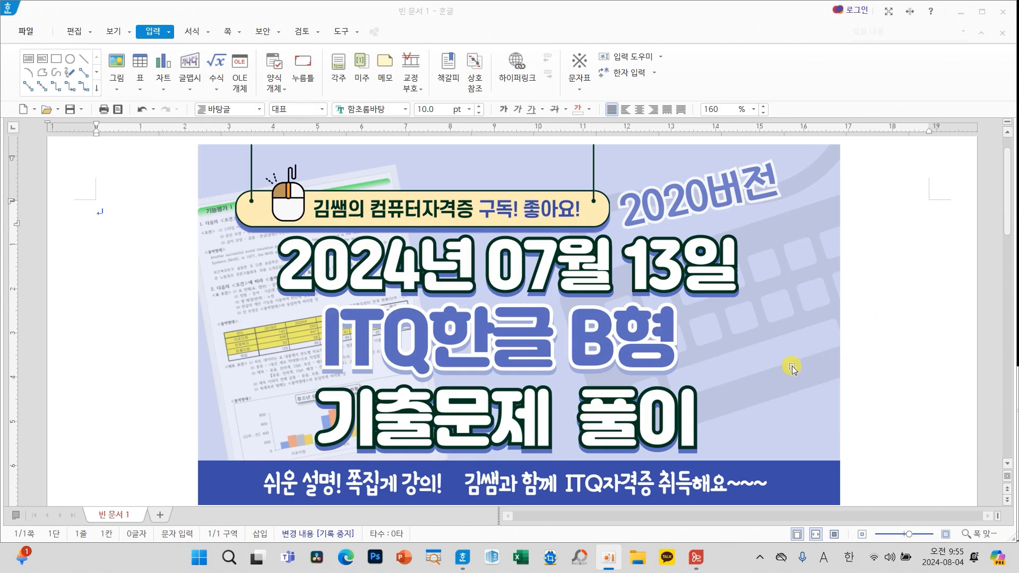
Delete the large title picture covering the page
left_click(792, 367)
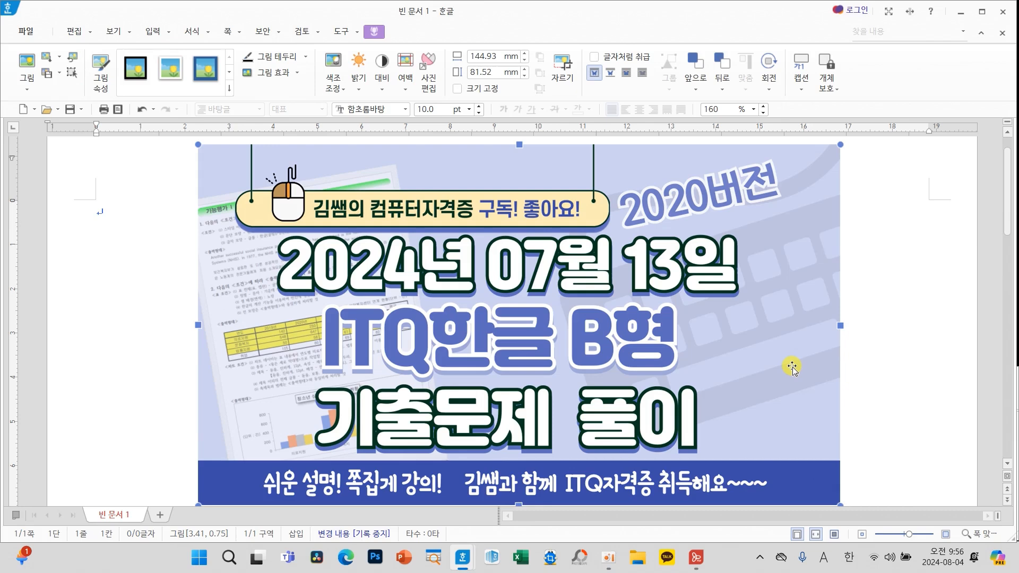
key("Delete")
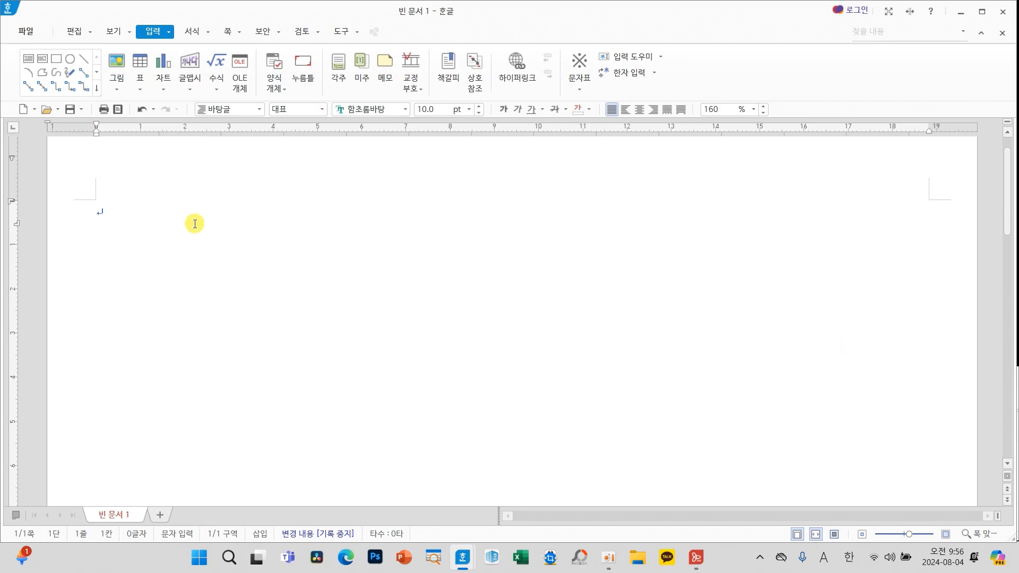
Turn the page outline view (쪽 윤곽) off and back on
left_click(113, 36)
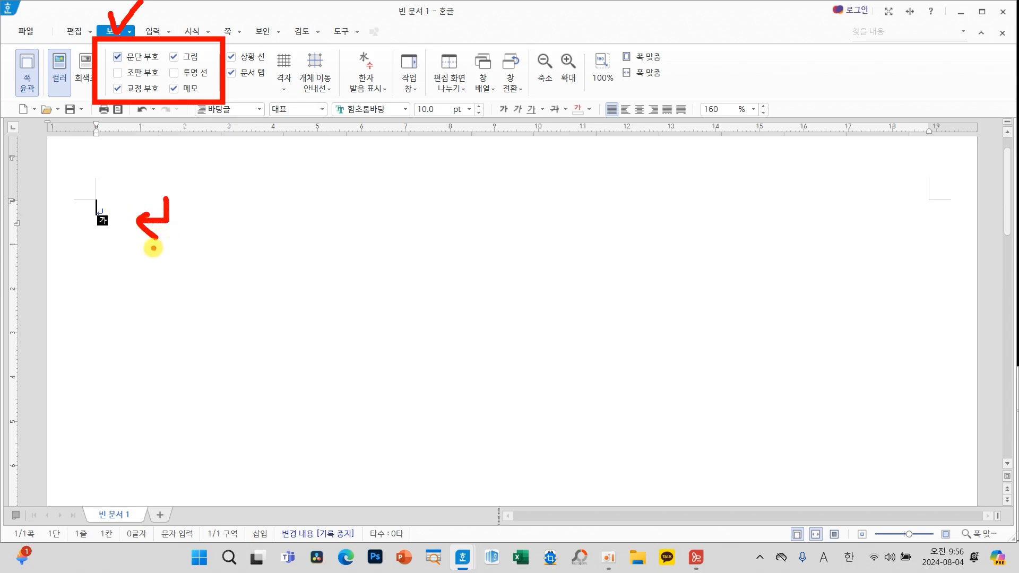
mouse_move(282, 193)
left_mouse_down()
mouse_move(308, 221)
mouse_move(302, 202)
mouse_move(303, 249)
mouse_move(327, 252)
left_mouse_up()
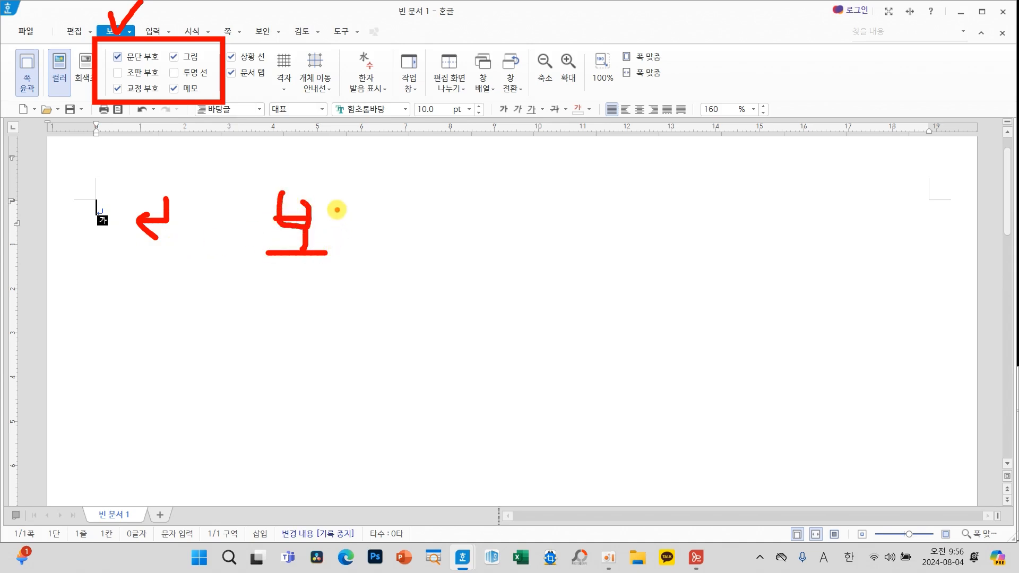
left_click_drag(336, 210, 346, 245)
left_click_drag(374, 186, 378, 254)
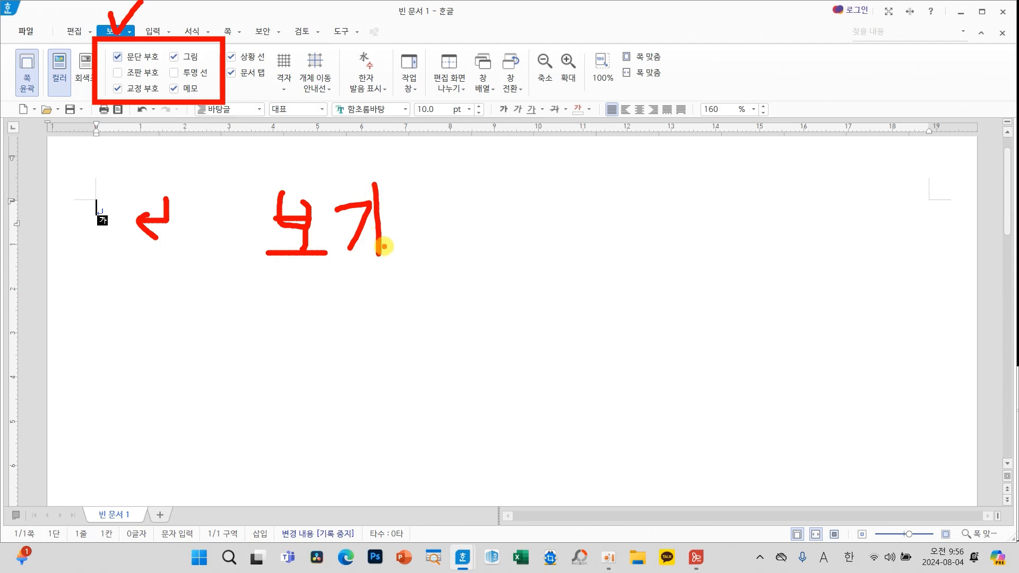
mouse_move(37, 96)
left_mouse_down()
mouse_move(6, 87)
mouse_move(46, 68)
mouse_move(40, 110)
left_mouse_up()
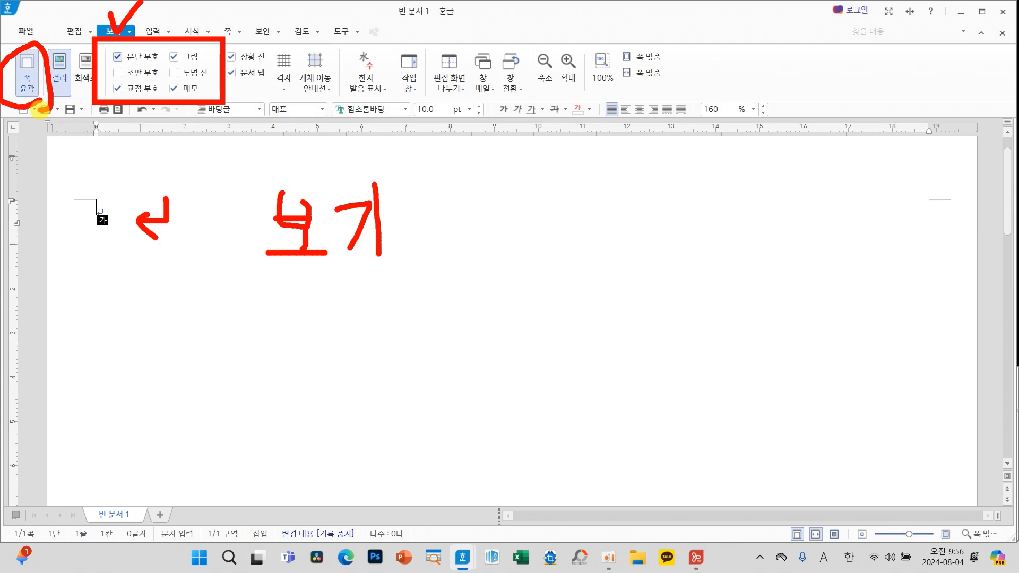
key("Escape")
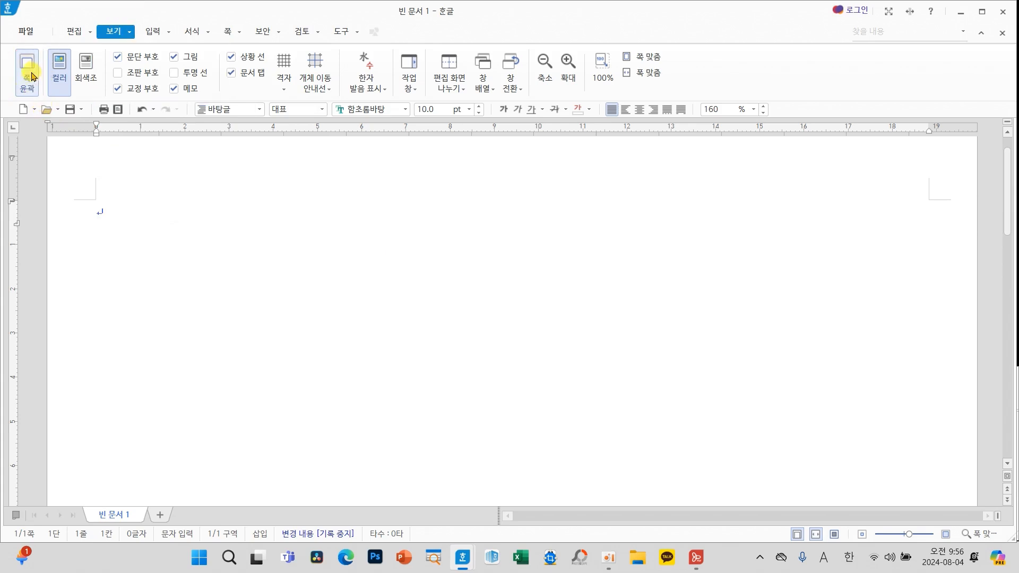
left_click(28, 78)
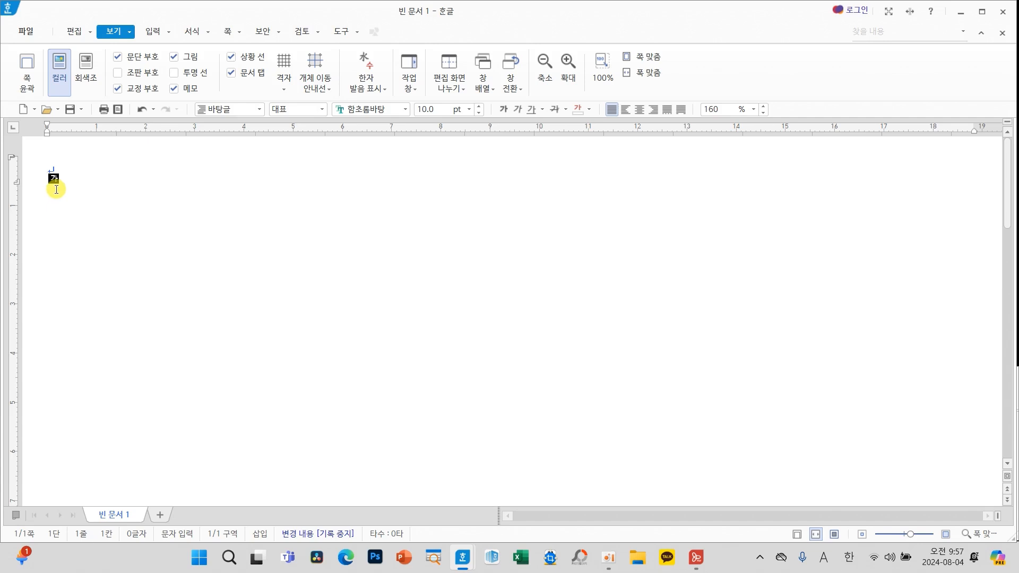
left_click(24, 86)
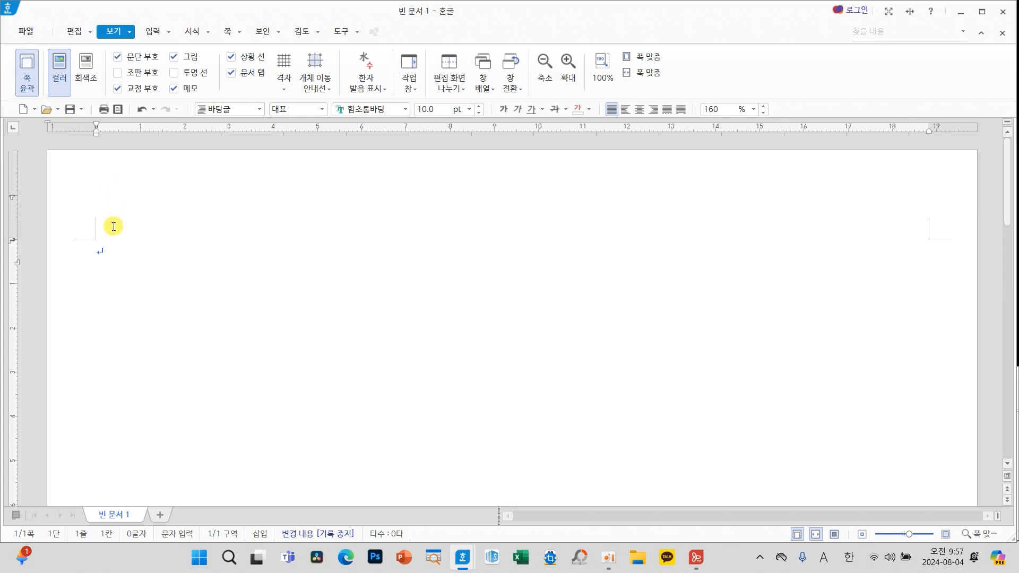
left_click(75, 31)
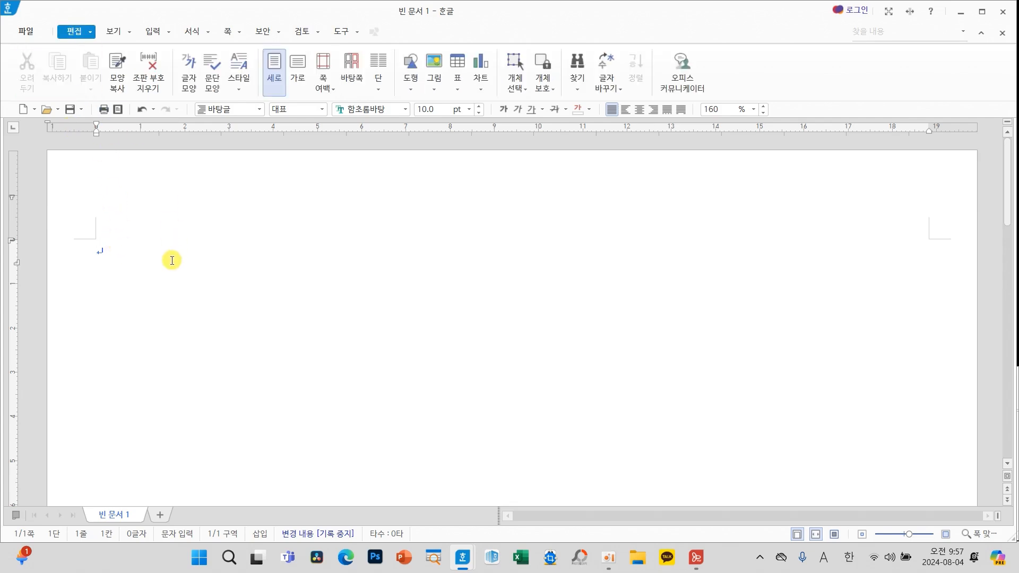
left_click_drag(177, 246, 189, 330)
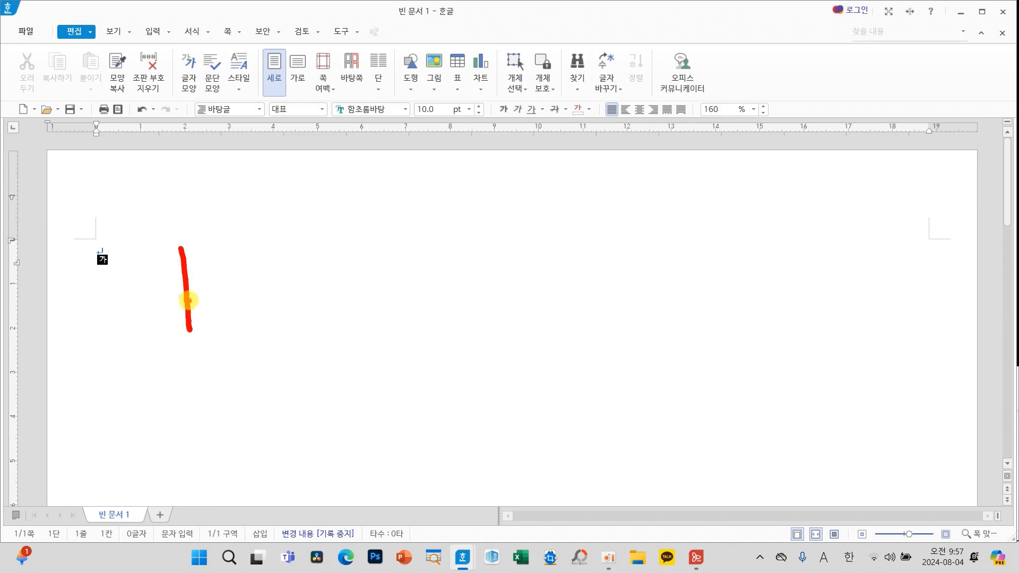
left_click_drag(177, 243, 229, 255)
left_click_drag(184, 288, 211, 288)
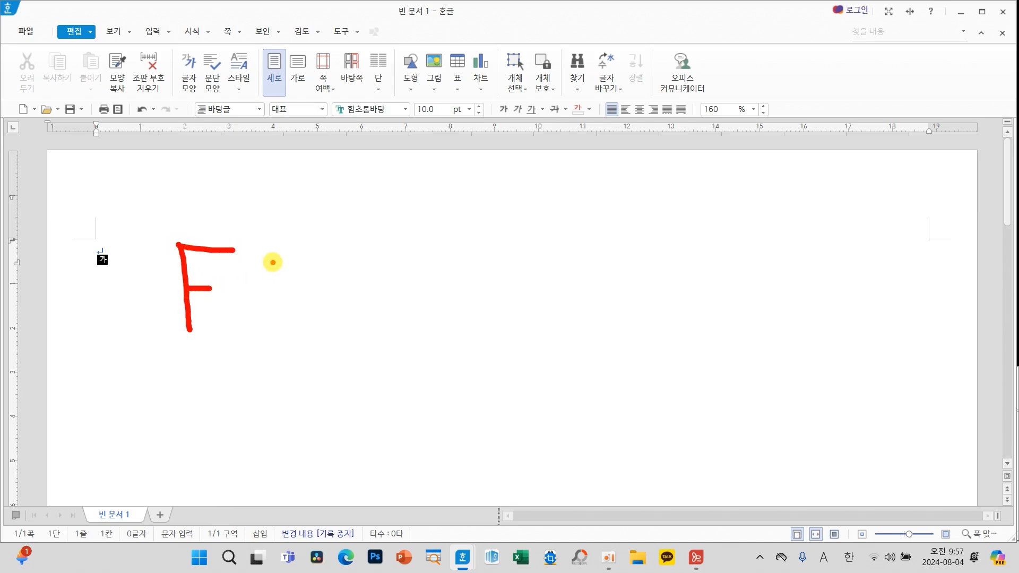
left_click_drag(258, 252, 250, 292)
mouse_move(256, 254)
left_mouse_down()
mouse_move(299, 245)
mouse_move(291, 336)
left_mouse_up()
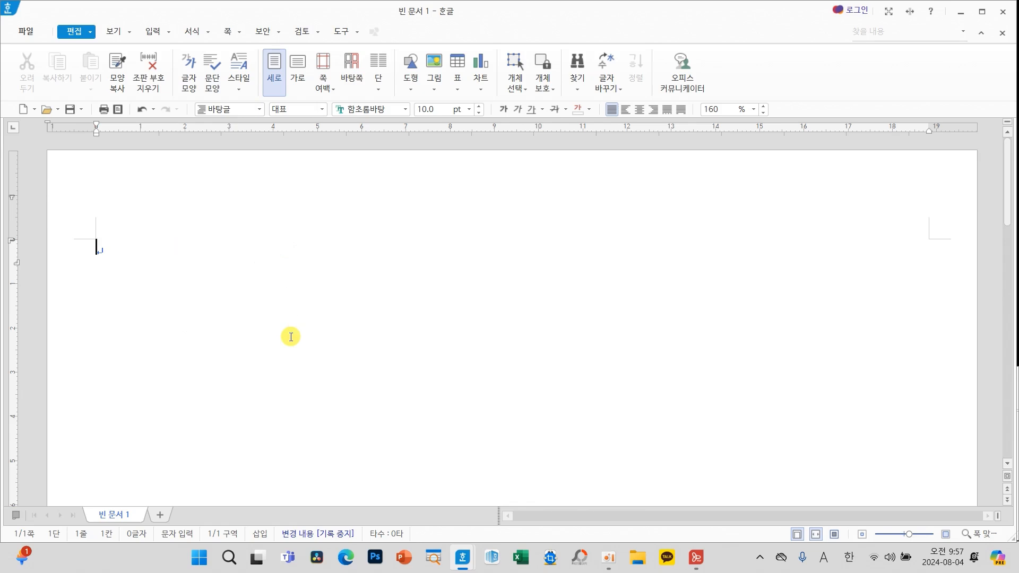
Apply the A4 portrait paper settings with 10 mm top, header, footer and bottom margins, 11 mm left and right, and 0 mm gutter
key("F7")
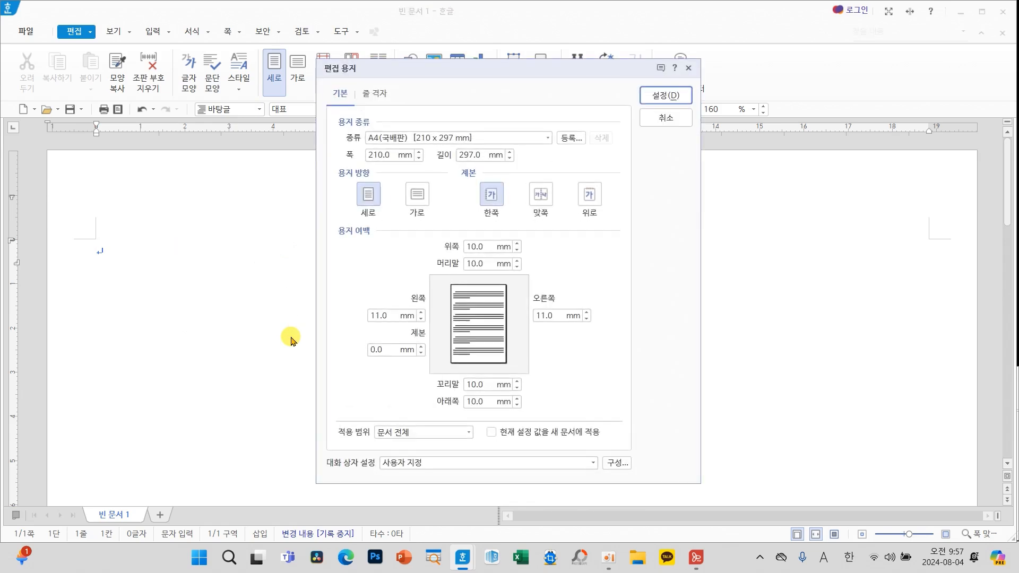
mouse_move(342, 223)
left_mouse_down()
mouse_move(552, 398)
mouse_move(628, 420)
left_mouse_up()
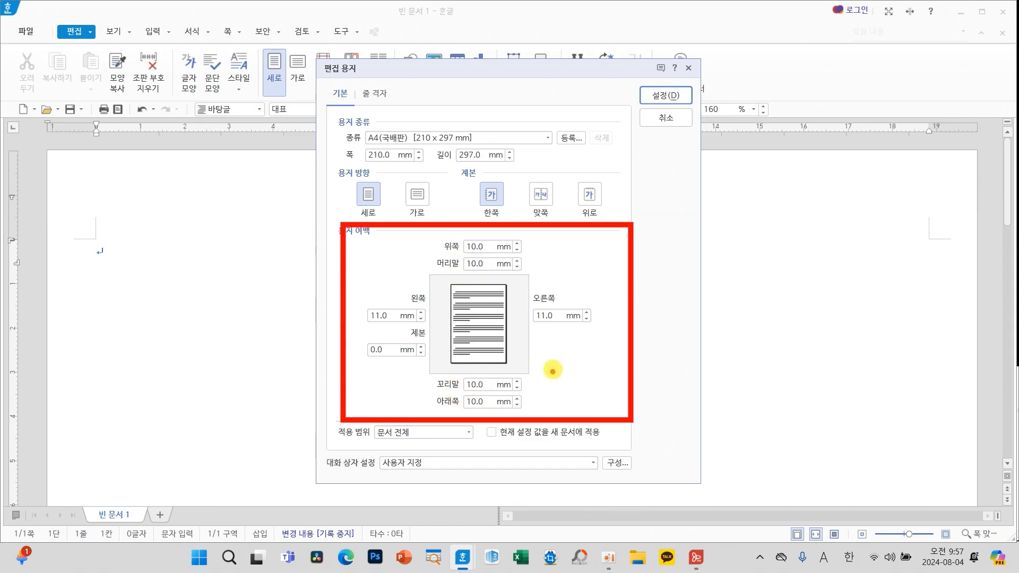
mouse_move(561, 357)
left_mouse_down()
mouse_move(540, 389)
mouse_move(604, 367)
mouse_move(583, 359)
left_mouse_up()
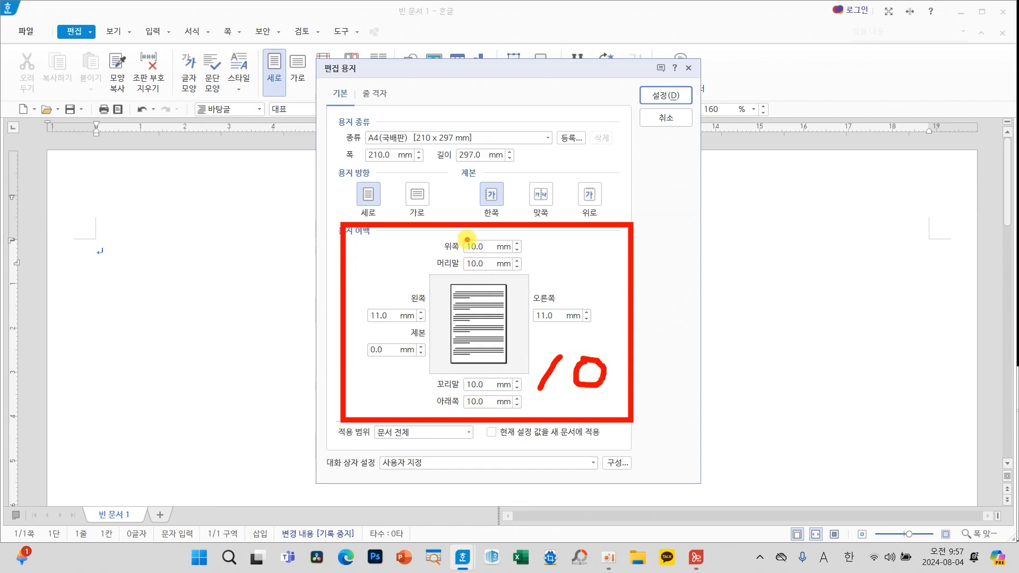
mouse_move(374, 290)
left_mouse_down()
mouse_move(382, 305)
mouse_move(406, 275)
left_mouse_up()
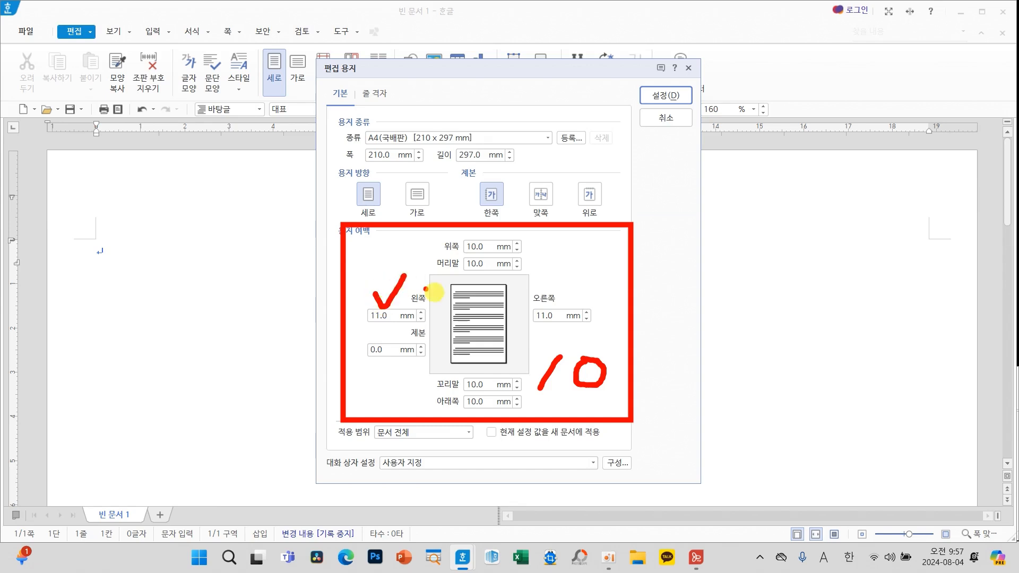
left_click_drag(564, 288, 593, 281)
mouse_move(711, 282)
left_mouse_down()
mouse_move(681, 338)
mouse_move(718, 330)
left_mouse_up()
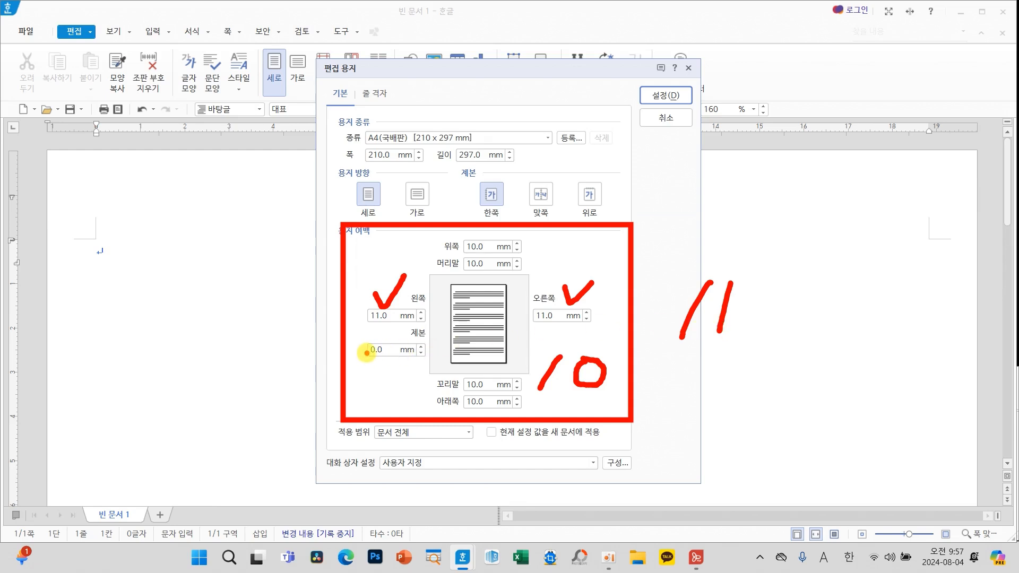
mouse_move(368, 350)
left_mouse_down()
mouse_move(292, 364)
mouse_move(315, 383)
left_mouse_up()
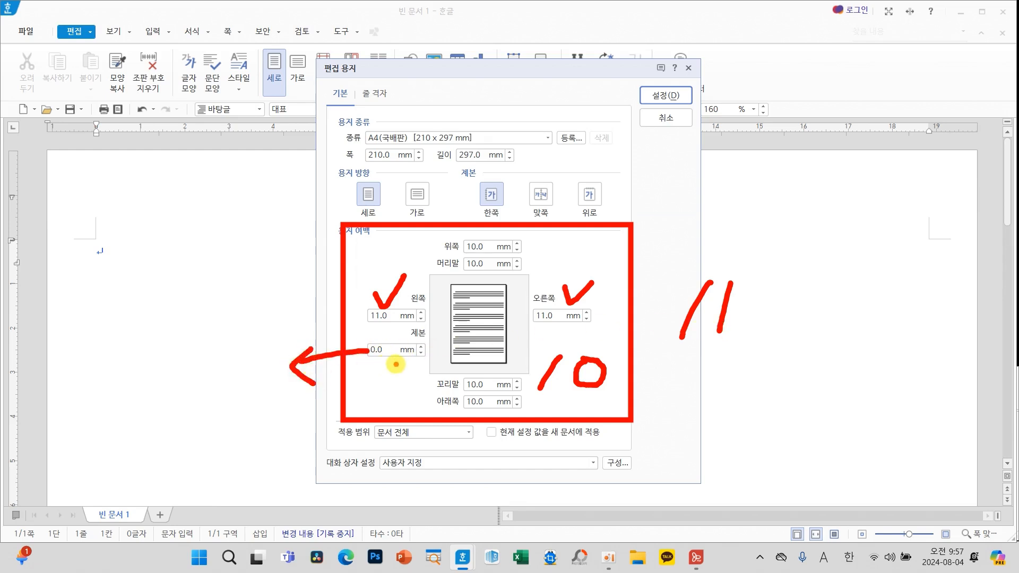
mouse_move(234, 364)
left_mouse_down()
mouse_move(234, 409)
mouse_move(250, 357)
mouse_move(238, 361)
left_mouse_up()
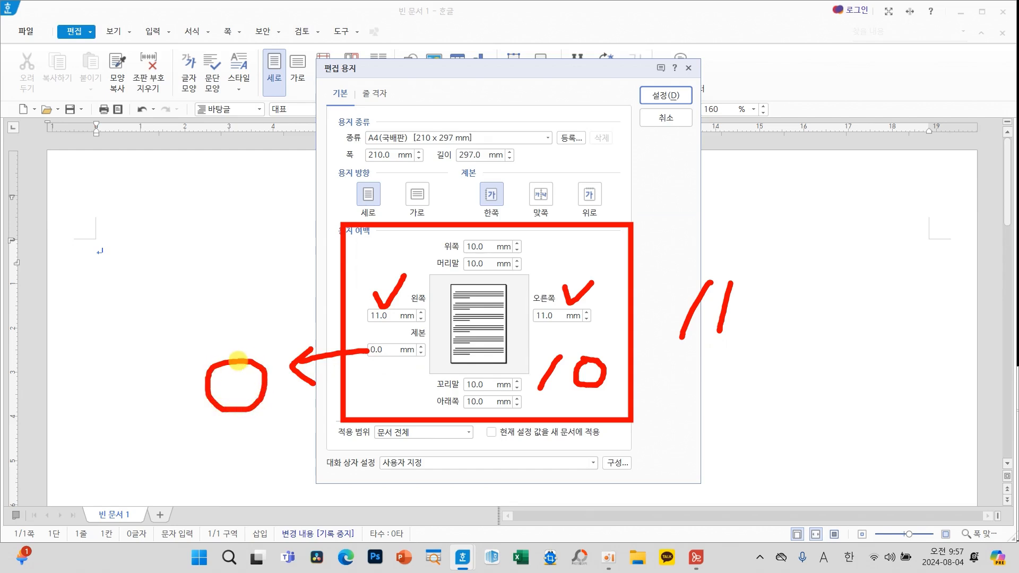
key("Escape")
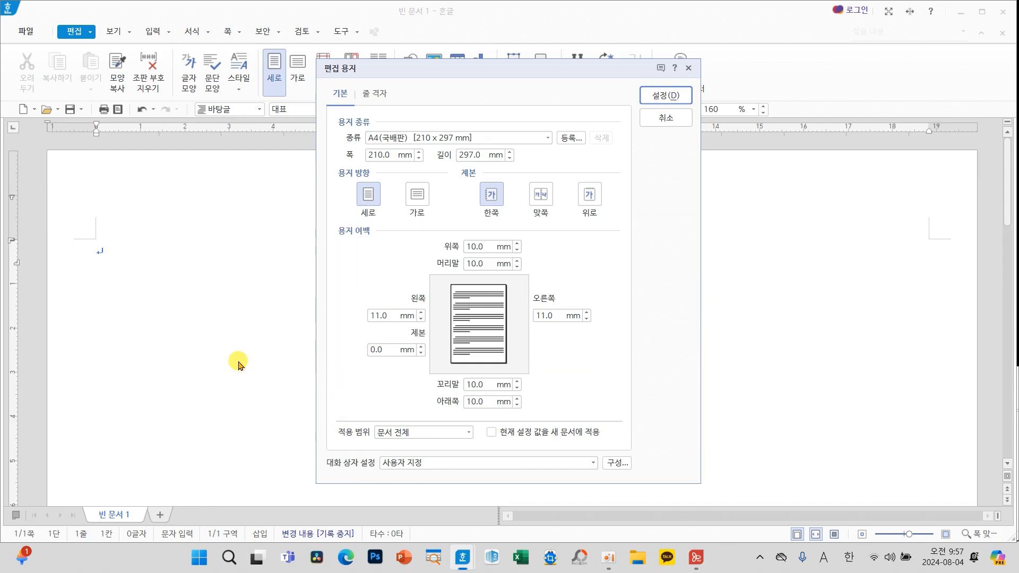
left_click(644, 93)
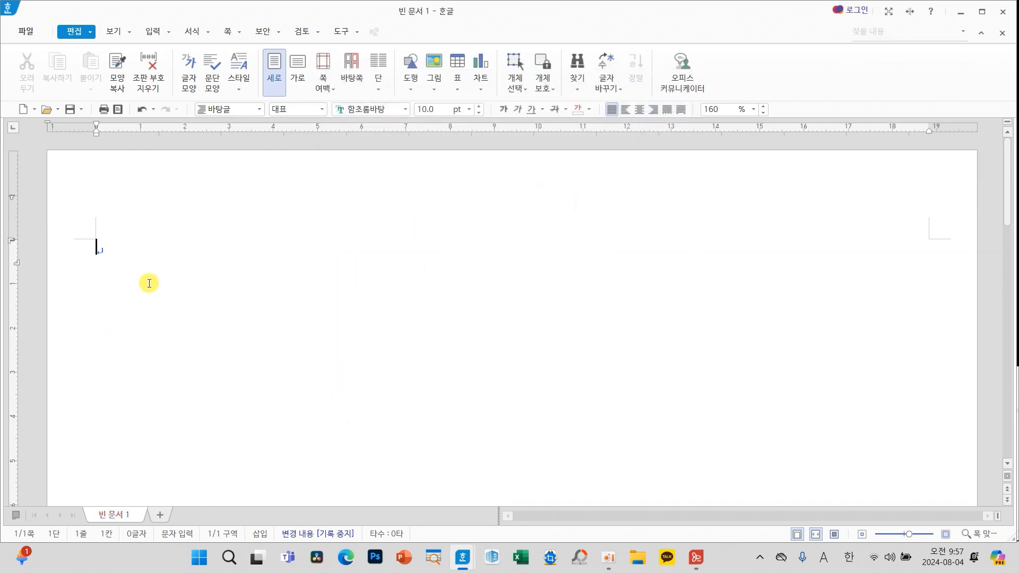
Save the document in the Documents ITQ folder, overwriting the existing .hwp file named with the exam number and candidate name
left_click(30, 35)
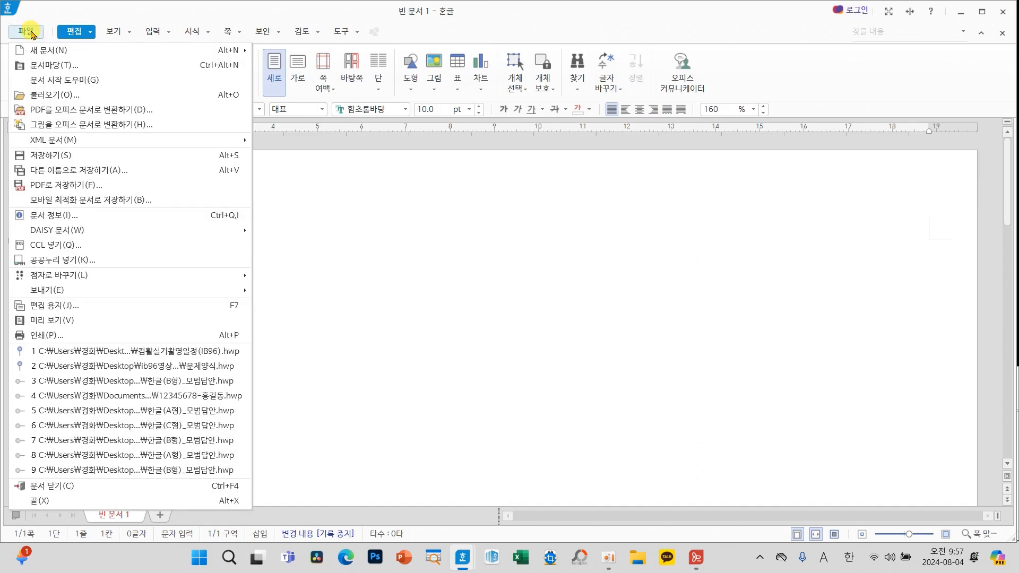
left_click(111, 171)
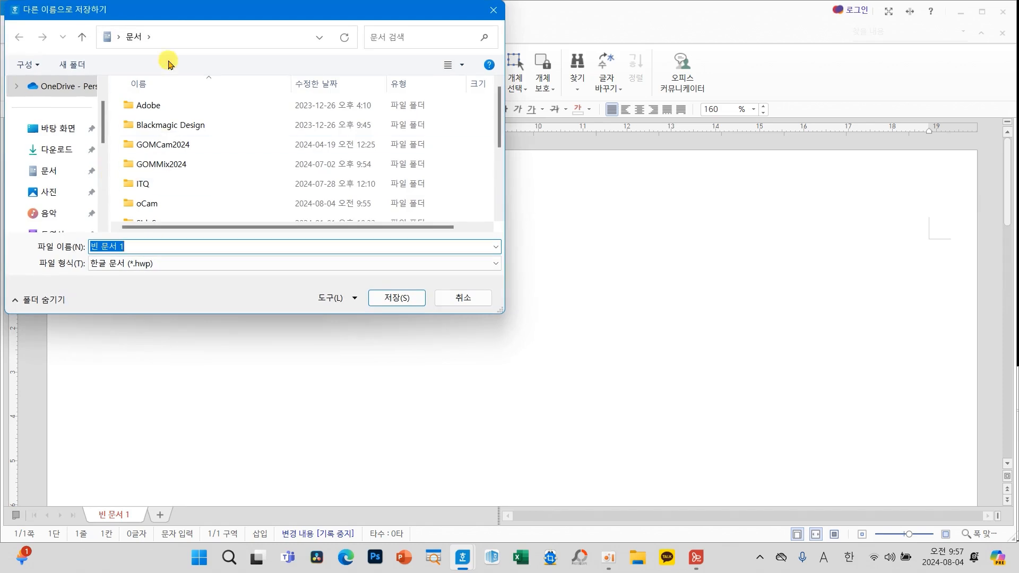
left_click_drag(166, 18, 330, 139)
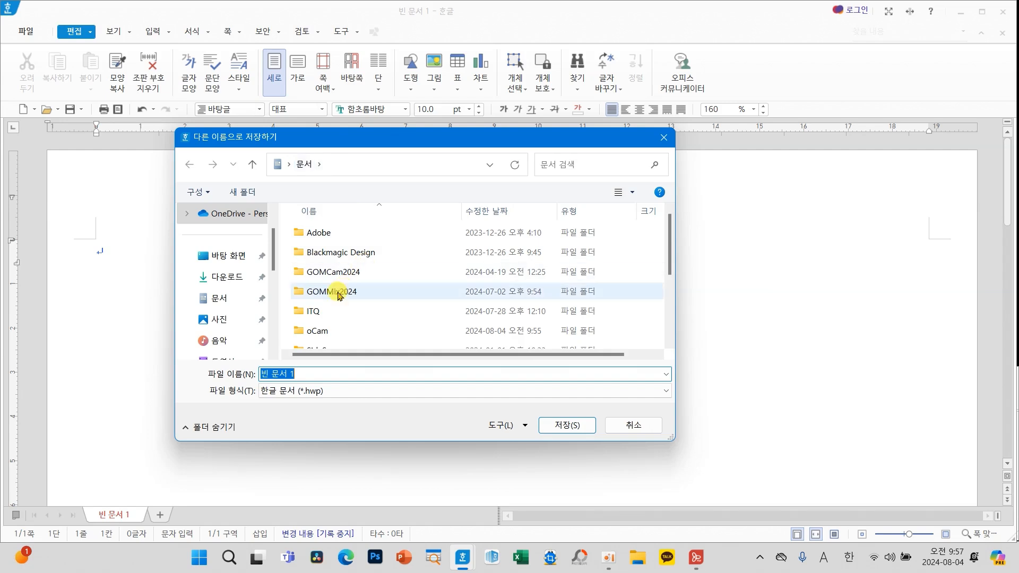
double_click(314, 312)
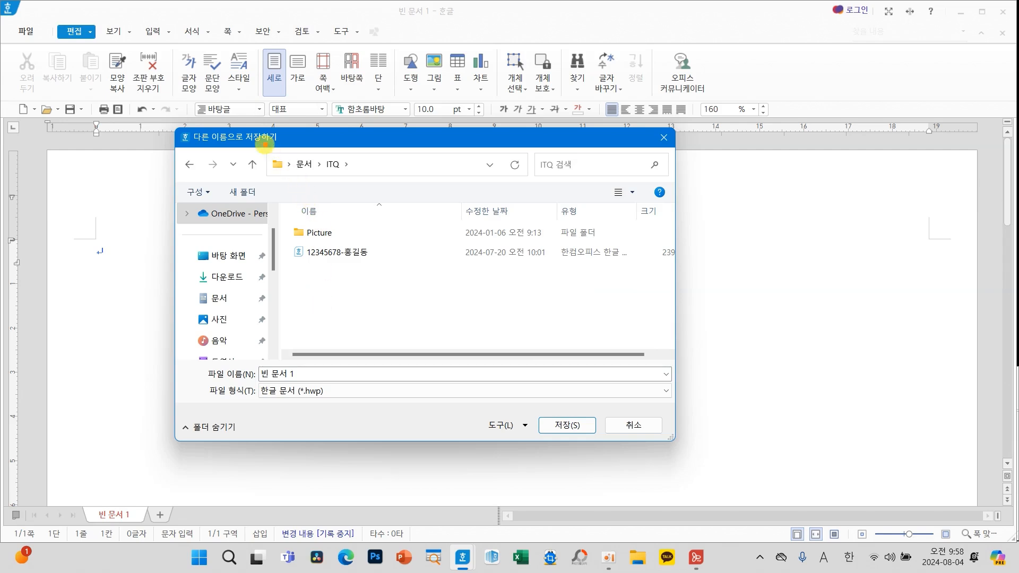
left_click_drag(360, 179, 365, 183)
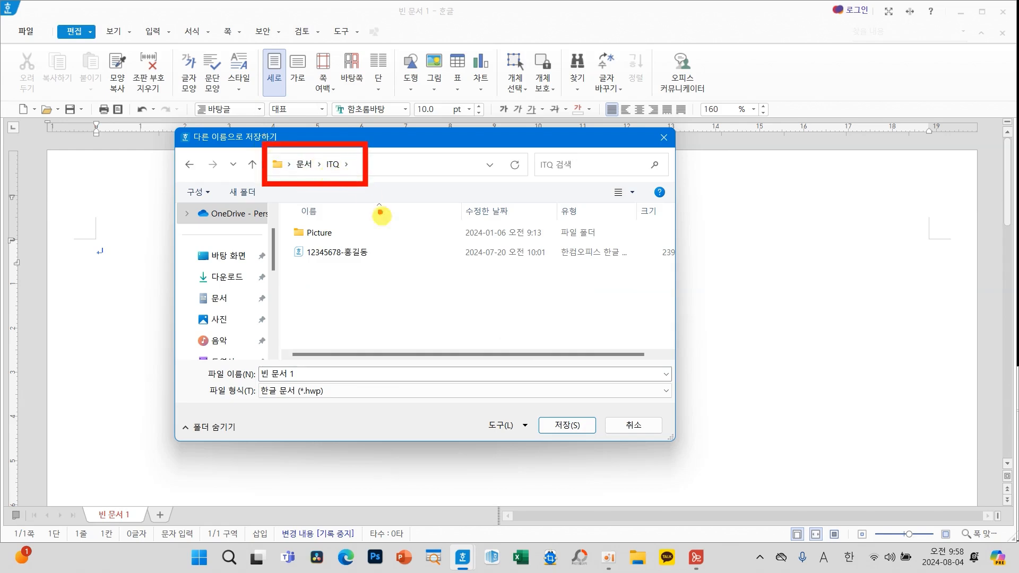
left_click_drag(279, 240, 391, 265)
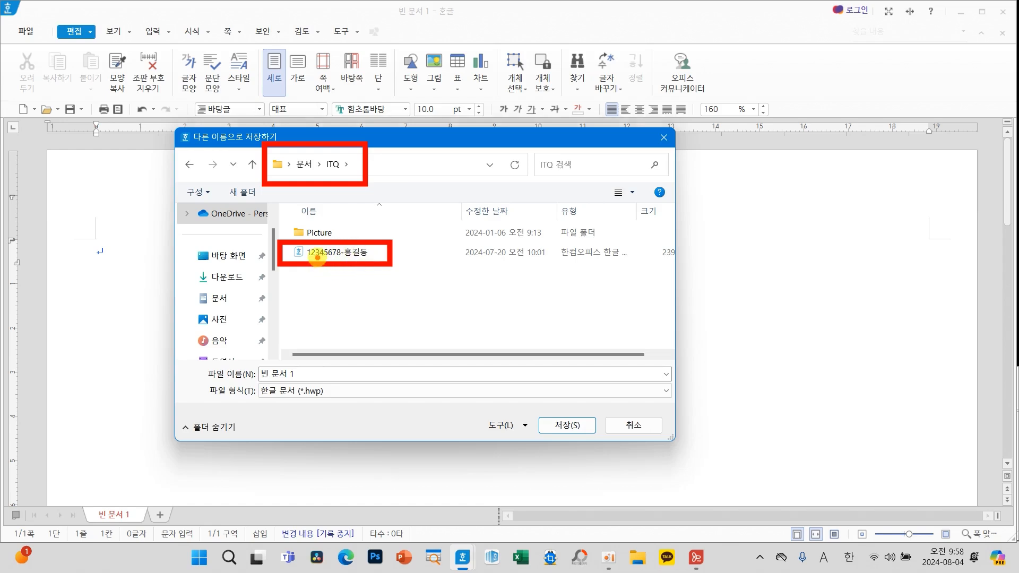
left_click(322, 255)
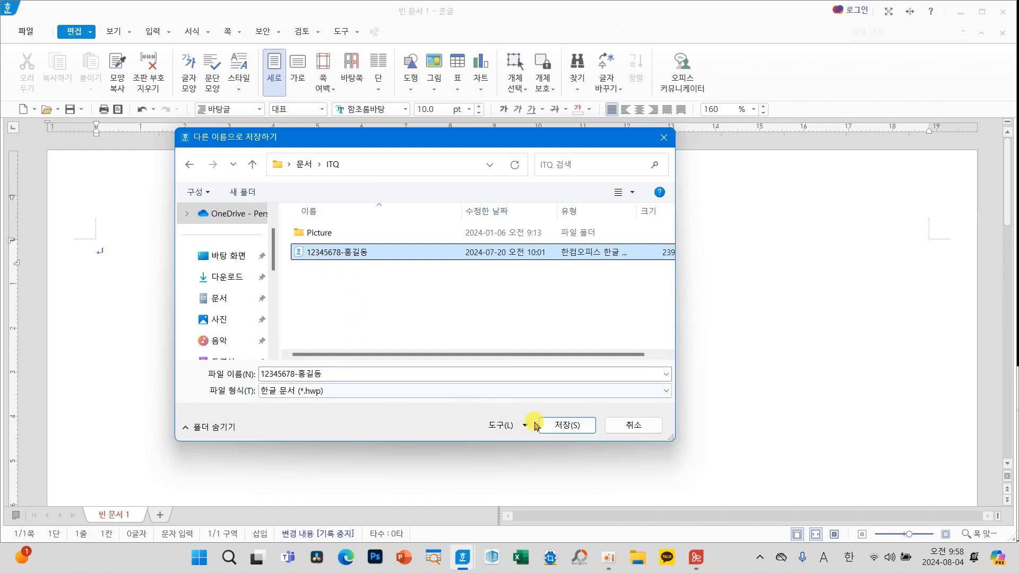
left_click(568, 425)
left_click(520, 285)
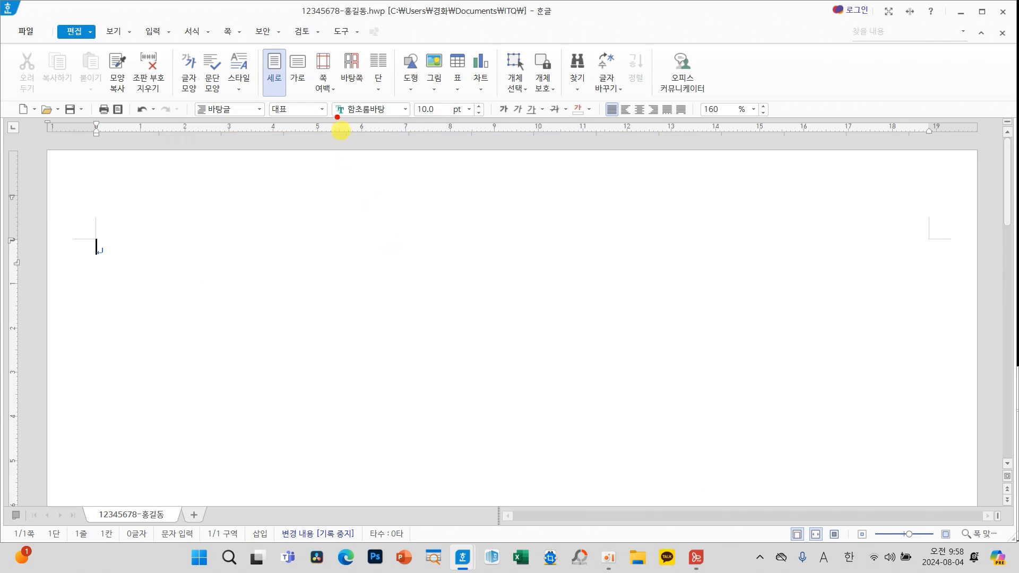
left_click_drag(281, 2, 430, 27)
mouse_move(298, 214)
left_mouse_down()
mouse_move(338, 29)
mouse_move(304, 48)
mouse_move(368, 70)
left_mouse_up()
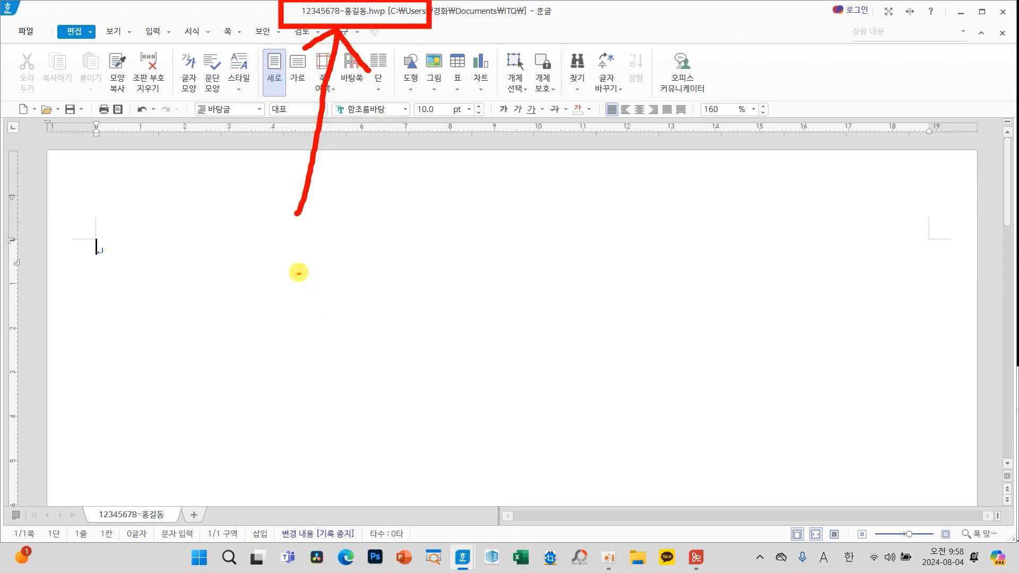
mouse_move(293, 237)
left_mouse_down()
mouse_move(278, 269)
mouse_move(312, 269)
left_mouse_up()
mouse_move(260, 294)
left_mouse_down()
mouse_move(325, 294)
mouse_move(298, 328)
left_mouse_up()
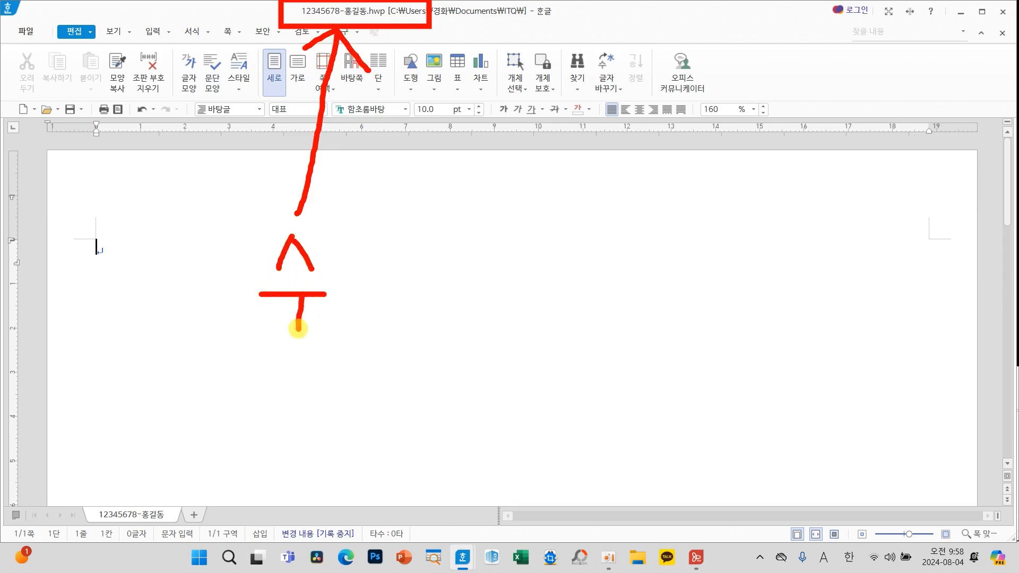
mouse_move(339, 226)
left_mouse_down()
mouse_move(339, 253)
mouse_move(368, 247)
mouse_move(356, 301)
left_mouse_up()
mouse_move(375, 262)
left_mouse_down()
mouse_move(404, 258)
mouse_move(404, 290)
mouse_move(340, 308)
mouse_move(404, 306)
left_mouse_up()
mouse_move(433, 236)
left_mouse_down()
mouse_move(461, 269)
mouse_move(448, 239)
left_mouse_up()
left_click_drag(438, 273, 491, 271)
mouse_move(494, 250)
left_mouse_down()
mouse_move(494, 307)
mouse_move(466, 334)
mouse_move(515, 332)
mouse_move(547, 249)
mouse_move(561, 273)
mouse_move(530, 286)
mouse_move(536, 334)
left_mouse_up()
left_click_drag(512, 338, 568, 337)
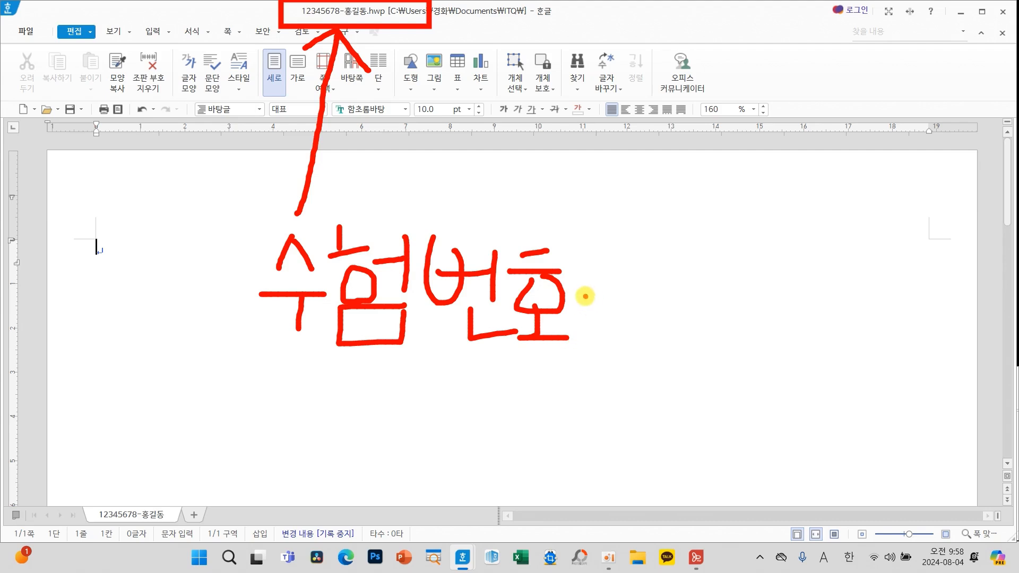
mouse_move(583, 294)
left_mouse_down()
mouse_move(661, 277)
mouse_move(680, 310)
left_mouse_up()
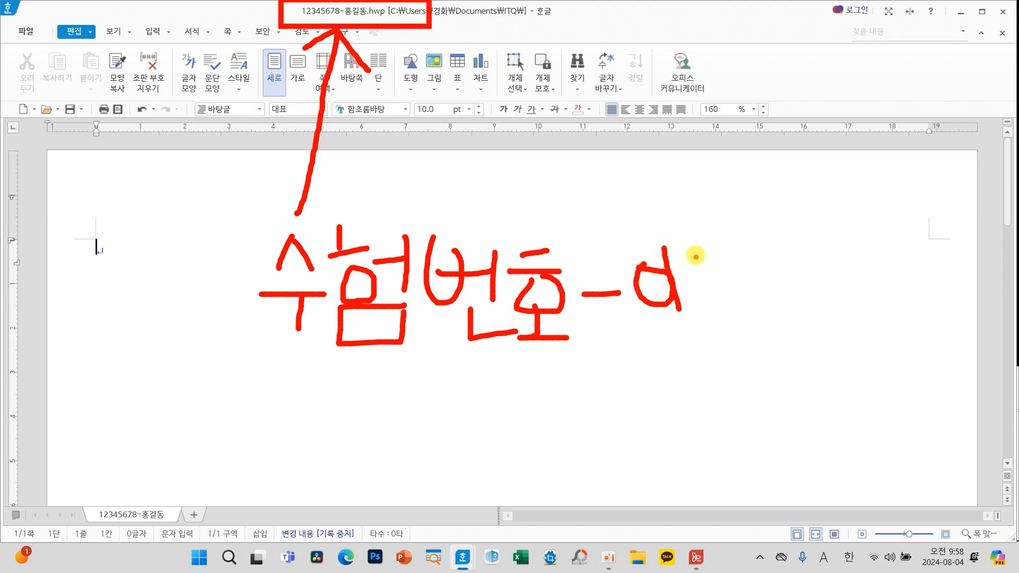
left_click_drag(700, 256, 766, 296)
mouse_move(706, 316)
left_mouse_down()
mouse_move(745, 345)
mouse_move(709, 314)
left_mouse_up()
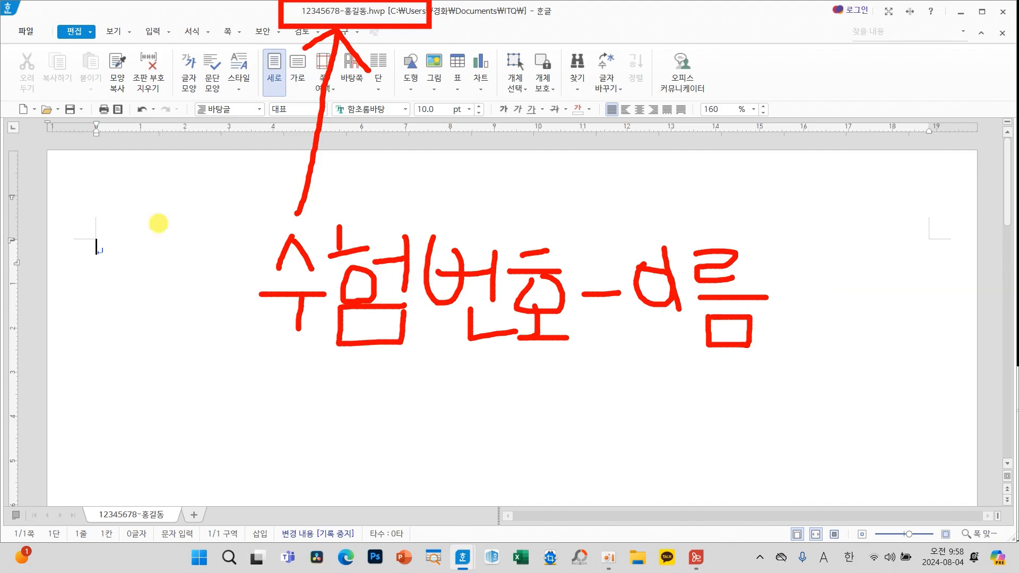
Enter the question numbers 1. and 2. on separate lines, leaving five blank lines between them
key("Escape")
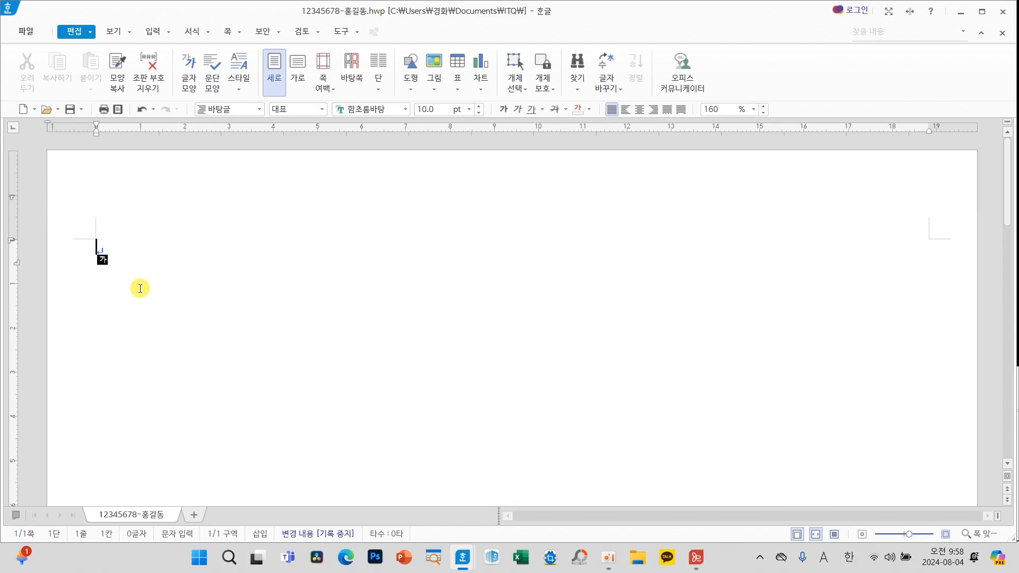
type("1.")
type("2")
type(".")
key("Return")
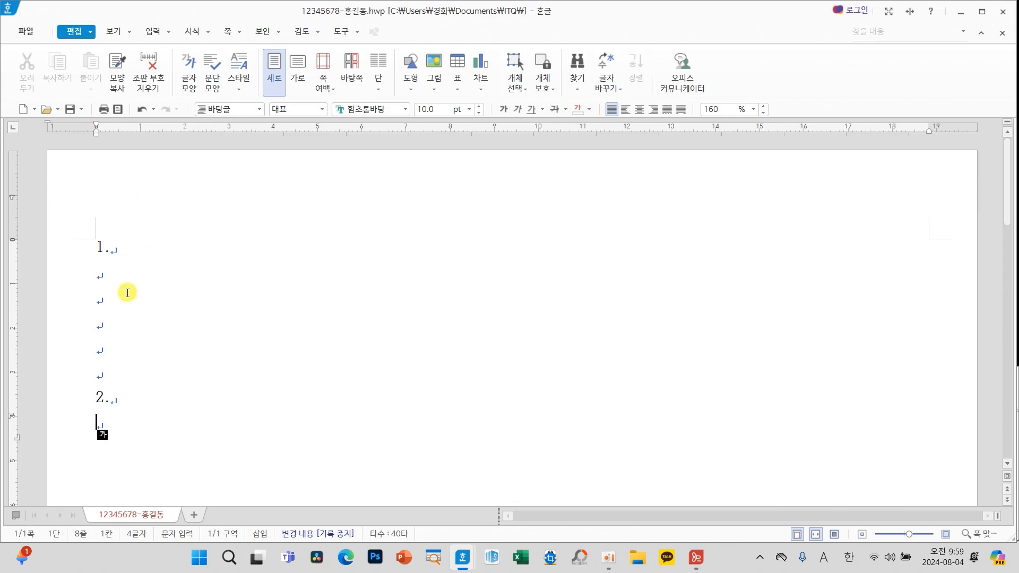
left_click(100, 275)
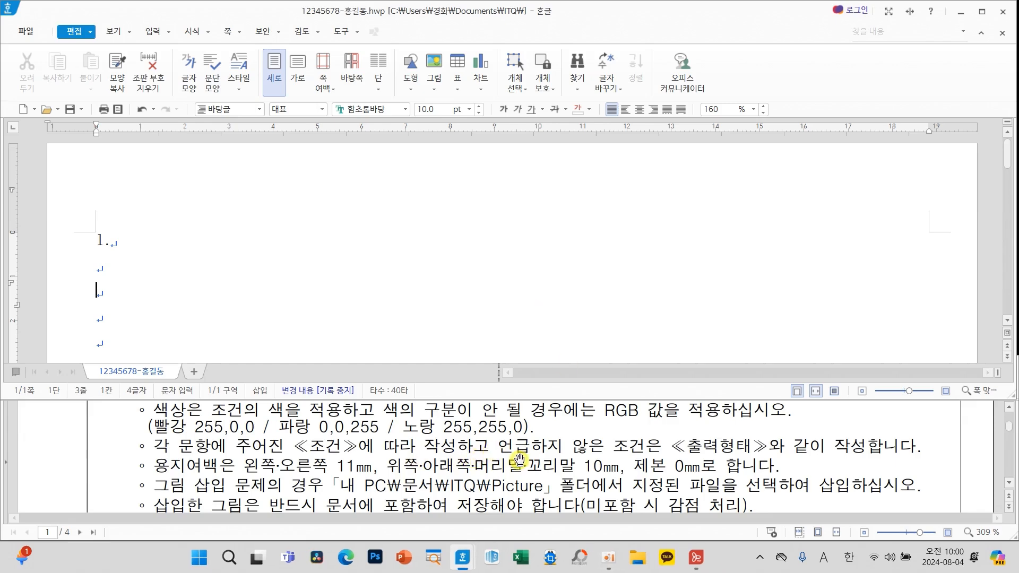
Review the exam sheet's common instructions on default font, size, line spacing and alignment, and on how questions are divided by page
scroll(518, 460, "up", 1)
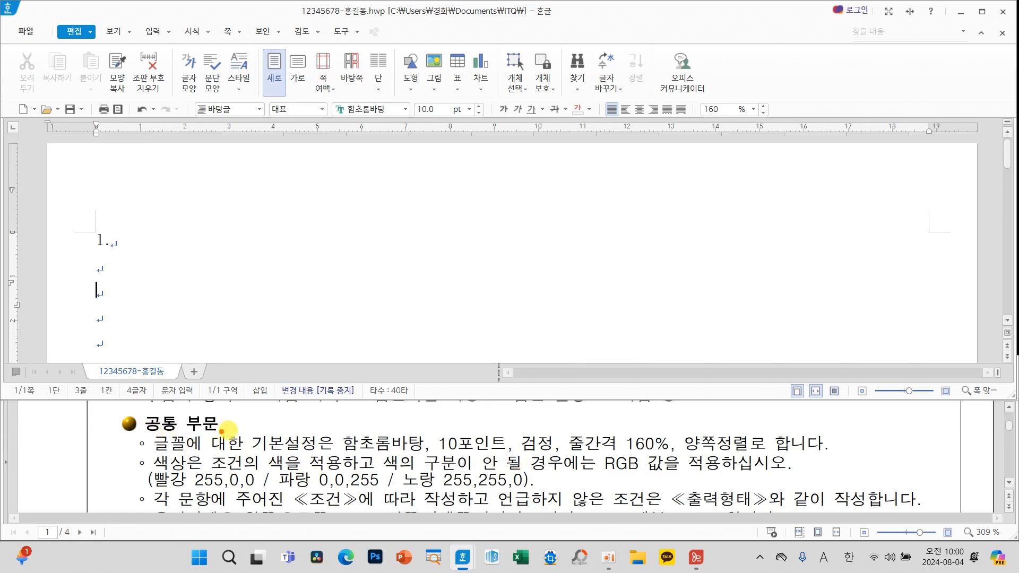
mouse_move(245, 428)
left_mouse_down()
mouse_move(382, 458)
mouse_move(764, 460)
left_mouse_up()
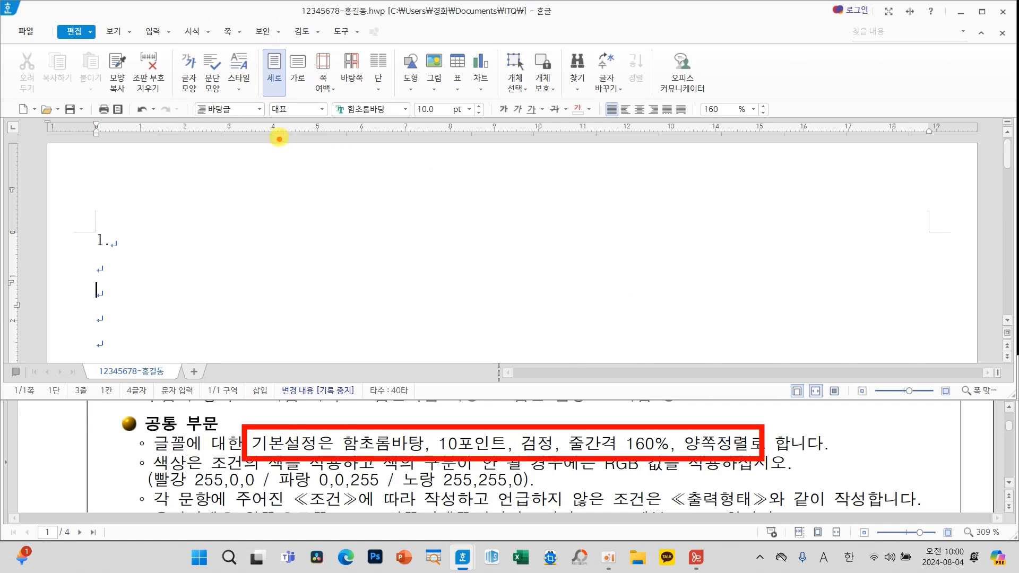
left_click_drag(330, 97, 484, 124)
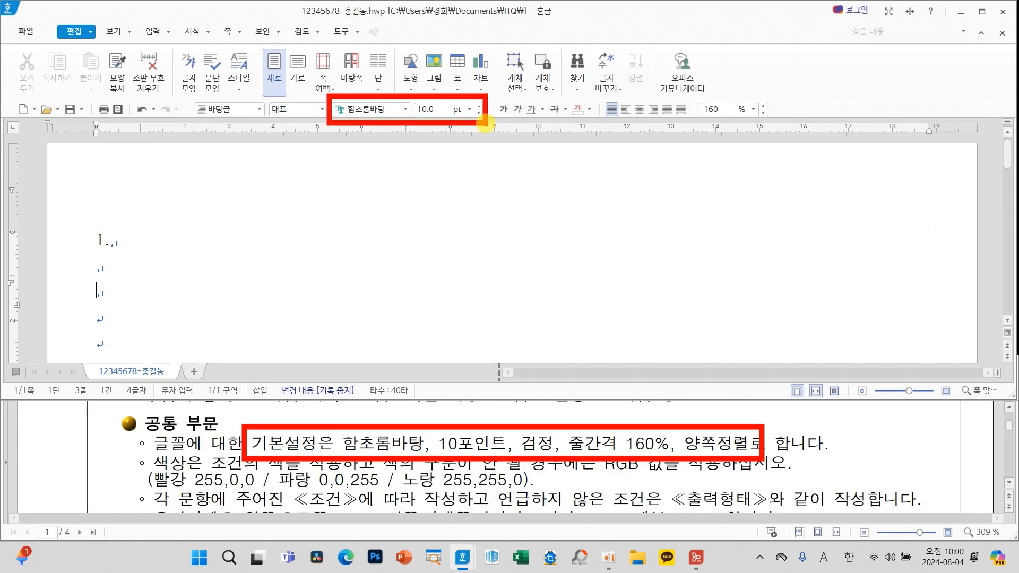
left_click_drag(586, 95, 627, 123)
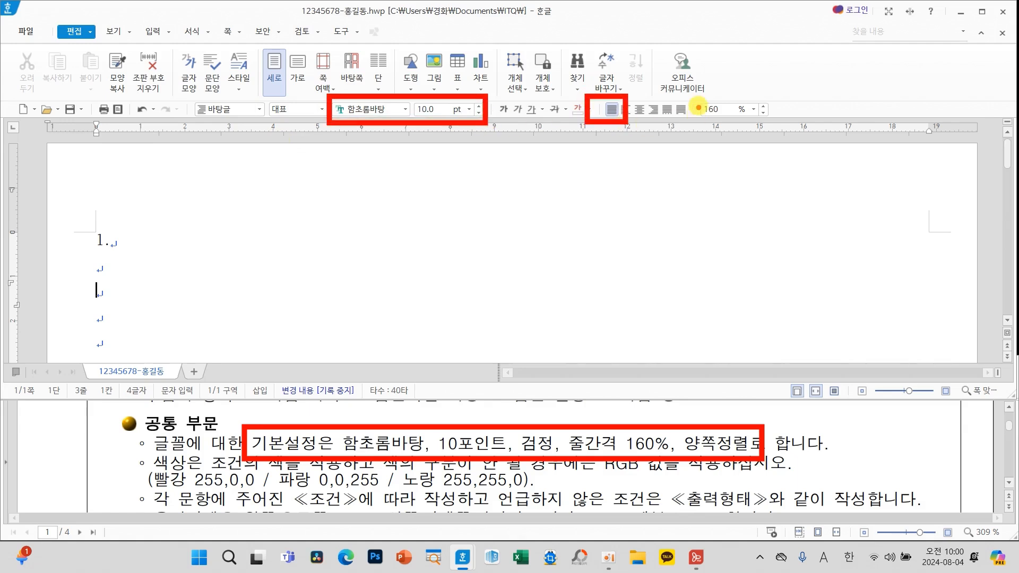
left_click_drag(688, 95, 790, 125)
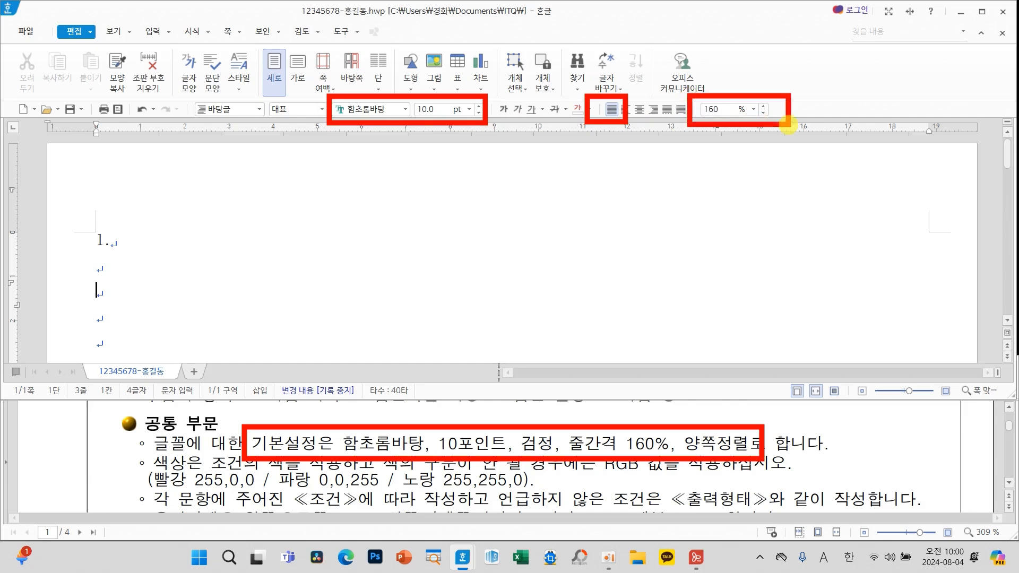
left_click_drag(189, 96, 275, 126)
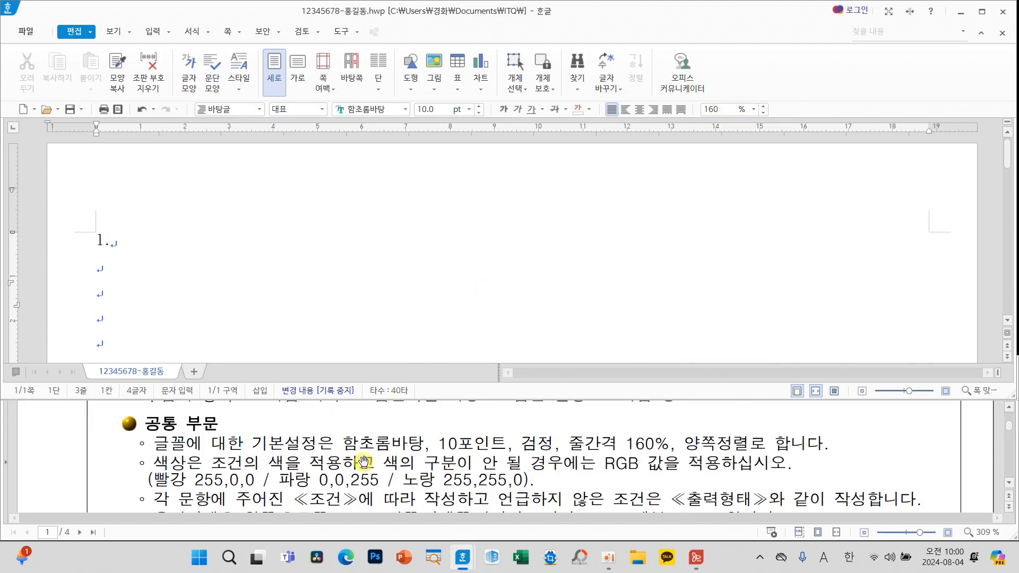
scroll(375, 472, "down", 3)
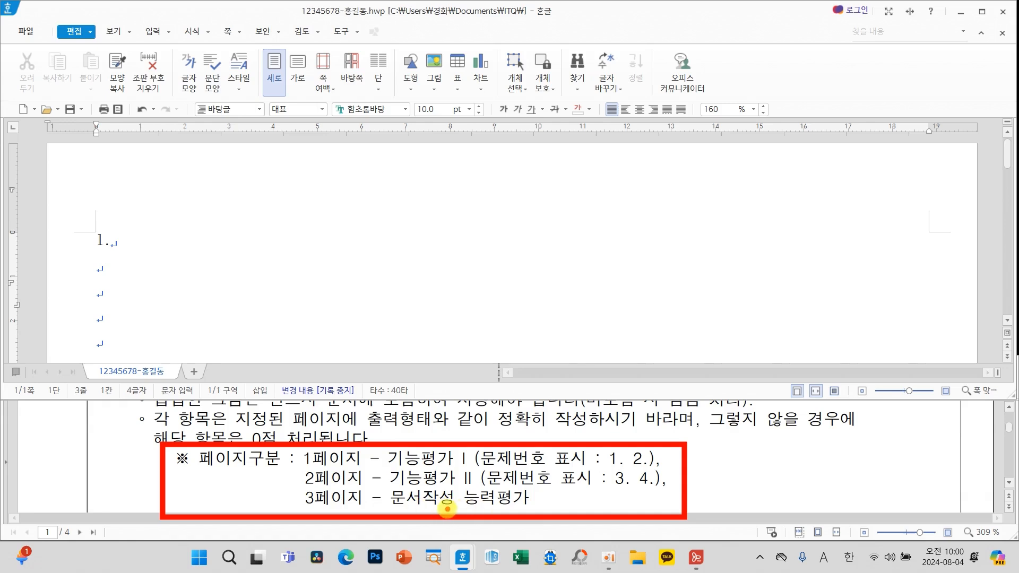
left_click_drag(117, 417, 153, 383)
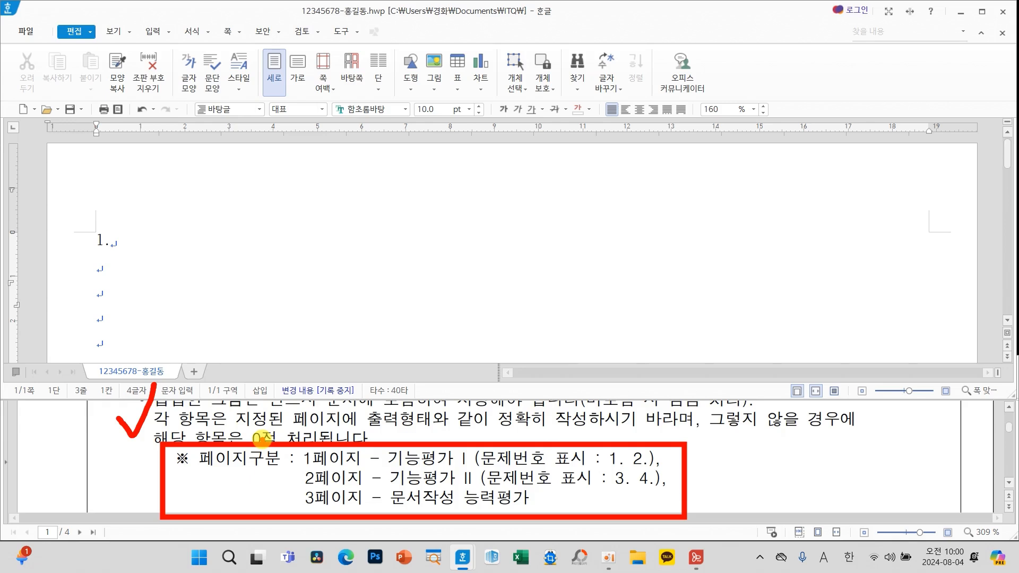
Read question 1's style conditions and its expected English and Korean output paragraphs on the exam sheet
scroll(466, 479, "down", 5)
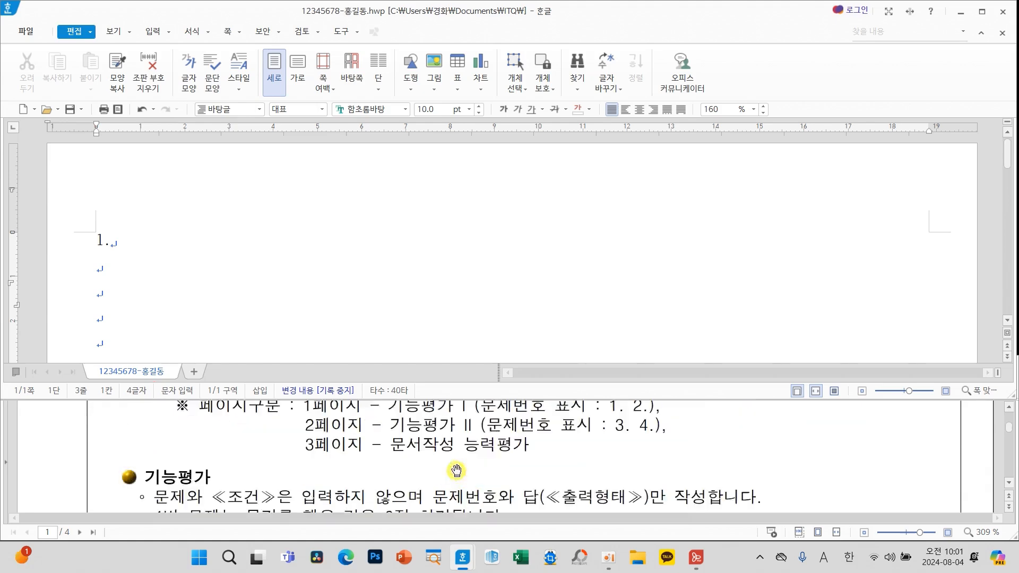
scroll(455, 469, "down", 5)
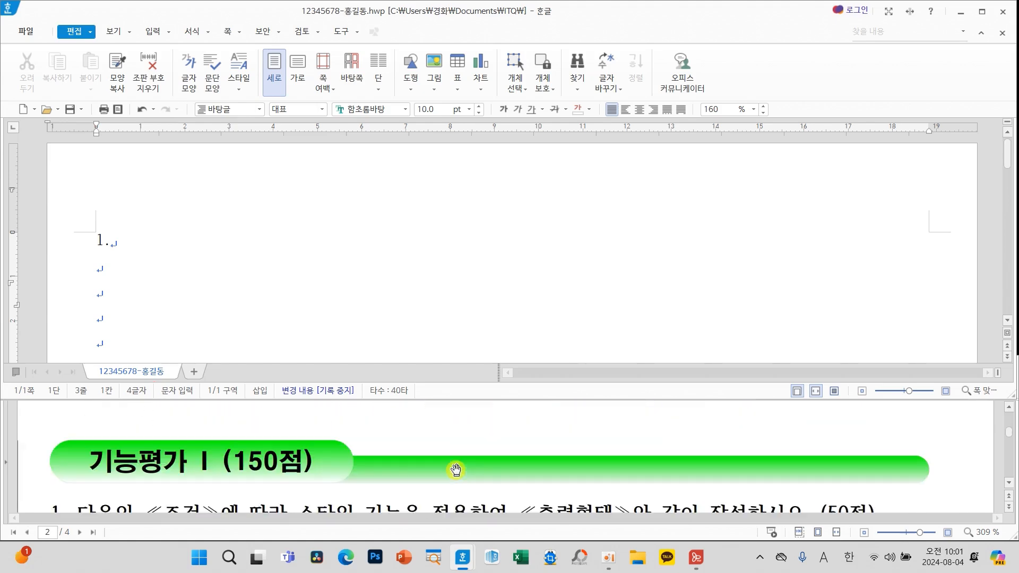
scroll(366, 472, "down", 3)
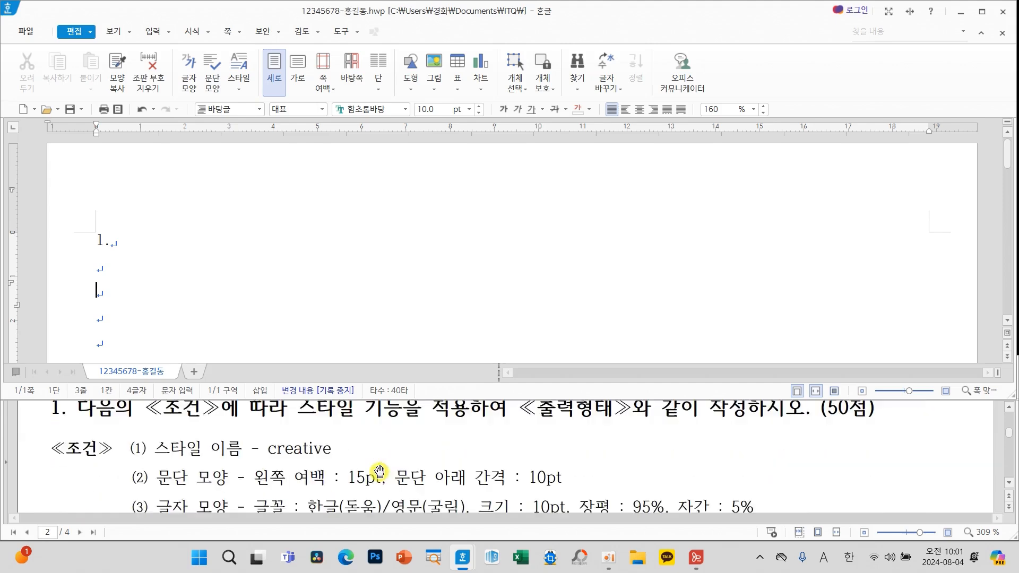
scroll(386, 471, "down", 1)
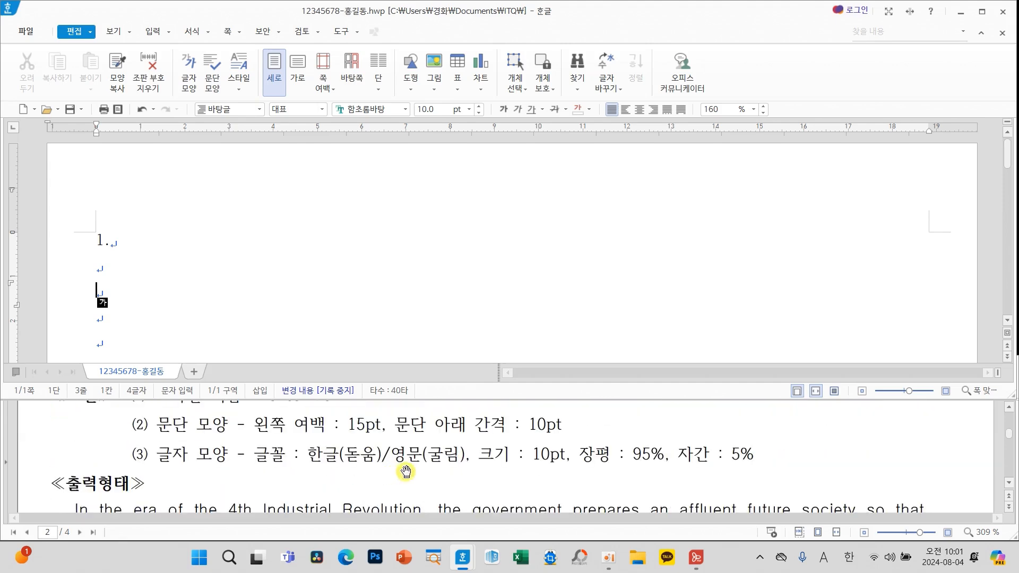
scroll(406, 470, "down", 1)
scroll(406, 471, "down", 1)
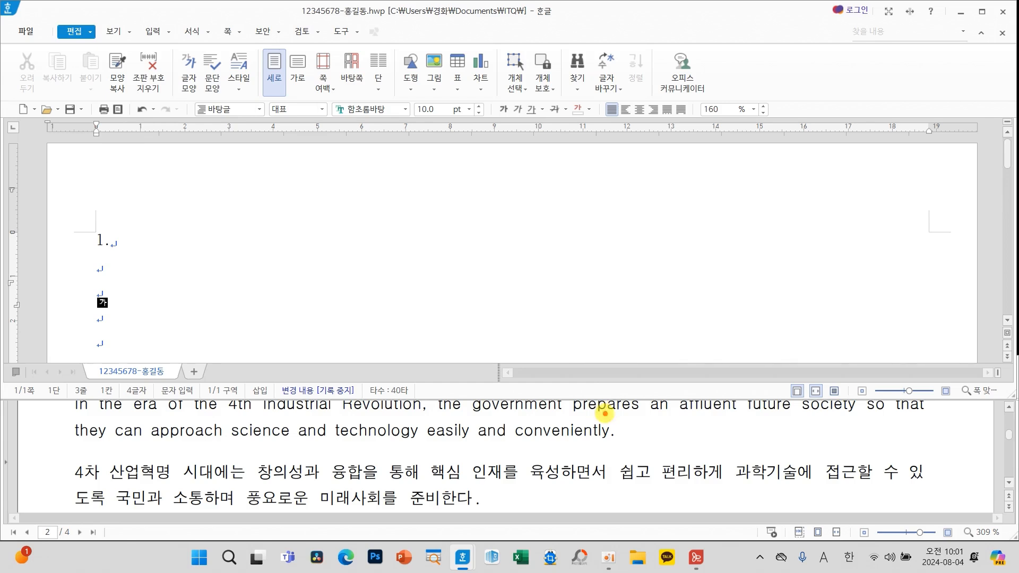
mouse_move(622, 424)
left_mouse_down()
mouse_move(583, 446)
mouse_move(603, 456)
left_mouse_up()
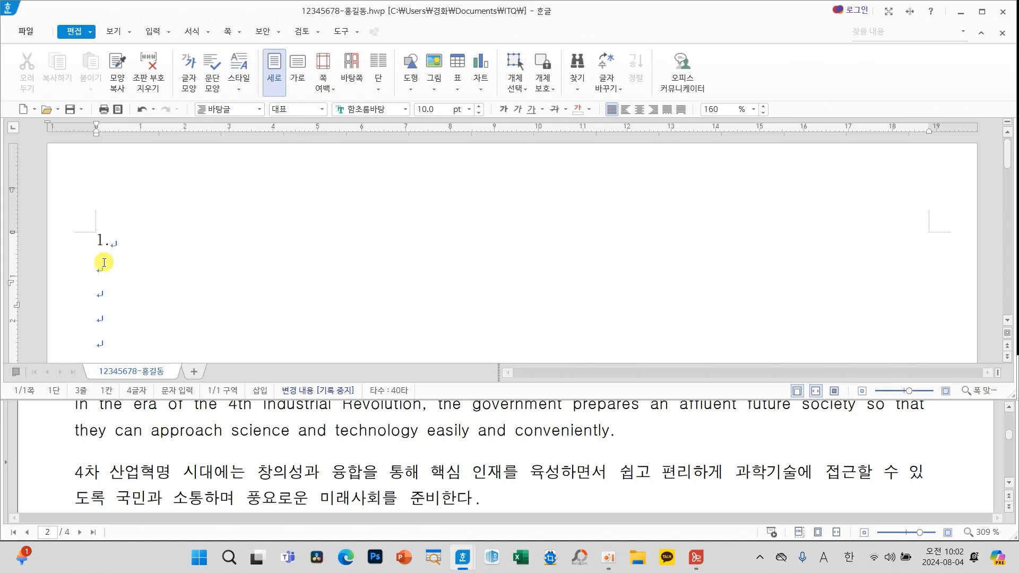
Select the English and Korean paragraphs under number 1 and start a new paragraph style named creative
scroll(258, 458, "up", 1)
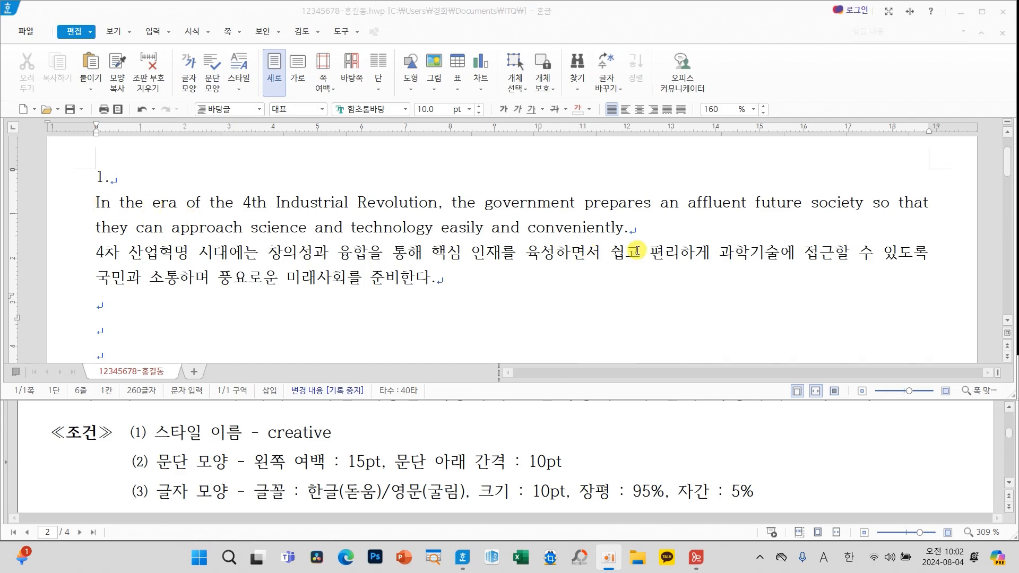
mouse_move(639, 217)
left_mouse_down()
mouse_move(644, 229)
mouse_move(601, 249)
mouse_move(618, 260)
left_mouse_up()
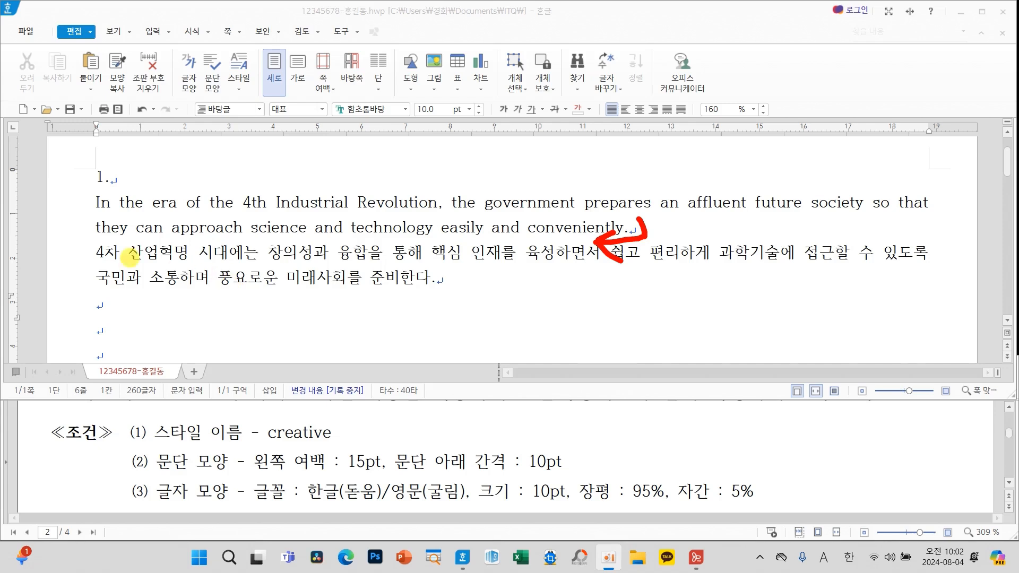
mouse_move(96, 202)
left_mouse_down()
mouse_move(412, 253)
mouse_move(481, 290)
mouse_move(520, 283)
left_mouse_up()
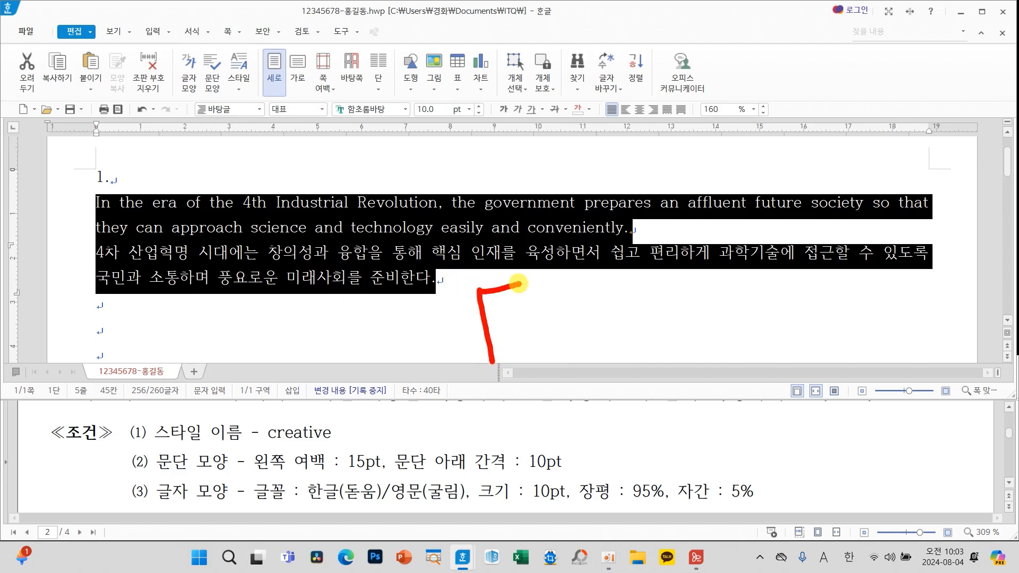
left_click_drag(486, 330, 512, 329)
mouse_move(572, 289)
left_mouse_down()
mouse_move(529, 310)
mouse_move(573, 330)
mouse_move(530, 335)
left_mouse_up()
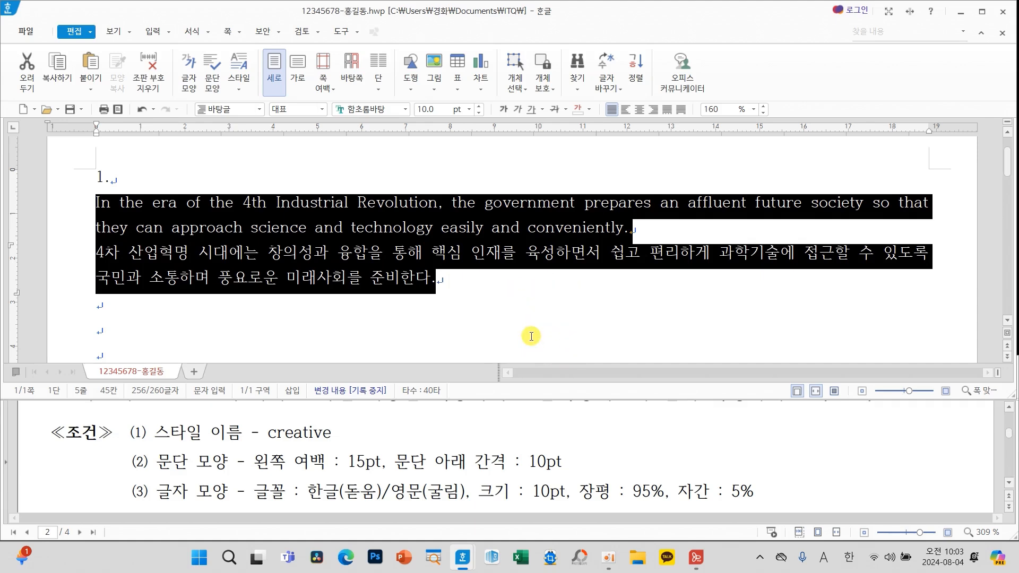
key("F6")
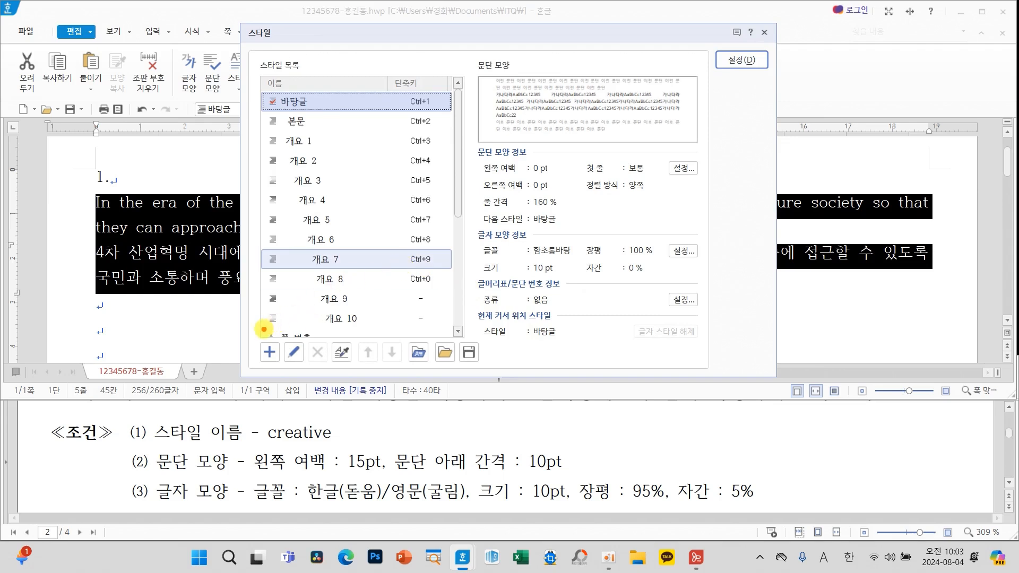
left_click_drag(238, 333, 334, 373)
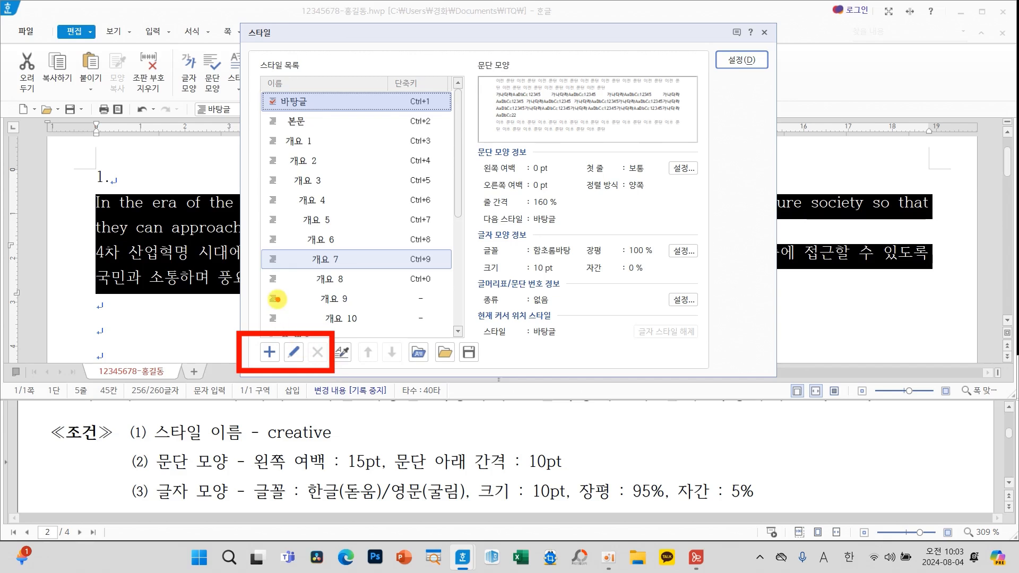
mouse_move(284, 280)
left_mouse_down()
mouse_move(269, 331)
mouse_move(294, 314)
left_mouse_up()
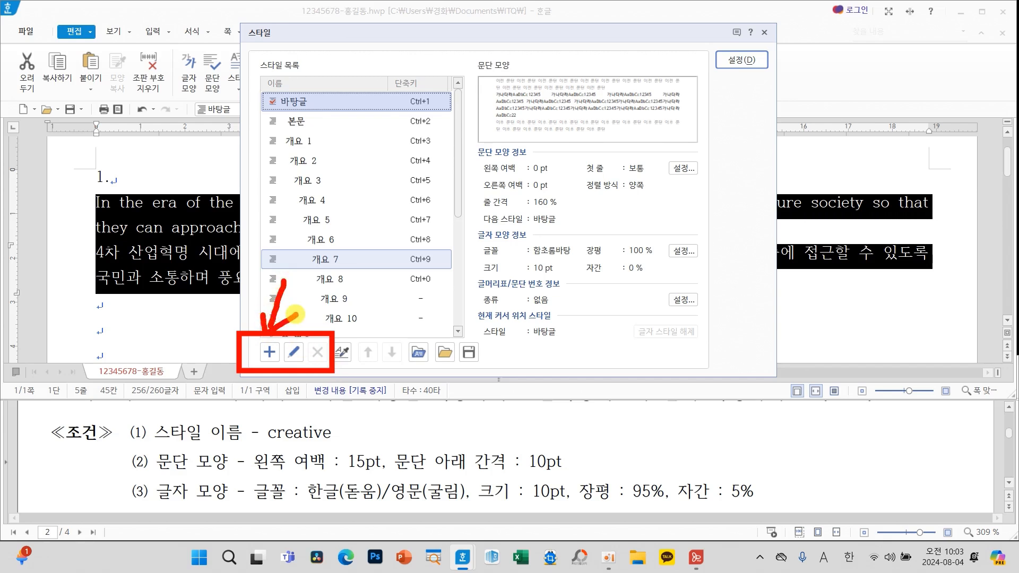
left_click(270, 352)
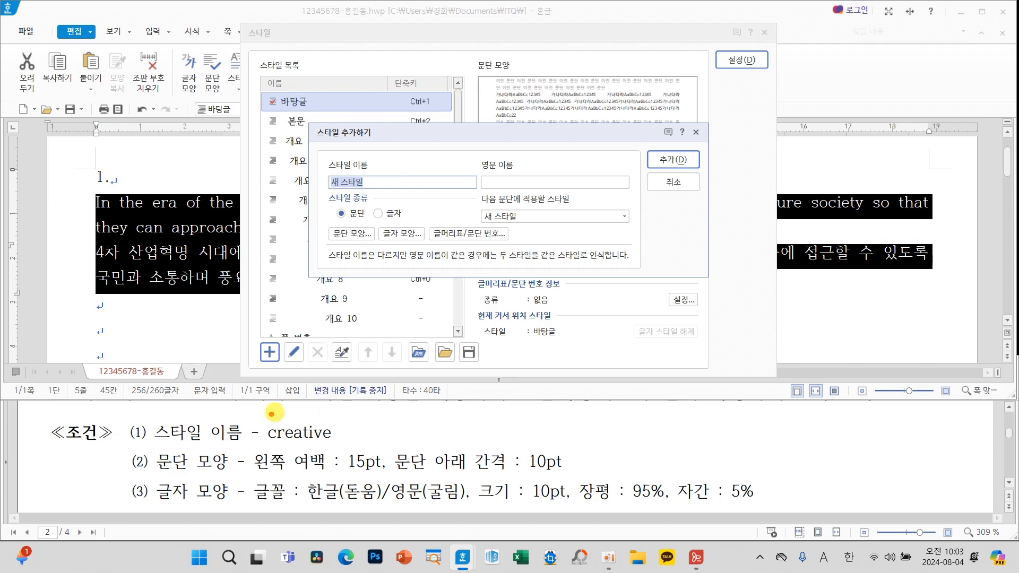
left_click_drag(256, 415, 359, 451)
left_click_drag(284, 414, 329, 188)
key("Escape")
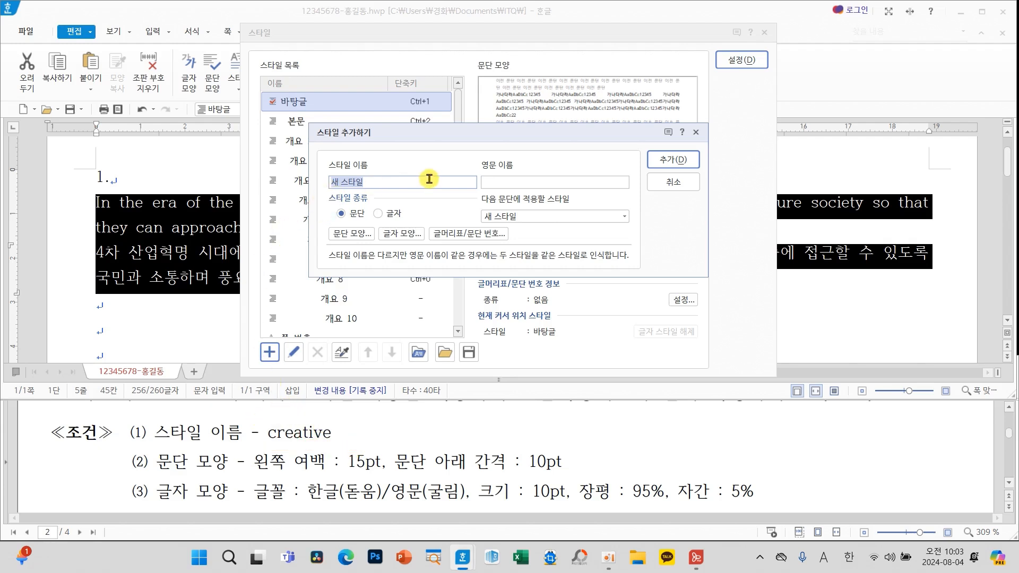
type("ㅊ")
type("creative")
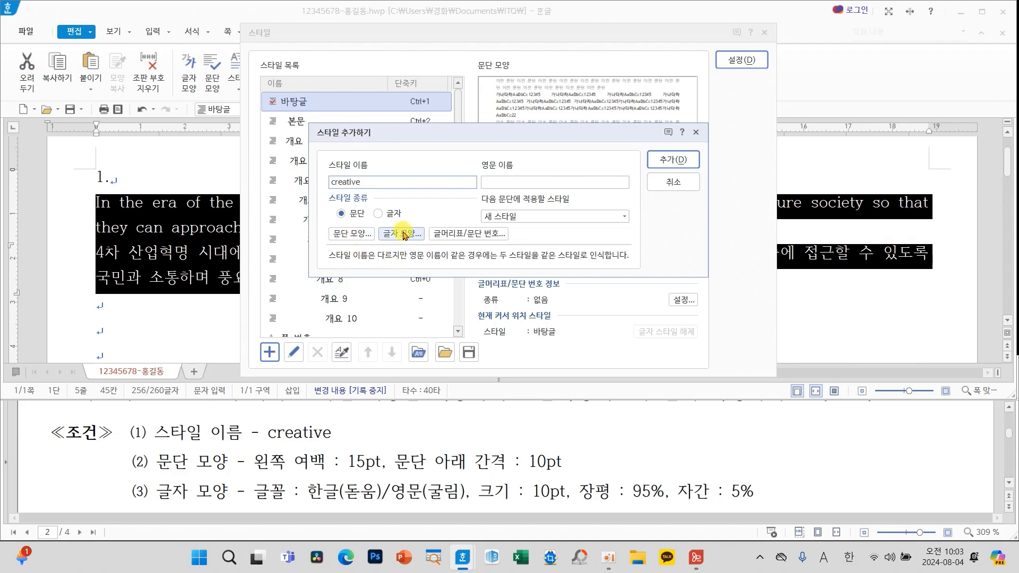
Set the creative style's paragraph shape to a 15 pt left margin and 10 pt spacing below the paragraph
left_click(339, 236)
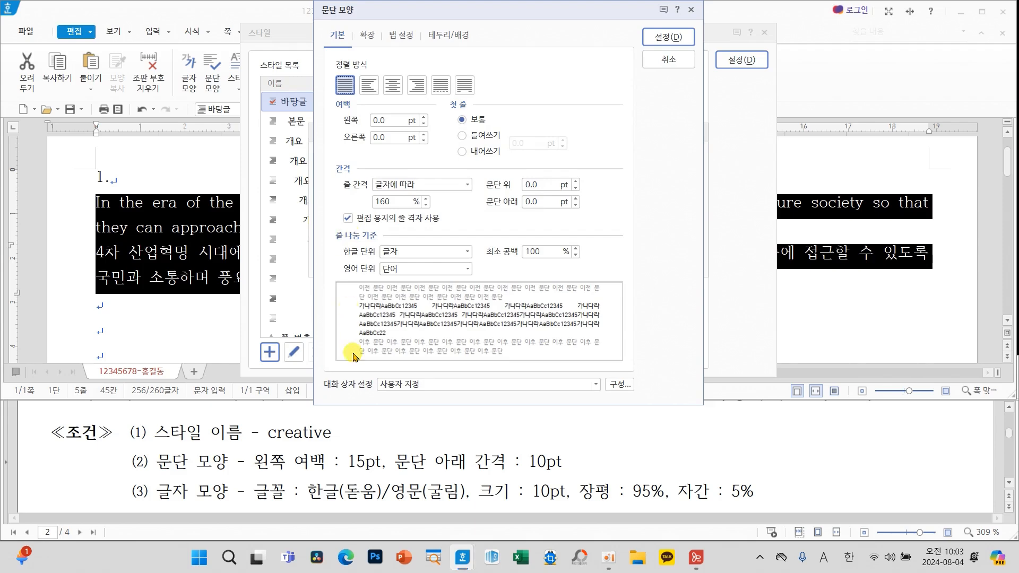
mouse_move(246, 446)
left_mouse_down()
mouse_move(425, 472)
mouse_move(571, 477)
left_mouse_up()
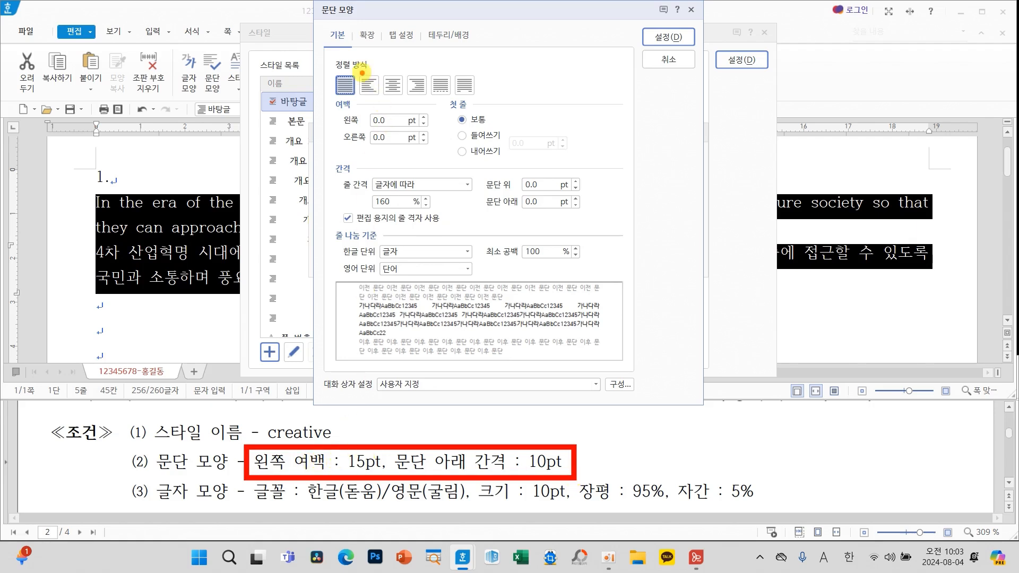
key("Escape")
left_click_drag(390, 121, 365, 122)
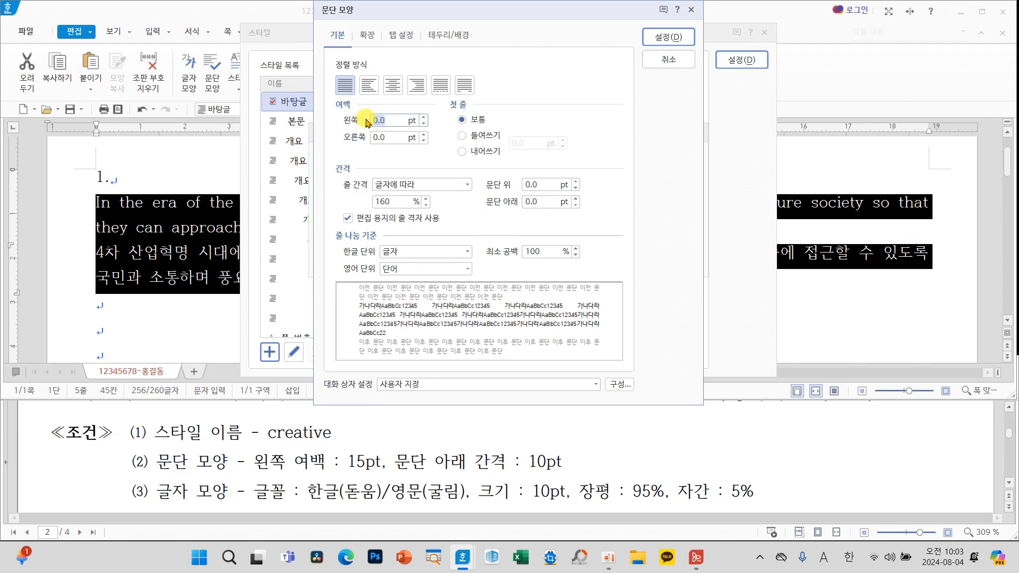
type("15")
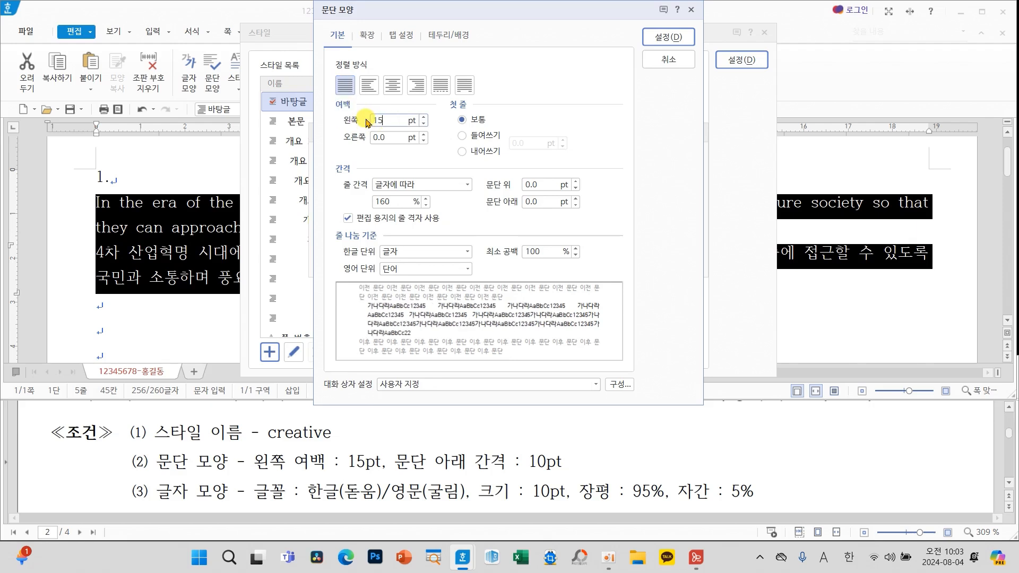
left_click(544, 202)
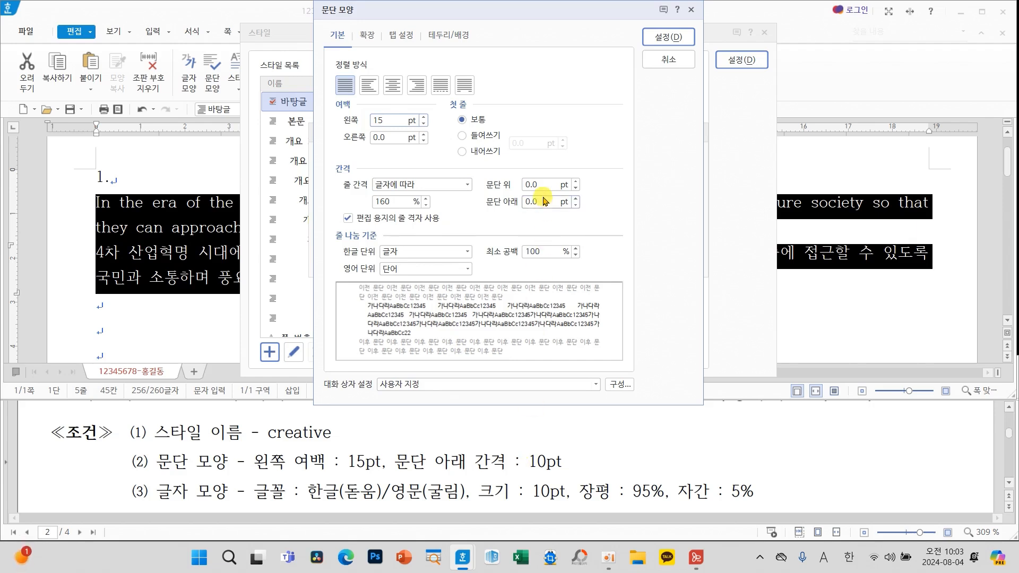
left_click_drag(543, 202, 504, 208)
type("10")
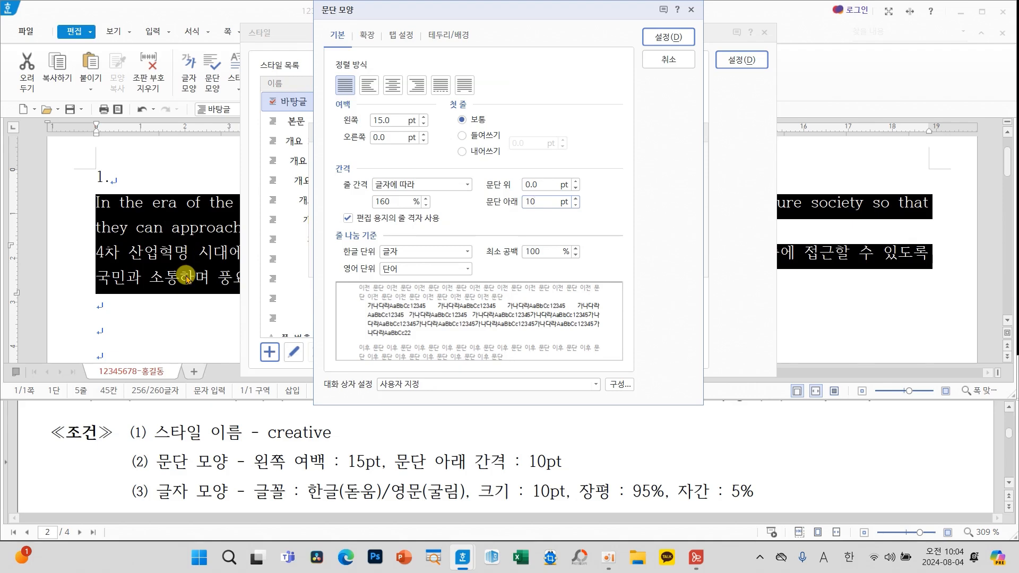
left_click(668, 38)
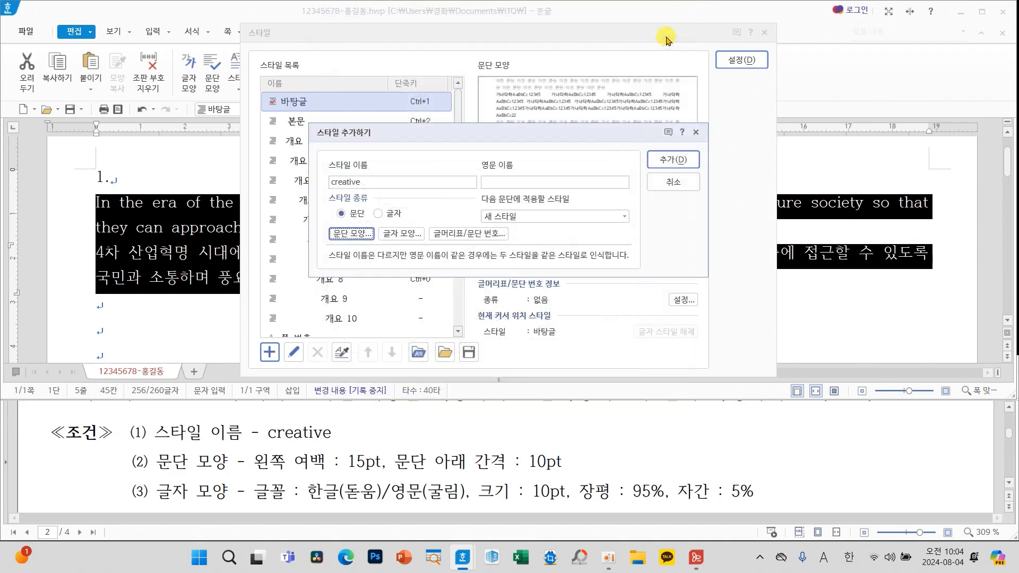
Open the creative style's character shape settings and set the character width (장평) to 95%
left_click(400, 233)
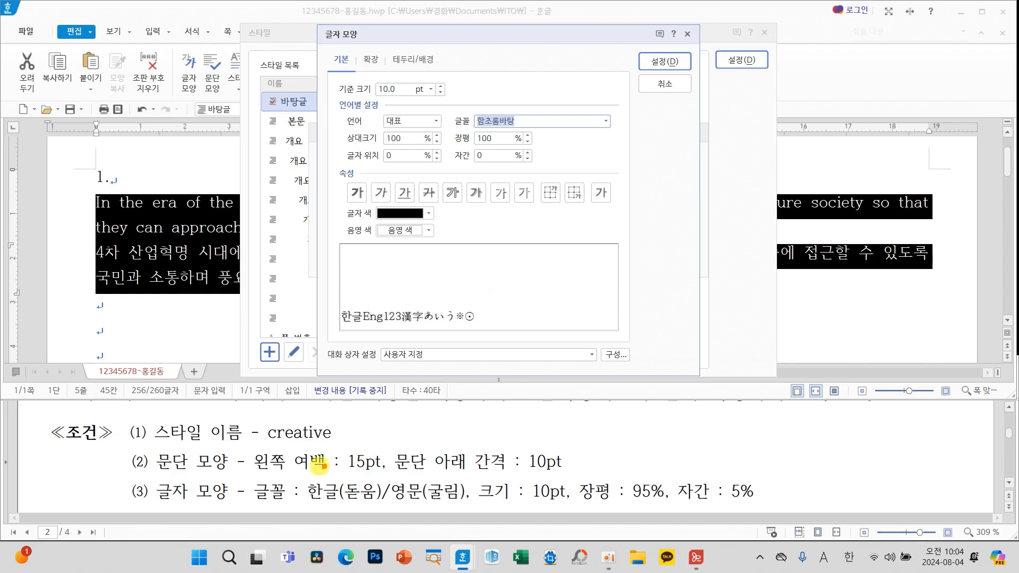
mouse_move(295, 474)
left_mouse_down()
mouse_move(430, 512)
mouse_move(472, 512)
left_mouse_up()
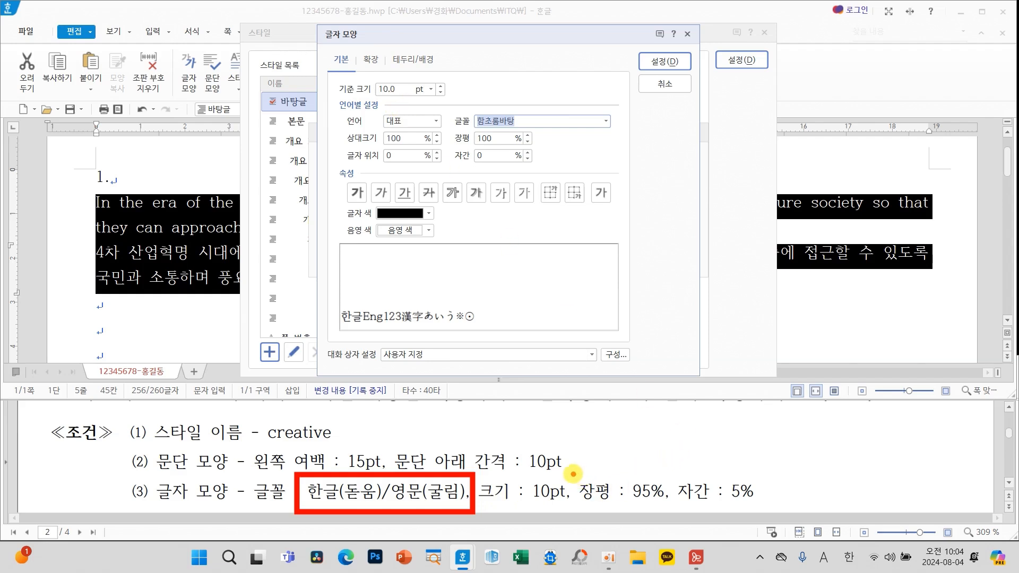
left_click_drag(572, 474, 768, 511)
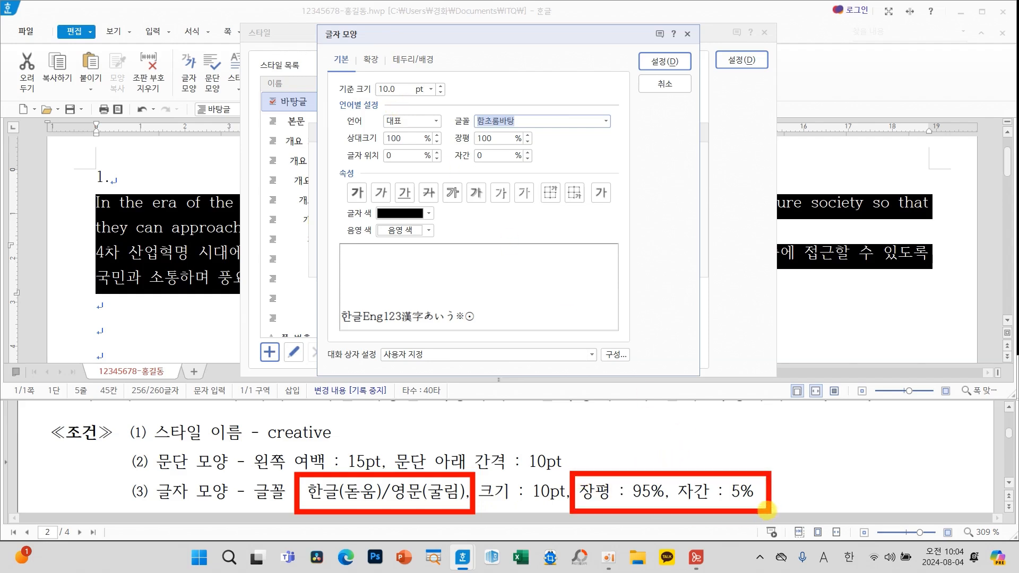
mouse_move(676, 476)
left_mouse_down()
mouse_move(580, 201)
mouse_move(542, 159)
mouse_move(568, 172)
left_mouse_up()
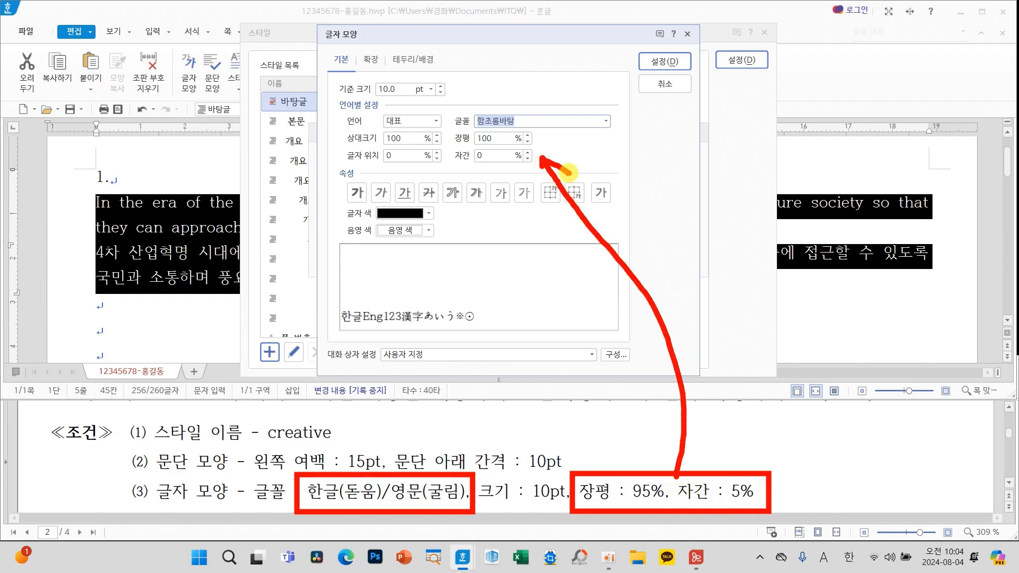
key("Escape")
left_click(528, 142)
left_click(528, 143)
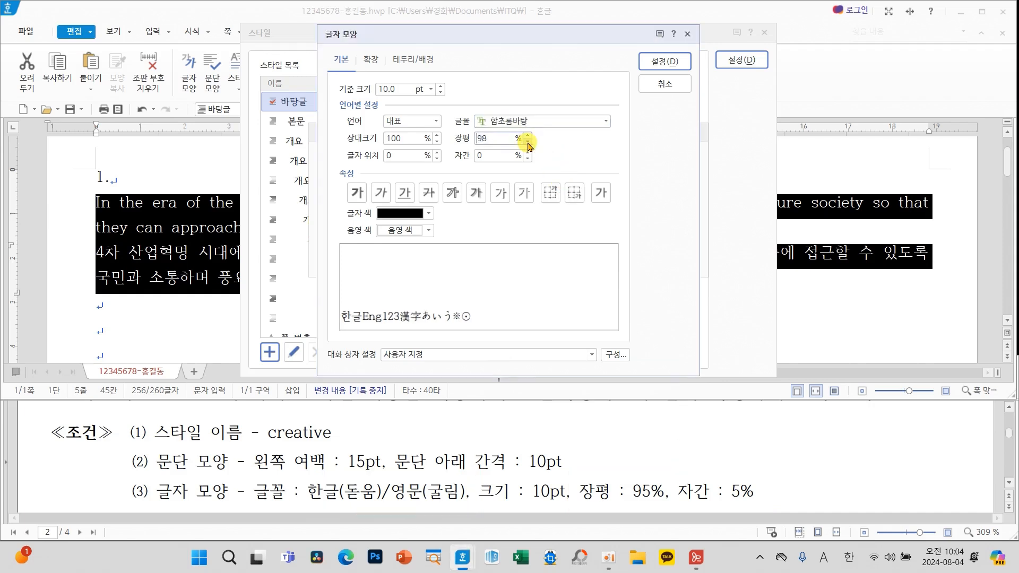
left_click(528, 142)
left_click(528, 142)
left_click(528, 143)
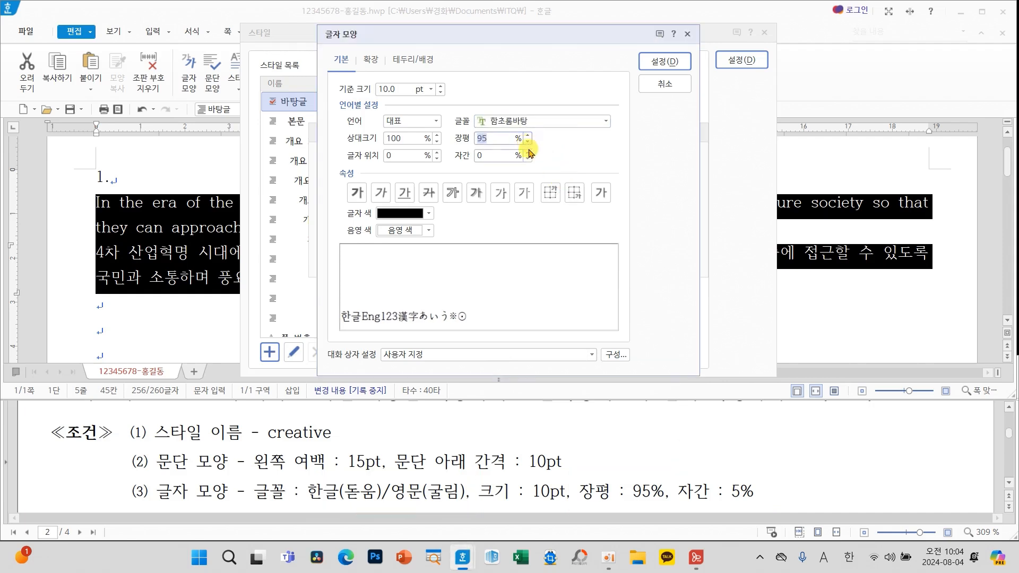
Set the creative style's letter spacing (자간) to 5%
left_click(527, 152)
left_click(528, 152)
left_click(528, 153)
left_click(528, 153)
left_click(528, 153)
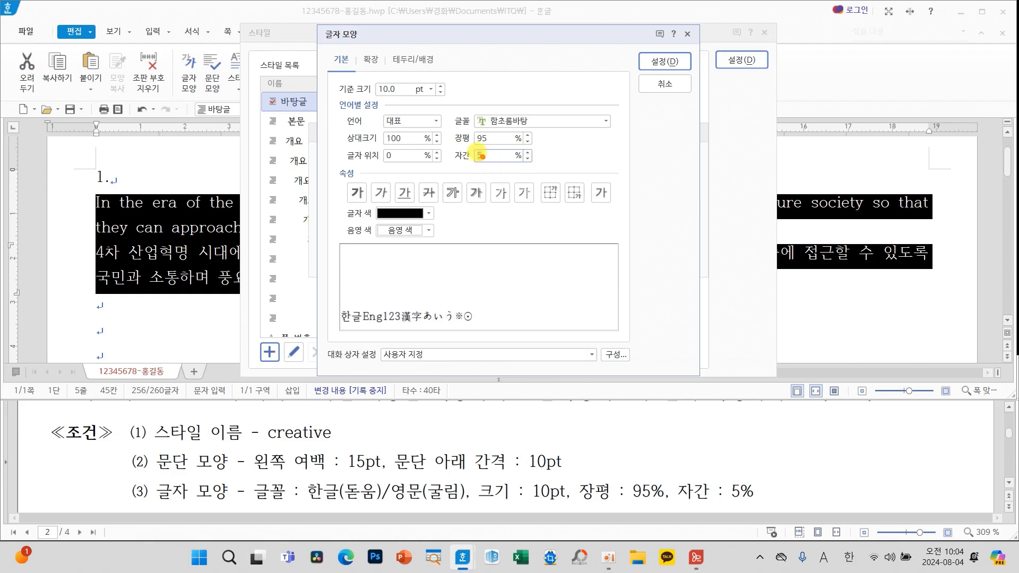
left_click_drag(444, 129, 547, 168)
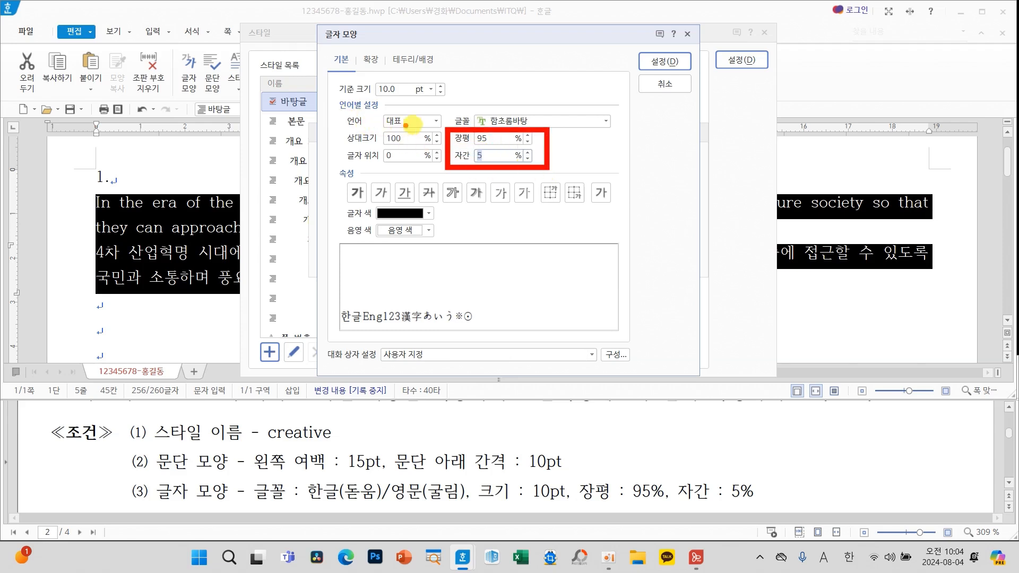
Set the creative style's font for the 한글 language to 돋움
mouse_move(431, 121)
left_mouse_down()
mouse_move(366, 125)
mouse_move(424, 110)
mouse_move(424, 123)
left_mouse_up()
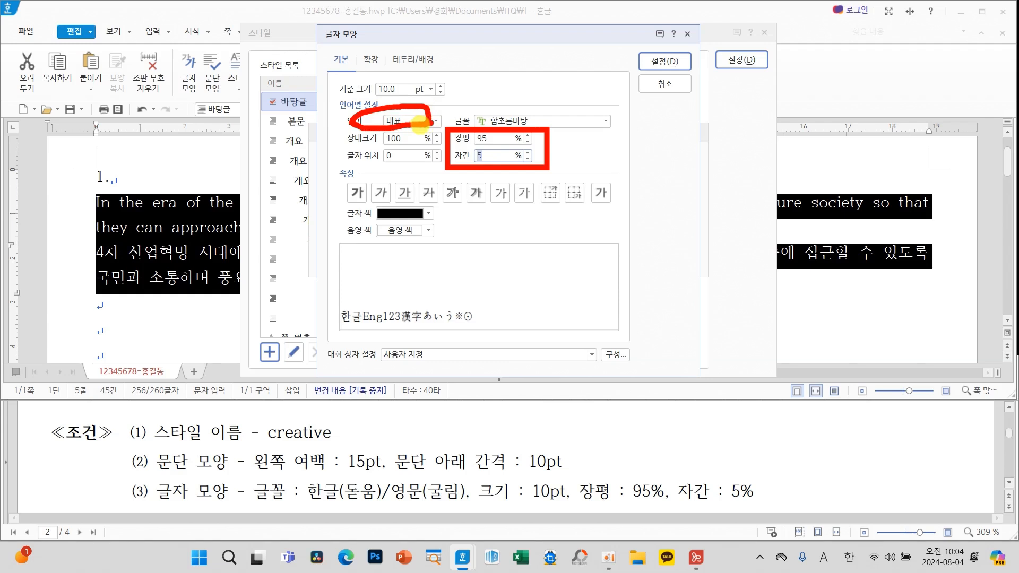
key("Escape")
left_click(414, 123)
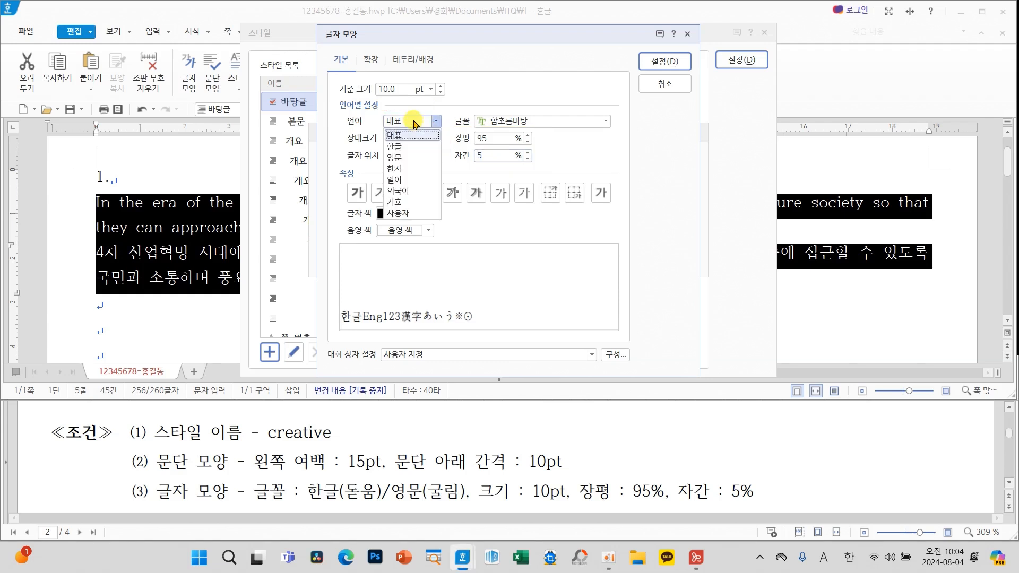
left_click(407, 147)
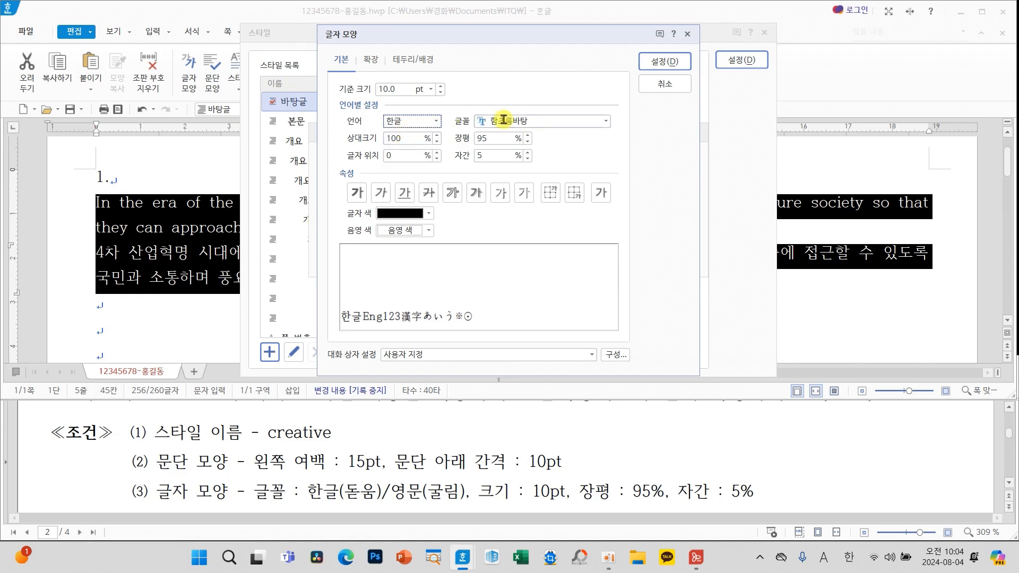
left_click(605, 121)
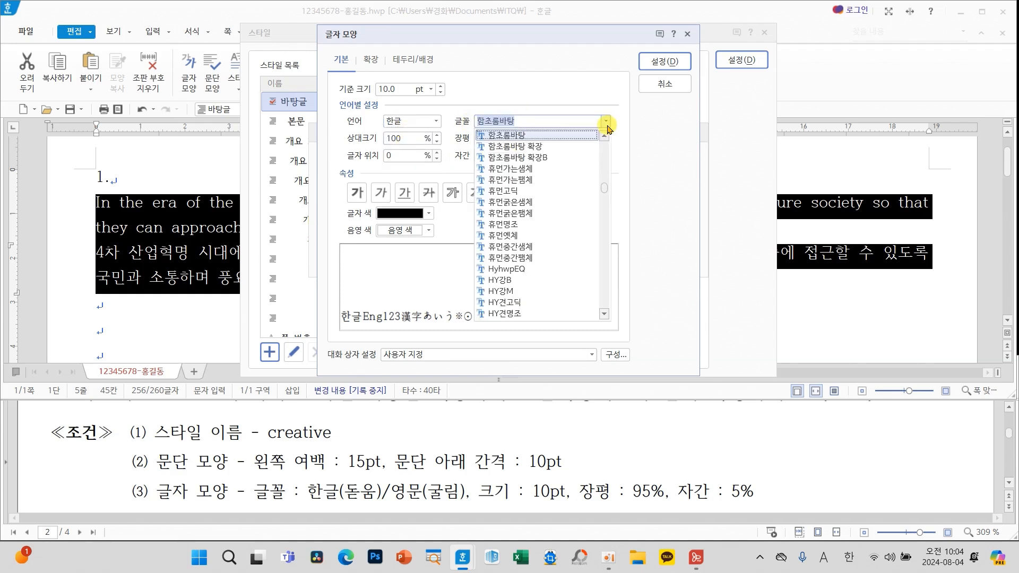
left_click_drag(603, 189, 603, 131)
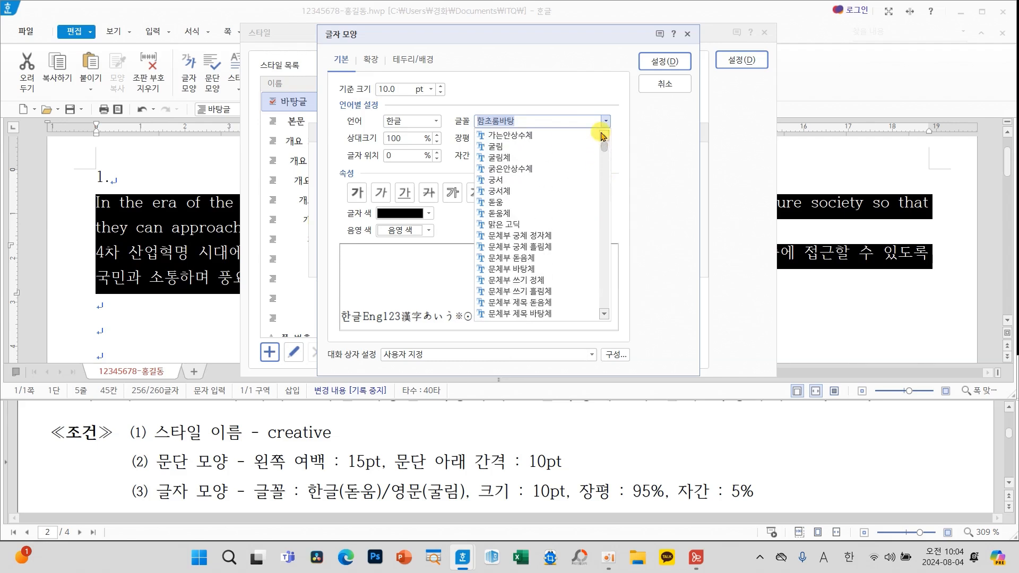
left_click(510, 199)
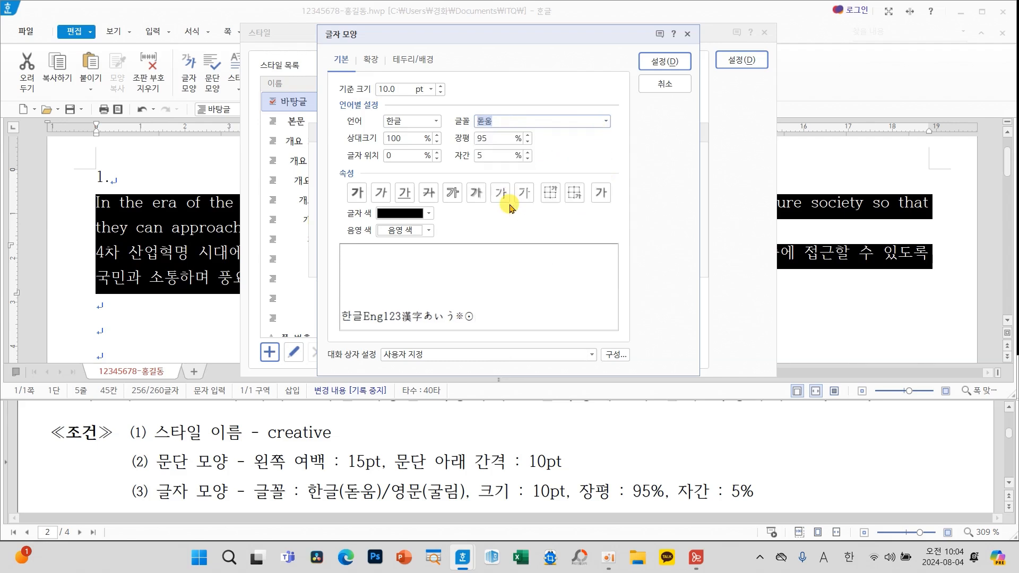
left_click(484, 122)
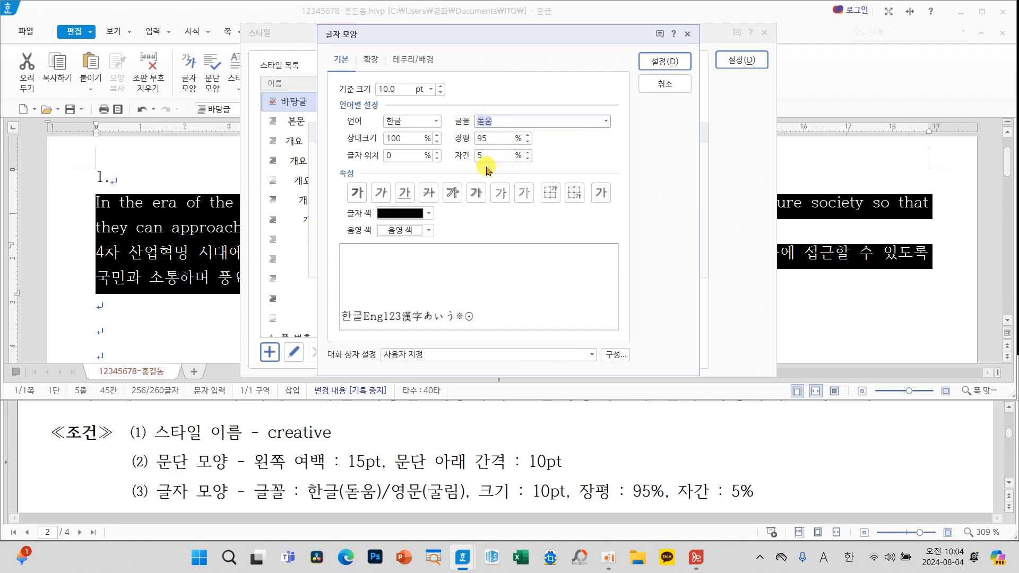
Set the creative style's font for the 영문 language to 굴림
left_click(438, 121)
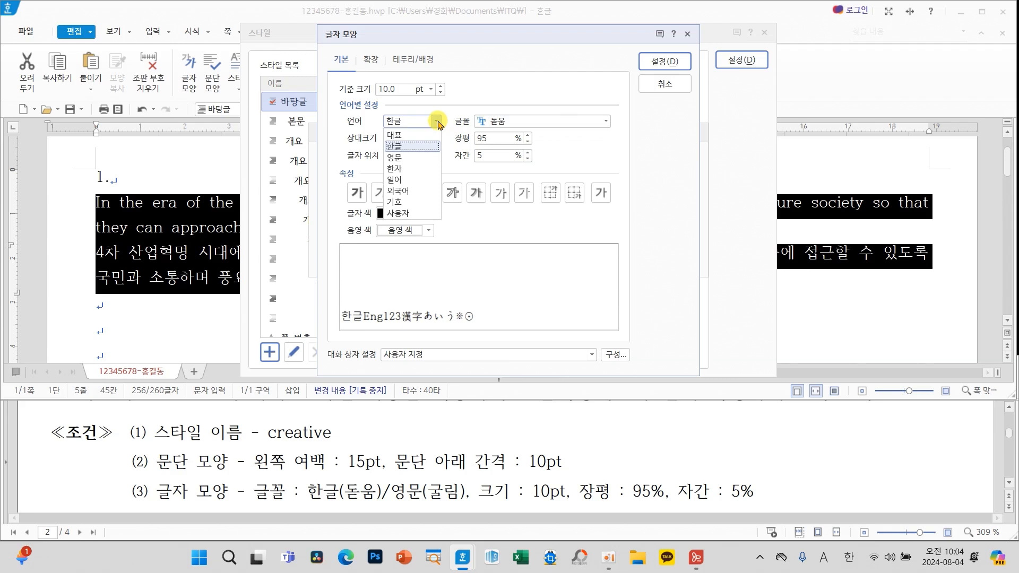
left_click(409, 158)
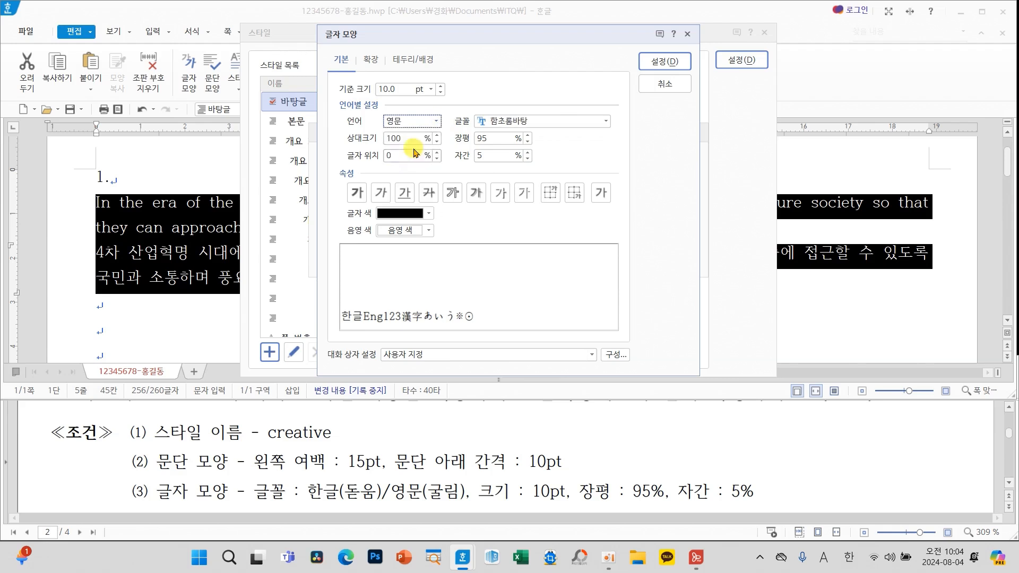
left_click(606, 122)
left_click_drag(605, 164, 605, 137)
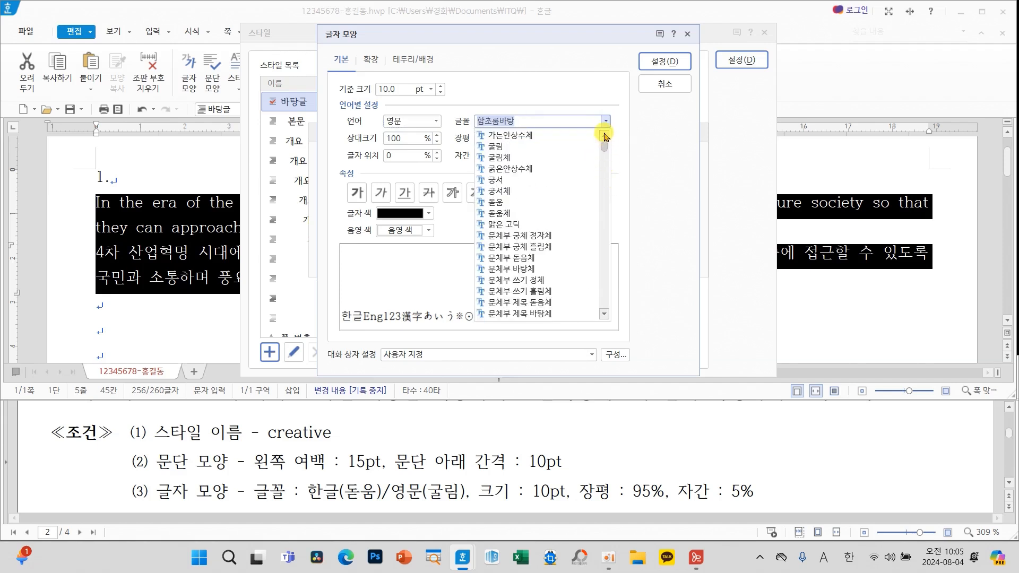
left_click(520, 152)
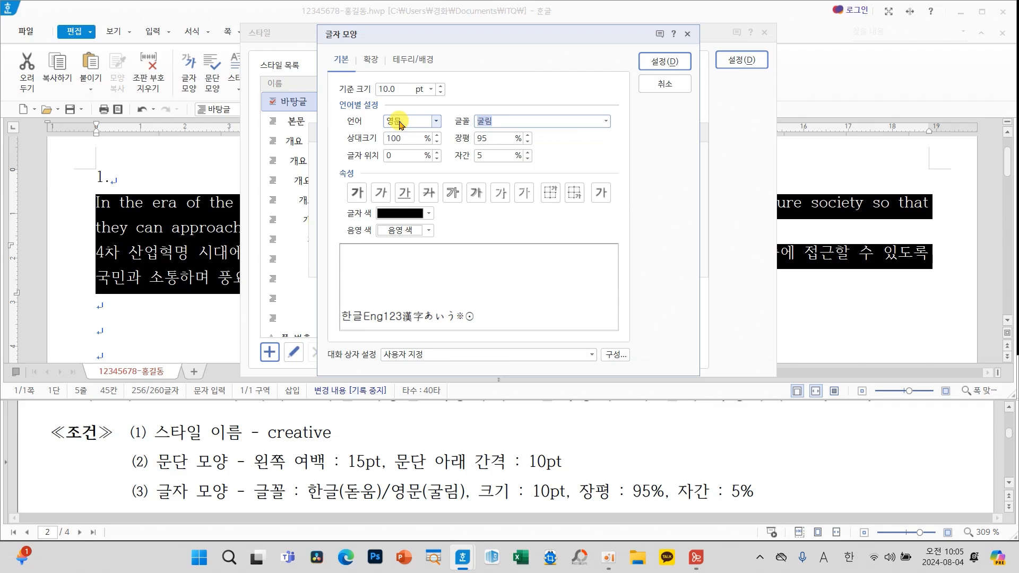
left_click(478, 143)
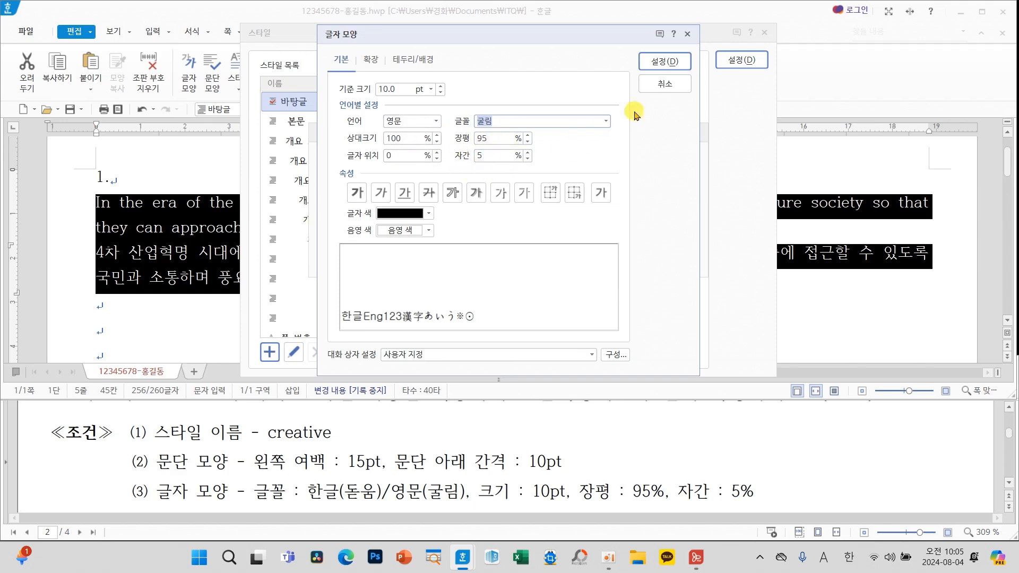
Confirm the character shape, add the creative style to the style list and apply it to the selected English and Korean paragraphs
left_click(661, 62)
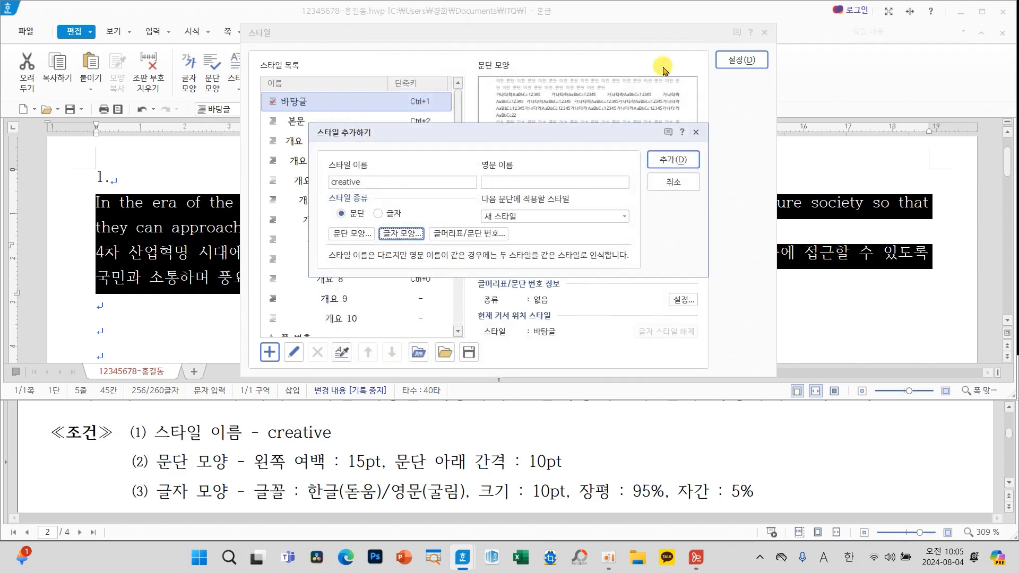
left_click(673, 160)
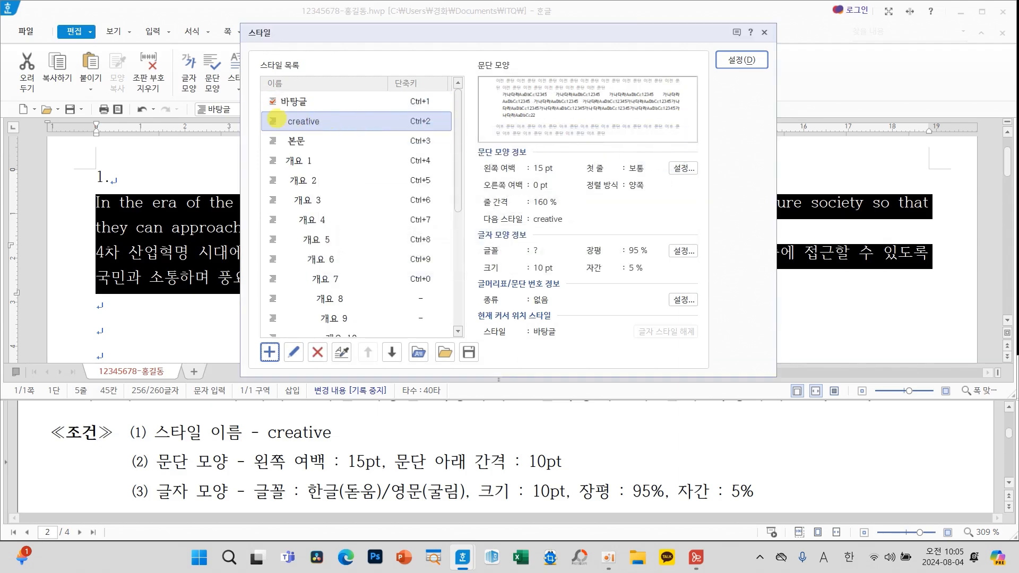
left_click_drag(252, 104, 451, 142)
left_click_drag(749, 60, 775, 35)
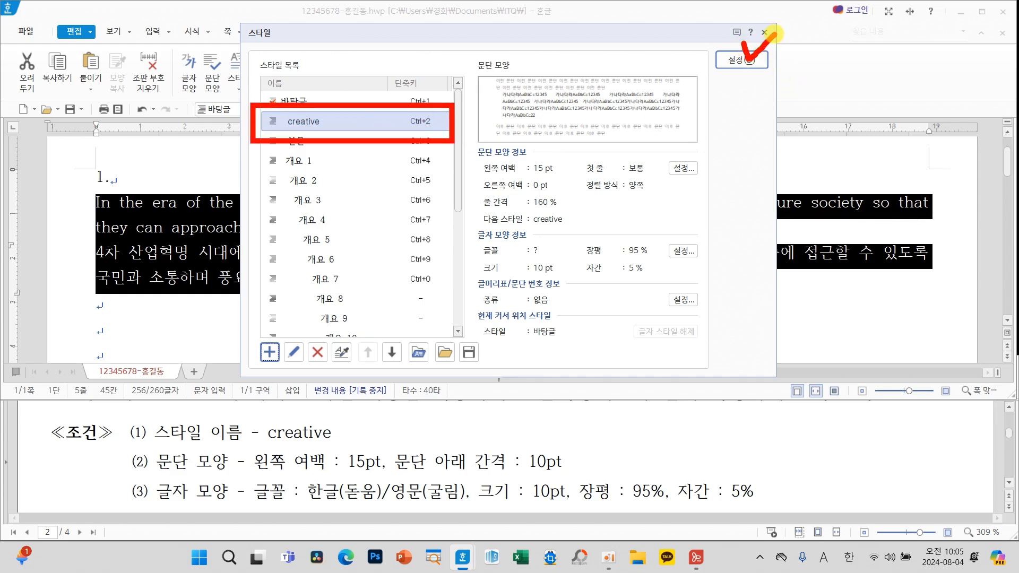
key("Escape")
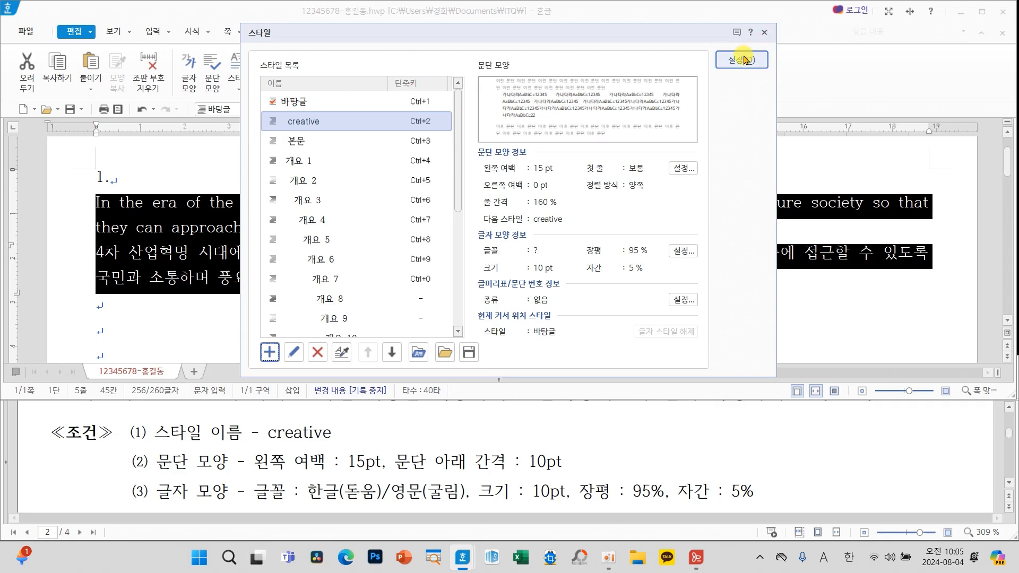
left_click(741, 60)
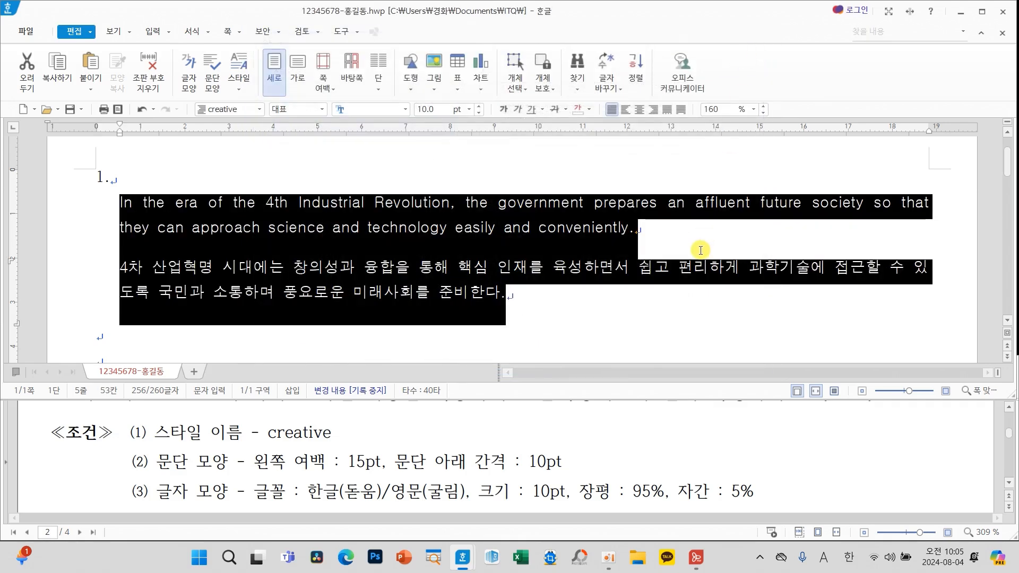
Compare the styled paragraphs with question 1's expected output on the exam sheet, continuing to question 2's table conditions
left_click(700, 250)
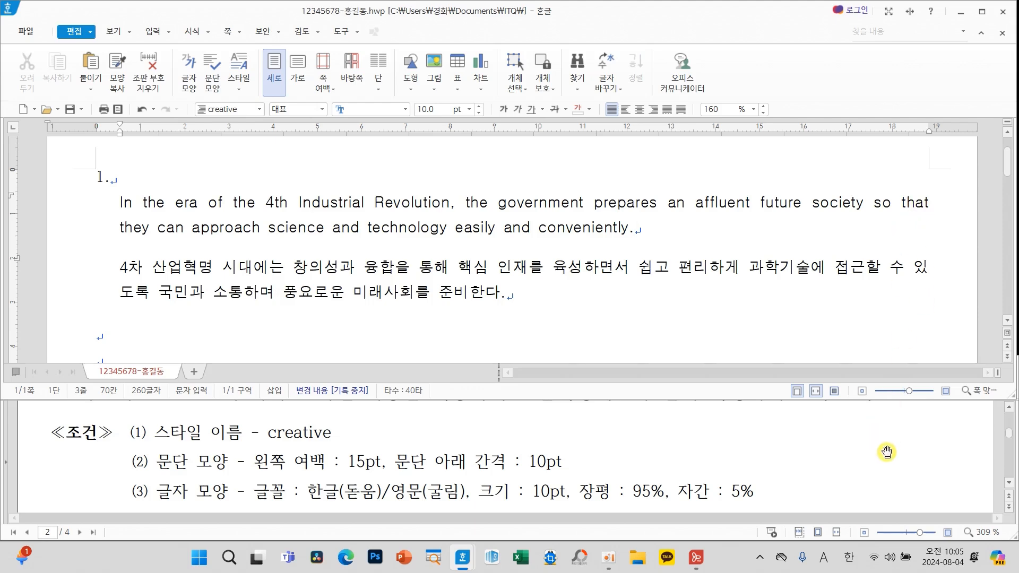
scroll(886, 452, "down", 5)
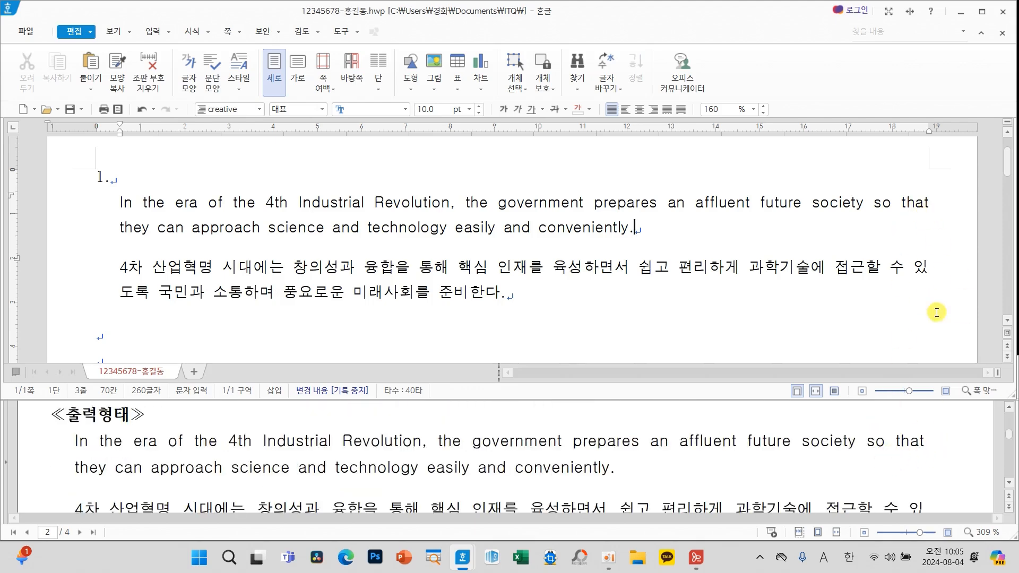
scroll(934, 449, "down", 1)
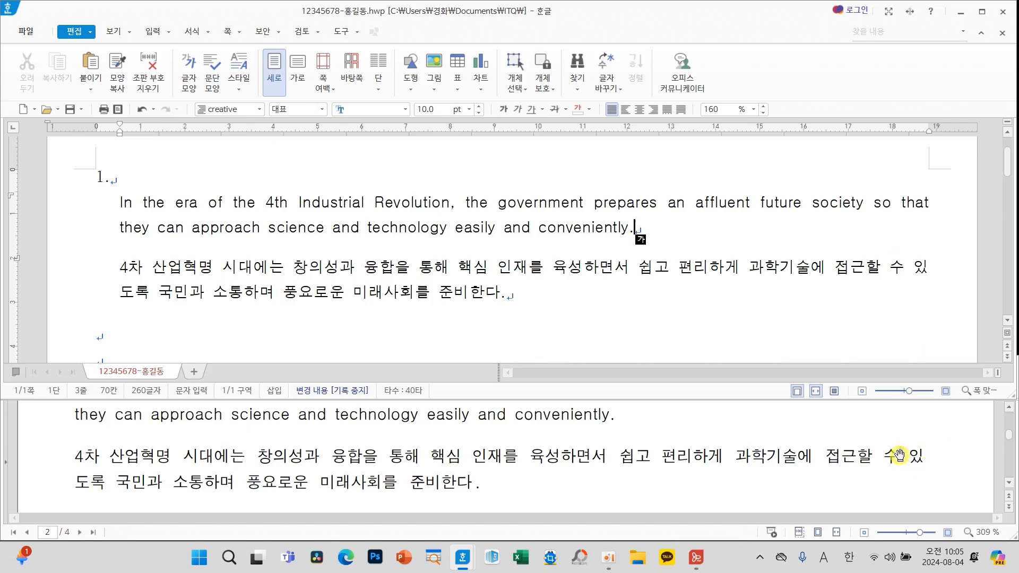
scroll(663, 470, "up", 1)
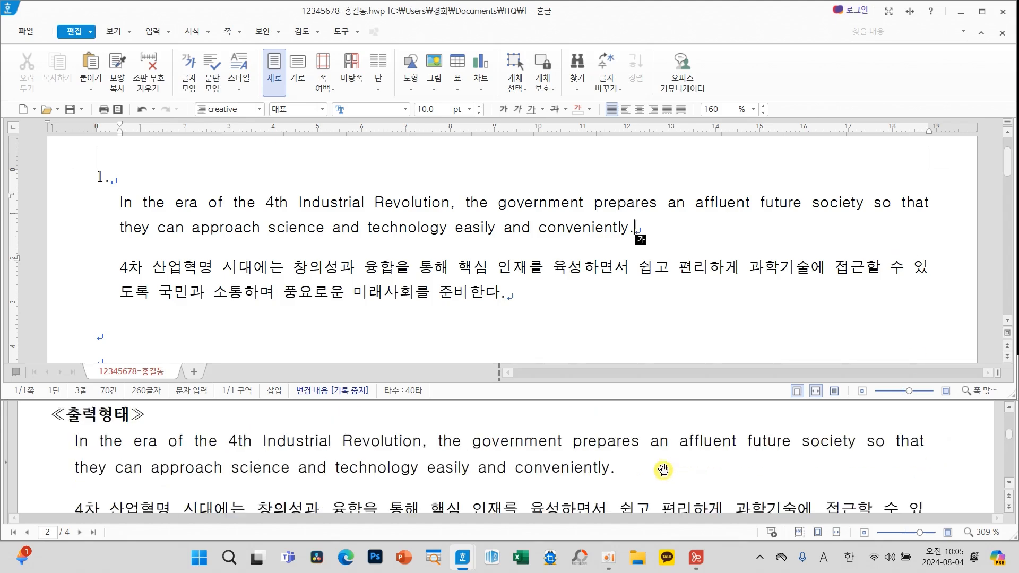
scroll(663, 470, "down", 2)
scroll(664, 470, "down", 1)
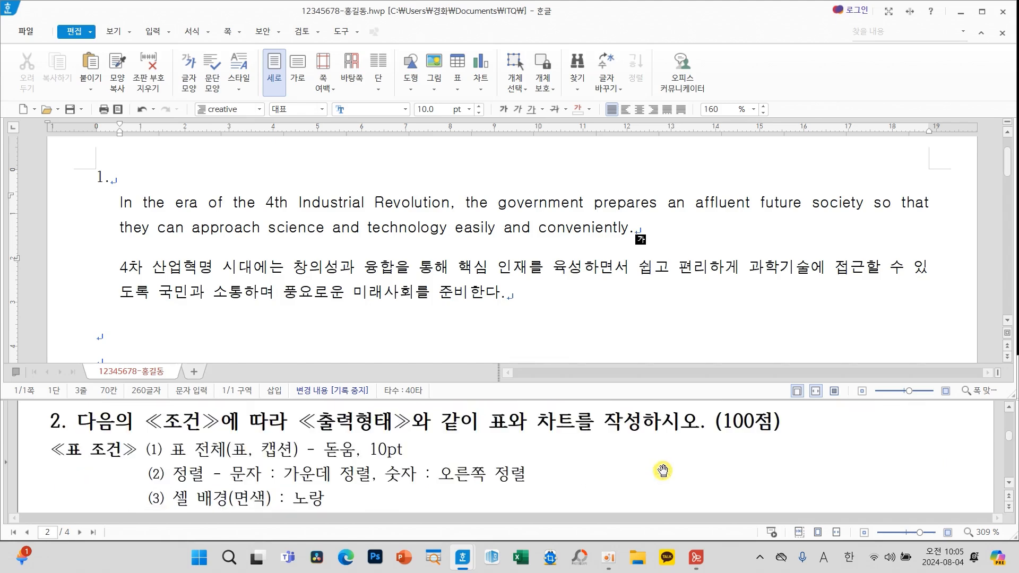
Delete the number 2 heading and all blank lines below question 1's Korean paragraph
left_click(484, 289)
scroll(271, 284, "down", 2)
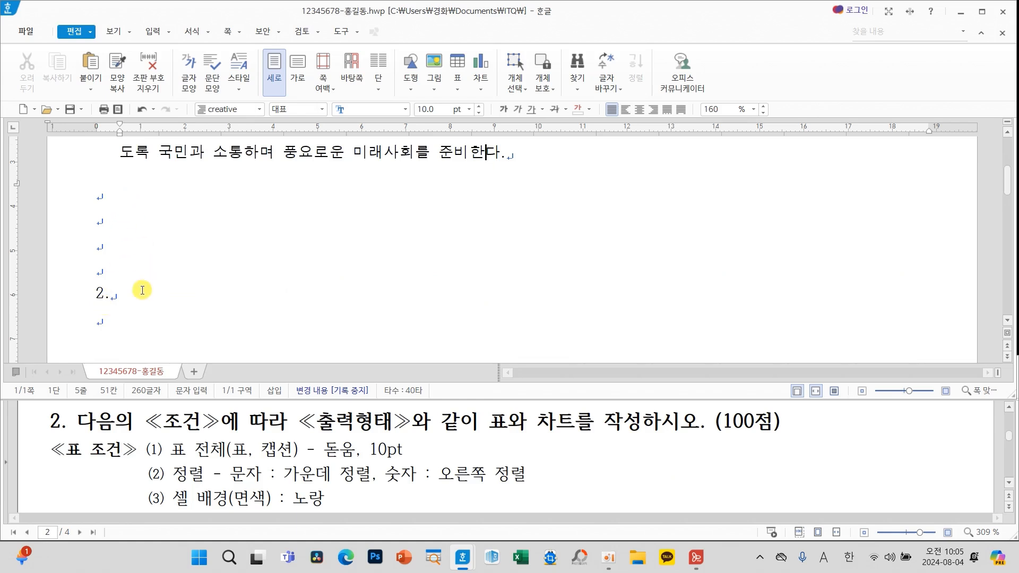
left_click(127, 325)
key("BackSpace")
key("BackSpace")
key("BackSpace")
key("BackSpace")
key("BackSpace")
key("BackSpace")
key("BackSpace")
key("BackSpace")
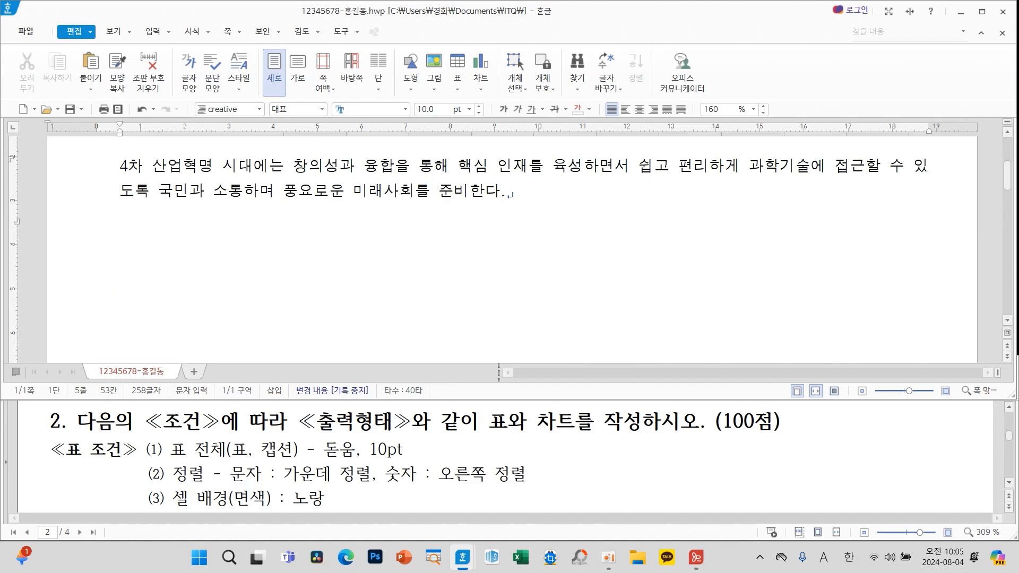
Insert a new empty paragraph directly after the Korean paragraph, continuing the creative style
scroll(334, 288, "up", 3)
scroll(448, 287, "down", 3)
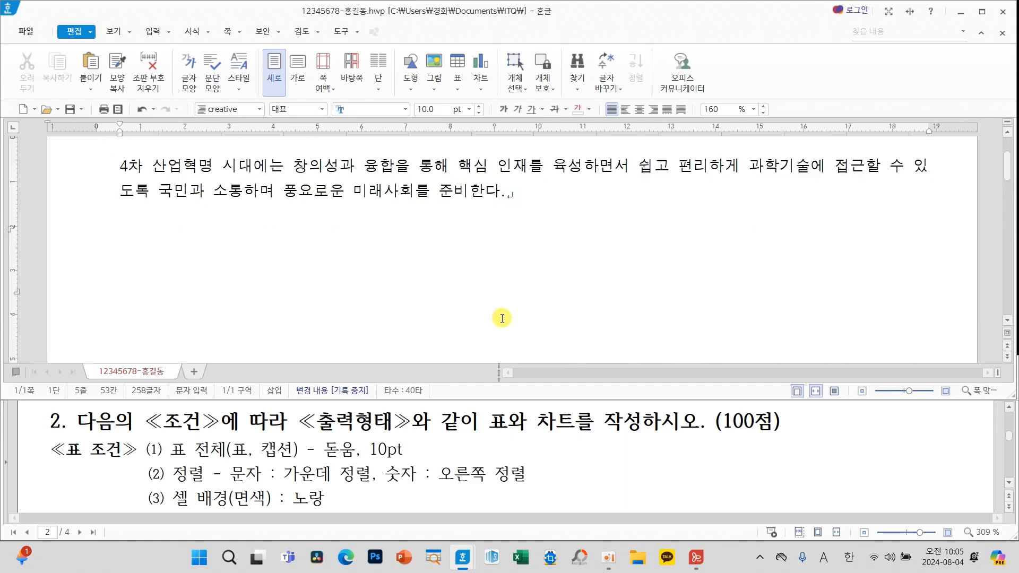
key("Return")
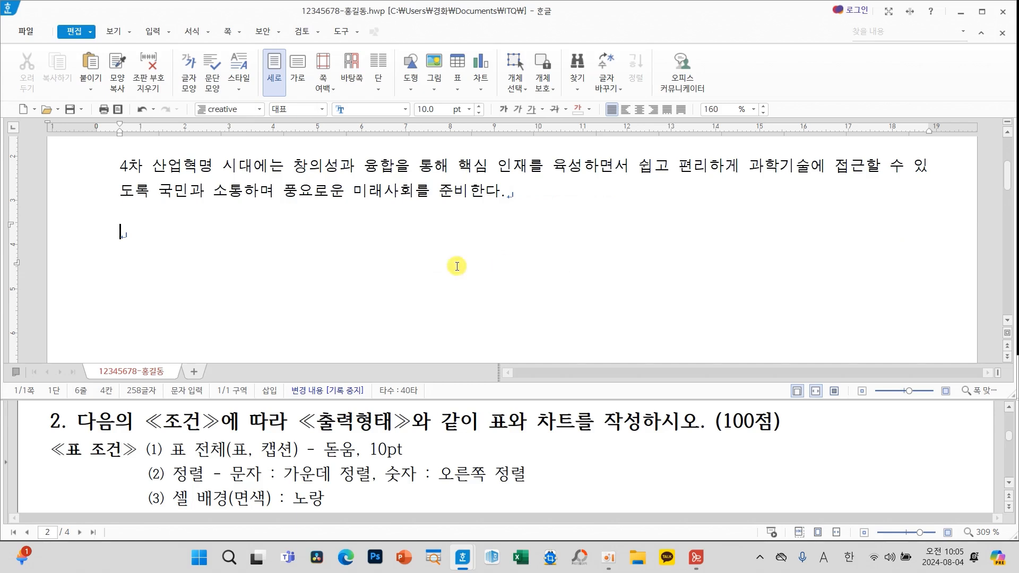
mouse_move(157, 250)
left_mouse_down()
mouse_move(81, 222)
mouse_move(145, 257)
left_mouse_up()
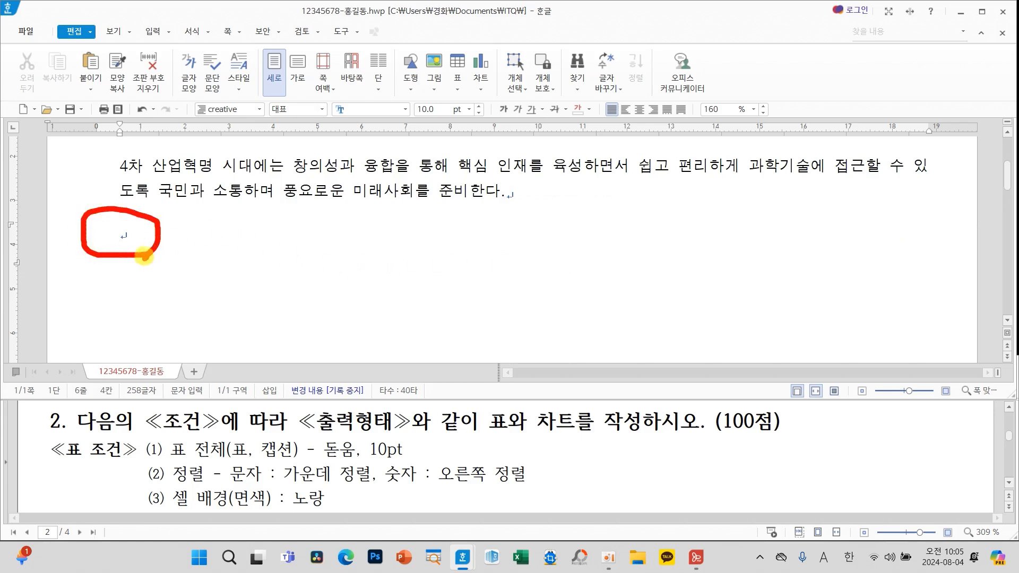
Apply the 바탕글 style to the empty paragraph below question 1's Korean paragraph
mouse_move(139, 218)
left_mouse_down()
mouse_move(202, 129)
mouse_move(232, 154)
left_mouse_up()
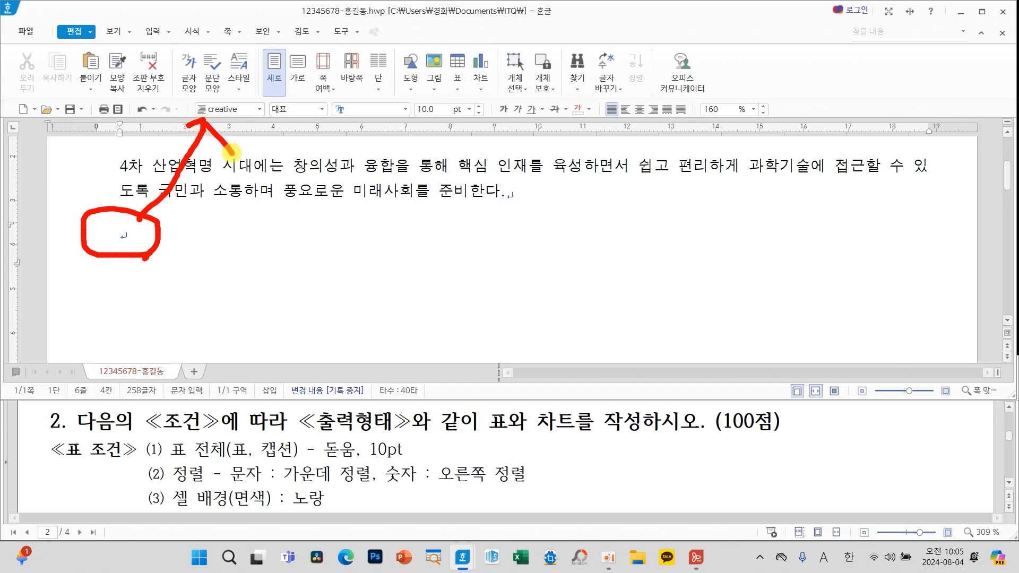
left_click(260, 109)
left_click(221, 127)
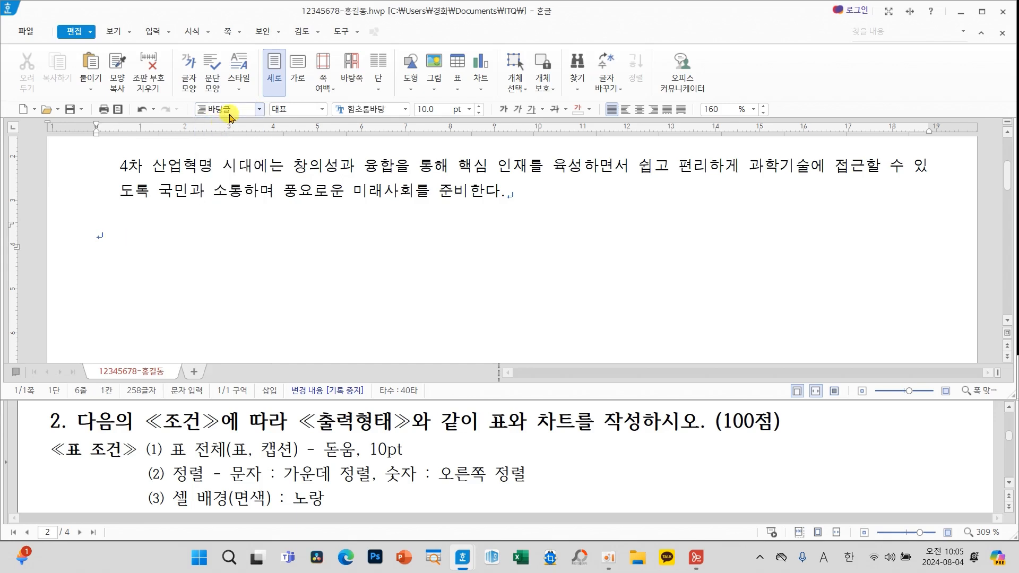
Leave four blank lines below the Korean paragraph, enter the question number "2." and start a new line beneath it
mouse_move(242, 116)
left_mouse_down()
mouse_move(202, 128)
mouse_move(242, 117)
left_mouse_up()
key("Return")
key("Return")
key("Return")
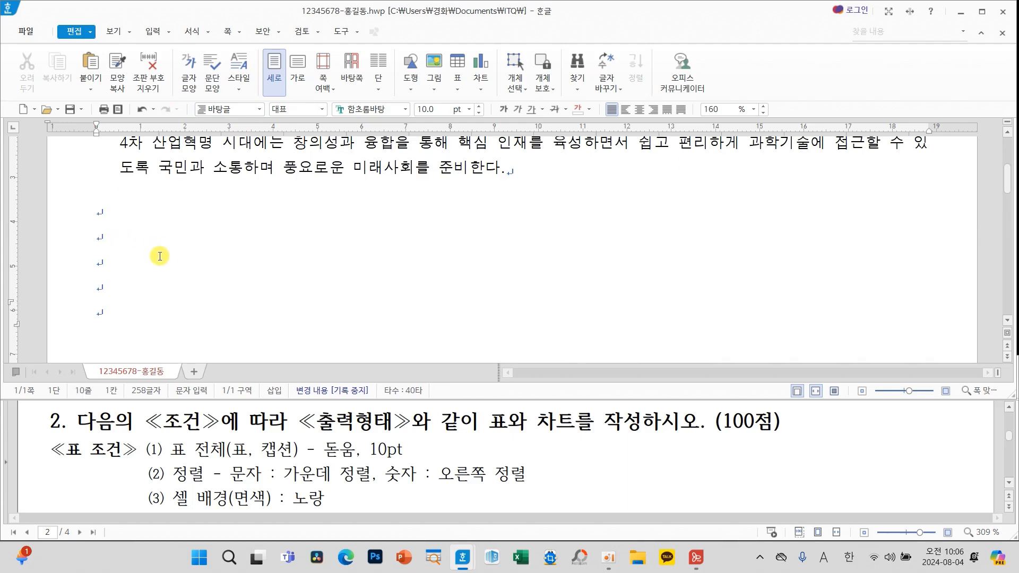
scroll(240, 271, "up", 3)
scroll(247, 273, "down", 4)
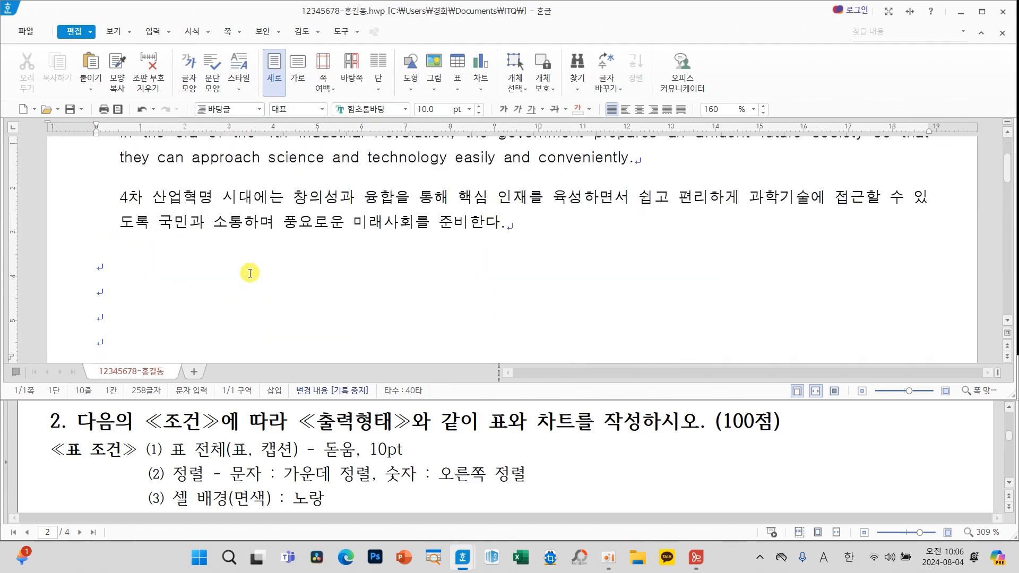
scroll(164, 250, "up", 4)
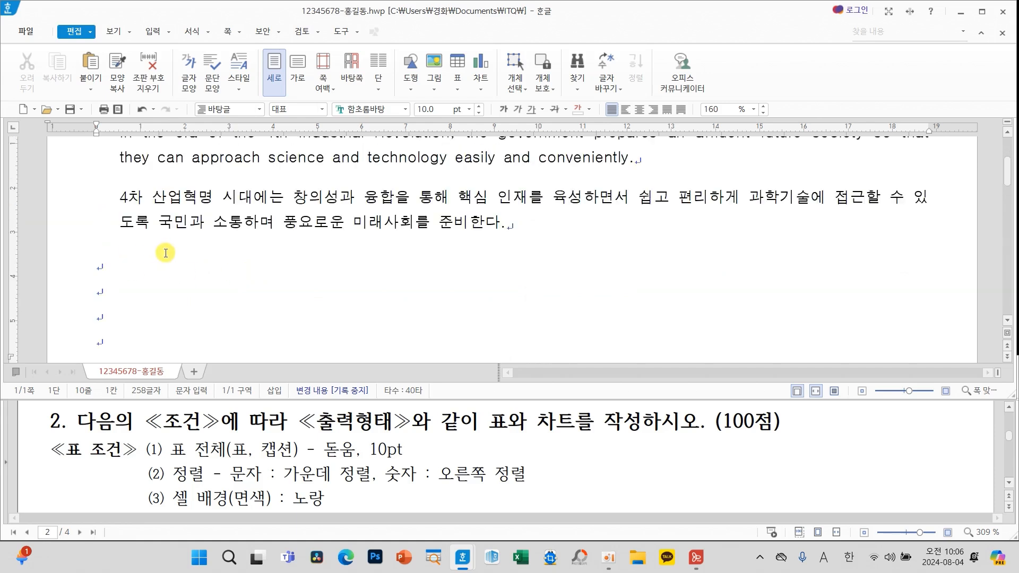
scroll(165, 253, "down", 3)
type("2.")
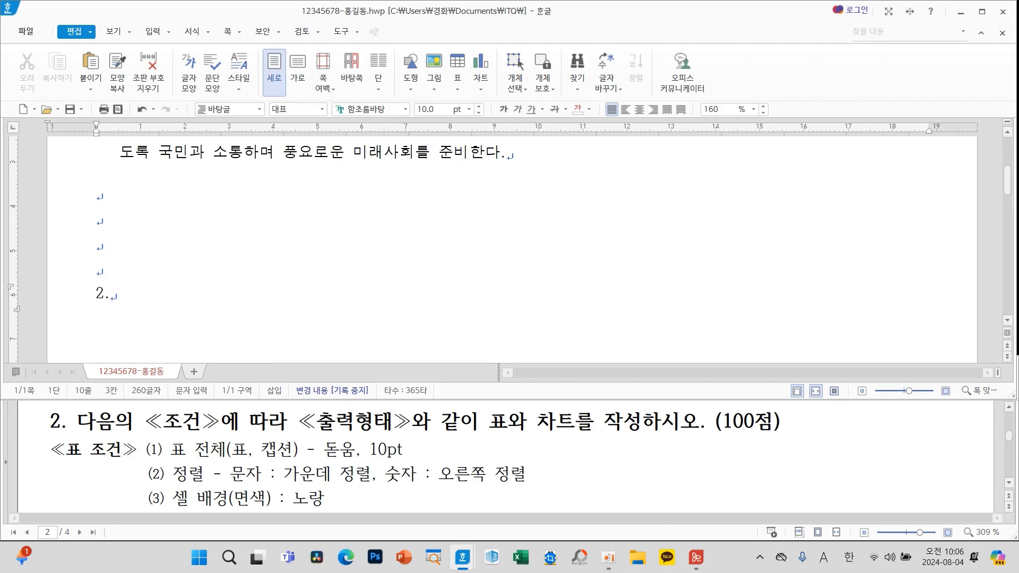
key("Return")
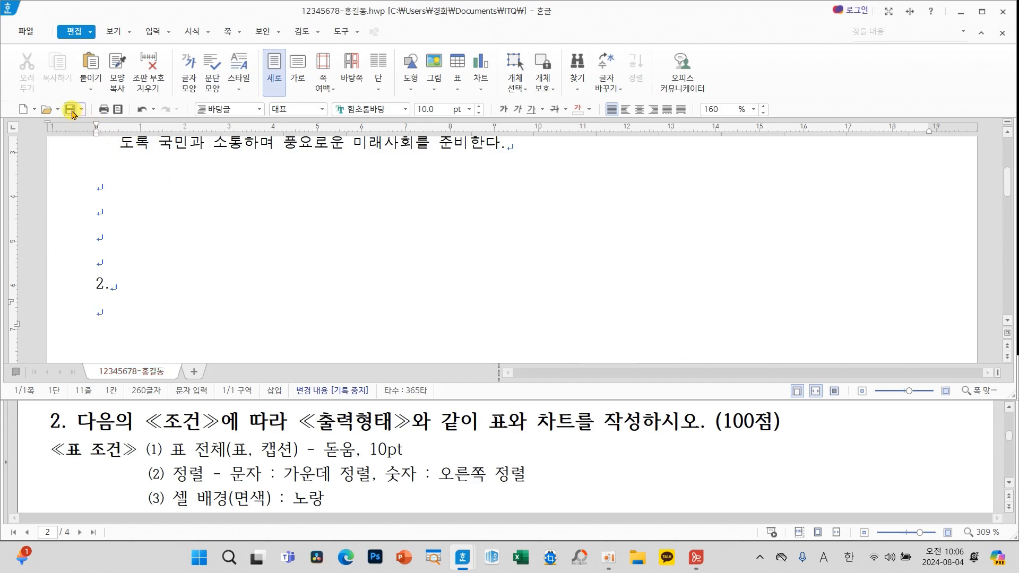
mouse_move(86, 122)
left_mouse_down()
mouse_move(68, 91)
mouse_move(79, 127)
left_mouse_up()
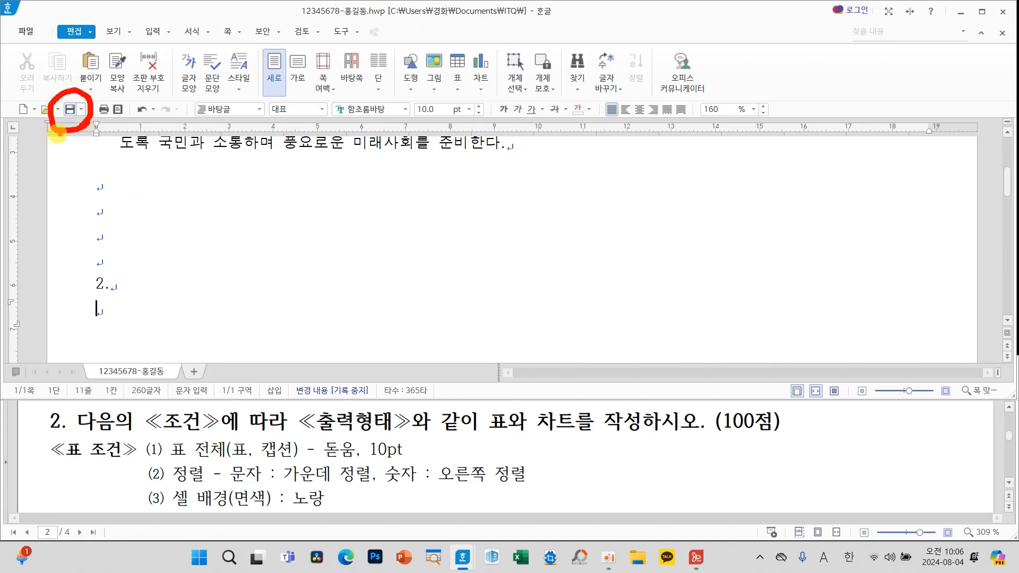
mouse_move(97, 155)
left_mouse_down()
mouse_move(94, 190)
mouse_move(134, 196)
left_mouse_up()
mouse_move(130, 160)
left_mouse_down()
mouse_move(150, 159)
mouse_move(152, 199)
left_mouse_up()
mouse_move(175, 148)
left_mouse_down()
mouse_move(210, 132)
mouse_move(176, 183)
mouse_move(221, 181)
left_mouse_up()
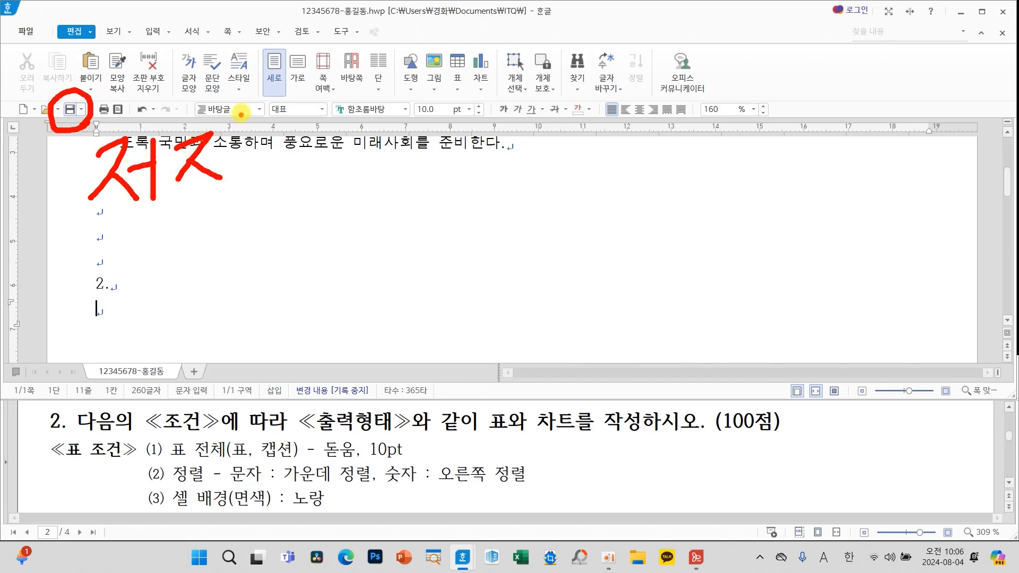
mouse_move(241, 112)
left_mouse_down()
mouse_move(243, 184)
mouse_move(261, 164)
left_mouse_up()
mouse_move(233, 197)
left_mouse_down()
mouse_move(234, 221)
mouse_move(228, 189)
left_mouse_up()
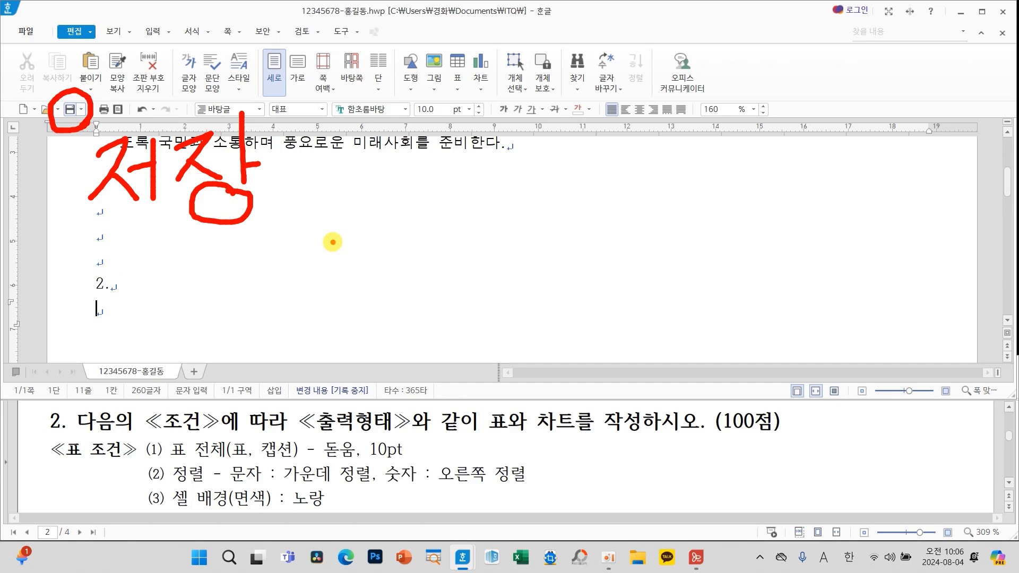
key("Escape")
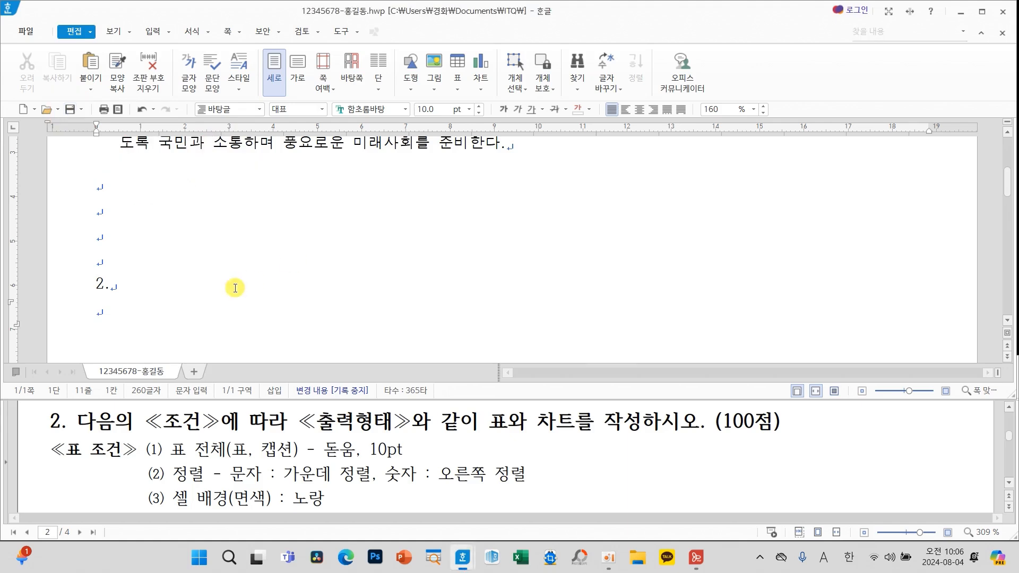
Examine question 2's expected table on the exam sheet to determine how many columns and rows it needs
scroll(262, 261, "down", 3)
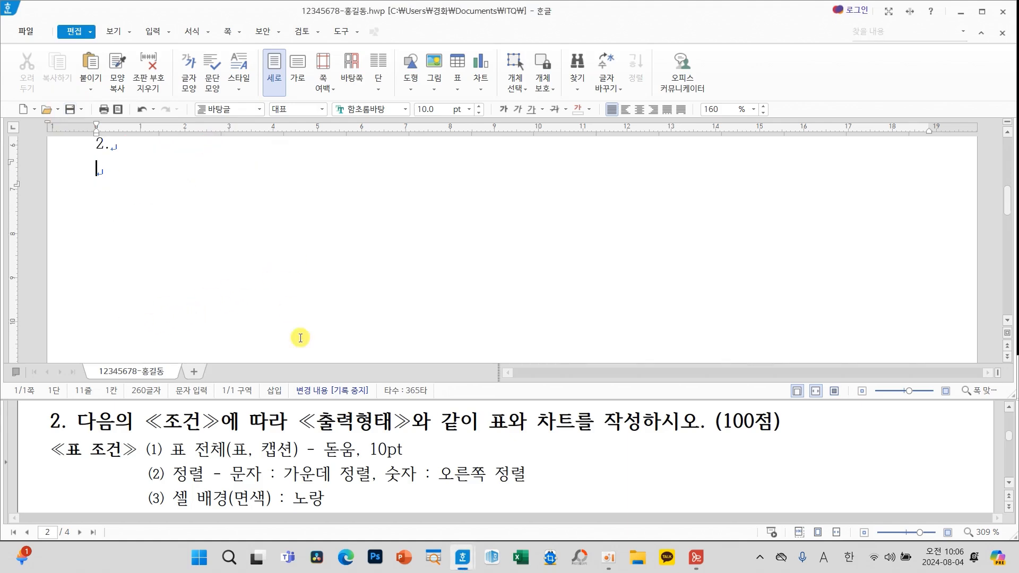
scroll(387, 447, "down", 3)
scroll(387, 449, "up", 1)
scroll(386, 449, "up", 2)
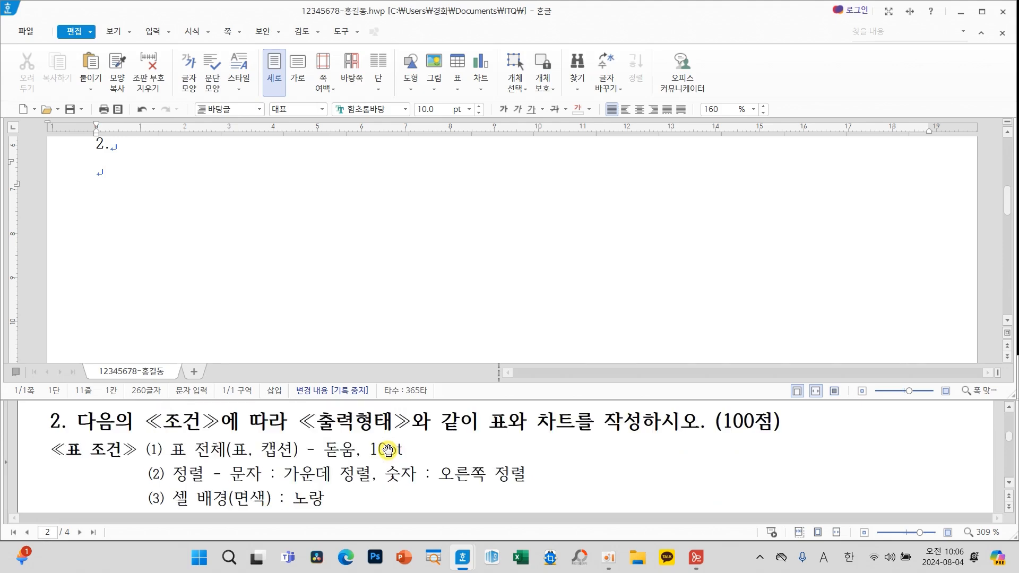
scroll(388, 449, "down", 5)
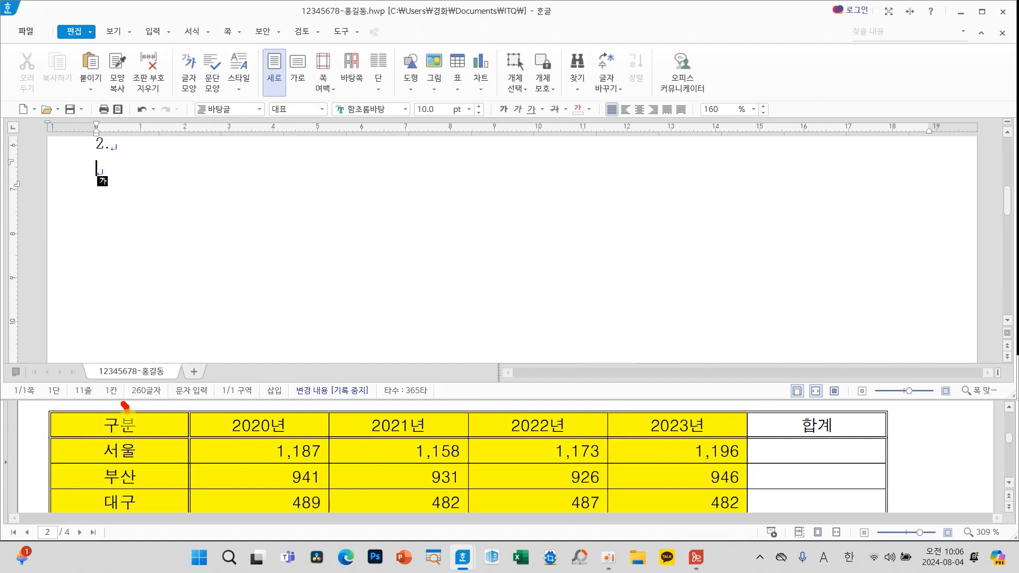
left_click_drag(125, 404, 162, 389)
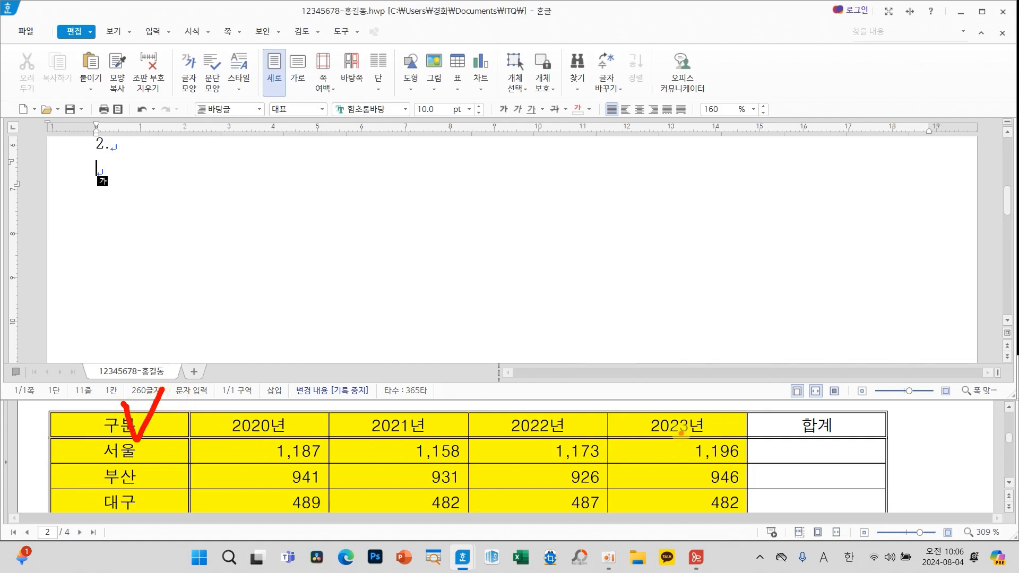
mouse_move(609, 277)
left_mouse_down()
mouse_move(621, 323)
mouse_move(590, 324)
left_mouse_up()
left_click_drag(627, 292, 656, 342)
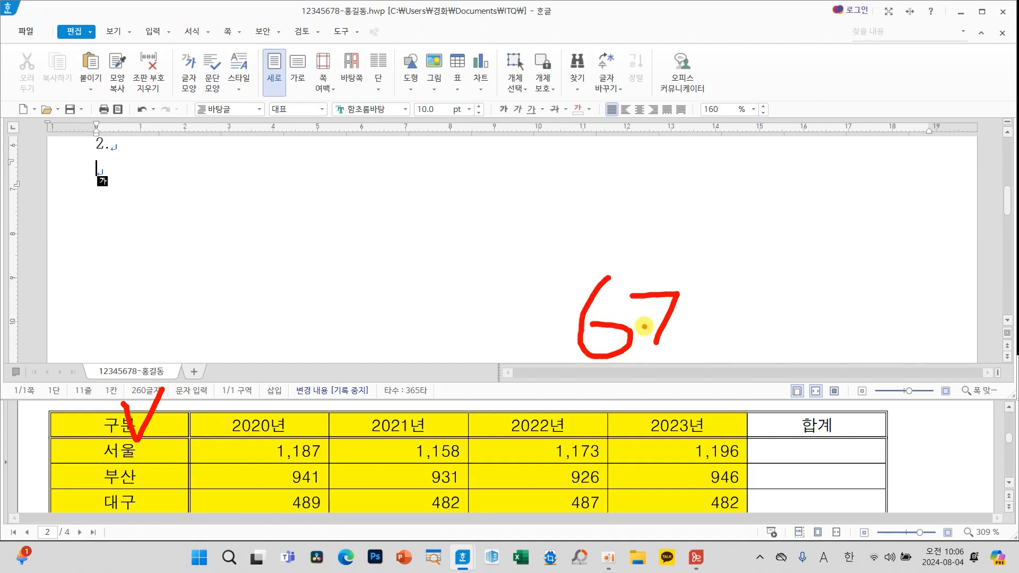
left_click_drag(699, 287, 699, 345)
left_click_drag(700, 335, 716, 335)
left_click_drag(666, 343, 721, 372)
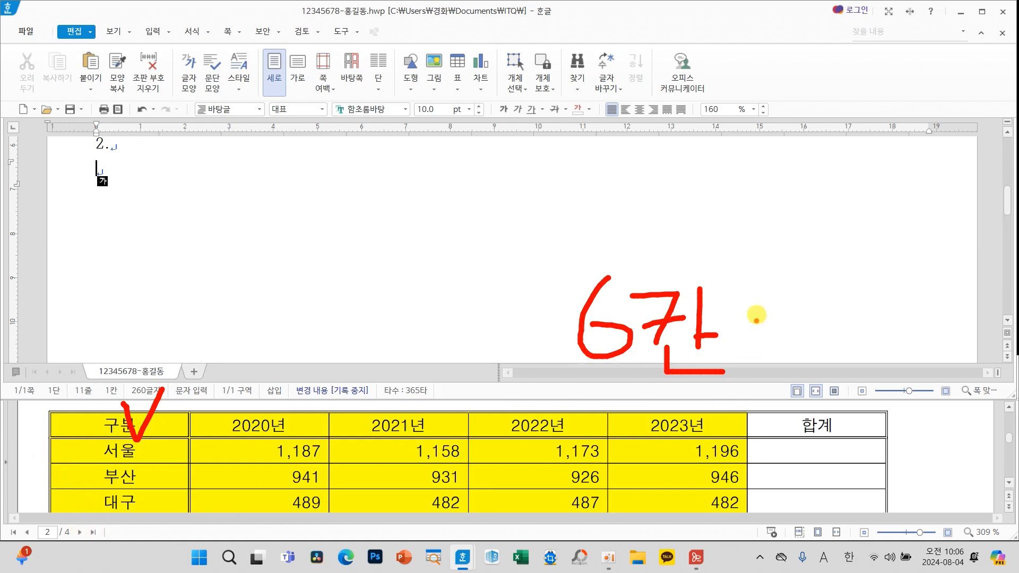
mouse_move(768, 272)
left_mouse_down()
mouse_move(809, 316)
mouse_move(766, 367)
left_mouse_up()
left_click_drag(809, 291, 802, 350)
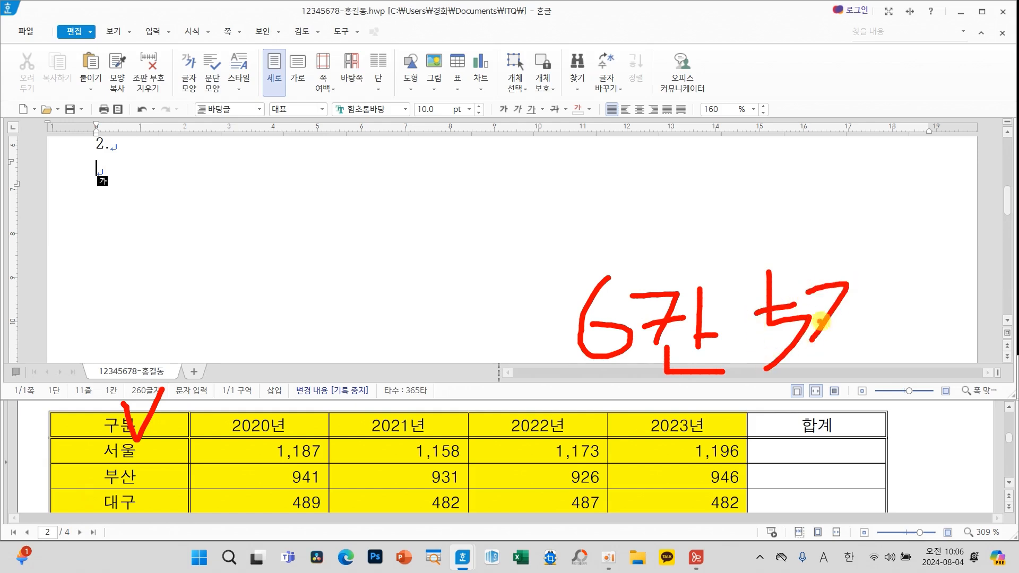
left_click_drag(825, 314, 872, 345)
mouse_move(805, 361)
left_mouse_down()
mouse_move(870, 331)
mouse_move(836, 399)
mouse_move(889, 402)
left_mouse_up()
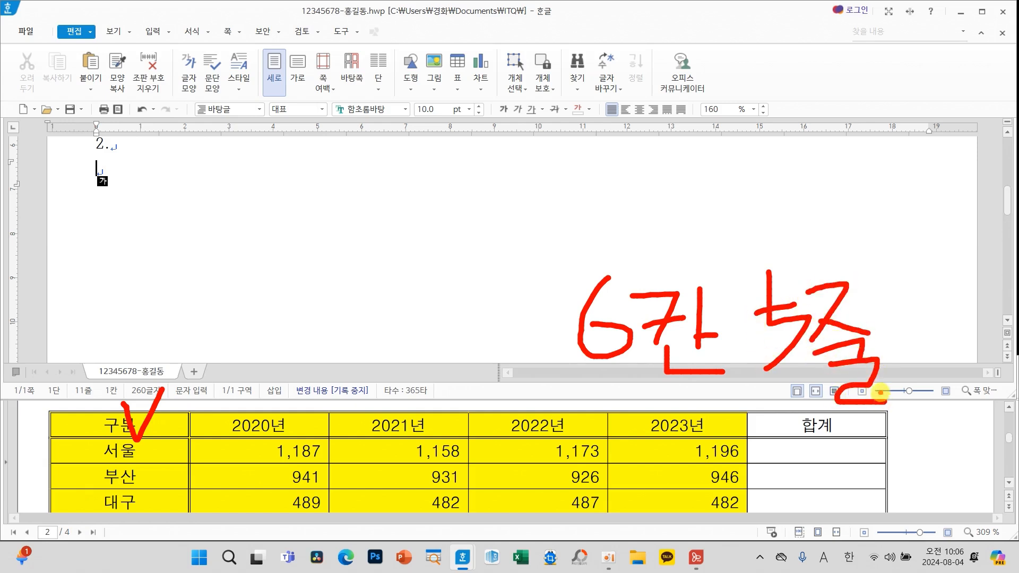
left_click_drag(863, 334, 879, 330)
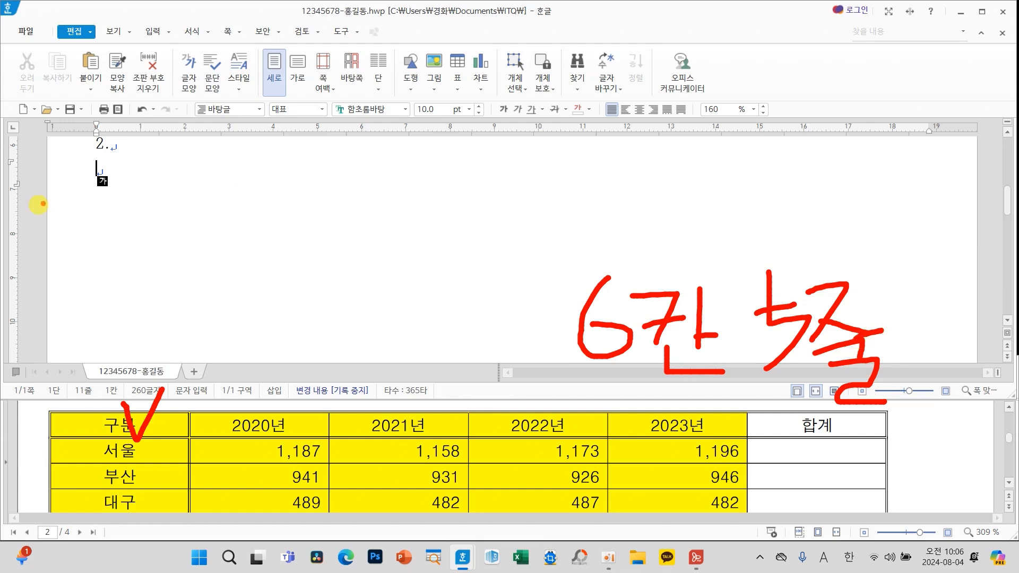
key("Escape")
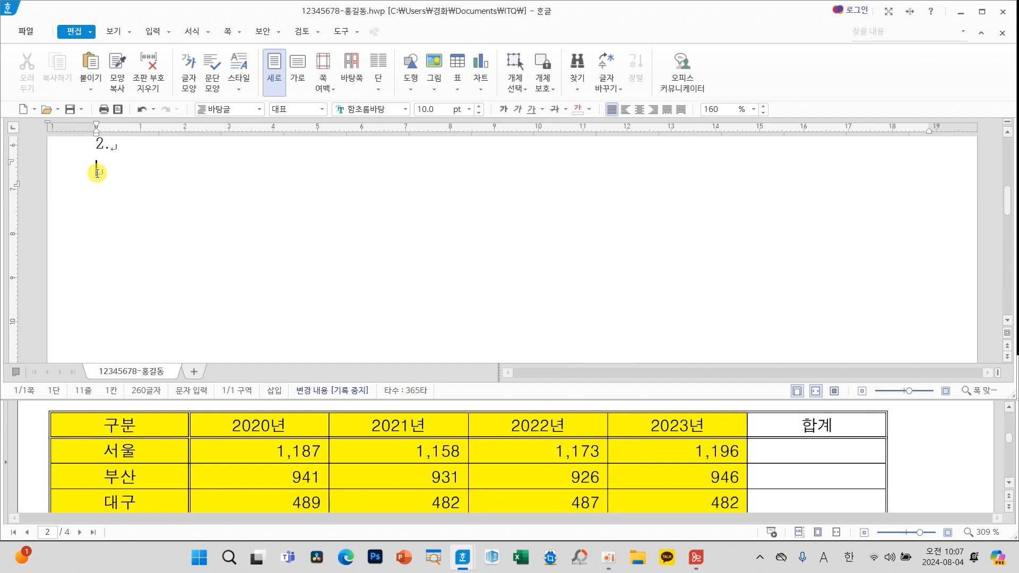
Insert a table with 5 rows and 6 columns, treated as a character, on the line below the number 2 heading
left_click(153, 31)
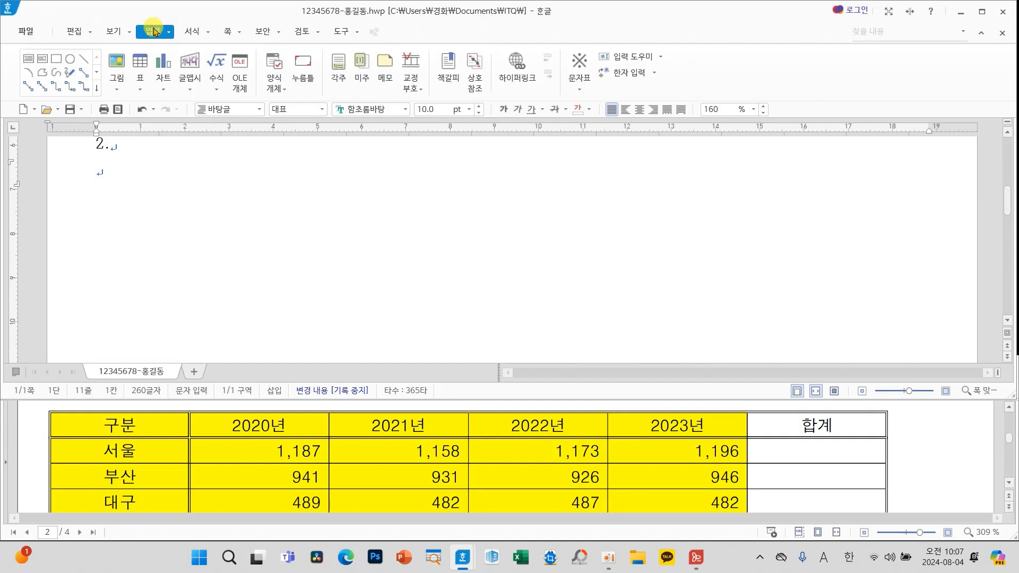
left_click(140, 63)
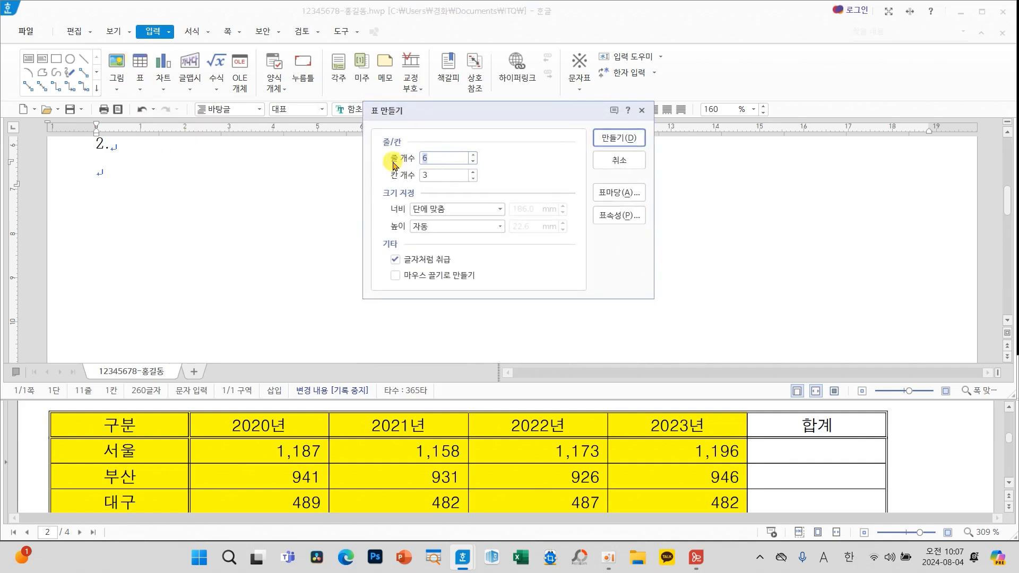
left_click(472, 172)
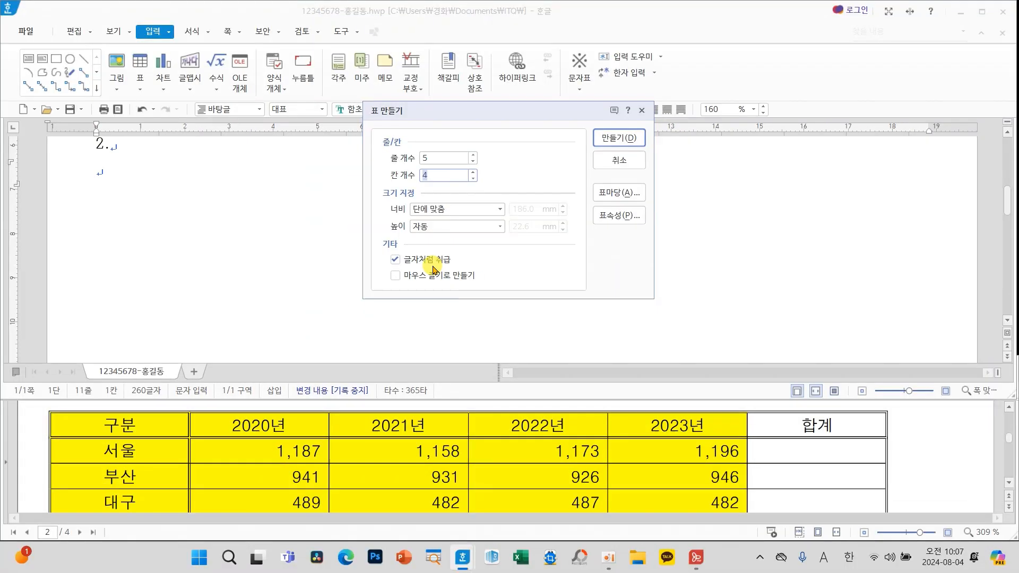
left_click_drag(377, 142, 479, 186)
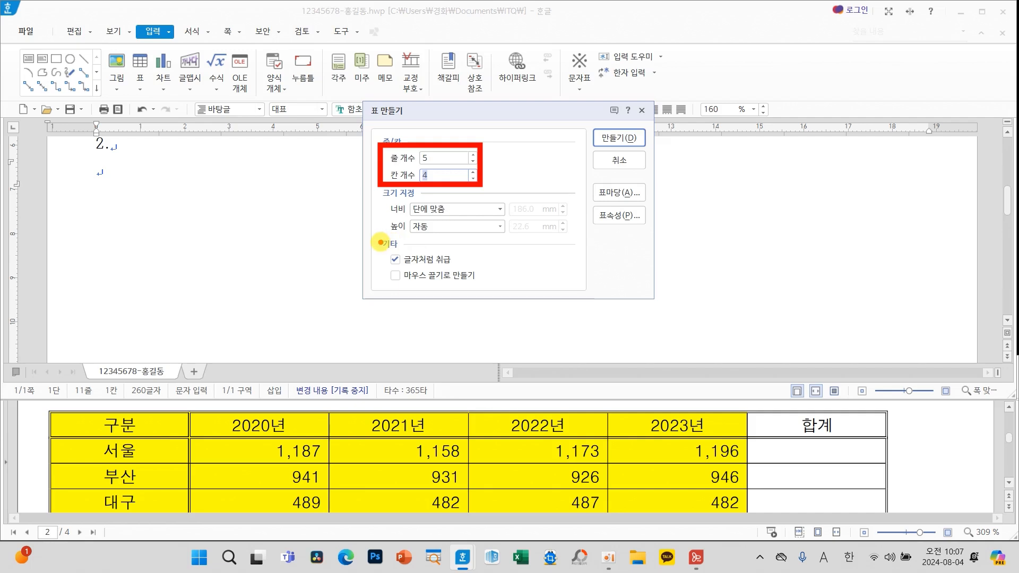
left_click_drag(377, 241, 475, 270)
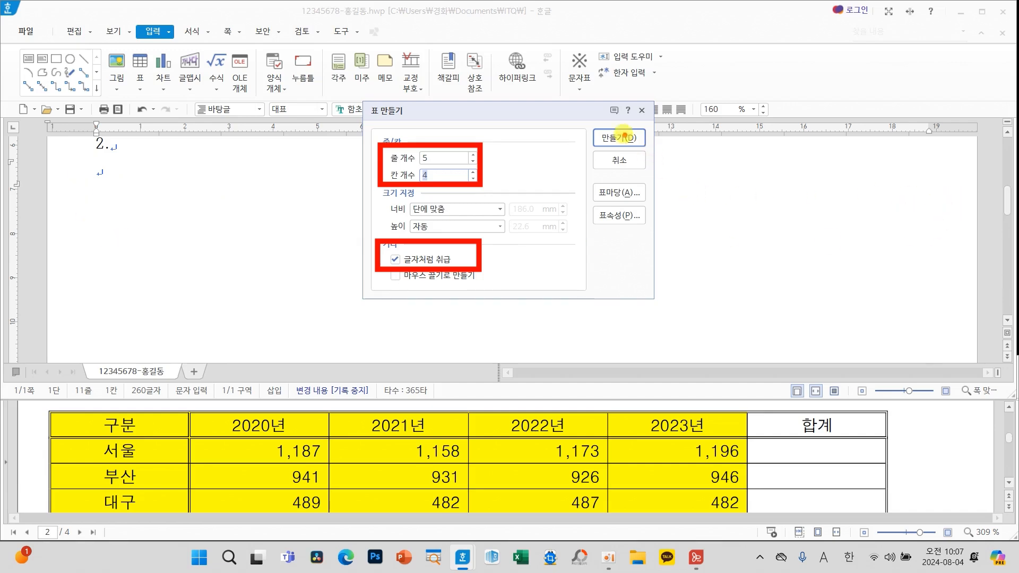
mouse_move(614, 125)
left_mouse_down()
mouse_move(621, 137)
mouse_move(641, 110)
left_mouse_up()
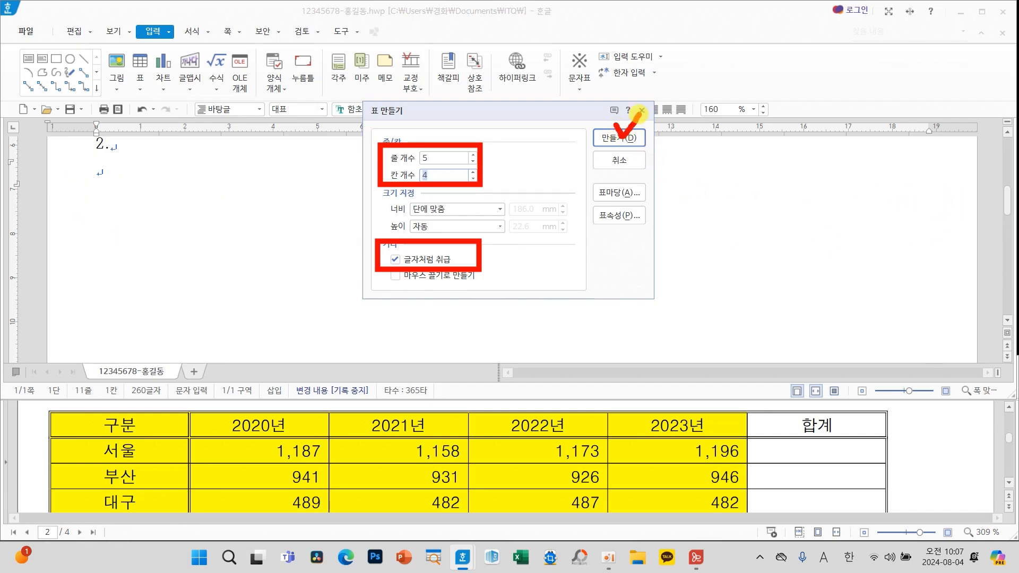
left_click(624, 137)
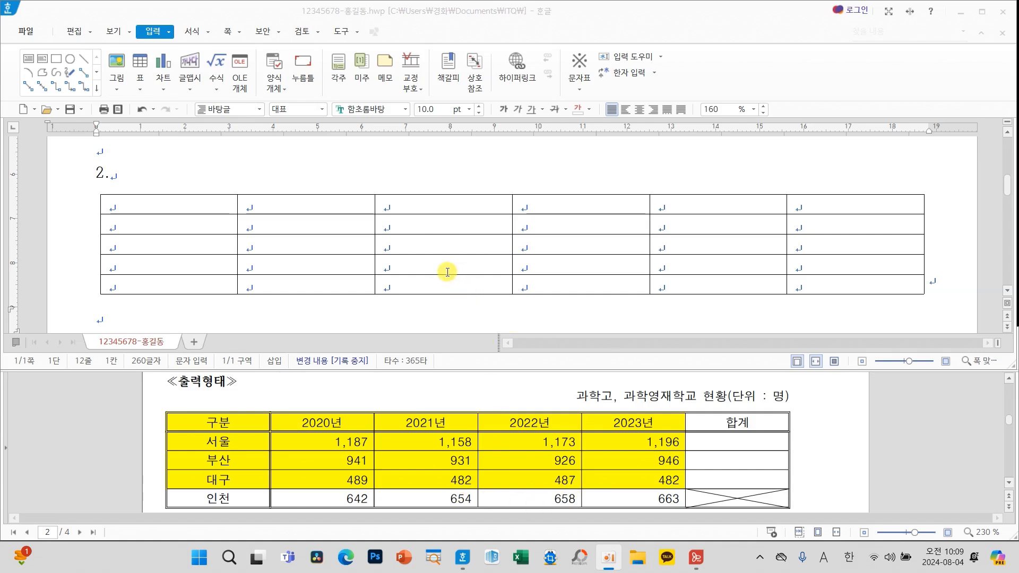
Try selecting all cells of the new table and put the cursor back in the third row's third cell
left_click(279, 220)
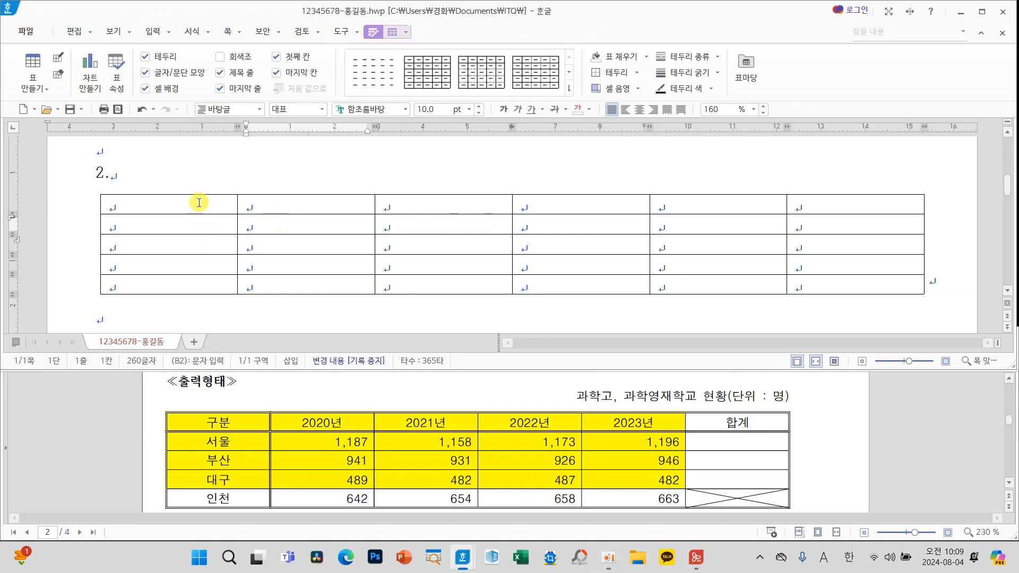
left_click_drag(200, 205, 829, 277)
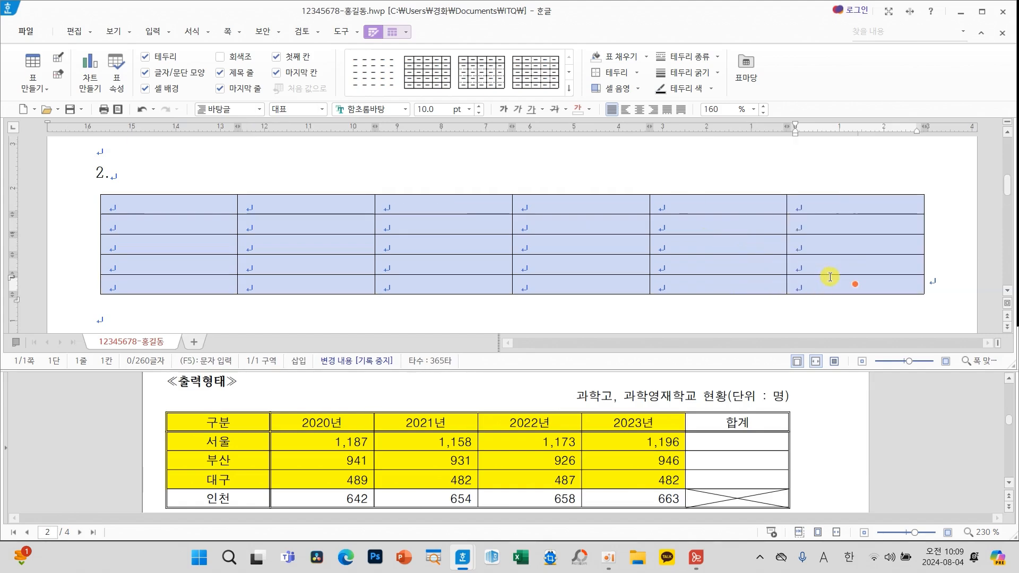
left_click(452, 237)
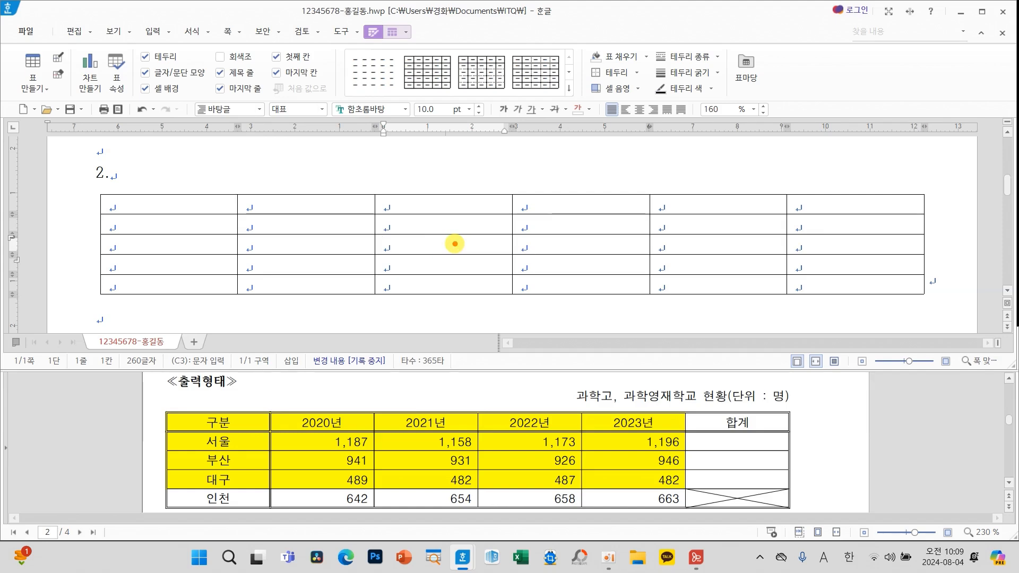
left_click_drag(473, 204, 522, 203)
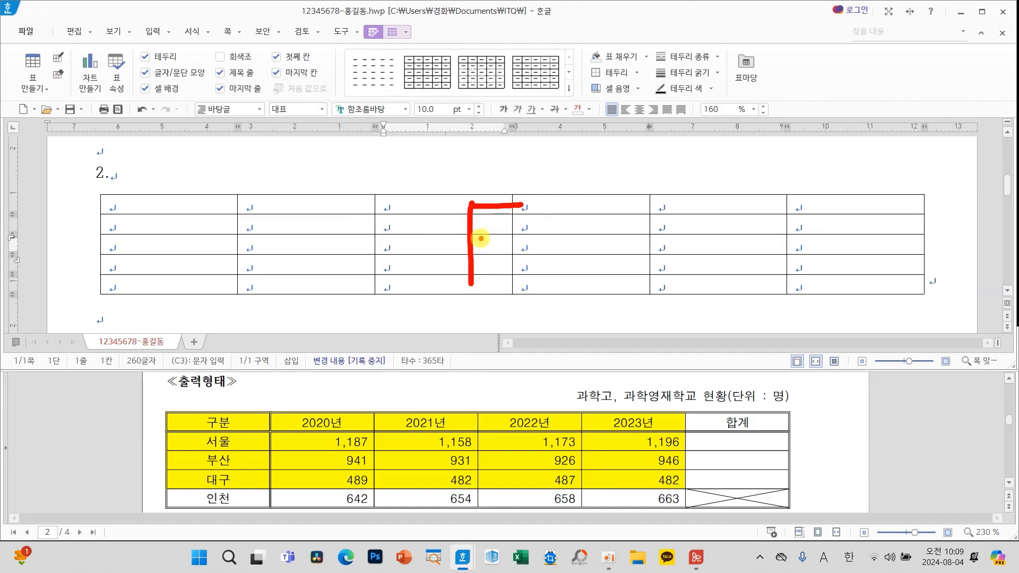
mouse_move(471, 240)
left_mouse_down()
mouse_move(510, 240)
mouse_move(509, 259)
left_mouse_up()
mouse_move(583, 195)
left_mouse_down()
mouse_move(536, 198)
mouse_move(563, 276)
left_mouse_up()
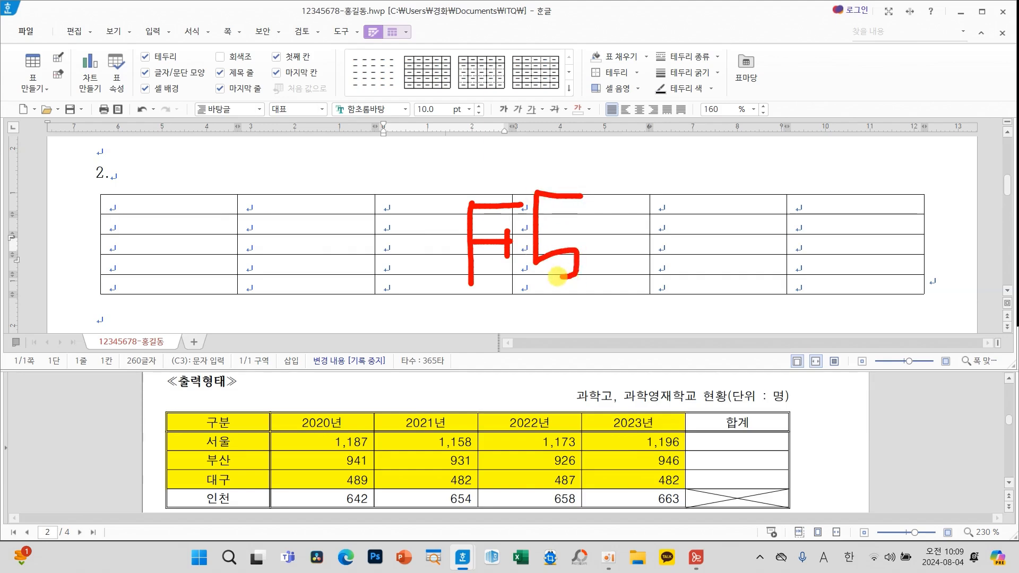
mouse_move(641, 240)
left_mouse_down()
mouse_move(704, 240)
mouse_move(679, 258)
left_mouse_up()
mouse_move(732, 216)
left_mouse_down()
mouse_move(761, 239)
mouse_move(748, 279)
left_mouse_up()
mouse_move(807, 203)
left_mouse_down()
mouse_move(823, 258)
mouse_move(831, 207)
mouse_move(852, 252)
left_mouse_up()
mouse_move(819, 255)
left_mouse_down()
mouse_move(820, 273)
mouse_move(888, 302)
left_mouse_up()
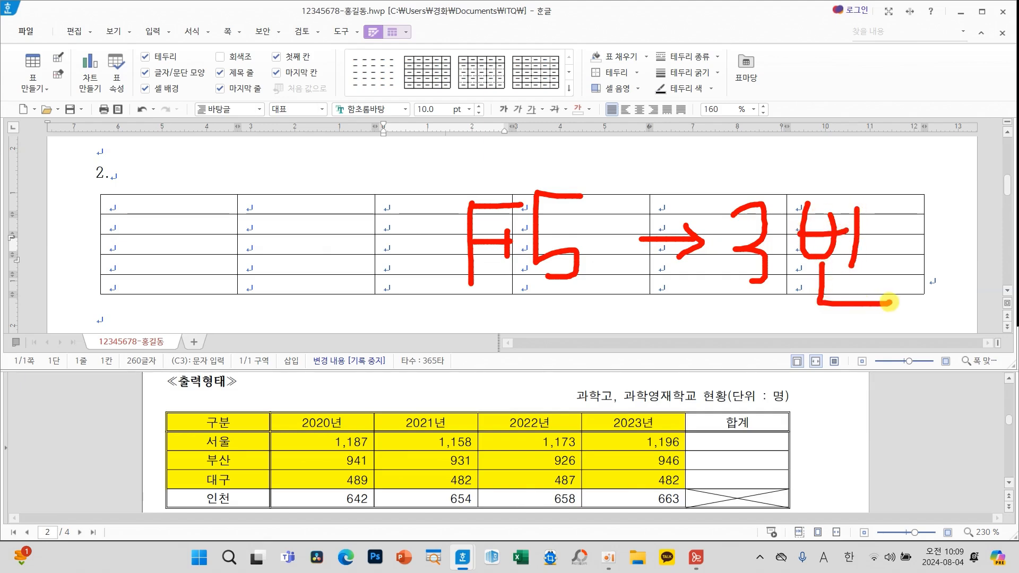
key("Escape")
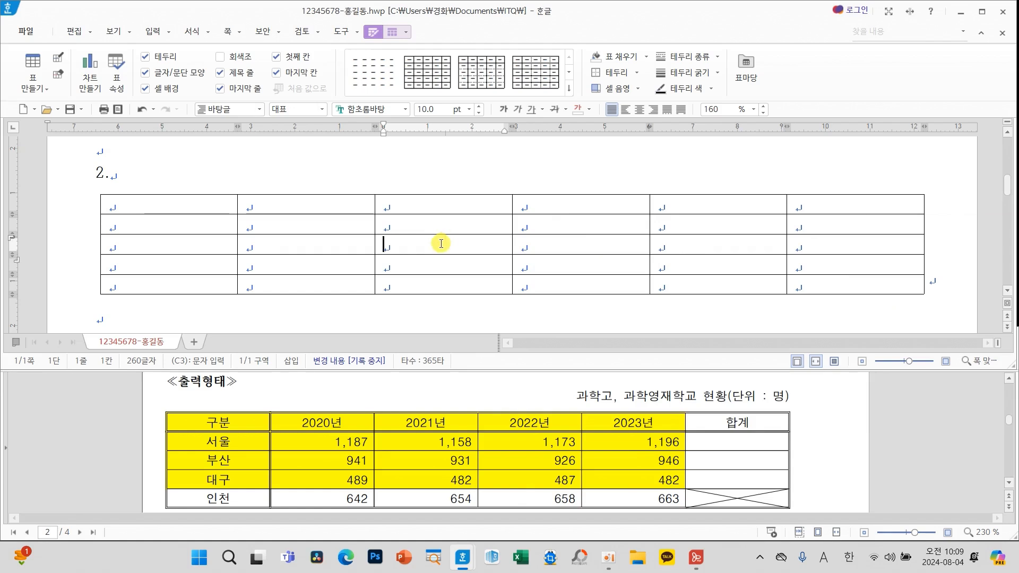
Set the font of all cells in question 2's table to 돋움 and centre-align their contents
key("F5")
key("F5")
key("F5")
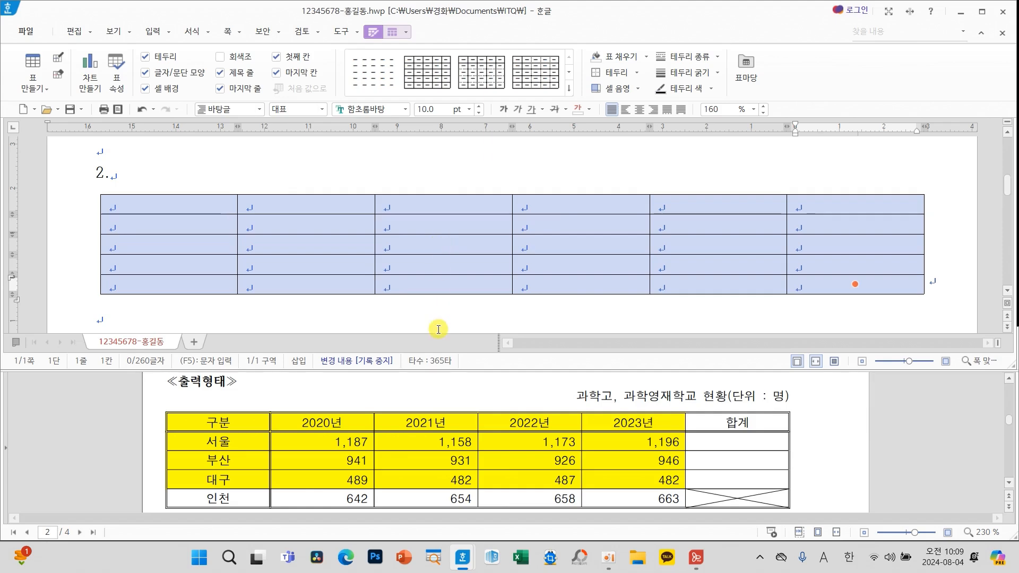
scroll(430, 435, "up", 3)
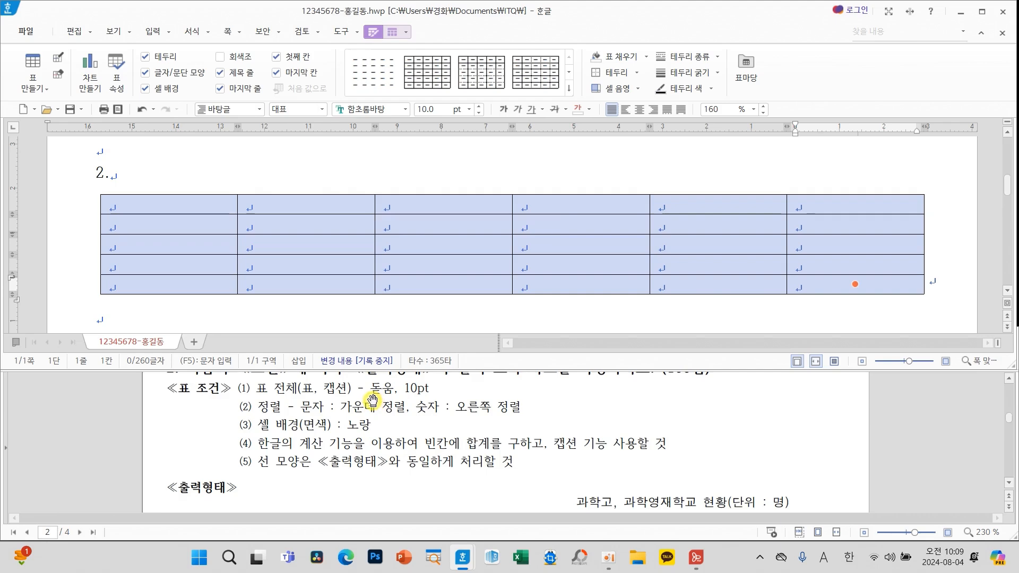
left_click(407, 109)
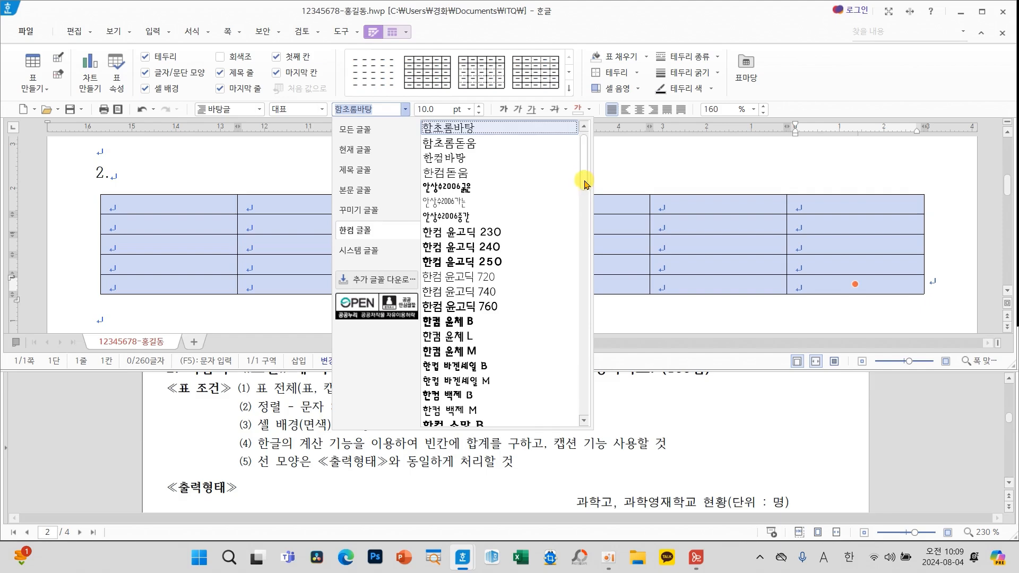
left_click(347, 128)
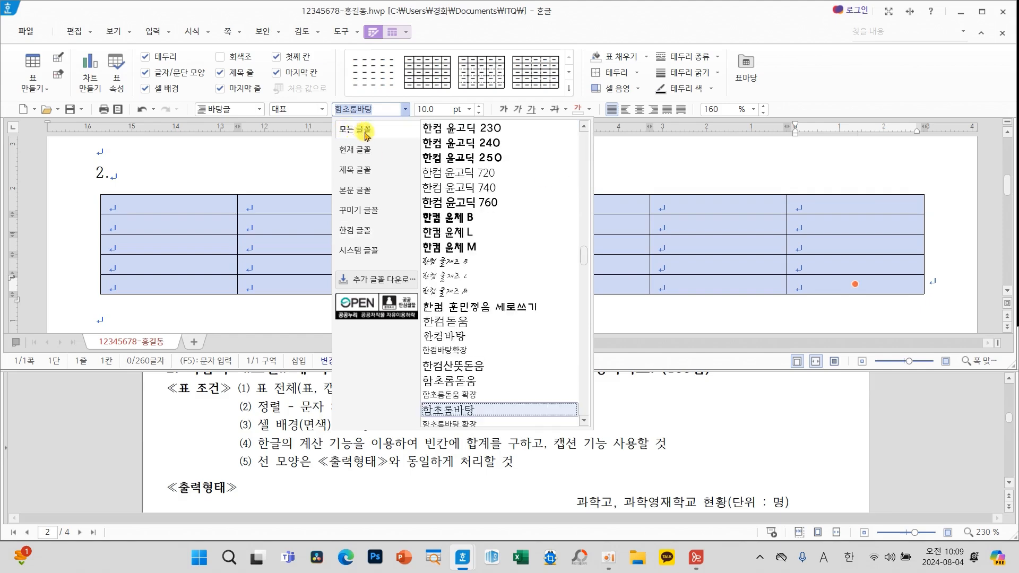
left_click_drag(587, 263, 585, 187)
left_click(447, 340)
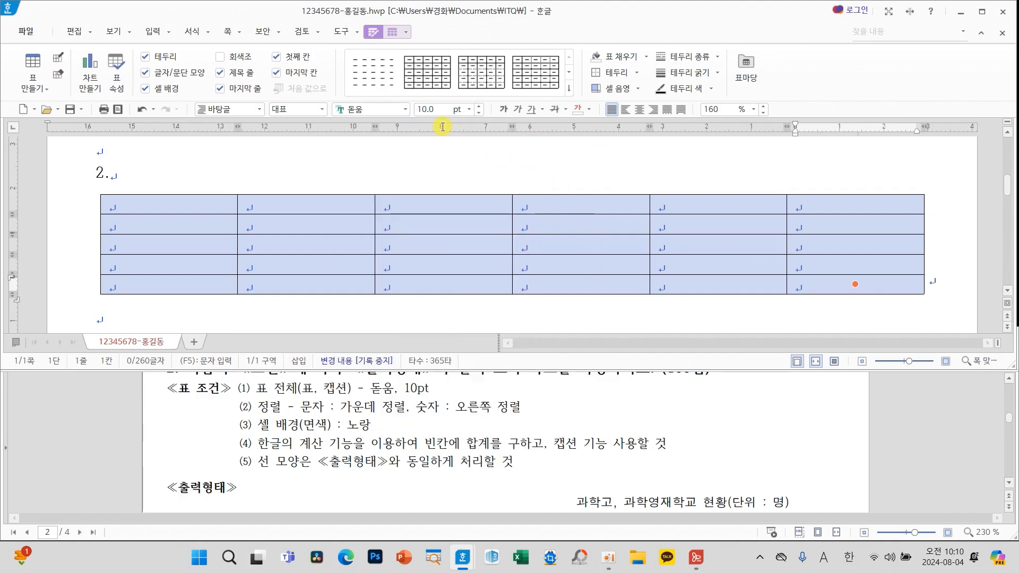
left_click(639, 110)
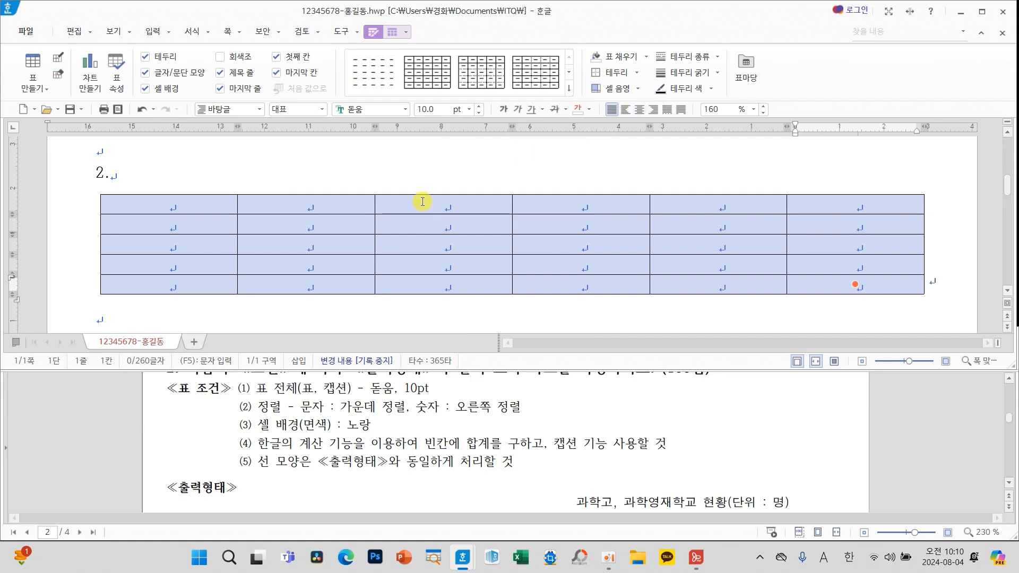
Right-align the number cells, from the second row's second cell through the last cell of the table
left_click_drag(338, 222, 879, 289)
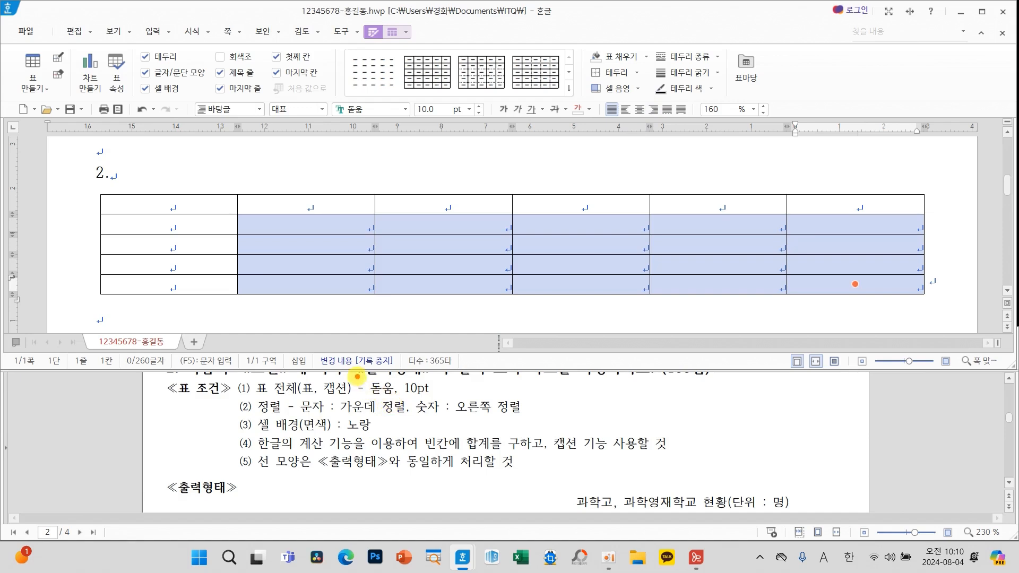
left_click_drag(298, 400, 528, 419)
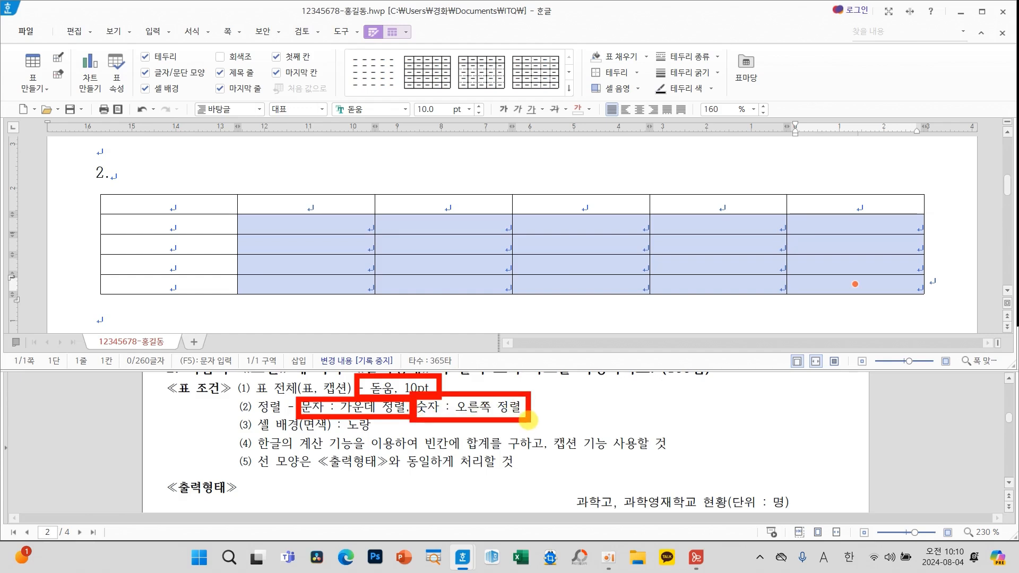
key("Escape")
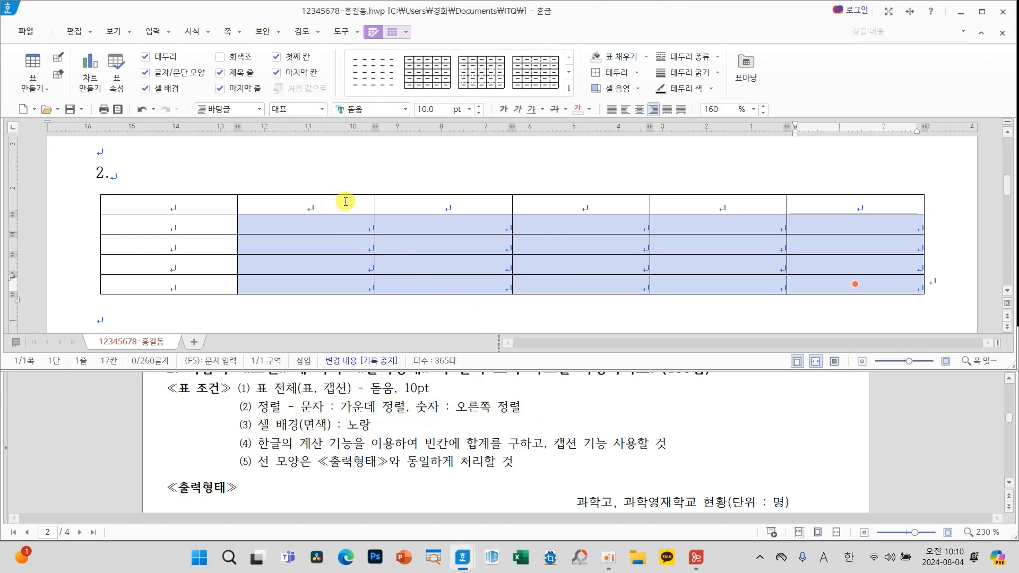
Select the whole table and increase the height of all five rows slightly and evenly
key("F5")
key("F5")
key("F5")
key("F5")
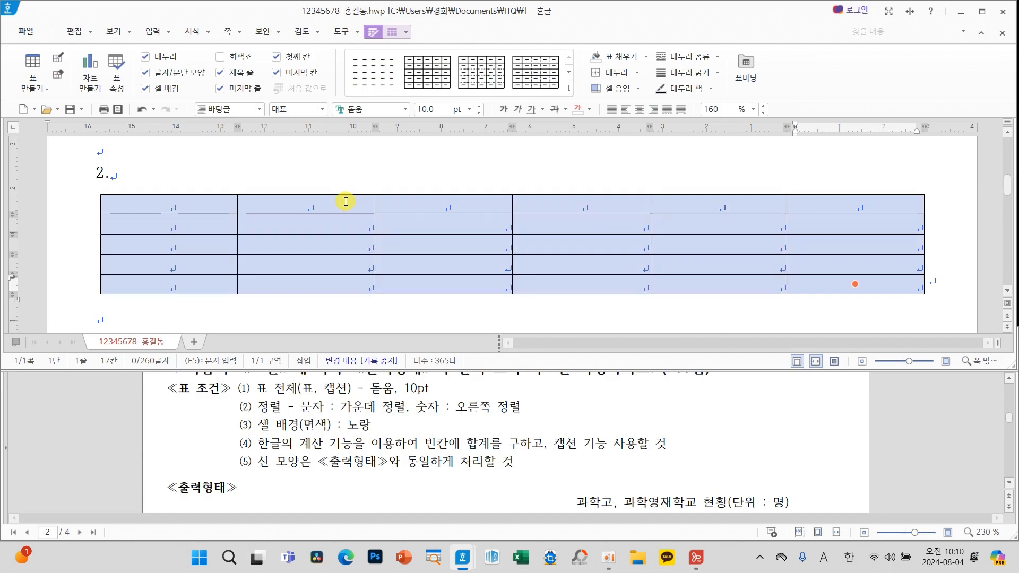
key("ctrl+Down")
key("ctrl+Down")
key("ctrl+Down")
key("ctrl+Down")
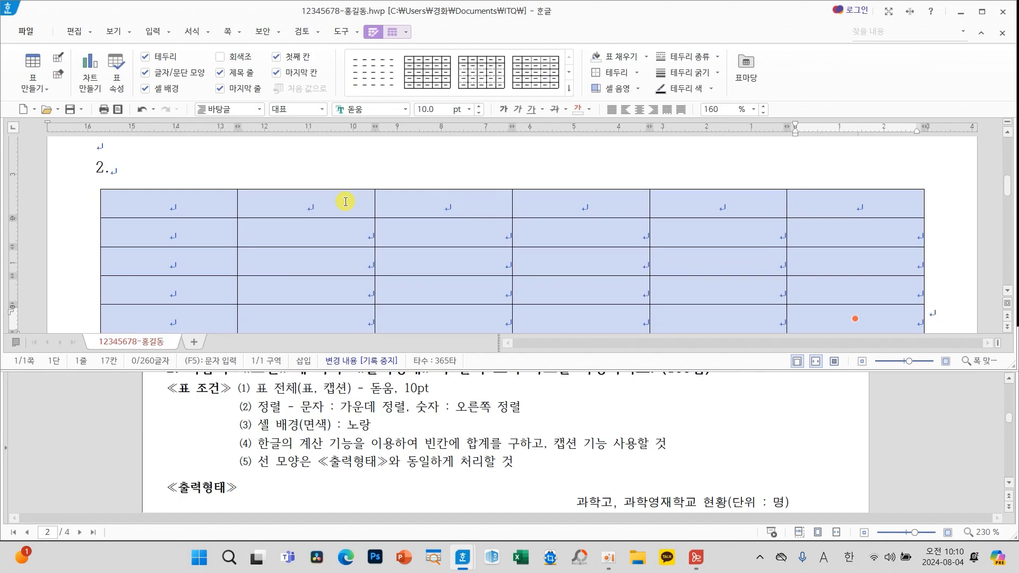
left_click(1008, 291)
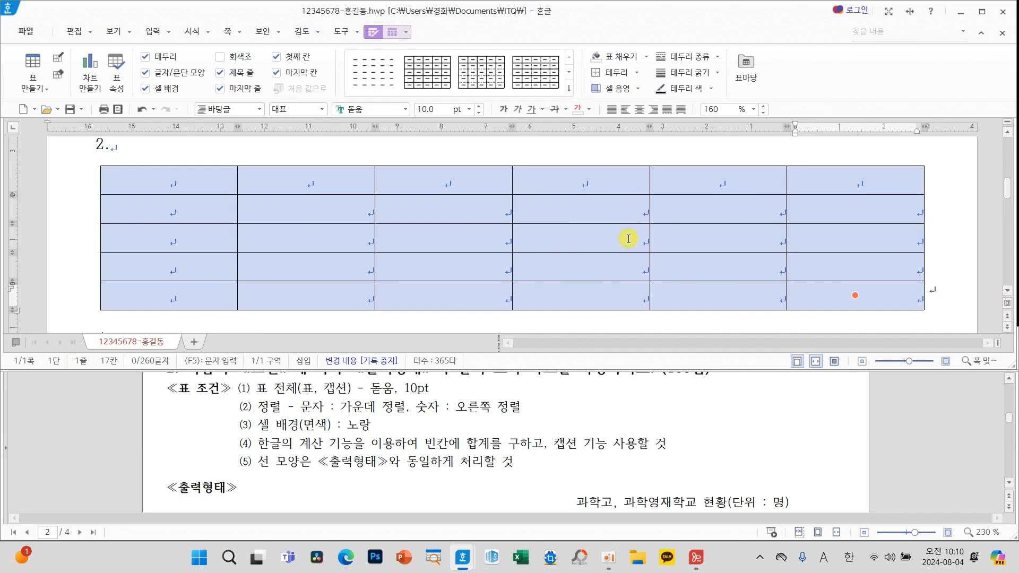
left_click_drag(336, 213, 374, 272)
mouse_move(352, 232)
left_mouse_down()
mouse_move(414, 223)
mouse_move(384, 271)
mouse_move(430, 251)
left_mouse_up()
left_click_drag(448, 202, 453, 290)
mouse_move(476, 245)
left_mouse_down()
mouse_move(524, 243)
mouse_move(505, 270)
left_mouse_up()
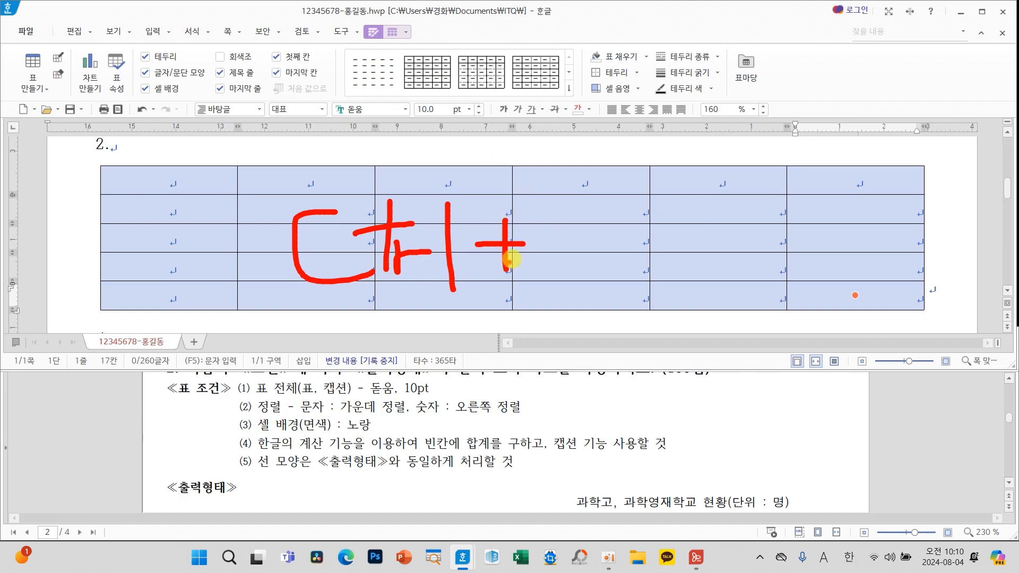
mouse_move(581, 213)
left_mouse_down()
mouse_move(582, 279)
mouse_move(620, 250)
mouse_move(716, 236)
mouse_move(793, 259)
left_mouse_up()
mouse_move(810, 198)
left_mouse_down()
mouse_move(821, 260)
mouse_move(844, 197)
left_mouse_up()
mouse_move(819, 239)
left_mouse_down()
mouse_move(860, 228)
mouse_move(847, 252)
mouse_move(909, 295)
left_mouse_up()
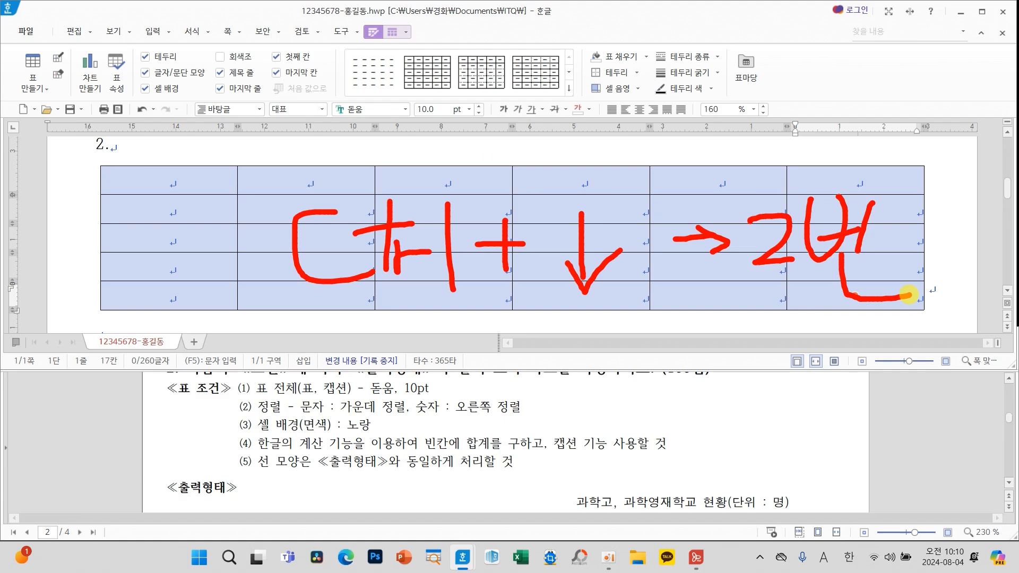
key("Escape")
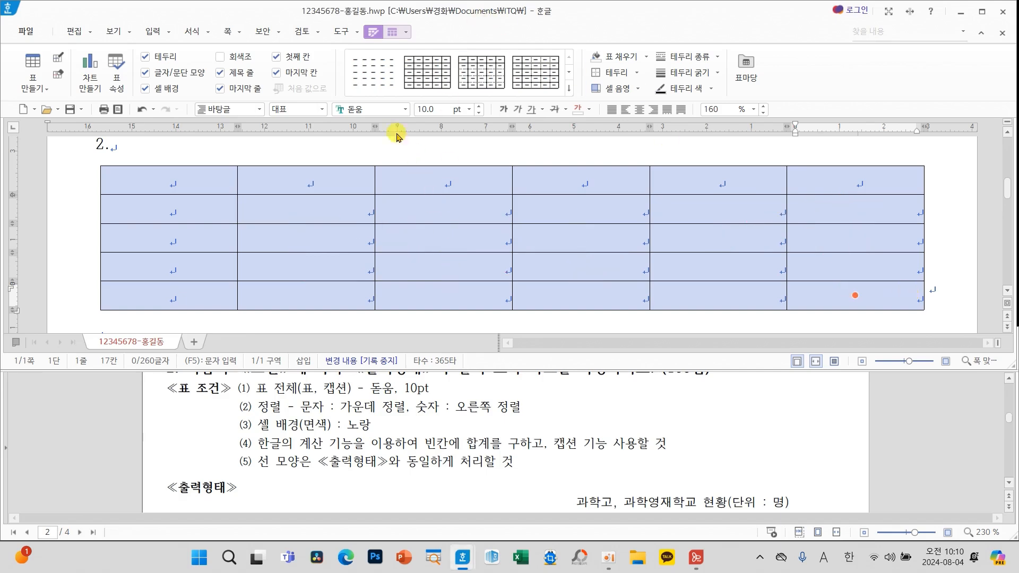
mouse_move(386, 127)
left_mouse_down()
mouse_move(355, 92)
mouse_move(378, 134)
left_mouse_up()
mouse_move(448, 109)
left_mouse_down()
mouse_move(425, 81)
mouse_move(452, 100)
mouse_move(436, 129)
left_mouse_up()
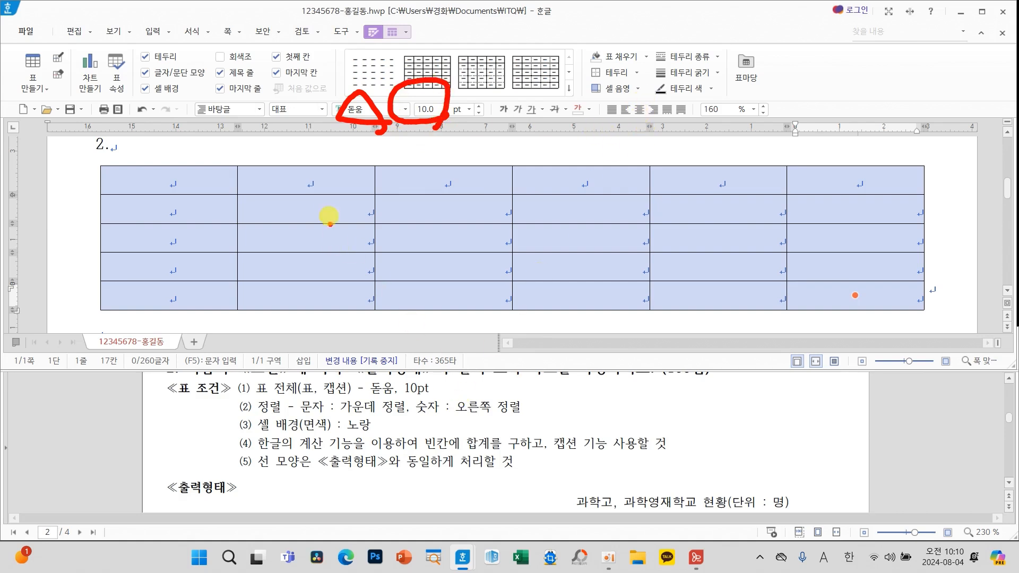
left_click_drag(237, 197, 929, 312)
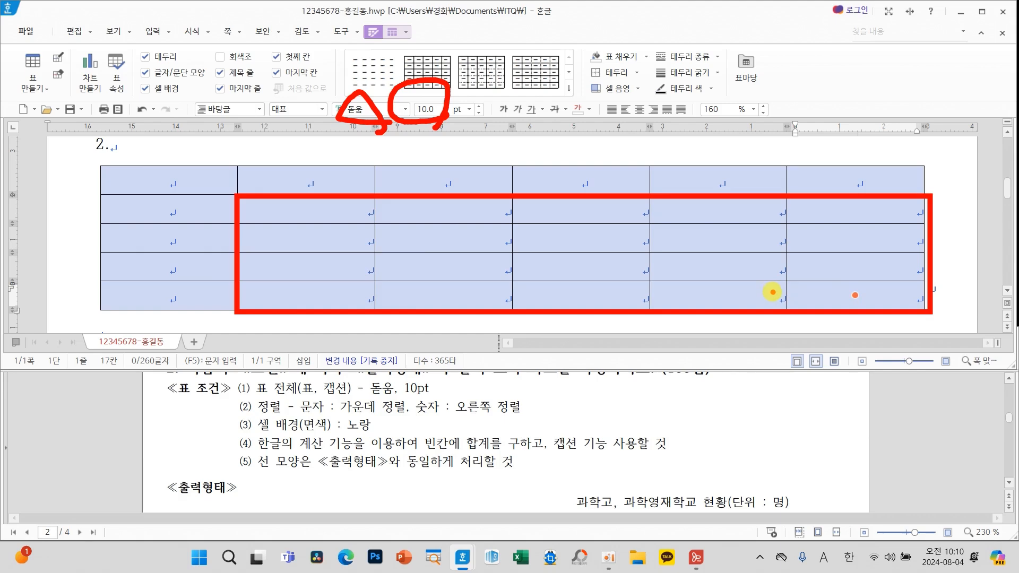
key("Escape")
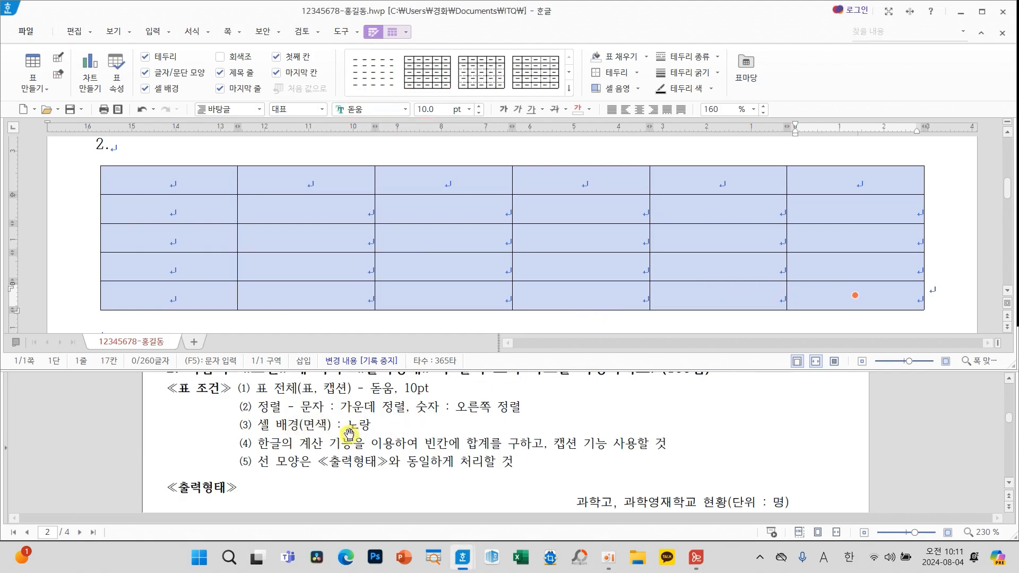
Fill the cells in the first four rows and first five columns with a solid yellow background
scroll(444, 428, "down", 3)
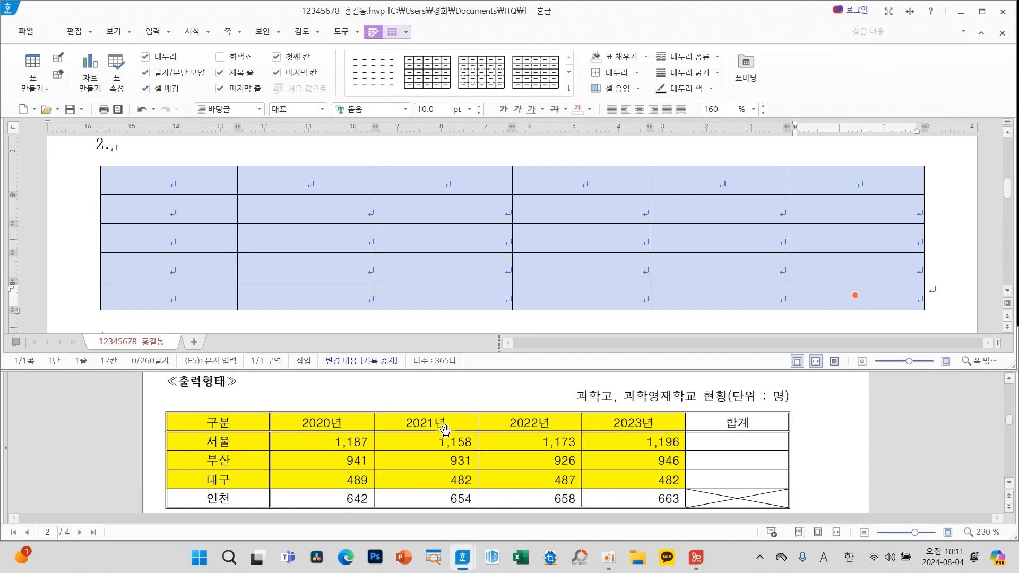
left_click(174, 175)
left_click_drag(174, 175, 691, 261)
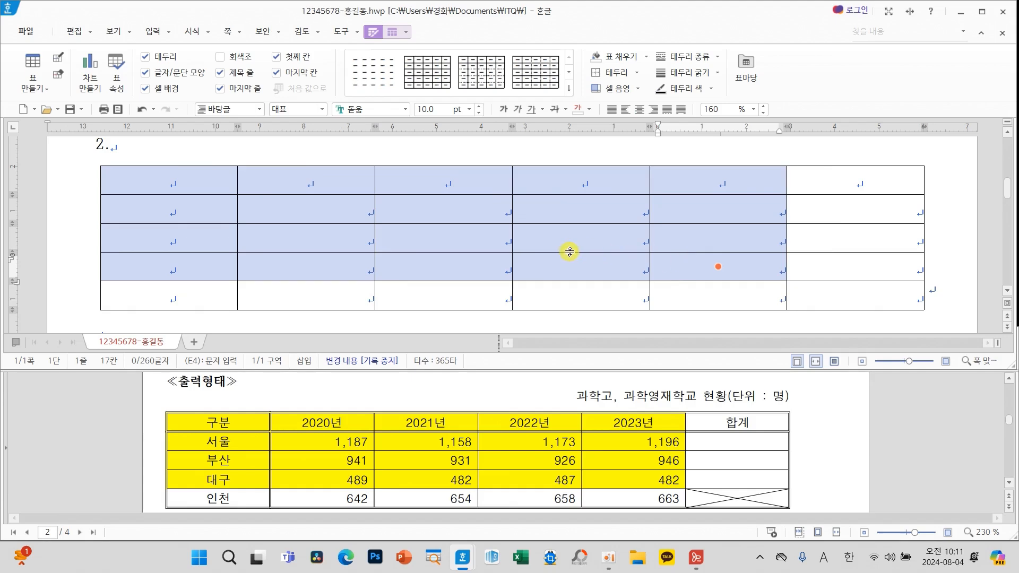
left_click_drag(435, 212, 449, 265)
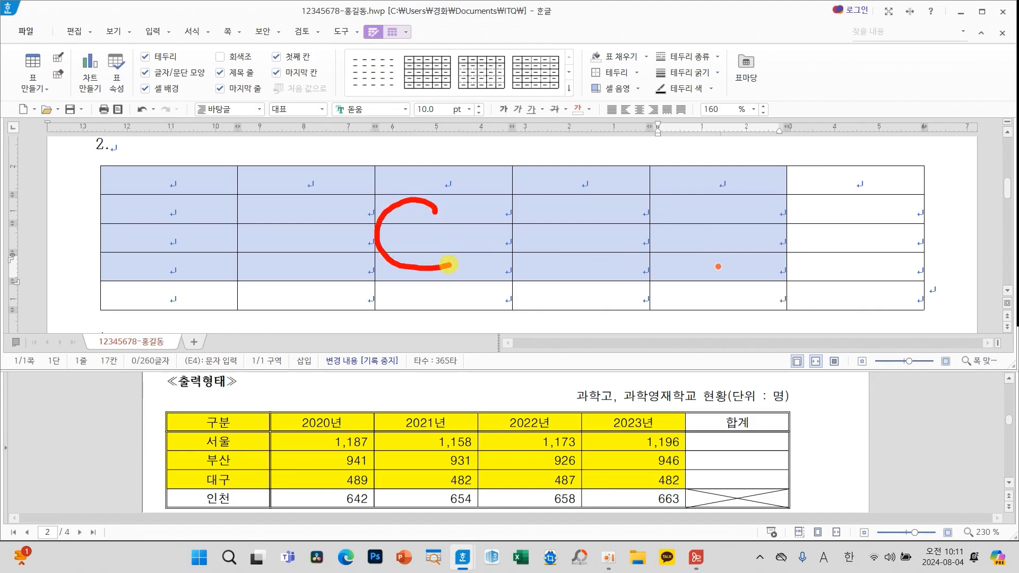
key("l")
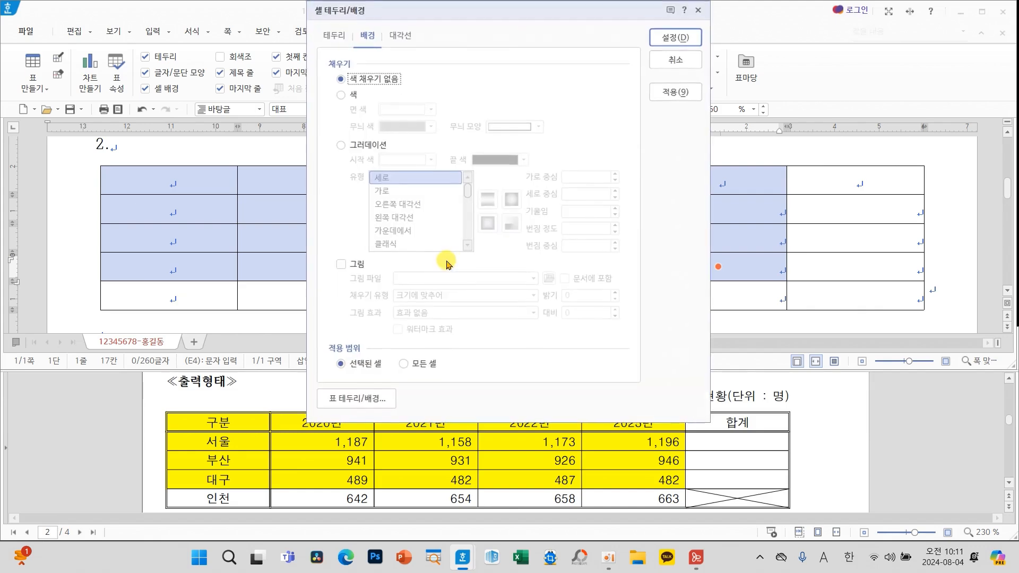
left_click(342, 94)
left_click(391, 108)
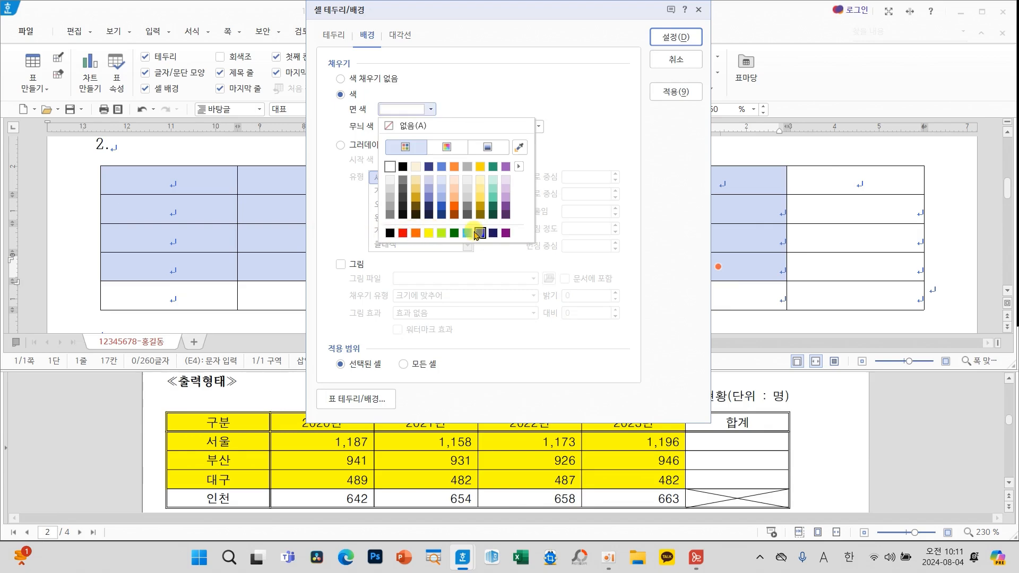
left_click(430, 235)
left_click(666, 37)
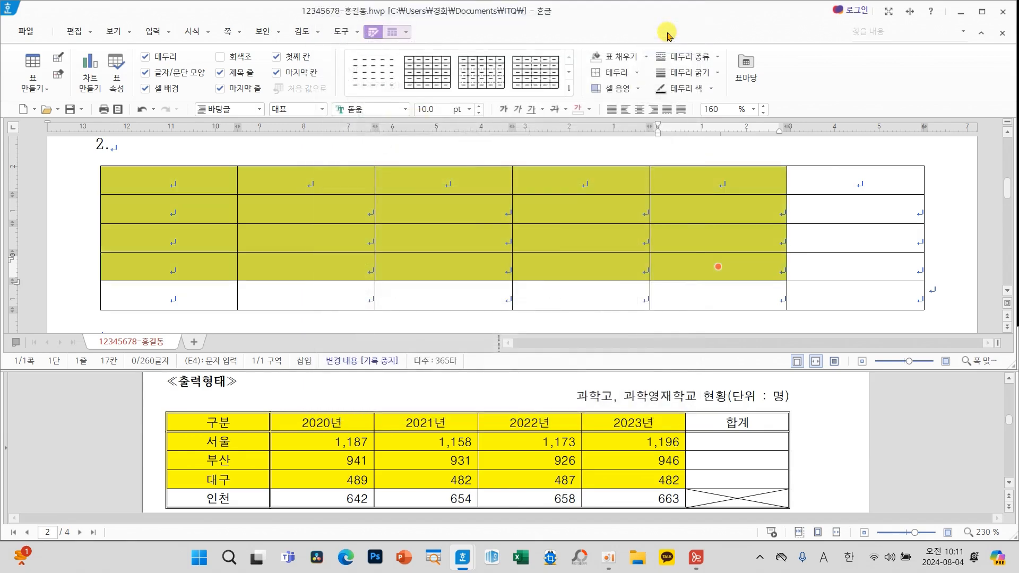
left_click(571, 215)
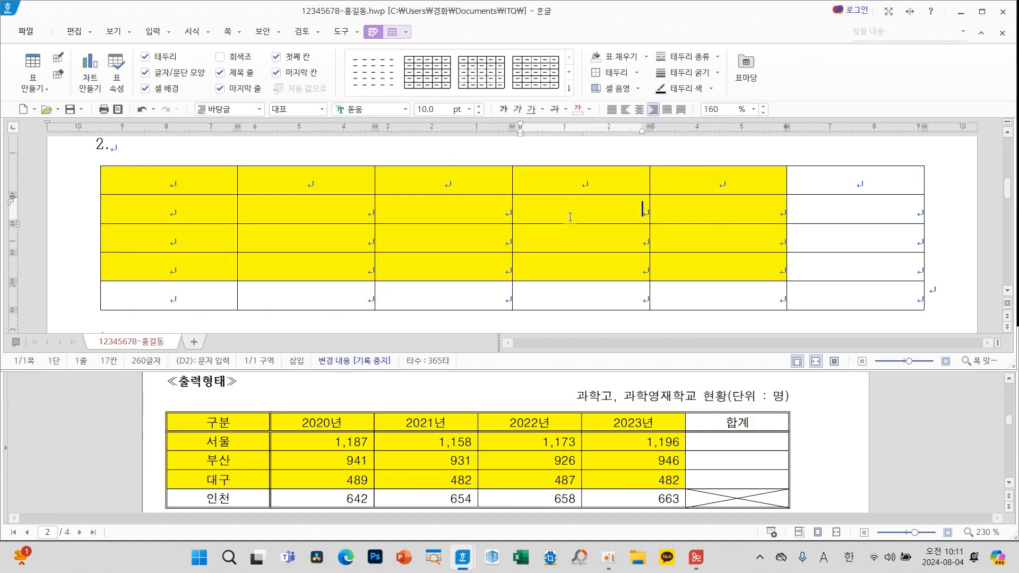
Examine the exam sheet's table conditions for the caption's text, font and size and the required calculation function
scroll(467, 427, "up", 3)
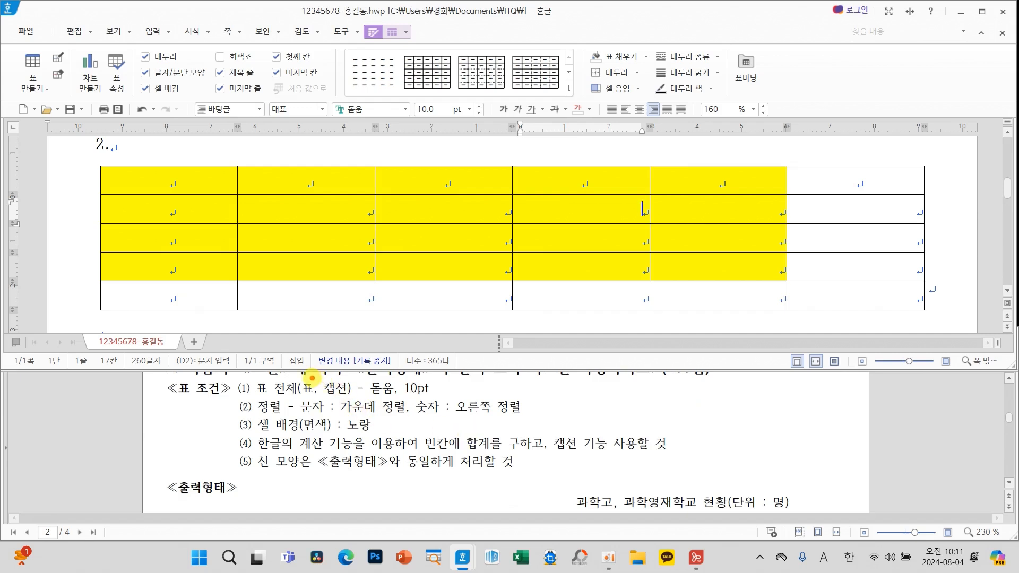
left_click_drag(310, 377, 350, 396)
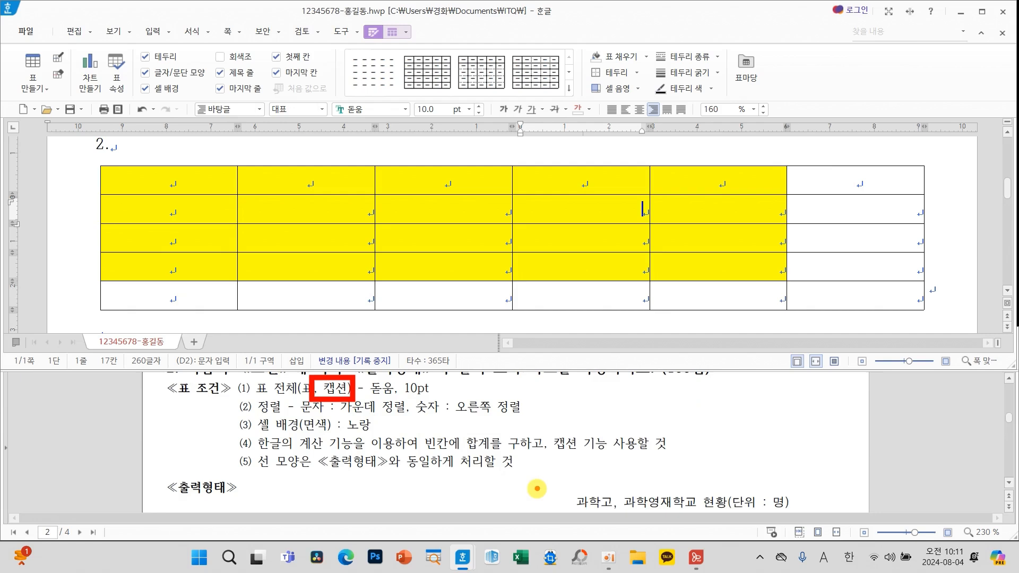
mouse_move(533, 483)
left_mouse_down()
mouse_move(690, 522)
mouse_move(836, 524)
left_mouse_up()
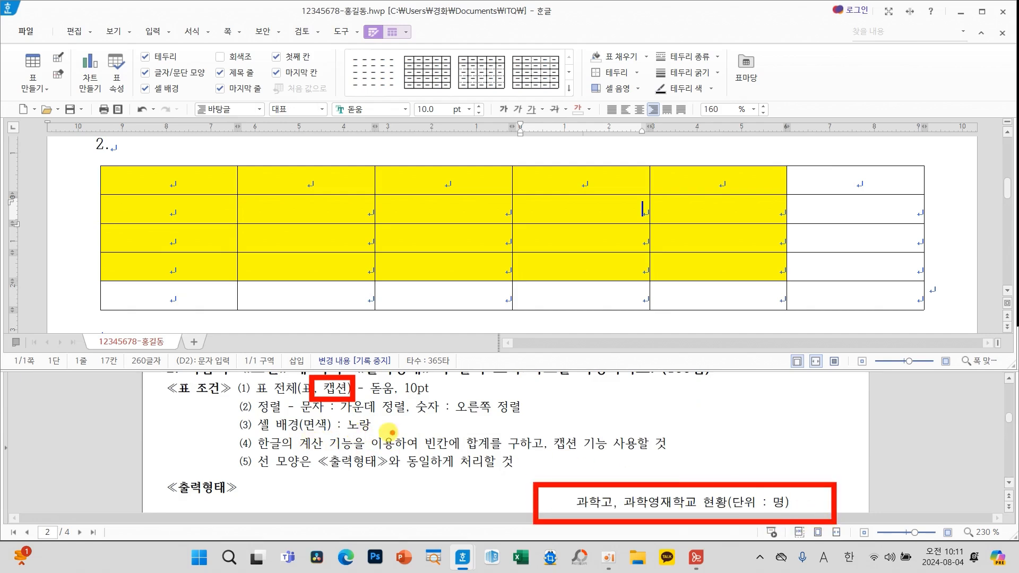
left_click_drag(285, 454, 372, 450)
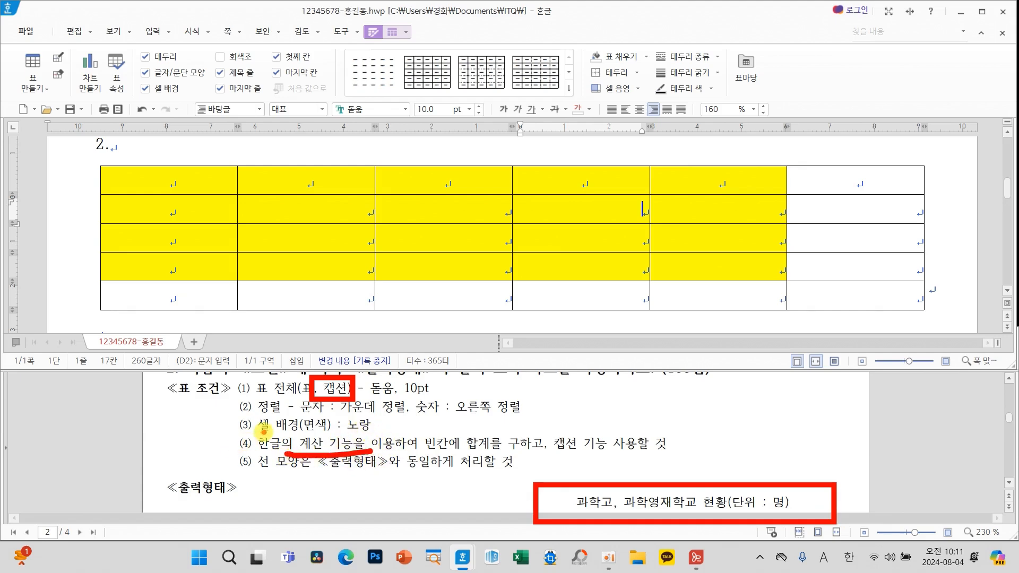
mouse_move(265, 431)
left_mouse_down()
mouse_move(215, 445)
mouse_move(247, 420)
mouse_move(237, 467)
mouse_move(262, 436)
left_mouse_up()
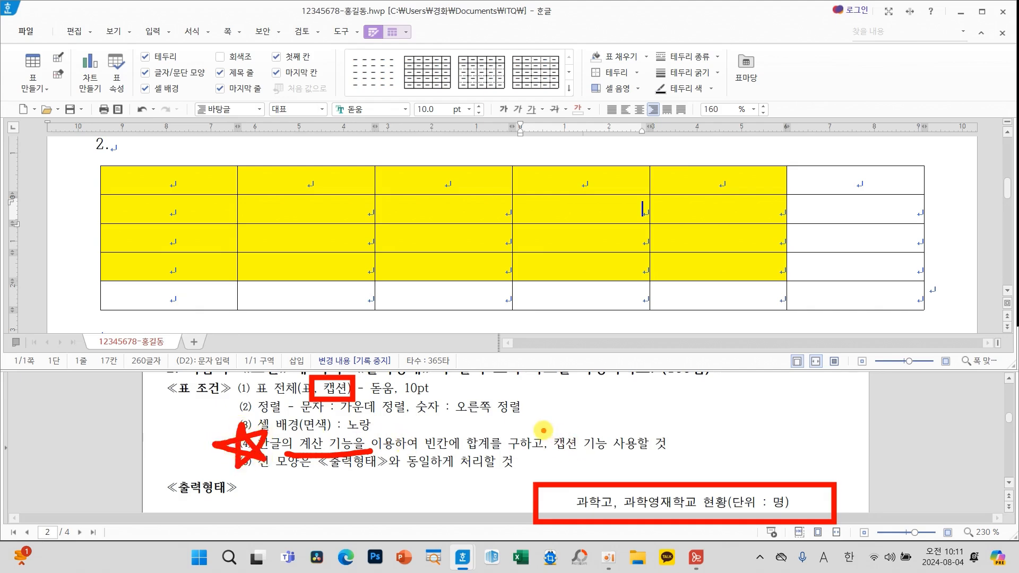
mouse_move(542, 429)
left_mouse_down()
mouse_move(726, 460)
mouse_move(728, 476)
mouse_move(745, 475)
left_mouse_up()
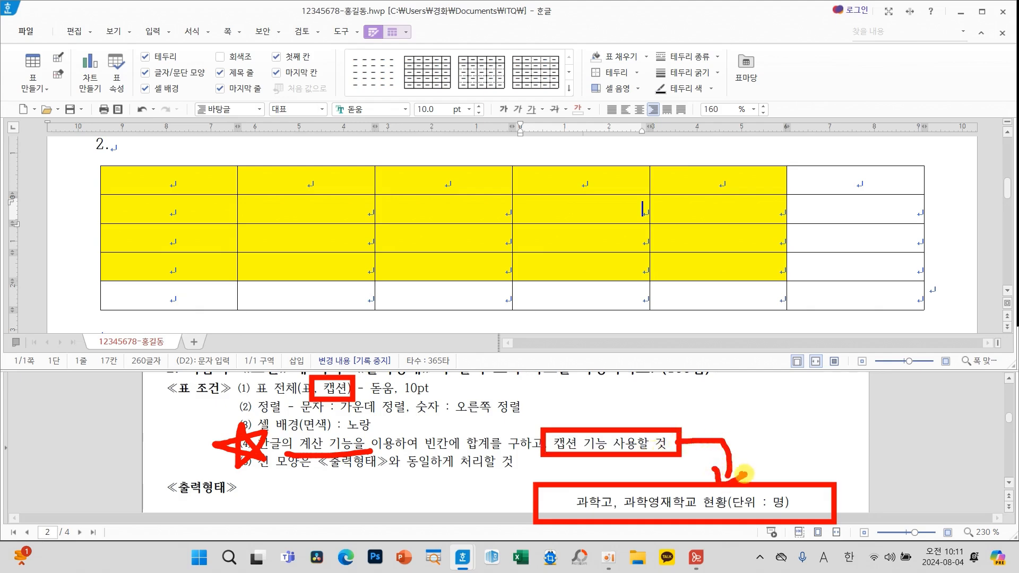
left_click_drag(371, 397, 427, 396)
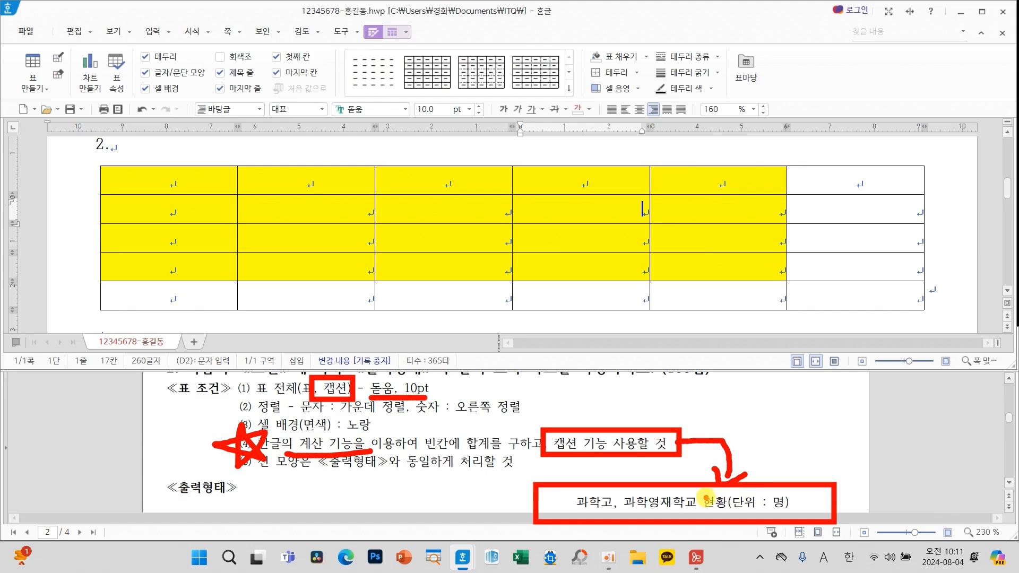
key("Escape")
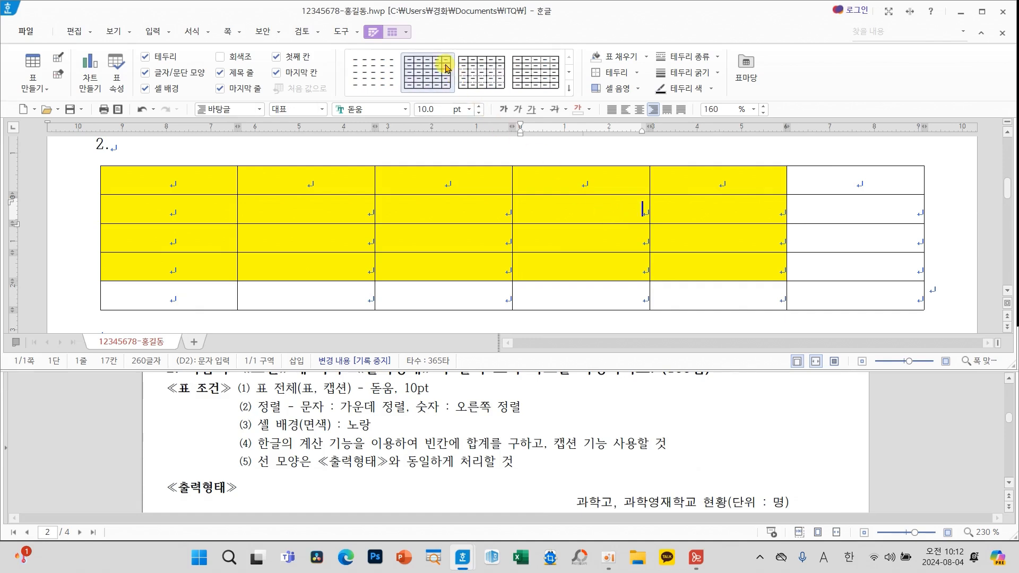
Add a caption above question 2's table
left_click(393, 33)
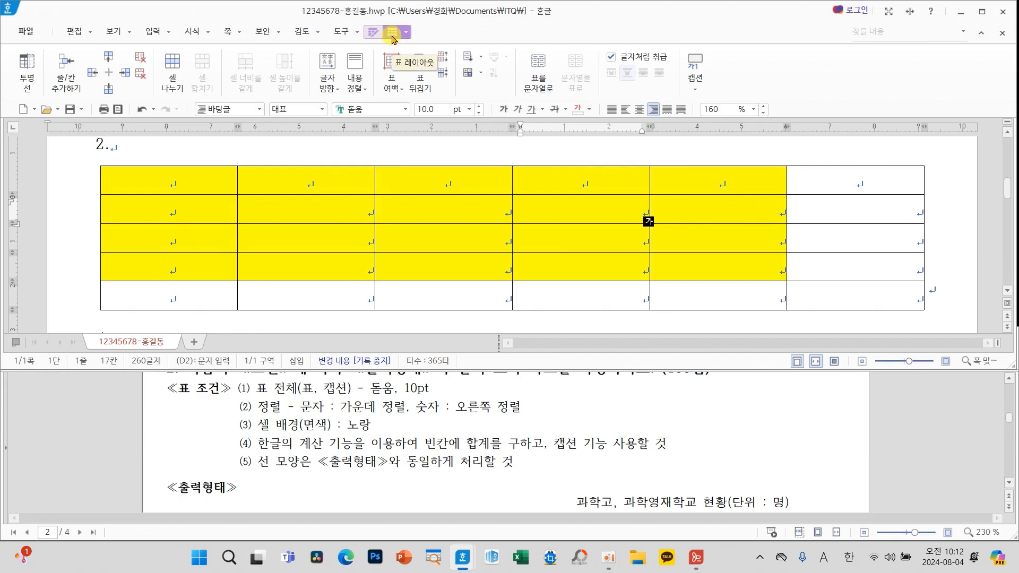
key("ctrl+2")
mouse_move(428, 37)
left_mouse_down()
mouse_move(384, 47)
mouse_move(427, 23)
mouse_move(426, 39)
mouse_move(656, 24)
mouse_move(679, 40)
mouse_move(652, 40)
mouse_move(678, 21)
left_mouse_up()
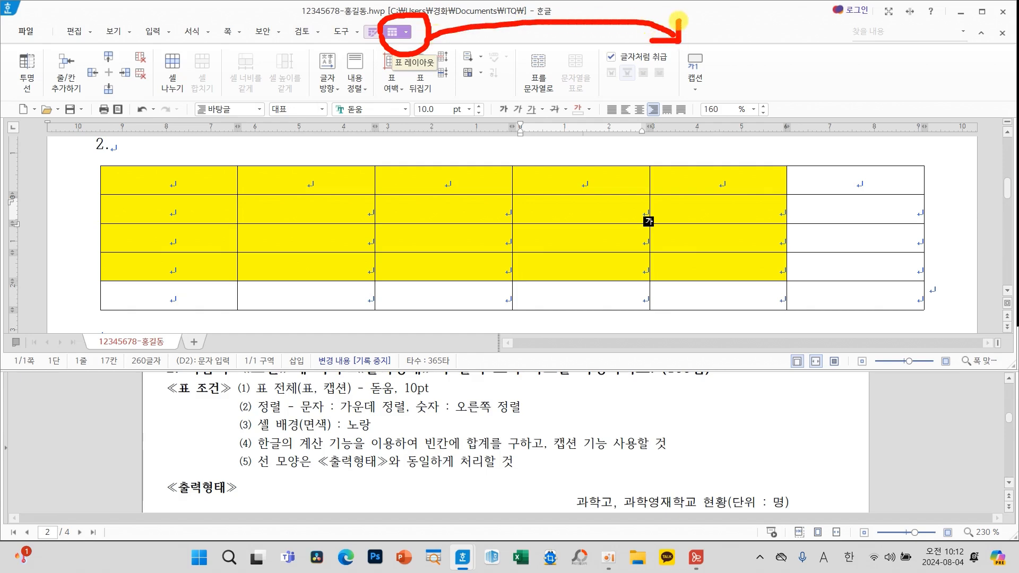
key("Escape")
left_click(695, 89)
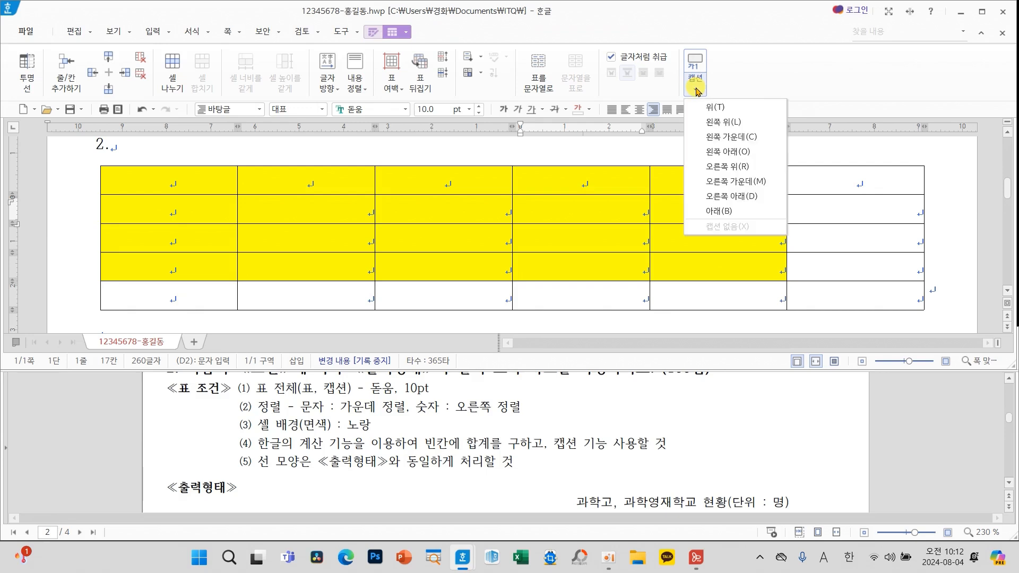
left_click(716, 107)
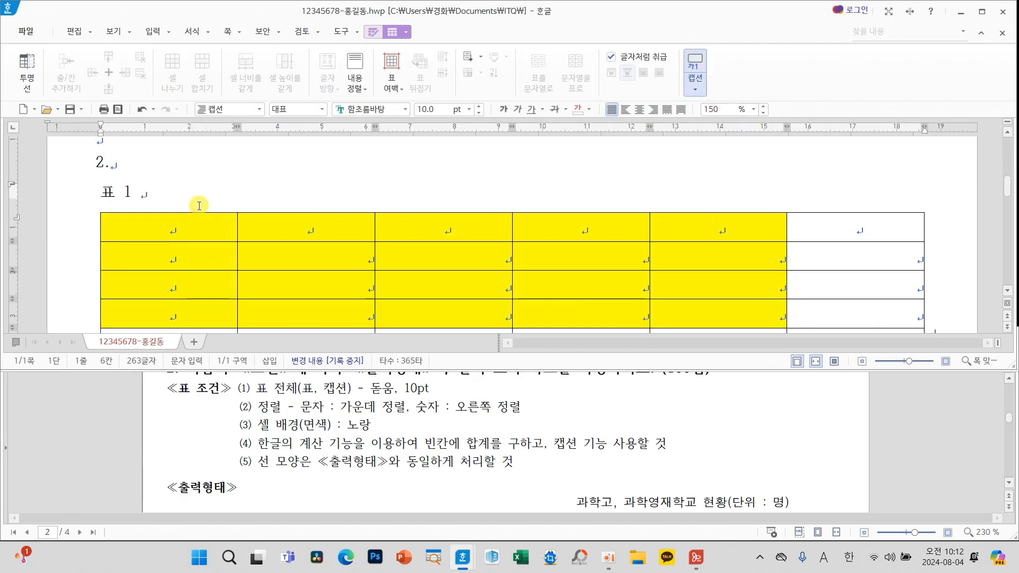
Replace the default caption text with "과학고, 과학영재학교 현황(단위 : 명)"
left_click_drag(133, 195, 79, 203)
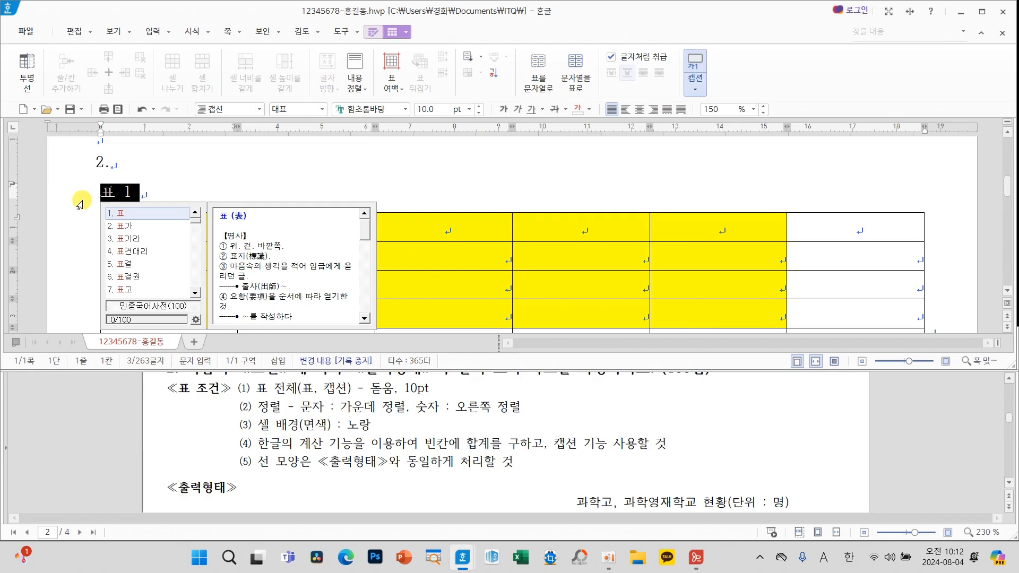
type("과학고, ")
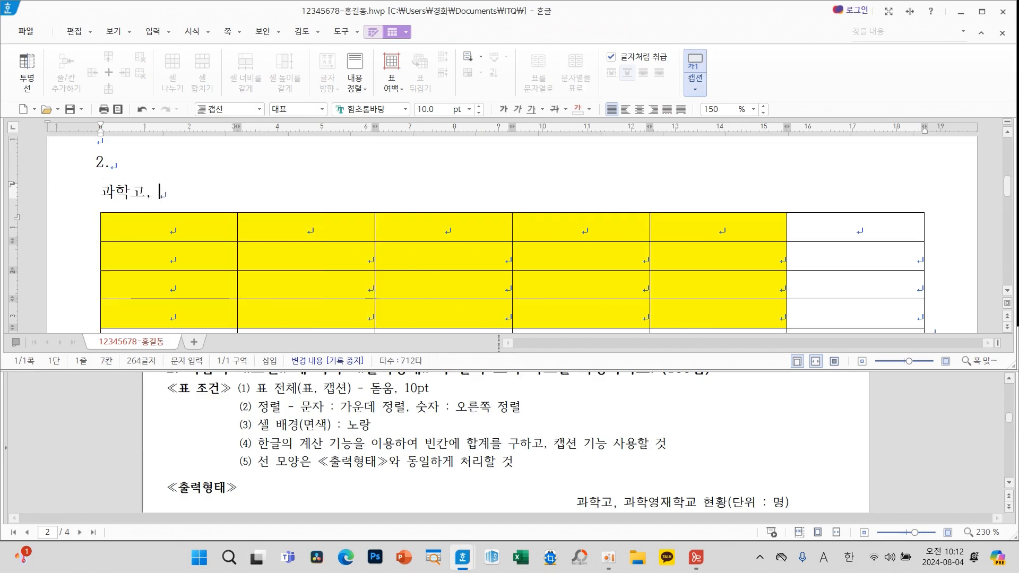
type("과학여")
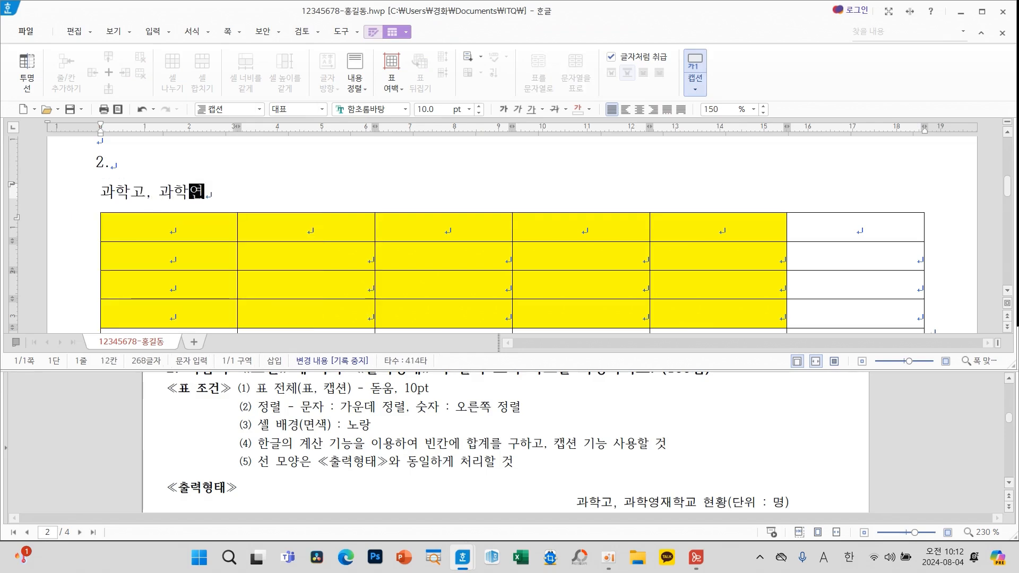
type("재 학교")
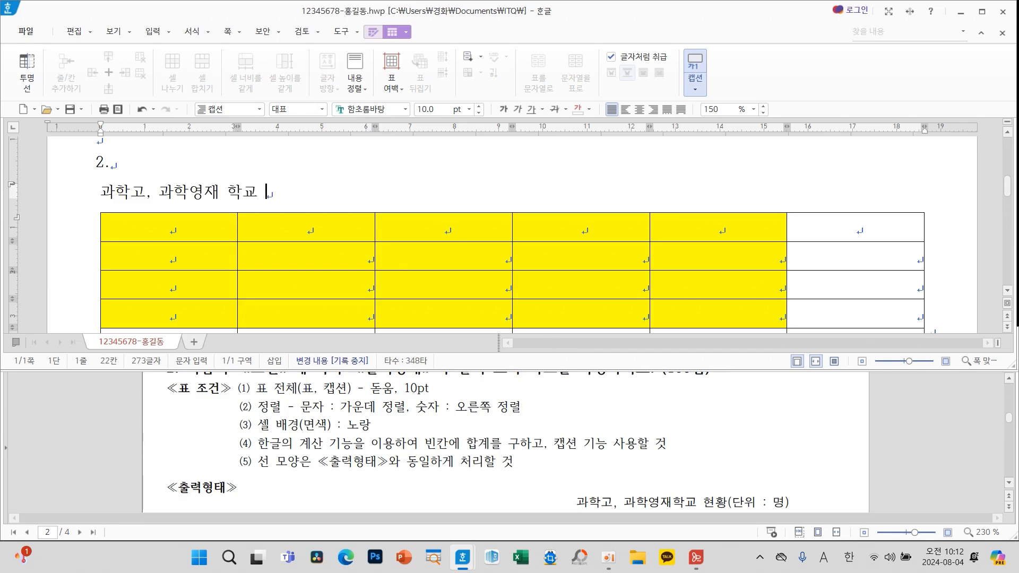
key("BackSpace")
key("BackSpace")
type("학교 혀")
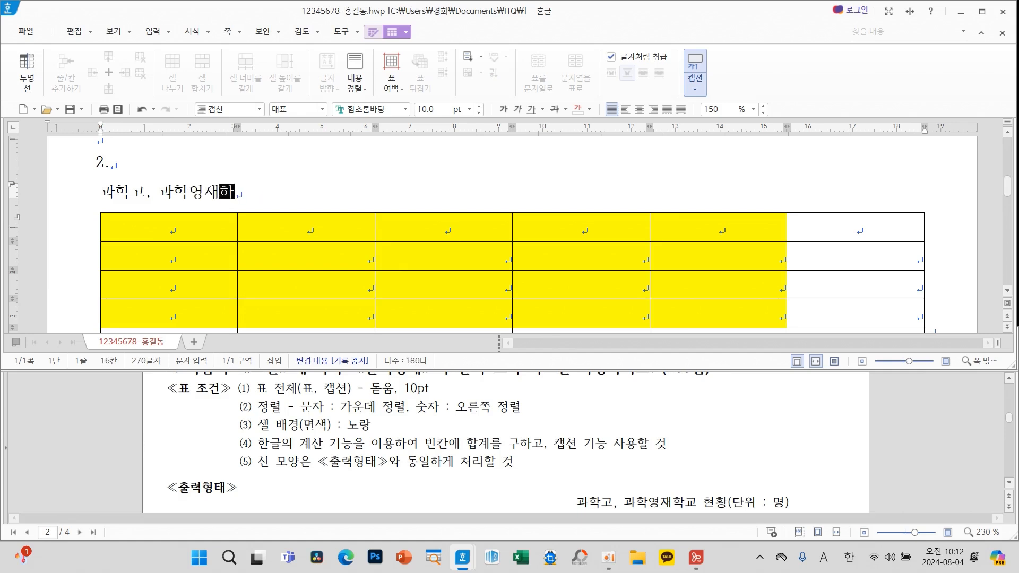
type("ㄴ황호")
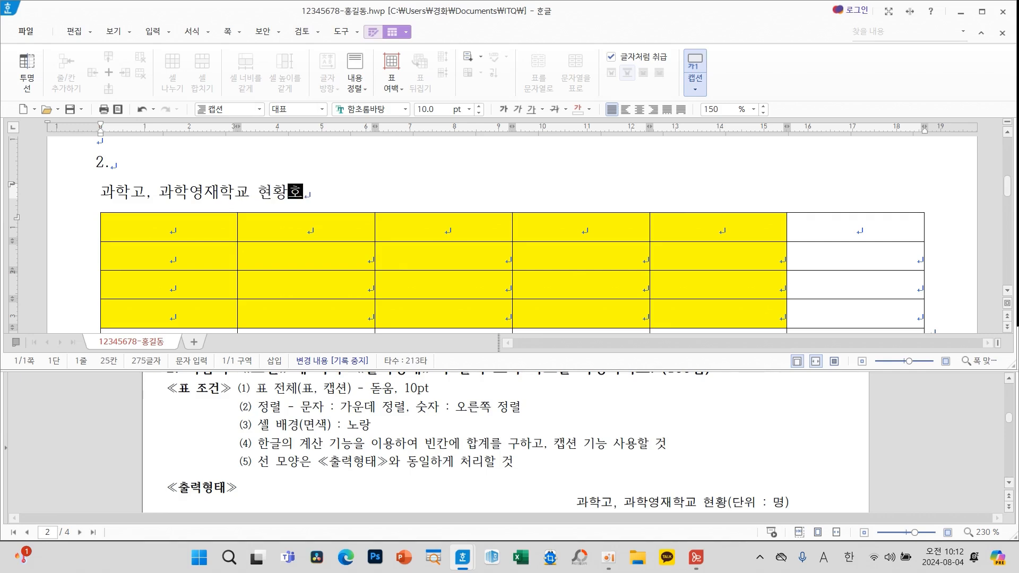
key("BackSpace")
type("(단위 ")
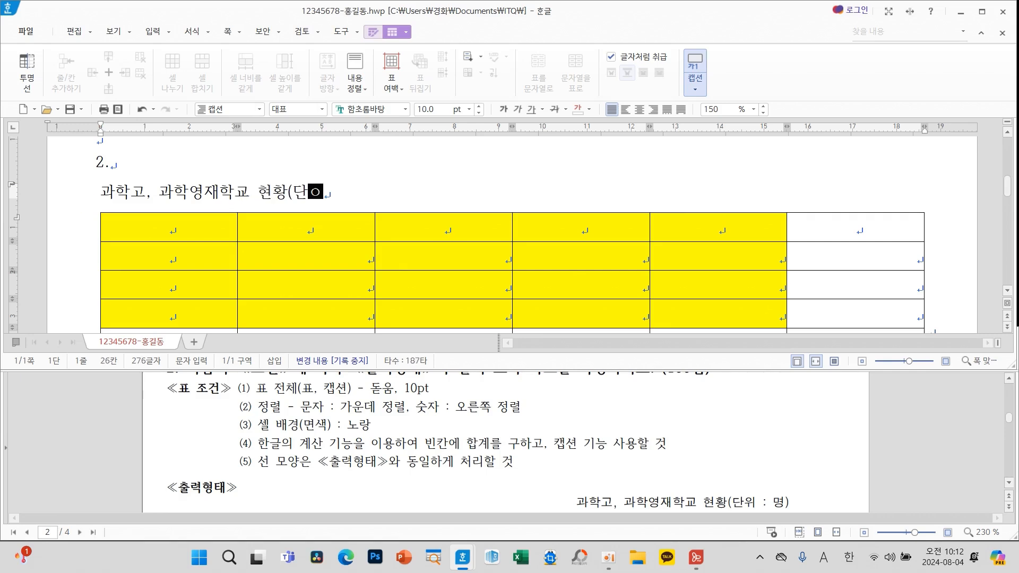
type(": 명)")
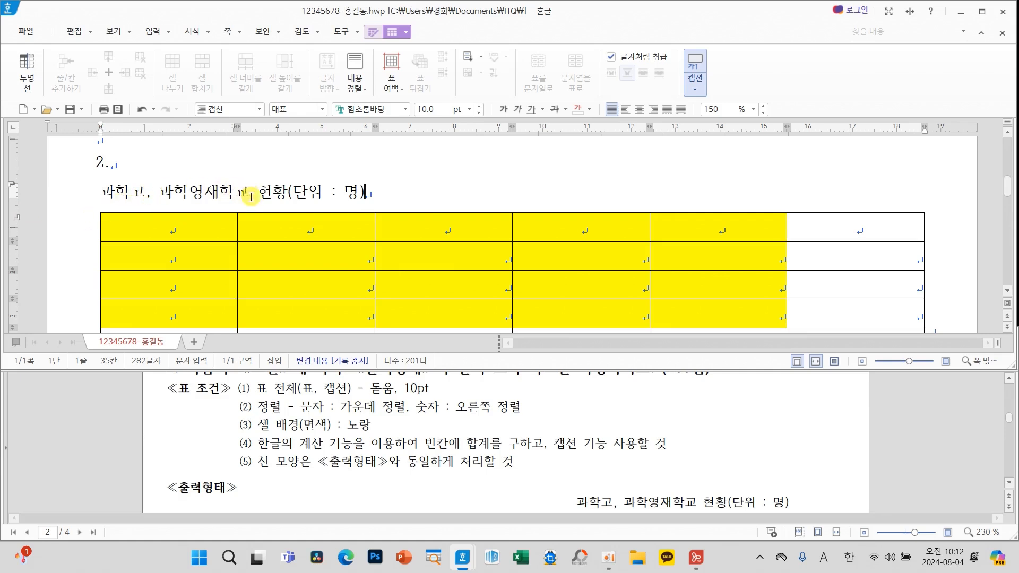
Set the whole caption text to the 돋움 font and right-align it above the table
left_click_drag(378, 192, 101, 187)
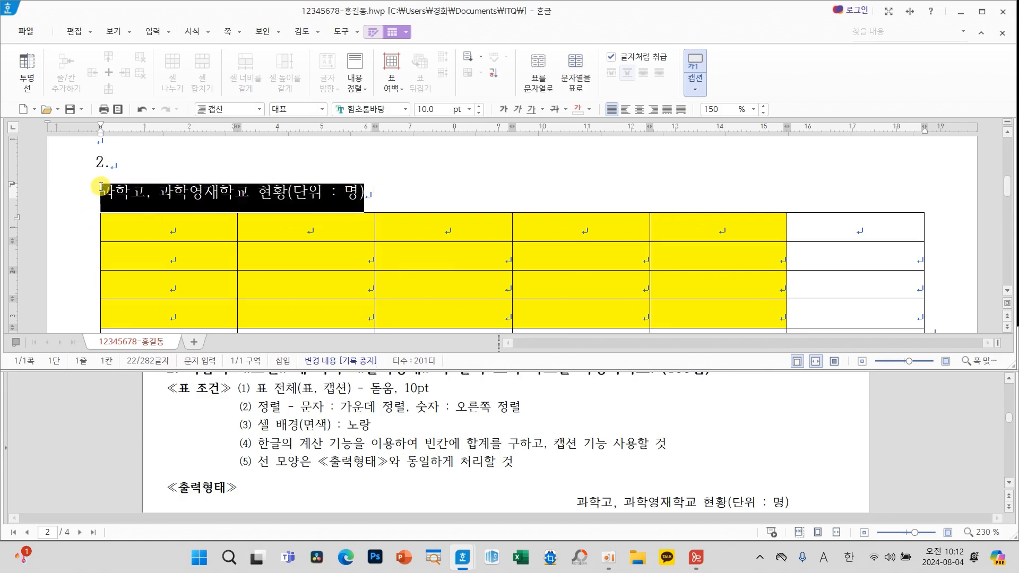
left_click(405, 111)
left_click_drag(582, 268, 584, 128)
left_click(525, 131)
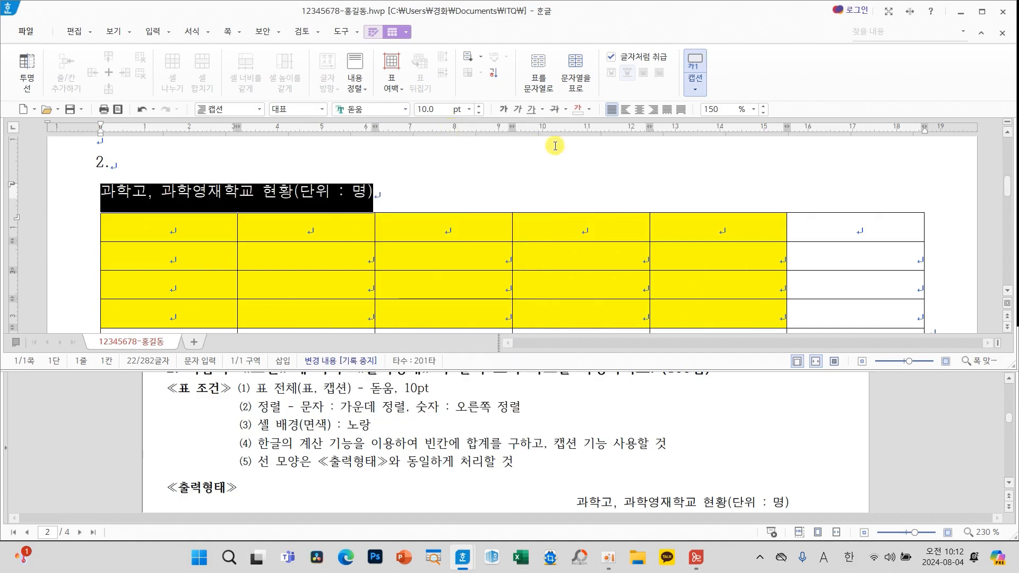
left_click(652, 111)
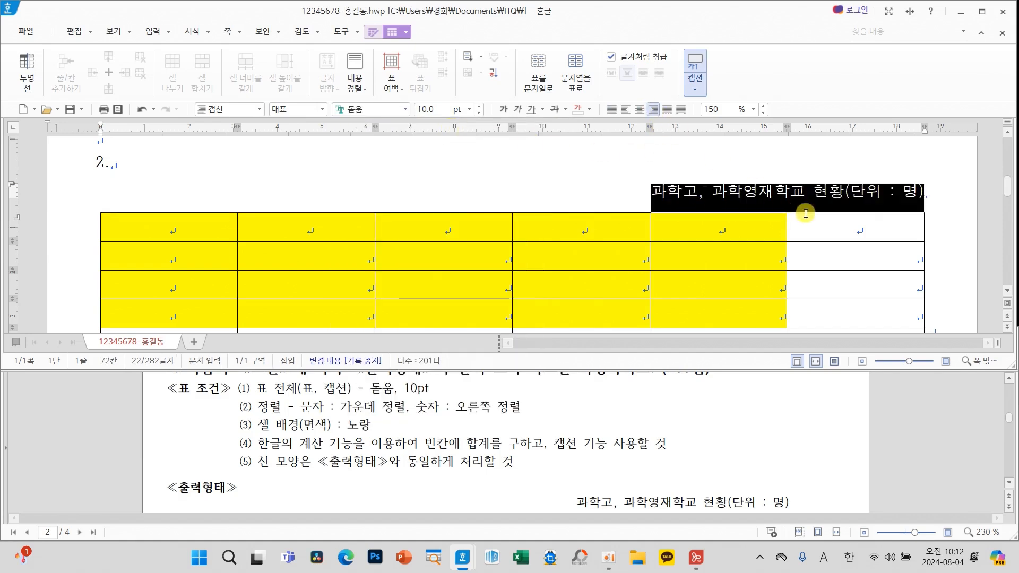
left_click(728, 260)
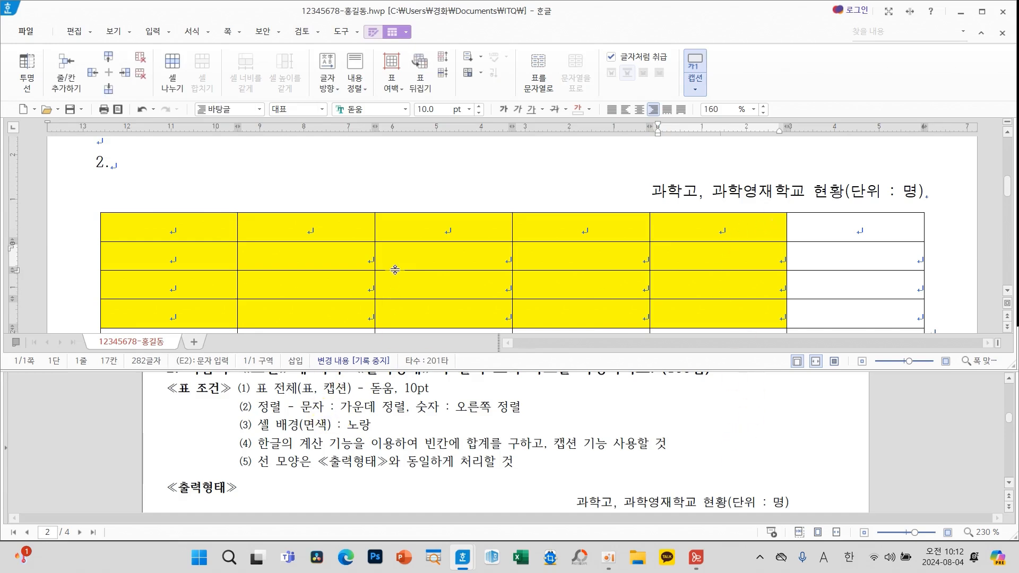
Examine the exam sheet's expected output table for its border line styles and the cell with diagonal lines
scroll(395, 270, "down", 2)
scroll(395, 270, "up", 2)
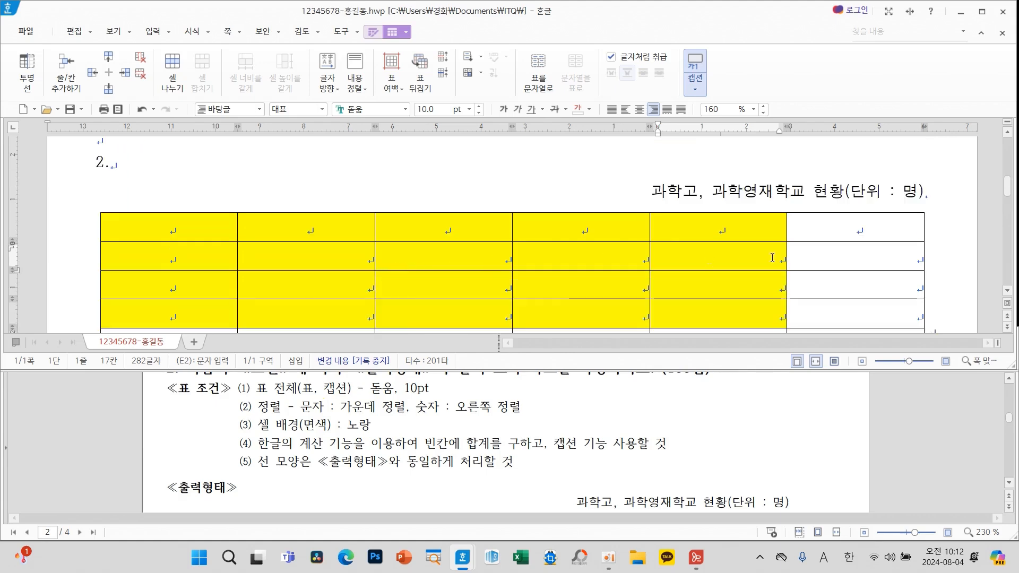
left_click_drag(1007, 183, 1008, 196)
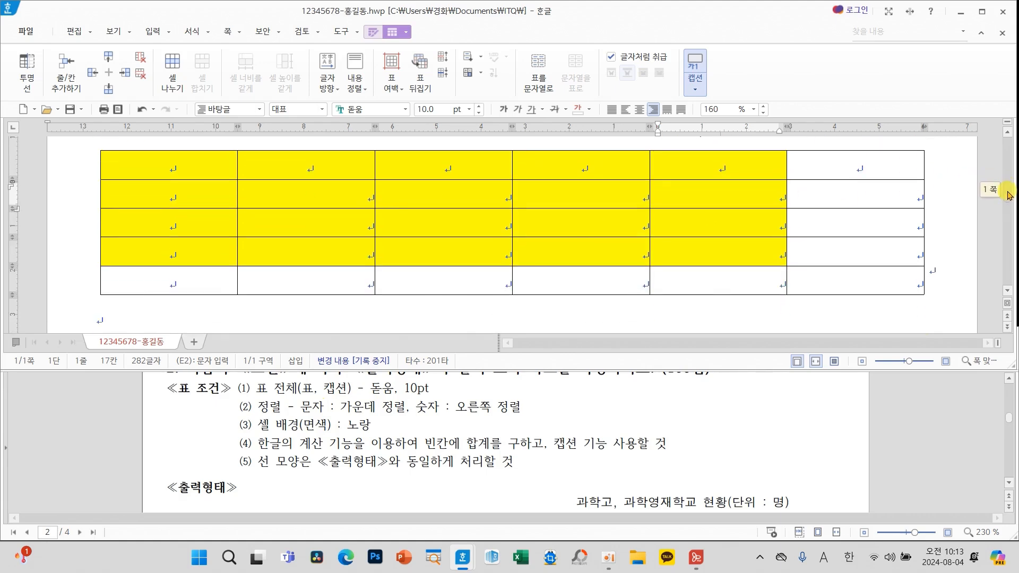
scroll(687, 435, "down", 3)
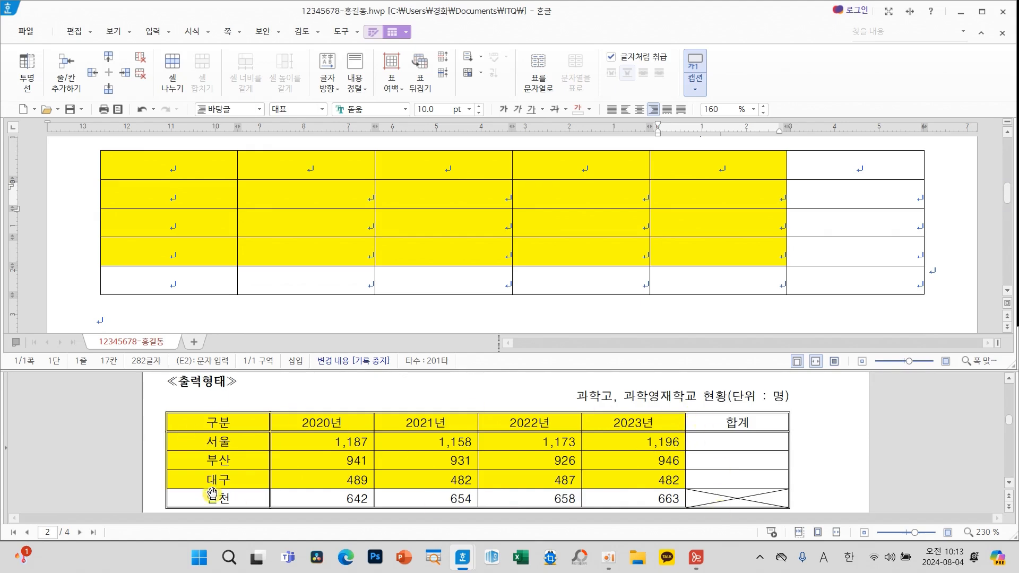
key("ctrl+2")
mouse_move(300, 419)
left_mouse_down()
mouse_move(318, 420)
mouse_move(301, 420)
left_mouse_up()
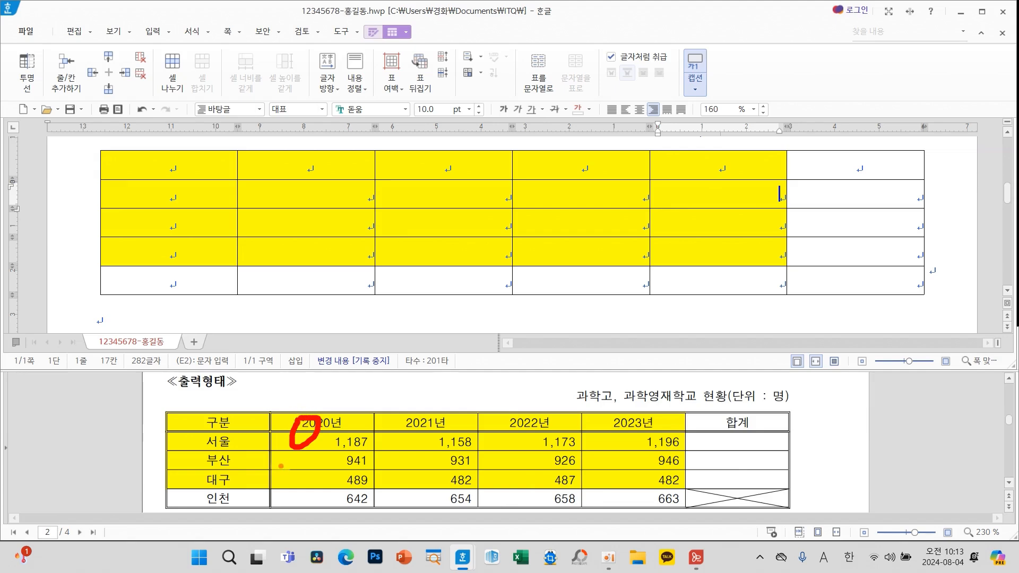
mouse_move(279, 465)
left_mouse_down()
mouse_move(277, 473)
mouse_move(284, 465)
left_mouse_up()
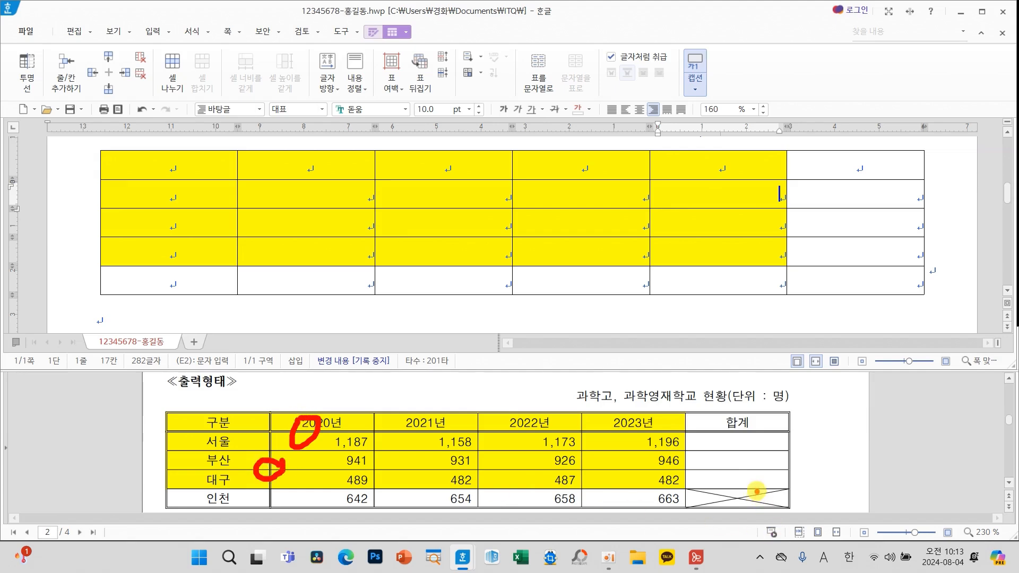
left_click_drag(754, 485, 735, 500)
key("Escape")
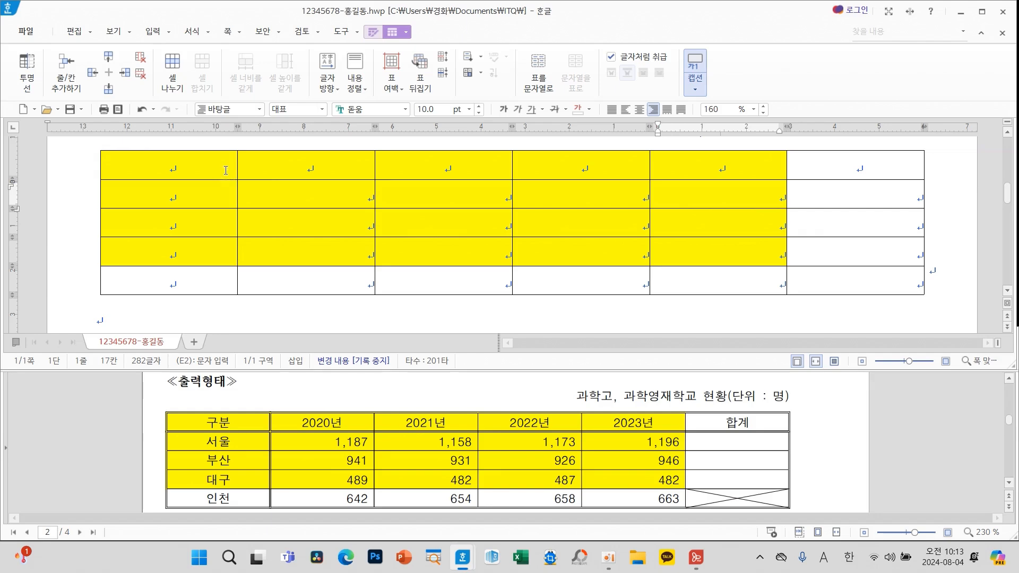
left_click(269, 189)
key("F6")
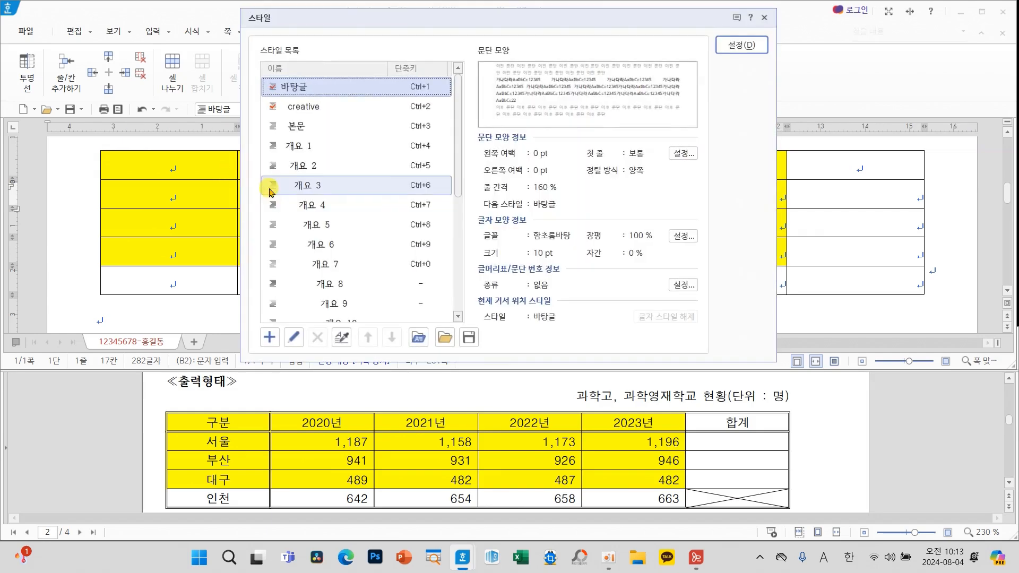
left_click(764, 18)
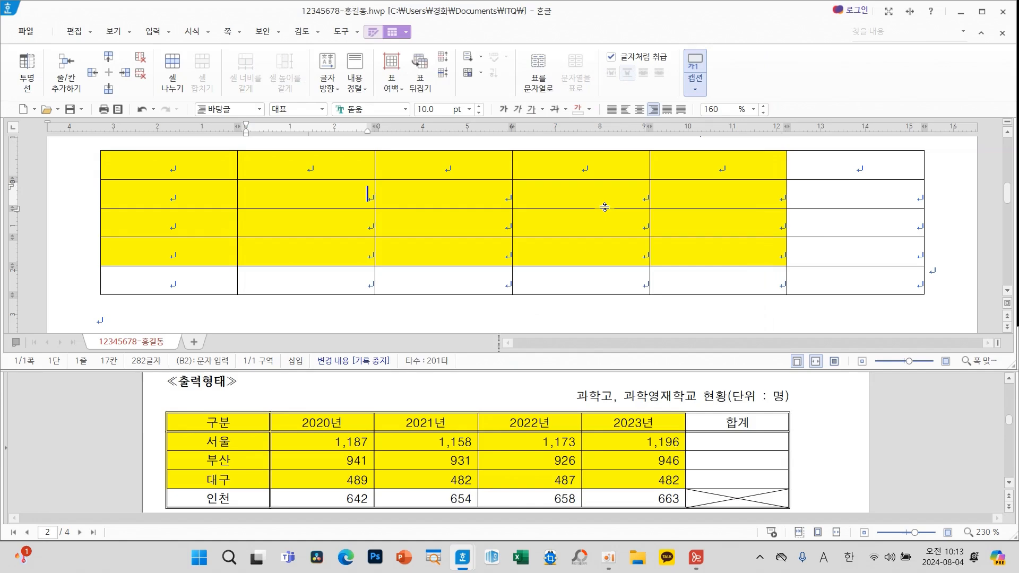
Apply a 0.5 mm double line to the outer borders of the whole table
key("F5")
key("F5")
key("F5")
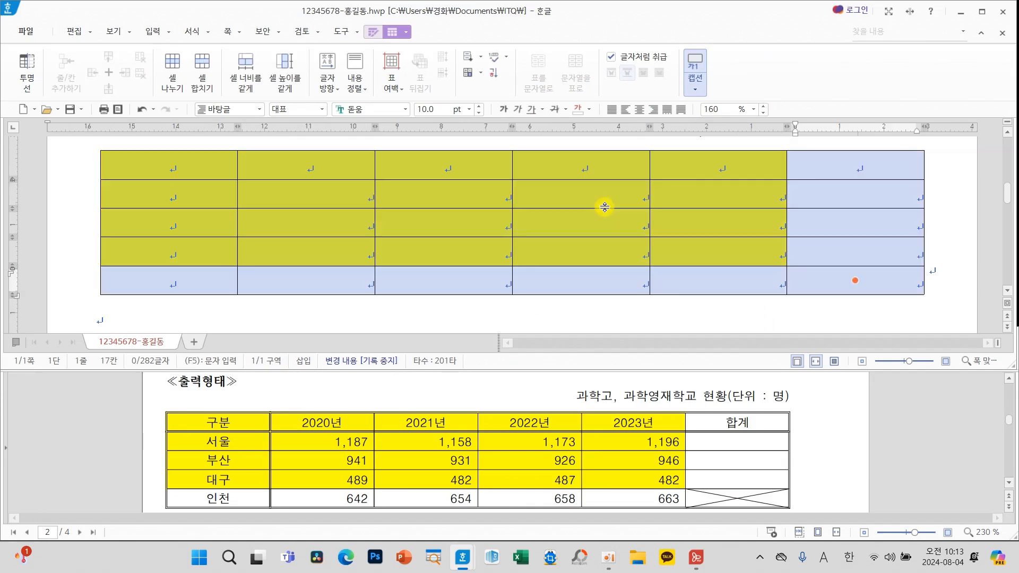
mouse_move(443, 198)
left_mouse_down()
mouse_move(425, 280)
mouse_move(528, 279)
left_mouse_up()
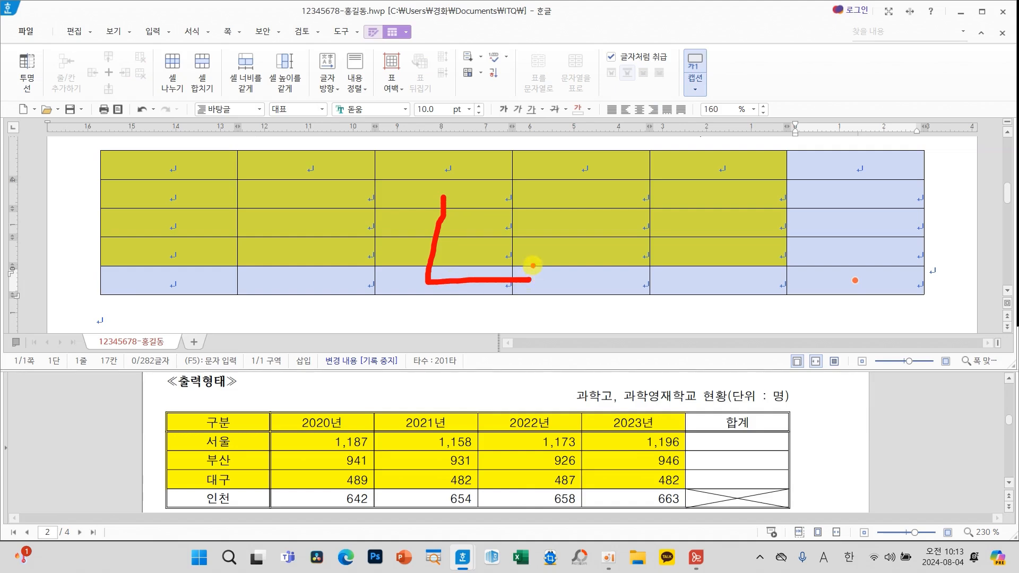
key("Escape")
key("l")
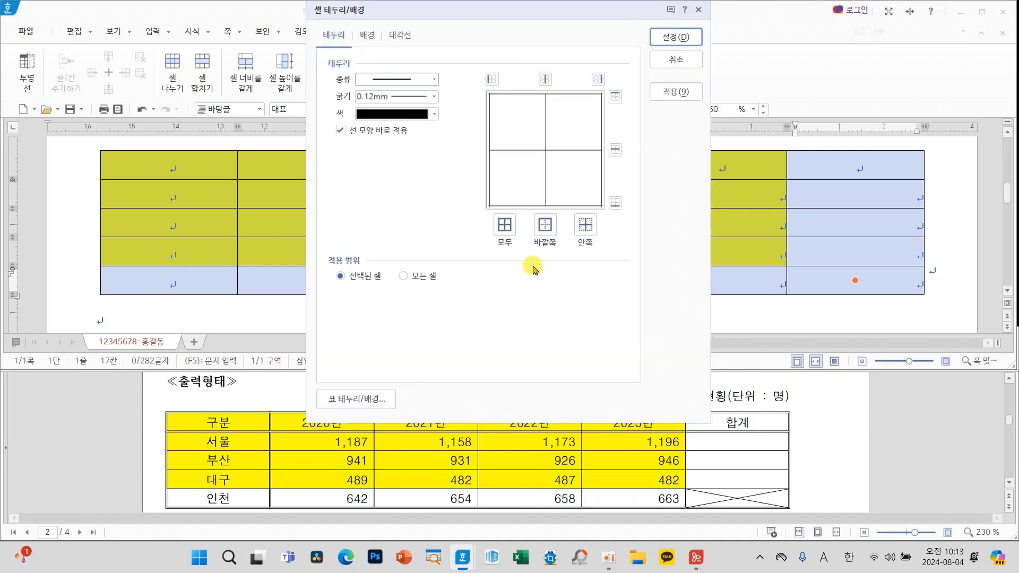
left_click(417, 81)
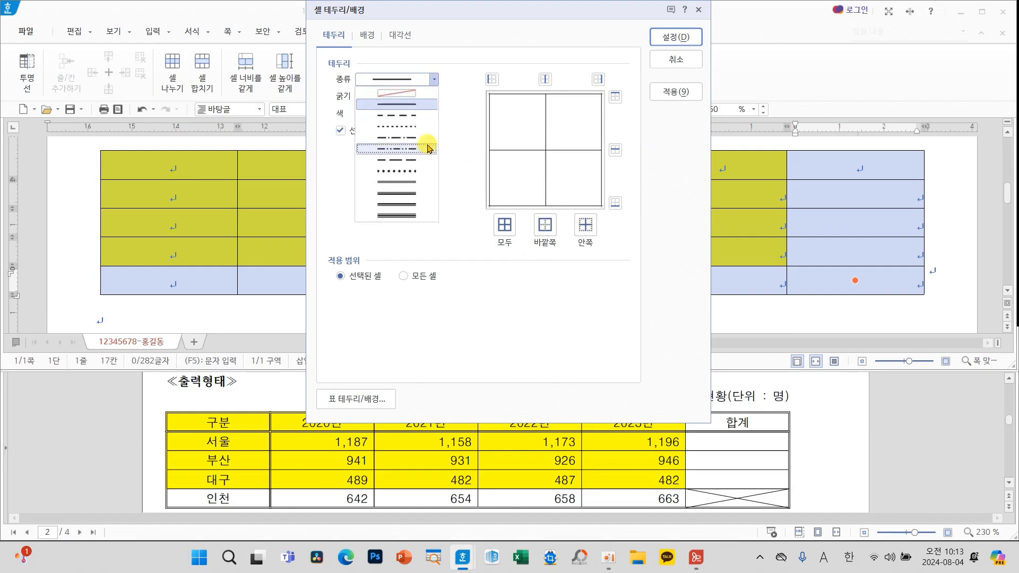
left_click(407, 183)
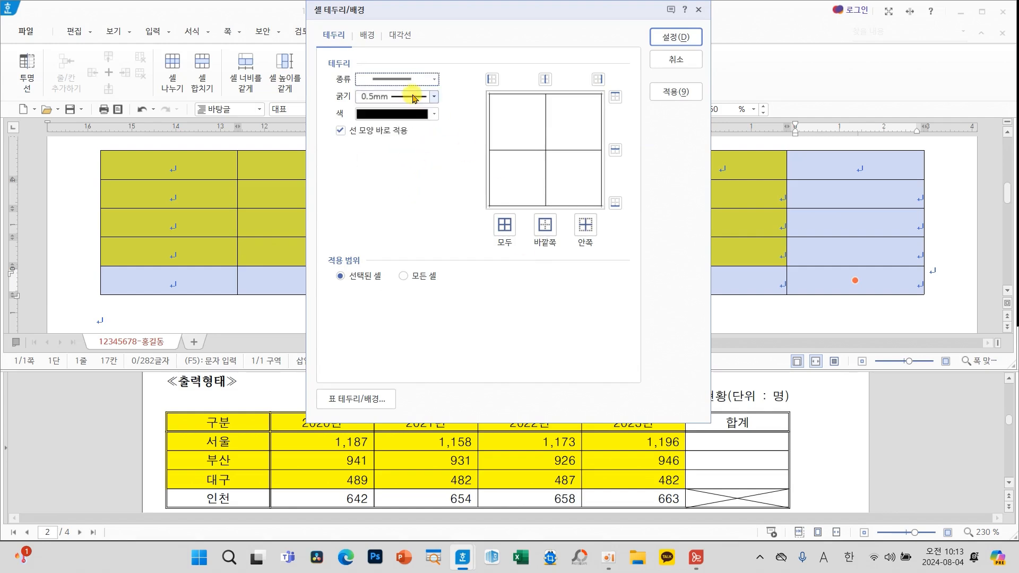
left_click(545, 225)
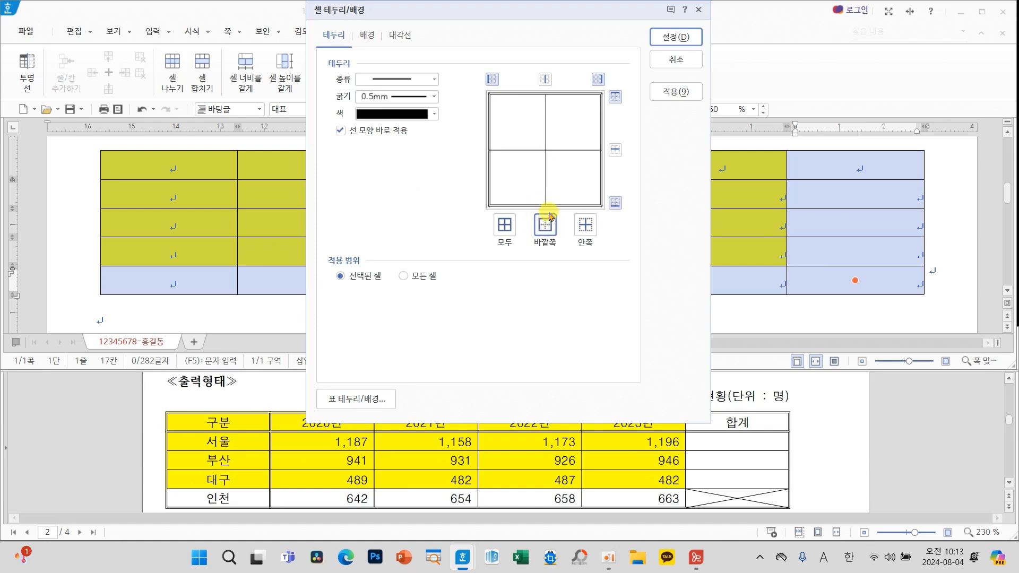
left_click(674, 37)
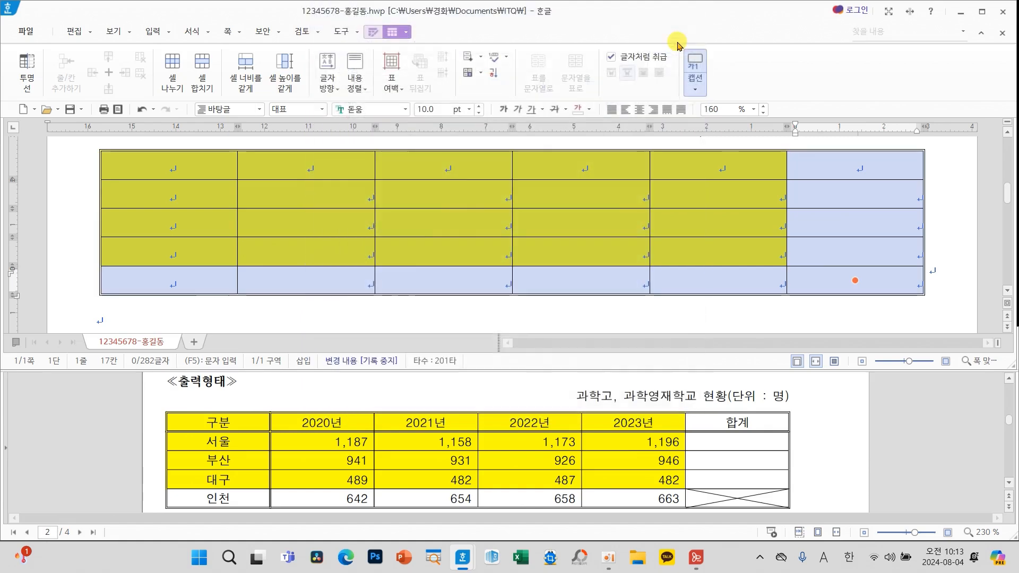
Apply a 0.5 mm double line to the bottom border of the table's header row
left_click_drag(228, 169, 817, 165)
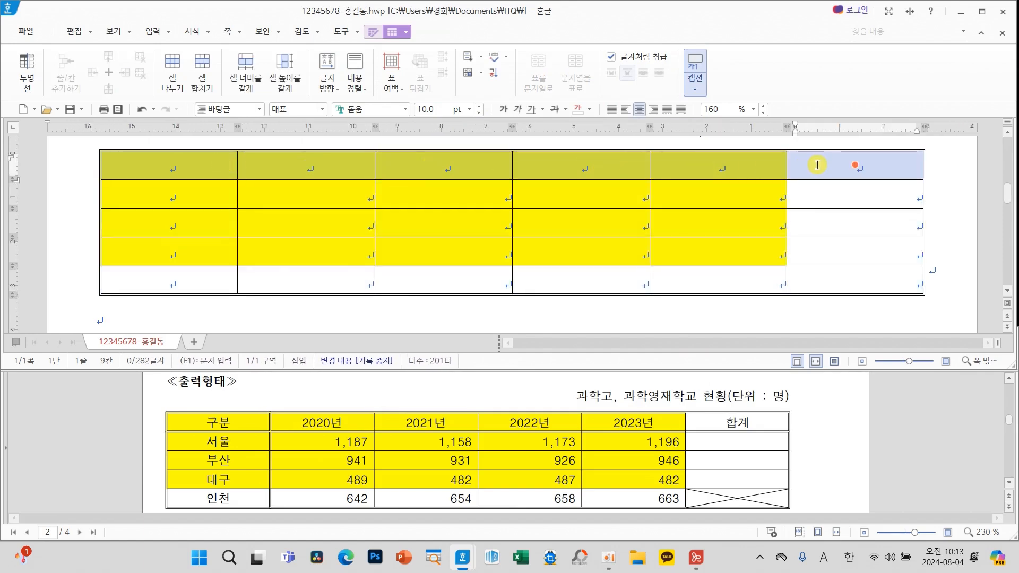
key("l")
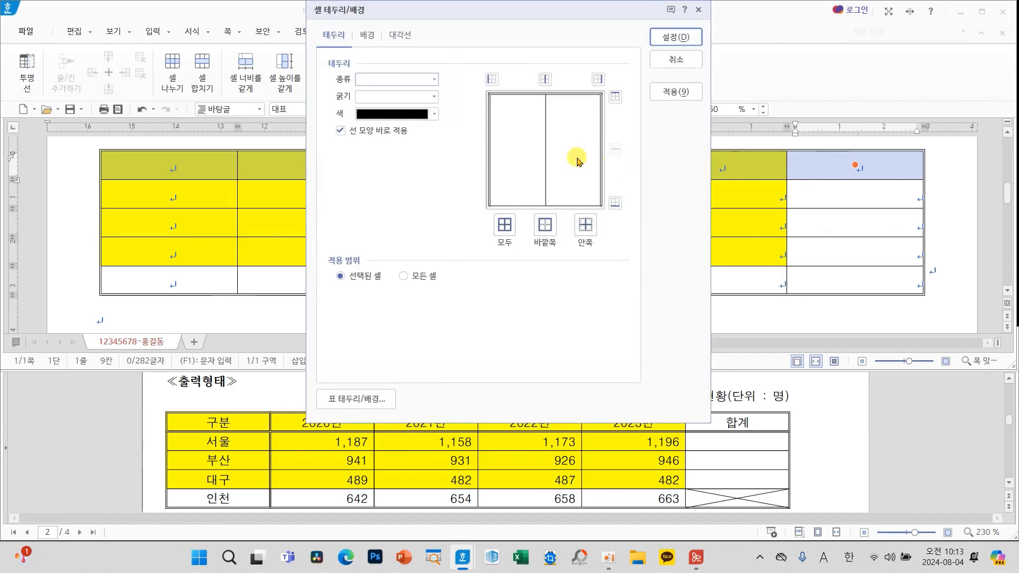
left_click(396, 79)
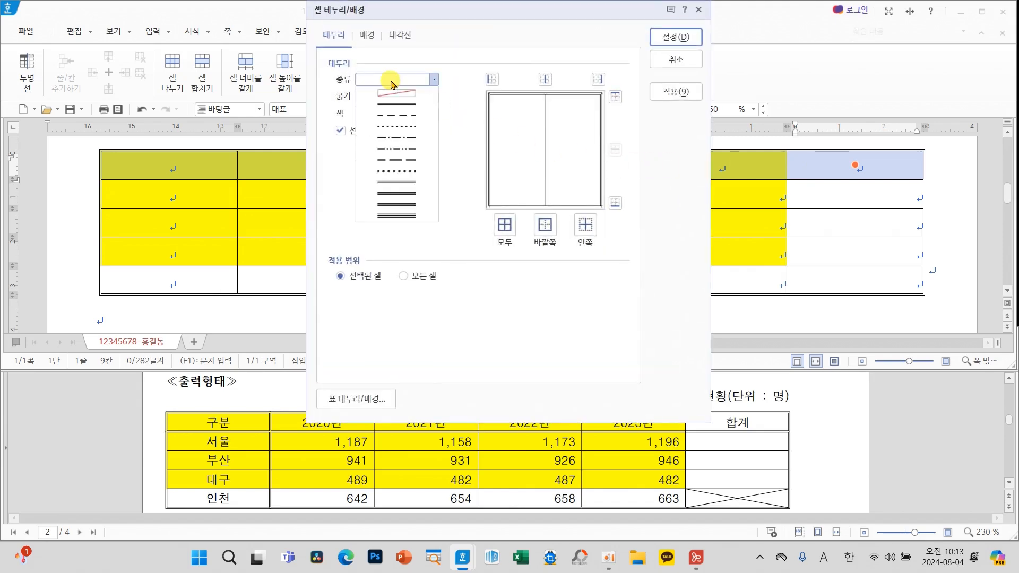
left_click(399, 182)
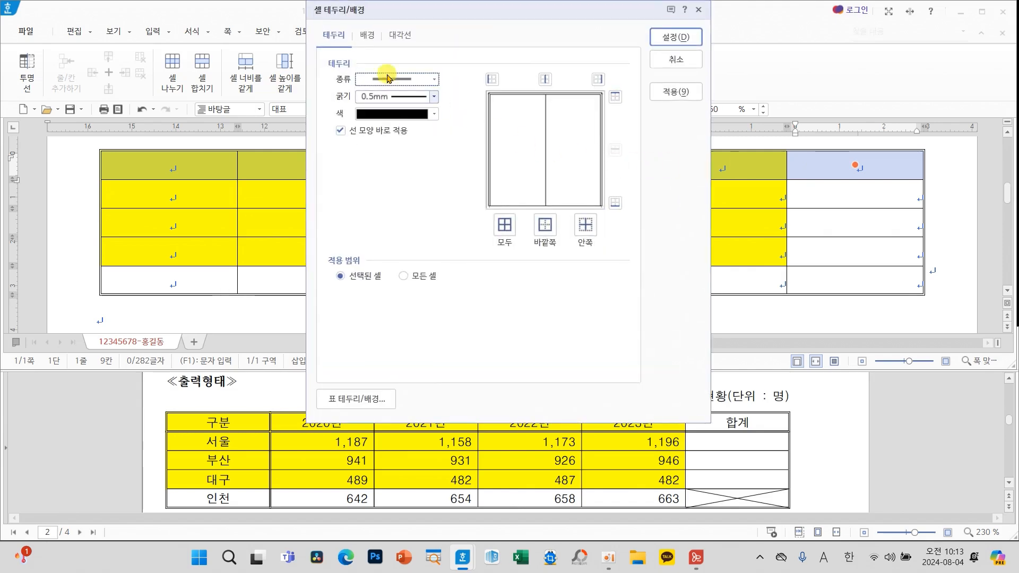
left_click(614, 202)
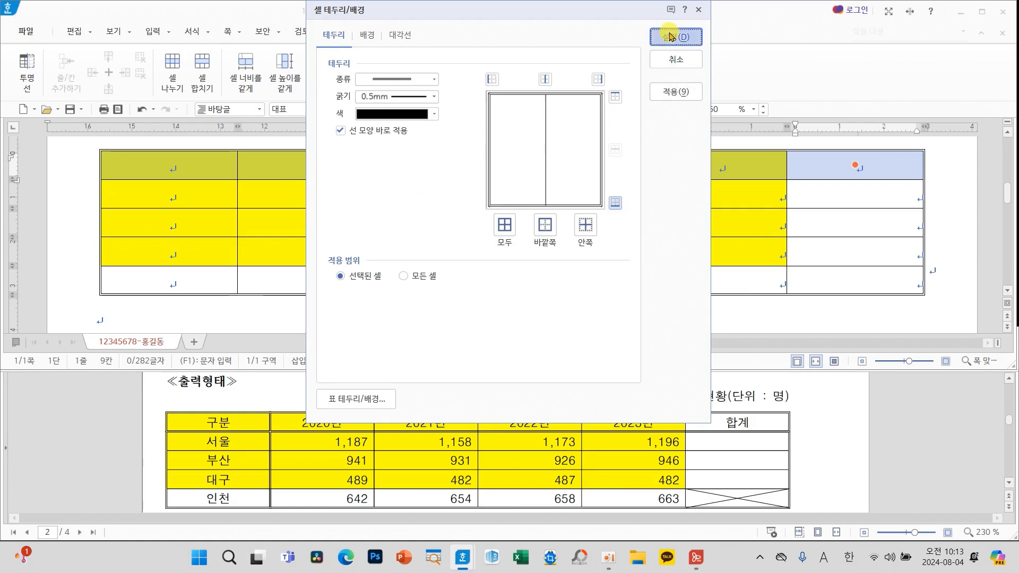
left_click(670, 37)
left_click_drag(443, 193, 487, 195)
left_click(486, 196)
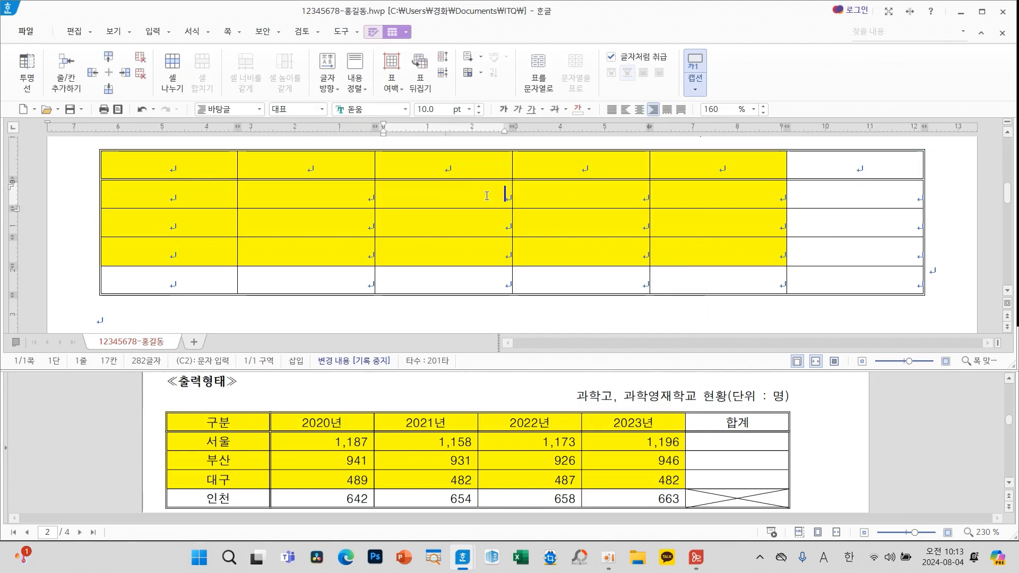
Apply a 0.5 mm double line to the right border of the table's first column
left_click_drag(196, 164, 208, 289)
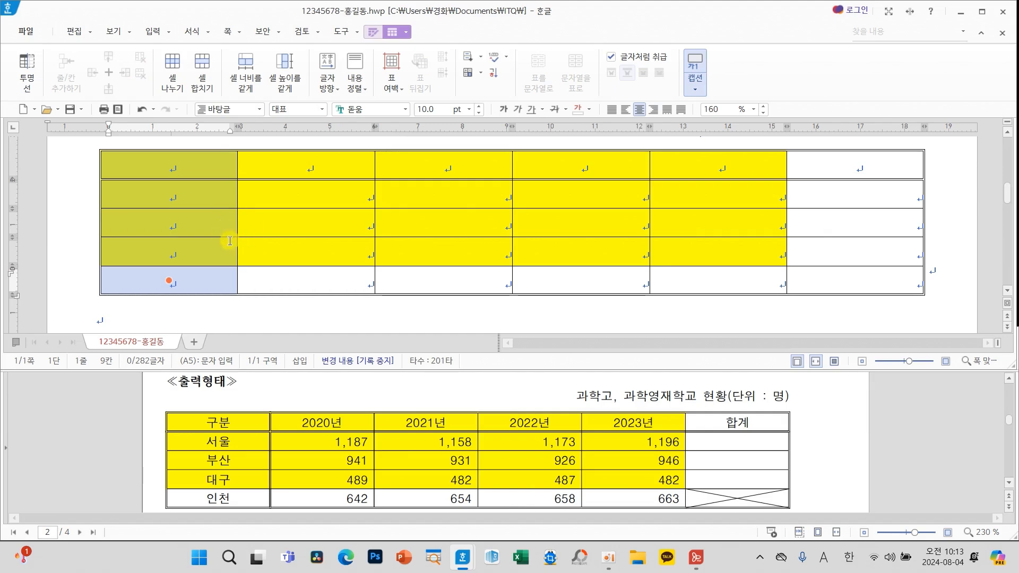
key("l")
left_click(403, 79)
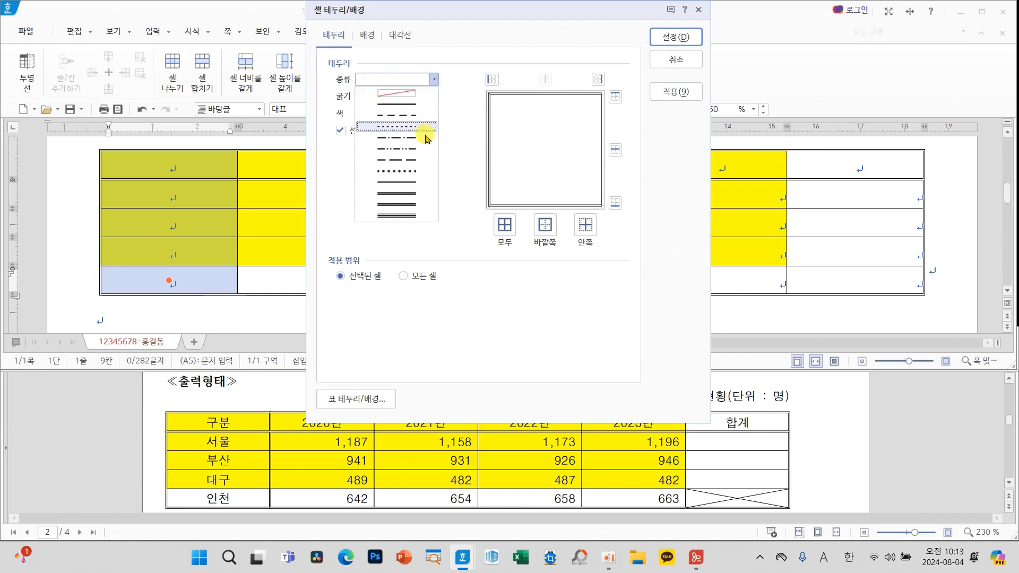
left_click(395, 183)
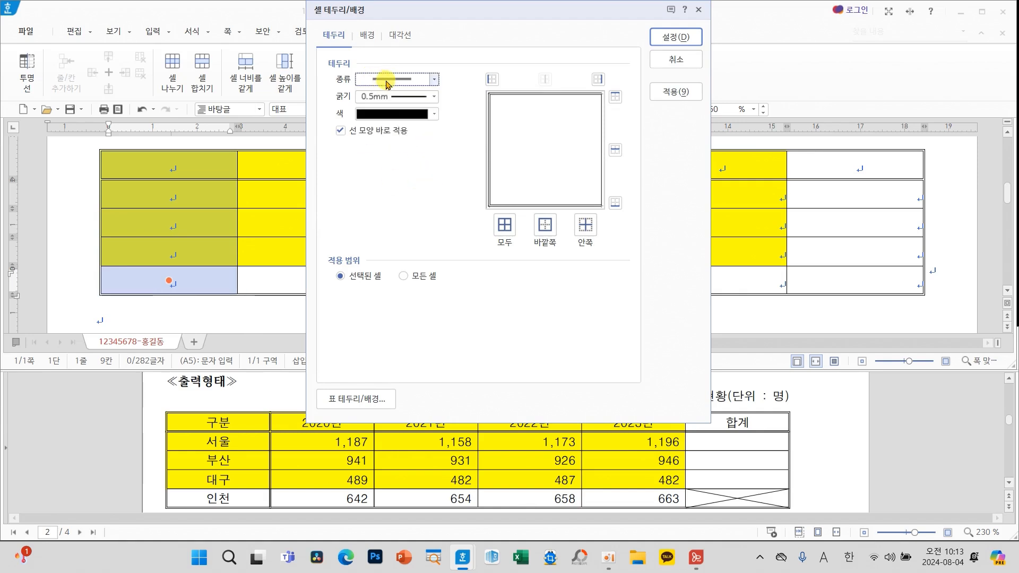
left_click(600, 80)
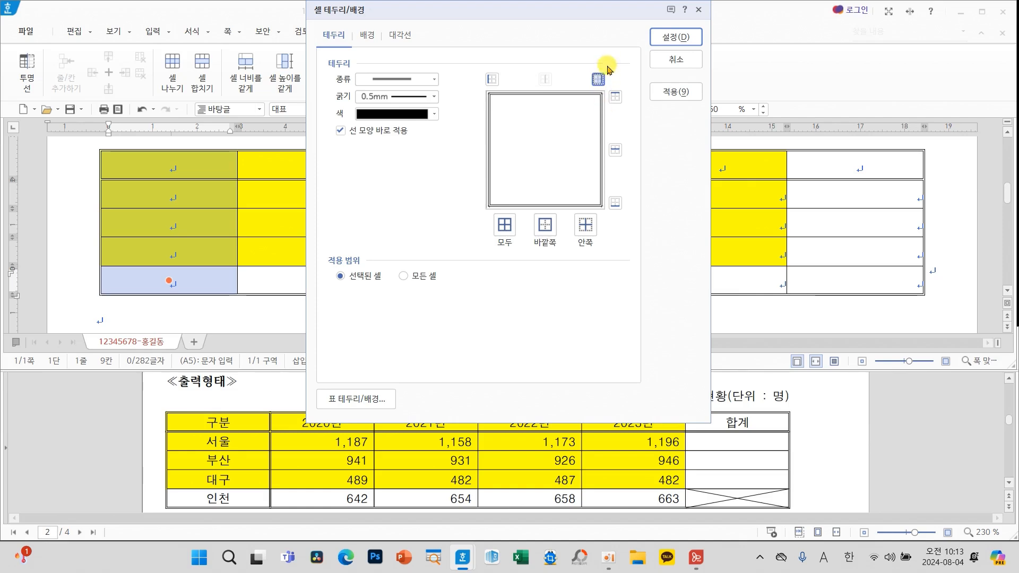
left_click(672, 37)
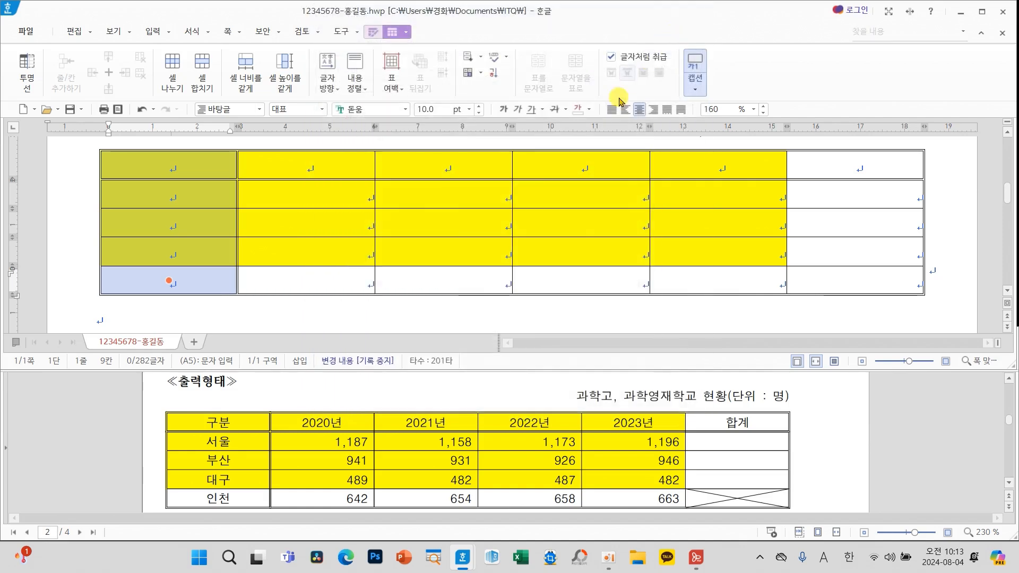
left_click(604, 196)
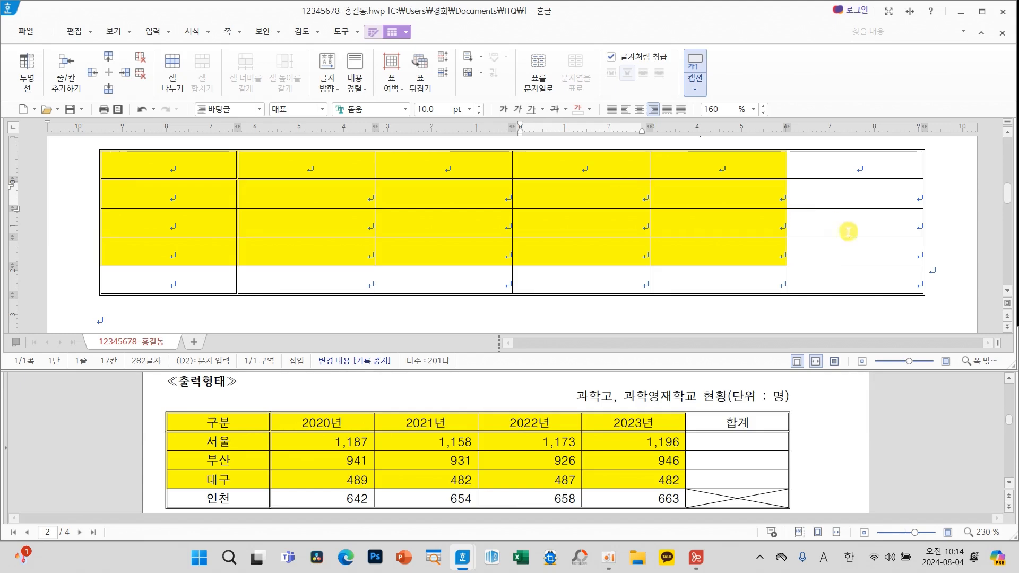
Add both crossing diagonal lines, solid 0.1 mm, to the last cell of the table's final column
left_click(816, 282)
key("F5")
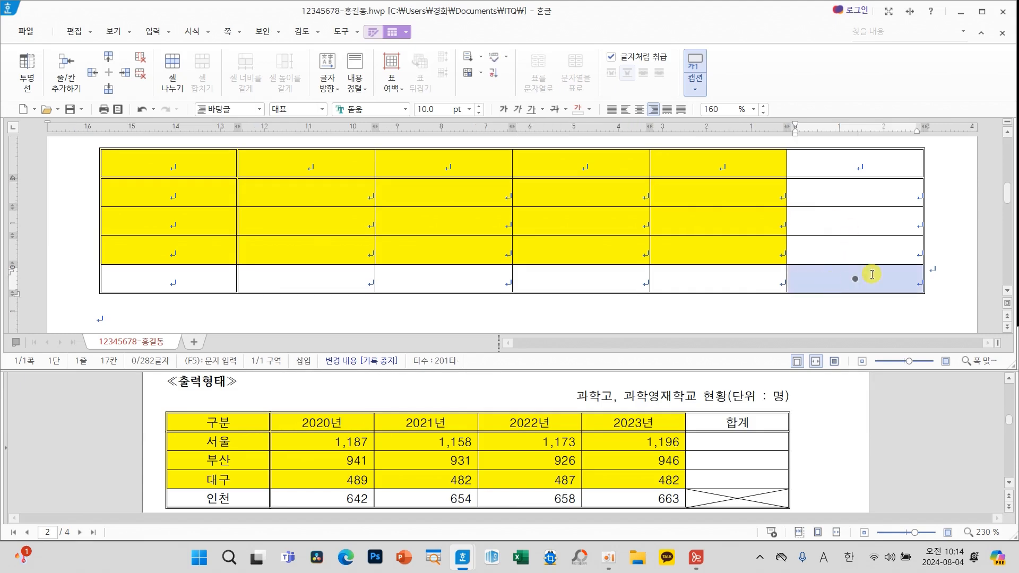
left_click(822, 278)
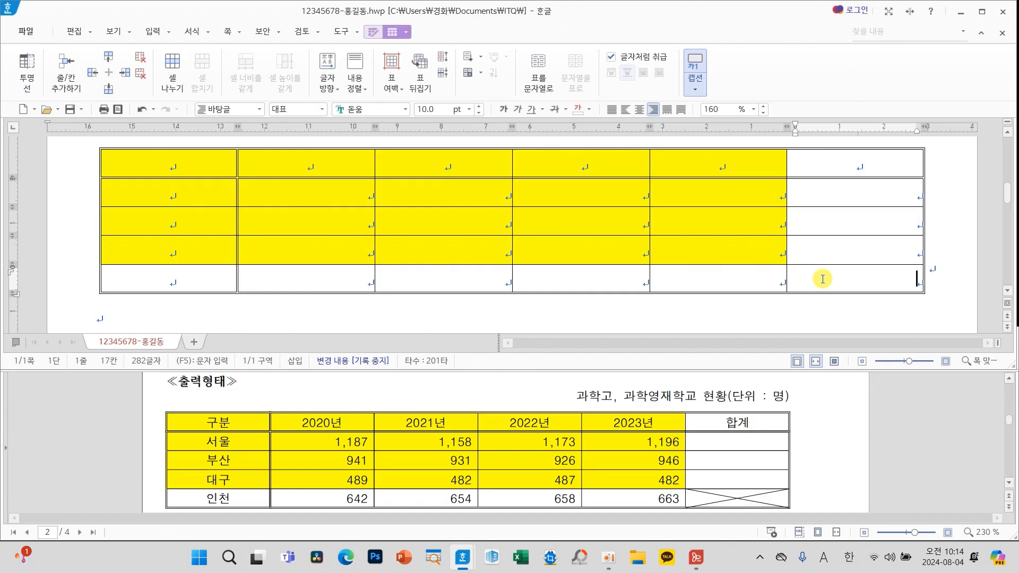
key("F5")
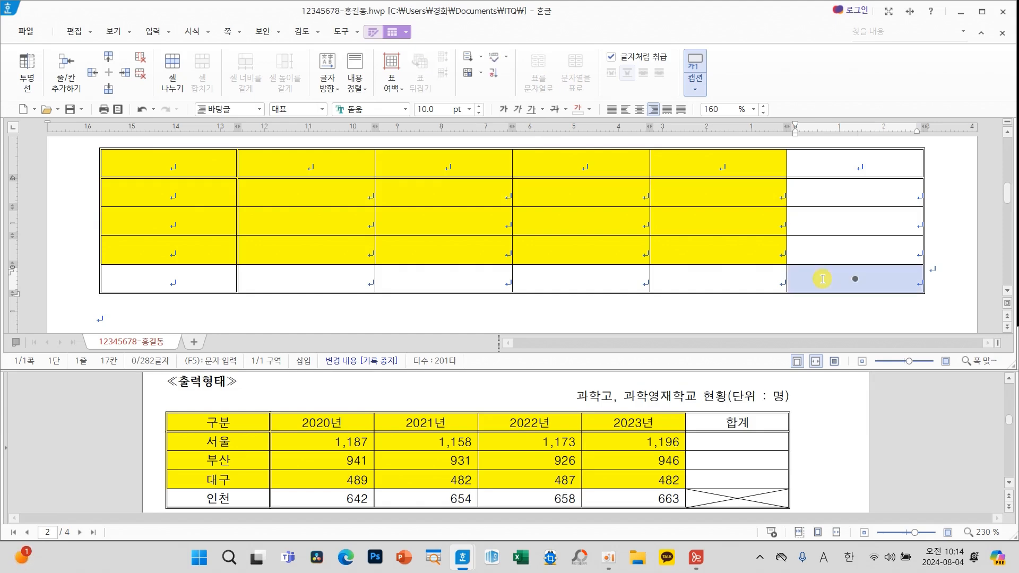
key("l")
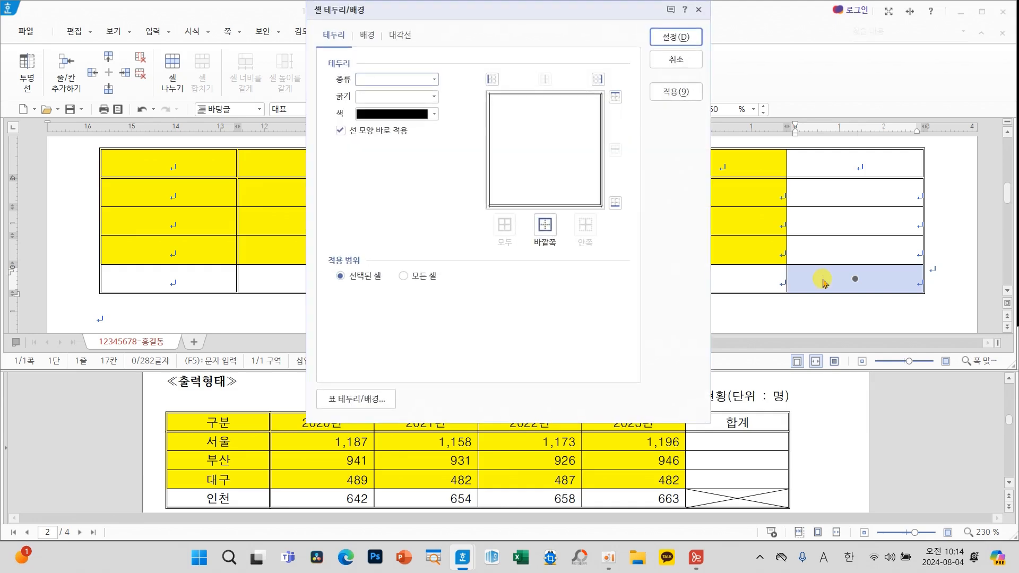
left_click(400, 36)
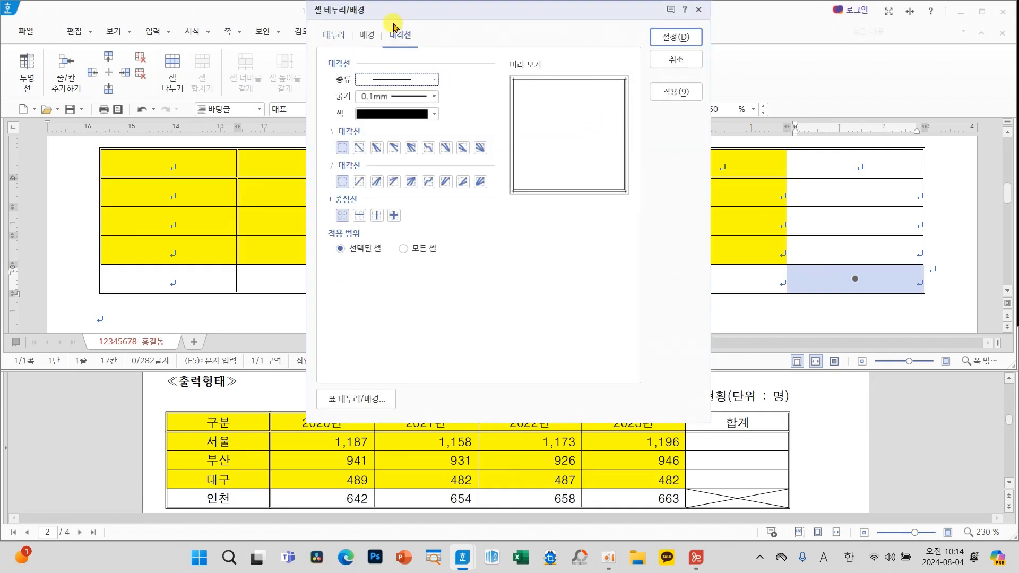
left_click(359, 149)
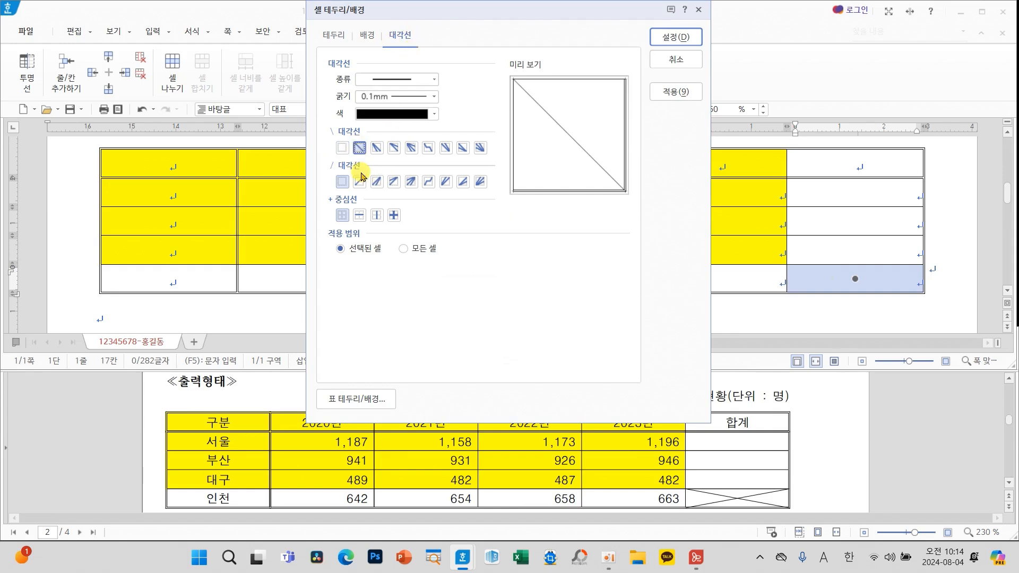
left_click(359, 181)
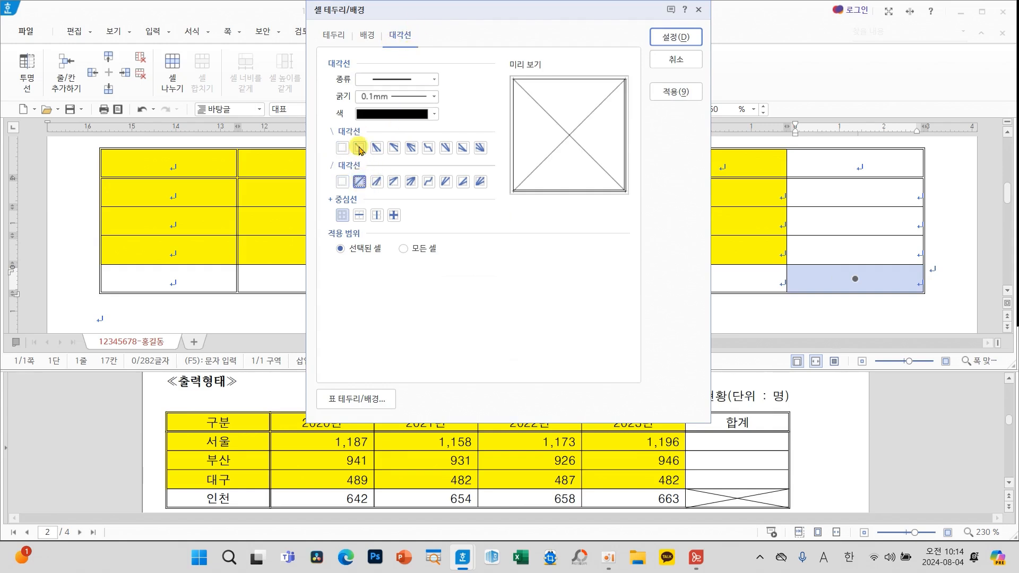
left_click(674, 37)
left_click(705, 191)
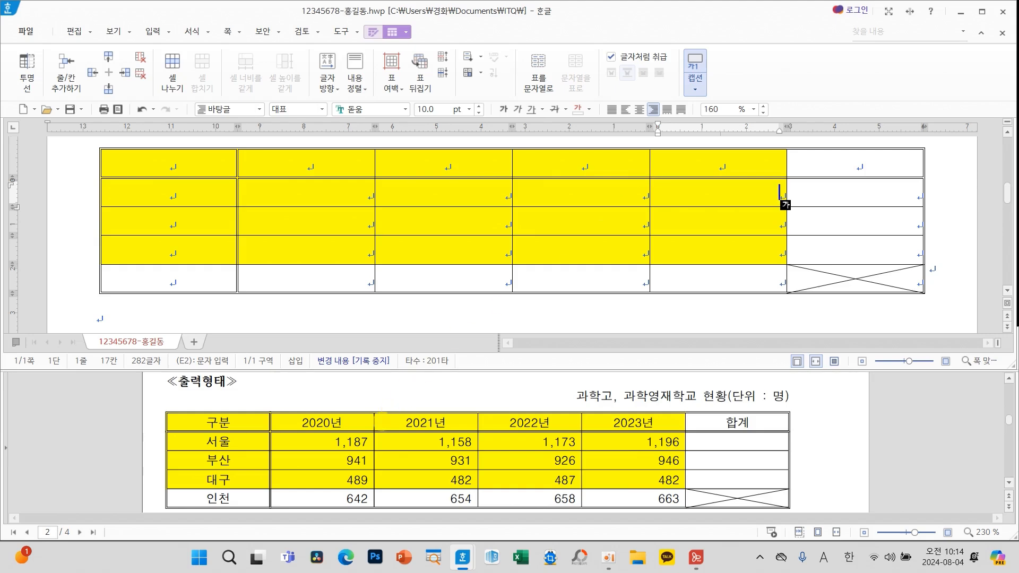
Insert thousands separator commas into the 2020년 to 2023년 figures for 서울, 부산, 대구 and 인천
left_click_drag(271, 430, 690, 511)
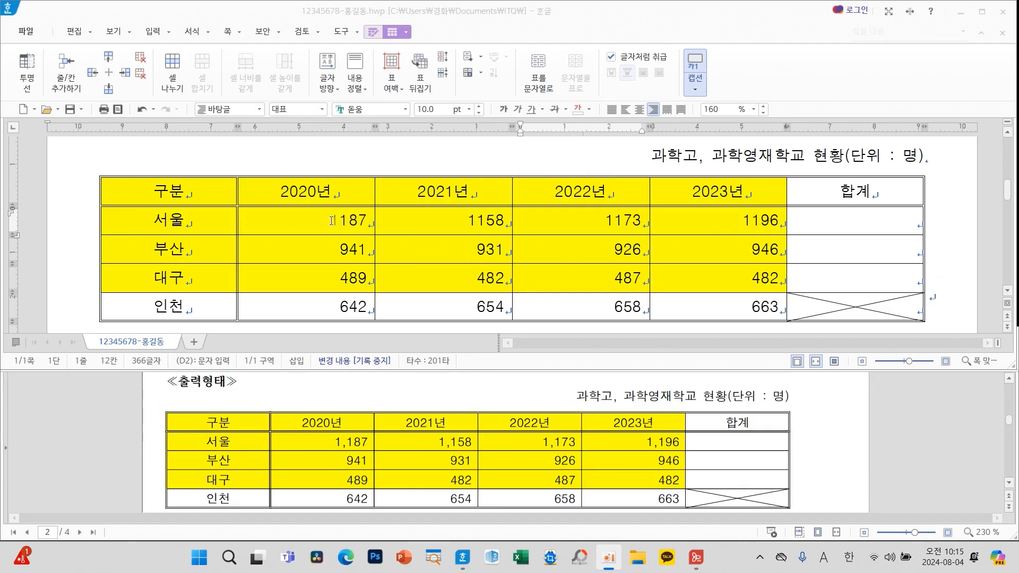
left_click_drag(332, 219, 696, 301)
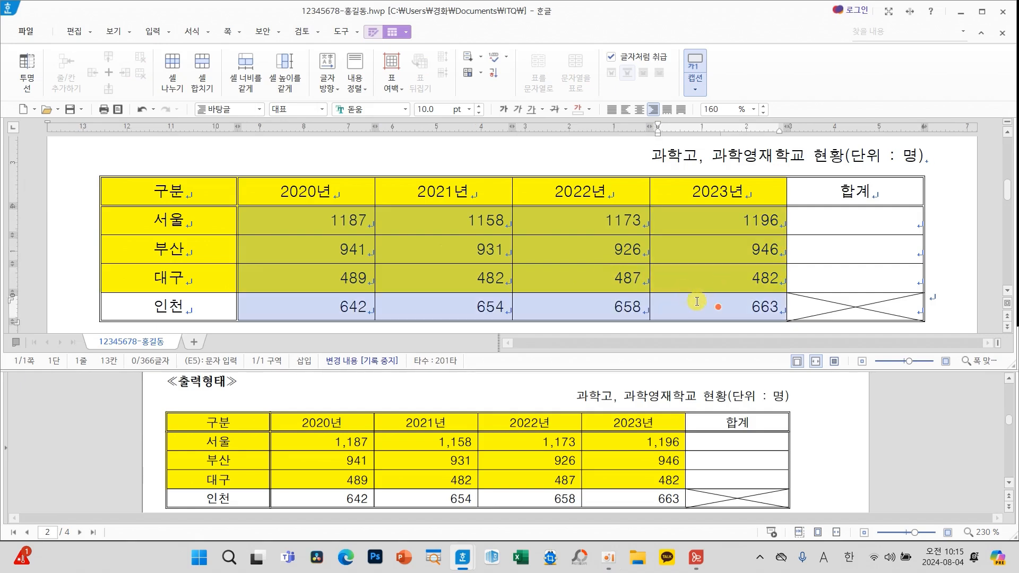
right_click(442, 249)
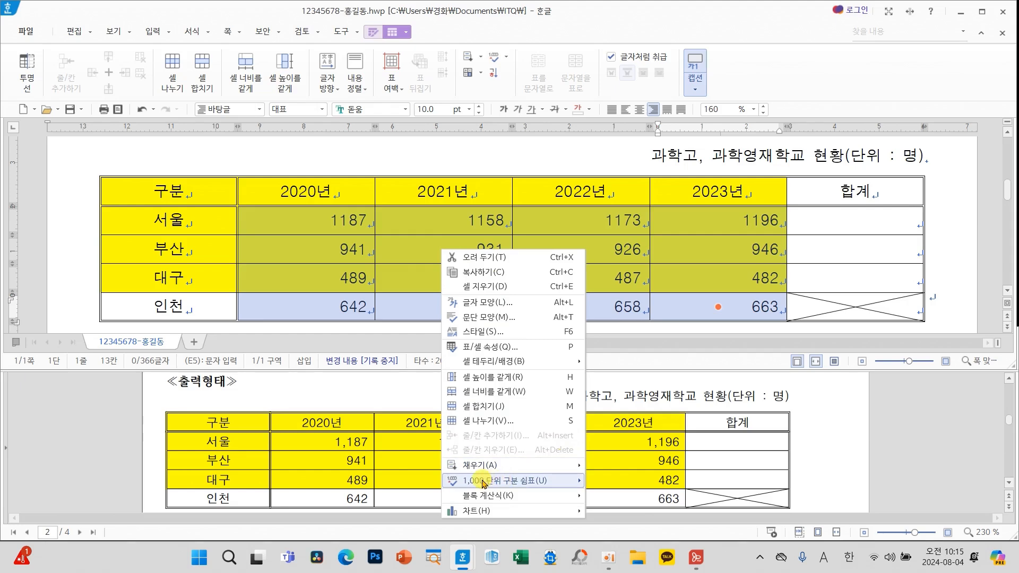
mouse_move(497, 485)
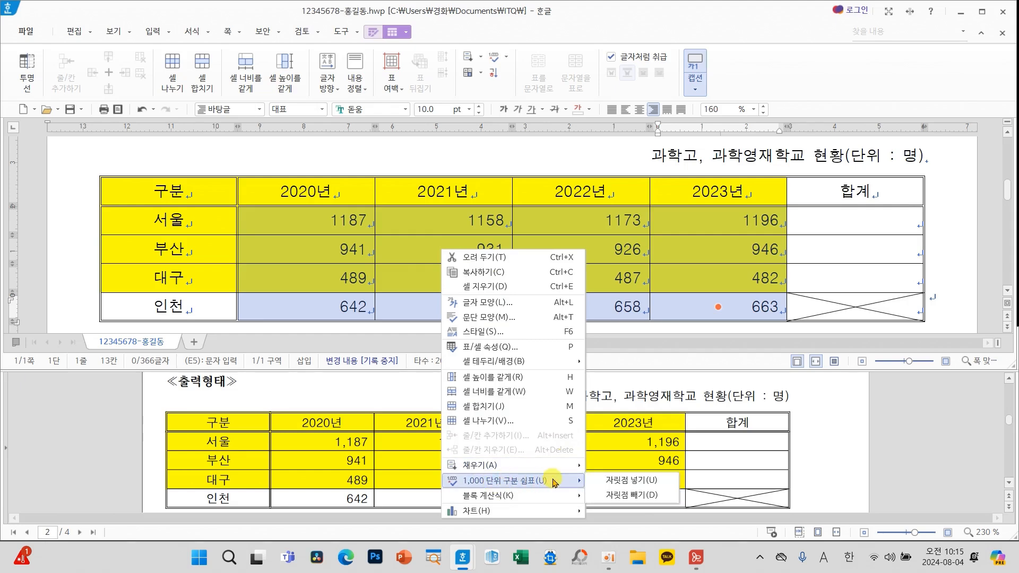
left_click(618, 482)
left_click(560, 245)
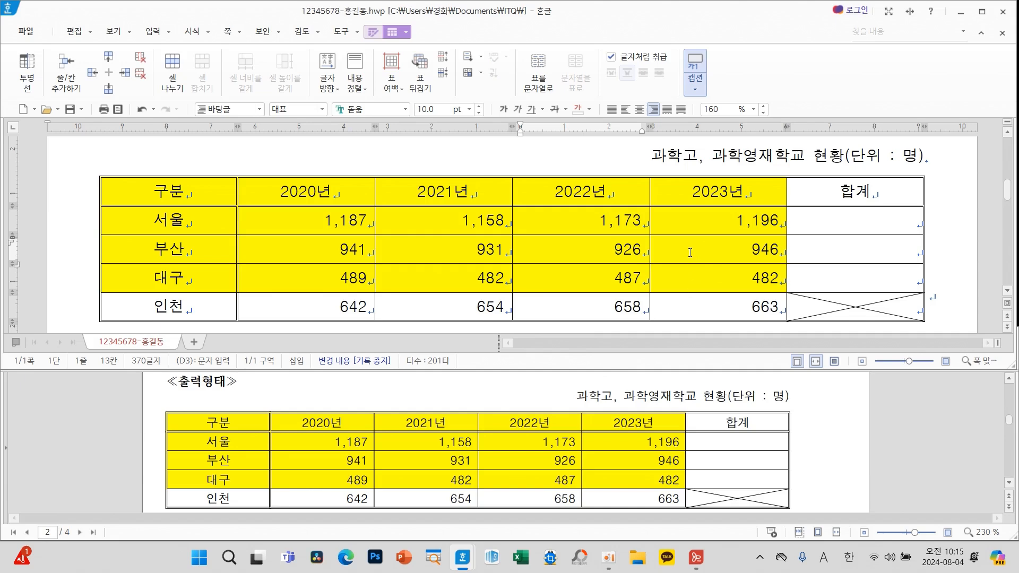
Calculate the 합계 cells for 서울, 부산 and 대구 with a block sum of each row's yearly figures
left_click_drag(789, 207, 918, 288)
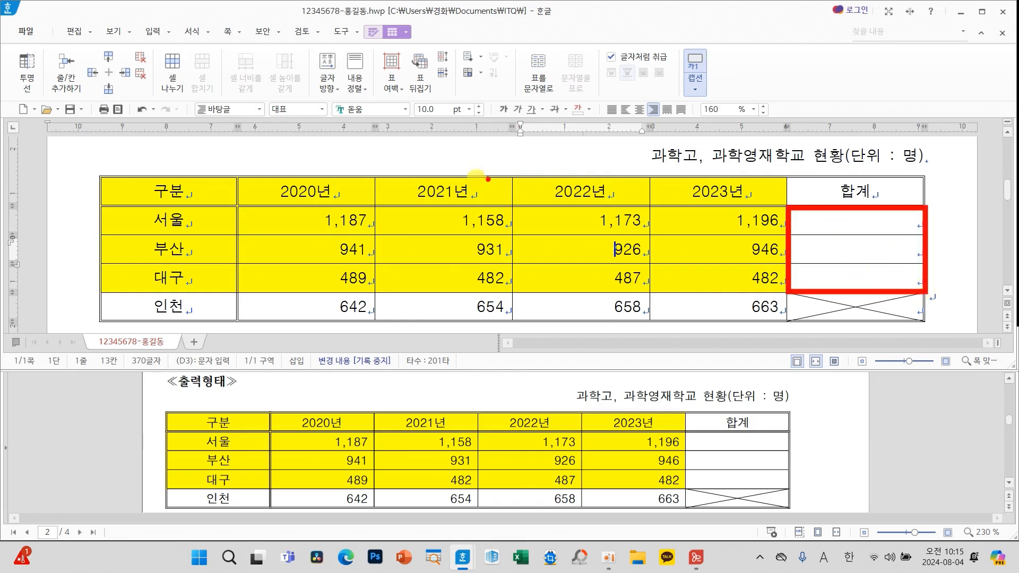
key("Escape")
mouse_move(348, 224)
left_mouse_down()
mouse_move(615, 249)
mouse_move(715, 276)
mouse_move(812, 273)
left_mouse_up()
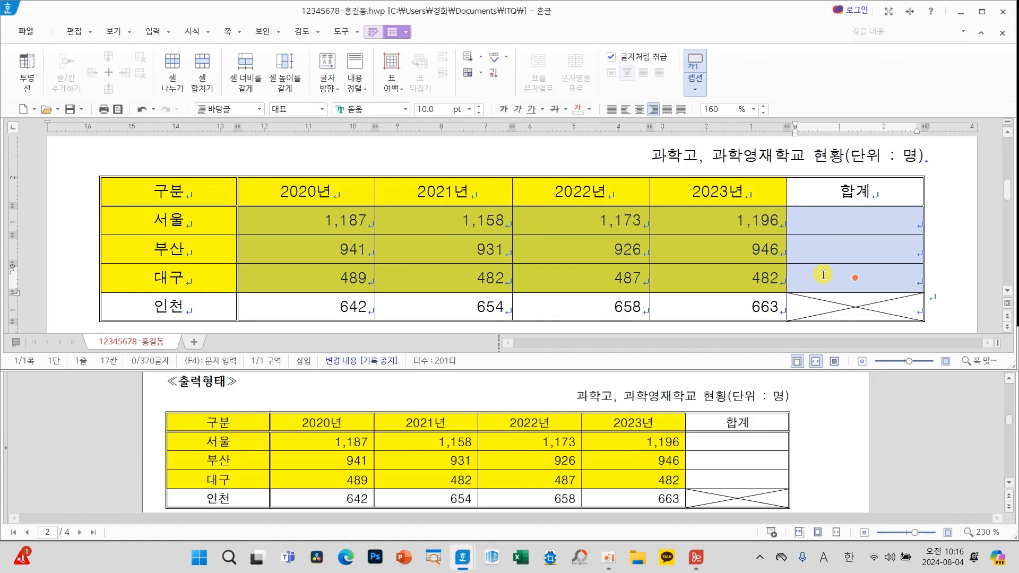
right_click(561, 243)
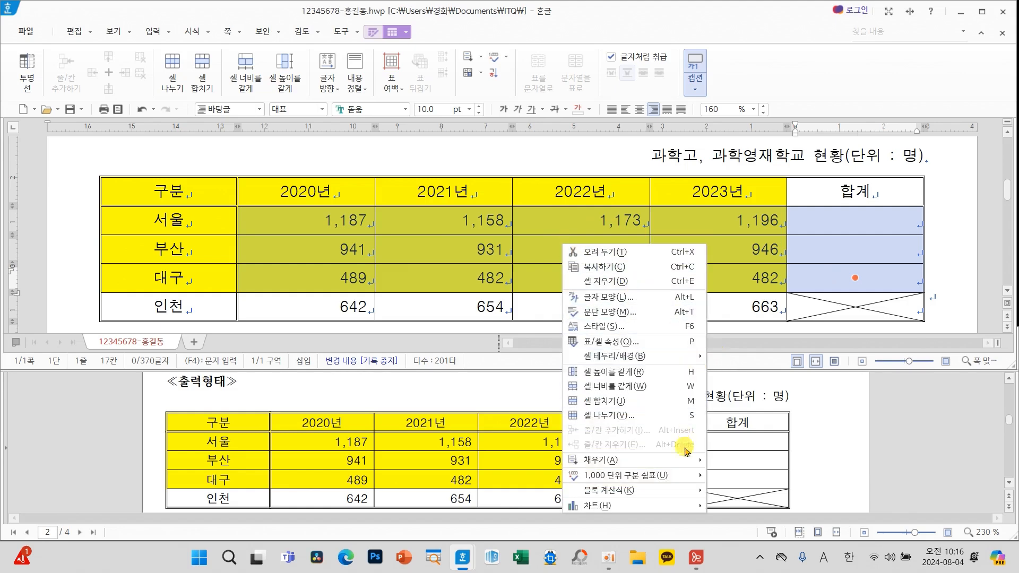
mouse_move(617, 493)
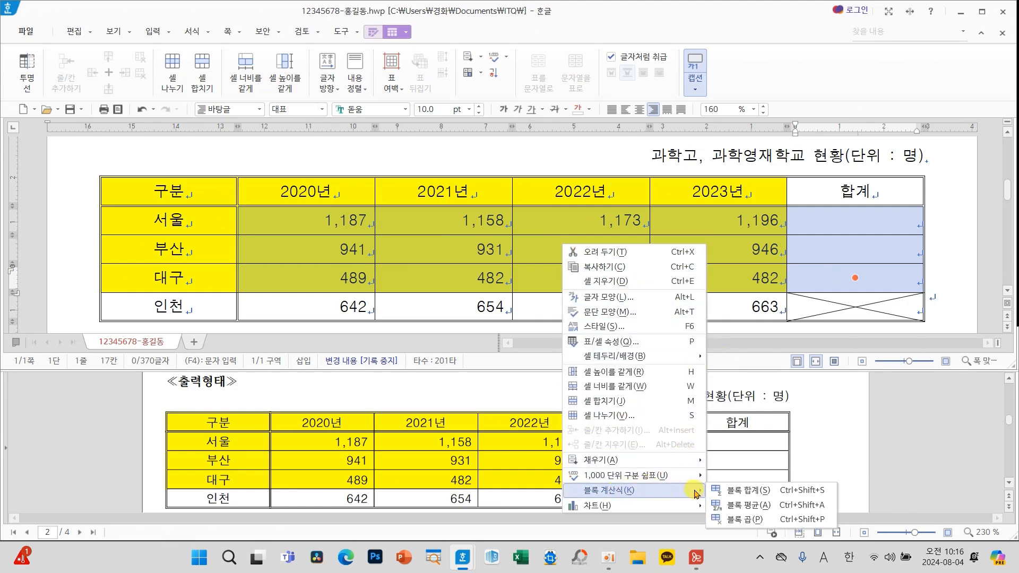
left_click(735, 492)
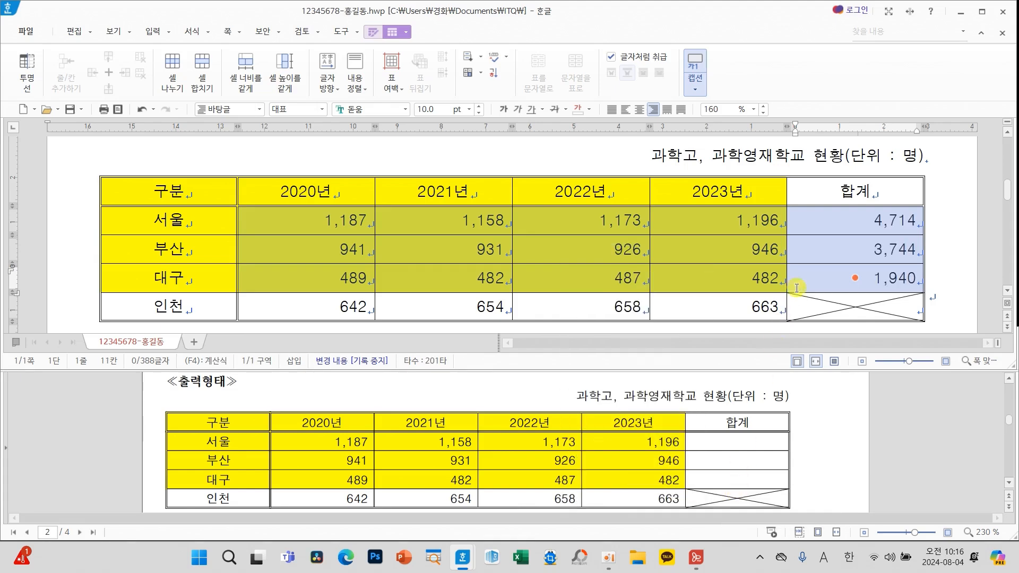
left_click(825, 249)
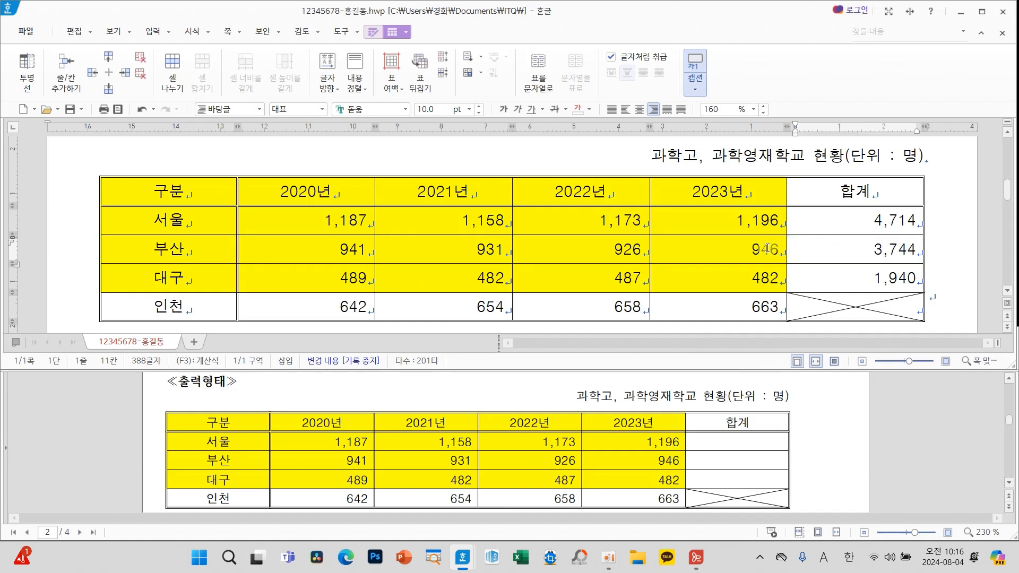
scroll(687, 274, "up", 1)
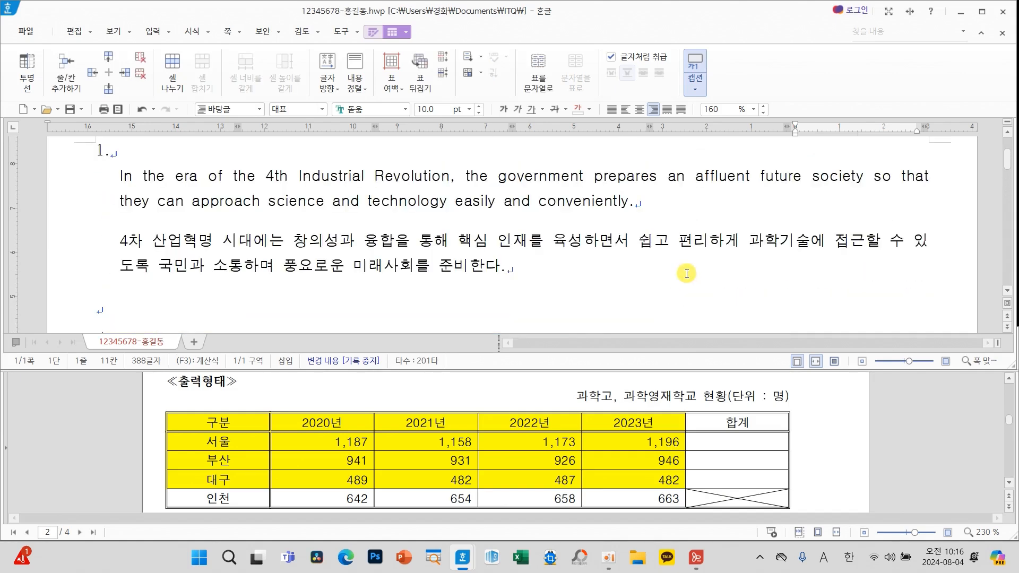
scroll(686, 274, "down", 4)
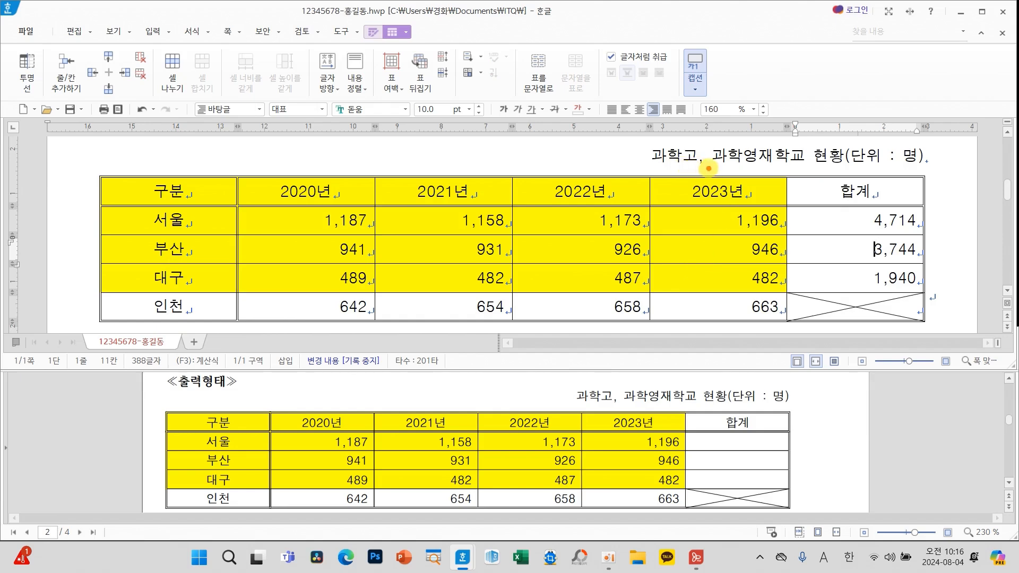
mouse_move(703, 174)
left_mouse_down()
mouse_move(663, 133)
mouse_move(708, 171)
left_mouse_up()
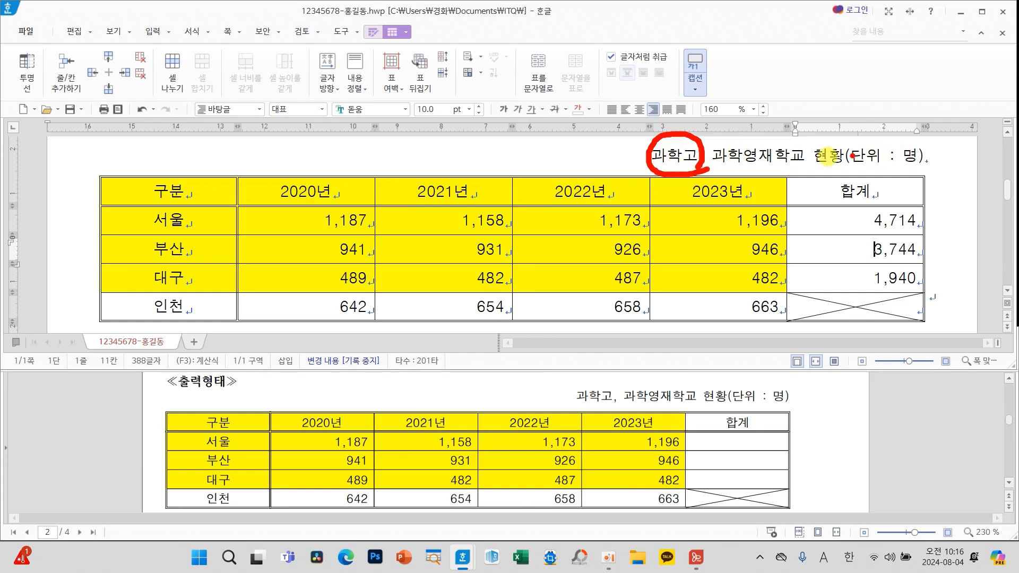
mouse_move(652, 169)
left_mouse_down()
mouse_move(476, 171)
mouse_move(374, 128)
mouse_move(391, 118)
mouse_move(337, 101)
mouse_move(386, 112)
left_mouse_up()
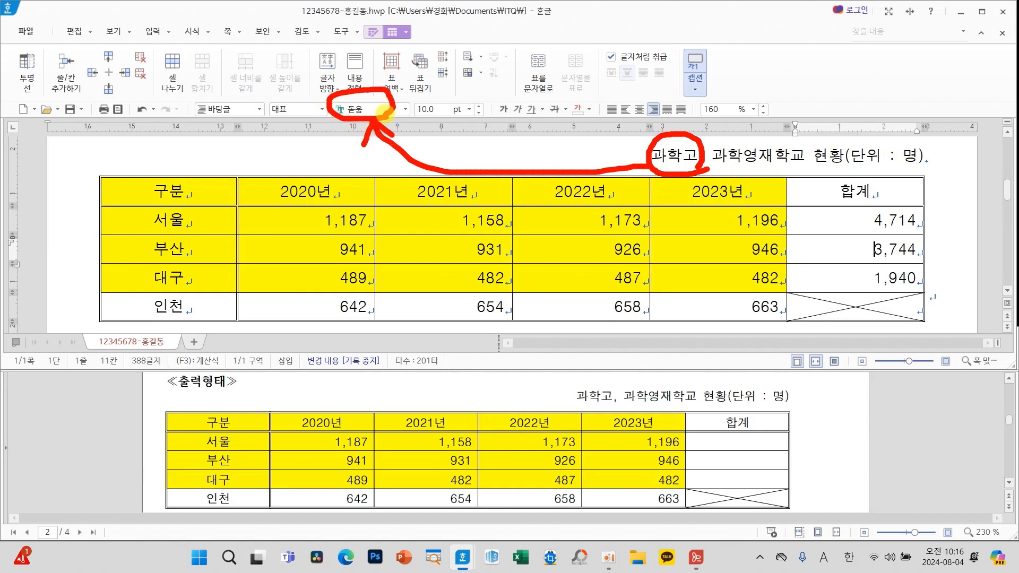
Place the cursor after the table, outside its cells, and save the document
mouse_move(866, 211)
left_mouse_down()
mouse_move(834, 288)
mouse_move(833, 208)
left_mouse_up()
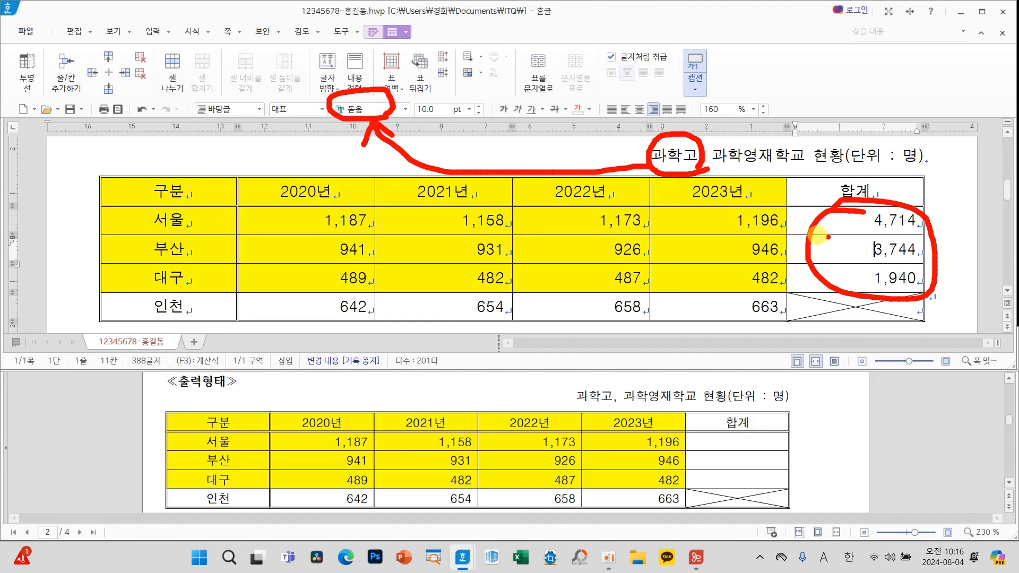
key("Escape")
left_click(933, 297)
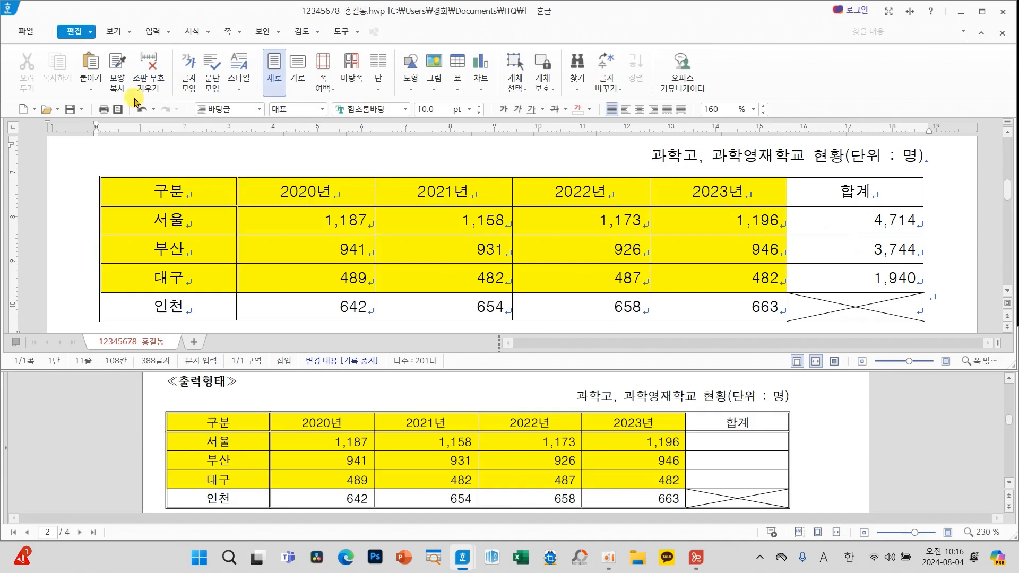
left_click(72, 110)
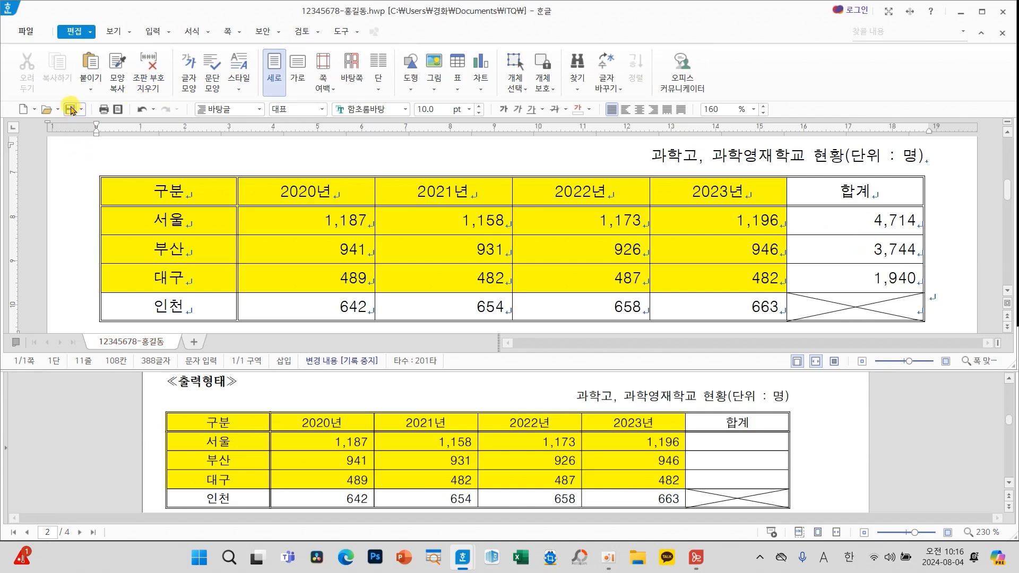
Insert a clustered column chart from the table's 구분 to 2023년 columns, covering the header and the 서울, 부산 and 대구 rows
scroll(484, 441, "down", 5)
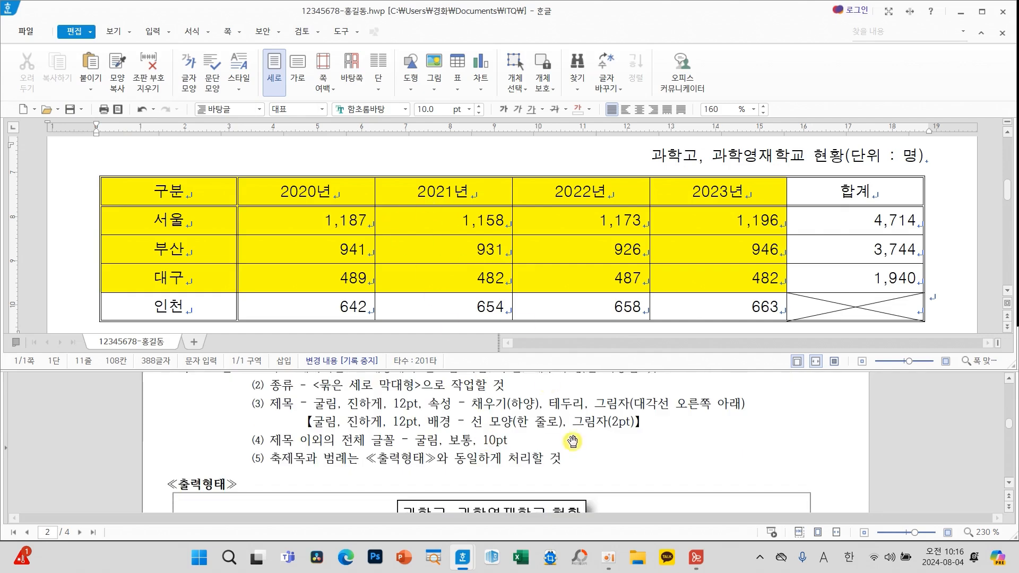
scroll(572, 442, "down", 3)
scroll(620, 443, "down", 2)
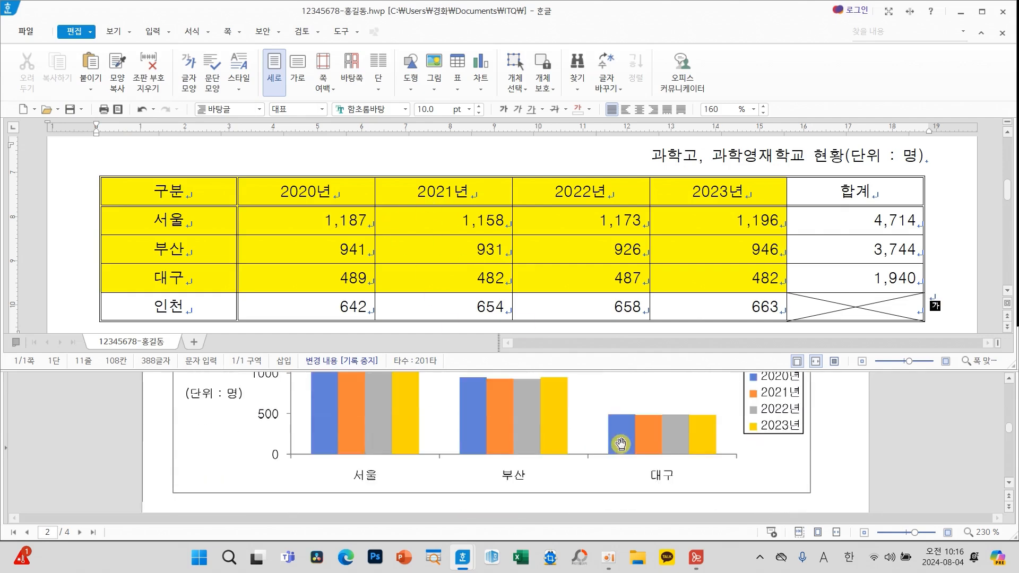
scroll(621, 445, "up", 2)
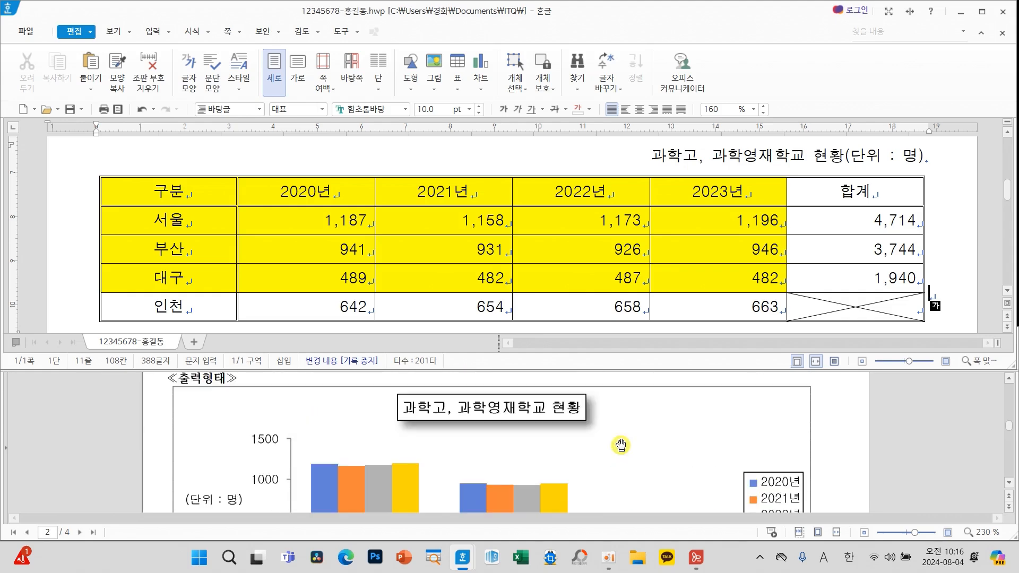
scroll(621, 444, "up", 4)
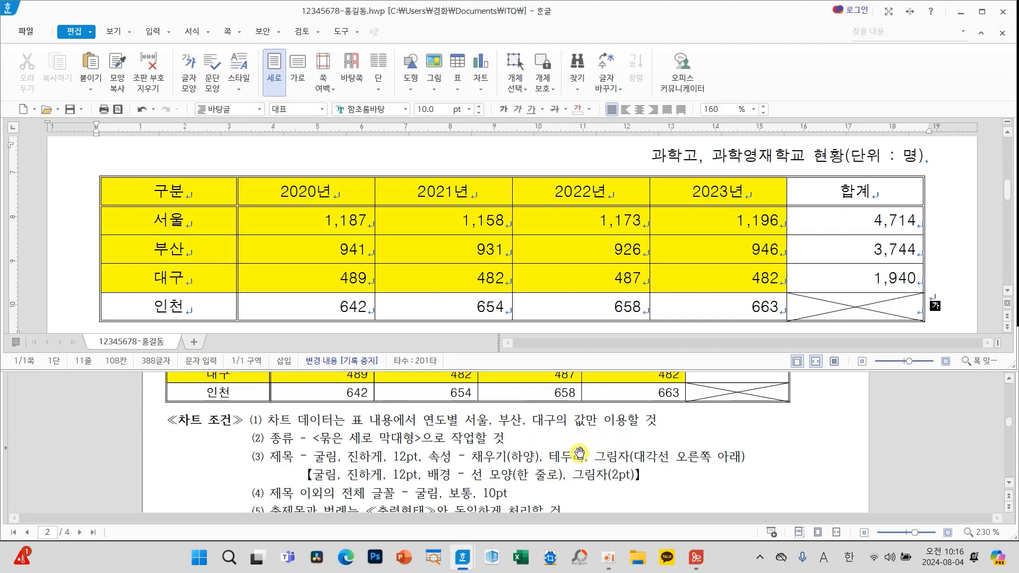
left_click_drag(187, 193, 681, 276)
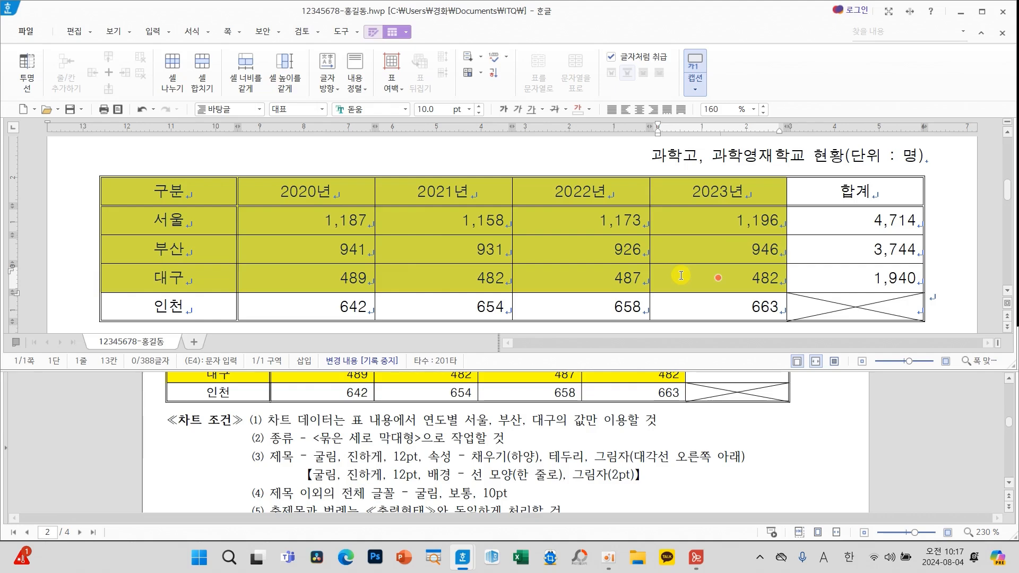
left_click(153, 32)
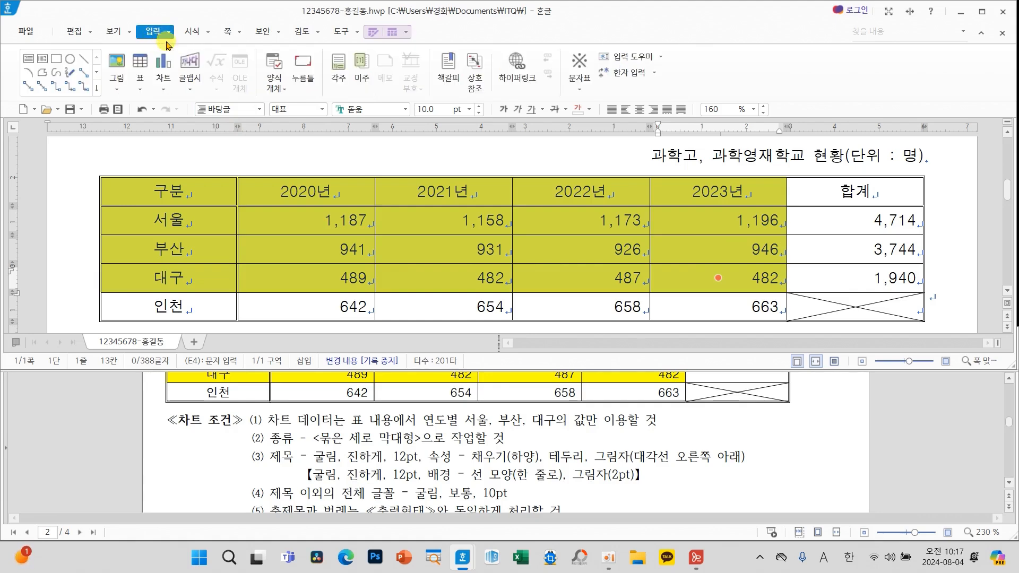
left_click(163, 80)
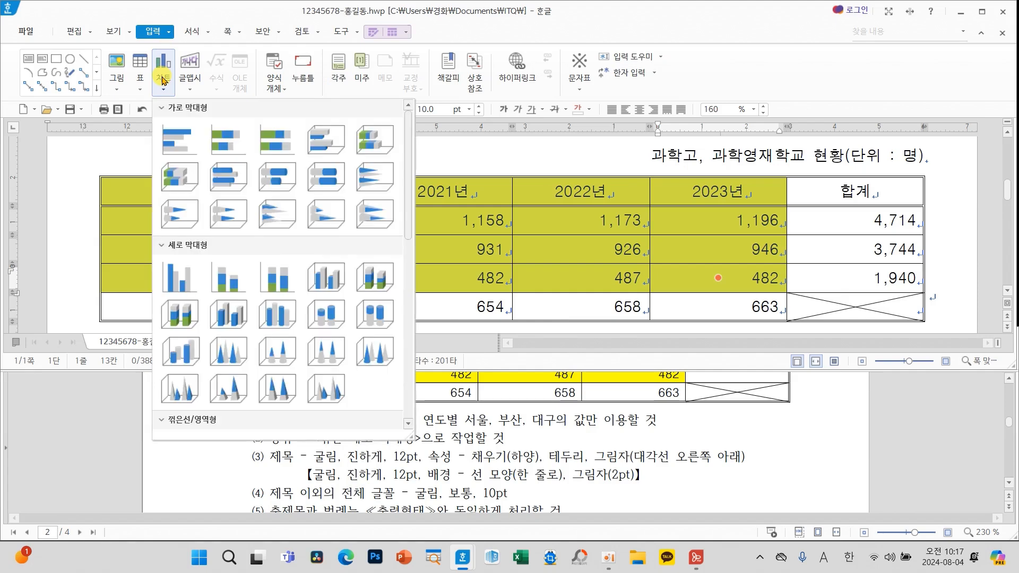
left_click(443, 156)
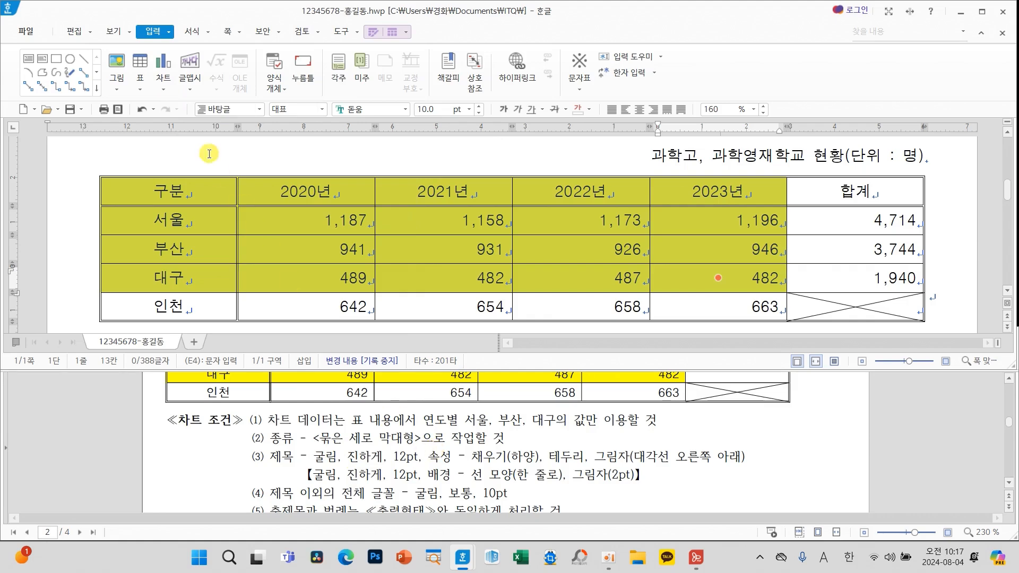
left_click(165, 84)
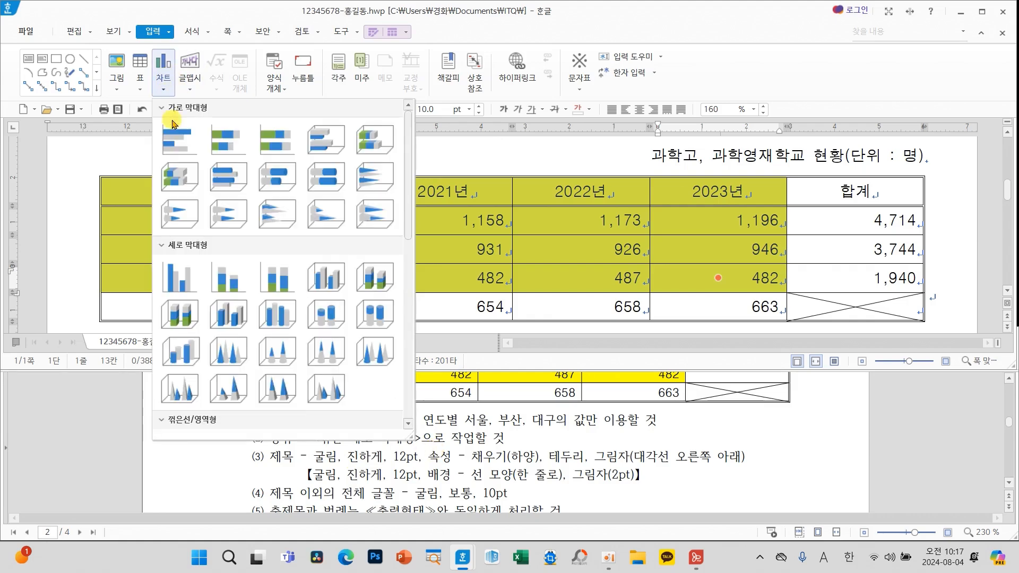
left_click(187, 281)
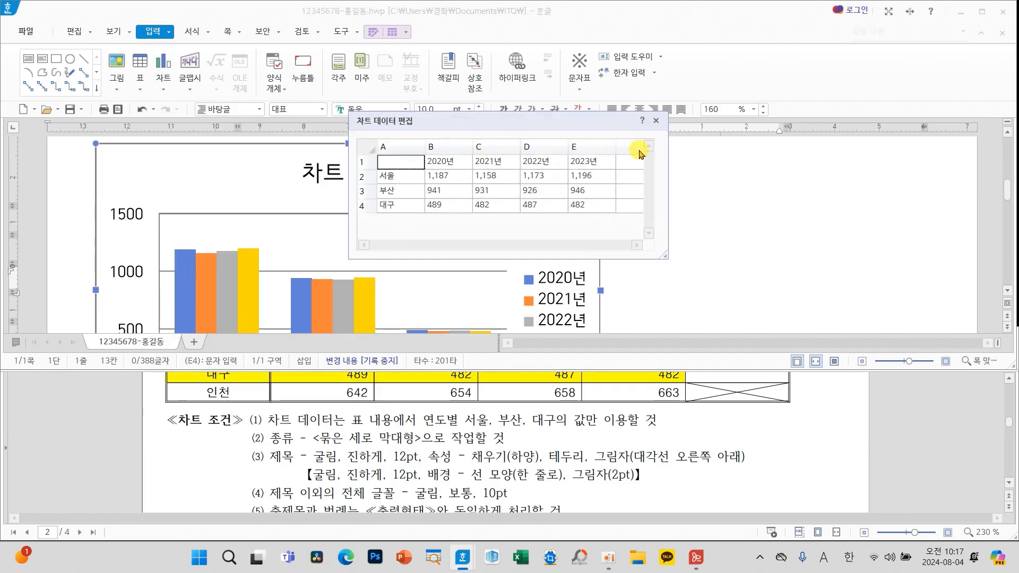
left_click(657, 123)
Set the new chart to be treated as a character (글자처럼 취급), placing it below the table
scroll(652, 223, "down", 10)
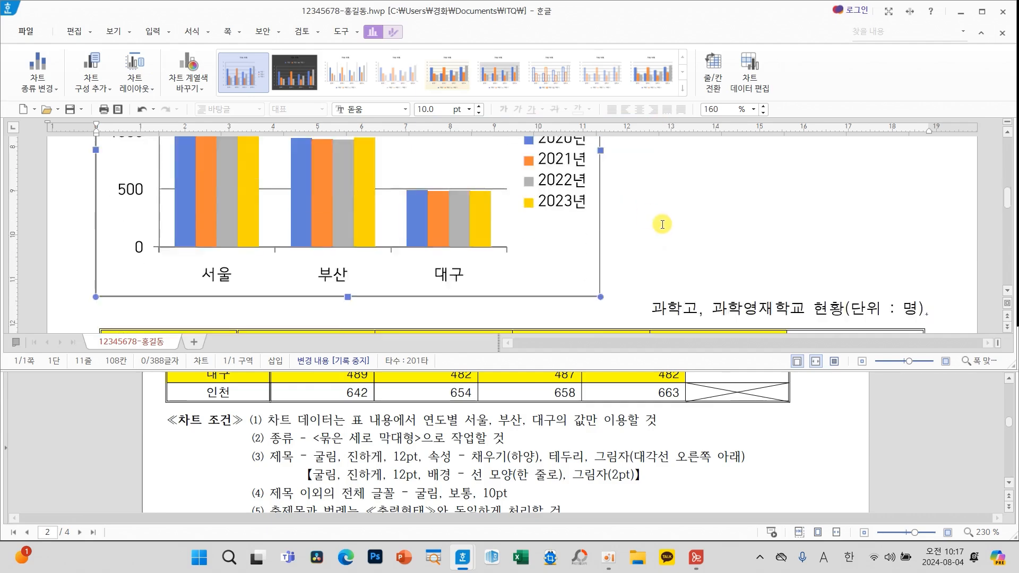
scroll(632, 263, "up", 8)
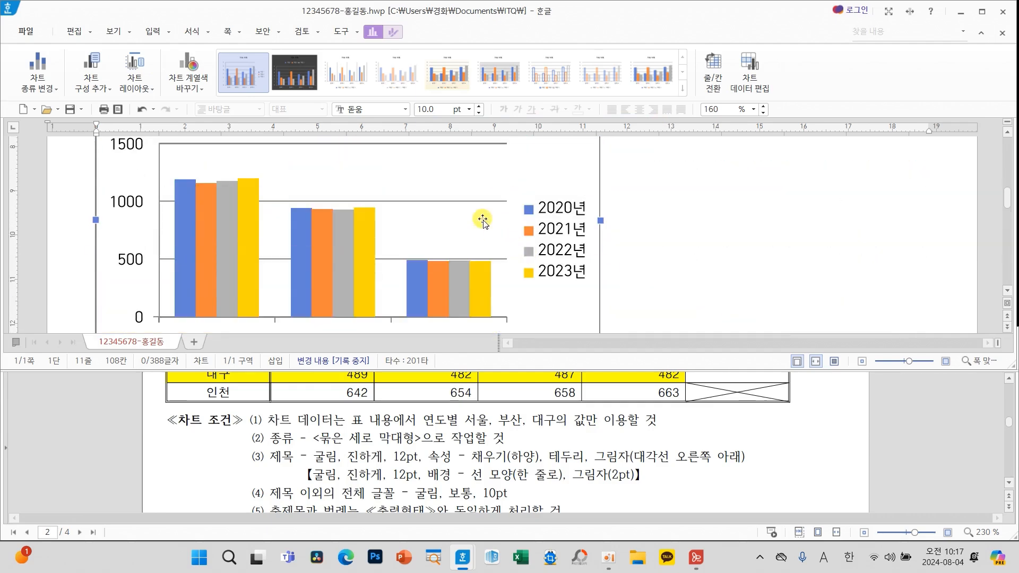
left_click(397, 30)
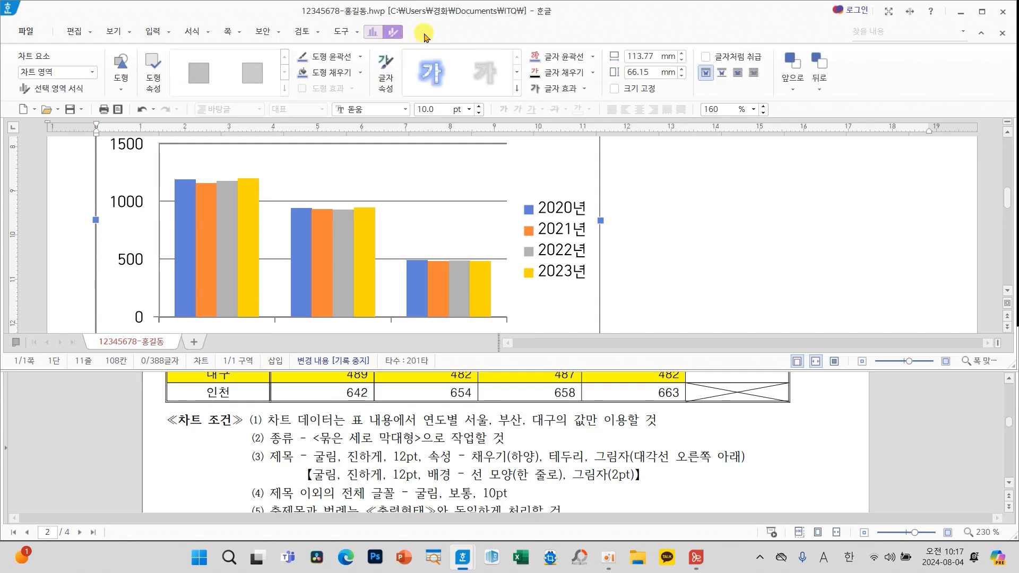
left_click(720, 60)
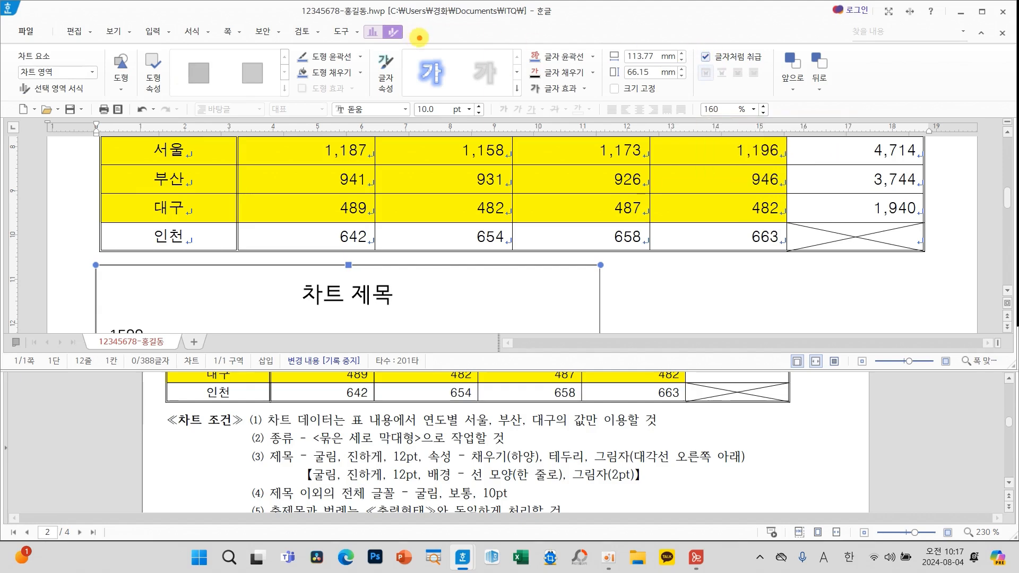
mouse_move(419, 24)
left_mouse_down()
mouse_move(385, 38)
mouse_move(420, 27)
mouse_move(443, 63)
left_mouse_up()
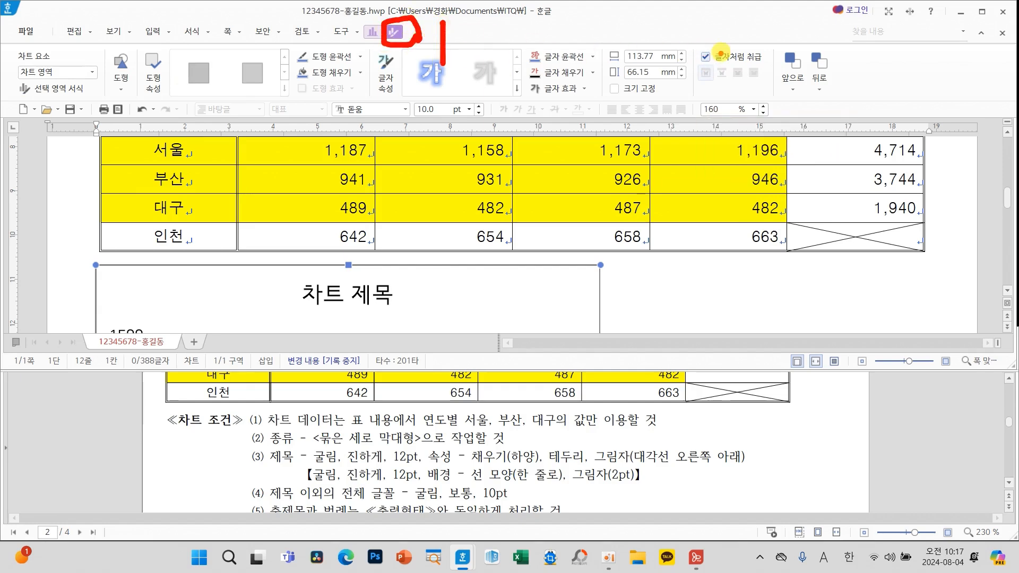
mouse_move(793, 49)
left_mouse_down()
mouse_move(738, 75)
mouse_move(777, 50)
left_mouse_up()
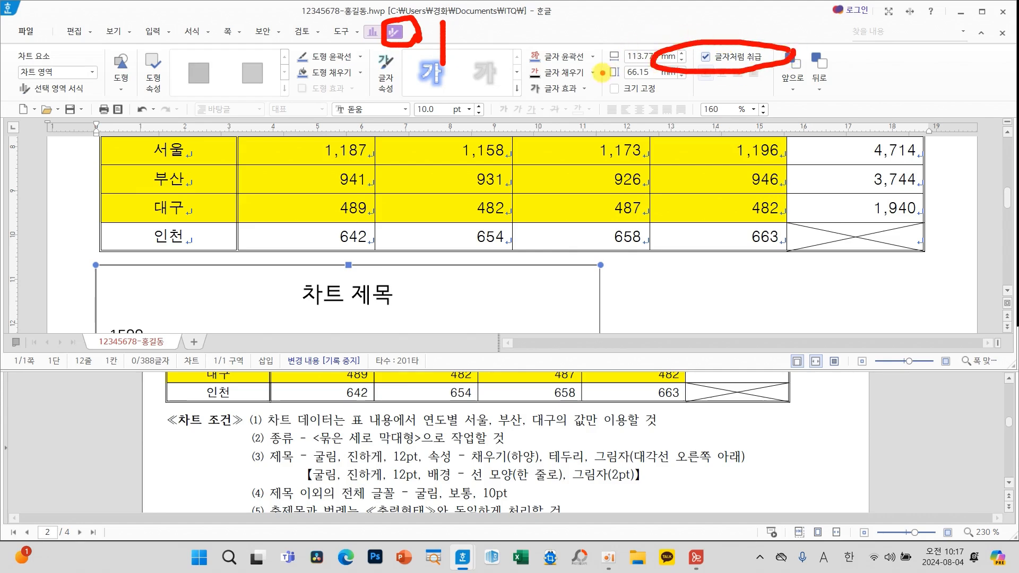
mouse_move(602, 57)
left_mouse_down()
mouse_move(598, 85)
mouse_move(634, 86)
left_mouse_up()
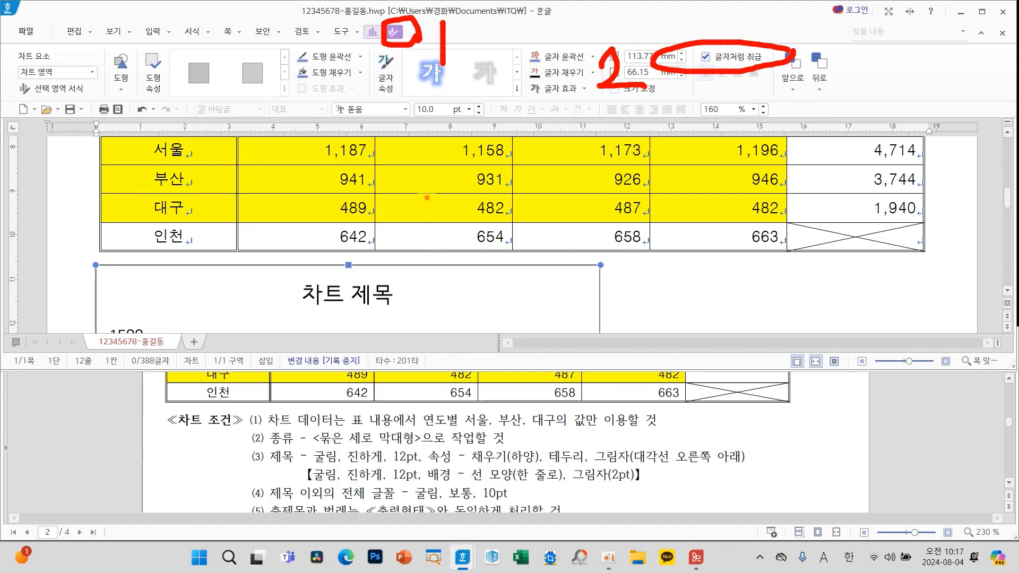
key("Escape")
Widen the chart to about 187 mm so its right edge lines up with the table above
scroll(535, 224, "down", 2)
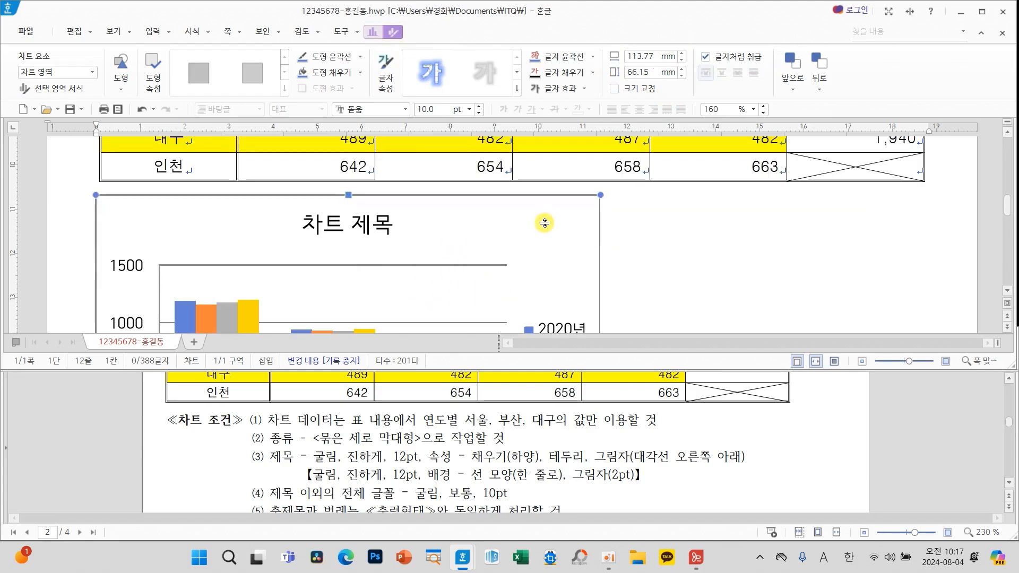
left_click_drag(601, 273, 919, 274)
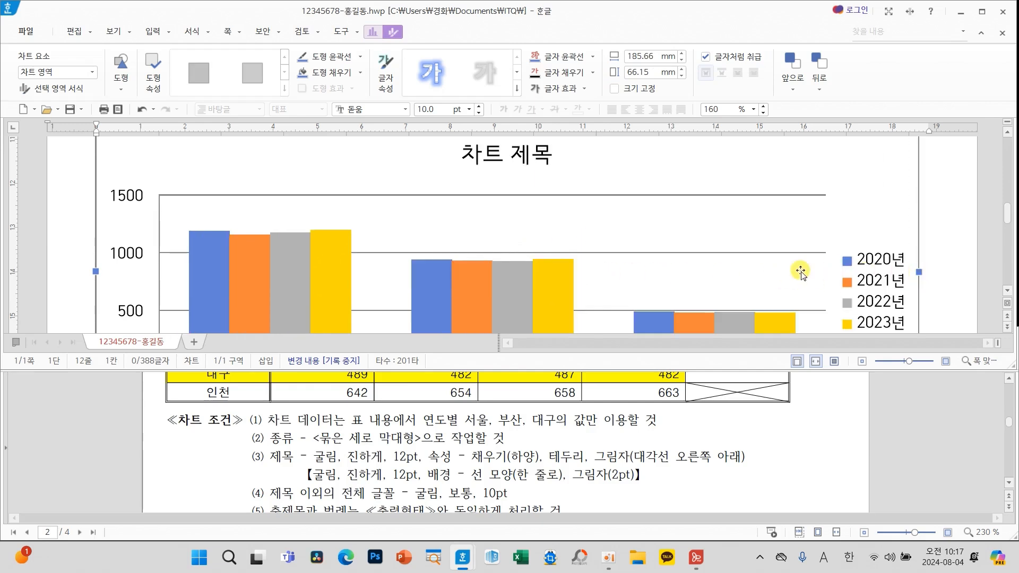
scroll(800, 272, "up", 2)
scroll(801, 271, "down", 2)
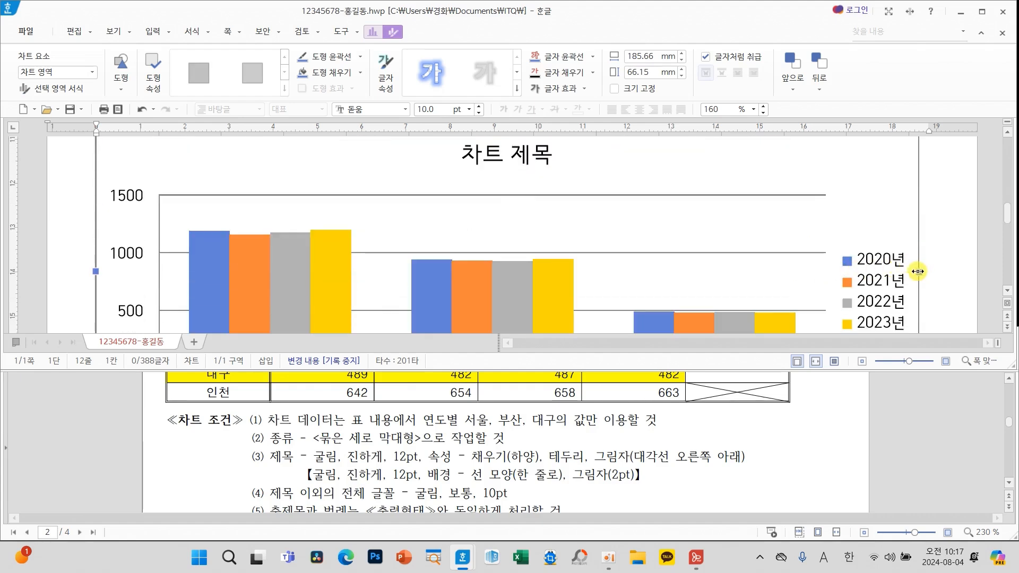
left_click_drag(920, 272, 923, 273)
scroll(785, 260, "up", 2)
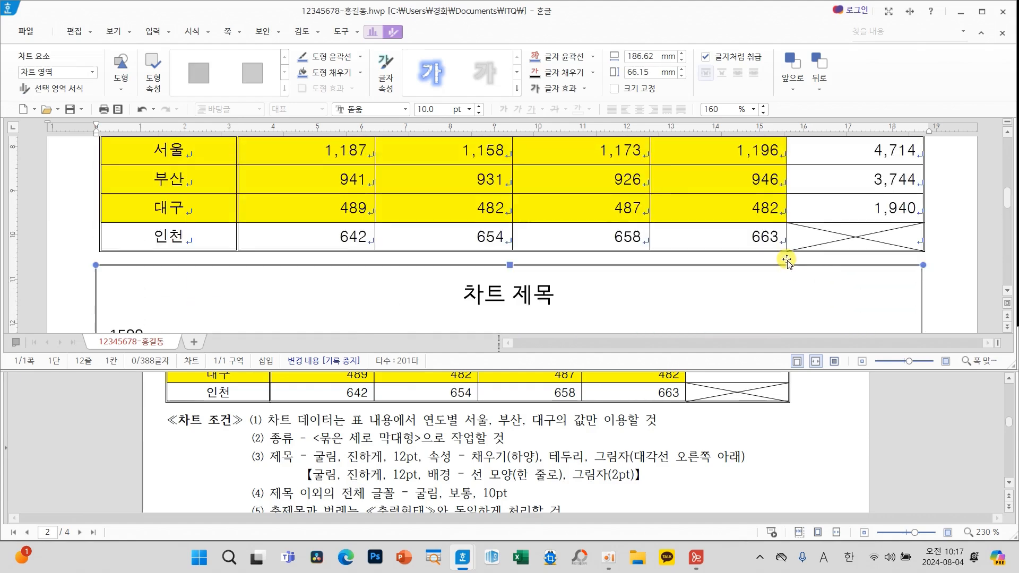
Extend the document window's lower edge downward to give the chart more viewing room above the exam sheet
scroll(849, 276, "down", 1)
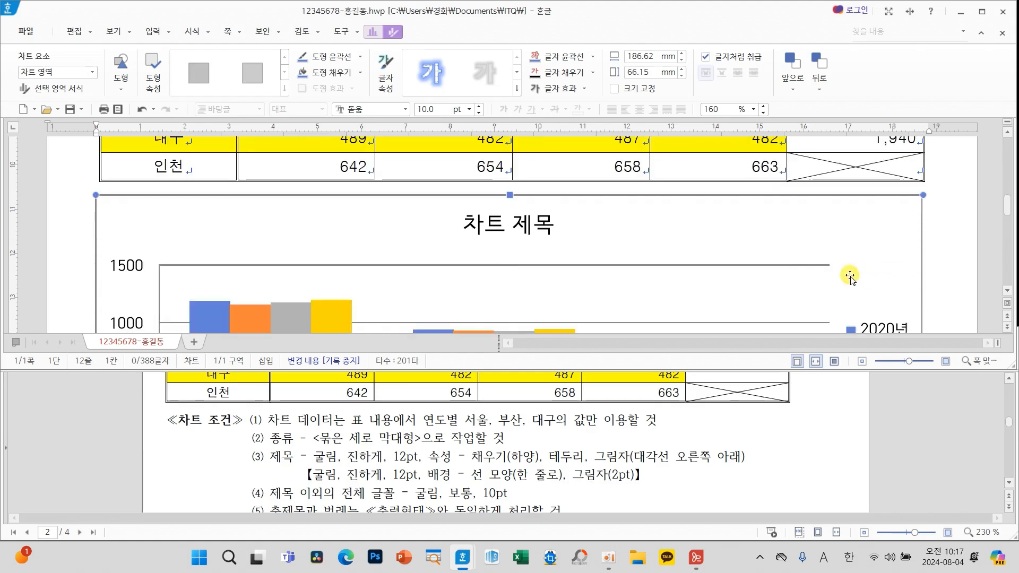
scroll(850, 275, "down", 4)
scroll(849, 276, "up", 6)
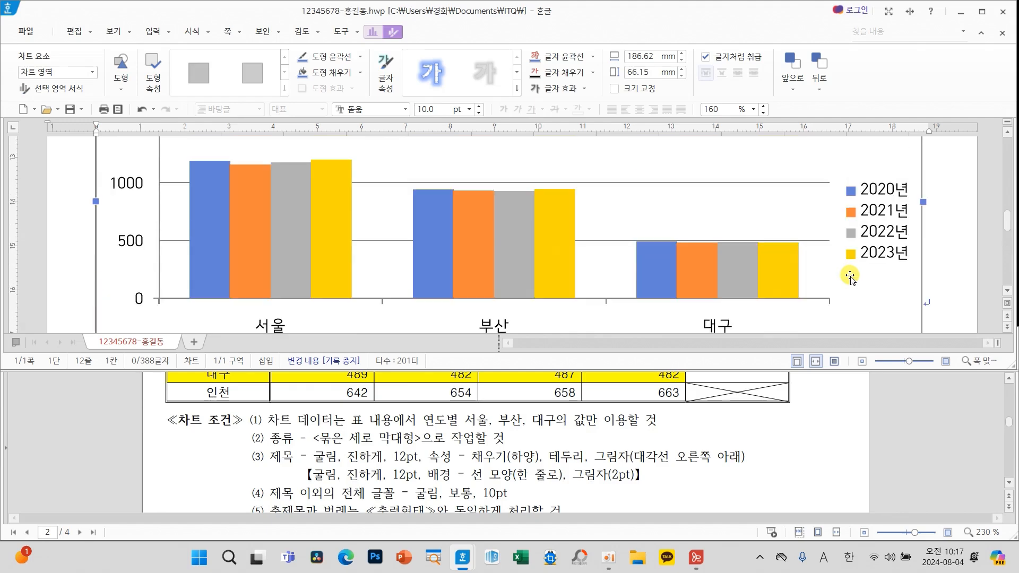
scroll(850, 276, "down", 2)
scroll(850, 276, "down", 1)
scroll(849, 276, "down", 1)
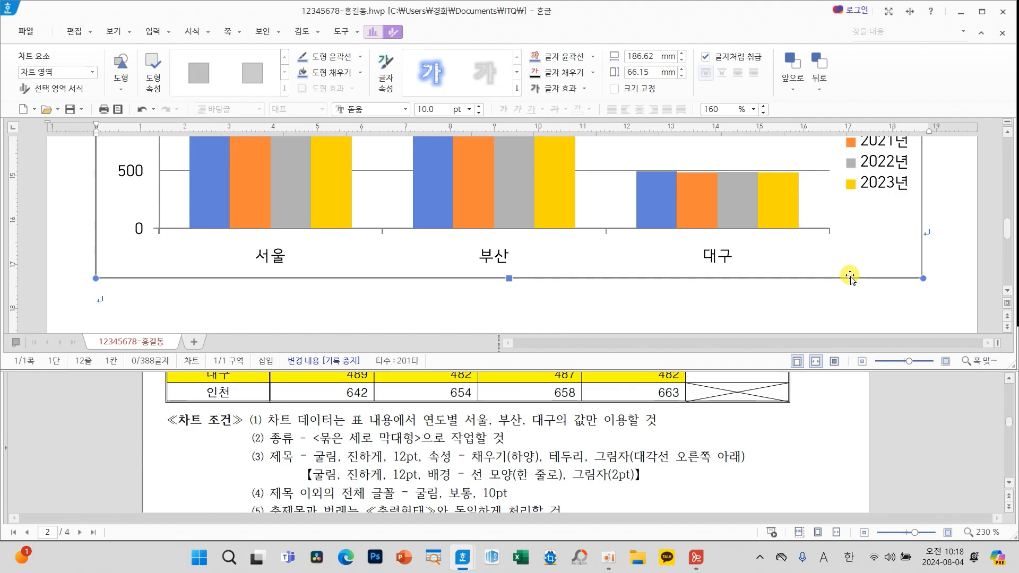
left_click_drag(820, 367, 819, 402)
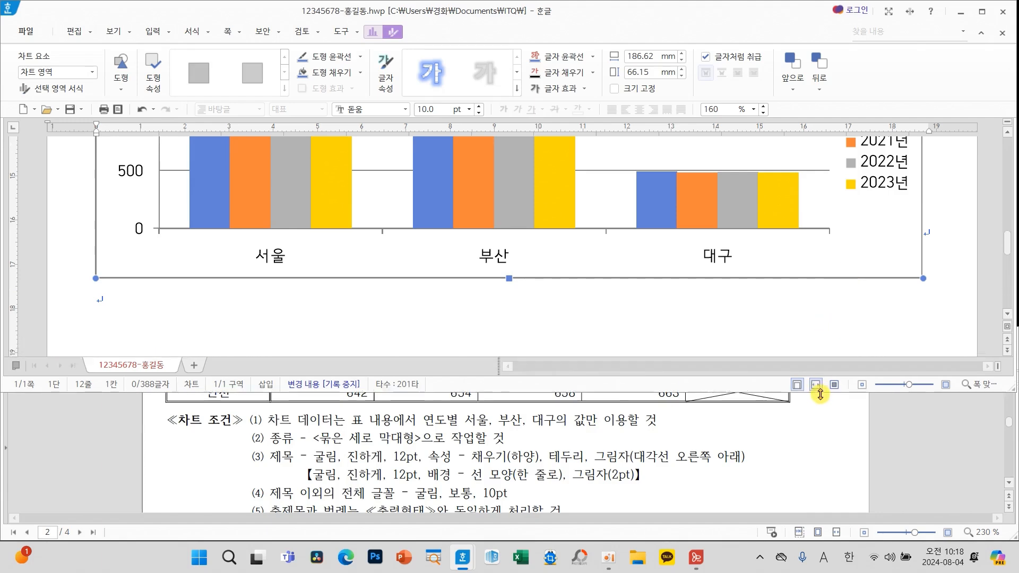
scroll(822, 335, "up", 1)
scroll(823, 335, "up", 2)
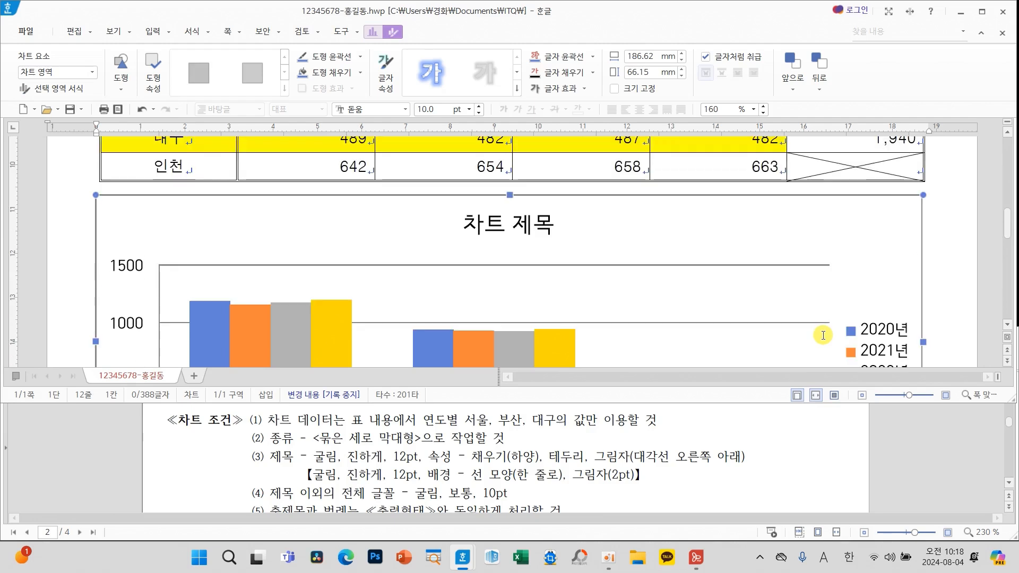
Remove the primary major horizontal gridlines (기본 주 가로) from the chart to match the sample output
scroll(745, 456, "down", 5)
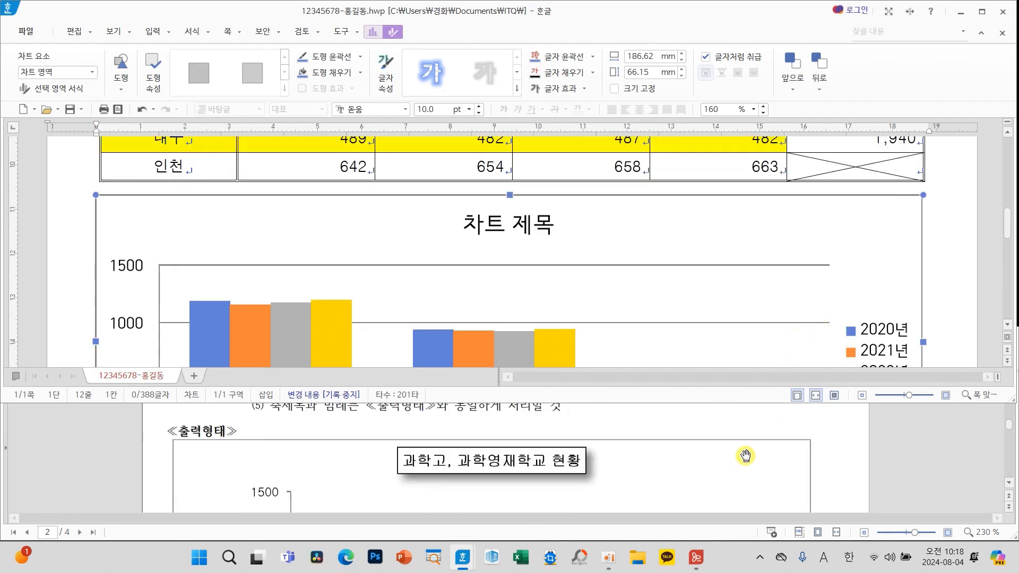
scroll(594, 308, "down", 2)
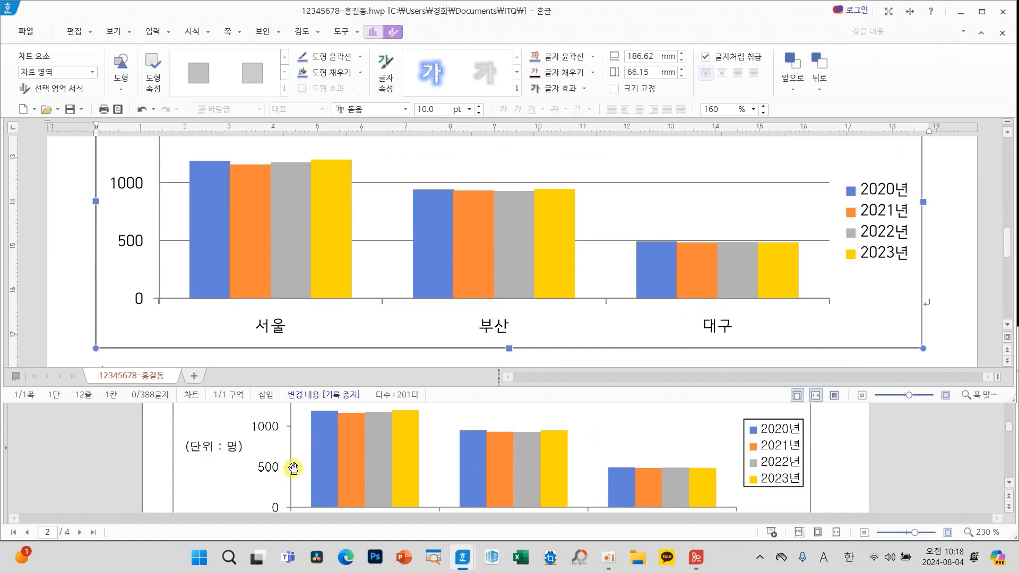
mouse_move(249, 467)
left_mouse_down()
mouse_move(237, 468)
mouse_move(197, 421)
mouse_move(242, 466)
left_mouse_up()
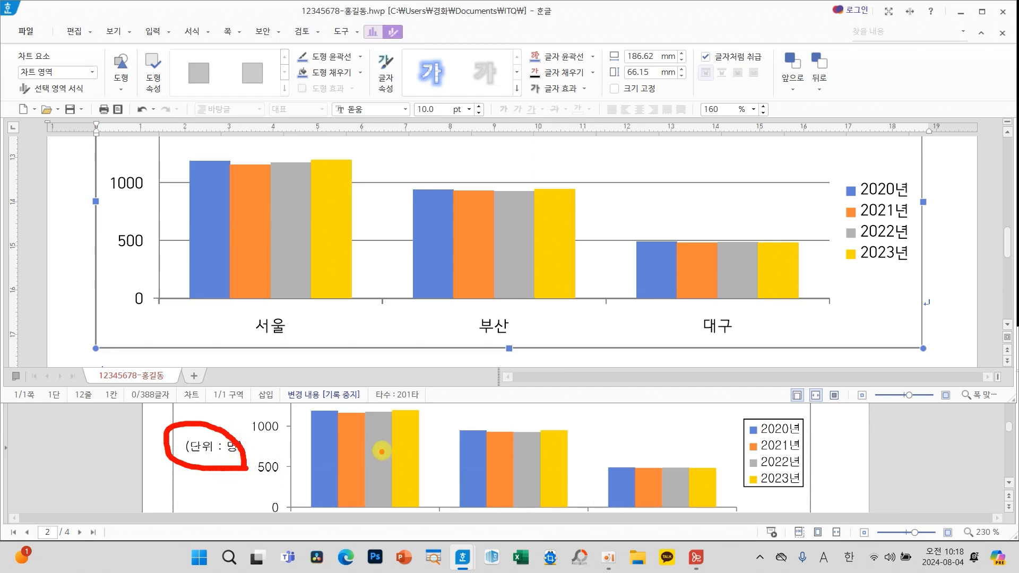
key("Escape")
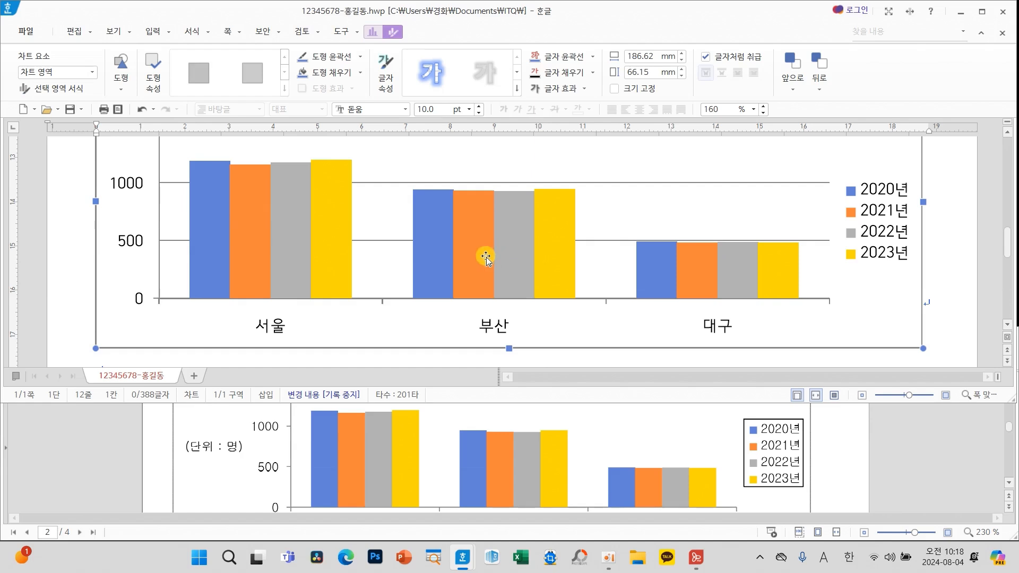
left_click(370, 36)
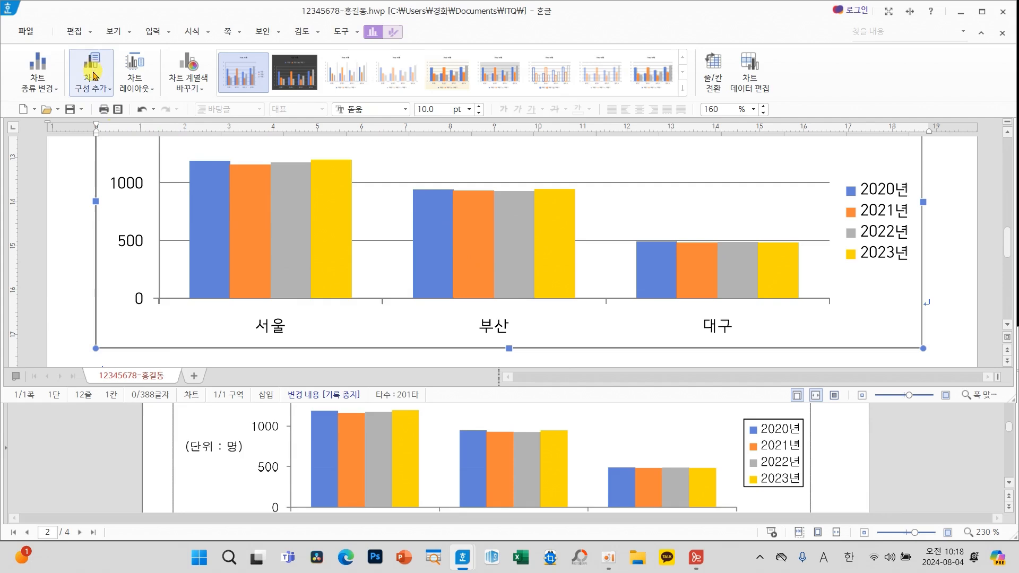
left_click(97, 89)
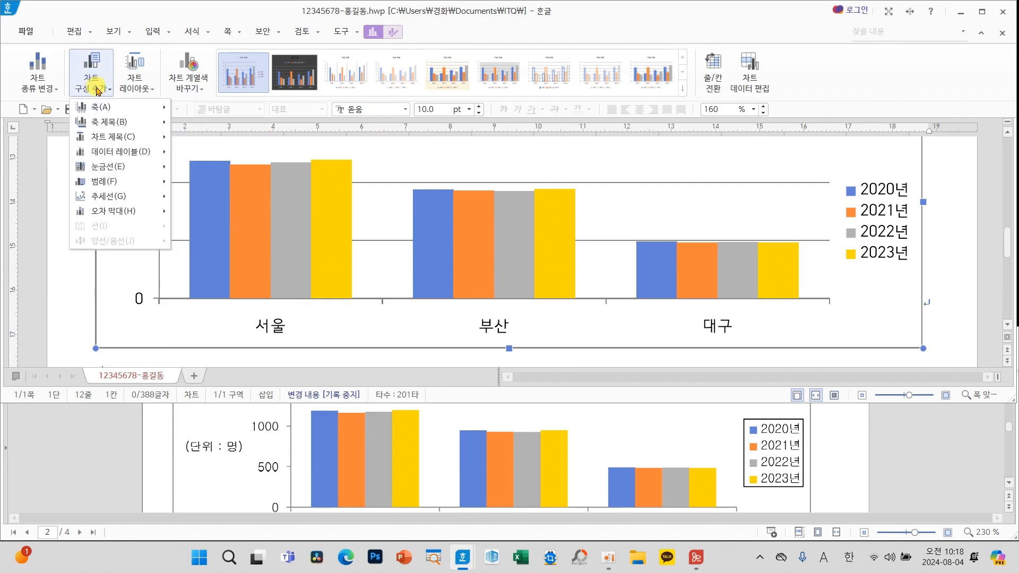
mouse_move(124, 167)
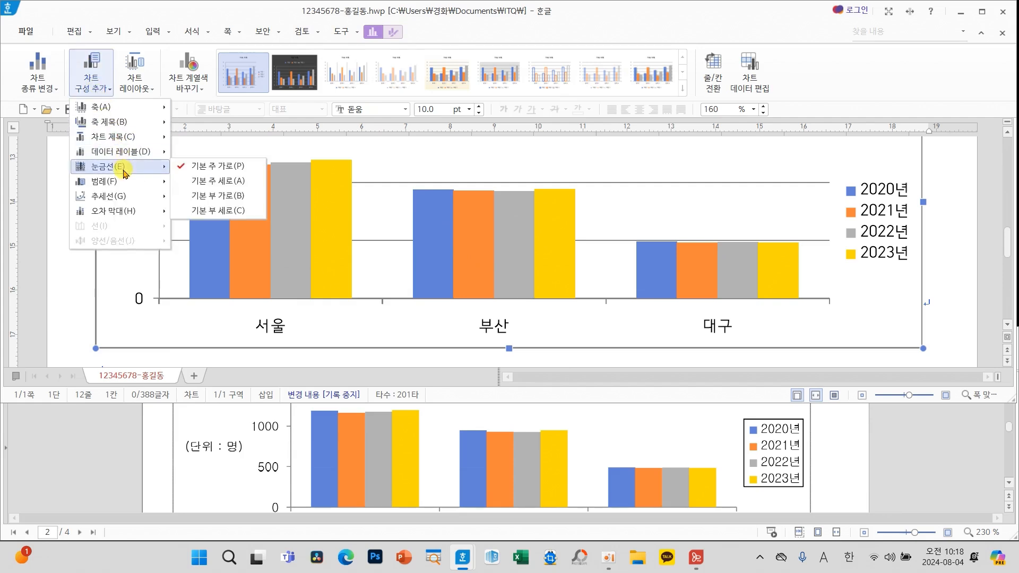
left_click(208, 166)
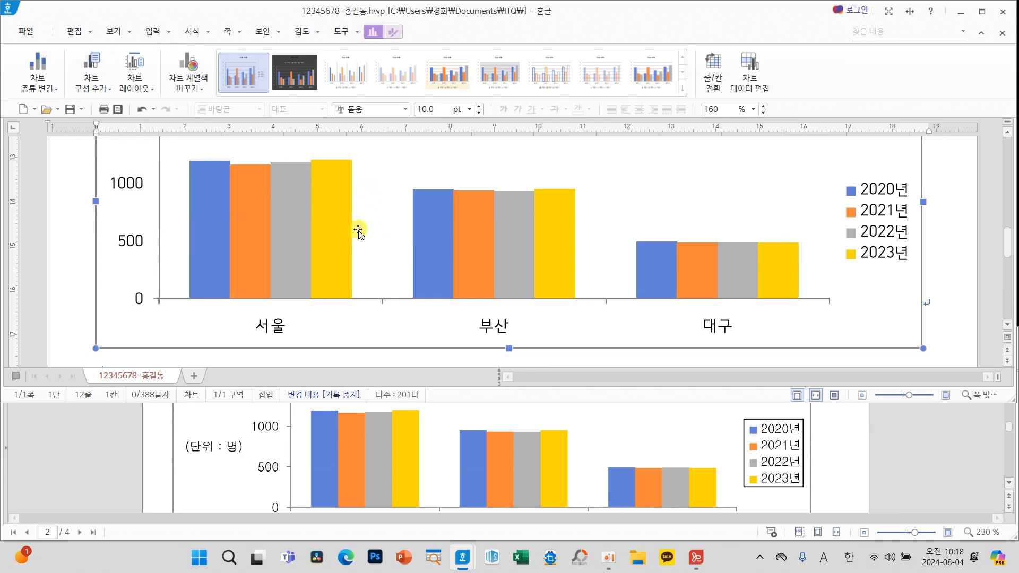
Add a primary vertical axis title (기본 세로) to the chart
left_click(85, 90)
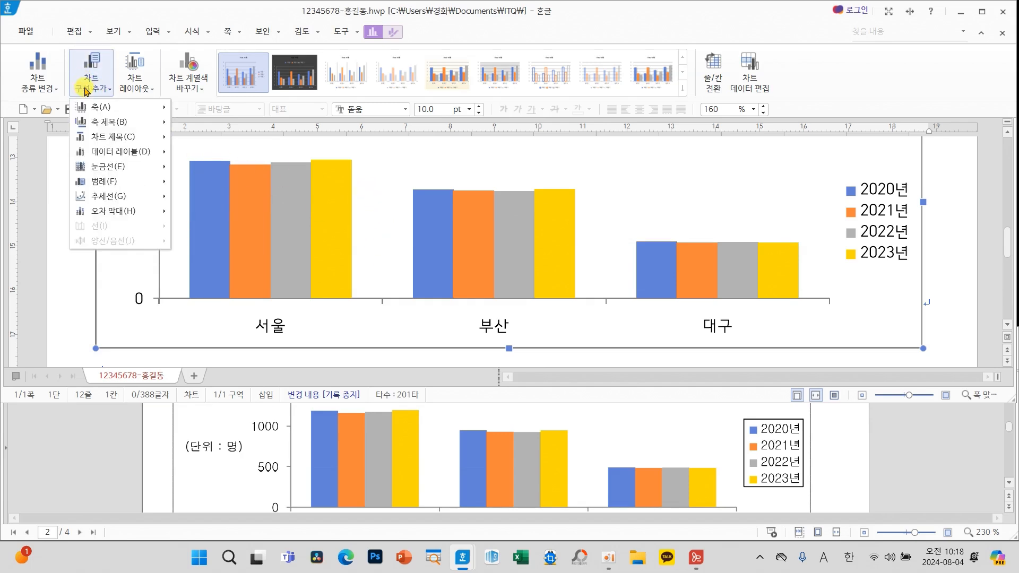
mouse_move(146, 130)
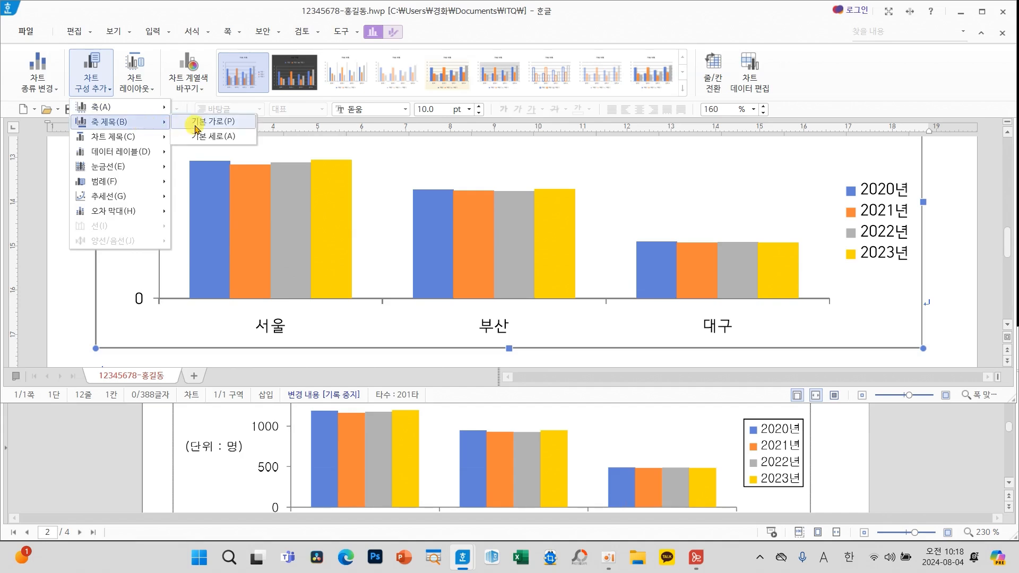
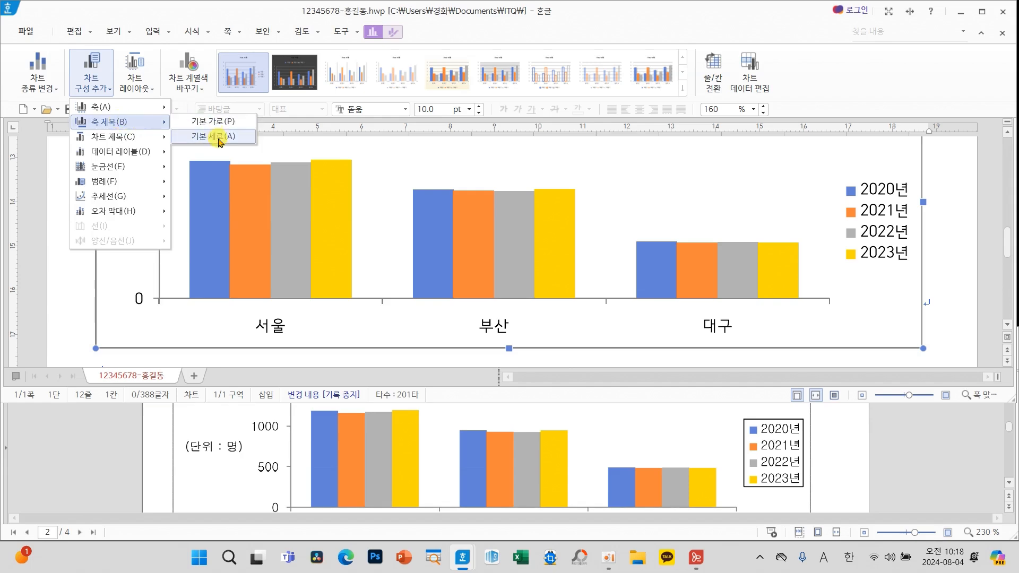
left_click(219, 138)
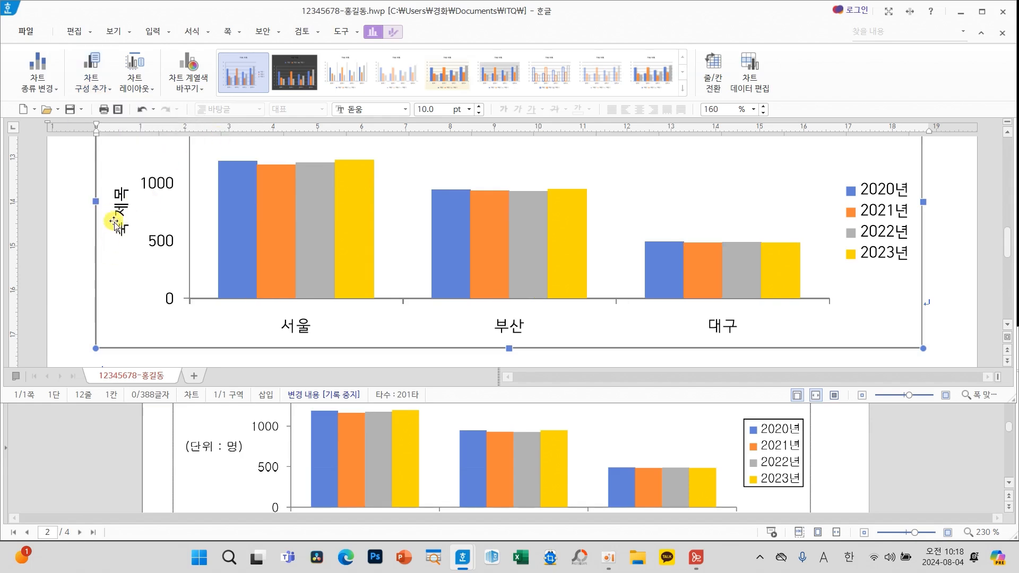
left_click_drag(117, 218, 116, 225)
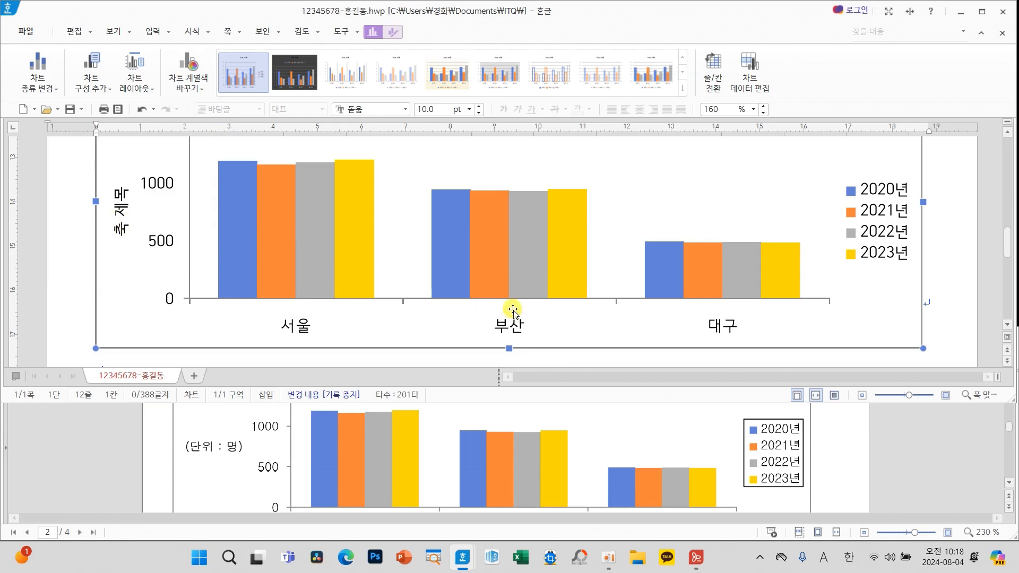
Compare the whole chart with the sample output and review the title formatting requirements in the exam's chart conditions (차트 조건)
scroll(533, 312, "up", 4)
scroll(535, 314, "down", 4)
scroll(535, 314, "down", 1)
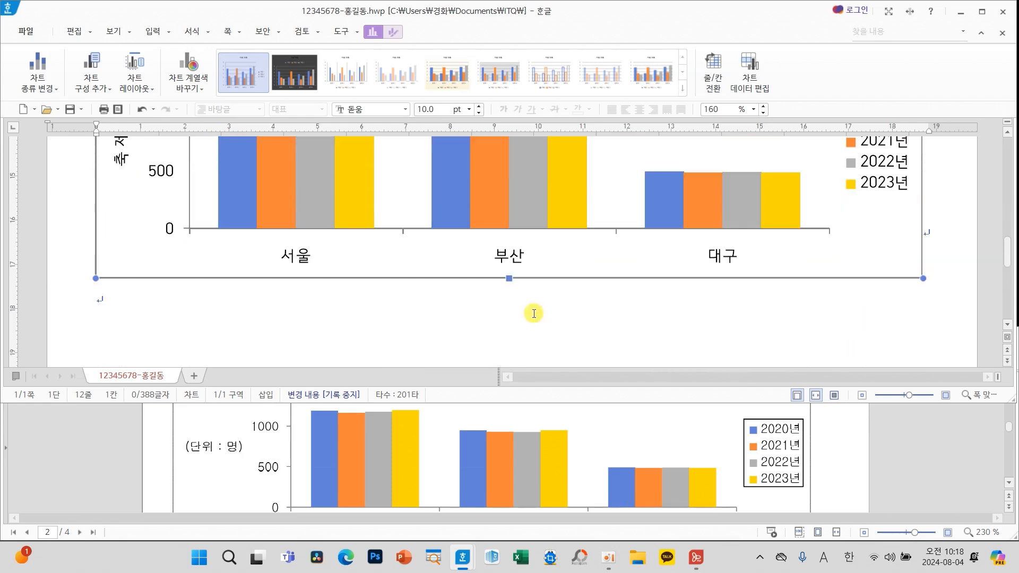
scroll(533, 313, "up", 3)
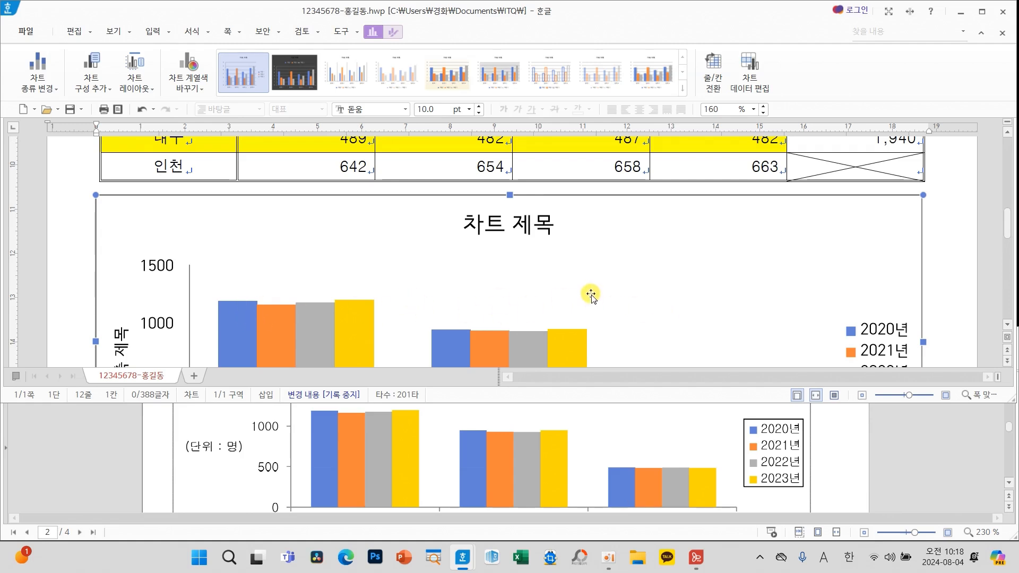
scroll(228, 352, "down", 3)
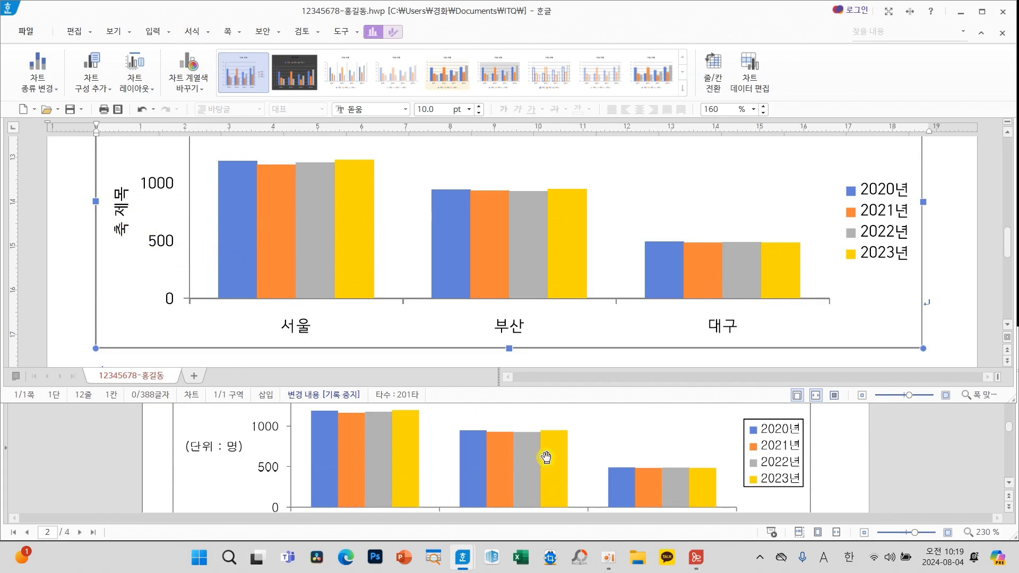
scroll(544, 459, "up", 5)
scroll(547, 475, "up", 1)
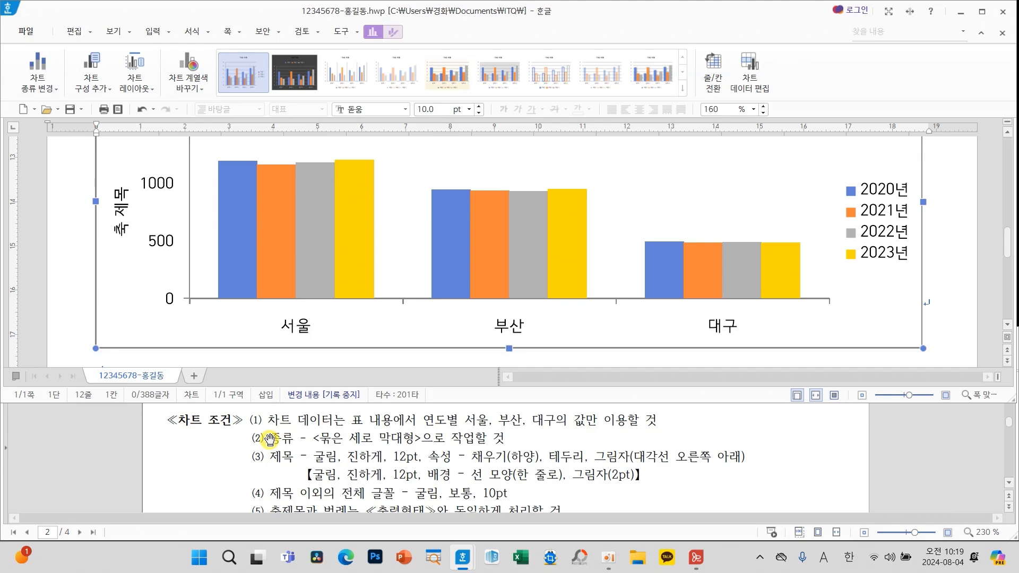
scroll(347, 453, "down", 1)
scroll(362, 452, "up", 1)
scroll(598, 256, "up", 1)
scroll(598, 255, "up", 5)
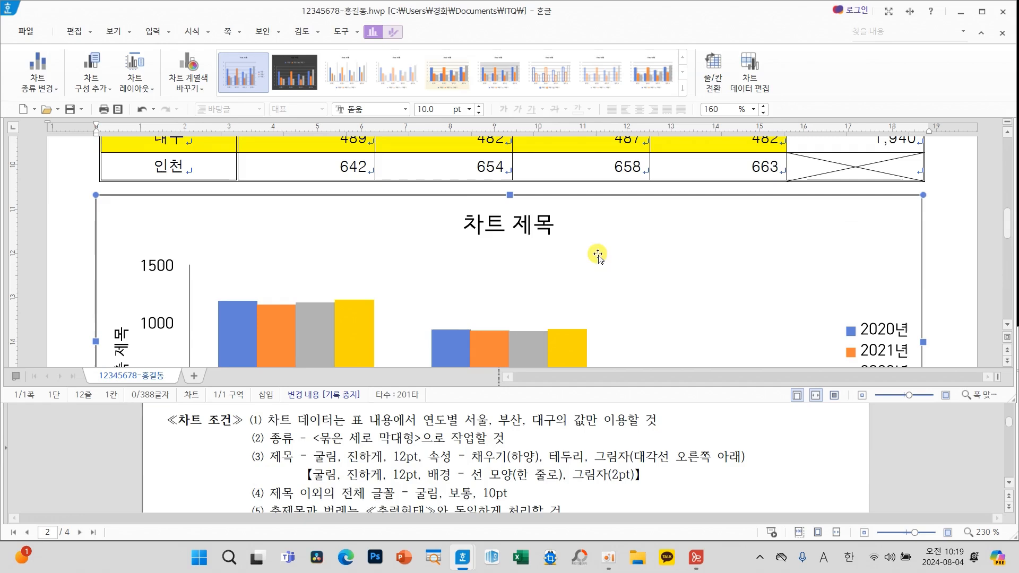
Open the chart title for editing and replace its text with "과학고, 과학영재학교 현황"
left_click(529, 229)
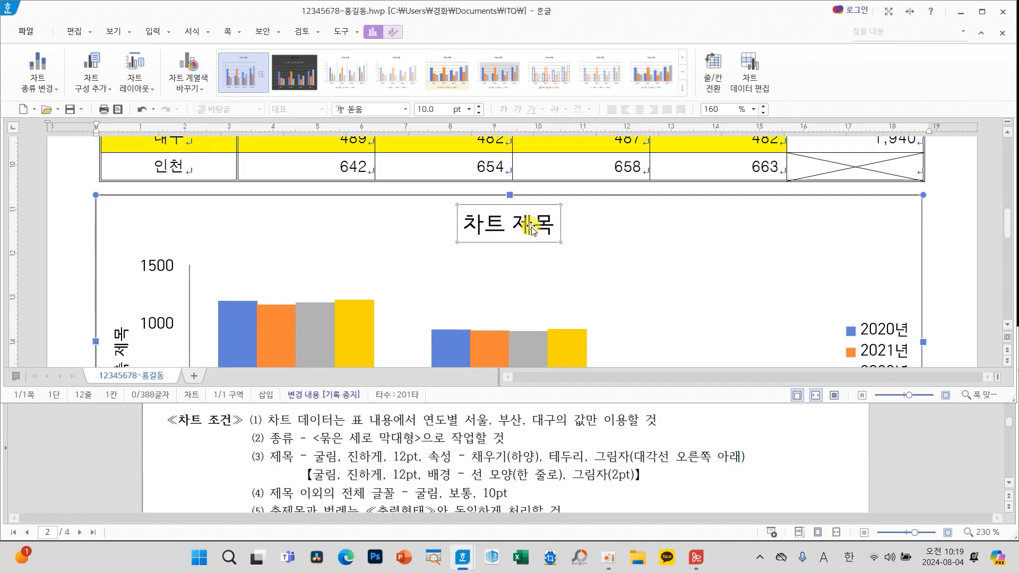
right_click(530, 229)
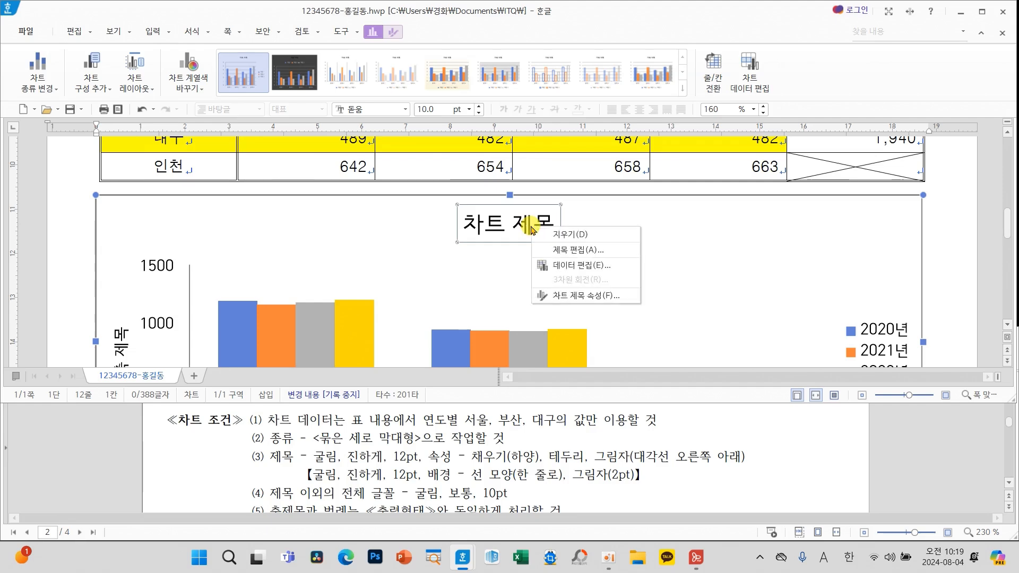
left_click(552, 250)
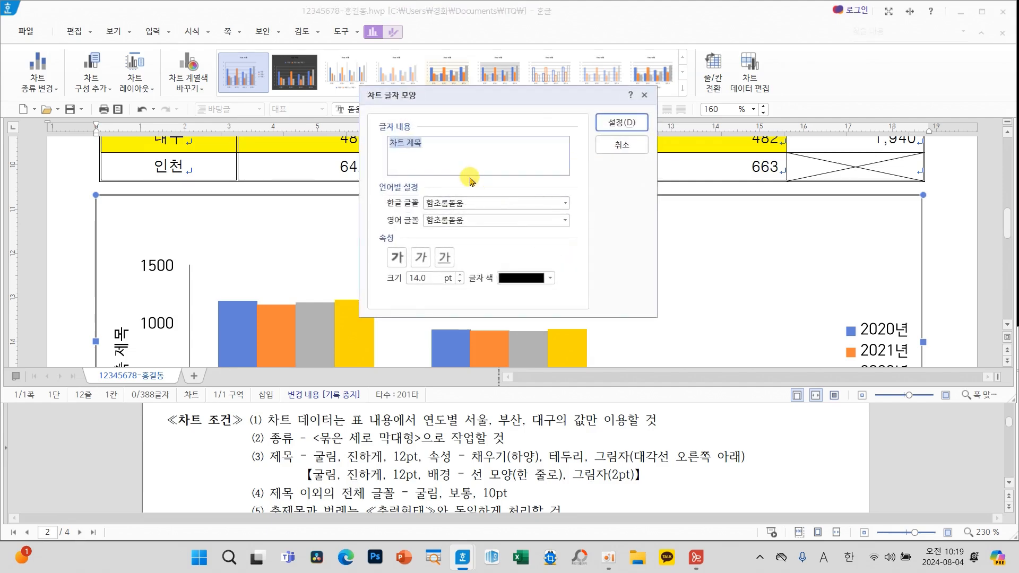
type("r")
key("BackSpace")
key("Hangul")
type("괗")
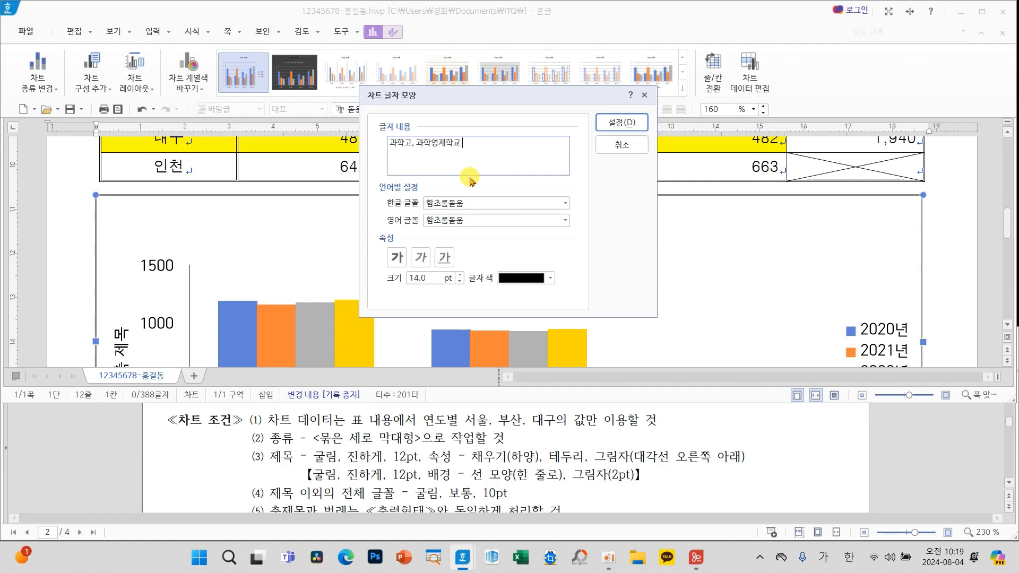
type("ㅏㅇ")
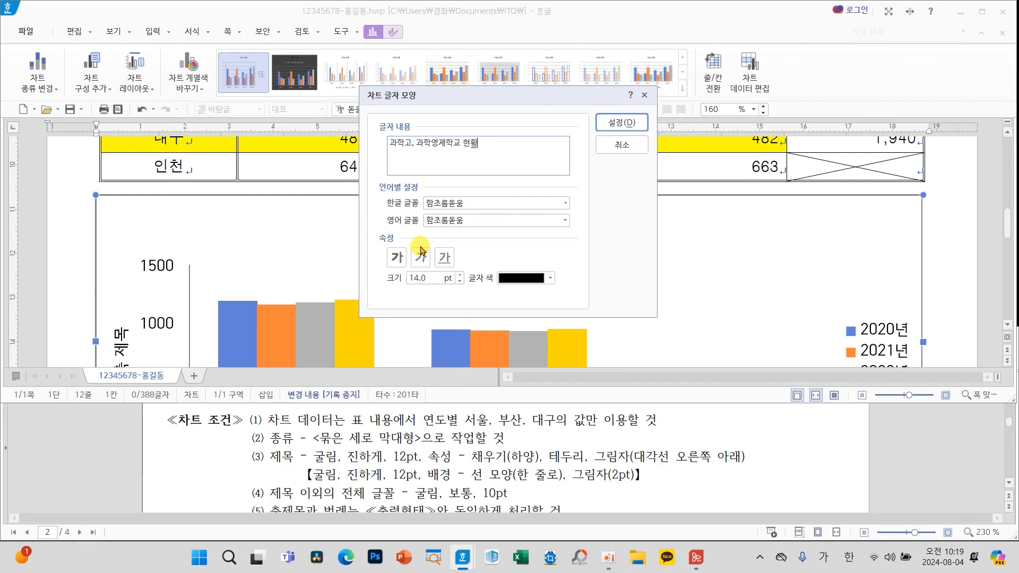
key("ctrl+2")
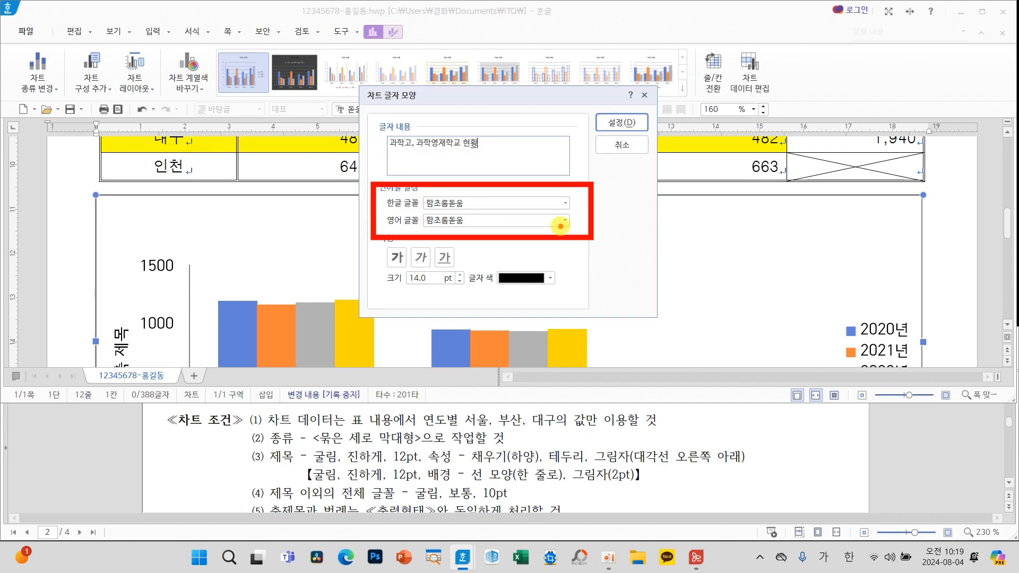
Set both the Korean and English fonts of the chart title to 굴림
left_click(566, 203)
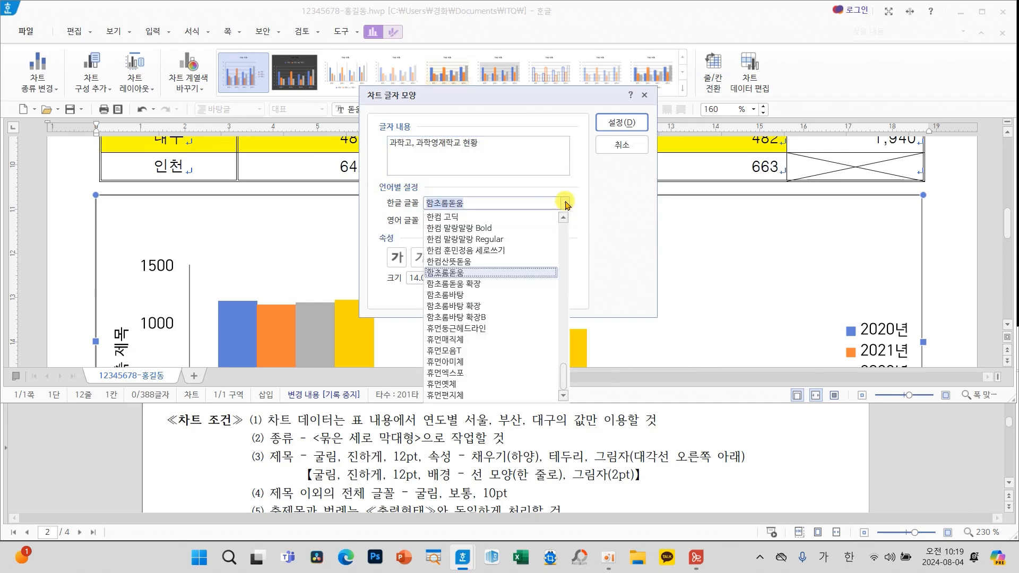
left_click_drag(566, 371, 567, 210)
left_click(454, 391)
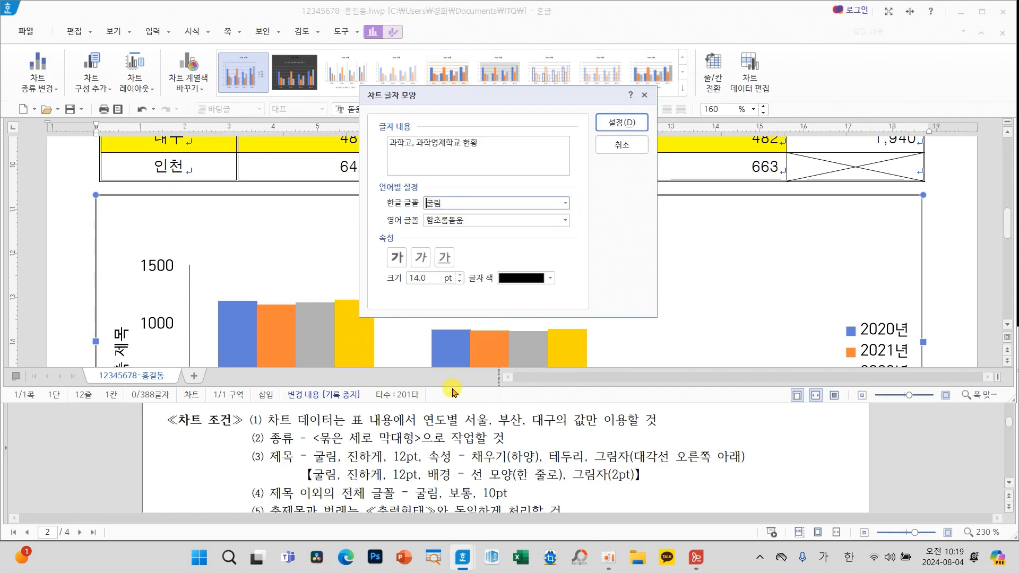
left_click(562, 223)
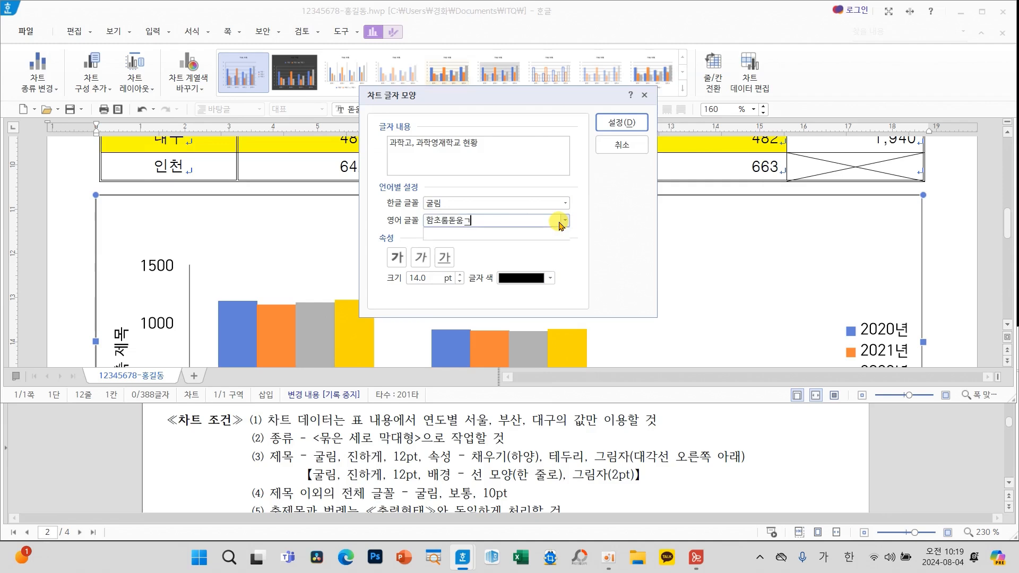
left_click_drag(520, 221, 413, 220)
type("ㄱ")
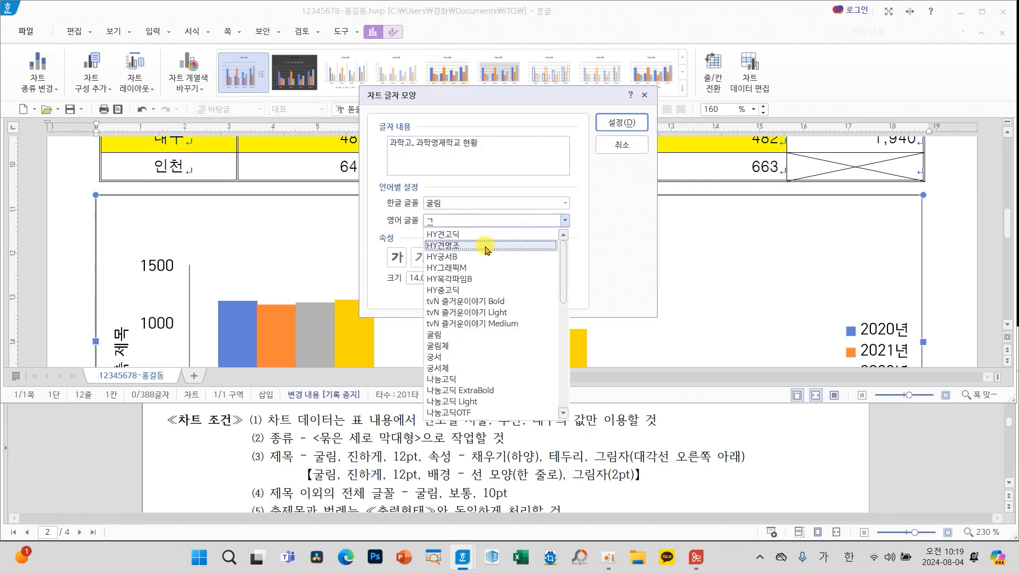
left_click(440, 335)
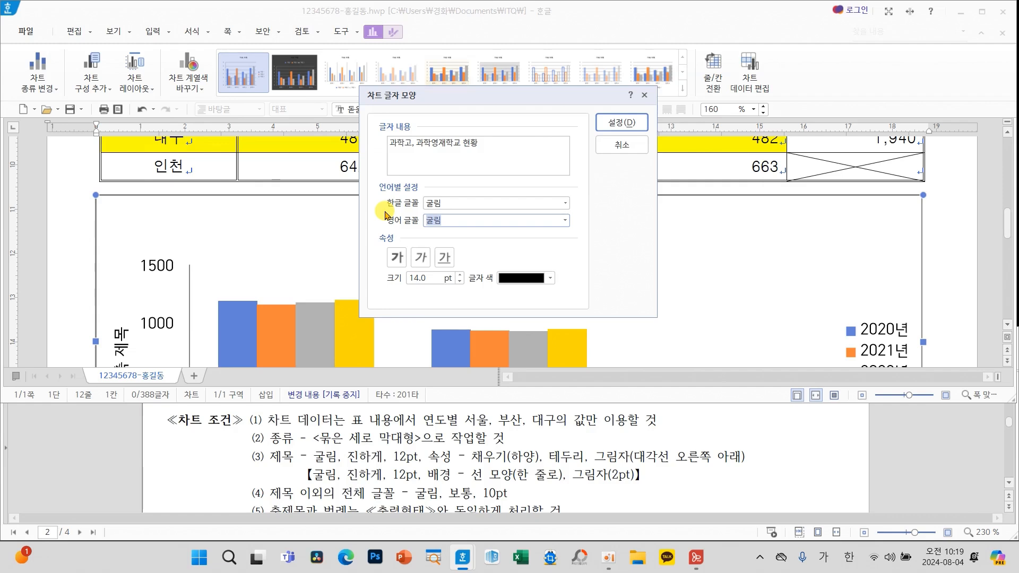
Make the chart title bold at 12 pt, apply the text settings, and check the title against the sample
left_click(400, 257)
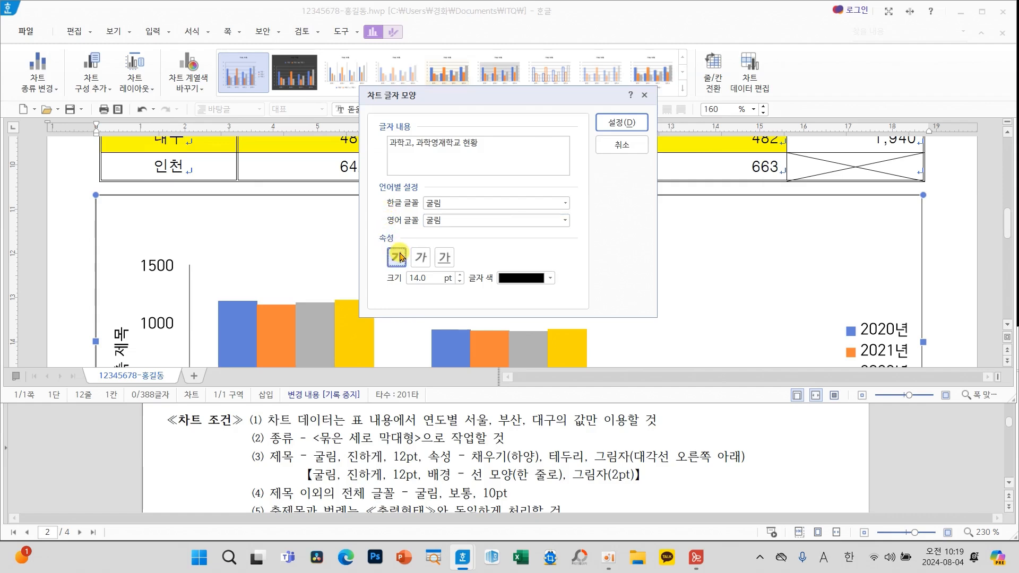
left_click(459, 282)
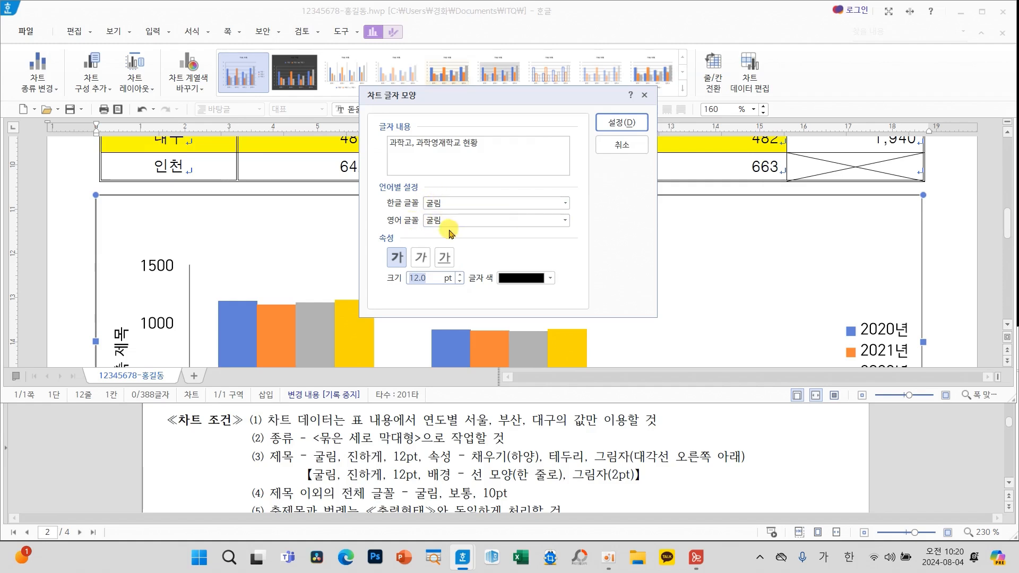
left_click(399, 260)
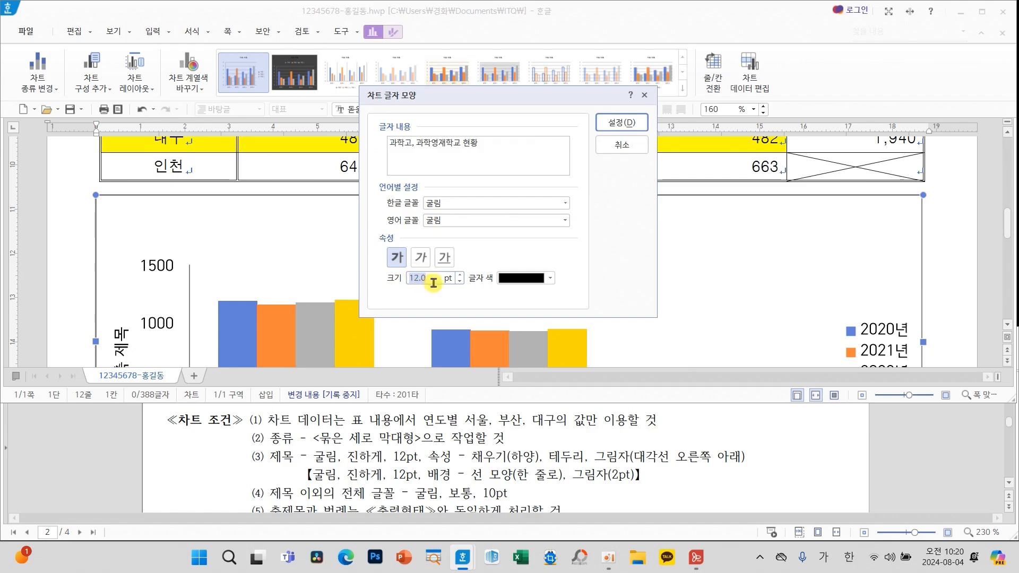
left_click(610, 123)
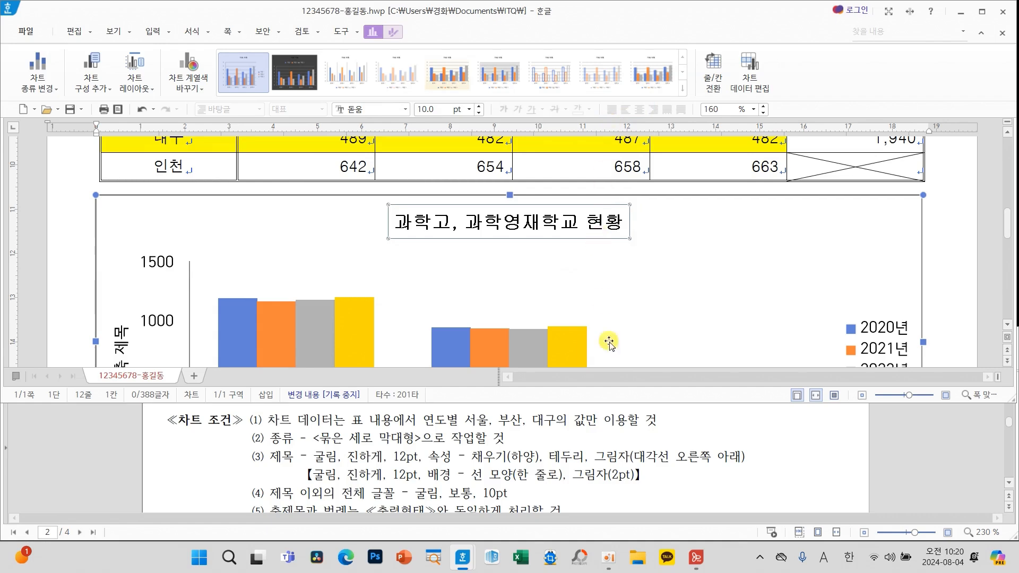
scroll(657, 466, "down", 3)
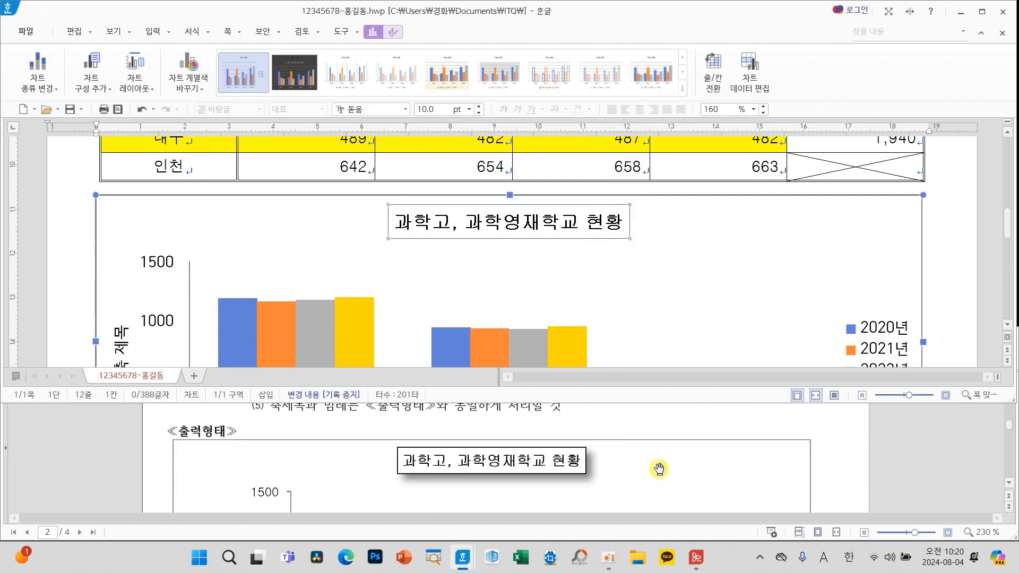
scroll(659, 469, "up", 3)
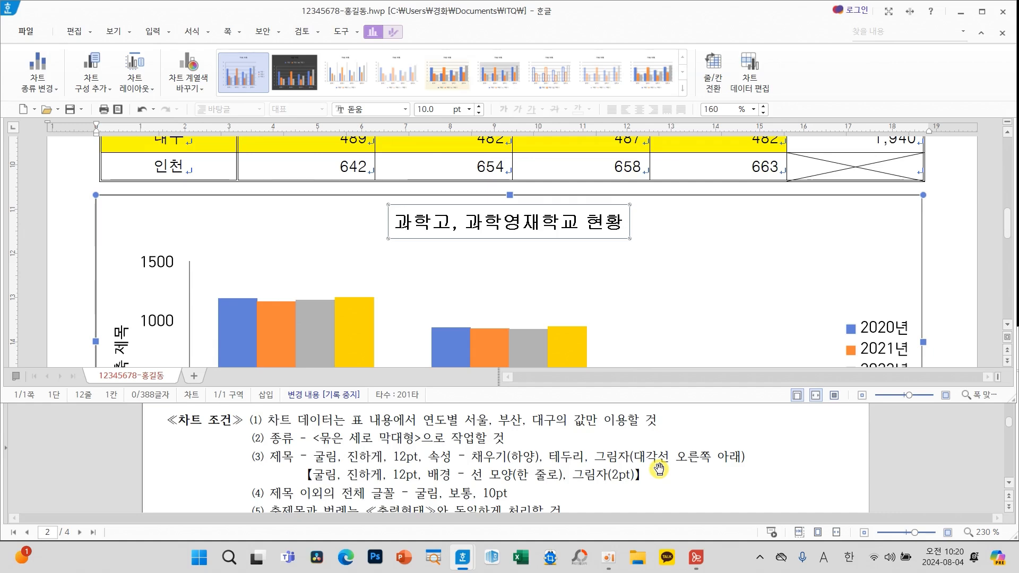
Check the exam's title attribute requirements, and give the chart title a white fill and a black border line
mouse_move(421, 442)
left_mouse_down()
mouse_move(767, 480)
mouse_move(762, 468)
left_mouse_up()
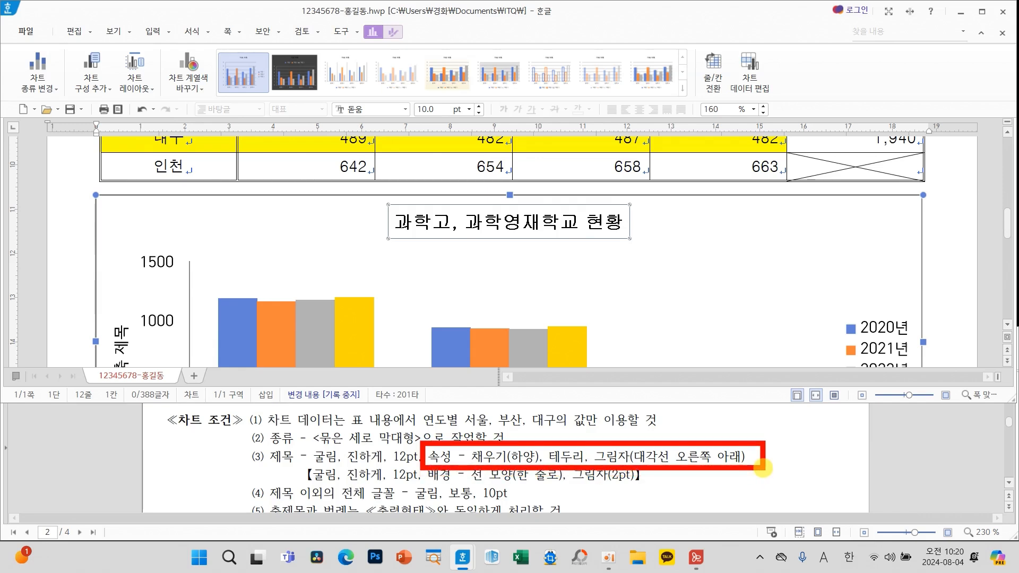
key("Escape")
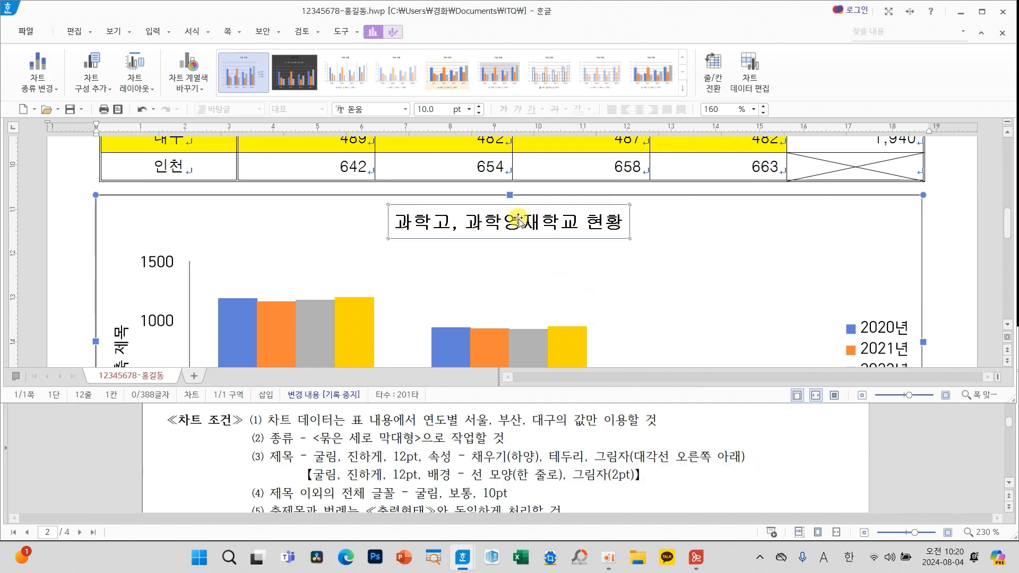
right_click(516, 219)
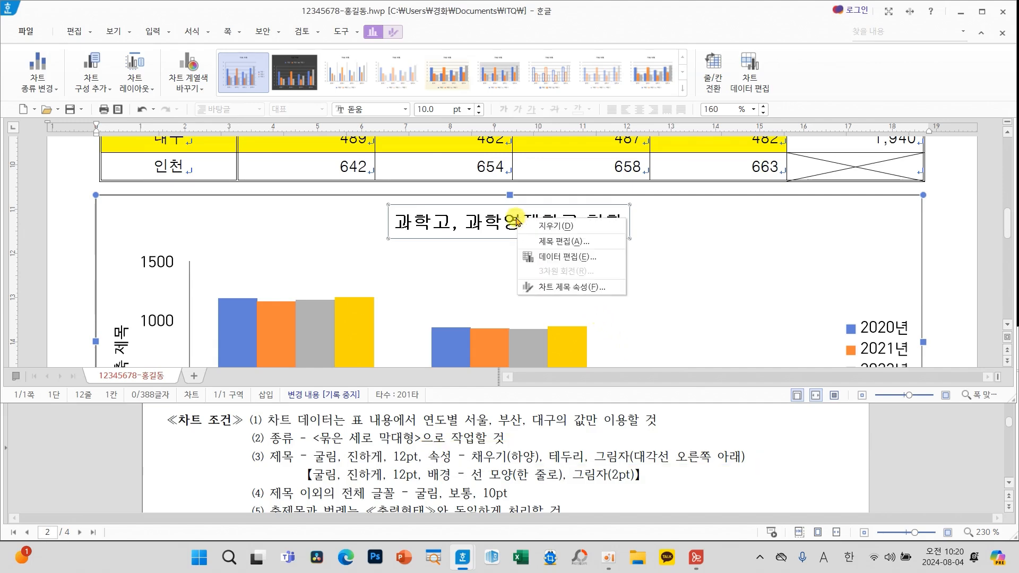
left_click(569, 287)
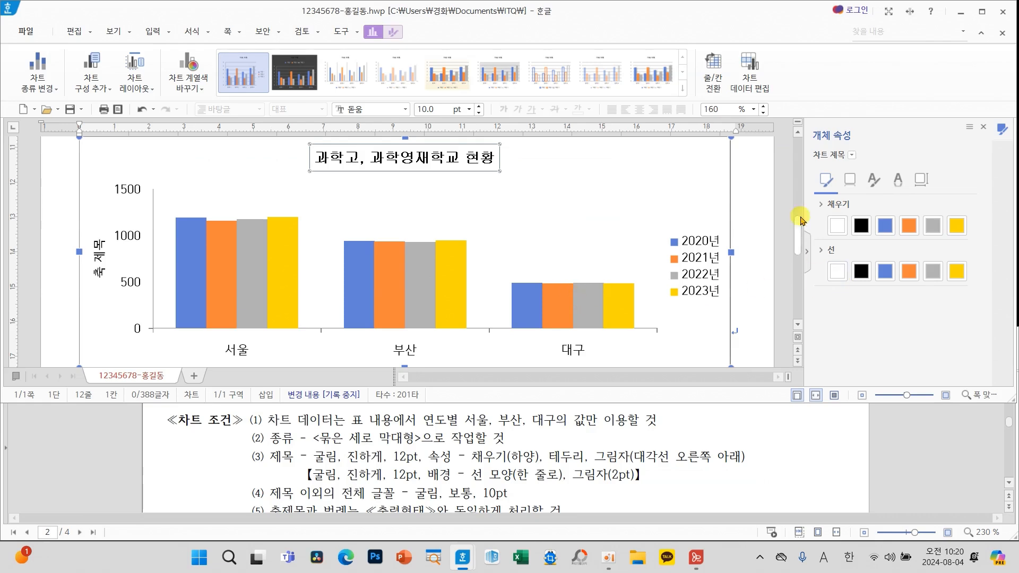
left_click(835, 228)
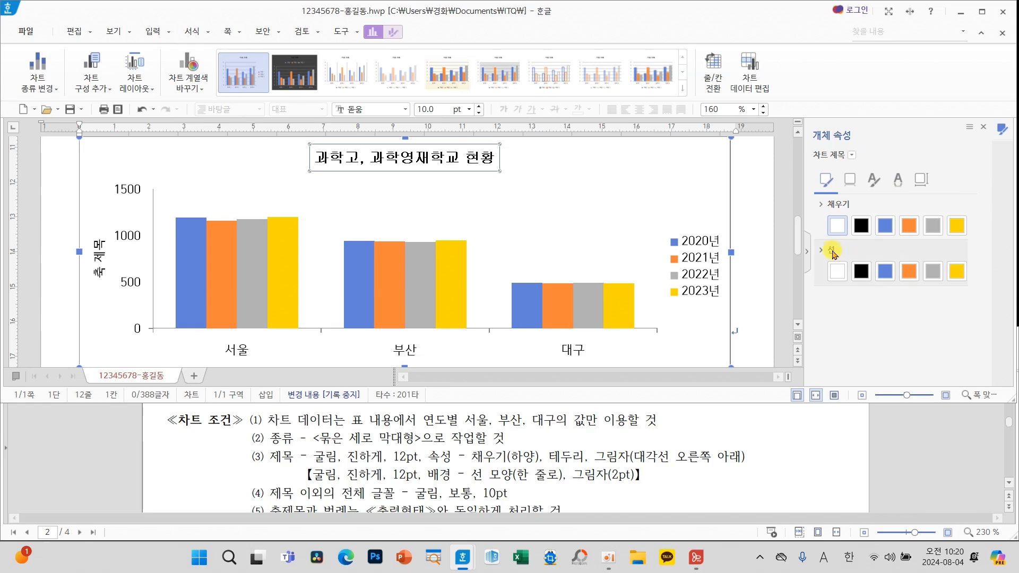
left_click(860, 273)
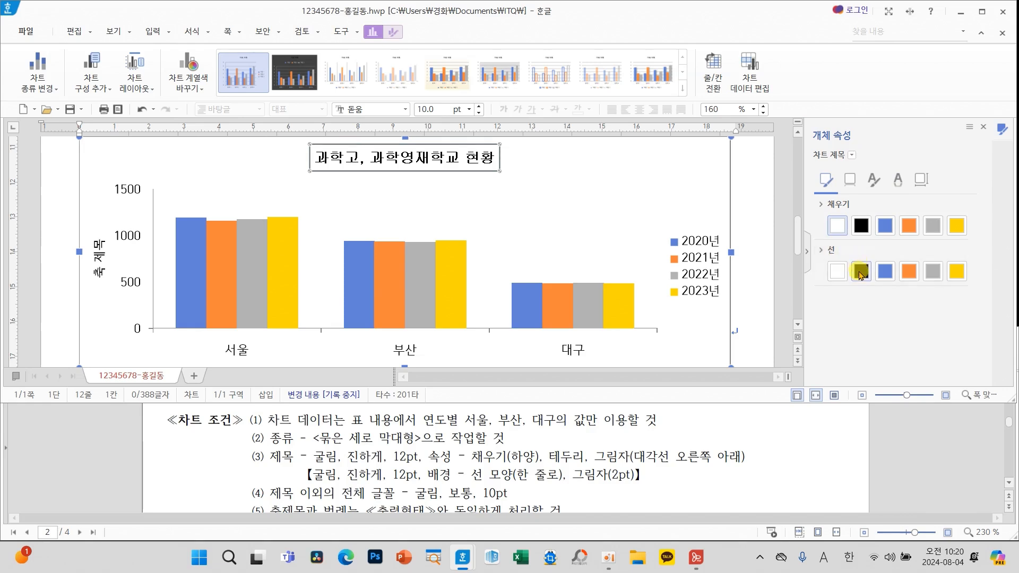
Apply the 대각선 오른쪽 아래 shadow to the chart title and close its object properties
left_click(849, 184)
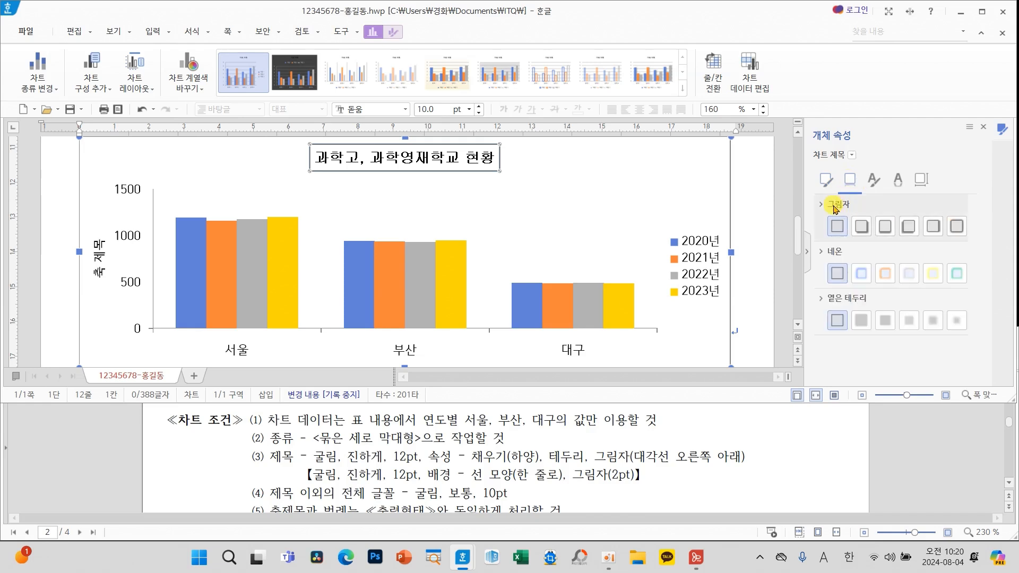
left_click(862, 230)
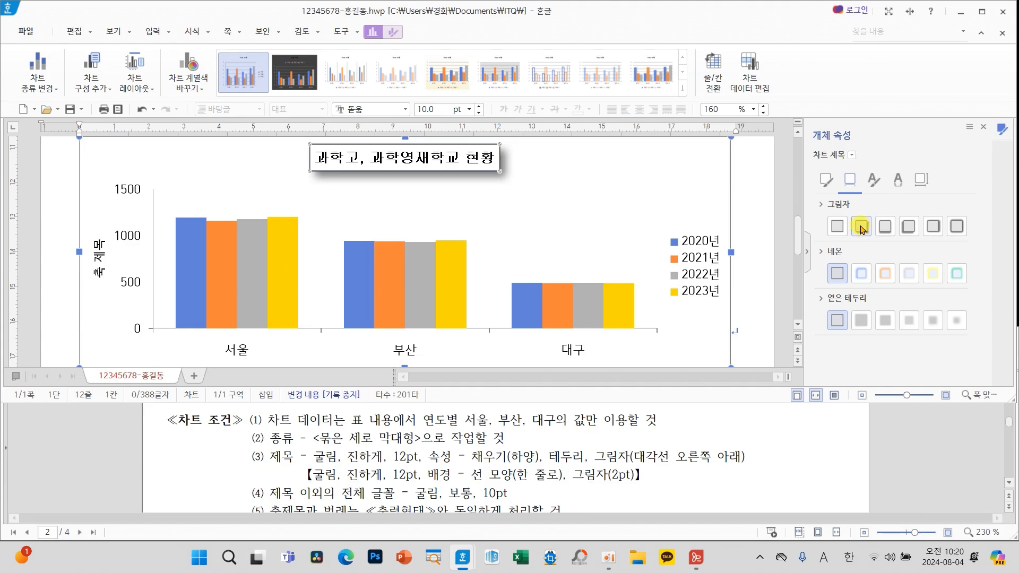
left_click(982, 128)
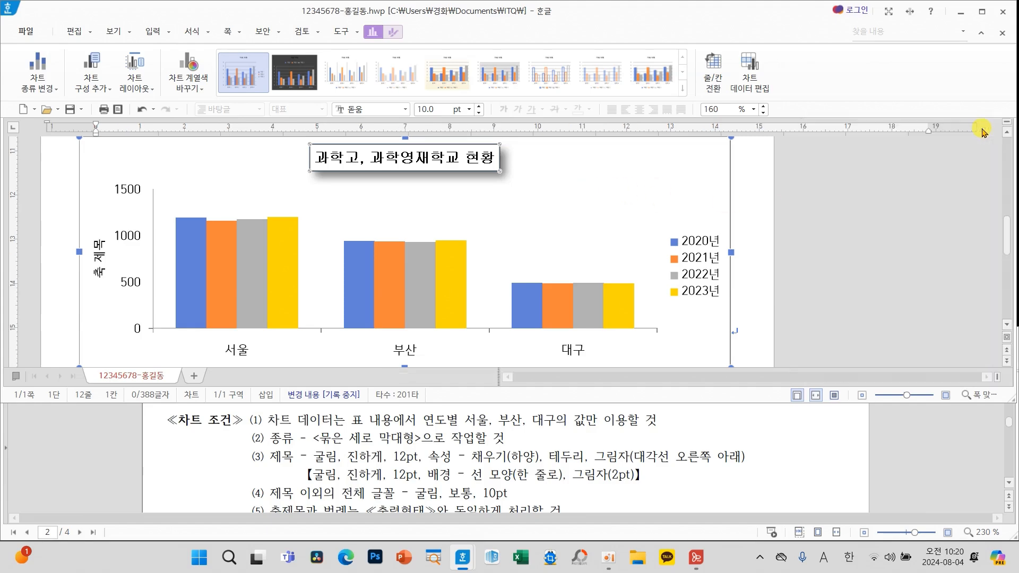
Review chart conditions (4) and (5) on non-title fonts, axis title and legend, and identify the chart's axis and legend texts they cover
scroll(694, 455, "down", 1)
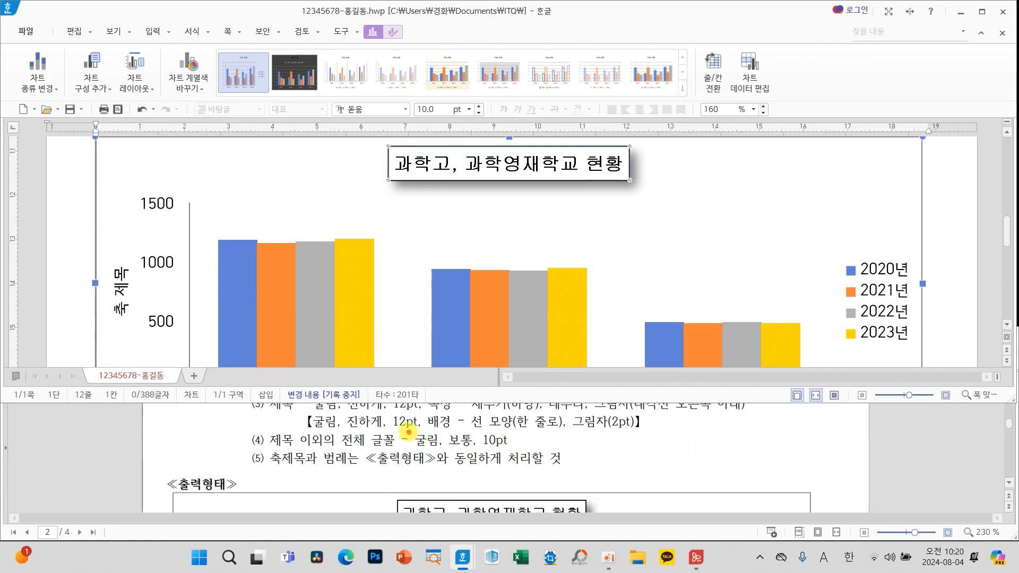
mouse_move(407, 430)
left_mouse_down()
mouse_move(449, 449)
mouse_move(518, 450)
left_mouse_up()
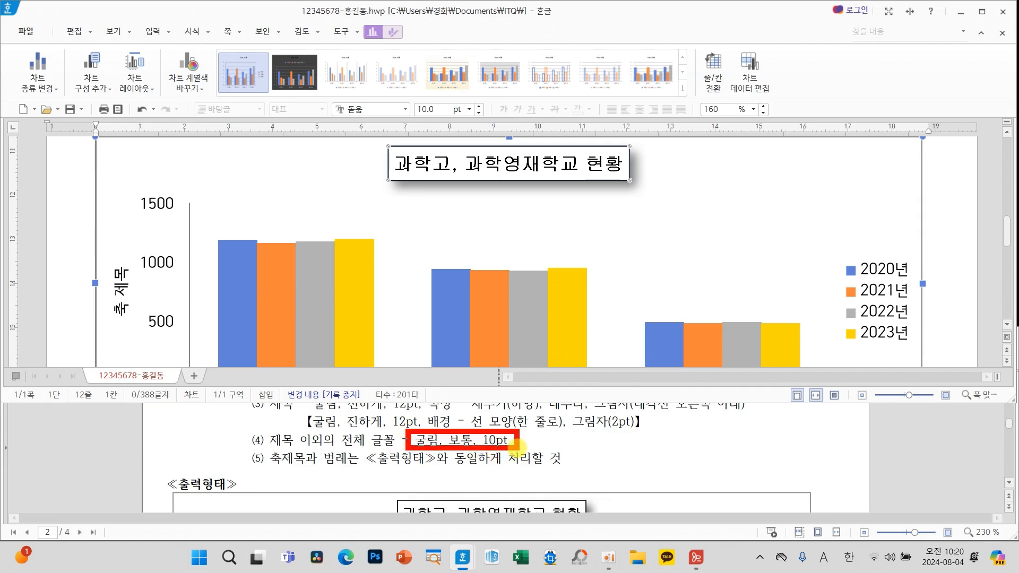
mouse_move(270, 450)
left_mouse_down()
mouse_move(363, 472)
mouse_move(562, 470)
left_mouse_up()
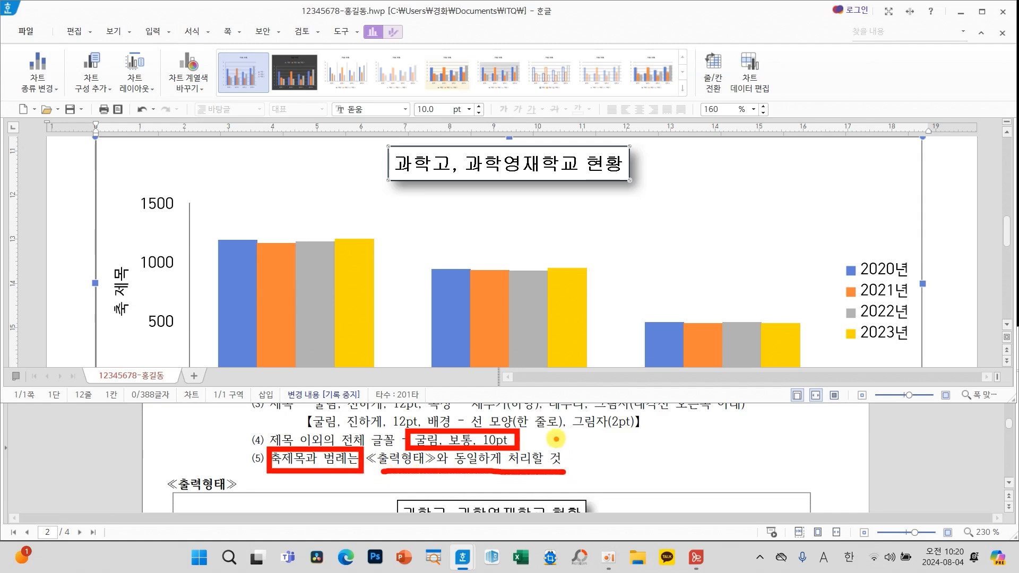
key("Escape")
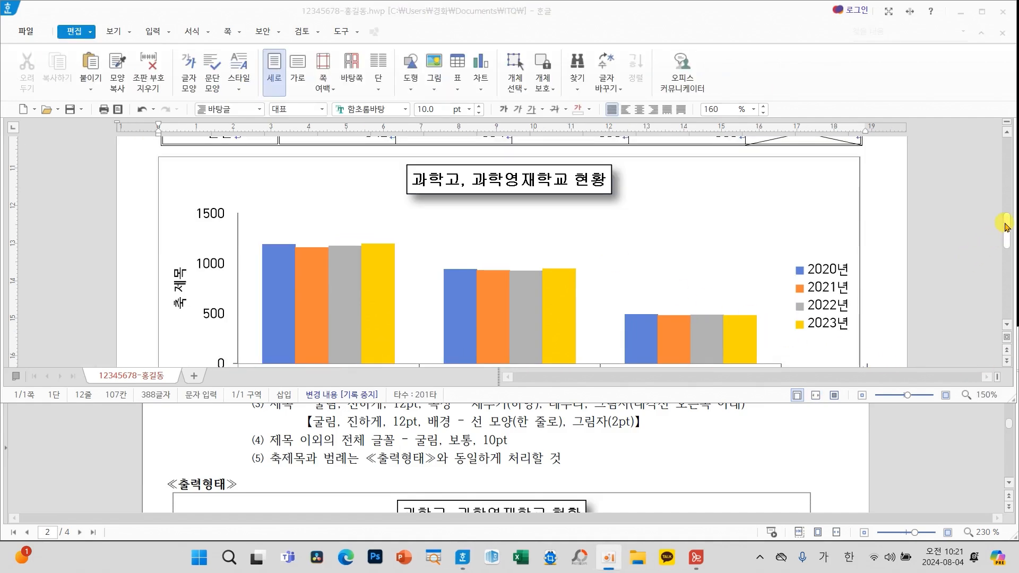
left_click_drag(1005, 225, 1006, 236)
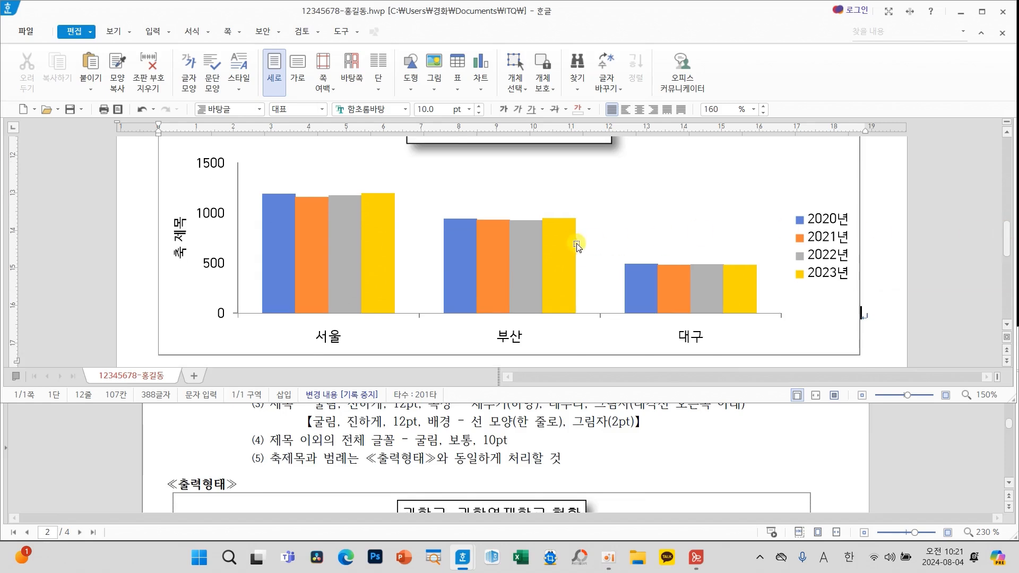
left_click_drag(175, 227, 161, 268)
mouse_move(212, 230)
left_mouse_down()
mouse_move(215, 220)
mouse_move(218, 260)
mouse_move(255, 263)
left_mouse_up()
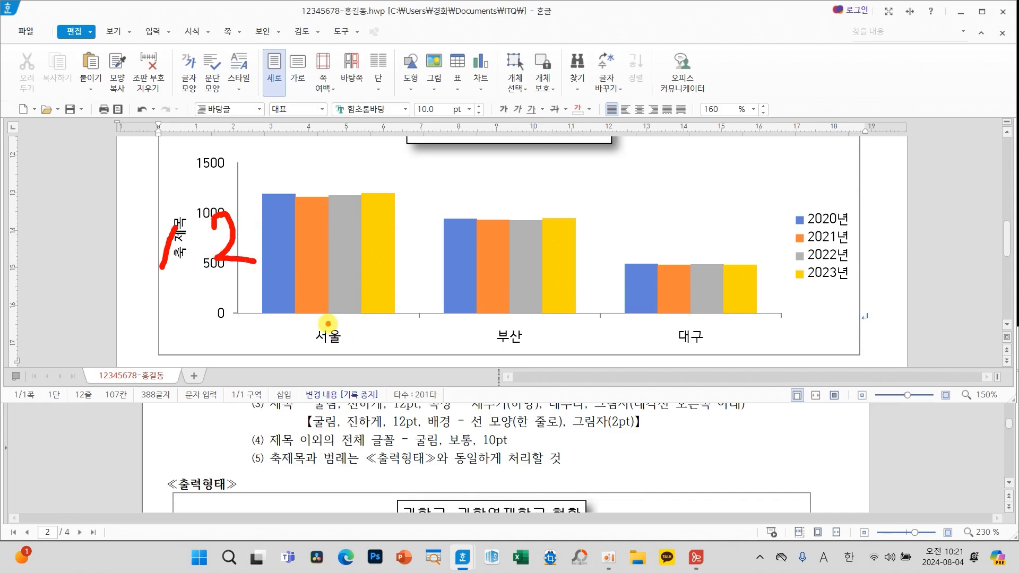
mouse_move(318, 319)
left_mouse_down()
mouse_move(340, 333)
mouse_move(314, 352)
left_mouse_up()
mouse_move(820, 249)
left_mouse_down()
mouse_move(866, 266)
mouse_move(832, 299)
left_mouse_up()
left_click_drag(264, 432, 396, 452)
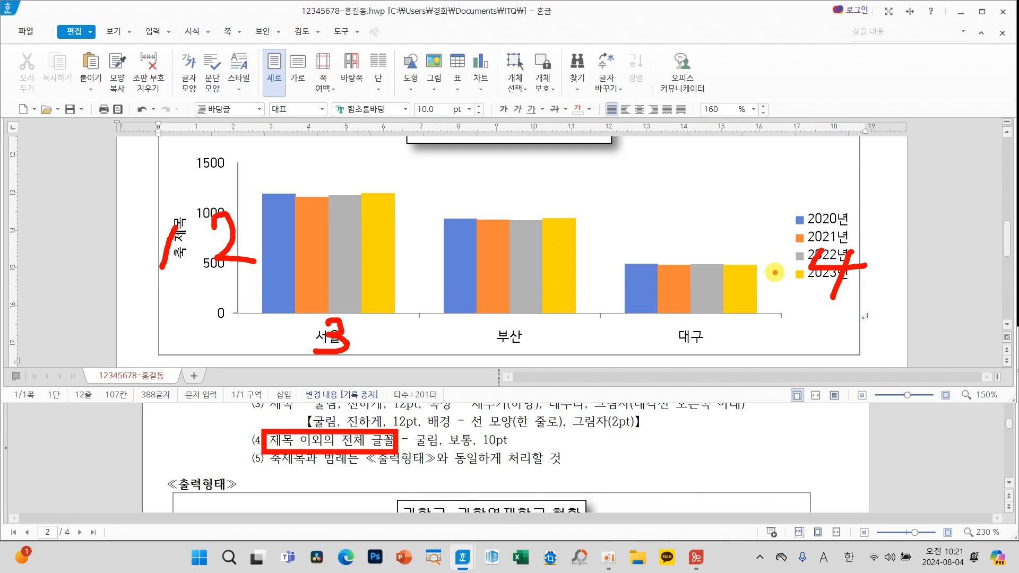
key("Escape")
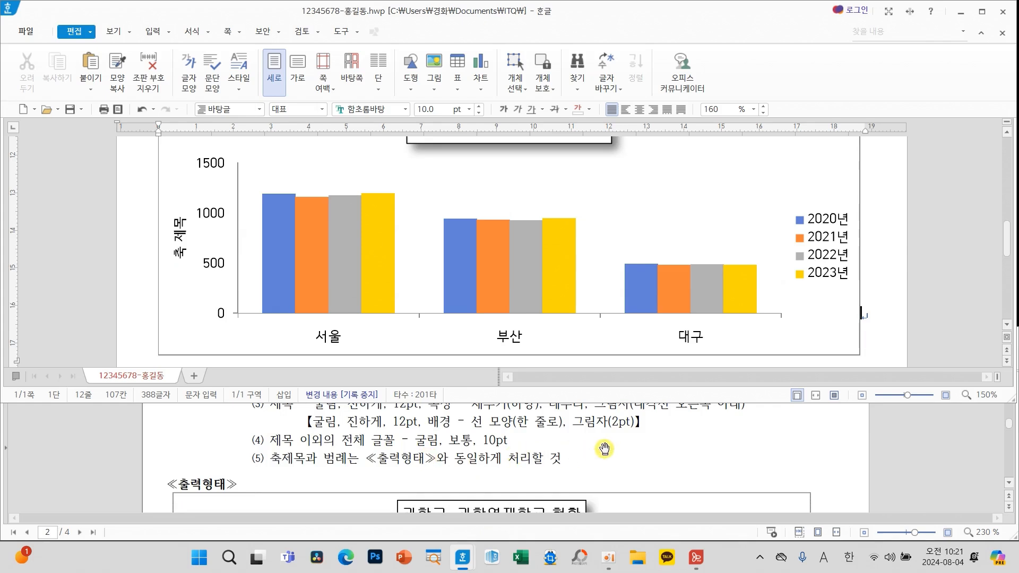
Open the value axis title for editing and replace its text with "(단위 : 명)" as in the sample
scroll(604, 449, "down", 5)
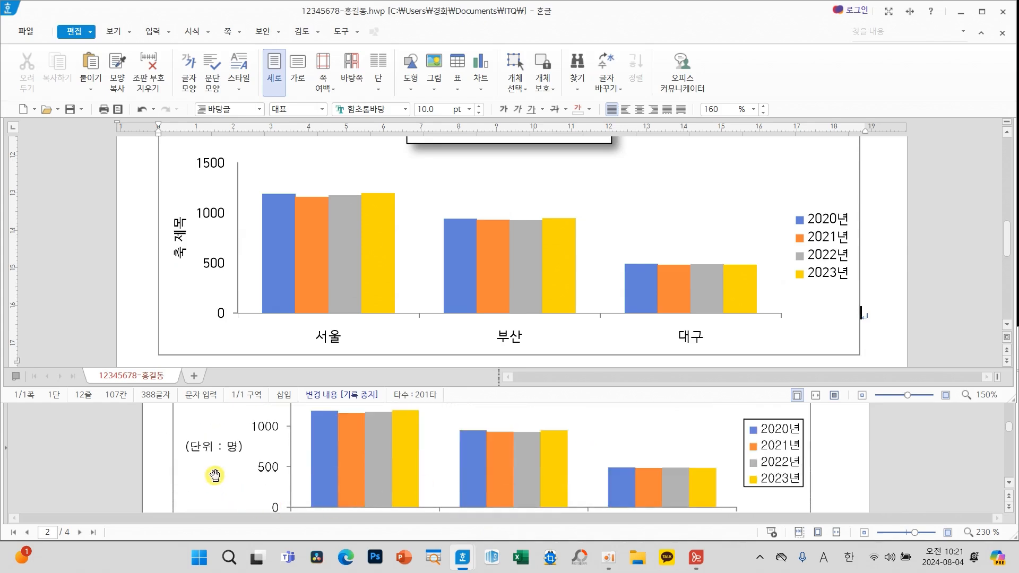
left_click(181, 252)
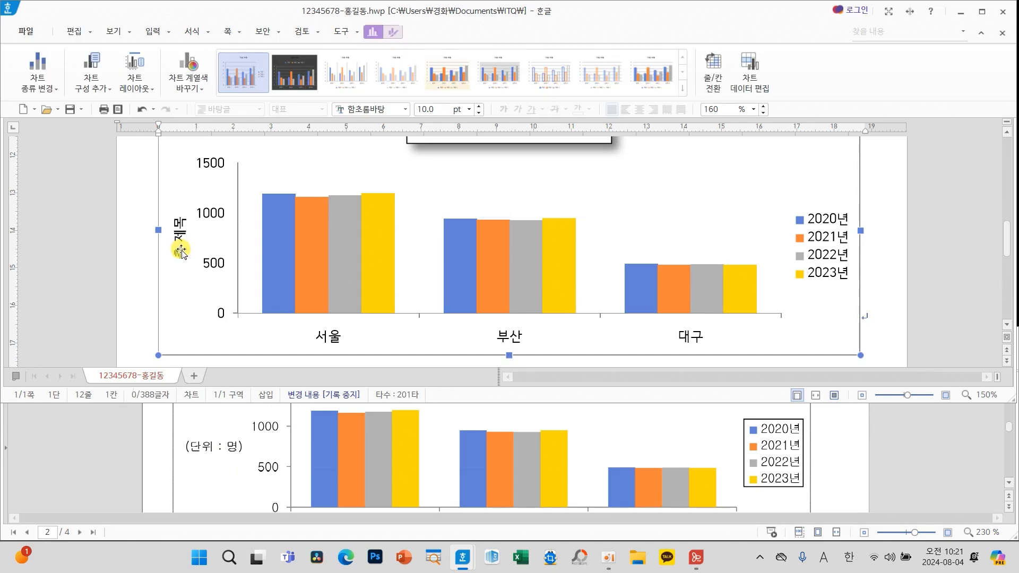
left_click(180, 244)
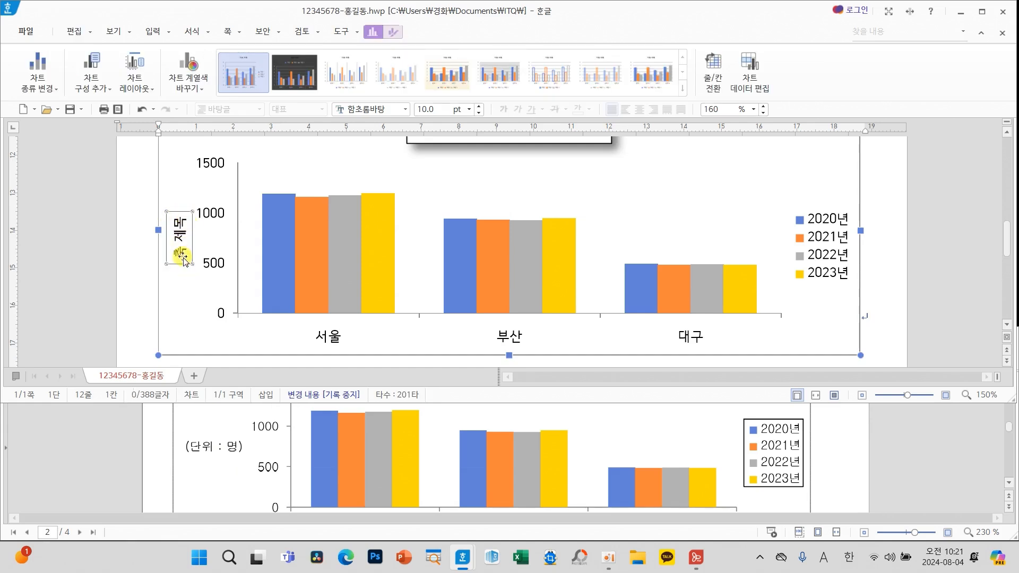
right_click(181, 249)
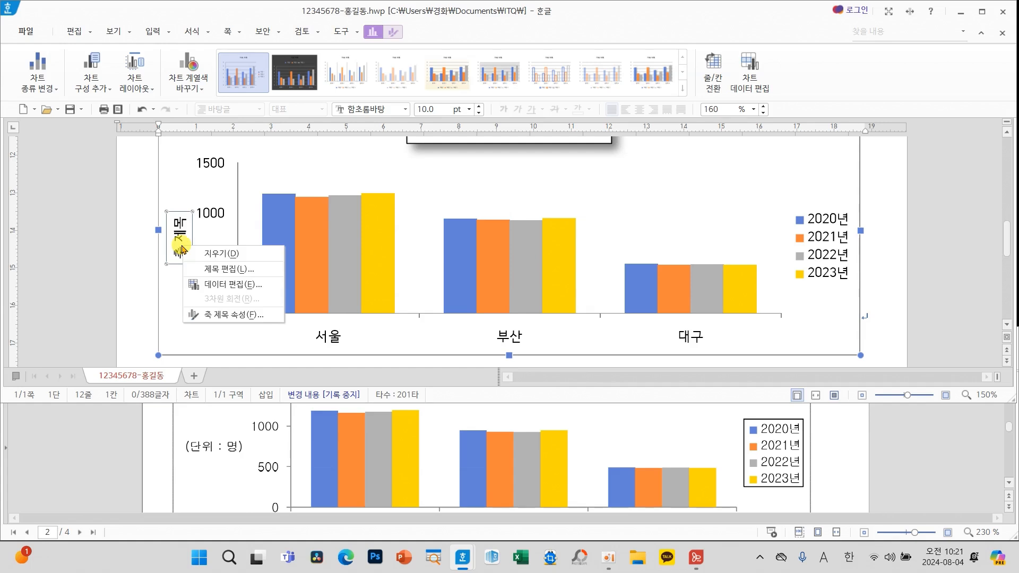
left_click(204, 268)
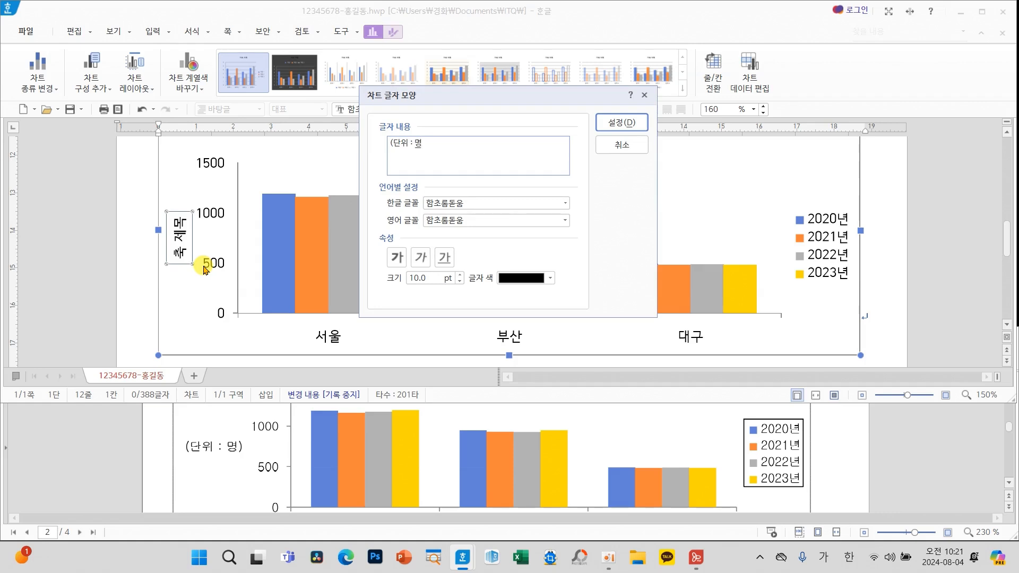
Set both the Korean and English fonts of the value axis title to 굴림, check the requirements, and apply the text settings
left_click(565, 203)
type("ㄱ")
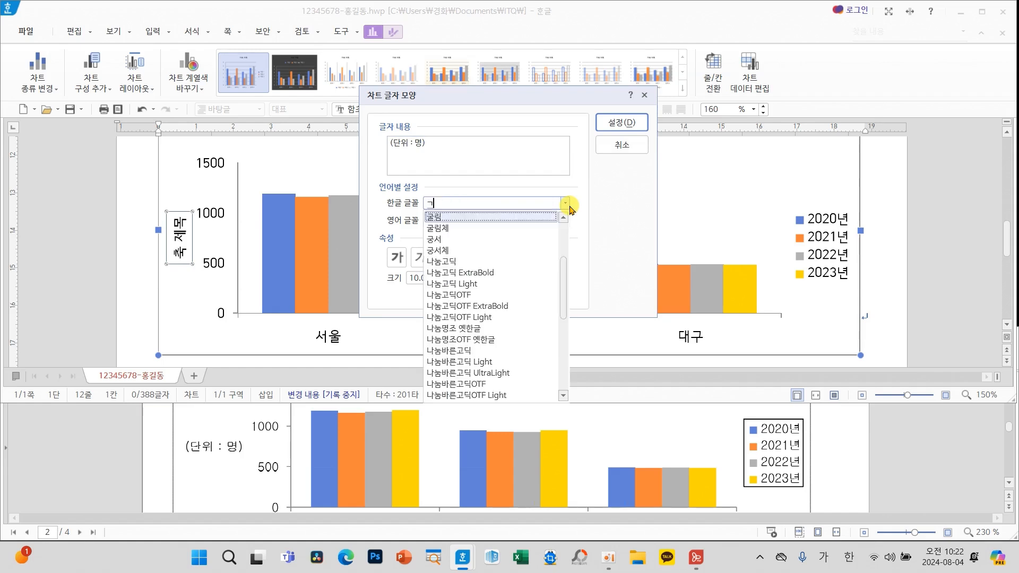
left_click(453, 217)
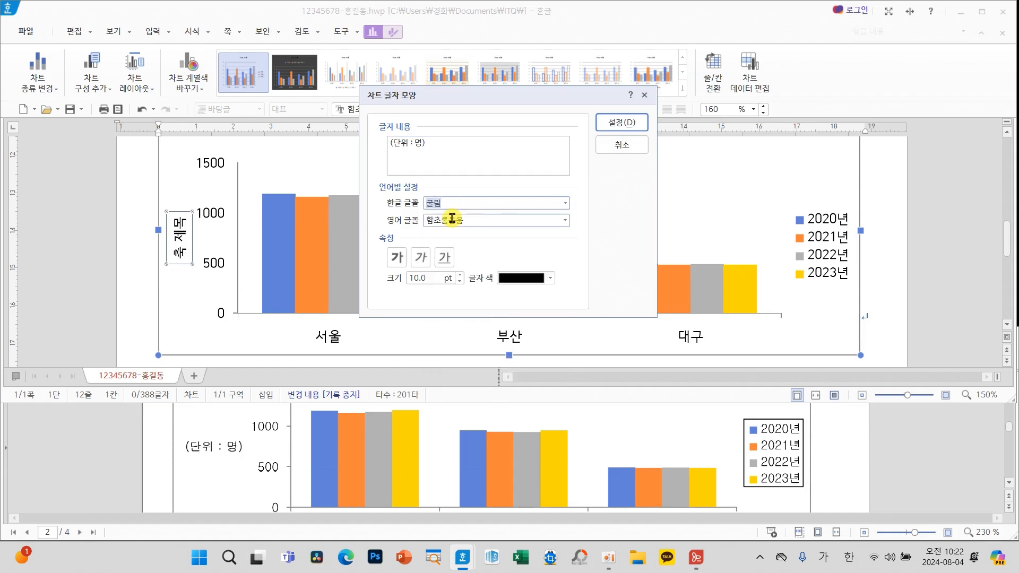
left_click(565, 220)
type("ㄱ")
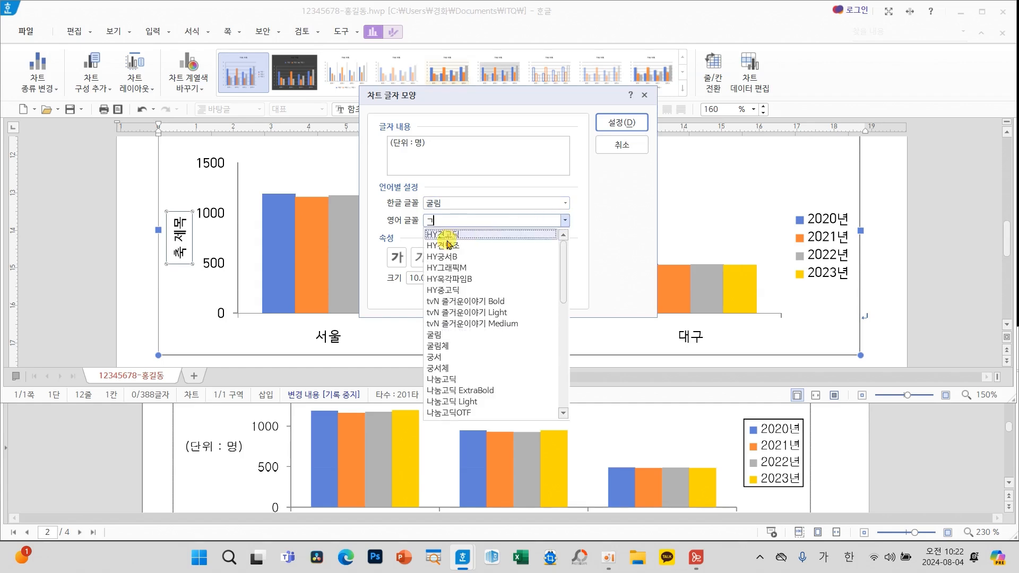
left_click(448, 325)
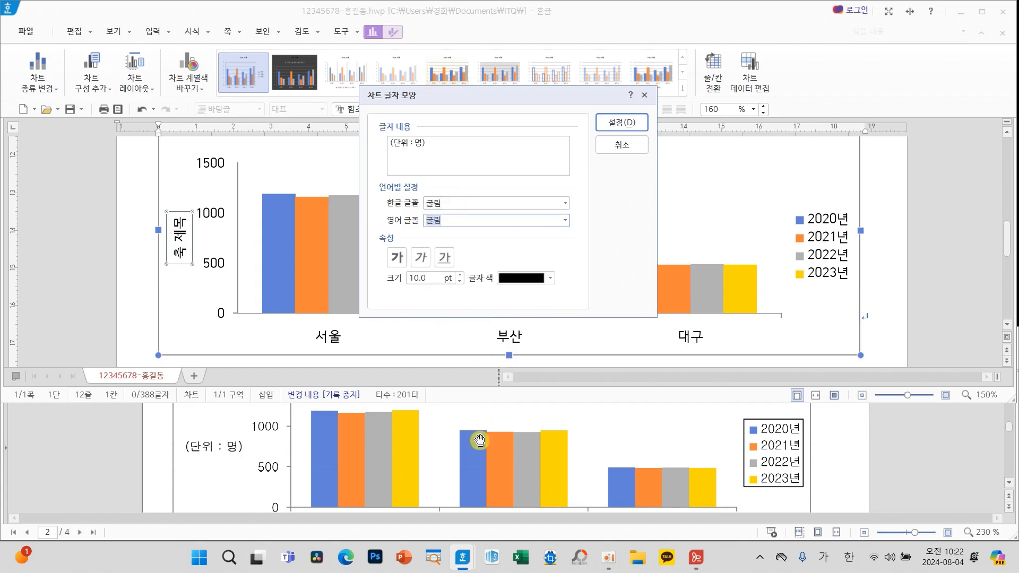
scroll(472, 468, "up", 5)
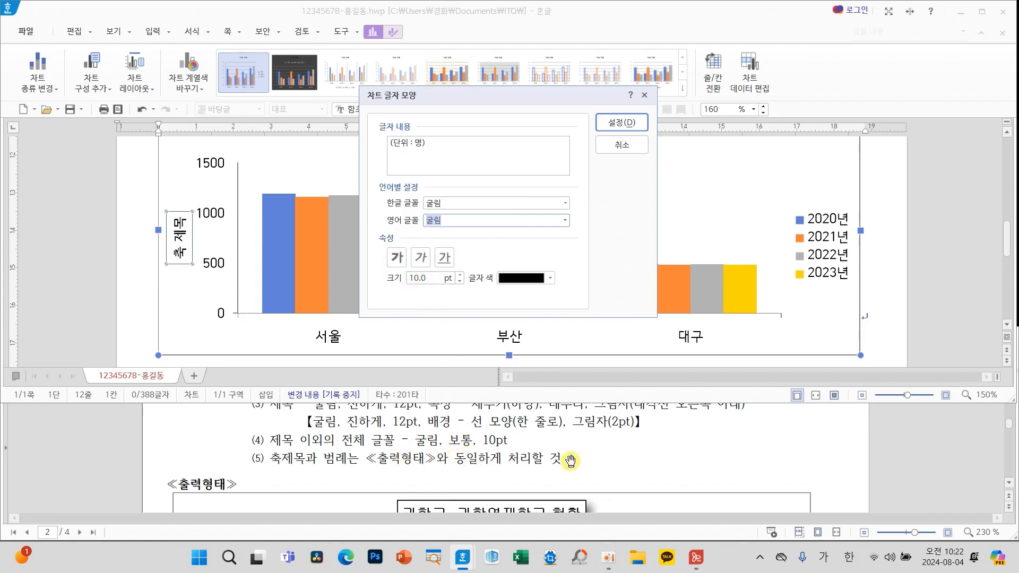
scroll(569, 457, "down", 5)
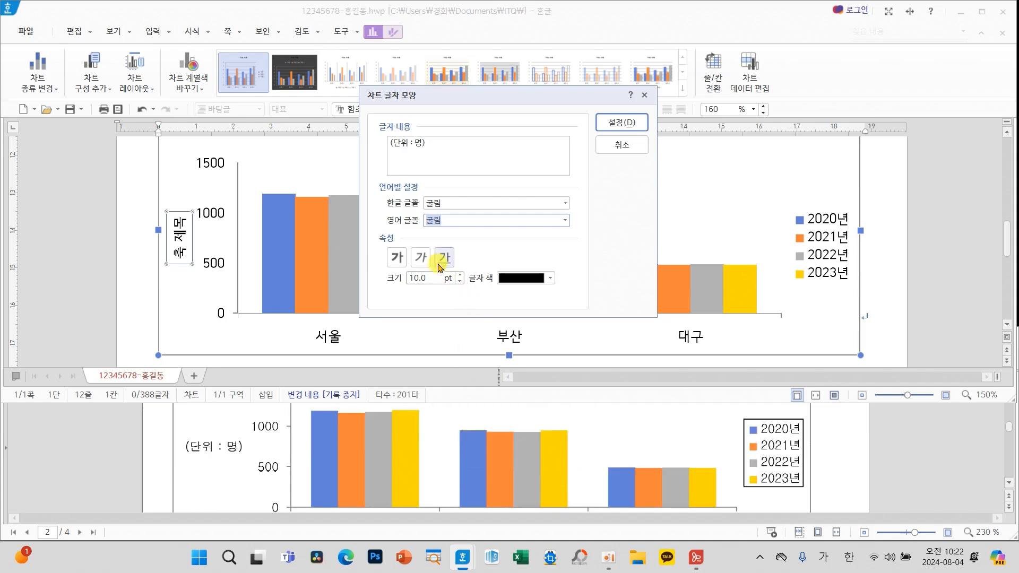
left_click(628, 125)
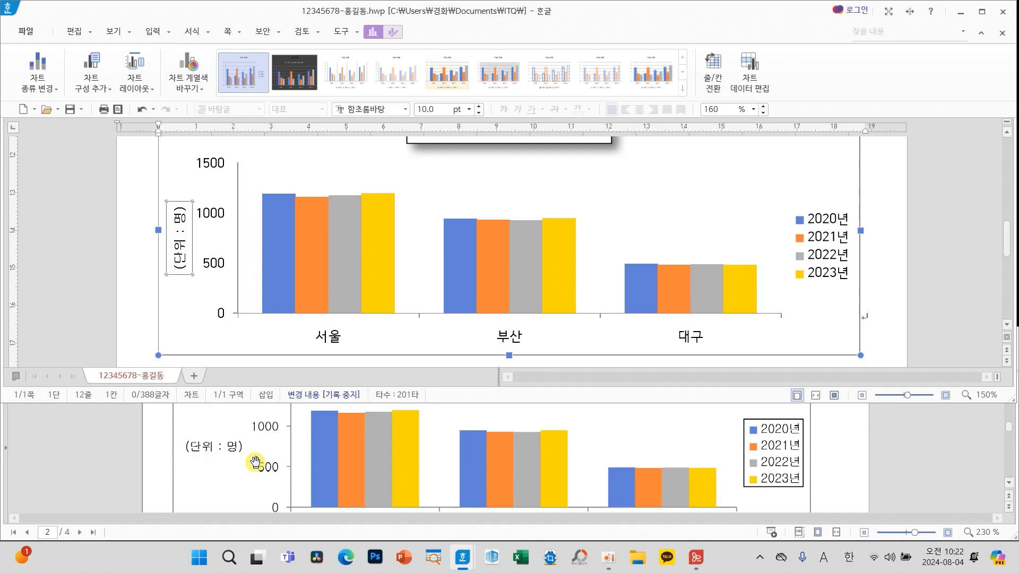
Set the text direction of the value axis title to 가로 and close its object properties
right_click(183, 261)
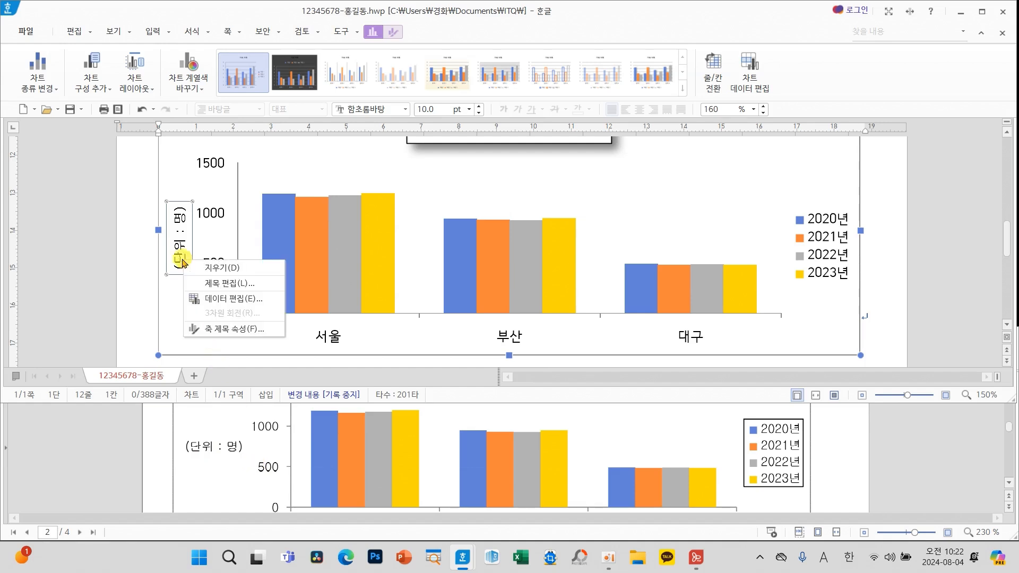
left_click(252, 325)
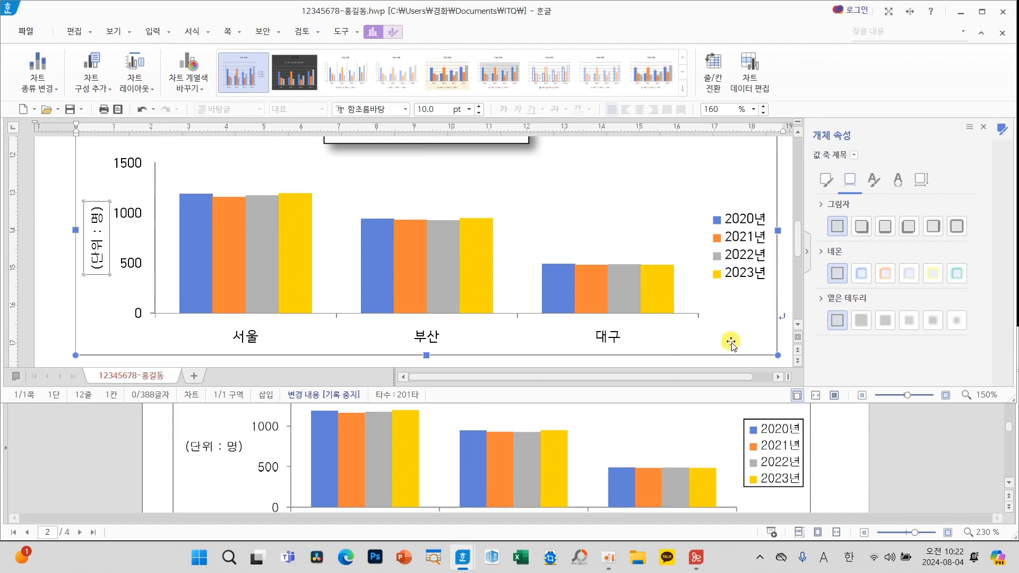
left_click(920, 180)
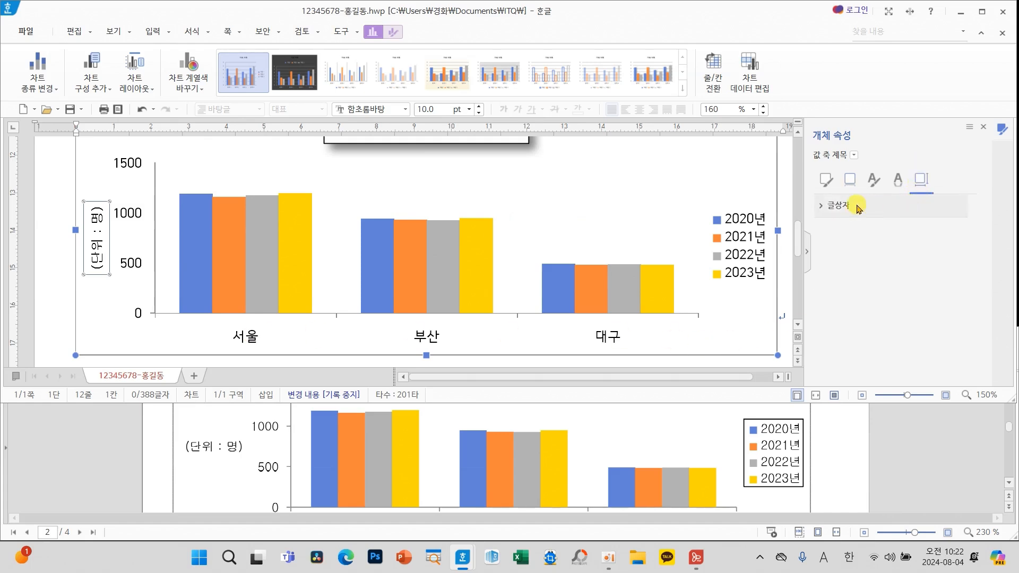
left_click(960, 232)
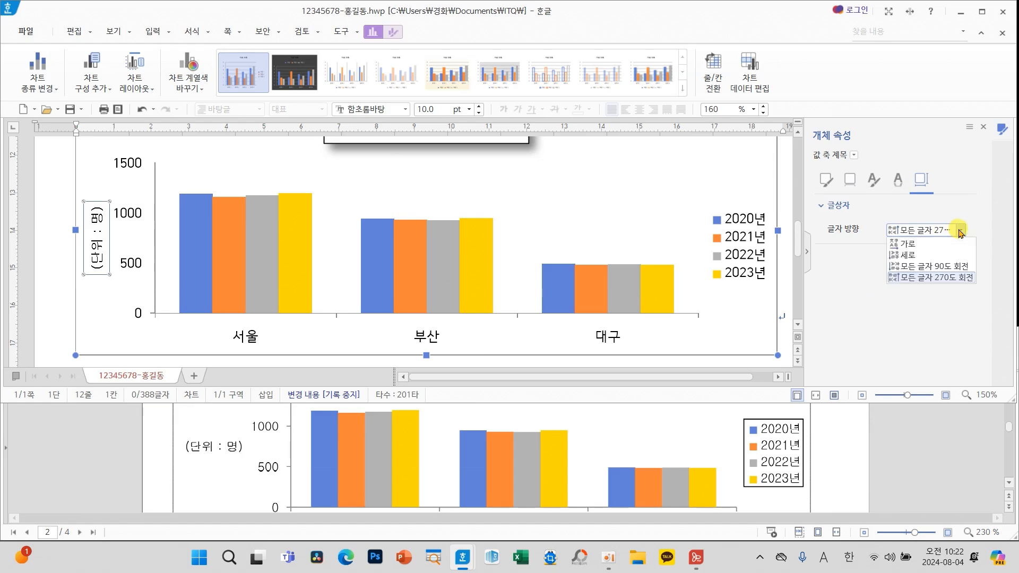
left_click(908, 244)
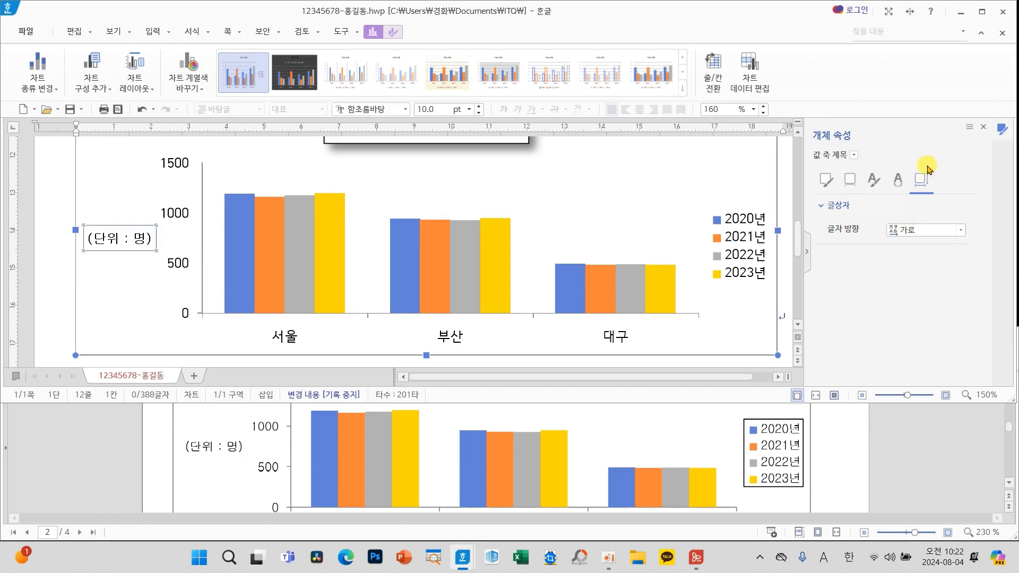
left_click(984, 128)
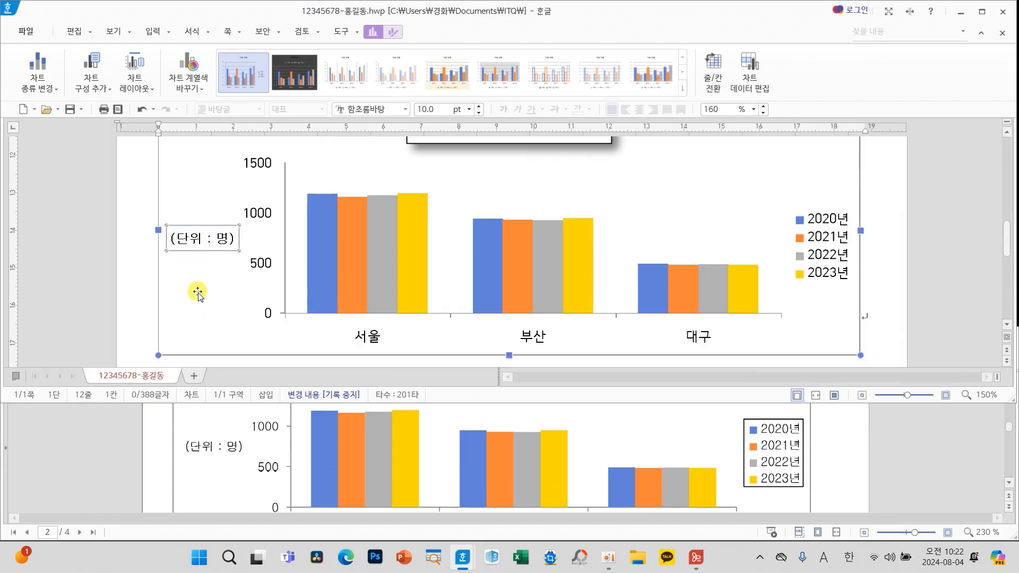
Select the chart's value axis labels
left_click(260, 214)
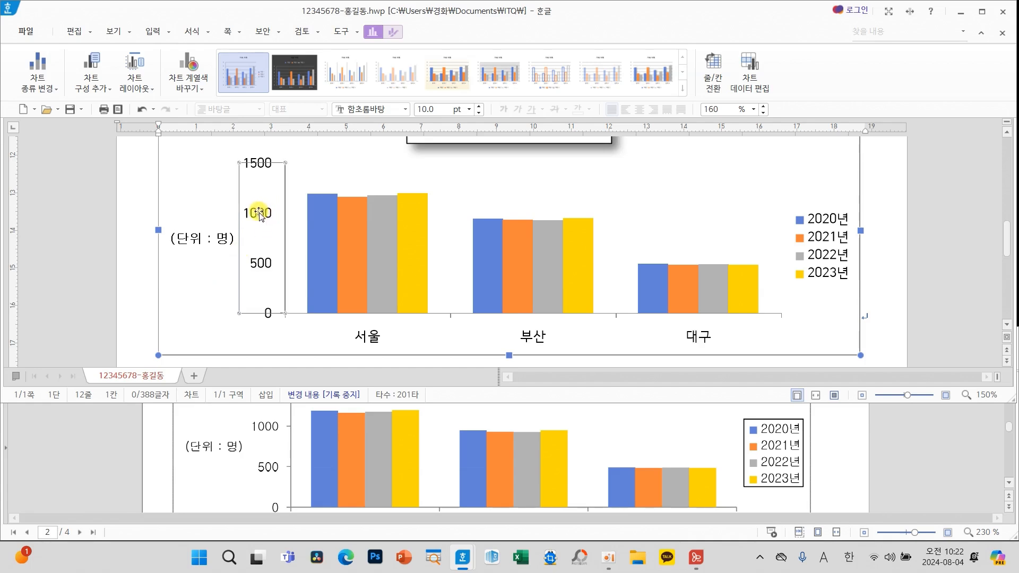
Set both the Korean and English fonts of the chart's value axis labels to 굴림
right_click(259, 213)
left_click(291, 232)
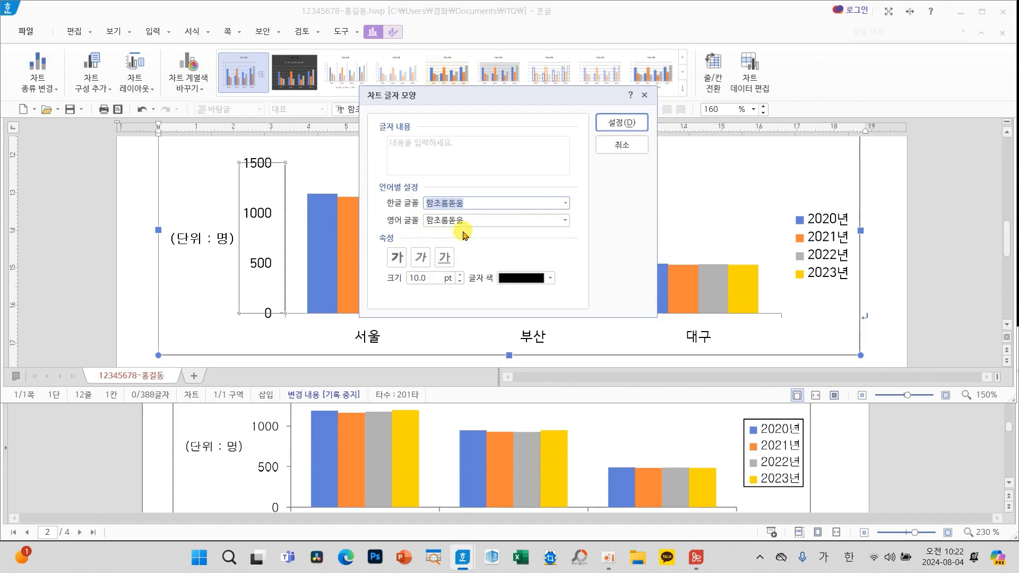
type("ㄱ")
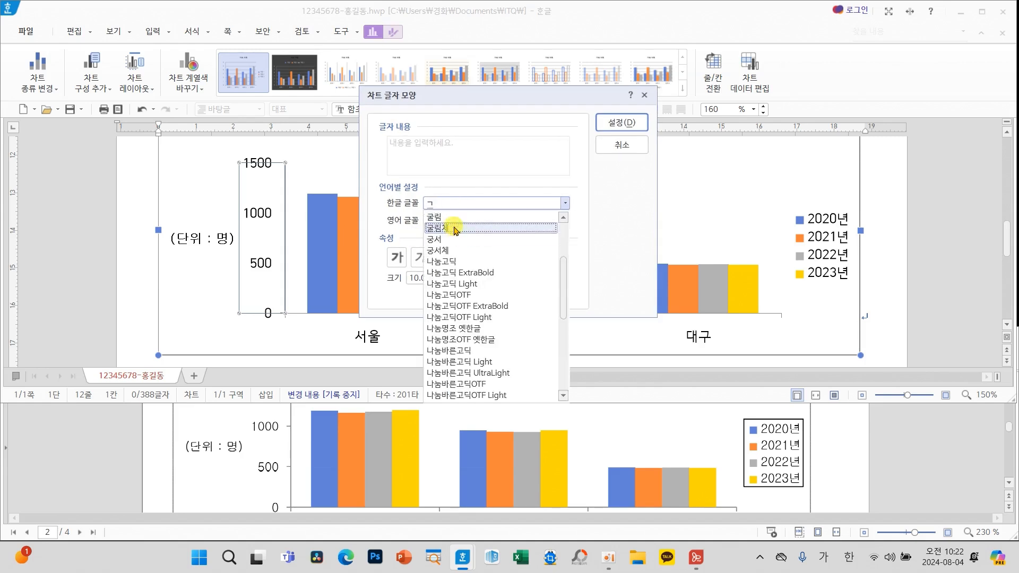
left_click(455, 218)
left_click(570, 219)
type("ㄱ")
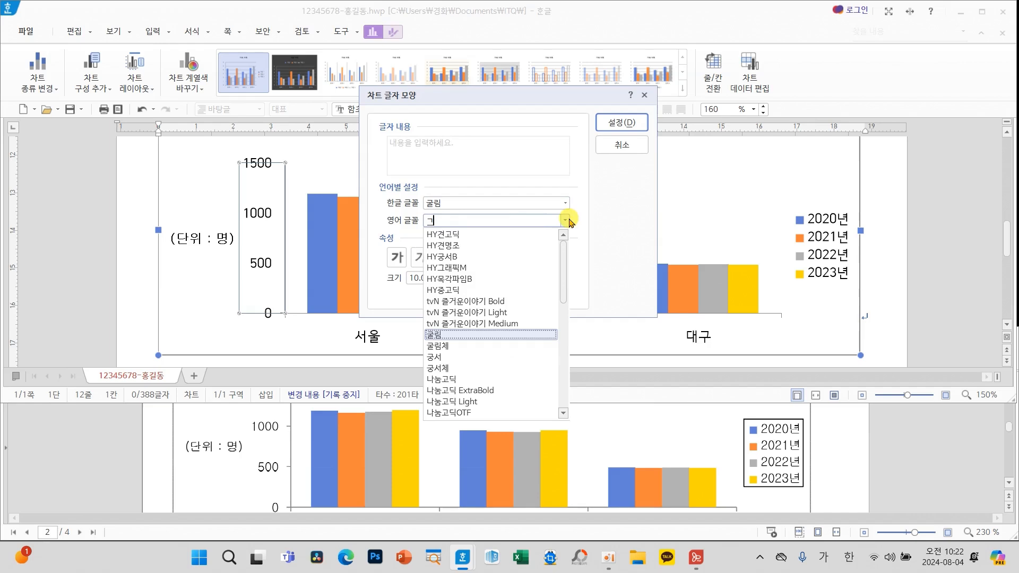
left_click(444, 336)
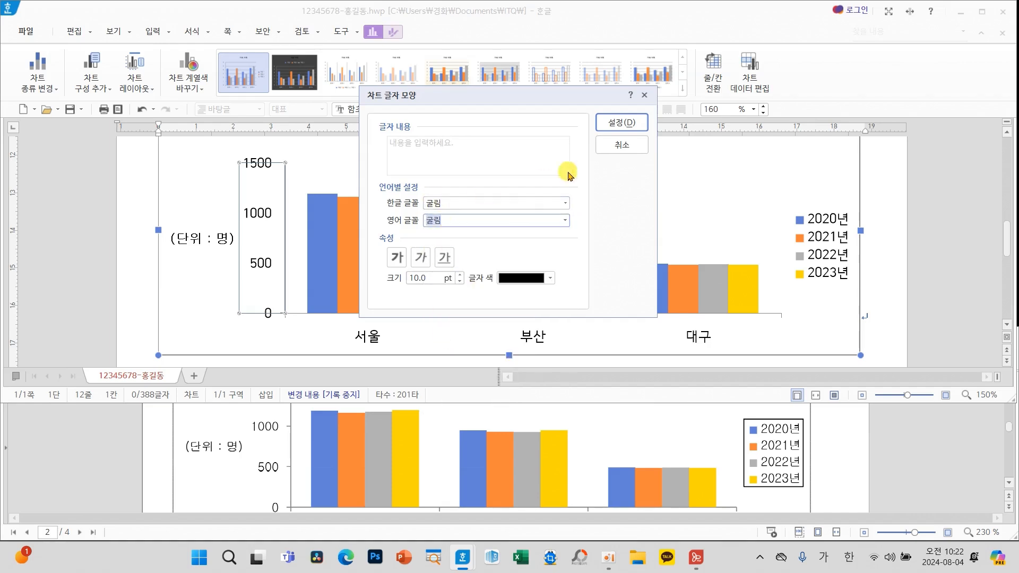
left_click(609, 124)
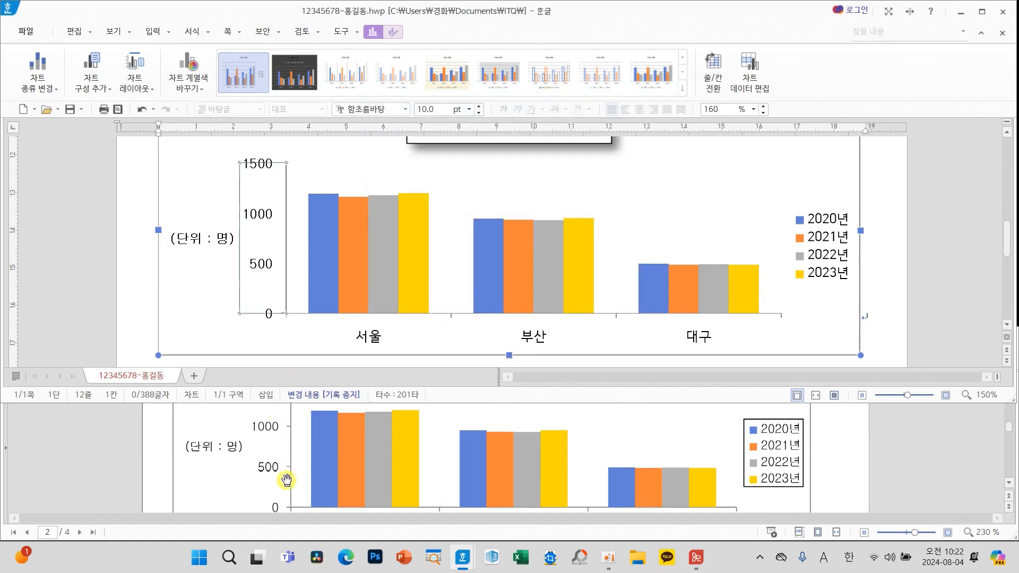
In the value axis properties, fix the major unit at 500 and set the minor unit to 499.9
scroll(286, 477, "down", 2)
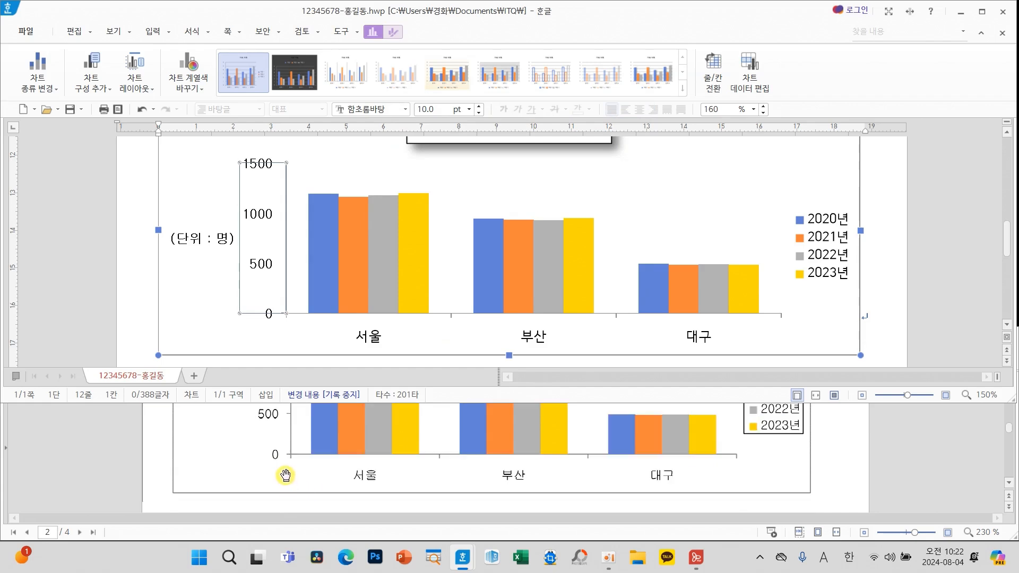
scroll(285, 473, "up", 6)
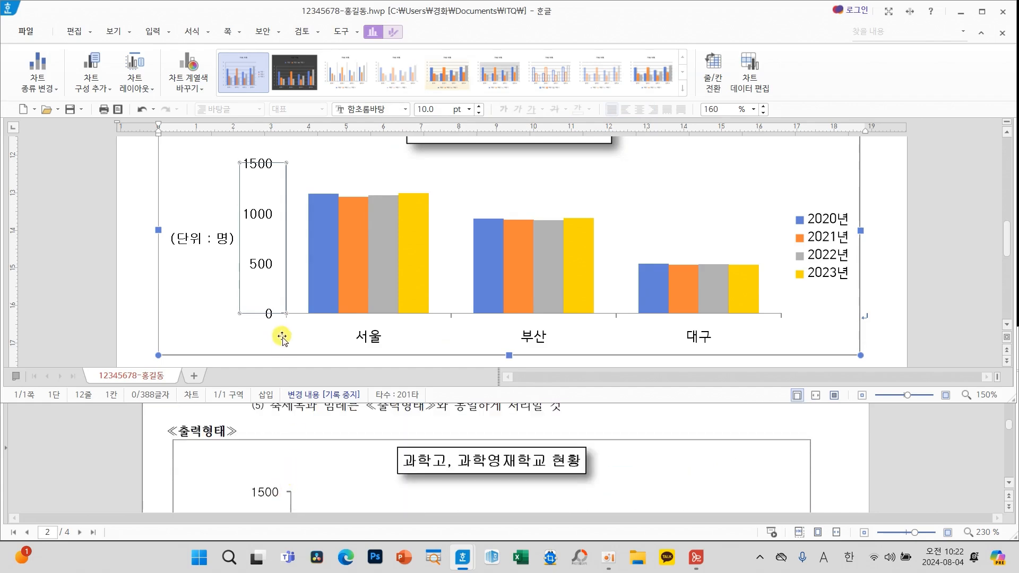
scroll(310, 478, "down", 4)
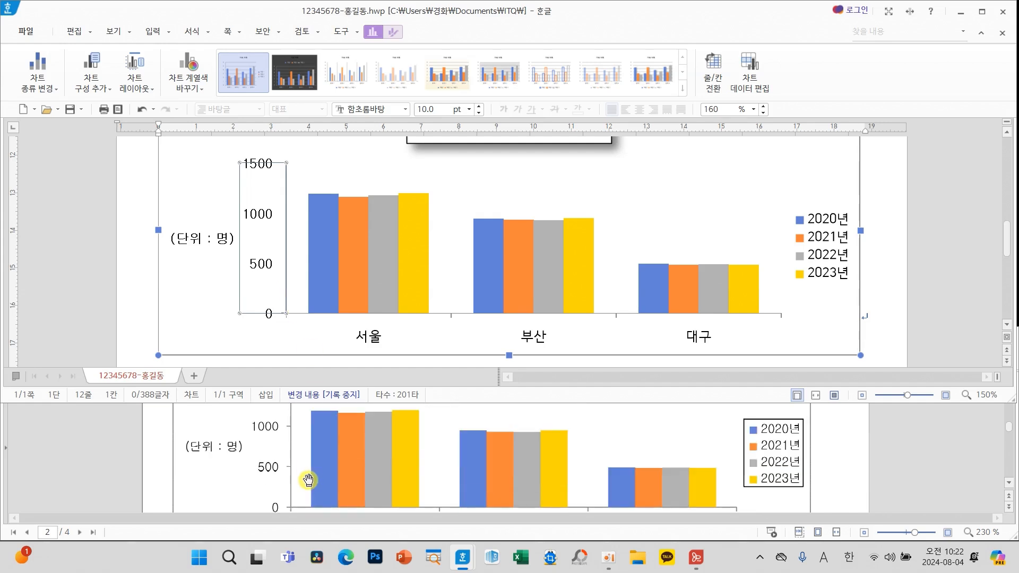
right_click(260, 265)
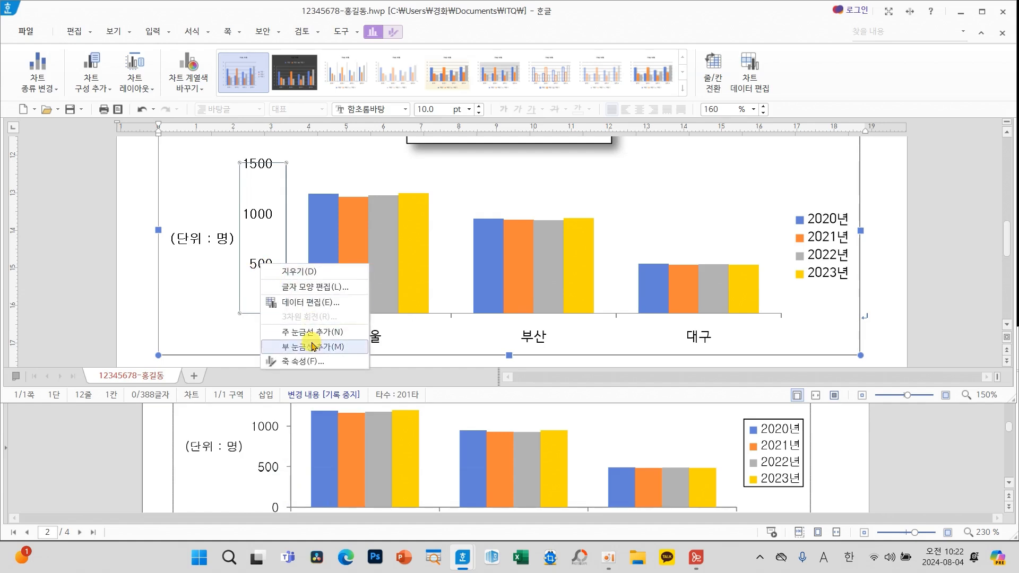
left_click(297, 362)
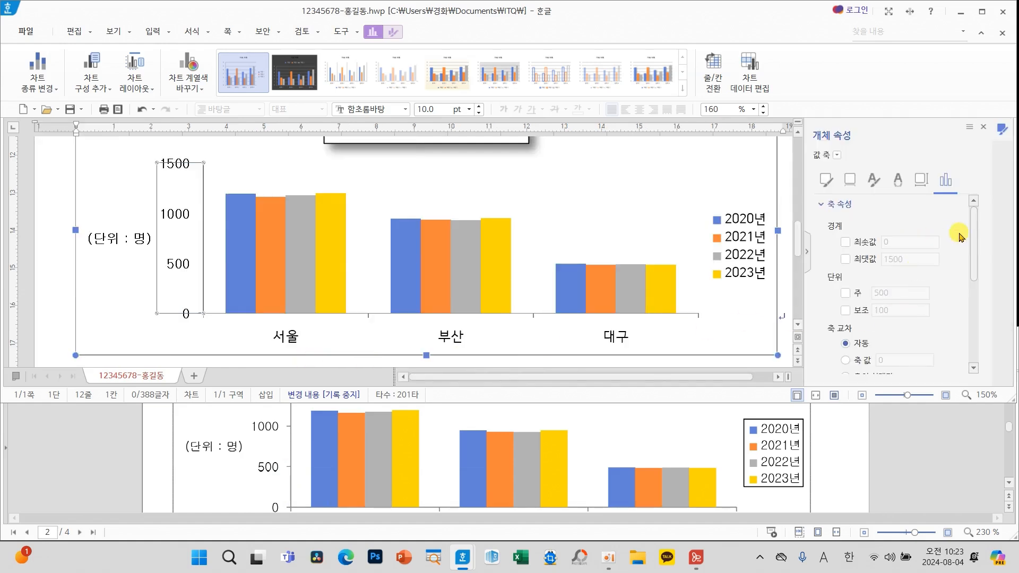
left_click_drag(971, 228, 969, 260)
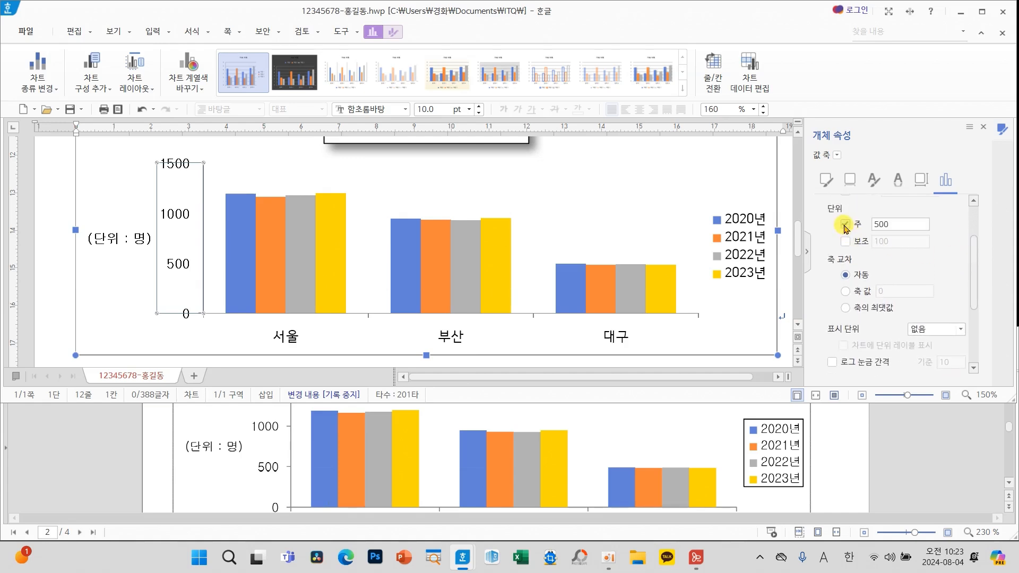
left_click(844, 242)
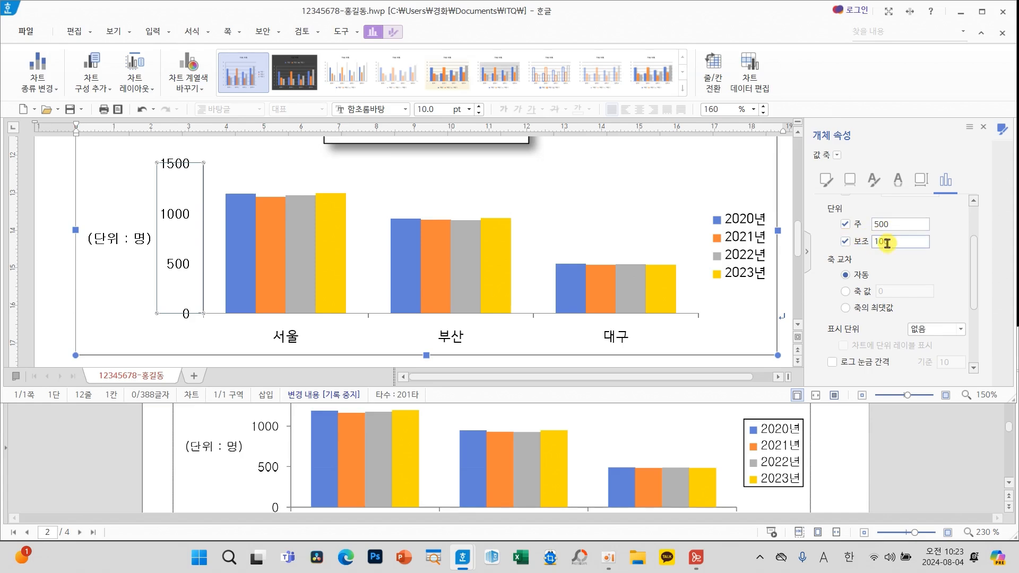
left_click_drag(895, 242, 851, 247)
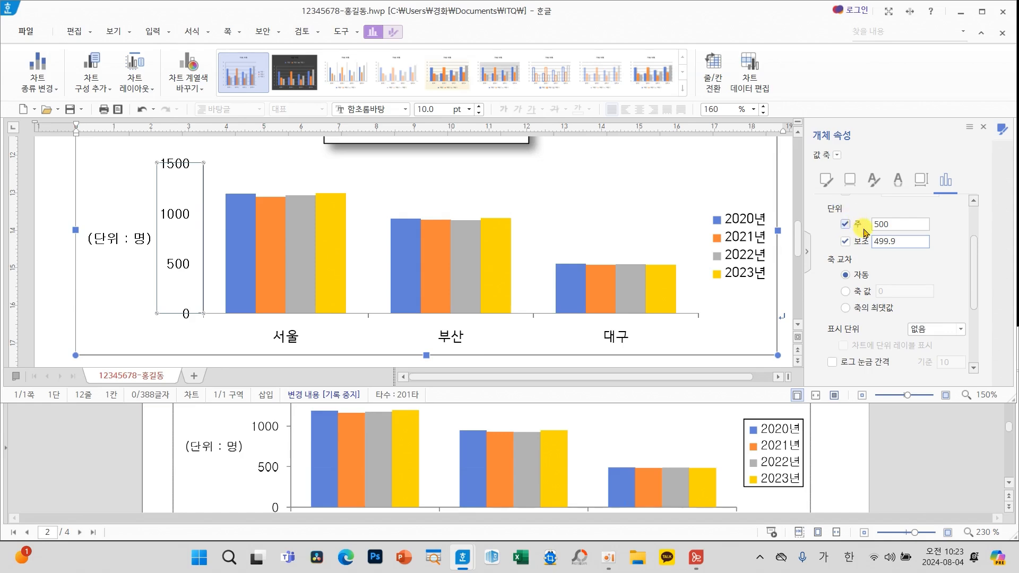
Set the value axis's minor tick marks (보조 눈금) to 바깥쪽
scroll(918, 281, "down", 3)
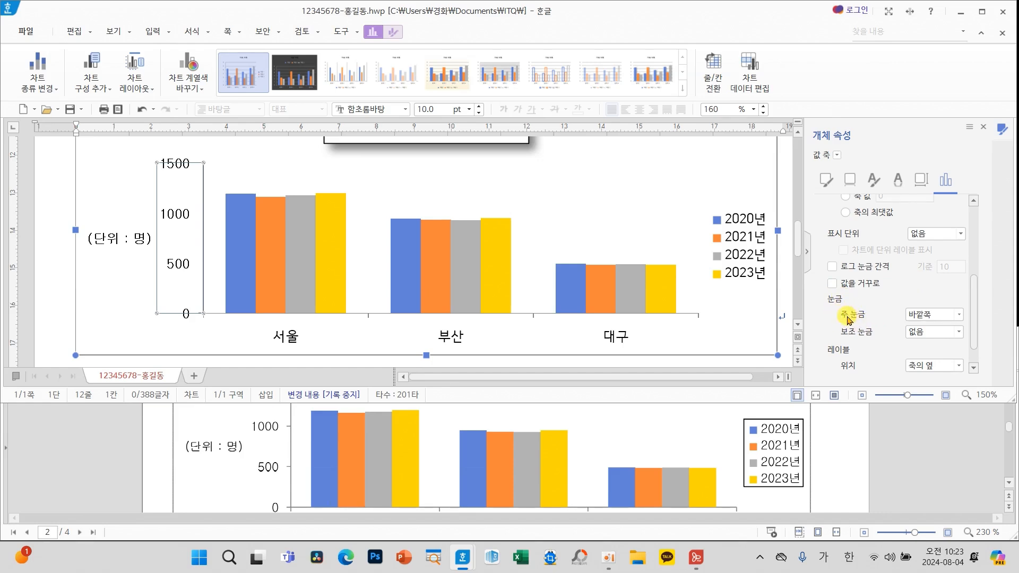
left_click(958, 332)
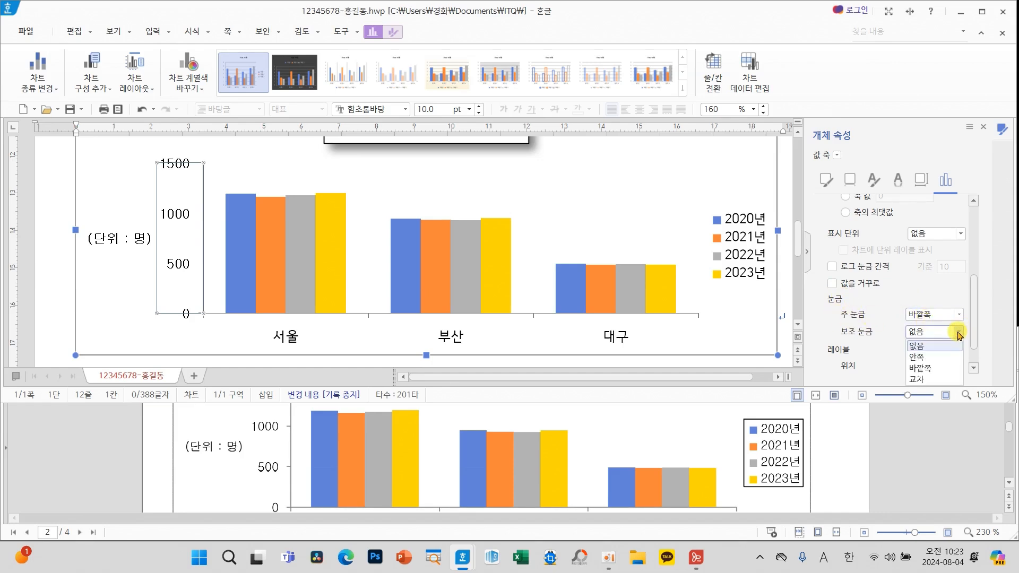
left_click(927, 369)
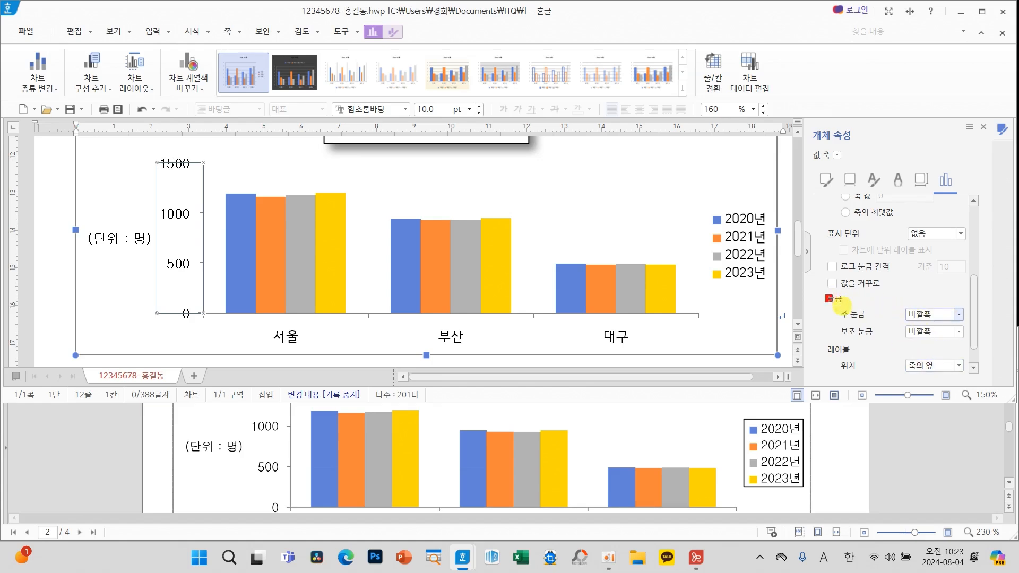
left_click_drag(826, 296, 971, 347)
mouse_move(833, 324)
left_mouse_down()
mouse_move(233, 315)
mouse_move(196, 285)
mouse_move(226, 281)
left_mouse_up()
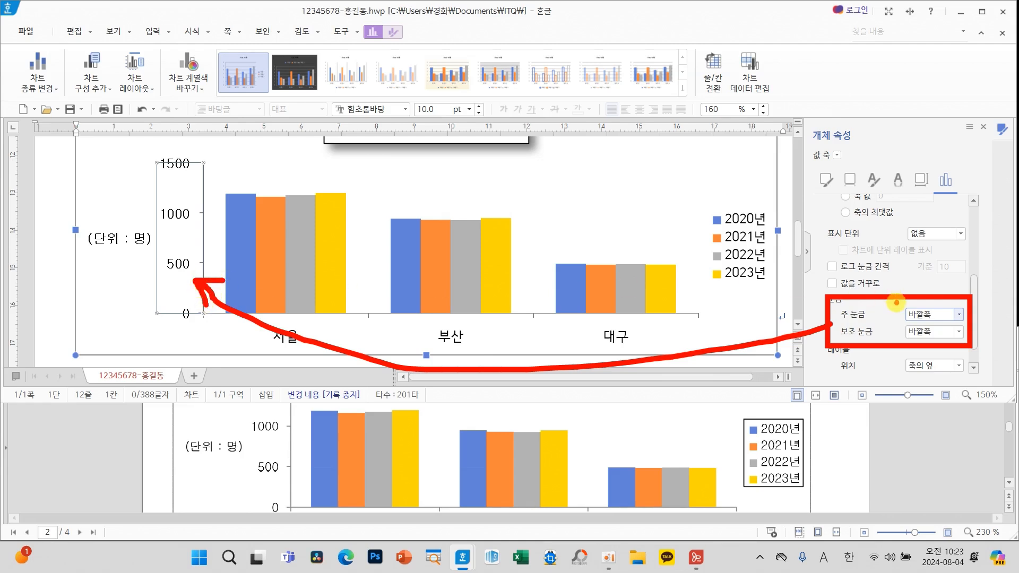
key("Escape")
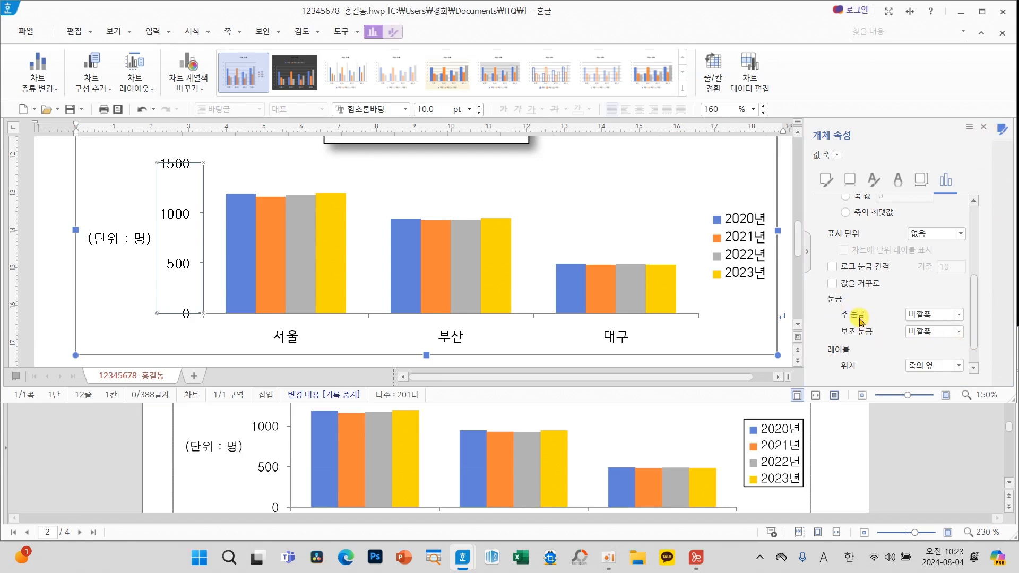
Close the value axis properties and set the category axis labels' Korean and English fonts to 굴림
scroll(897, 315, "up", 4)
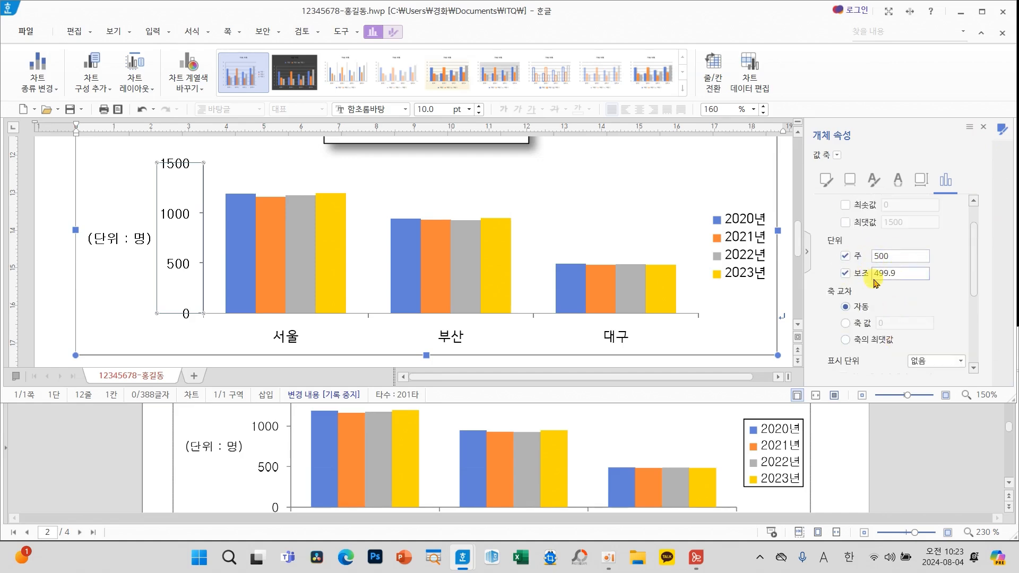
left_click(982, 127)
left_click(374, 339)
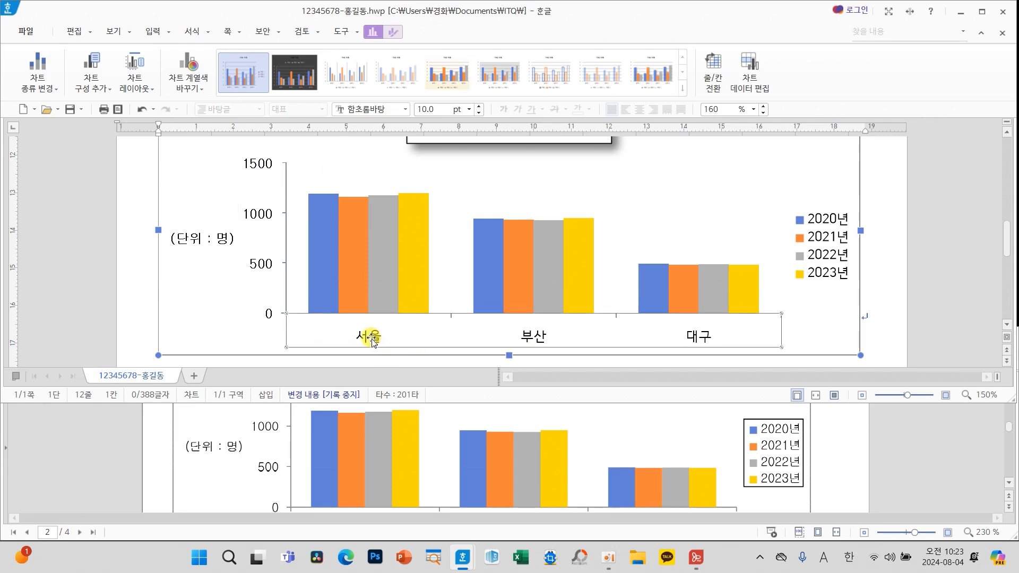
right_click(373, 339)
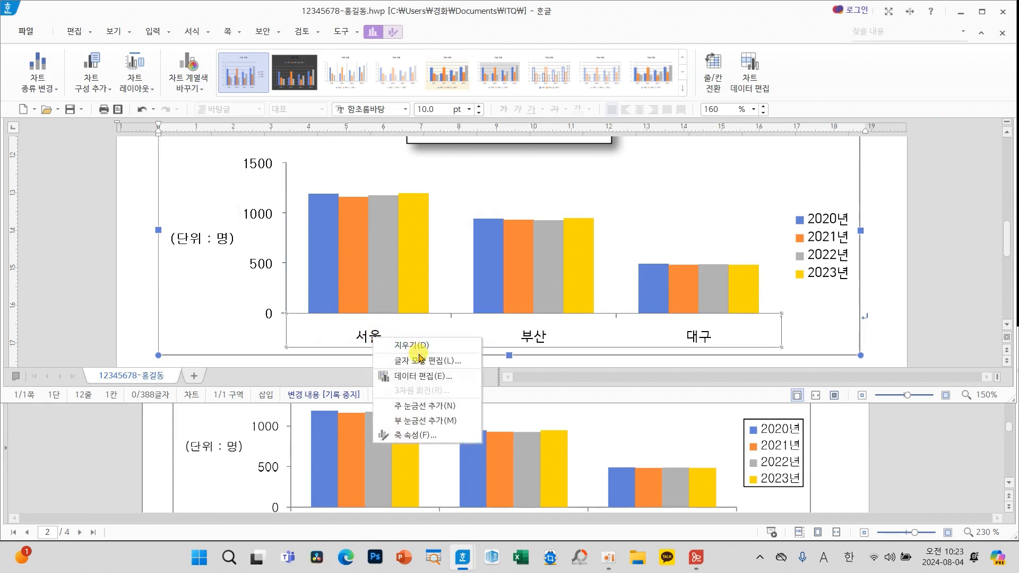
left_click(405, 360)
type("ㄱ")
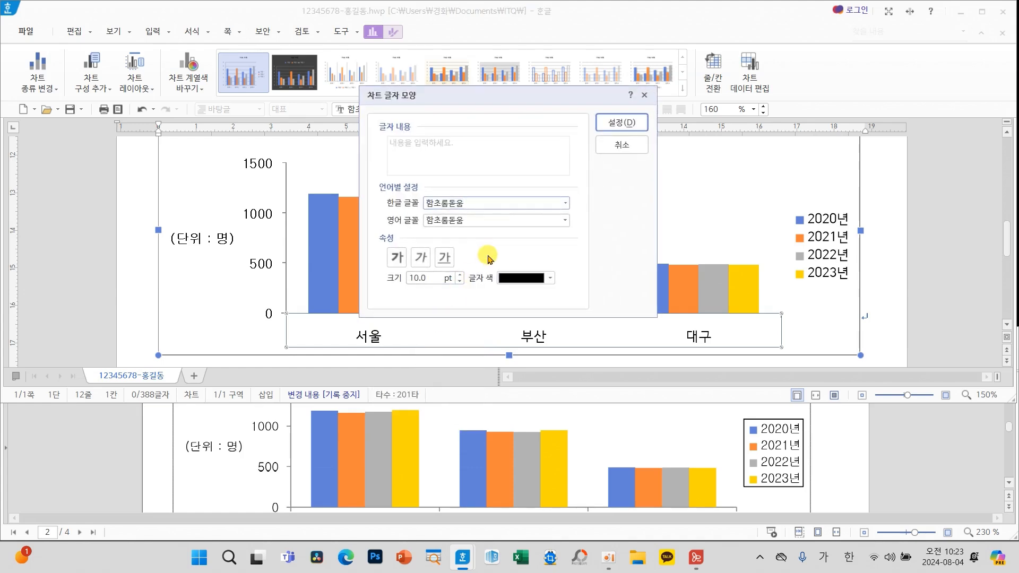
left_click(565, 220)
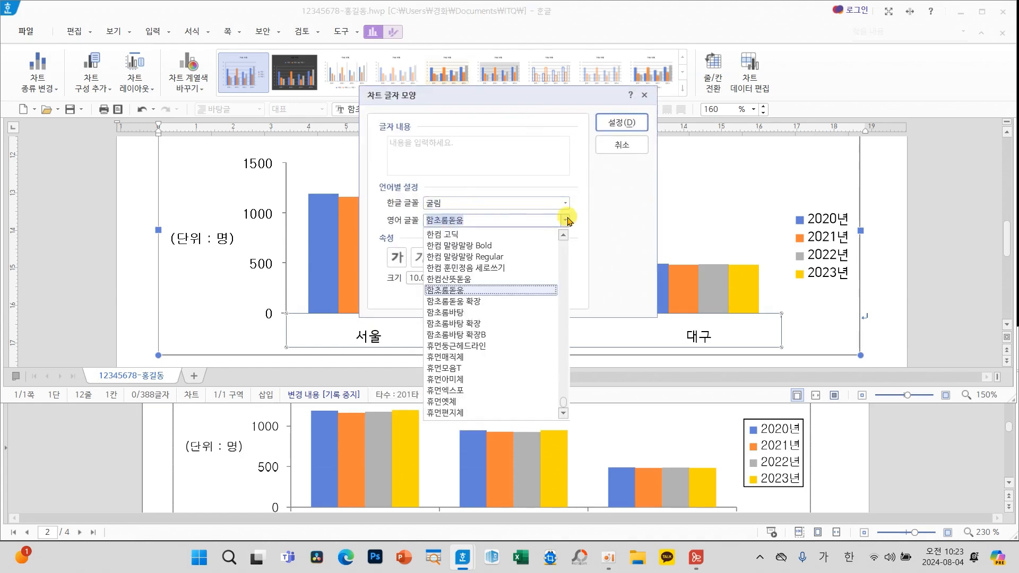
type("ㄱ")
left_click(434, 335)
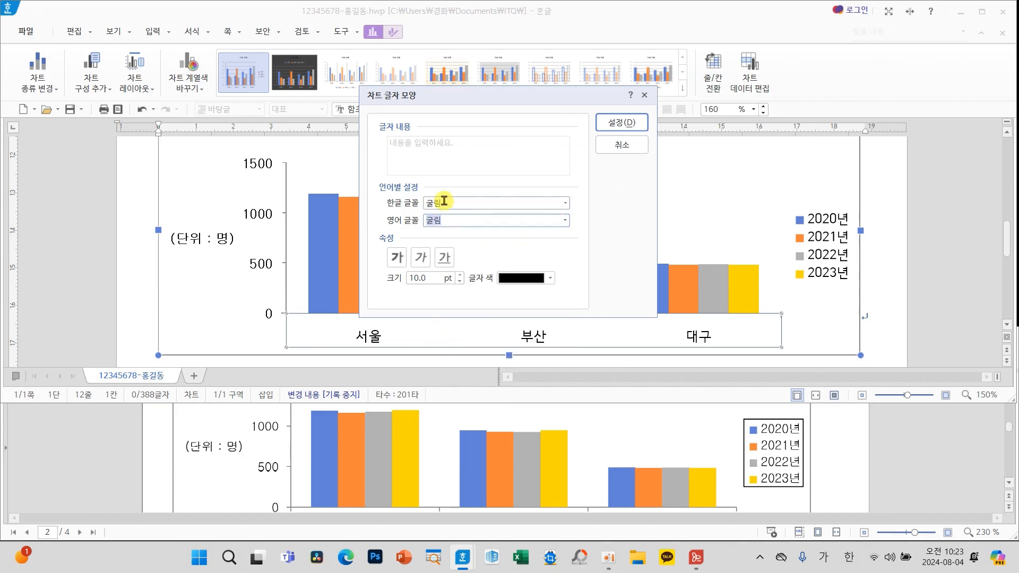
left_click(608, 127)
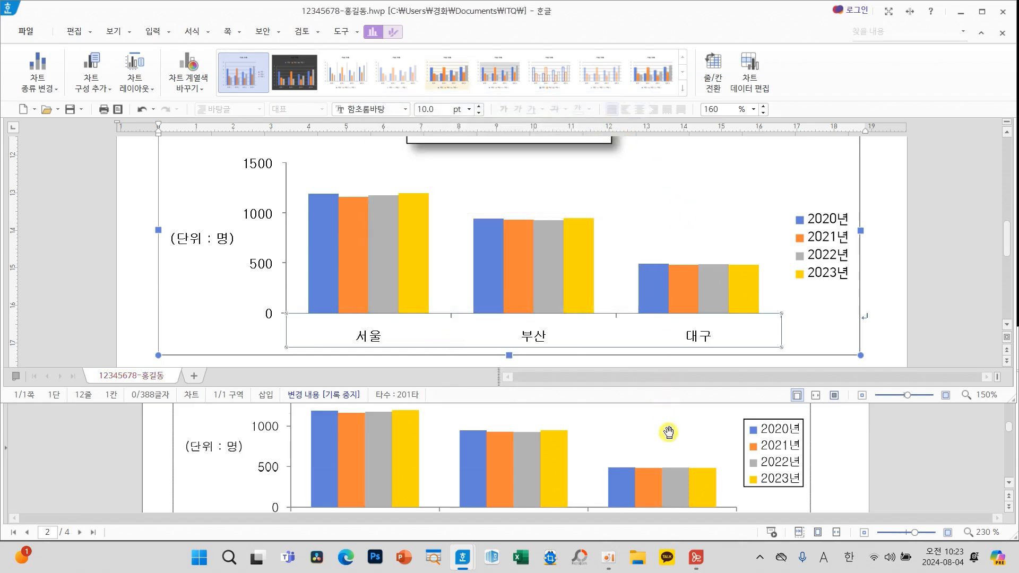
Set both the Korean and English fonts of the chart legend to 굴림
scroll(666, 430, "down", 2)
scroll(631, 447, "up", 1)
scroll(623, 461, "up", 1)
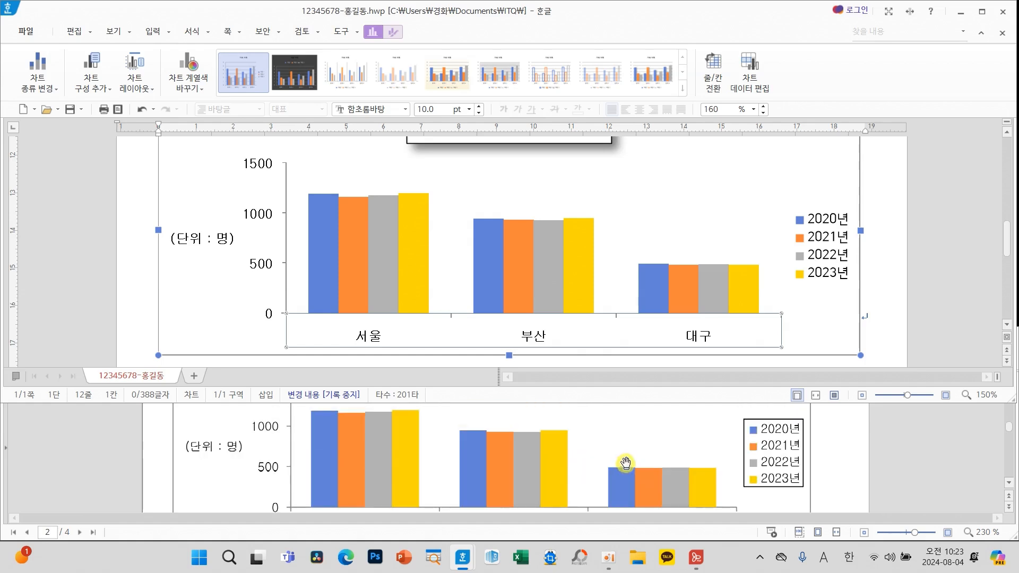
left_click(825, 265)
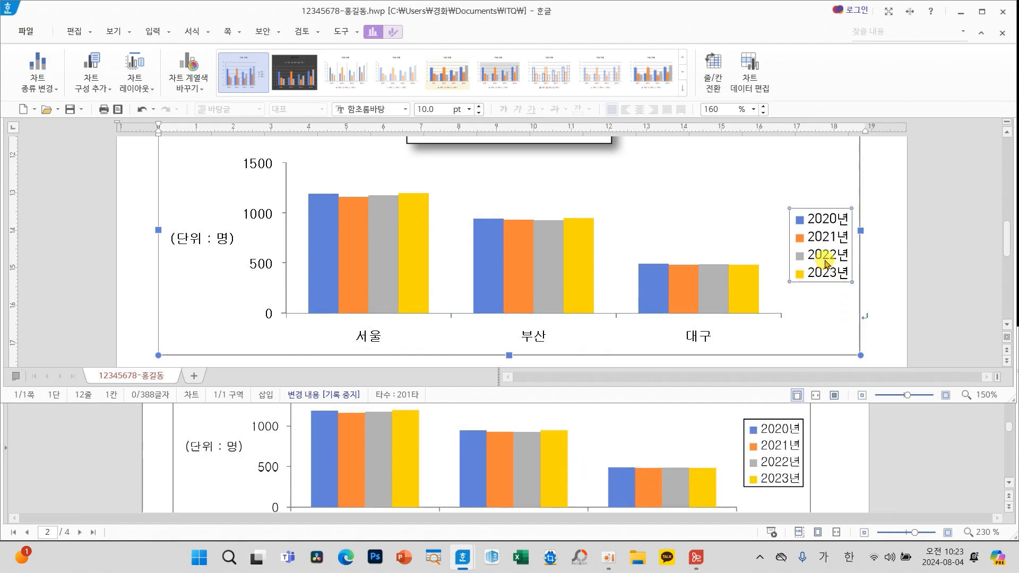
right_click(826, 264)
left_click(835, 282)
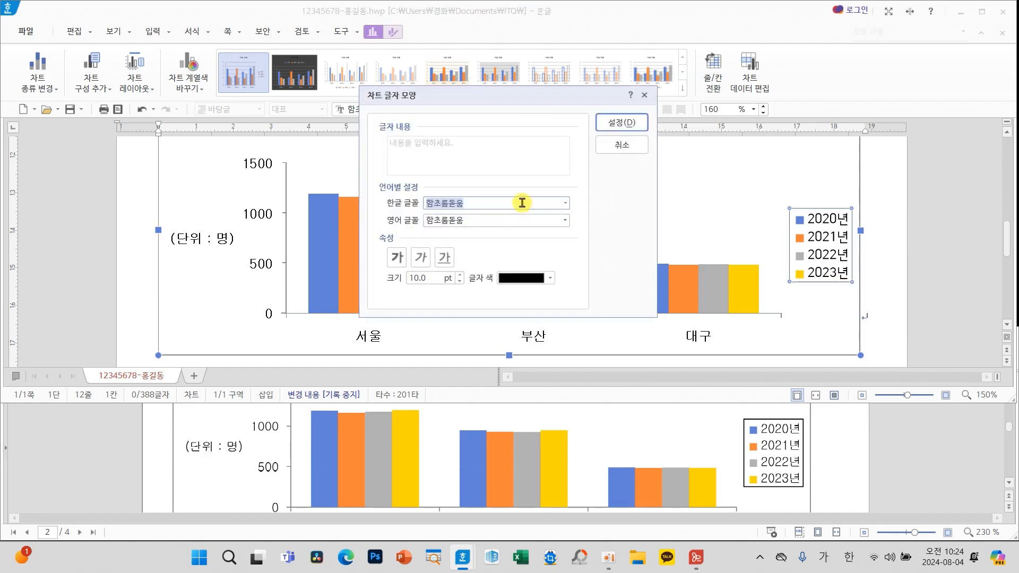
left_click(523, 202)
left_click(455, 217)
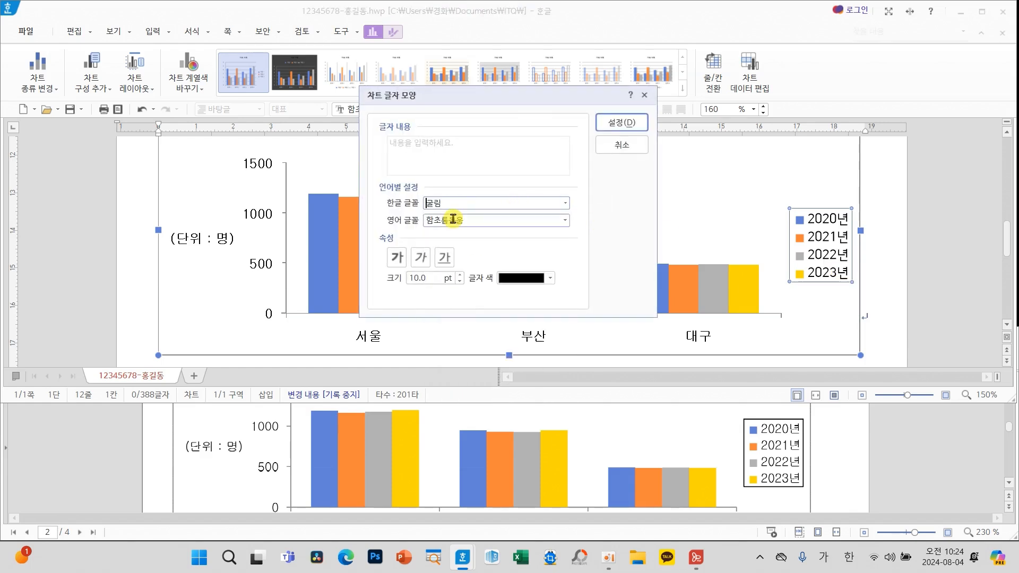
left_click(563, 222)
type("ㄱ")
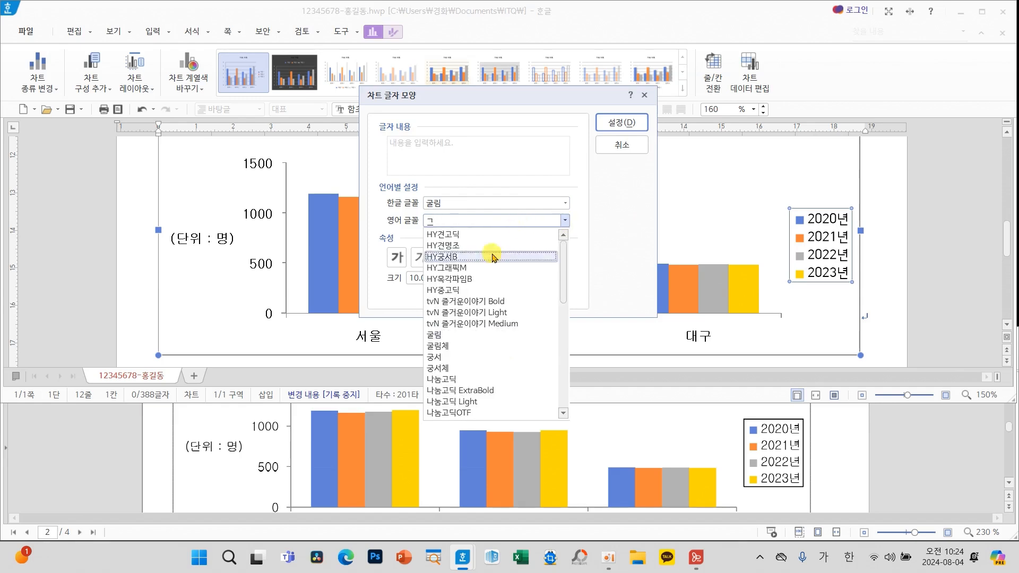
left_click(444, 335)
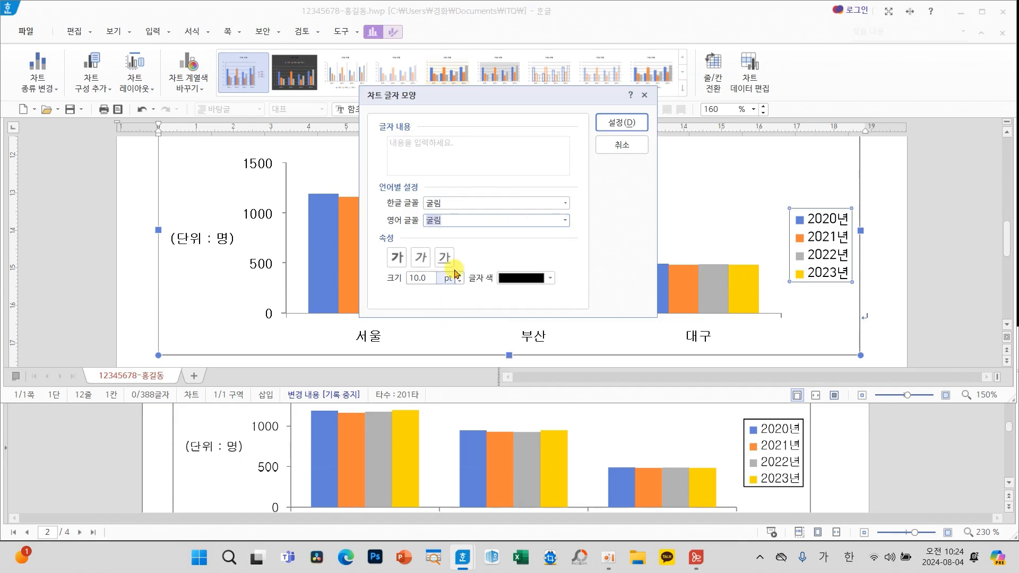
left_click(631, 128)
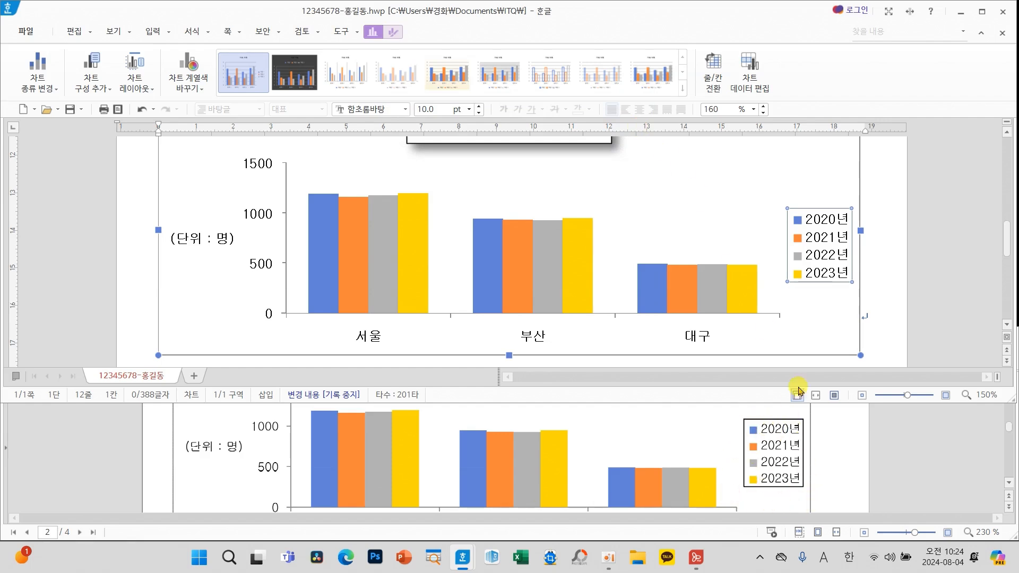
Give the chart legend a black outline (선) and close the legend properties
right_click(820, 250)
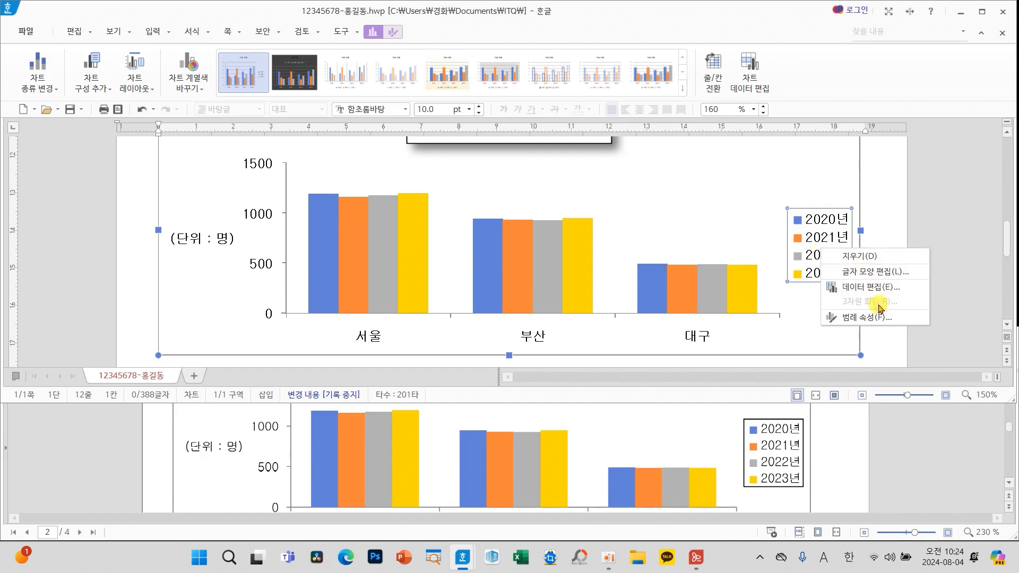
left_click(865, 318)
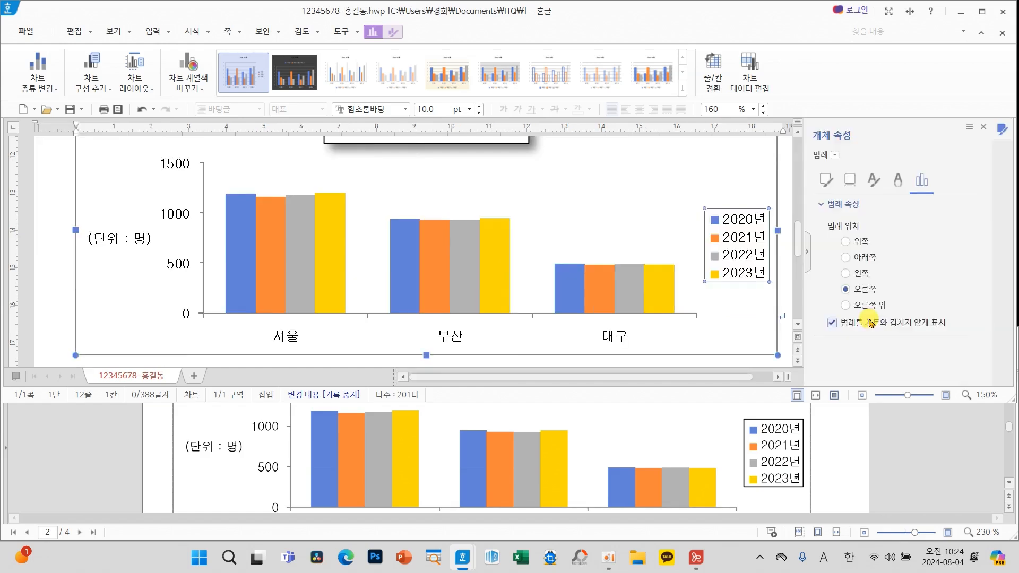
left_click(825, 182)
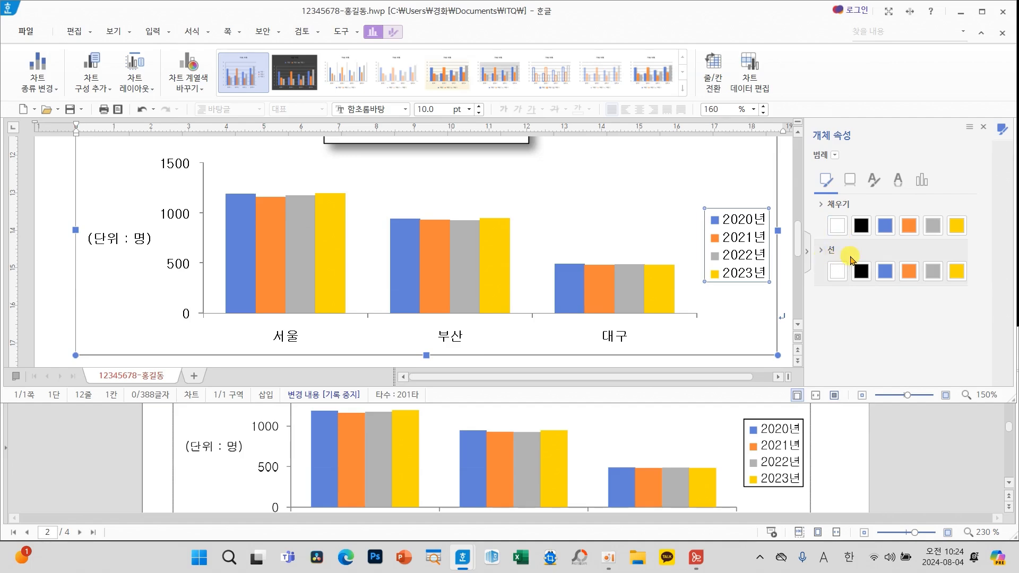
left_click(860, 271)
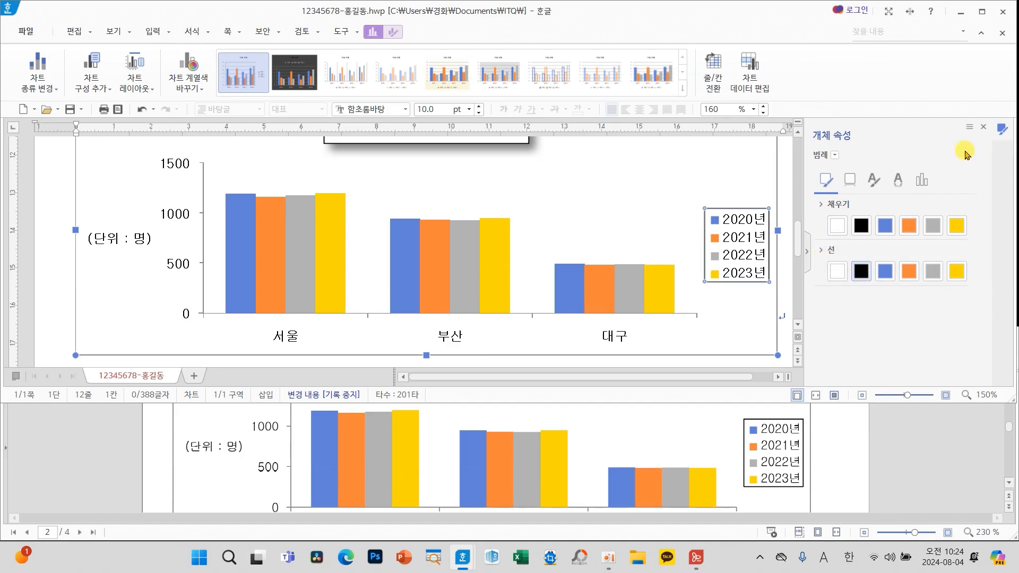
left_click(983, 127)
left_click(870, 277)
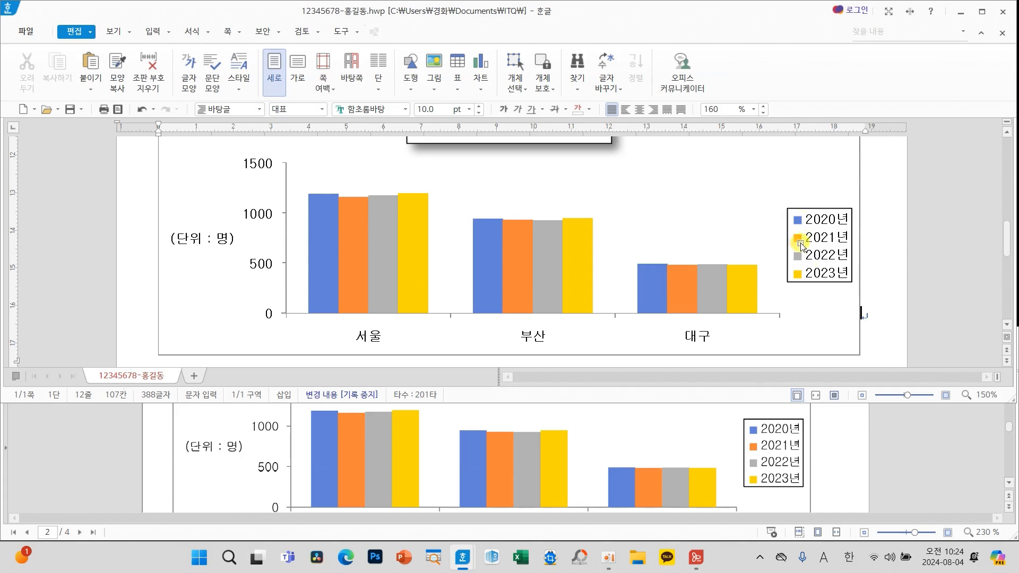
scroll(751, 435, "down", 2)
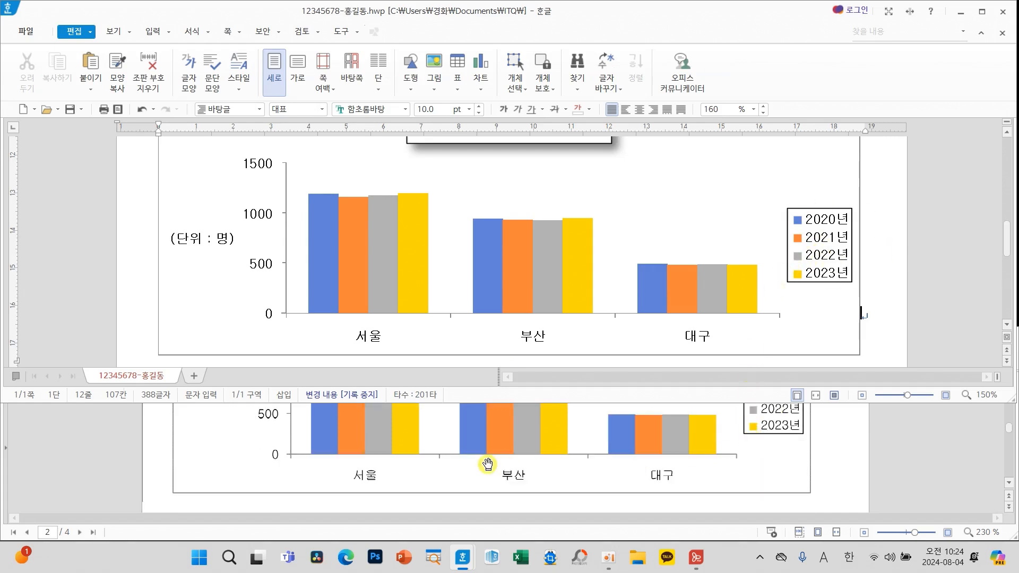
scroll(787, 486, "up", 6)
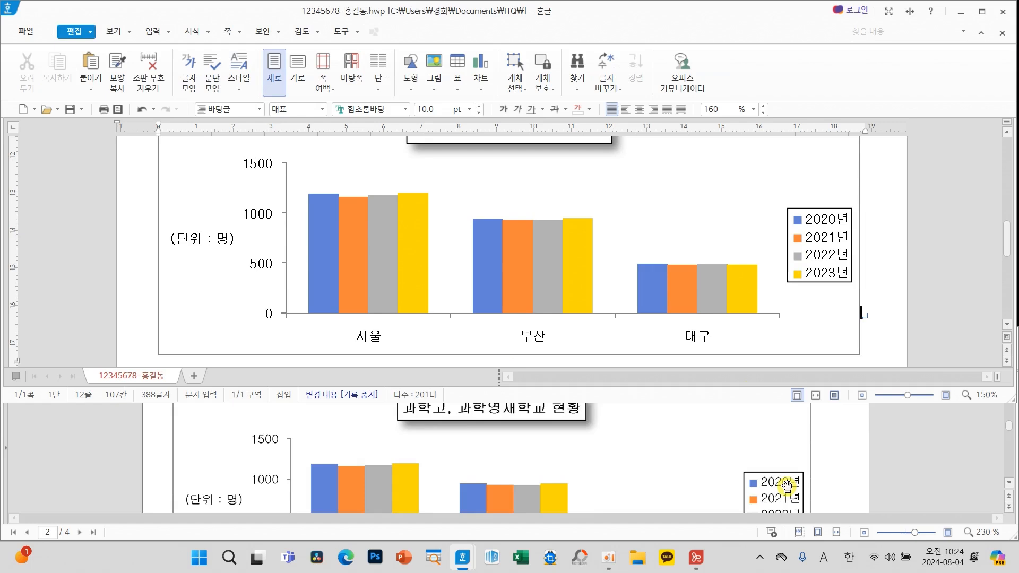
scroll(787, 487, "down", 6)
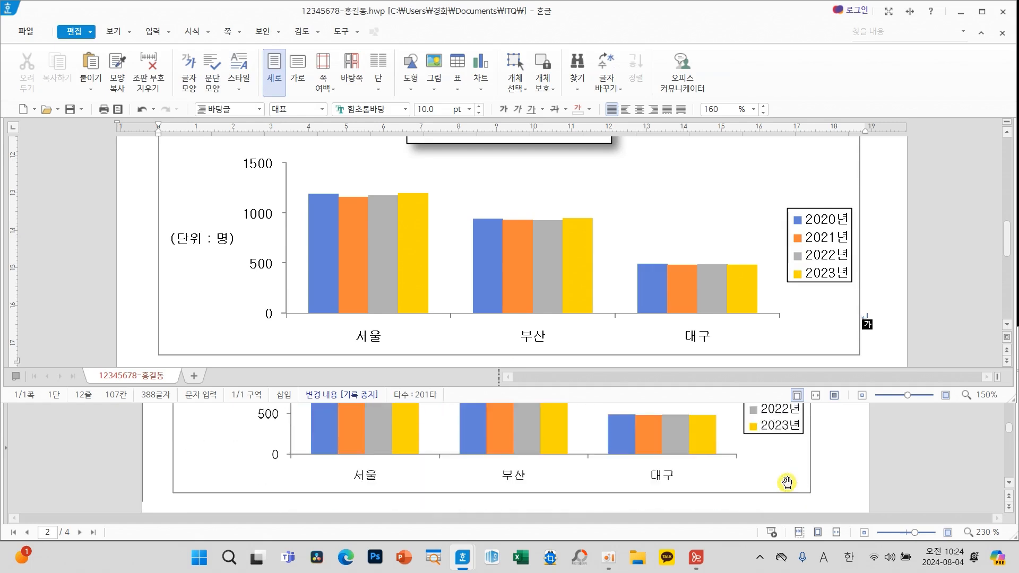
left_click(821, 268)
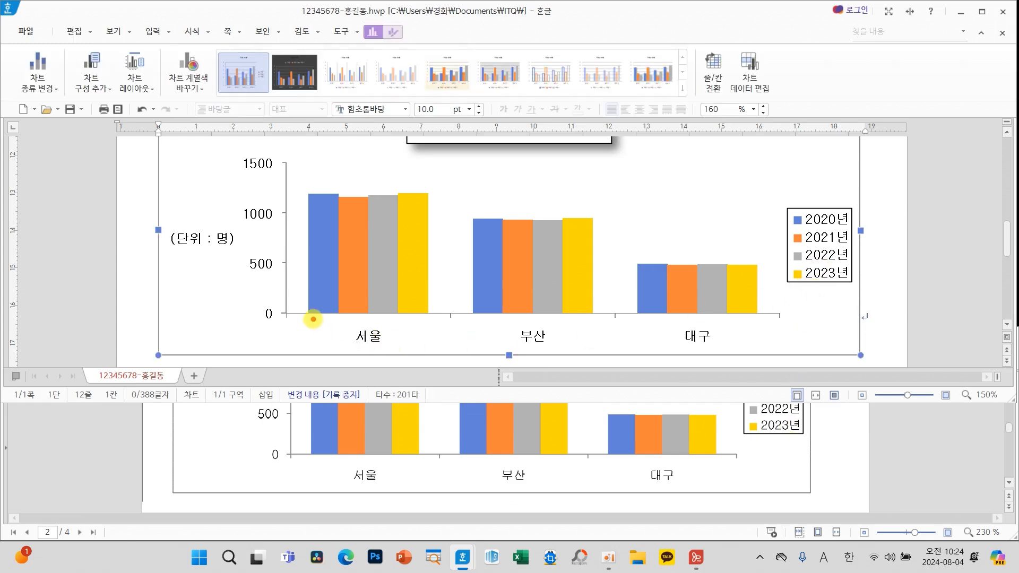
mouse_move(317, 314)
left_mouse_down()
mouse_move(568, 343)
mouse_move(738, 349)
left_mouse_up()
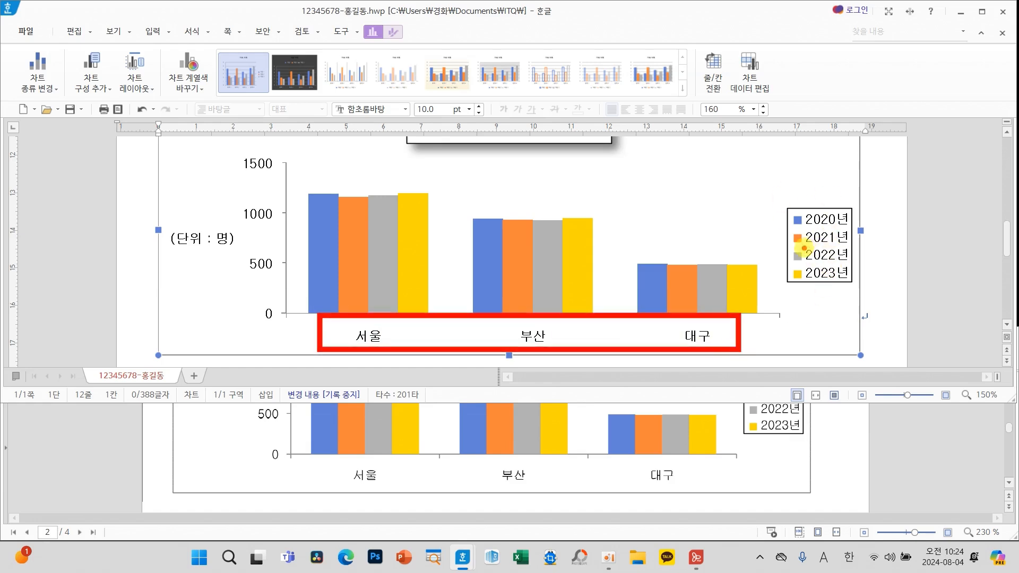
mouse_move(805, 248)
left_mouse_down()
mouse_move(660, 264)
mouse_move(604, 317)
mouse_move(635, 306)
left_mouse_up()
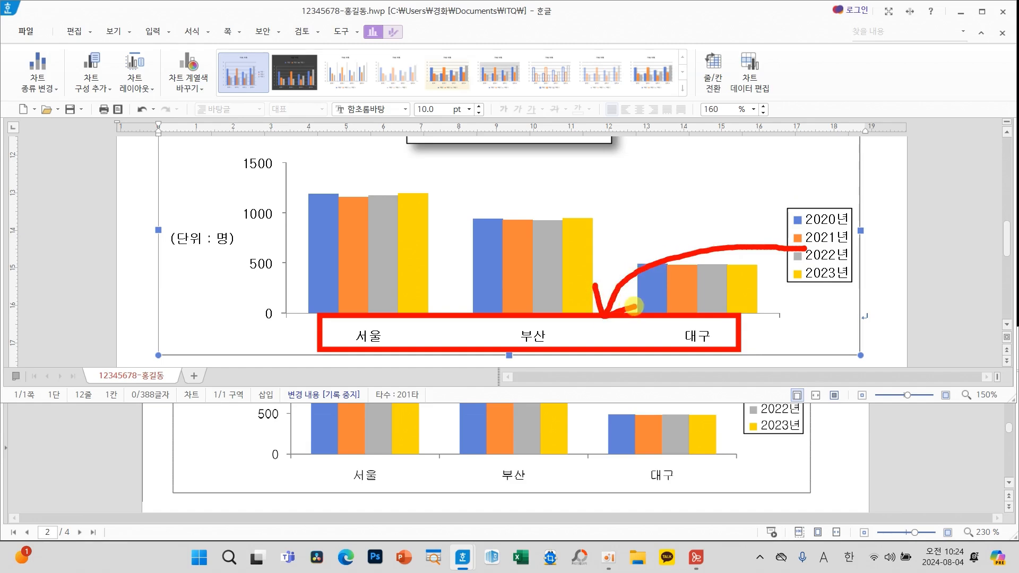
mouse_move(731, 343)
left_mouse_down()
mouse_move(779, 334)
mouse_move(809, 258)
mouse_move(845, 292)
left_mouse_up()
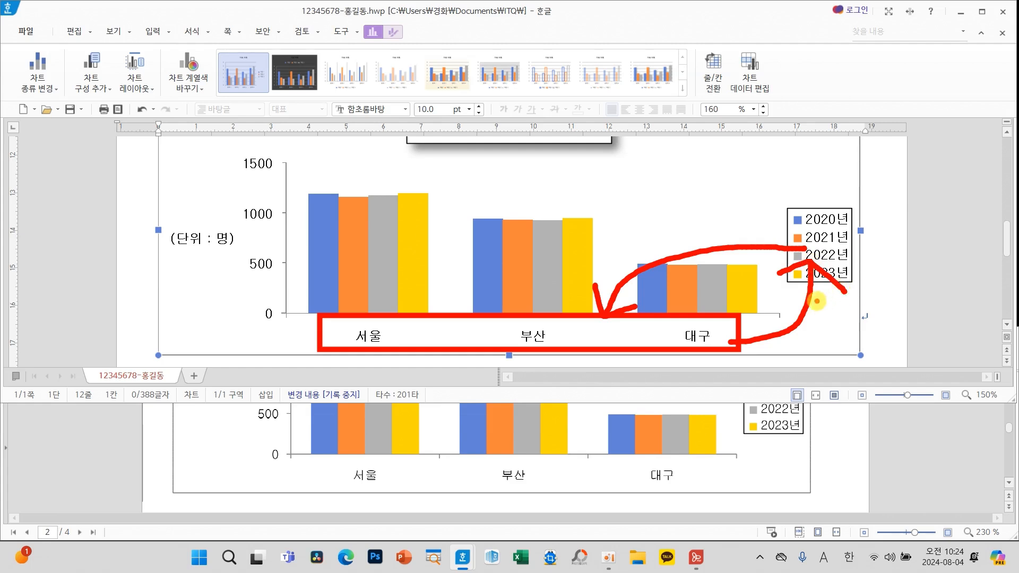
left_click_drag(690, 68, 717, 97)
left_click_drag(720, 39, 720, 97)
key("Escape")
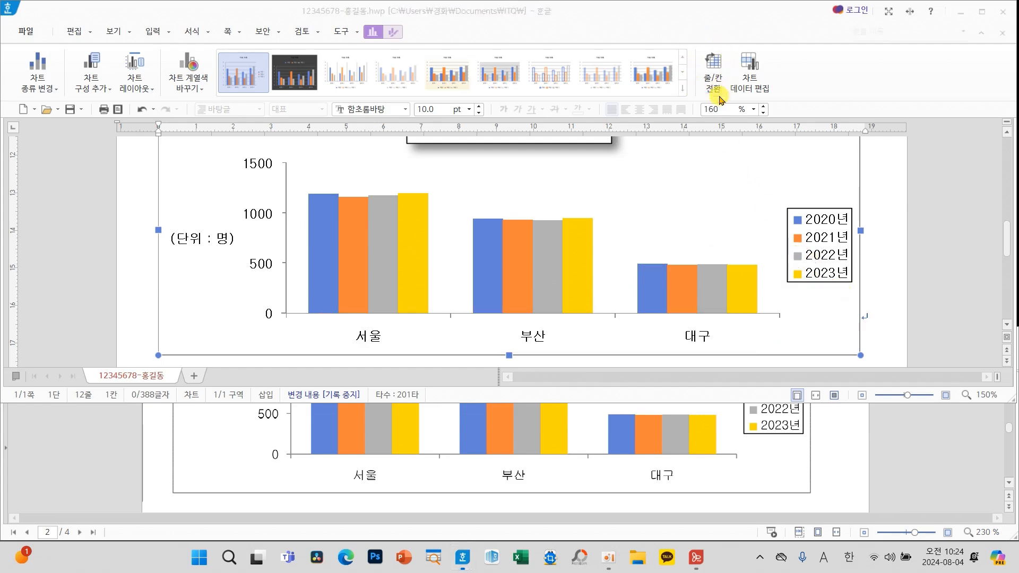
Swap the chart's rows and columns (줄/칸 전환) and swap them back
left_click(713, 82)
left_click(713, 82)
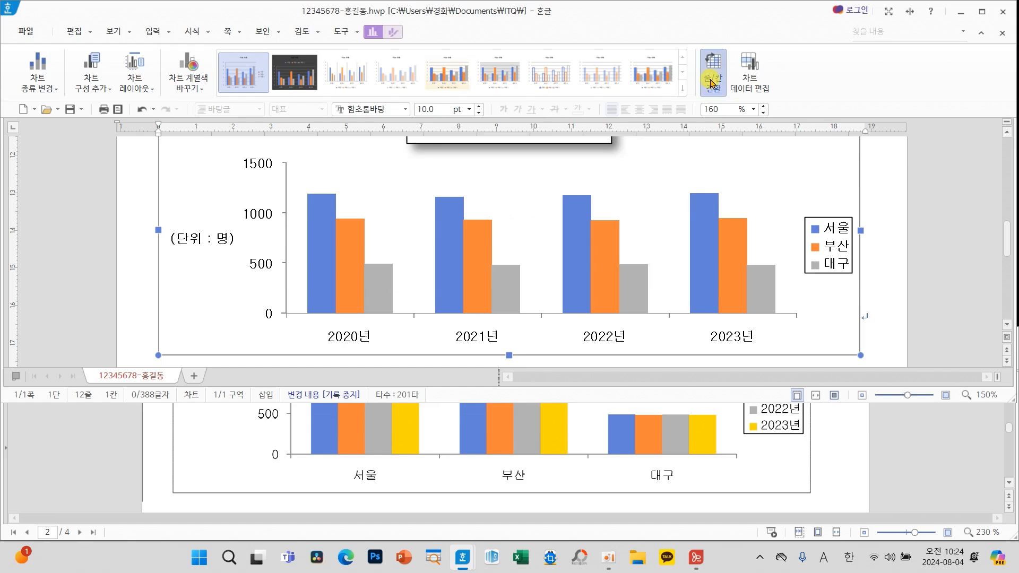
left_click(717, 92)
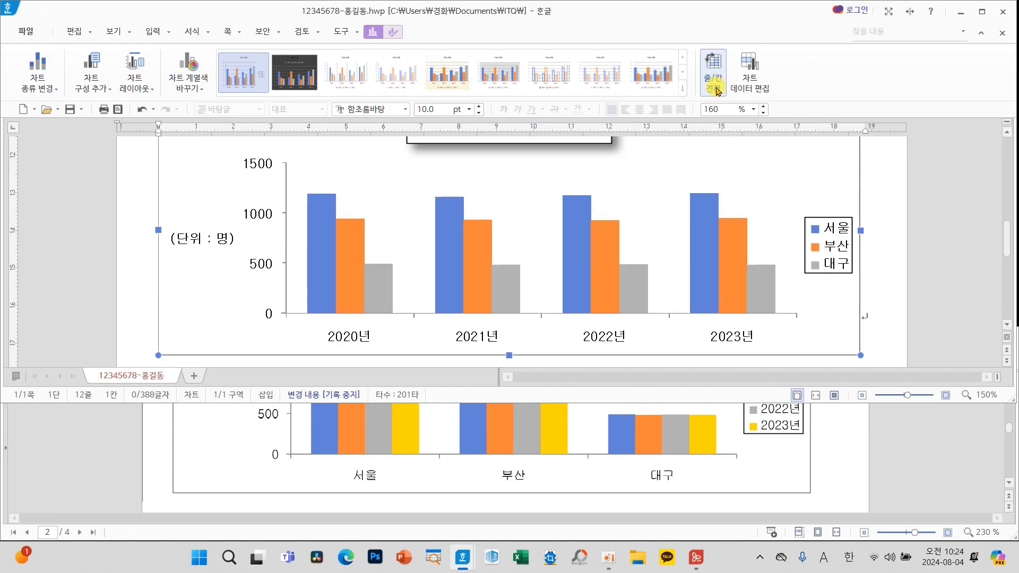
left_click(718, 92)
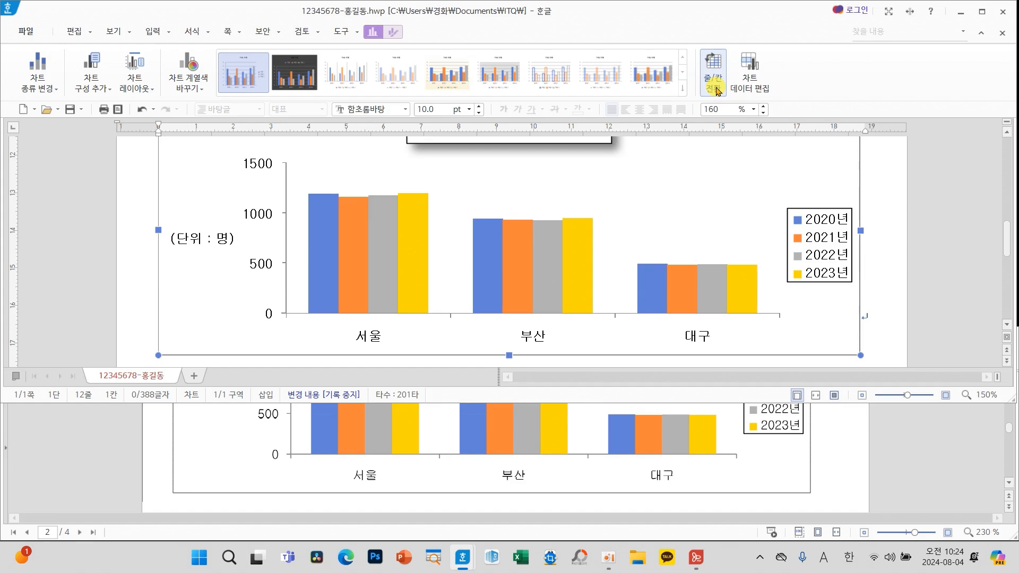
Save the document and start a new section on a new page after the chart
left_click(876, 316)
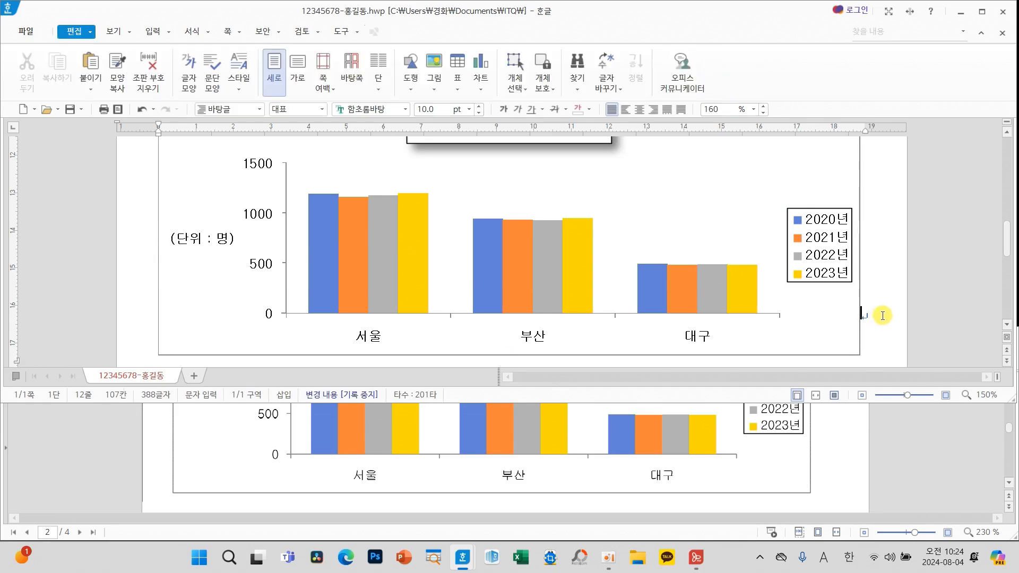
left_click(69, 109)
scroll(878, 319, "down", 2)
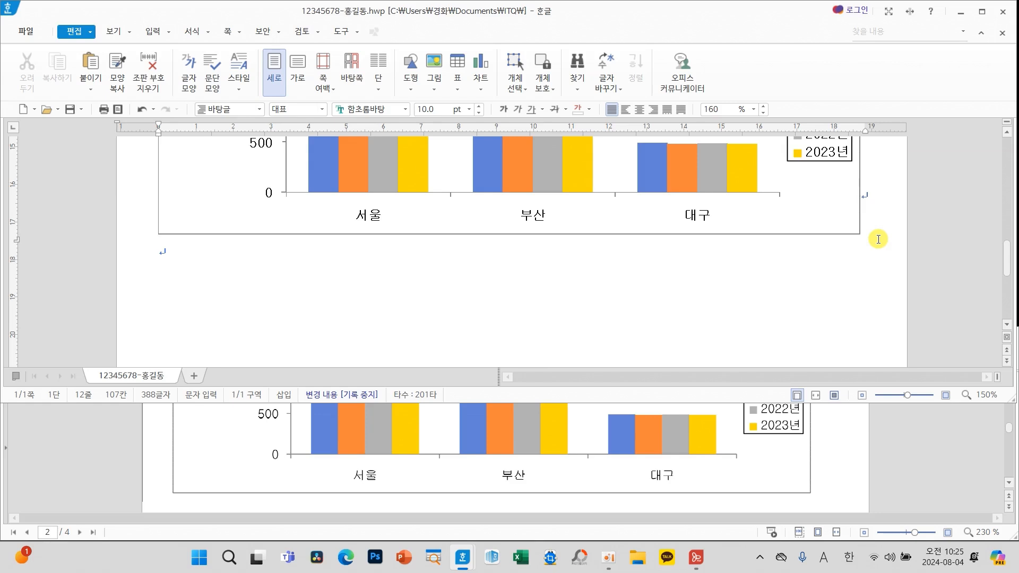
key("alt+shift+Return")
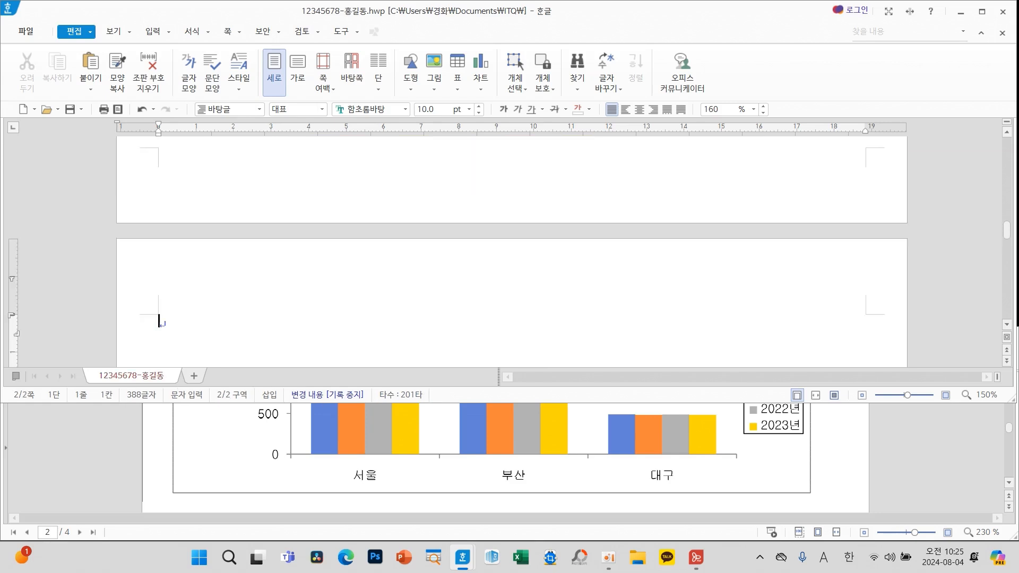
scroll(464, 275, "down", 2)
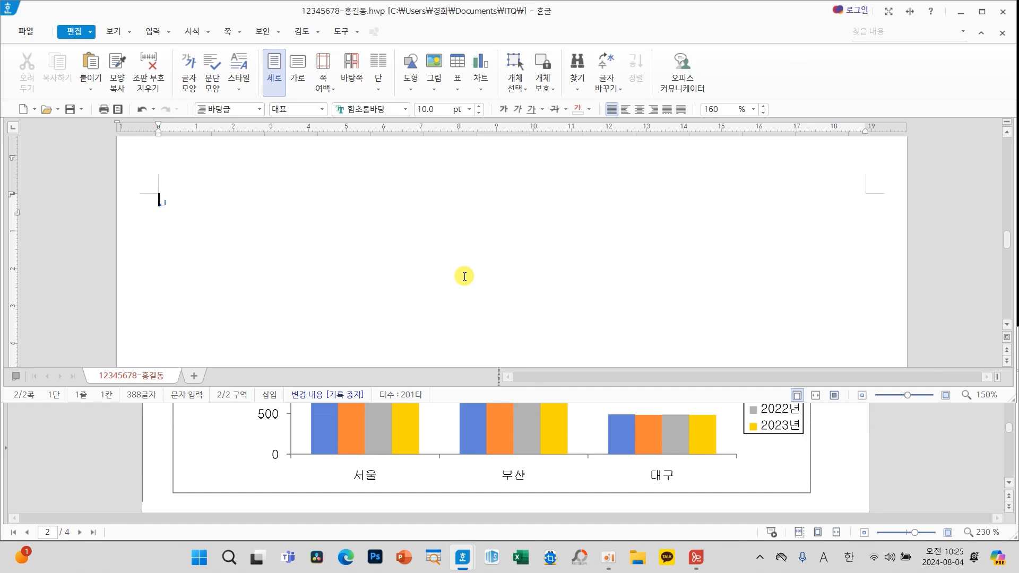
Enter the question number "3." on the new page and begin the line below it with "(1)"
key("Hangul")
scroll(636, 435, "down", 5)
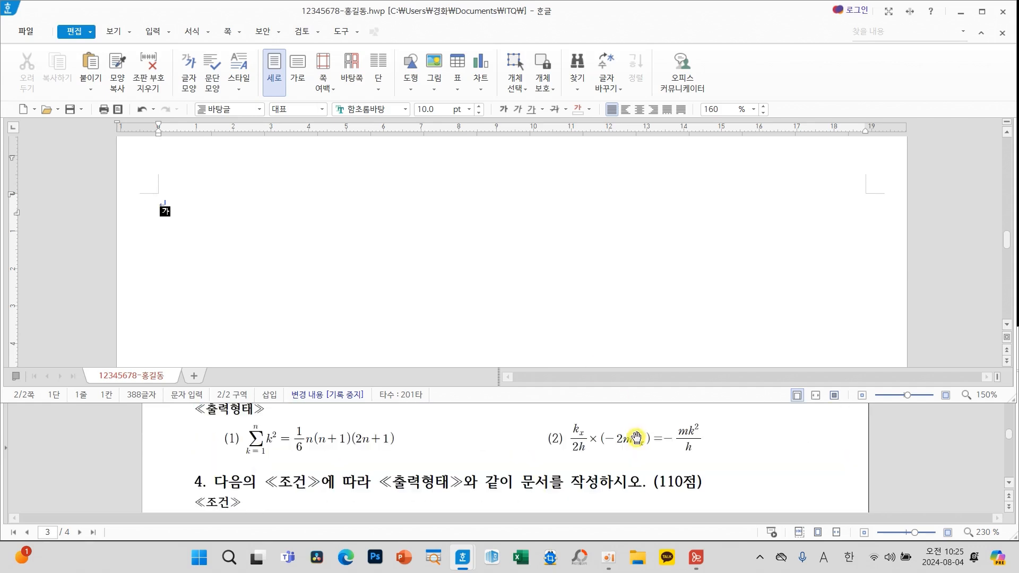
type("3.")
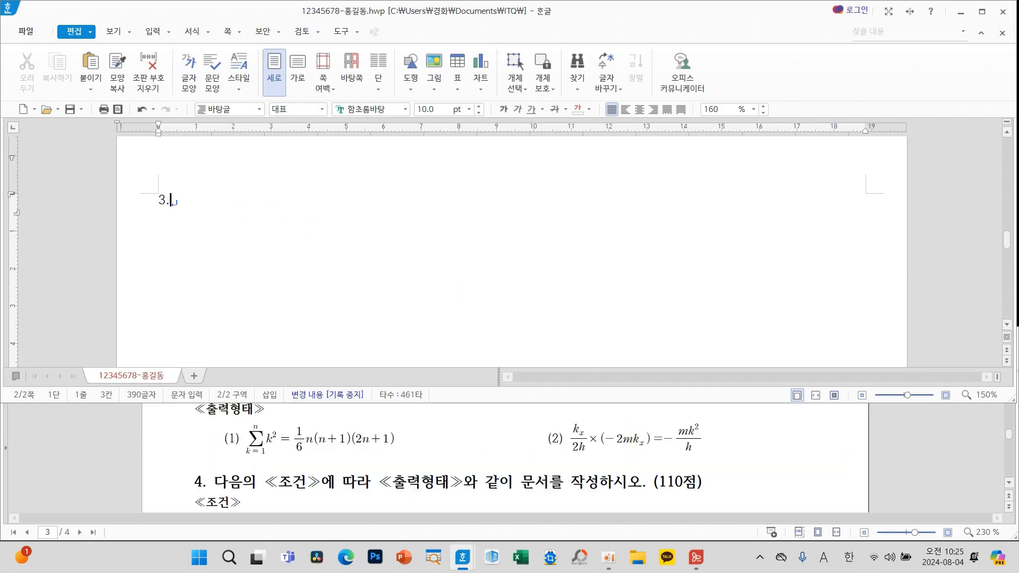
key("Return")
type("(1)")
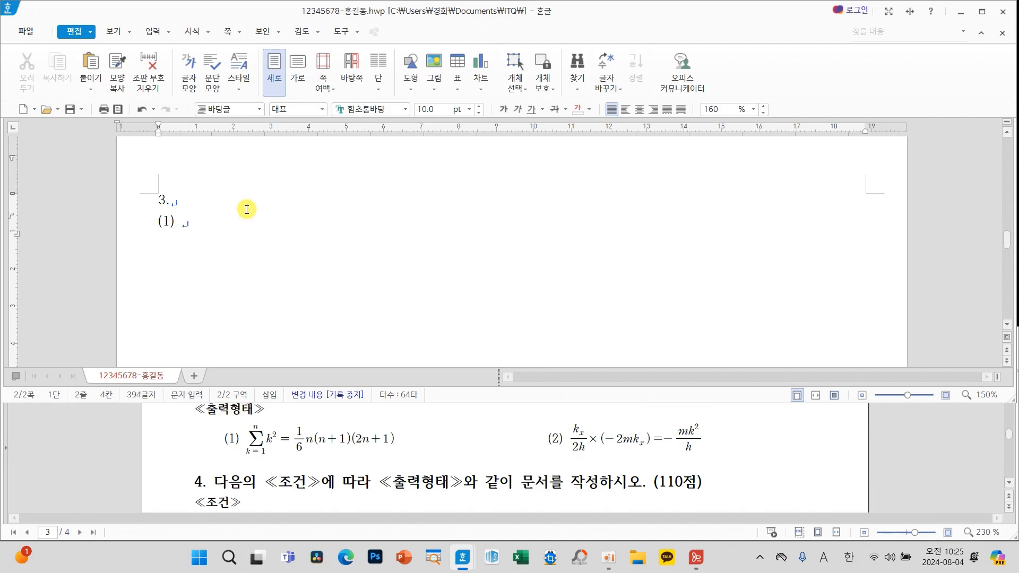
scroll(403, 464, "up", 2)
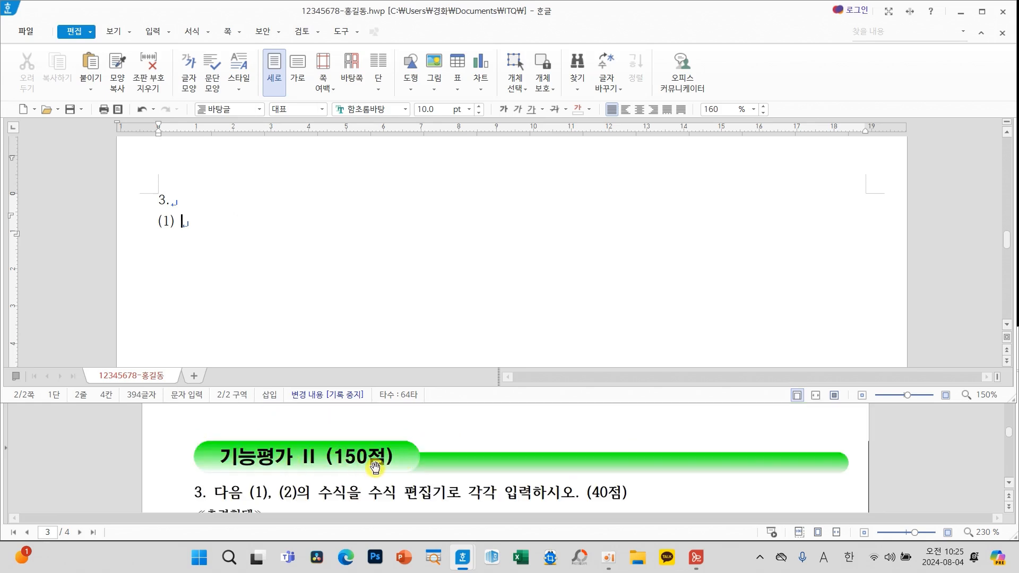
scroll(422, 467, "down", 1)
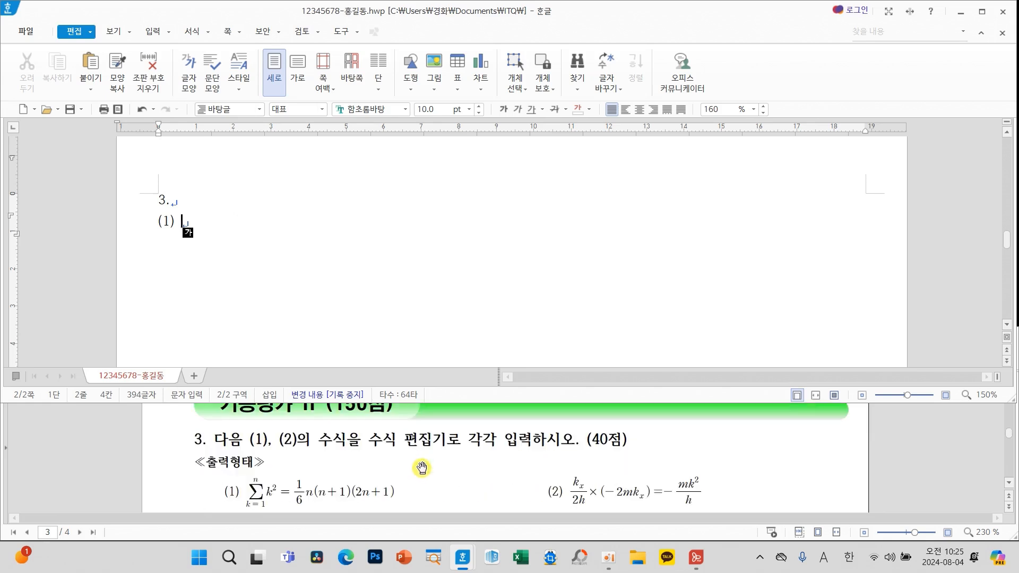
scroll(422, 467, "down", 1)
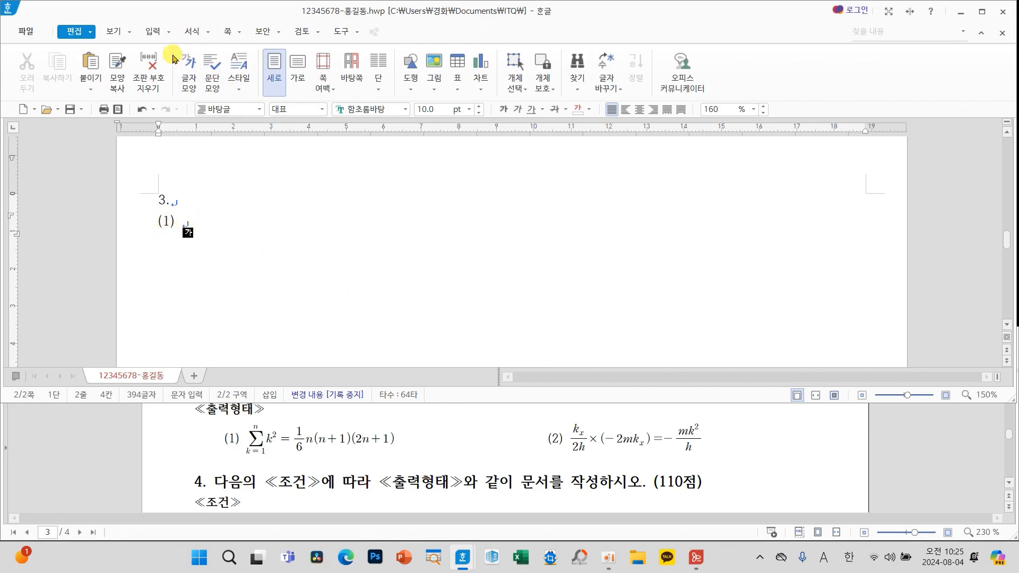
Start an equation after "(1)" and insert a summation with lower limit k=1 and upper limit n
left_click(153, 31)
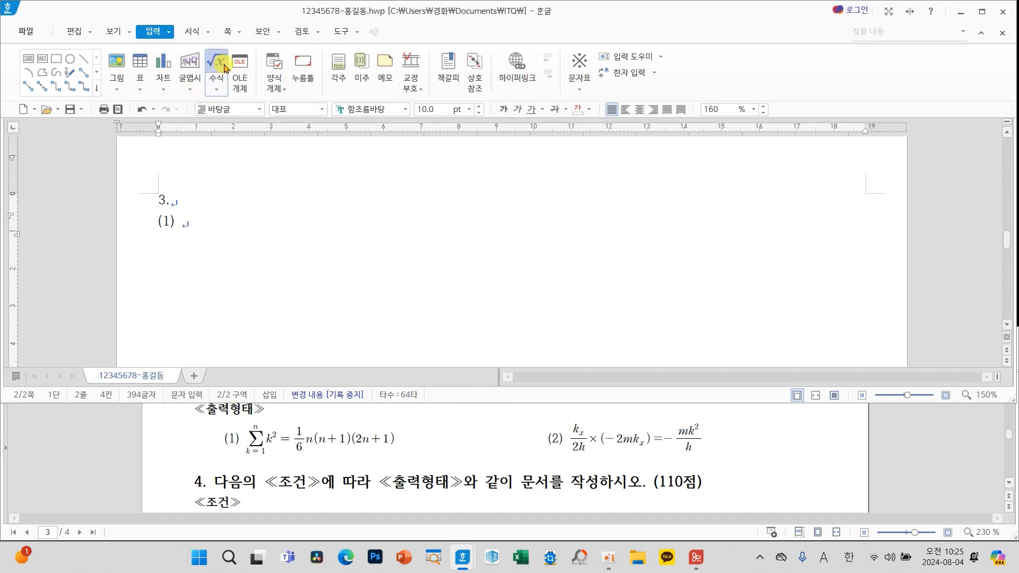
left_click(226, 68)
left_click_drag(297, 24, 343, 25)
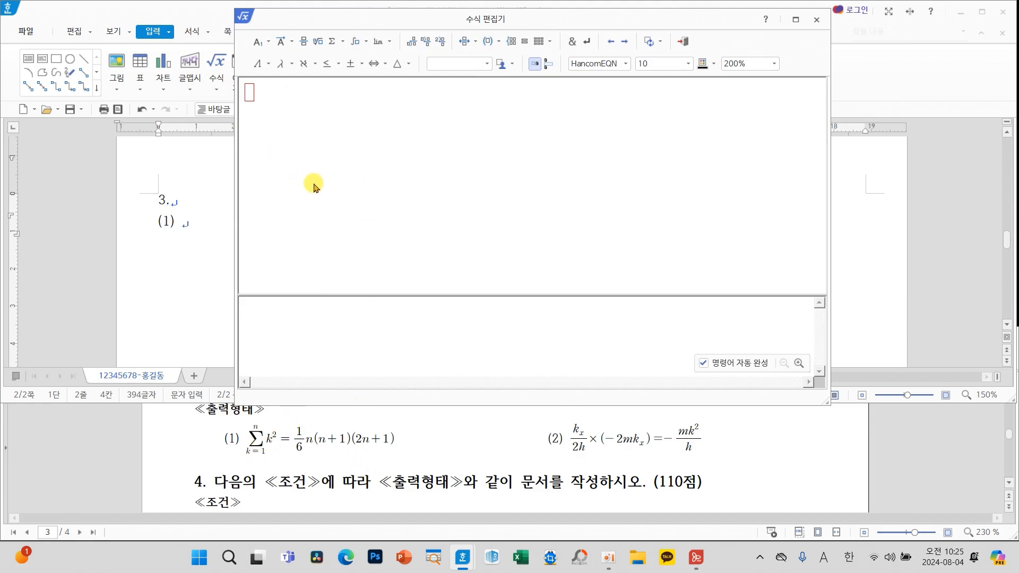
left_click(344, 42)
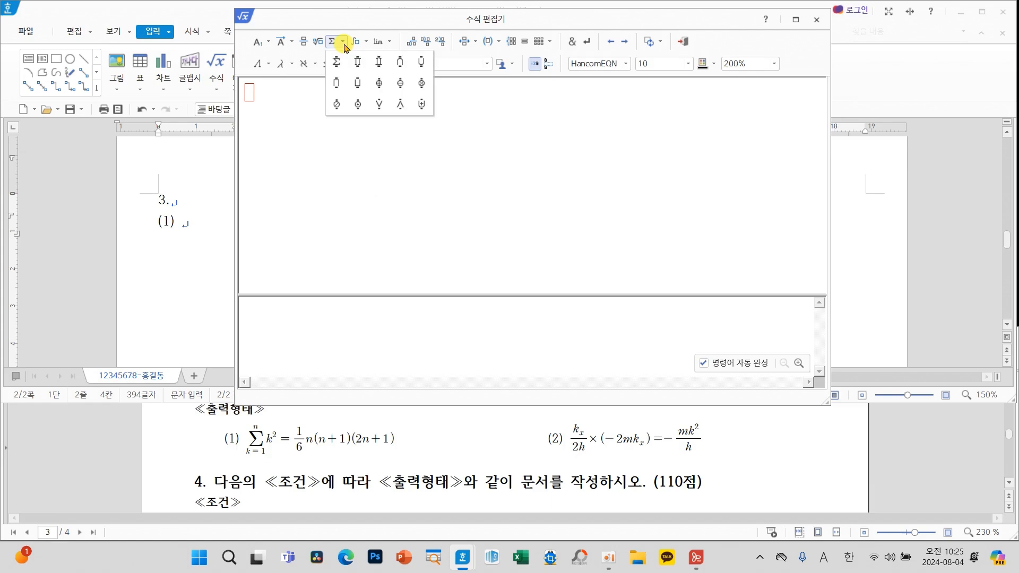
left_click(337, 62)
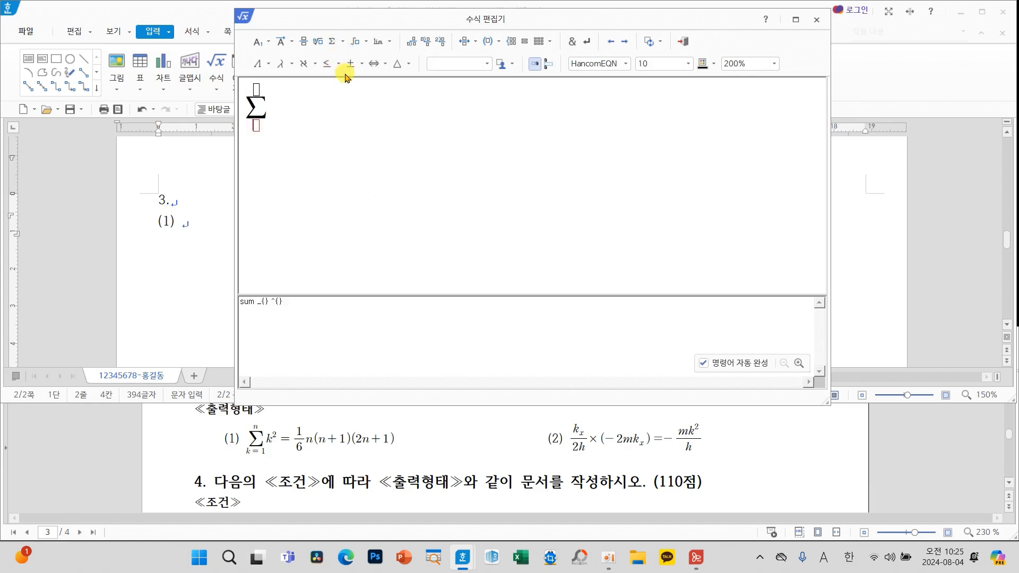
type("k=1} ^{n")
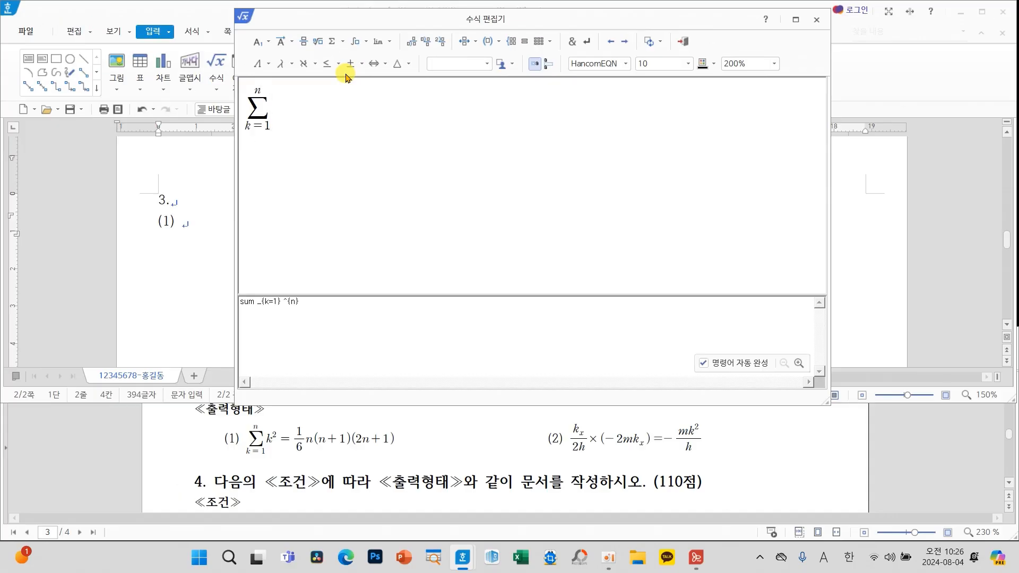
Continue the equation after the summation with k squared, an equals sign and the fraction 1/6
left_click(268, 42)
left_click(264, 62)
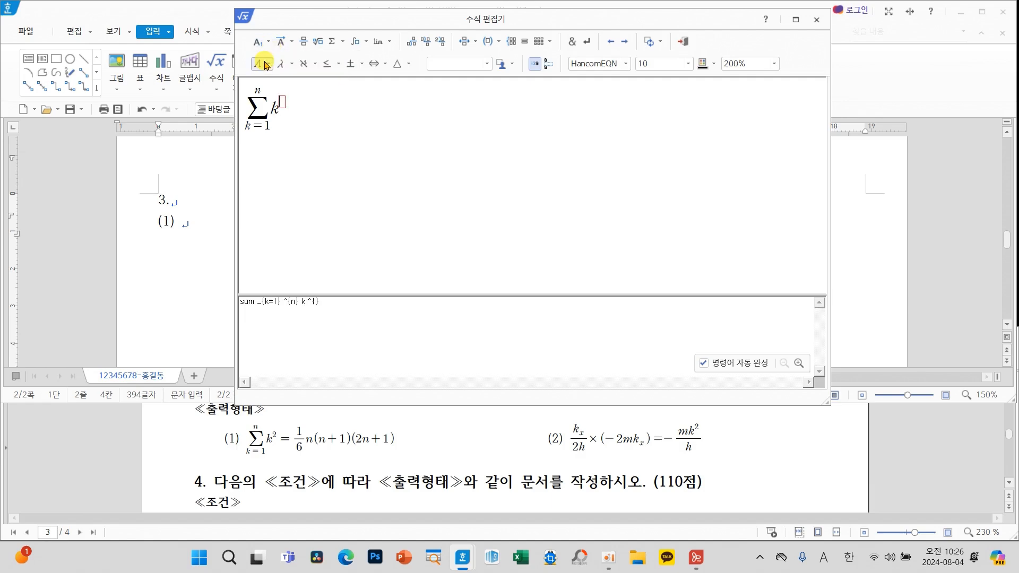
type("2")
left_click(303, 42)
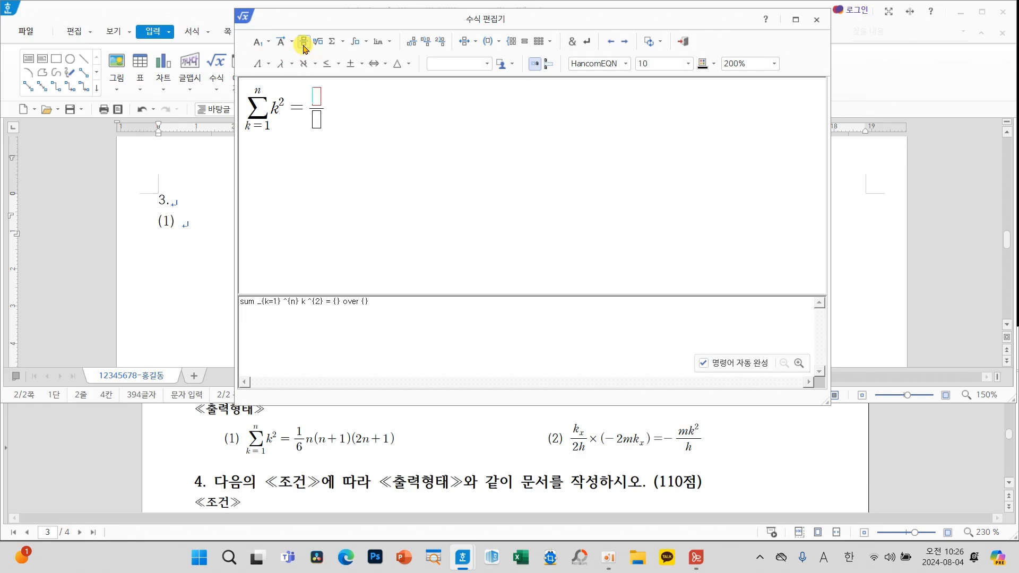
type("1")
type("6")
Complete the equation with n(n+1)(2n+1) and insert it into the document
type("n(n+1")
type("(")
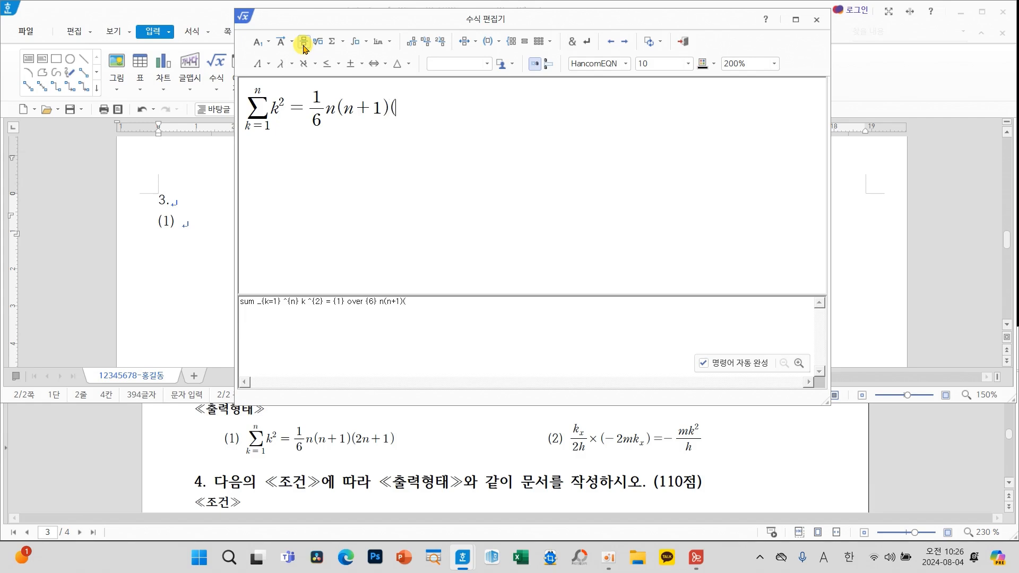
type("2n+1)")
left_click(683, 44)
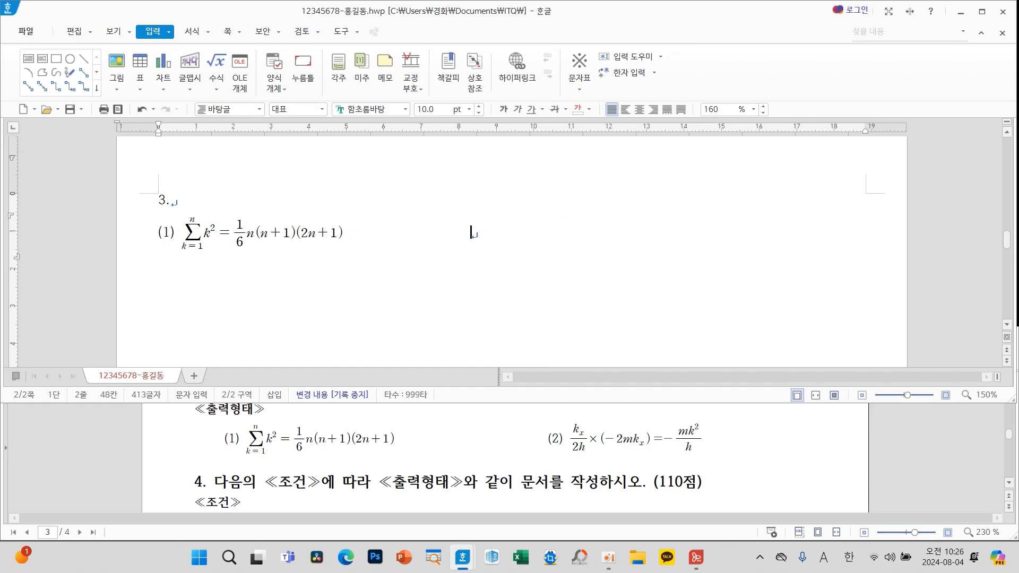
Add "(2)" after the first equation and start an equation there with a fraction whose numerator is k with subscript x
type("(2)")
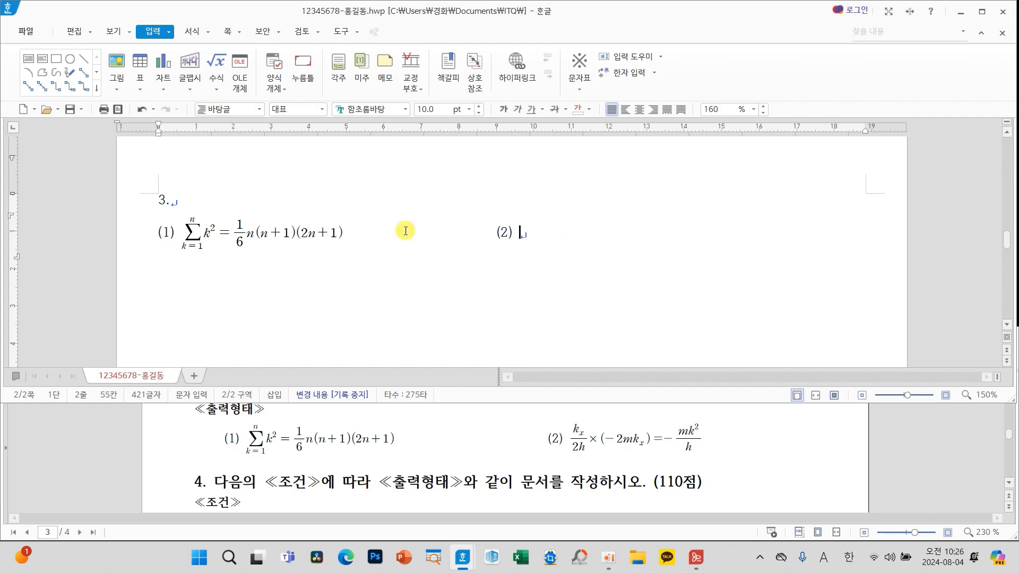
left_click(215, 63)
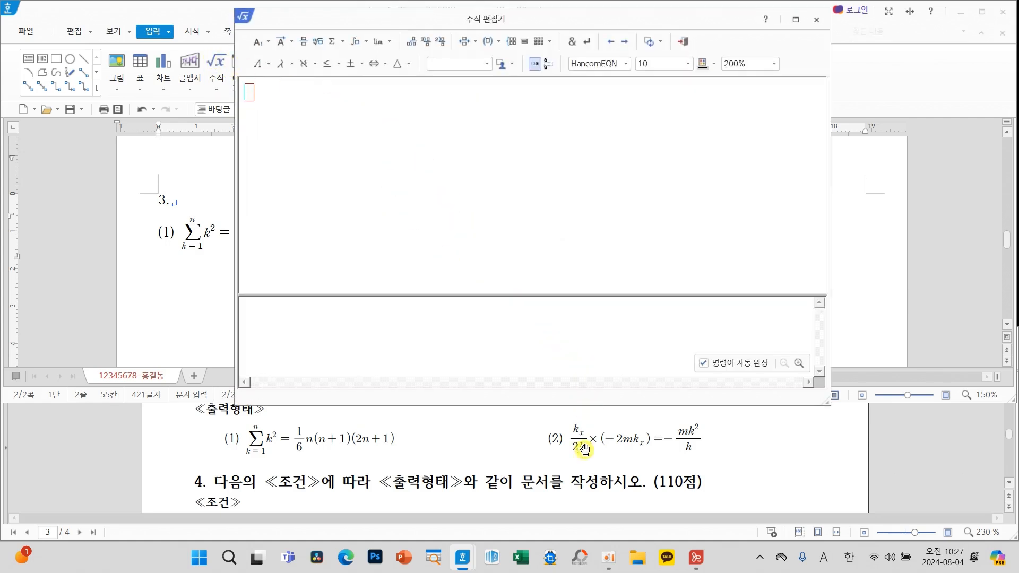
left_click(303, 42)
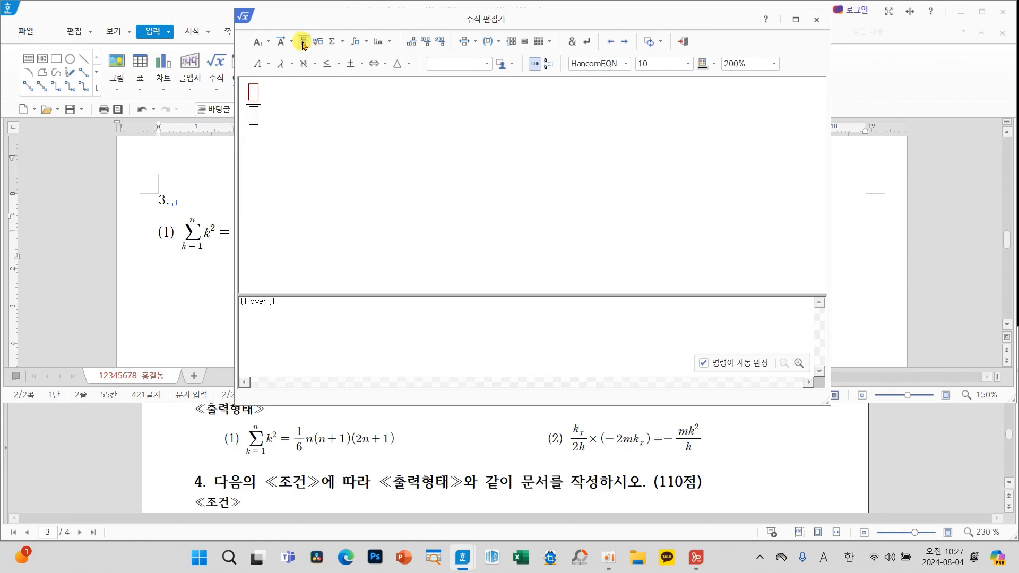
type("K")
key("BackSpace")
type("k")
left_click(266, 42)
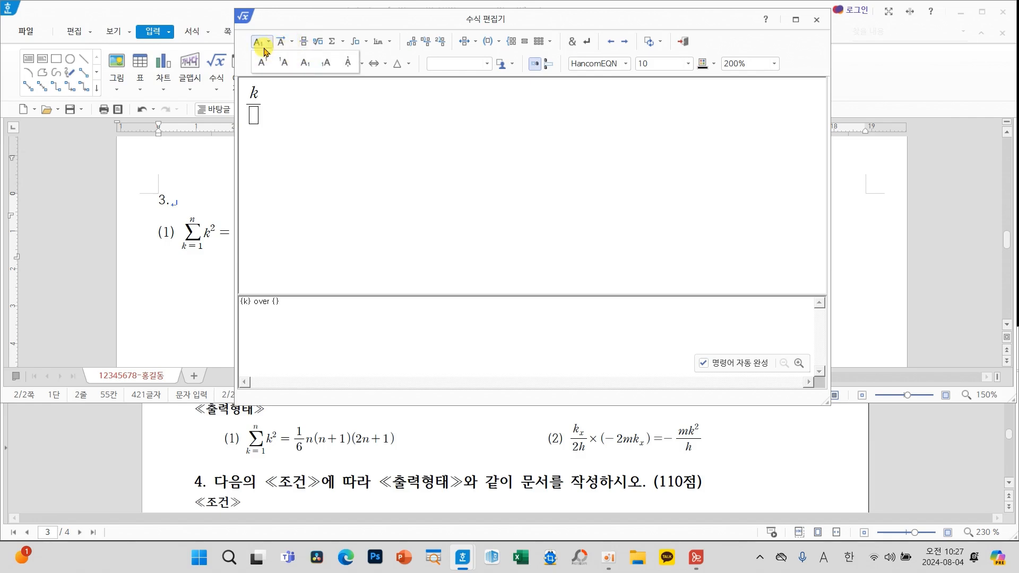
left_click(308, 68)
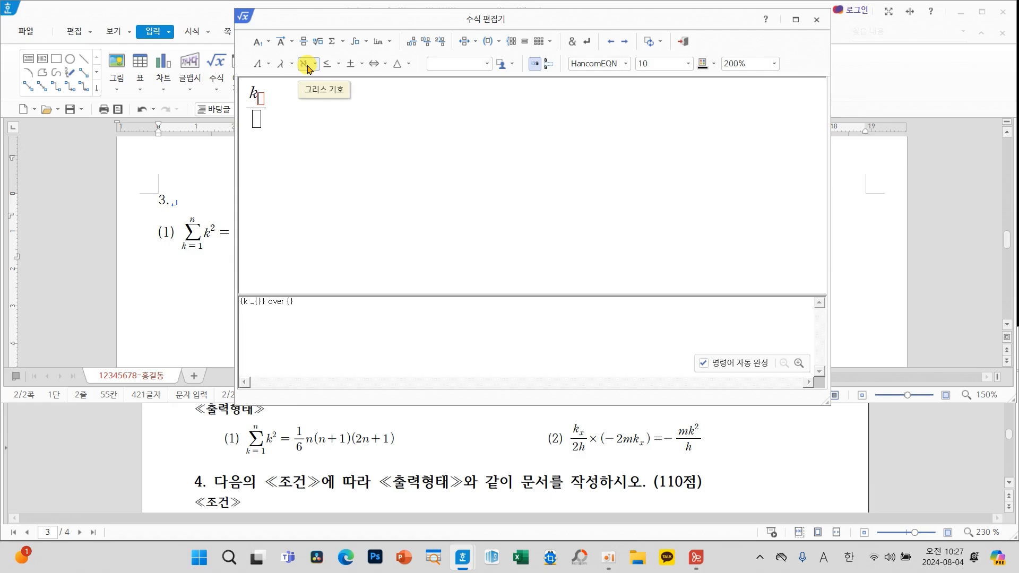
type("x")
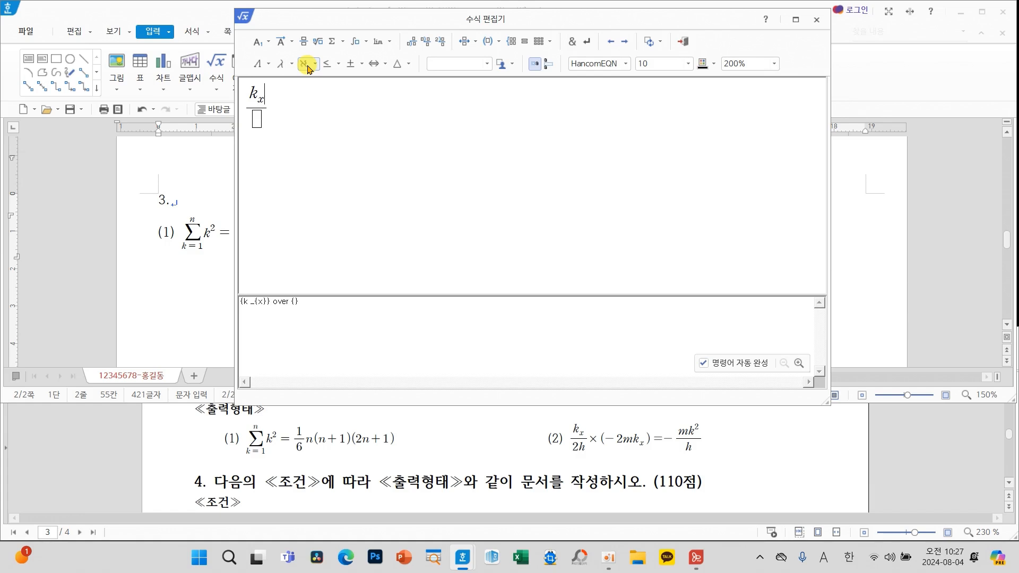
Enter 2h as the fraction's denominator and add a multiplication sign (×) after the fraction
key("Tab")
type("2h")
left_click(354, 69)
left_click(397, 85)
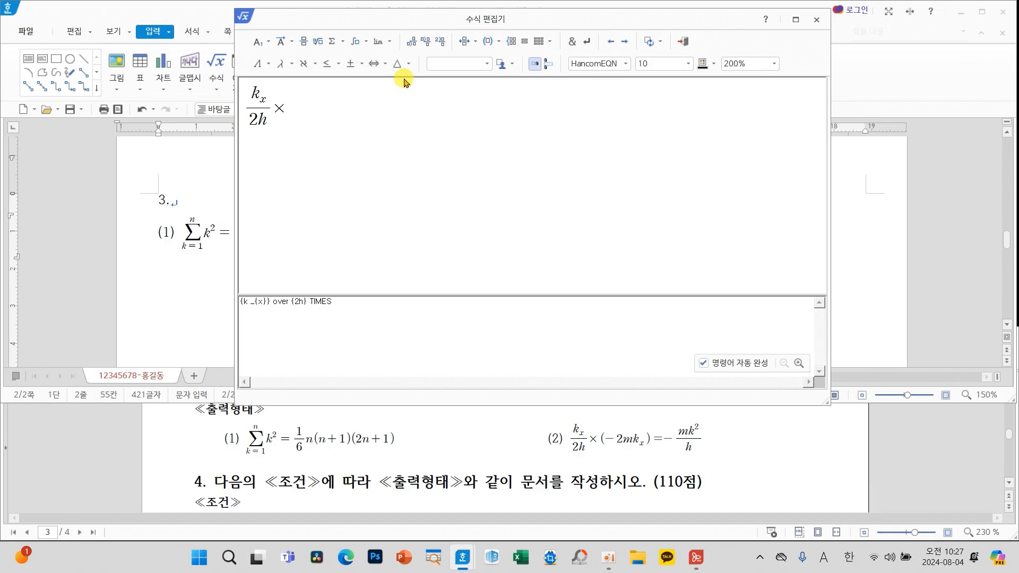
Continue the equation with (-2mk, a subscript x on the k, a closing parenthesis, an equals sign and a minus sign
type("(-2mk")
left_click(268, 42)
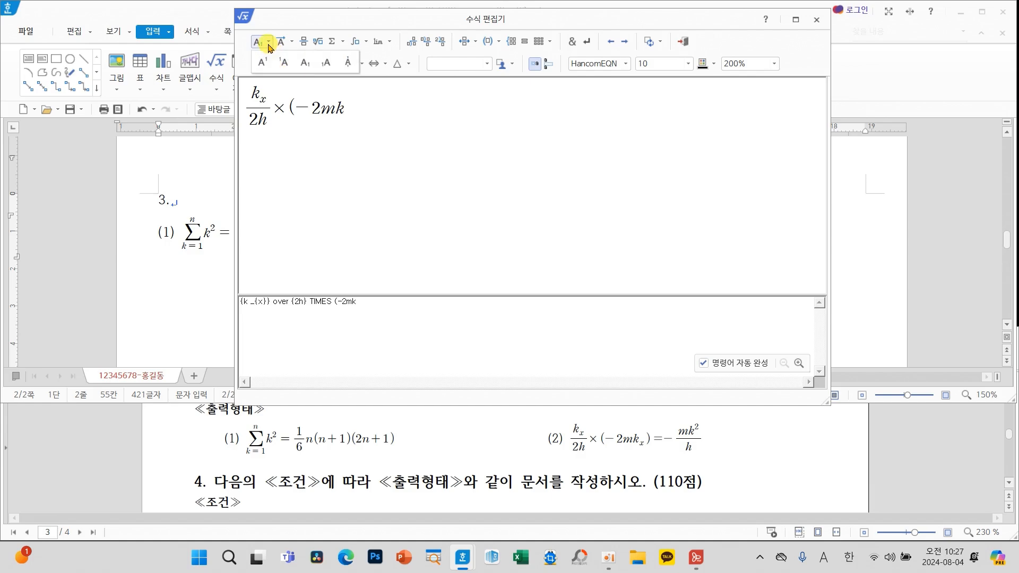
left_click(304, 62)
type("x}")
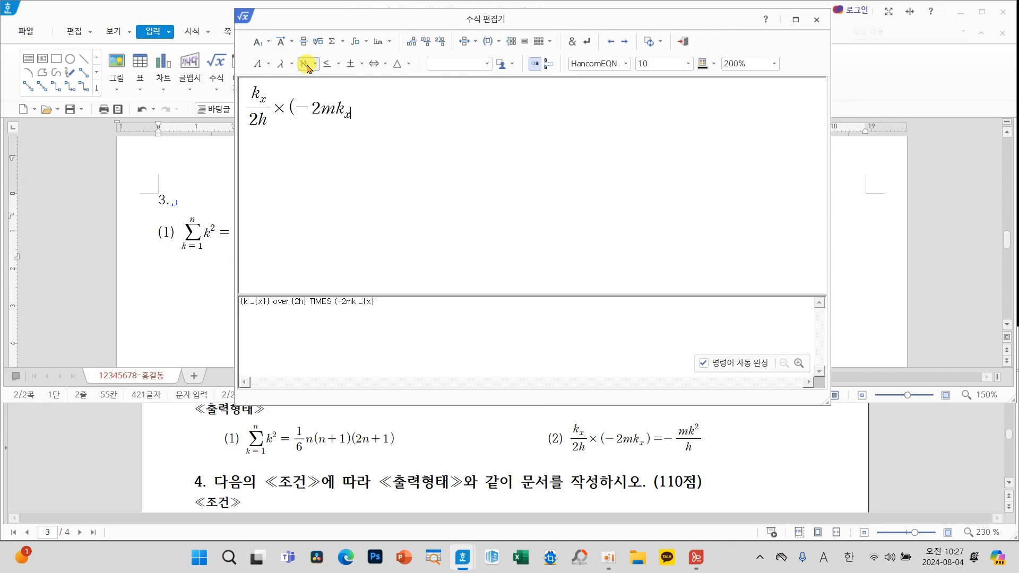
type(")")
key("BackSpace")
type(")=-")
Add a fraction after the minus sign with mk squared as numerator and h as denominator
left_click(305, 42)
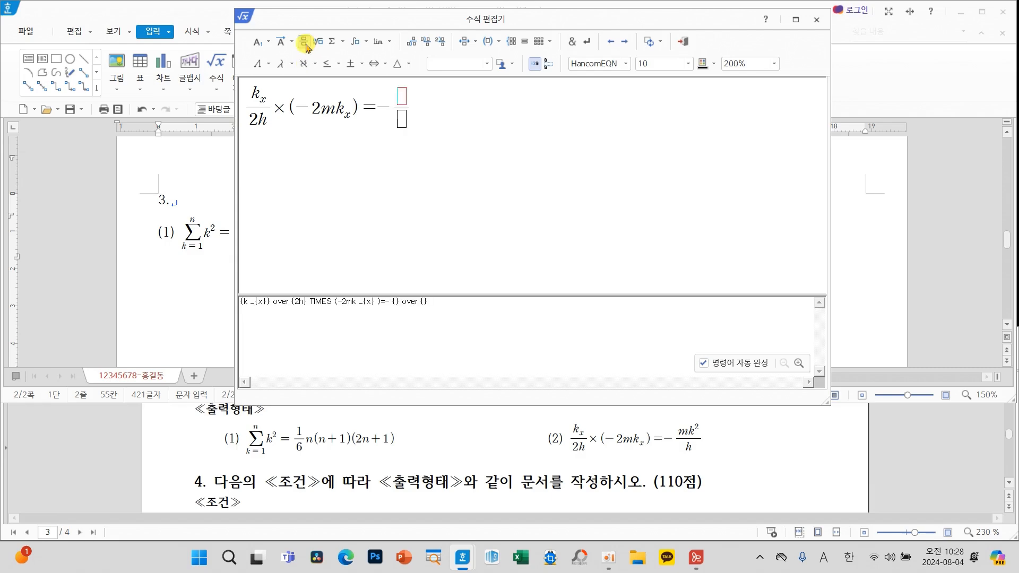
type("mk")
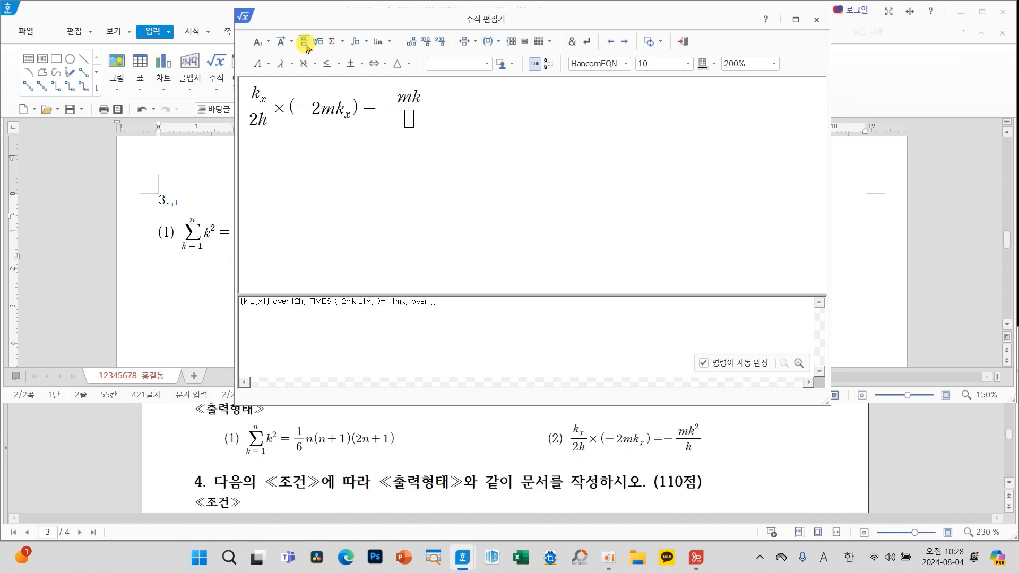
left_click(268, 42)
left_click(263, 62)
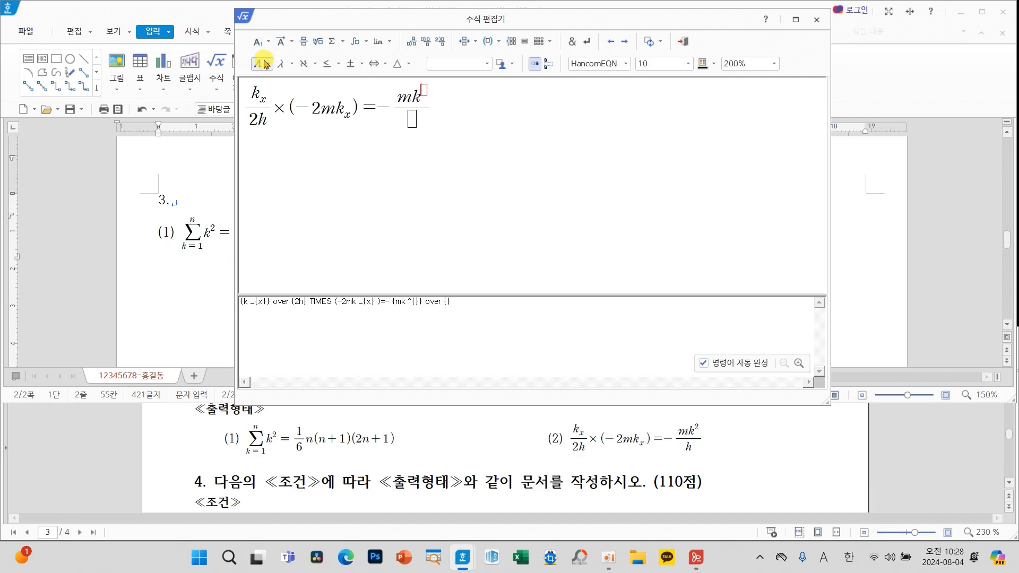
type("2")
key("Tab")
type("h")
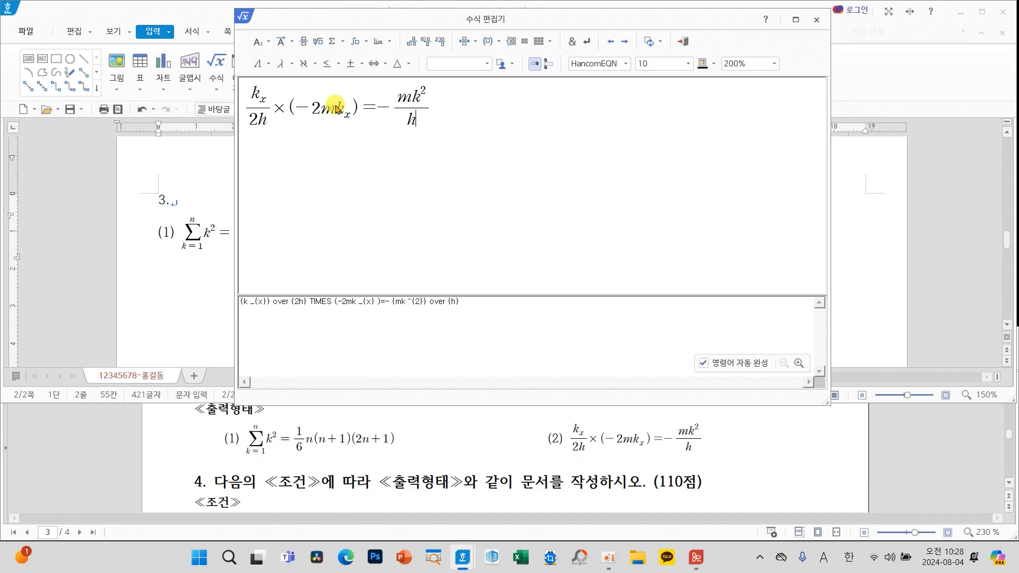
Insert the finished equation after "(2)" and save the document
left_click(683, 49)
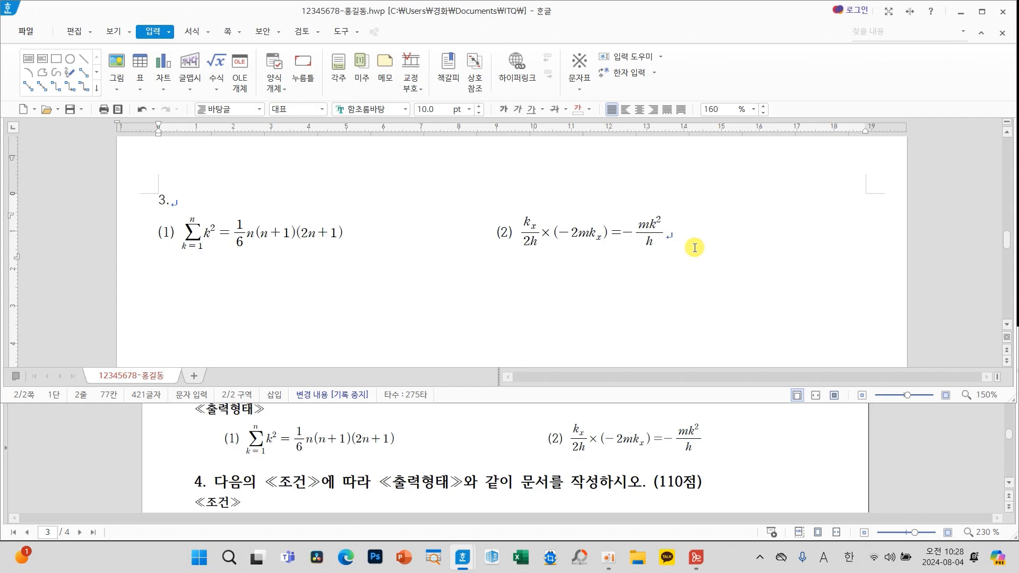
key("Hangul")
left_click(71, 110)
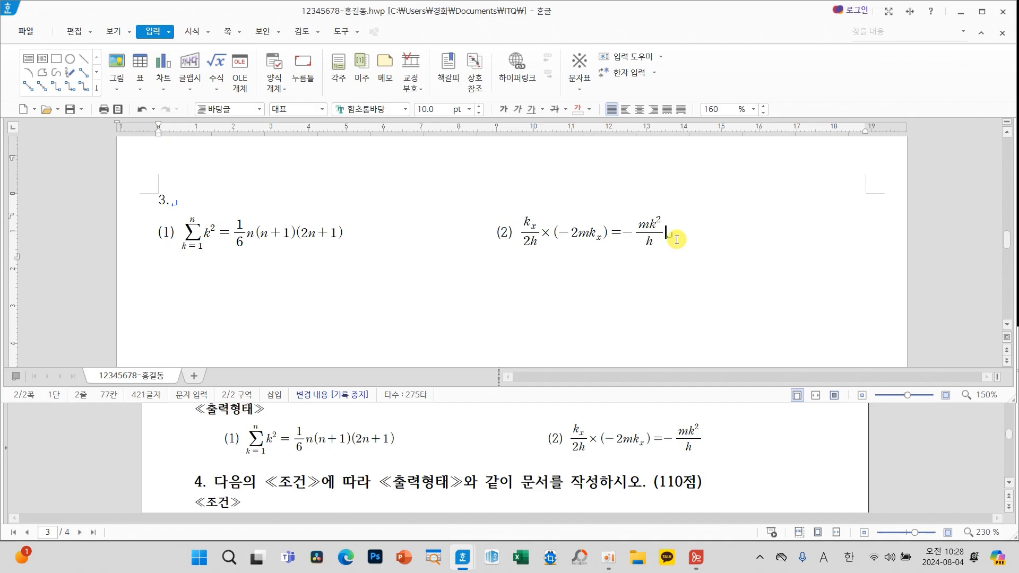
Leave four blank lines below the equations, enter the question number "4." and begin a new line under it
key("Return")
key("Return")
key("Return")
key("Return")
key("Return")
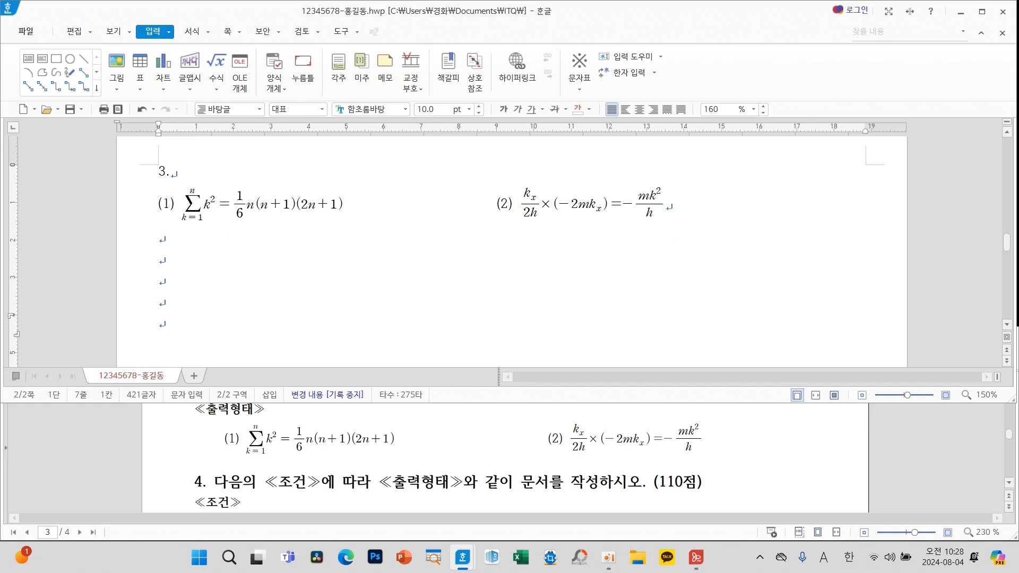
type("4.")
key("Return")
Examine question 4's conditions and its sample drawing for the required shapes, sizes, fonts and fill colours
scroll(535, 452, "down", 2)
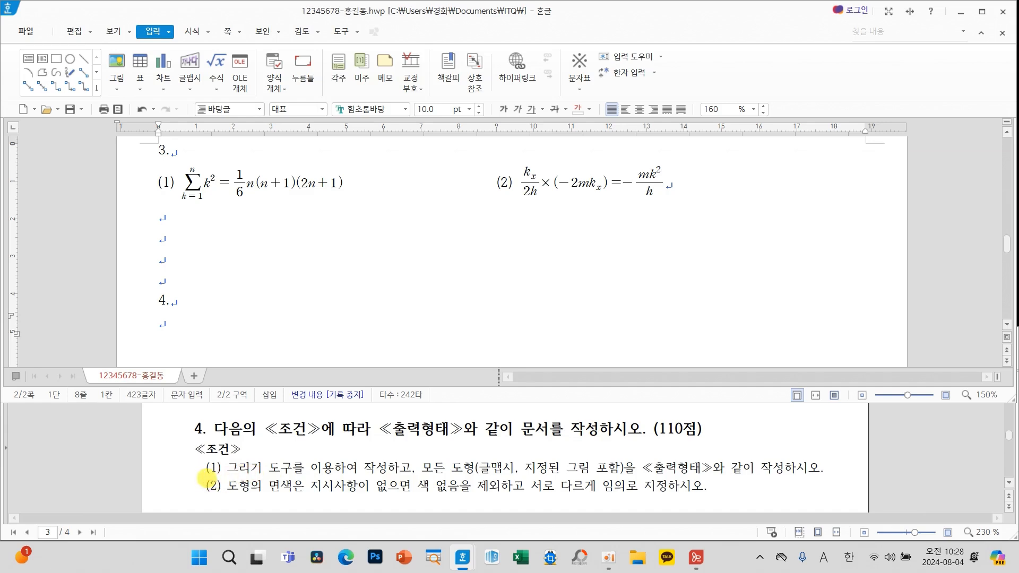
mouse_move(205, 477)
left_mouse_down()
mouse_move(434, 496)
mouse_move(729, 496)
left_mouse_up()
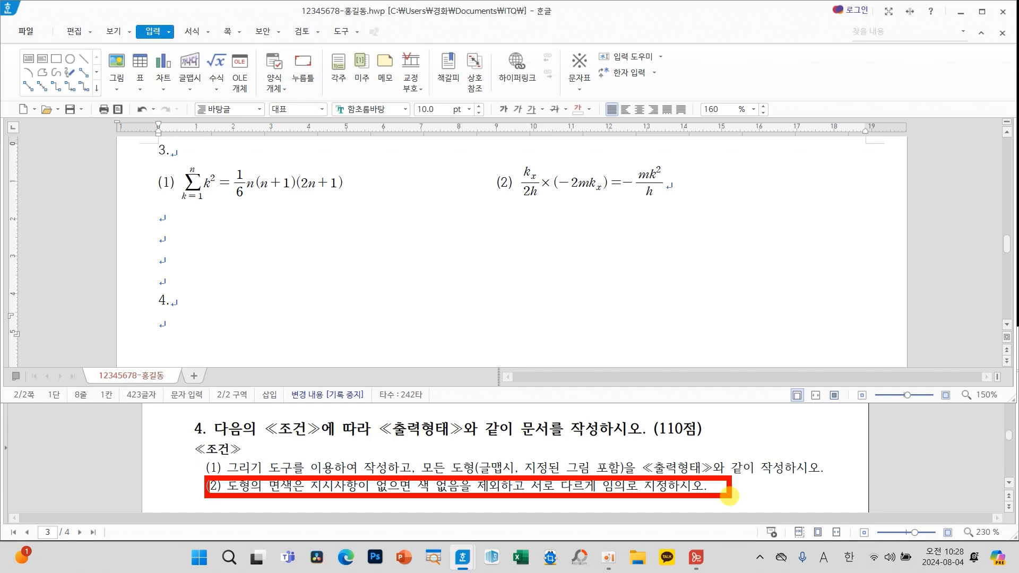
left_click_drag(729, 495, 729, 496)
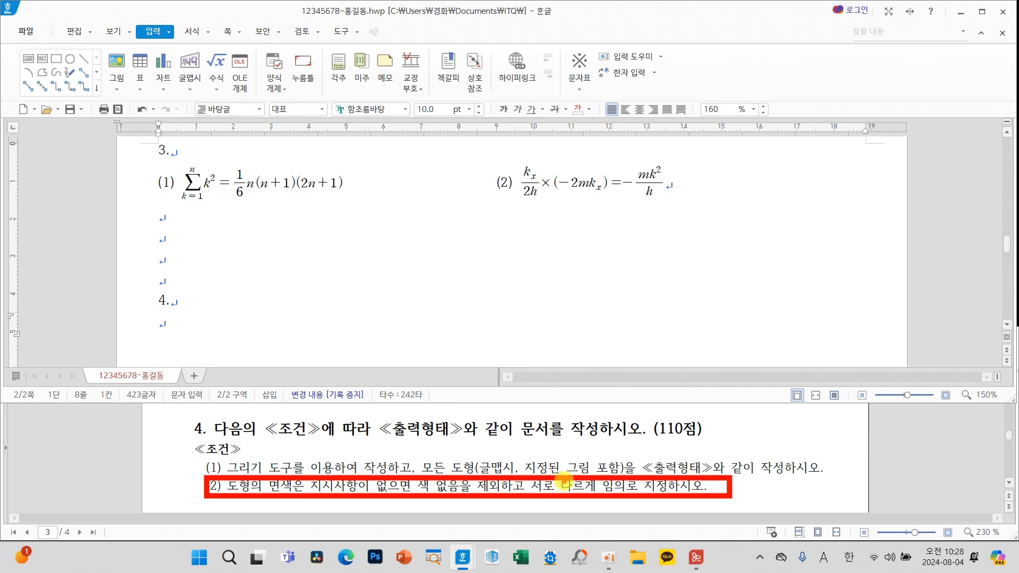
scroll(608, 470, "down", 4)
scroll(608, 470, "up", 1)
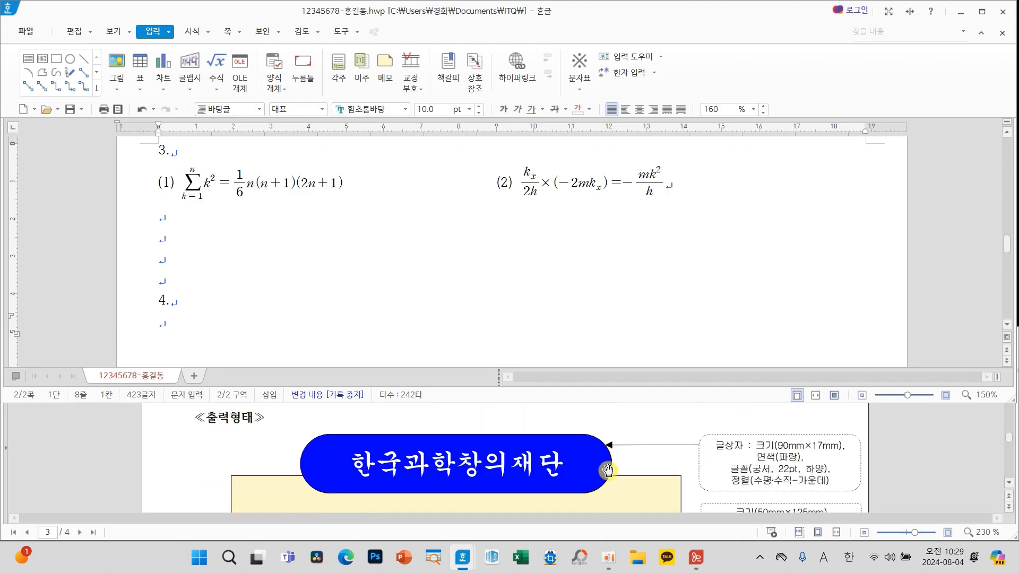
scroll(616, 470, "down", 4)
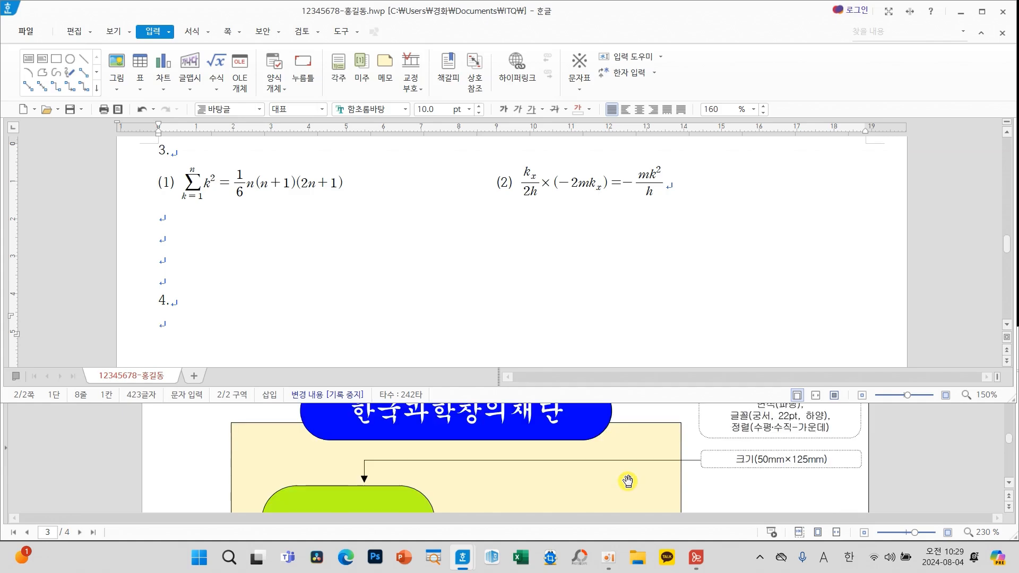
scroll(628, 480, "down", 6)
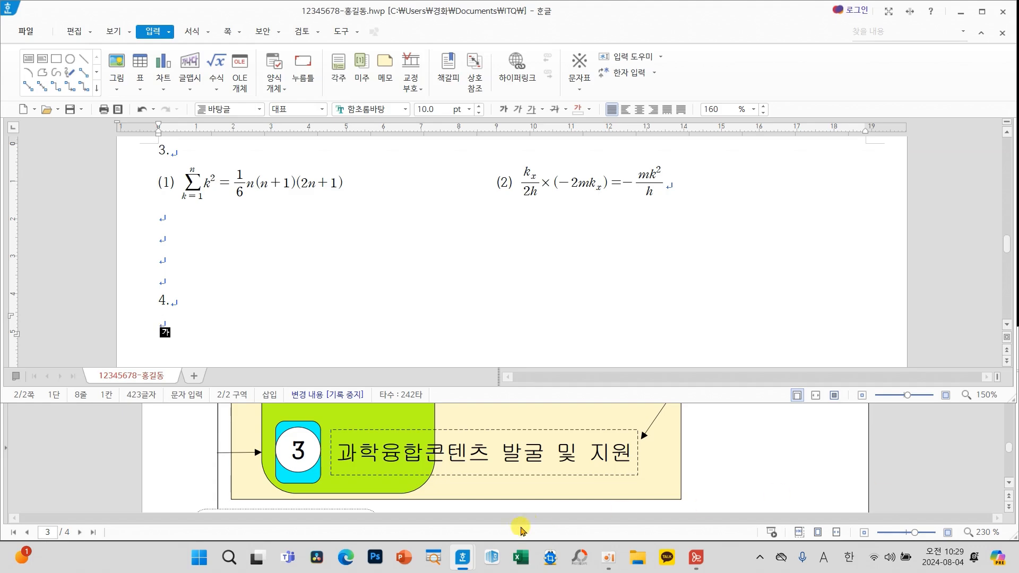
scroll(552, 460, "up", 5)
scroll(552, 460, "up", 4)
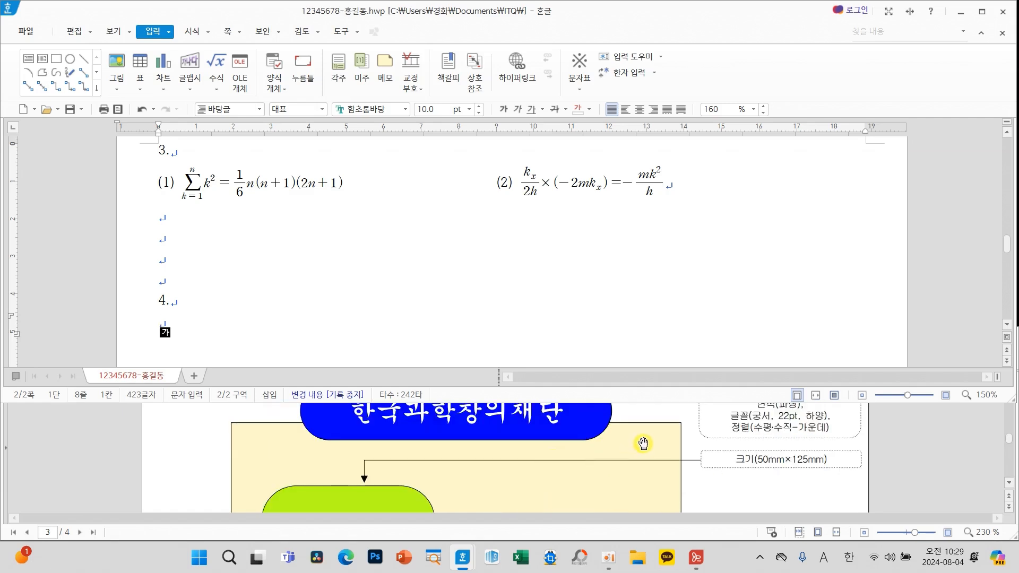
mouse_move(660, 439)
left_mouse_down()
mouse_move(661, 455)
mouse_move(702, 416)
left_mouse_up()
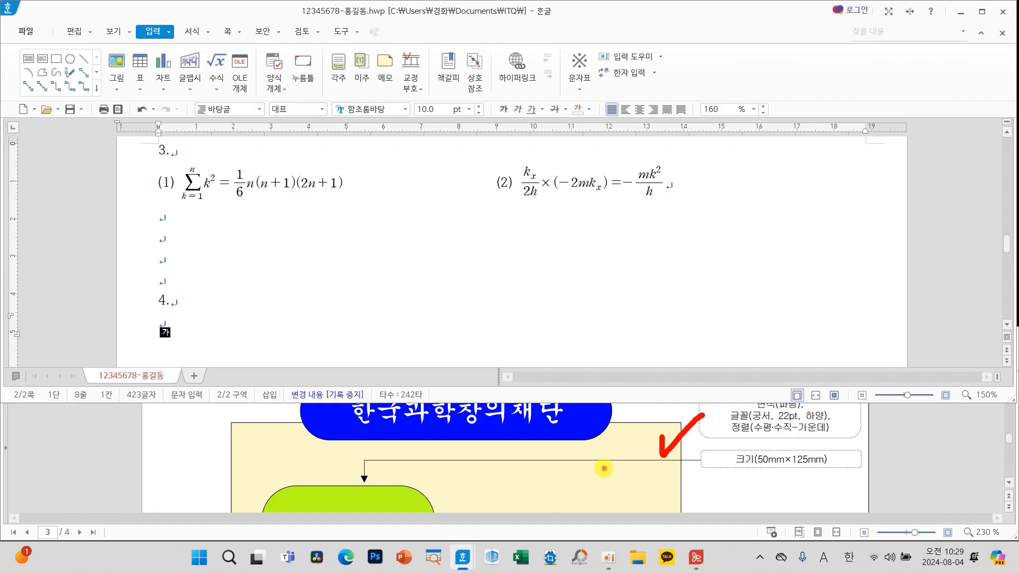
scroll(693, 472, "down", 2)
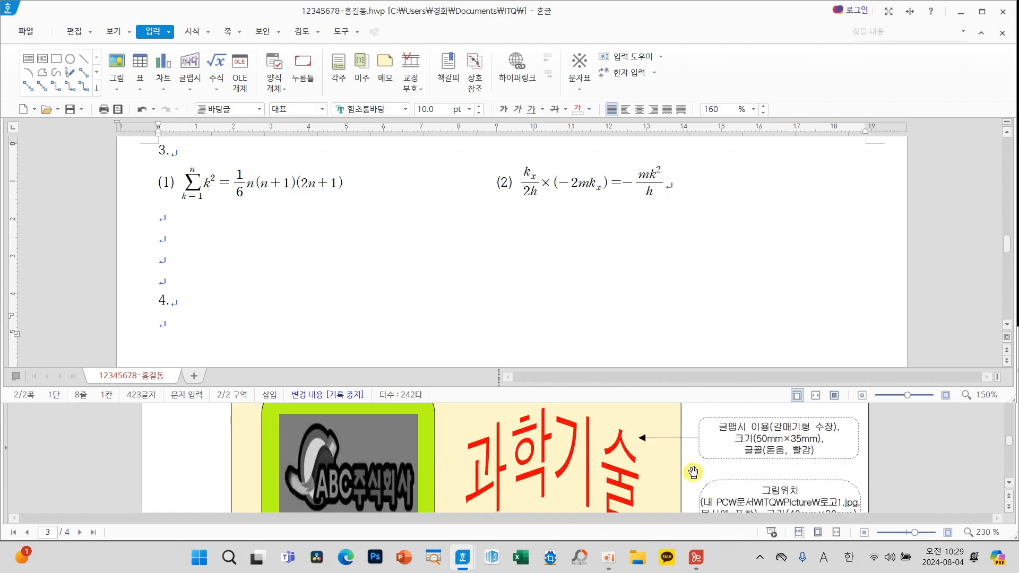
scroll(693, 472, "down", 3)
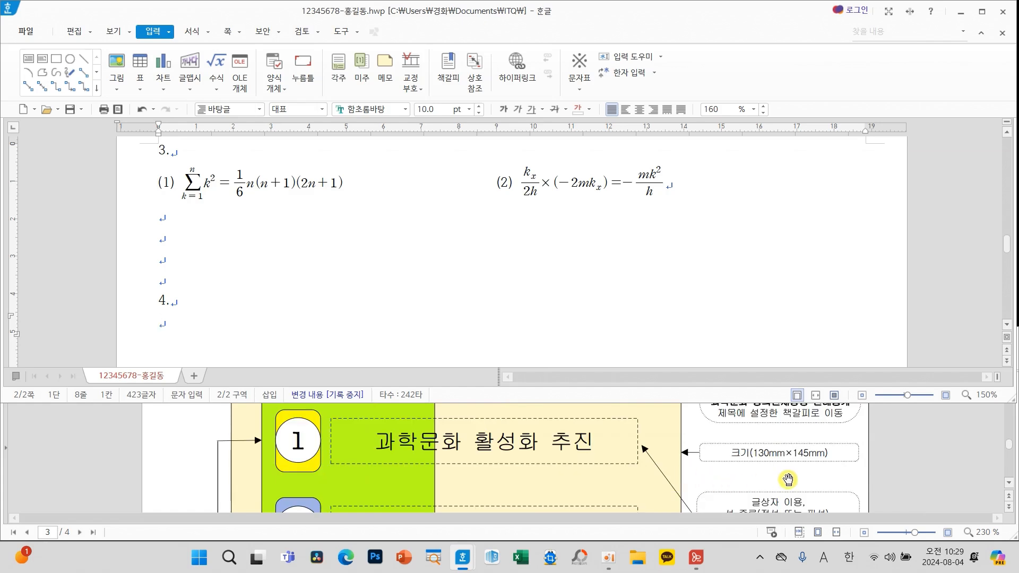
left_click_drag(709, 434, 864, 470)
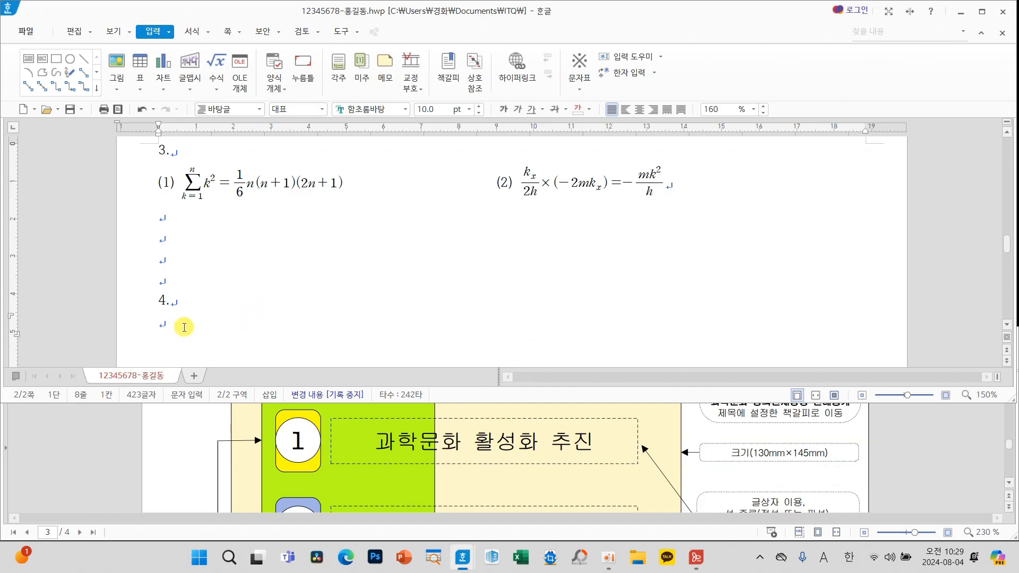
Draw a rectangle about 56 mm wide and 22 mm high in the empty area below "4."
scroll(344, 212, "down", 3)
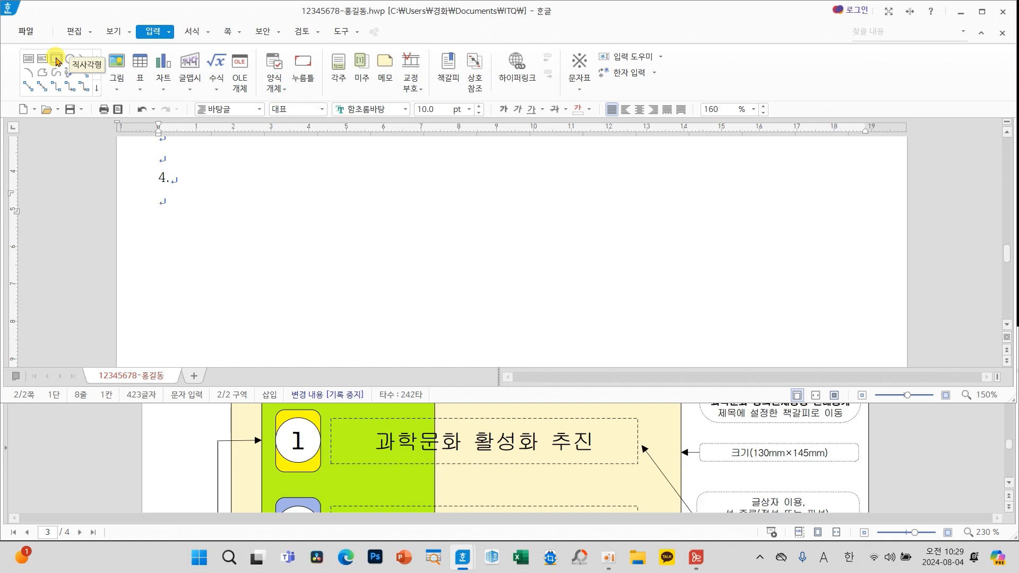
left_click(57, 61)
left_click_drag(296, 211, 508, 294)
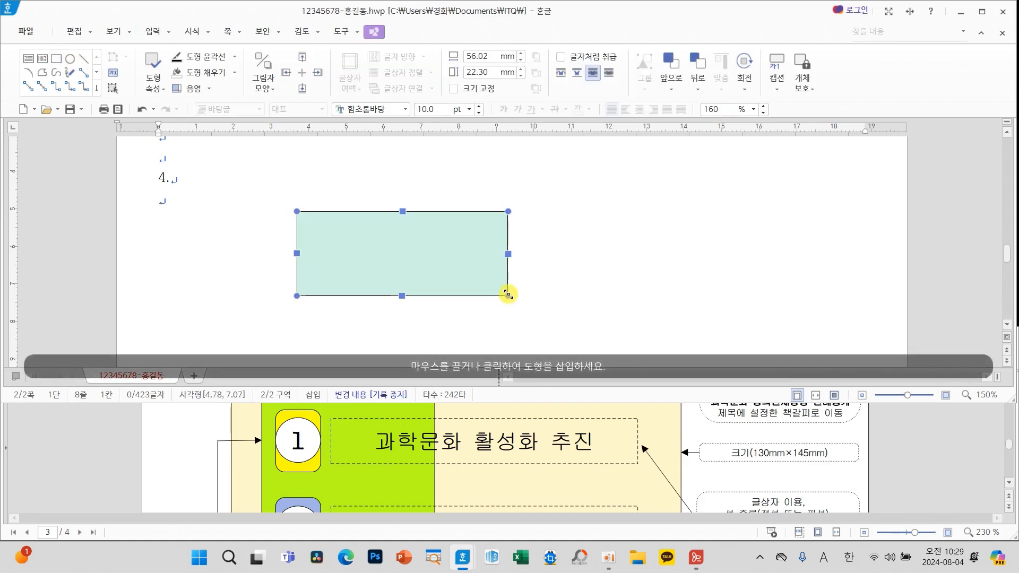
Set the rectangle's width to 130 mm and height to 145 mm in its object properties, and lock the size (크기 고정)
double_click(471, 273)
left_click_drag(386, 21, 229, 98)
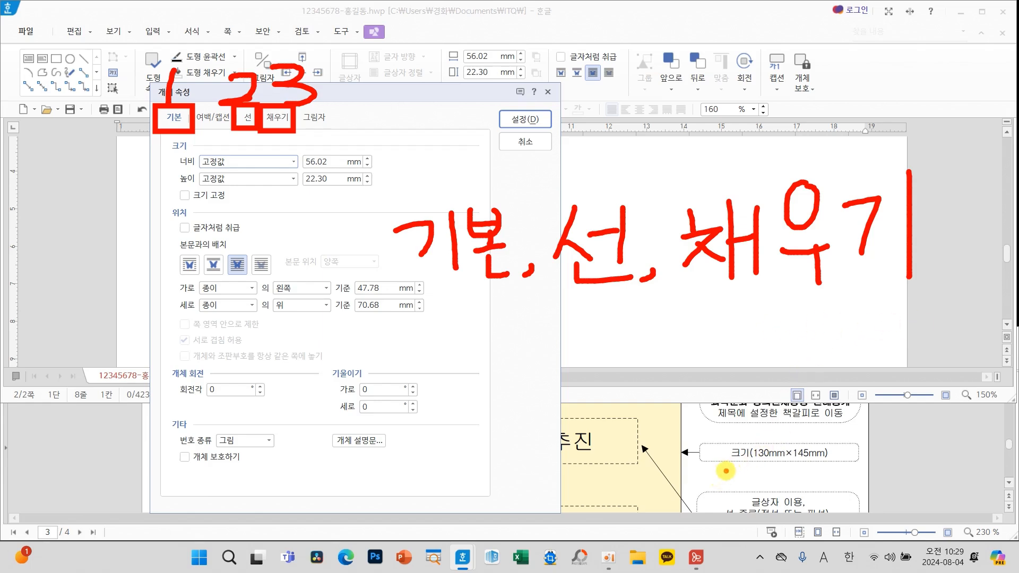
key("Escape")
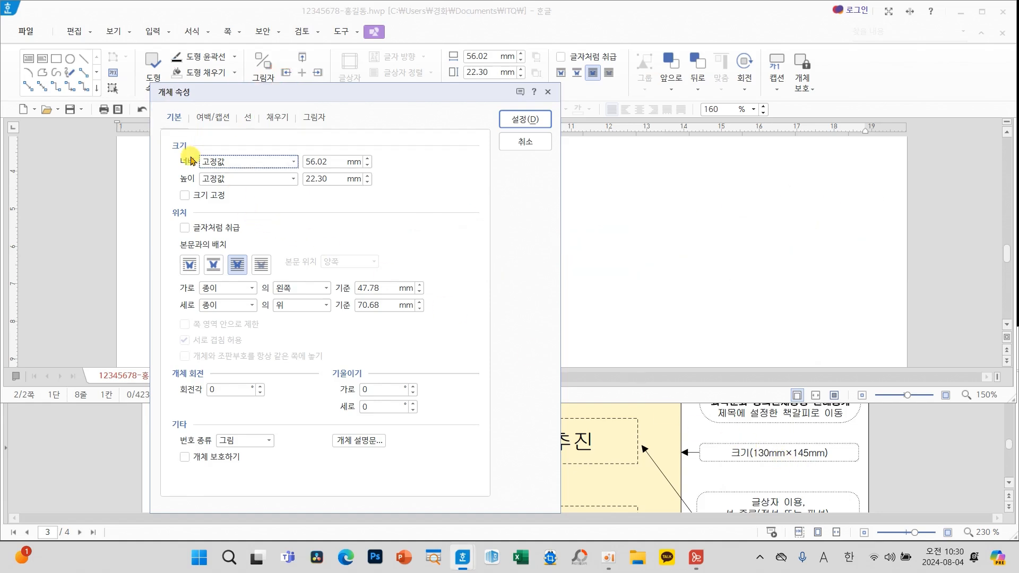
double_click(320, 160)
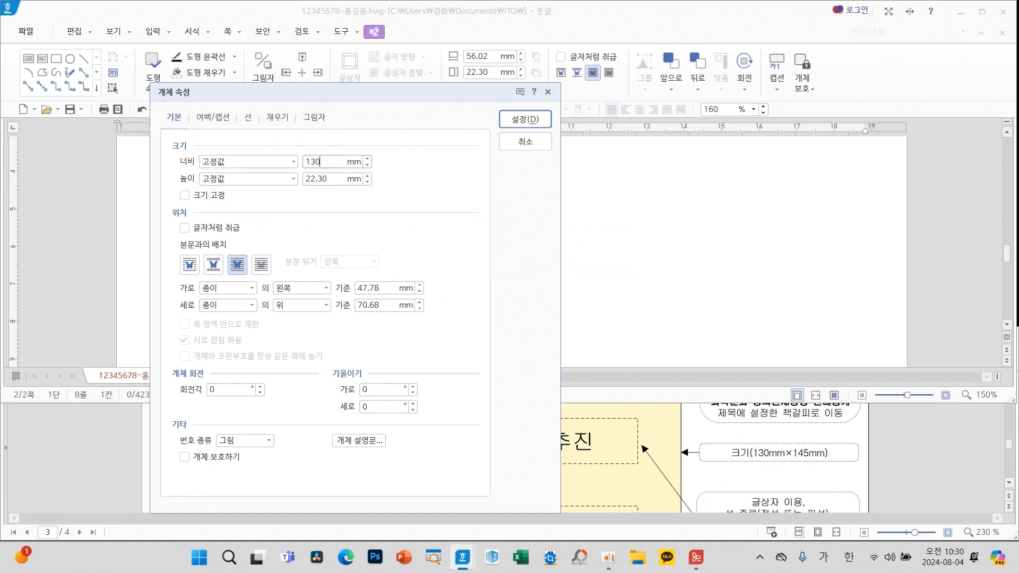
left_click(315, 178)
type("145")
left_click(220, 195)
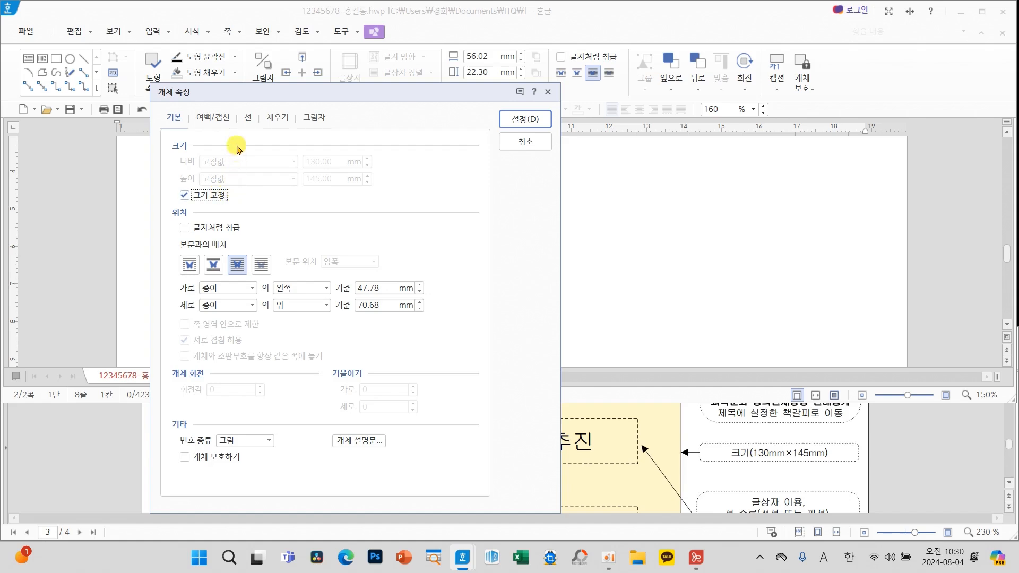
Fill the 130 × 145 mm rectangle with the pale yellow face colour (면 색) and apply the object properties
left_click(247, 117)
scroll(646, 467, "up", 5)
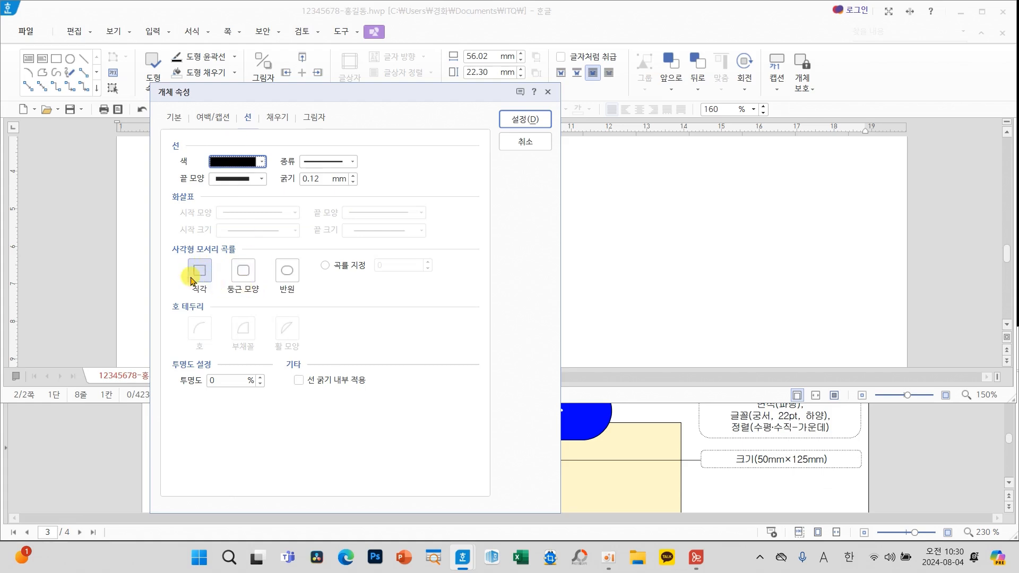
left_click(272, 118)
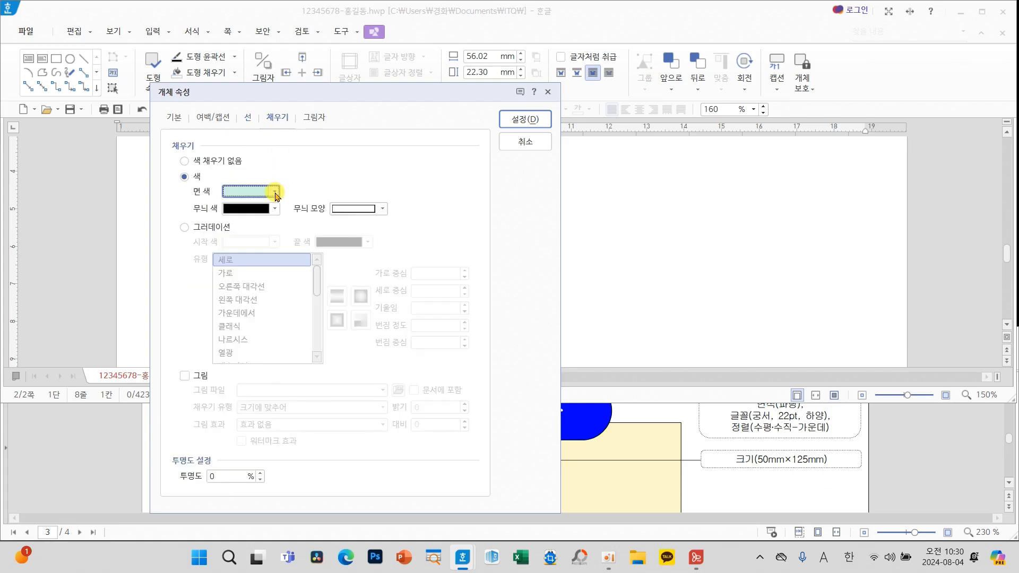
left_click(273, 192)
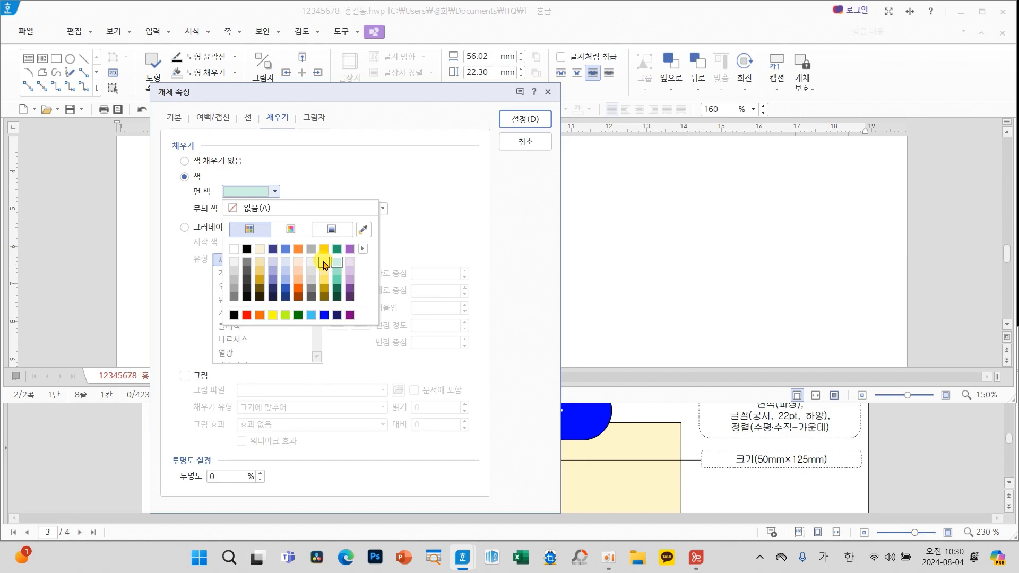
left_click(324, 264)
left_click(523, 119)
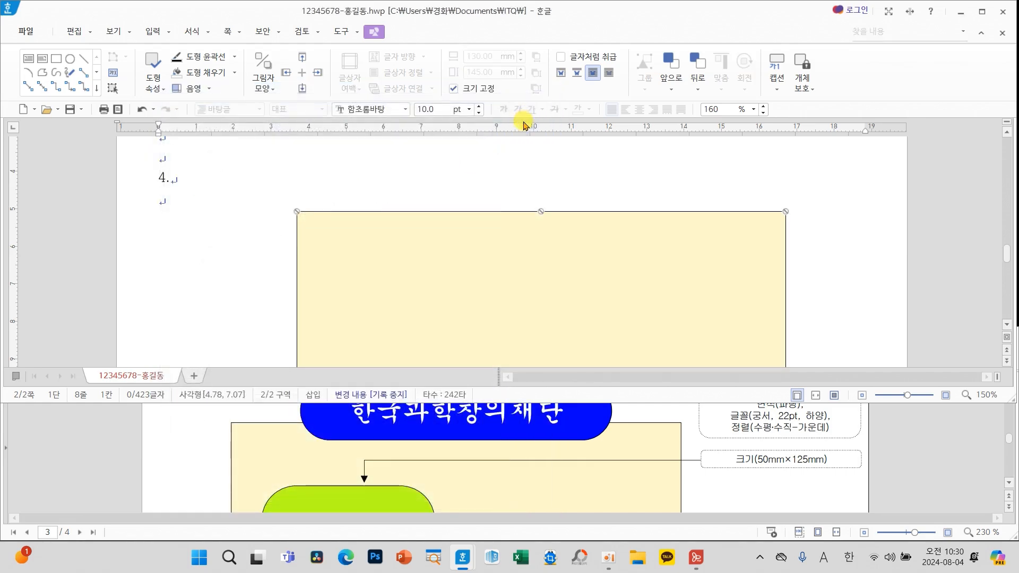
Move the pale yellow rectangle to just below the "4." lines, about 24 mm across and 75 mm down the page, and deselect it
left_click_drag(488, 284, 395, 295)
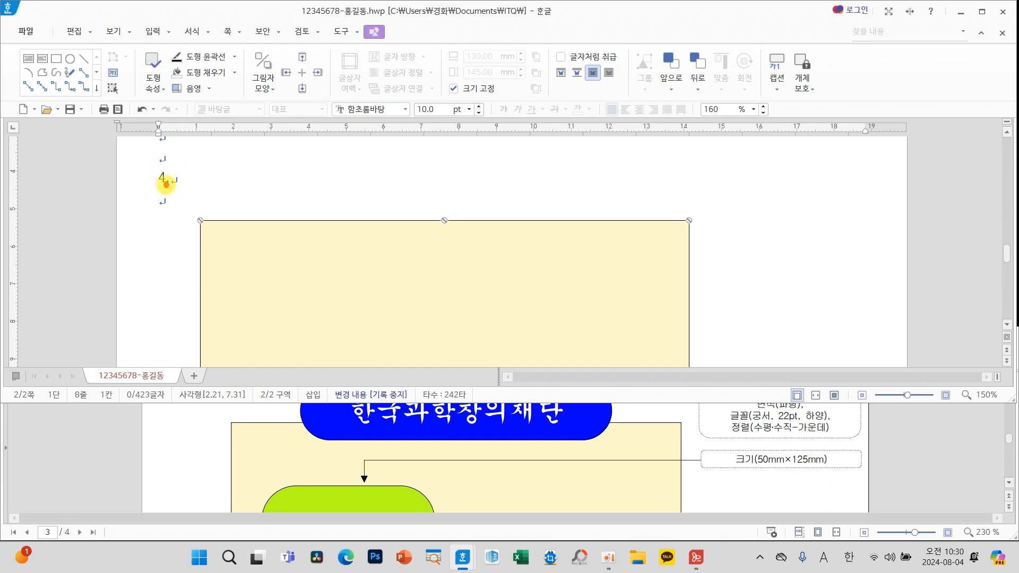
left_click_drag(166, 184, 177, 174)
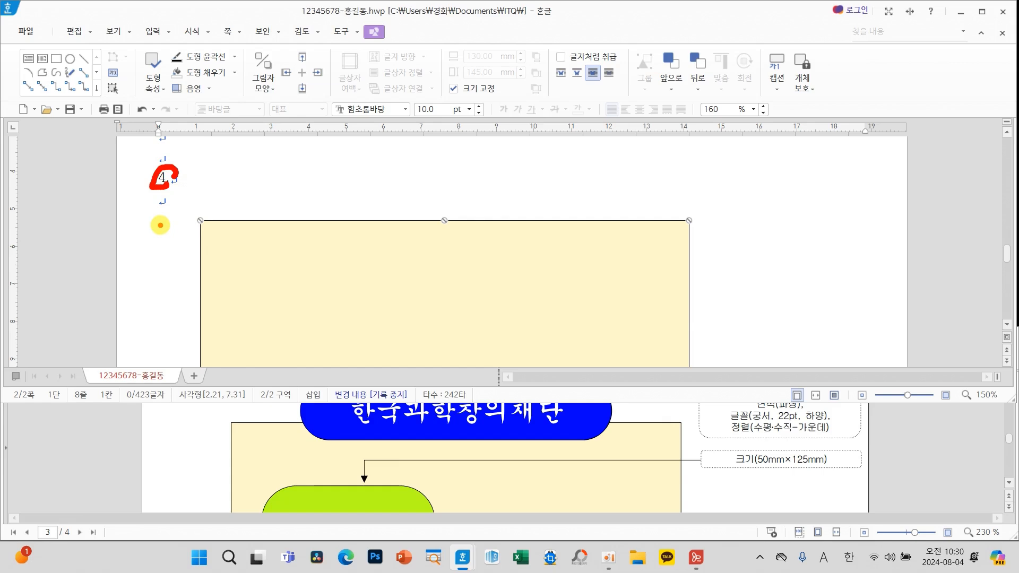
key("Escape")
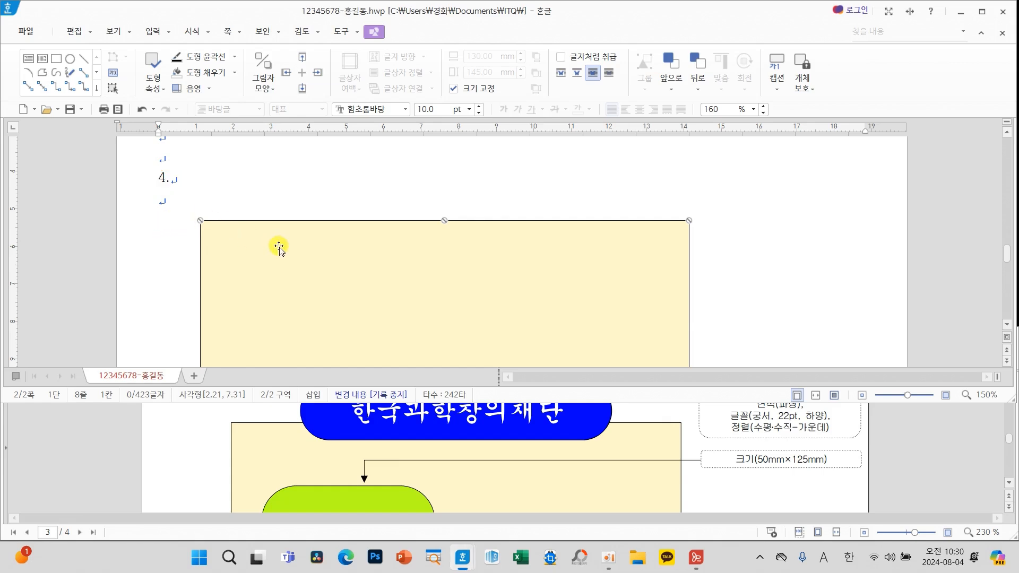
left_click_drag(284, 250, 291, 256)
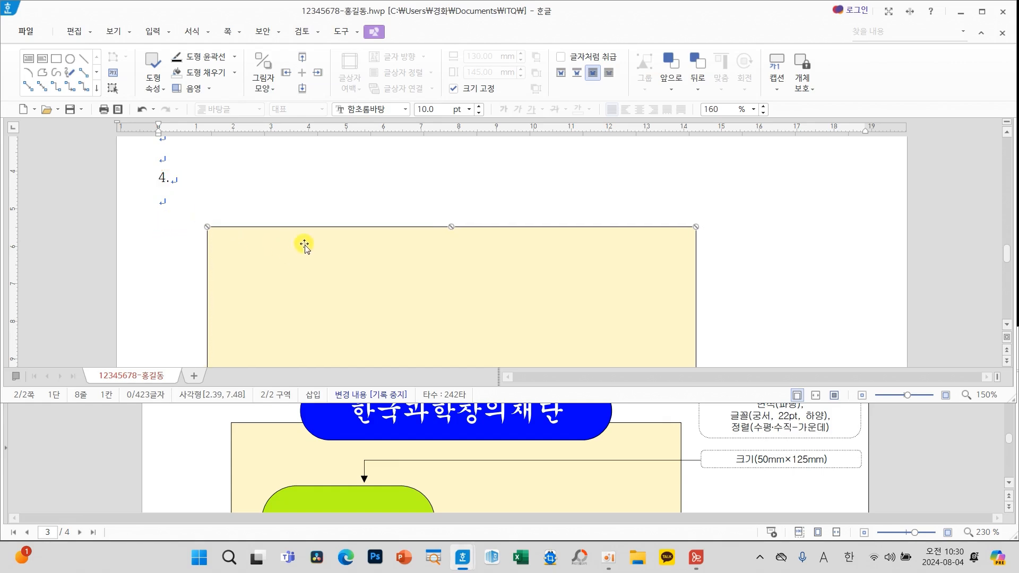
left_click(781, 306)
Draw a horizontal text box about 107 mm wide and 16 mm high overlapping the rectangle's upper edge
scroll(630, 479, "up", 2)
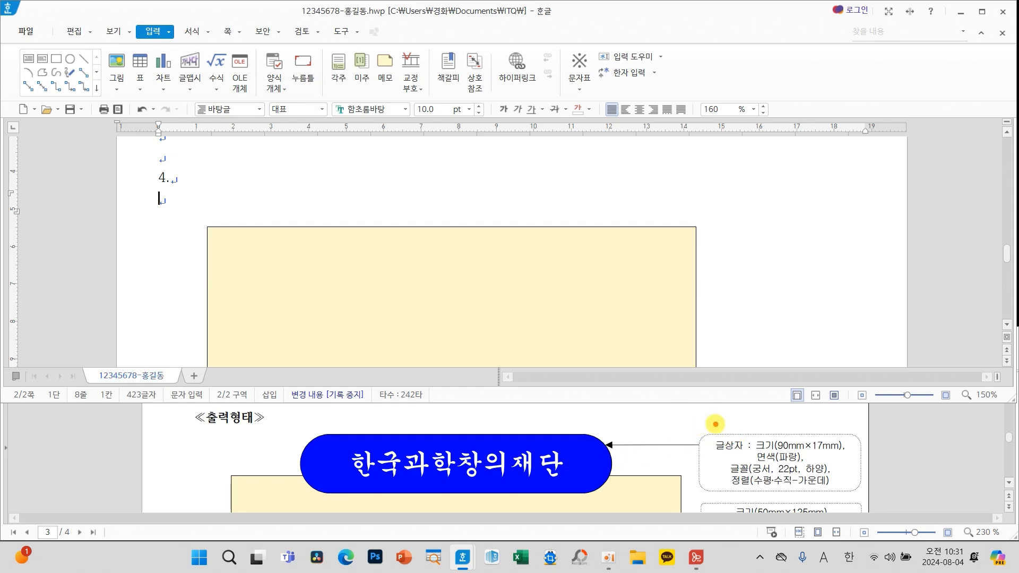
left_click_drag(715, 424, 760, 399)
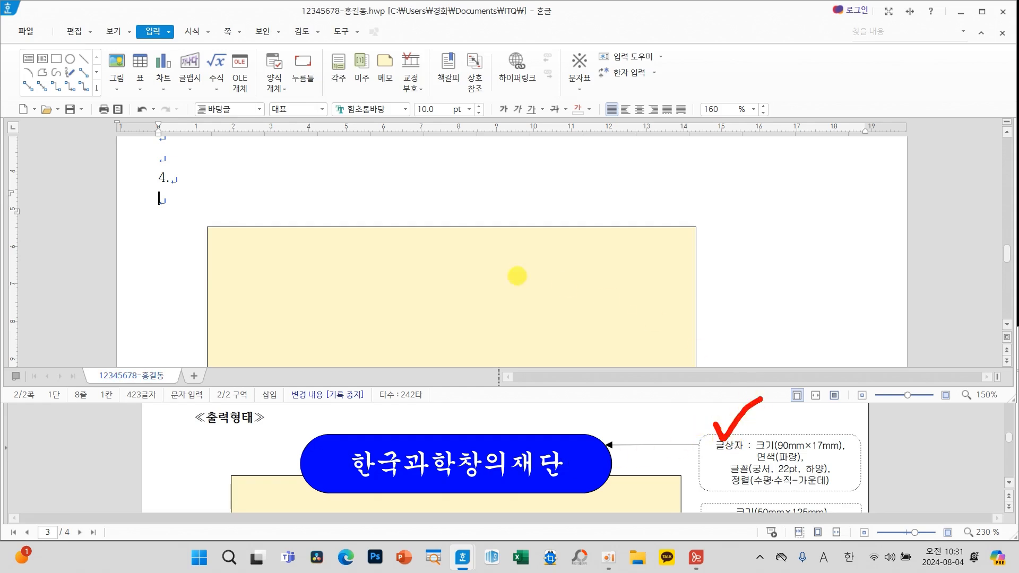
left_click(29, 65)
left_click_drag(392, 185, 796, 243)
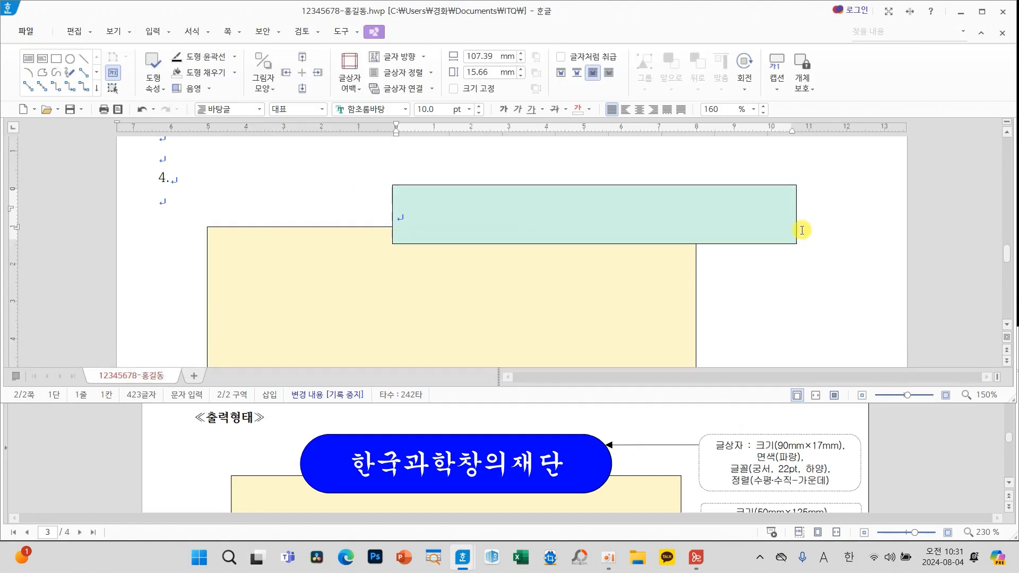
Set the text box's width to 90 mm and height to 17 mm in its object properties, and lock the size (크기 고정)
left_click(796, 209)
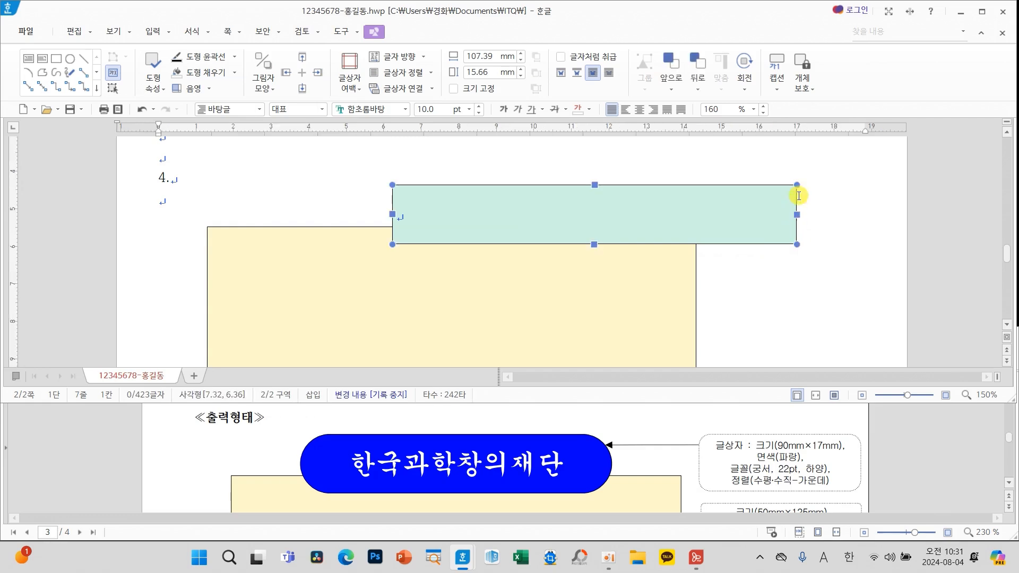
double_click(603, 211)
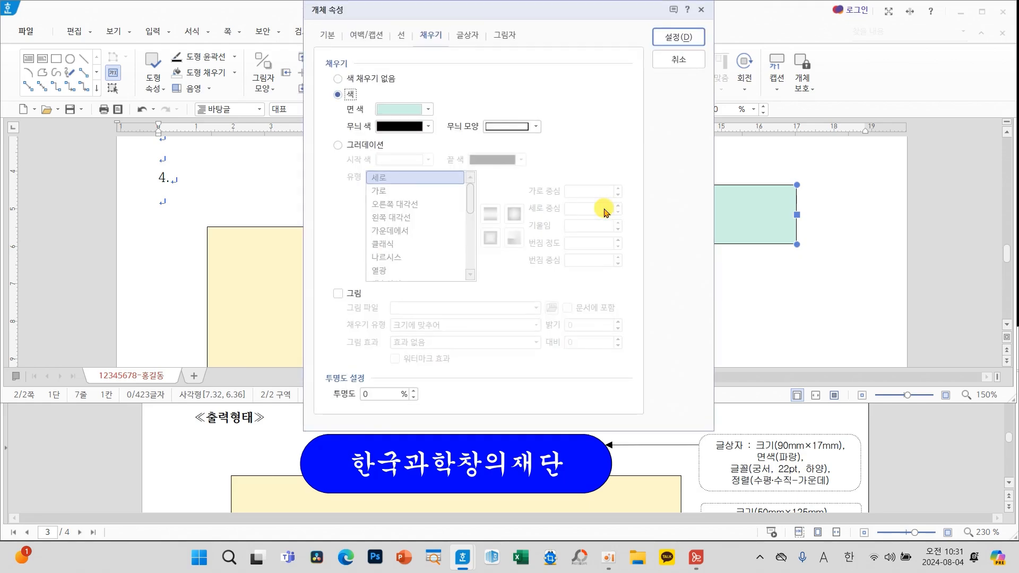
left_click_drag(427, 11, 286, 91)
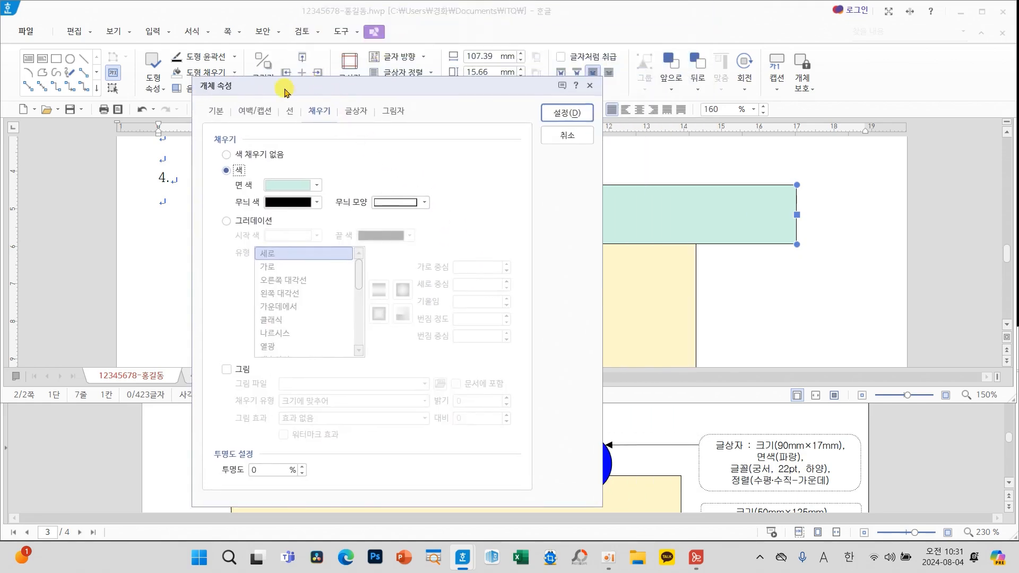
left_click(216, 112)
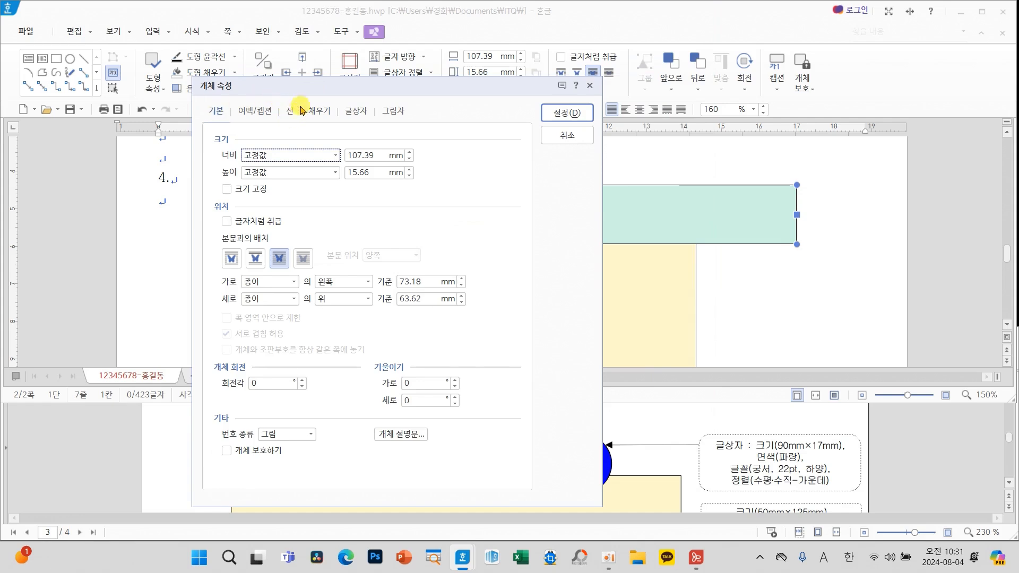
left_click(379, 159)
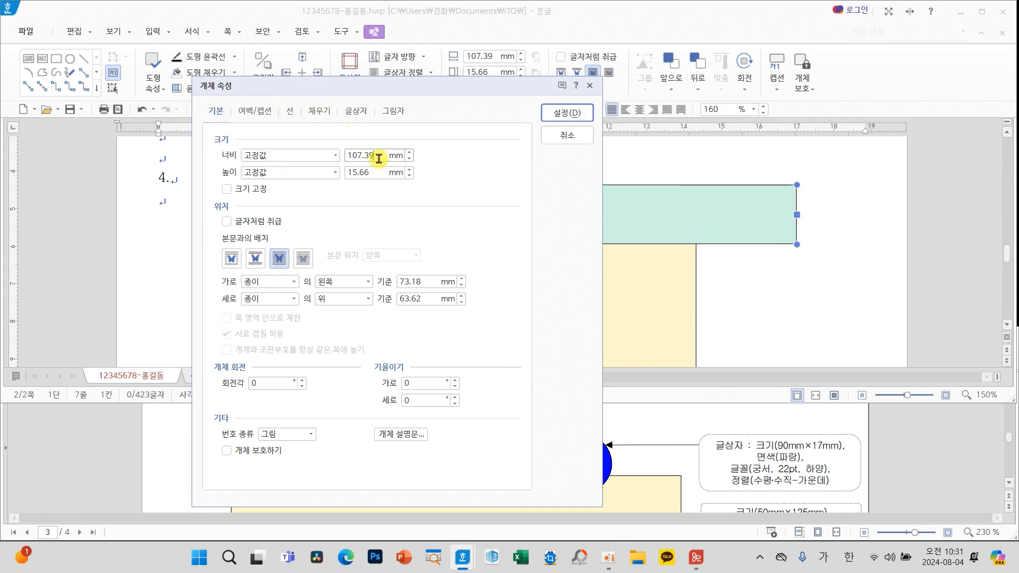
type("90")
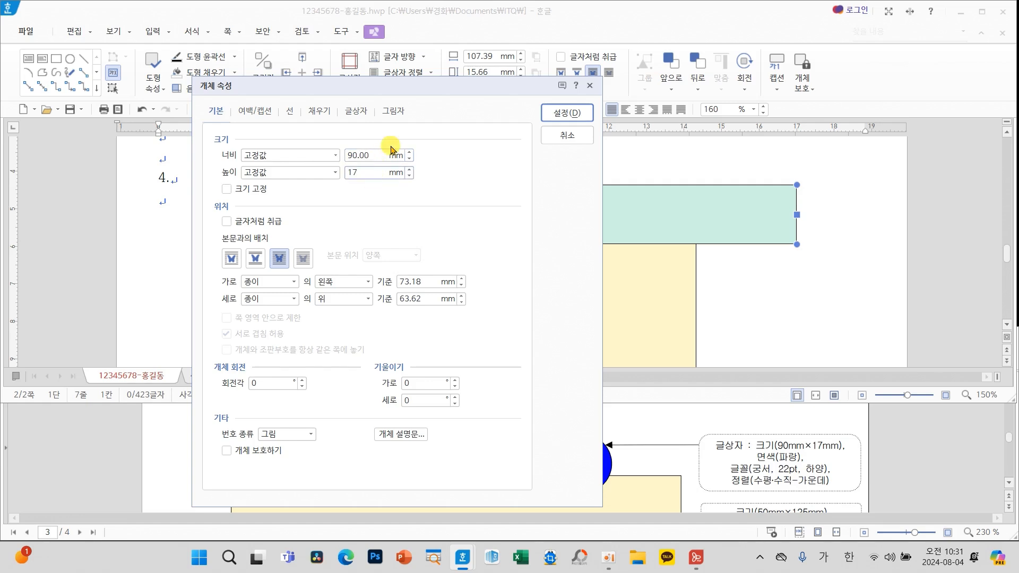
type("17")
left_click(227, 189)
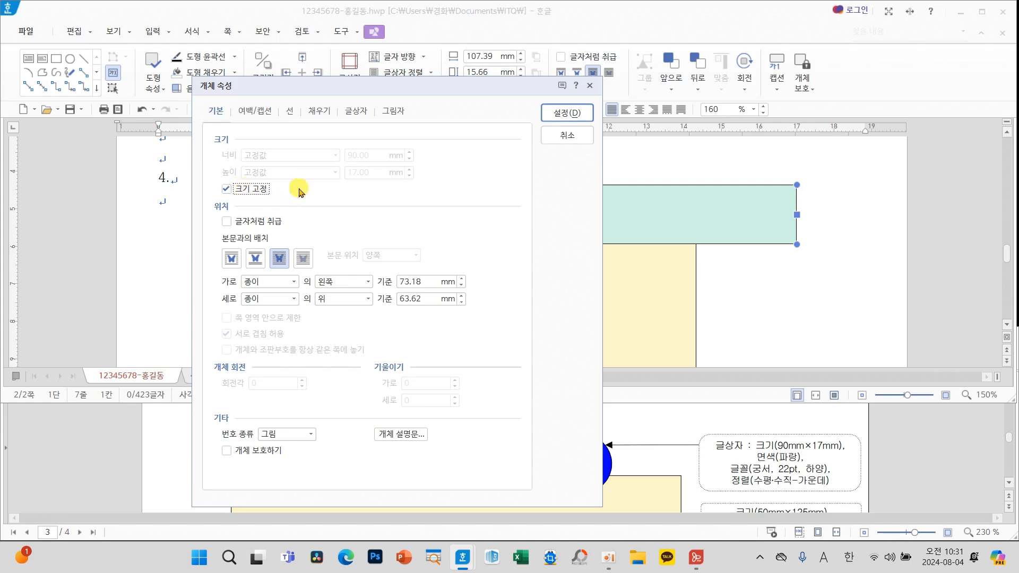
Give the text box semicircular (반원) corners in its line properties
left_click(289, 111)
left_click_drag(291, 88, 222, 81)
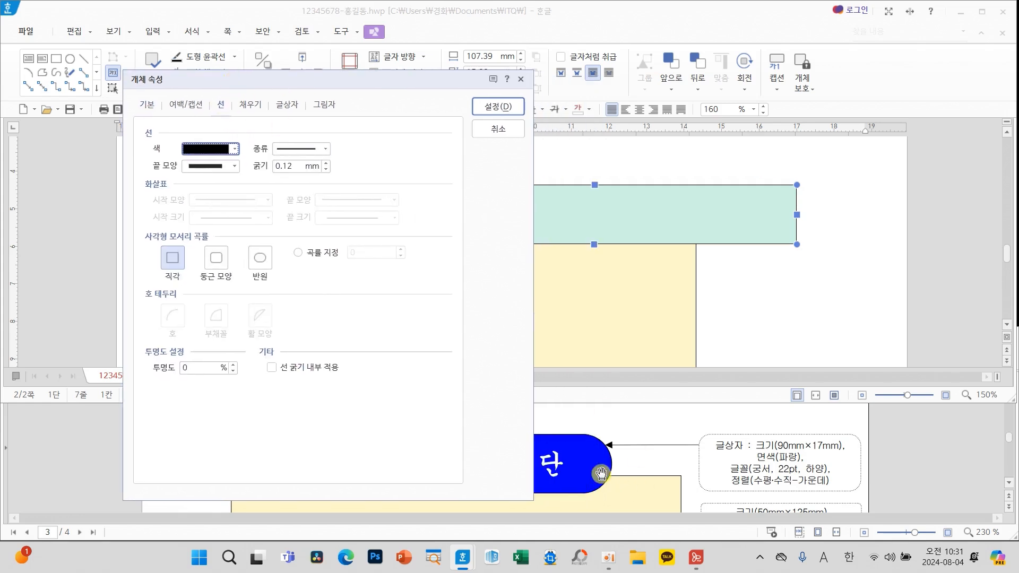
left_click(259, 260)
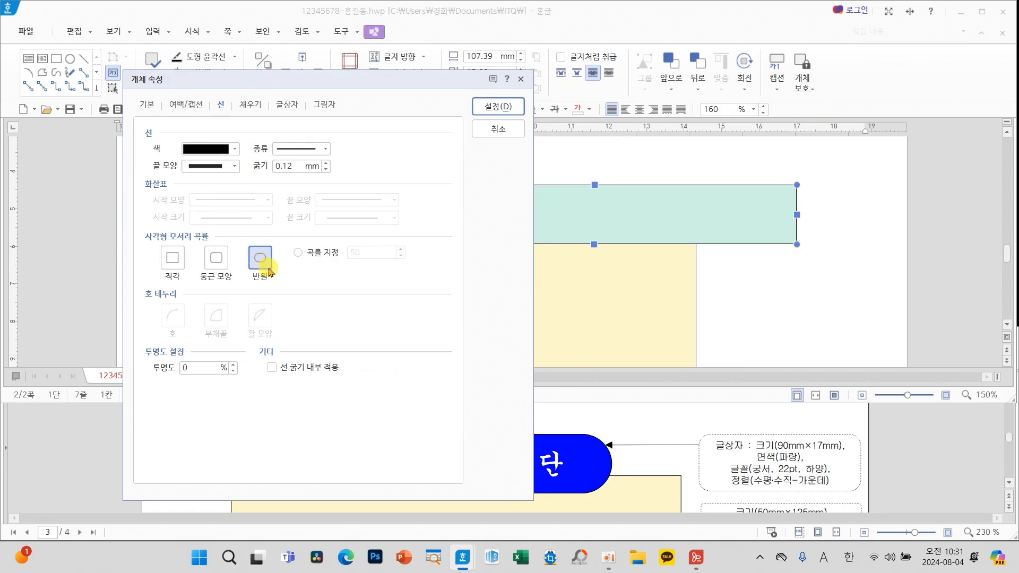
left_click_drag(255, 235, 302, 219)
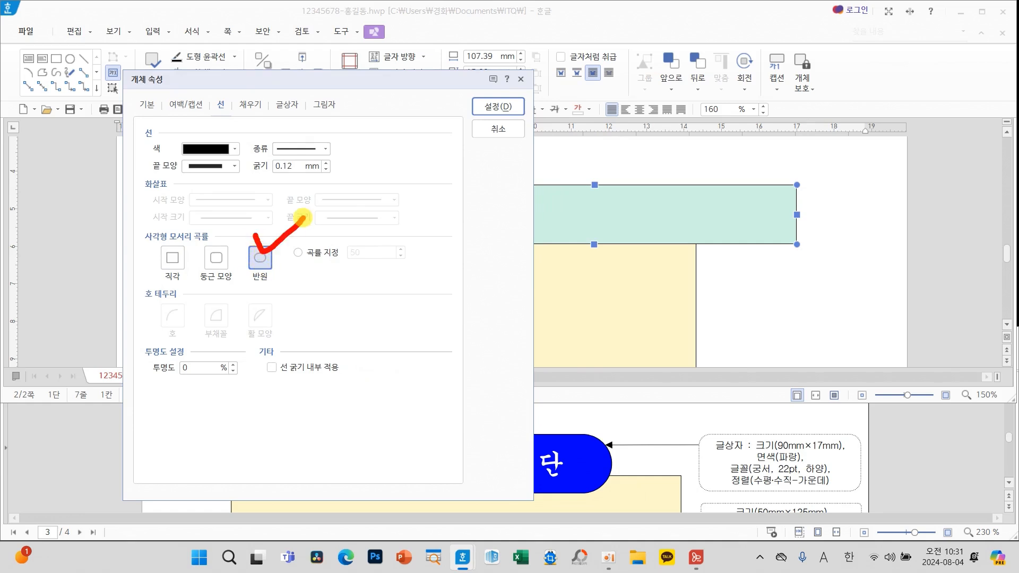
Set the text box's face colour (면 색) to blue and apply the object properties
left_click(251, 104)
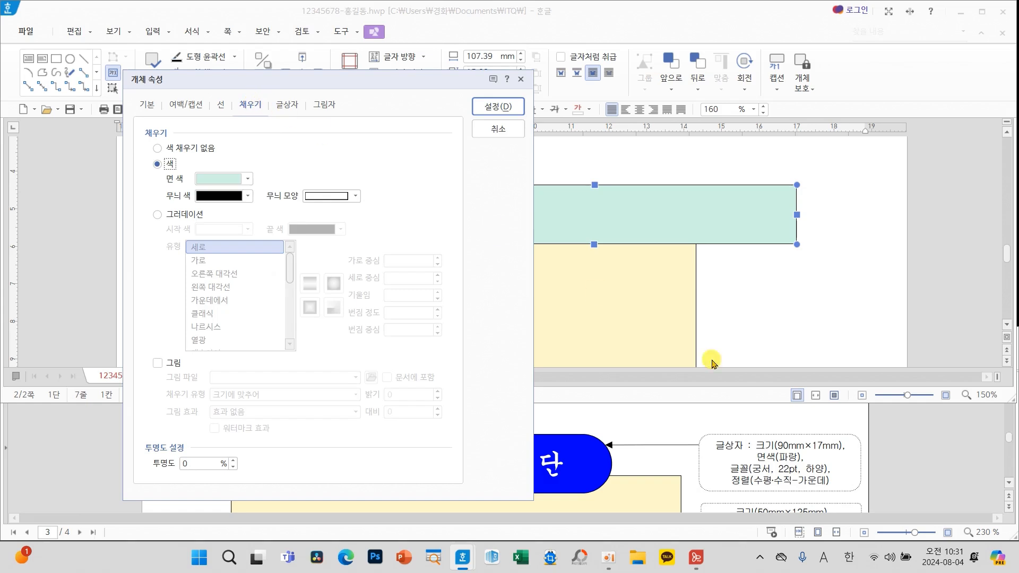
left_click(247, 180)
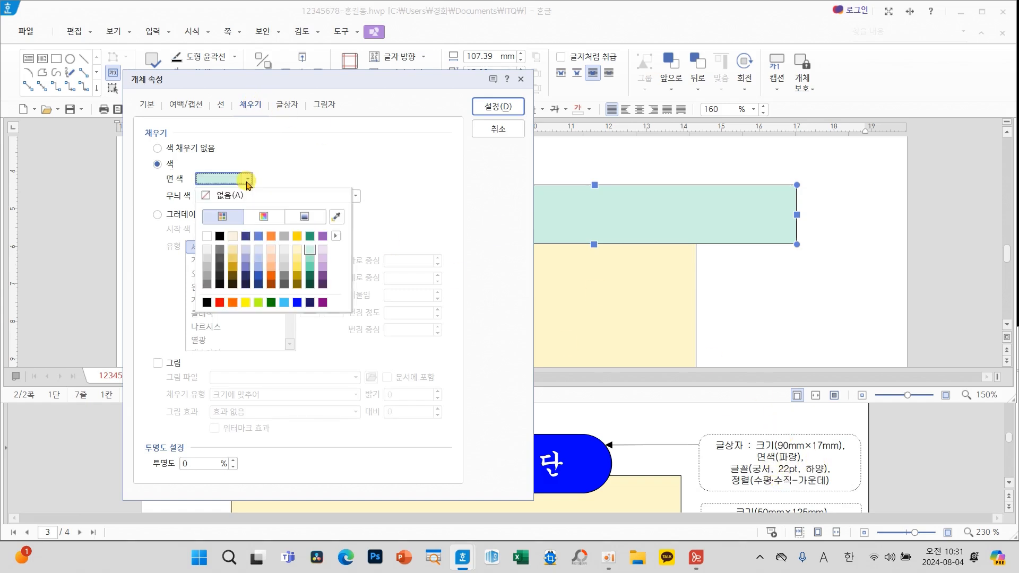
left_click(297, 302)
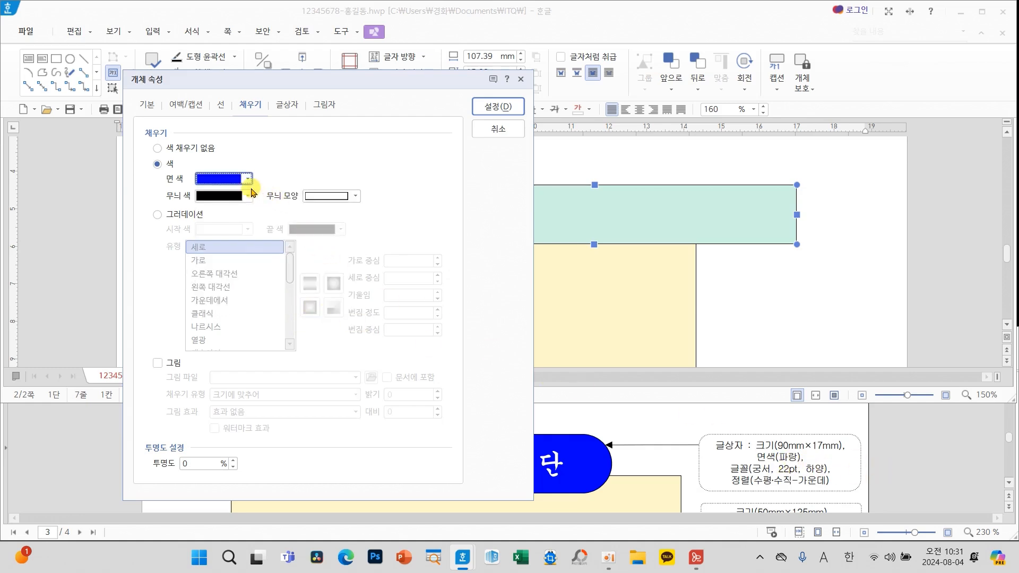
left_click(502, 106)
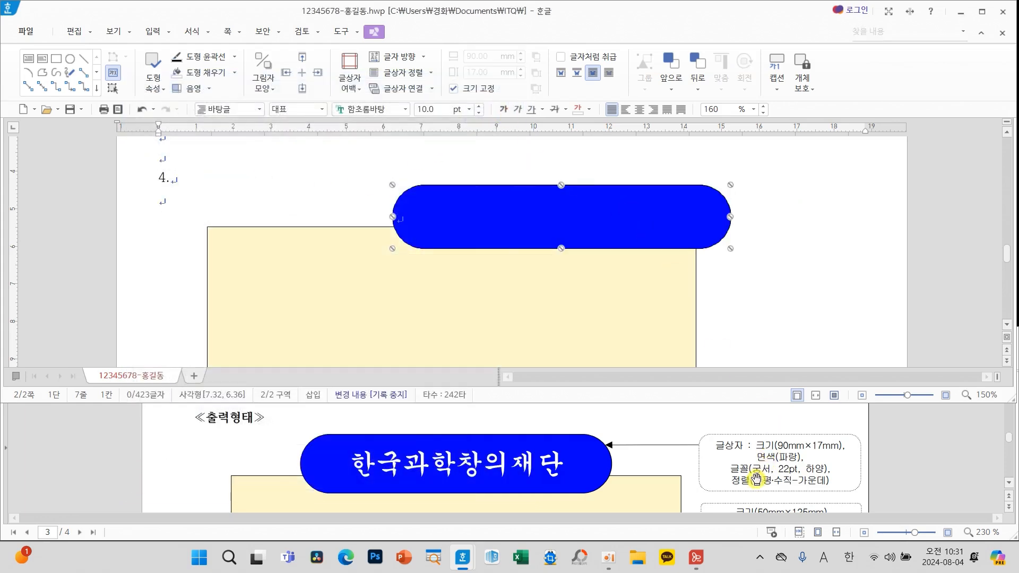
Format the blue text box's text as 궁서, 22 pt, white and centre-aligned
left_click(405, 109)
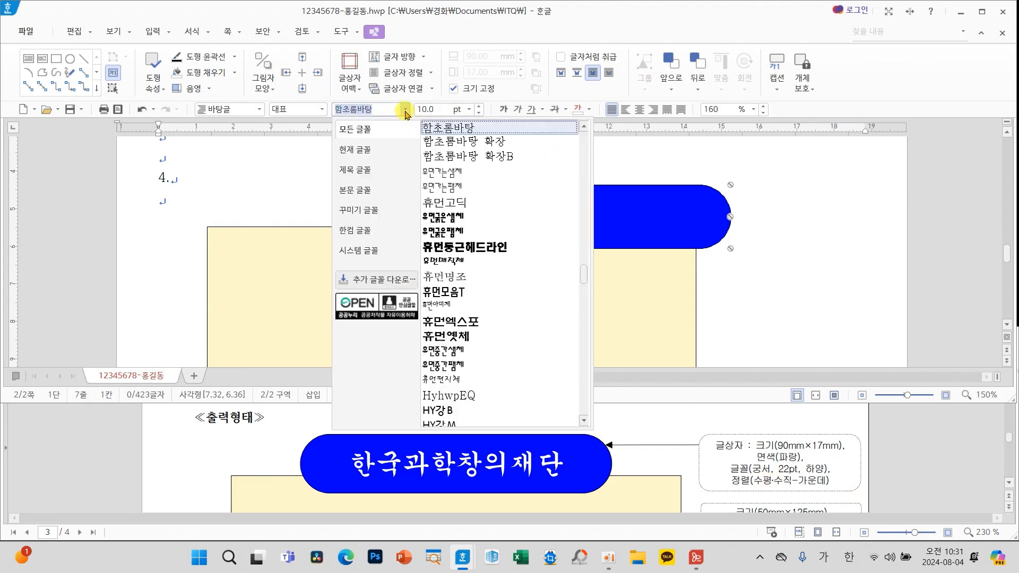
left_click_drag(586, 276, 584, 132)
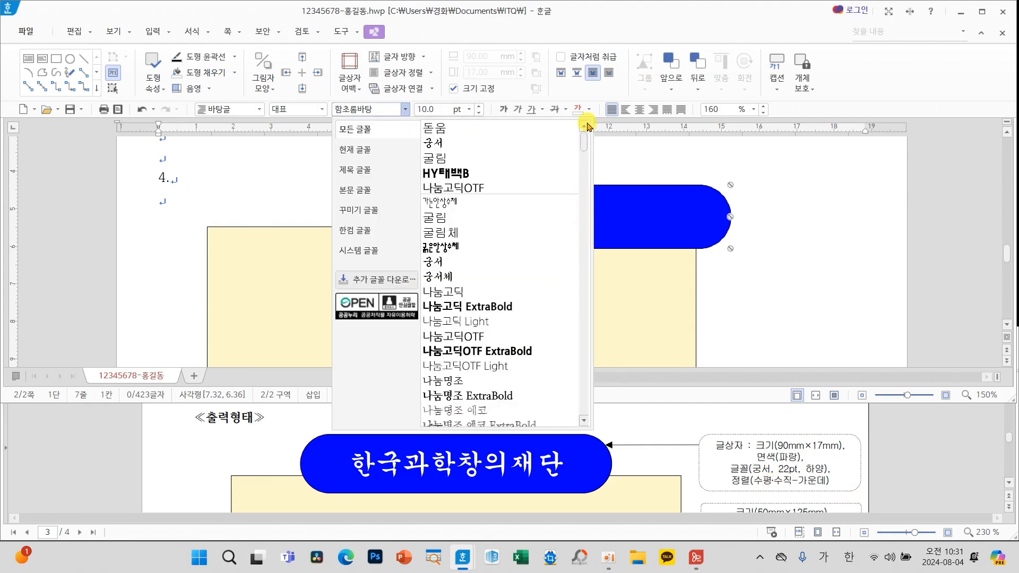
left_click(445, 143)
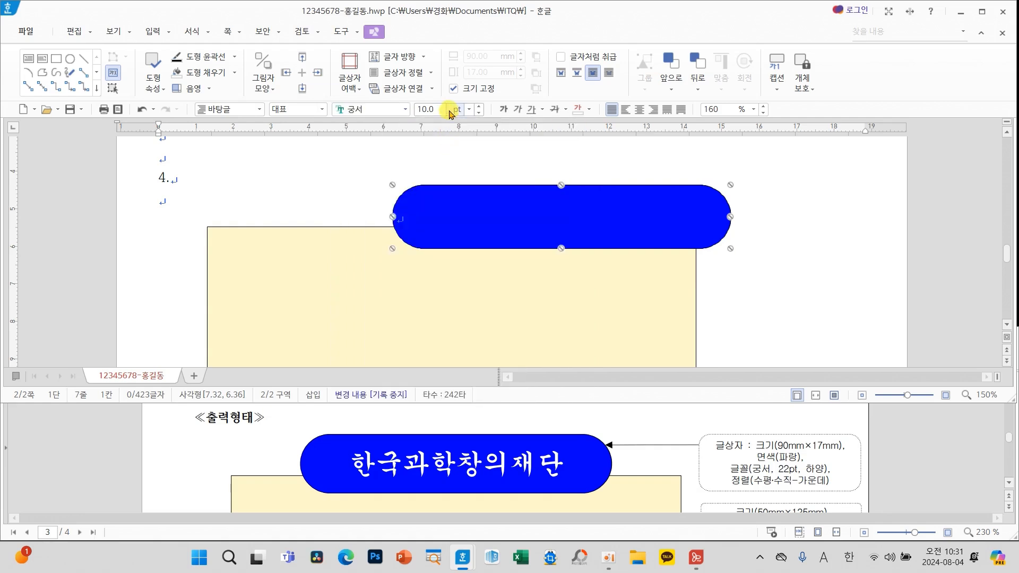
type("22")
key("Return")
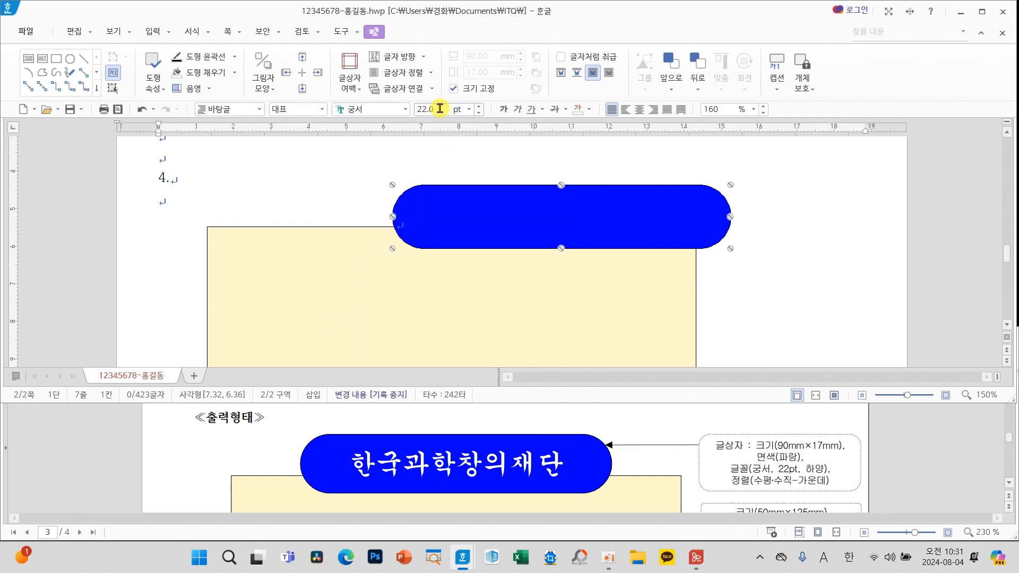
left_click(589, 110)
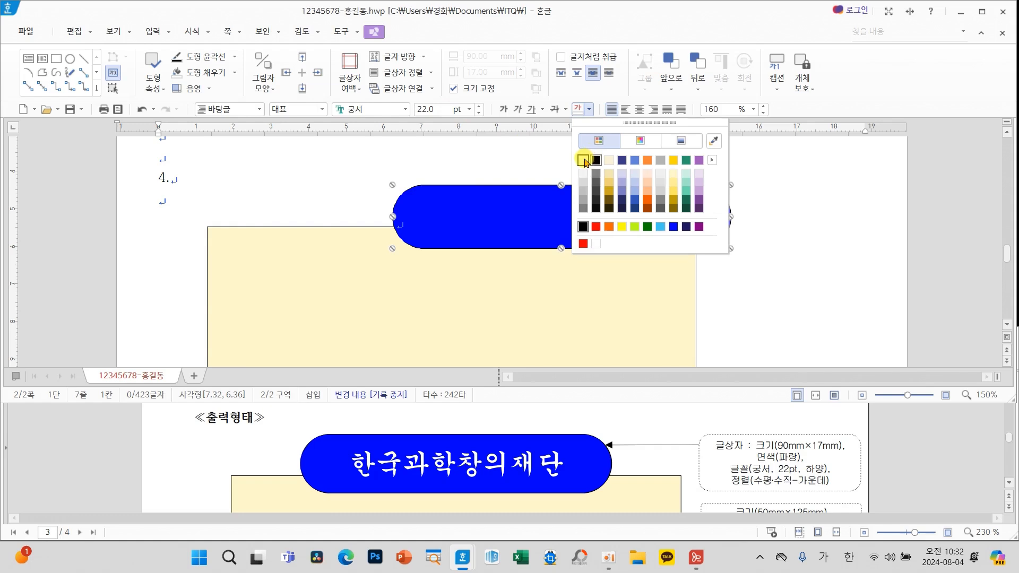
left_click(583, 159)
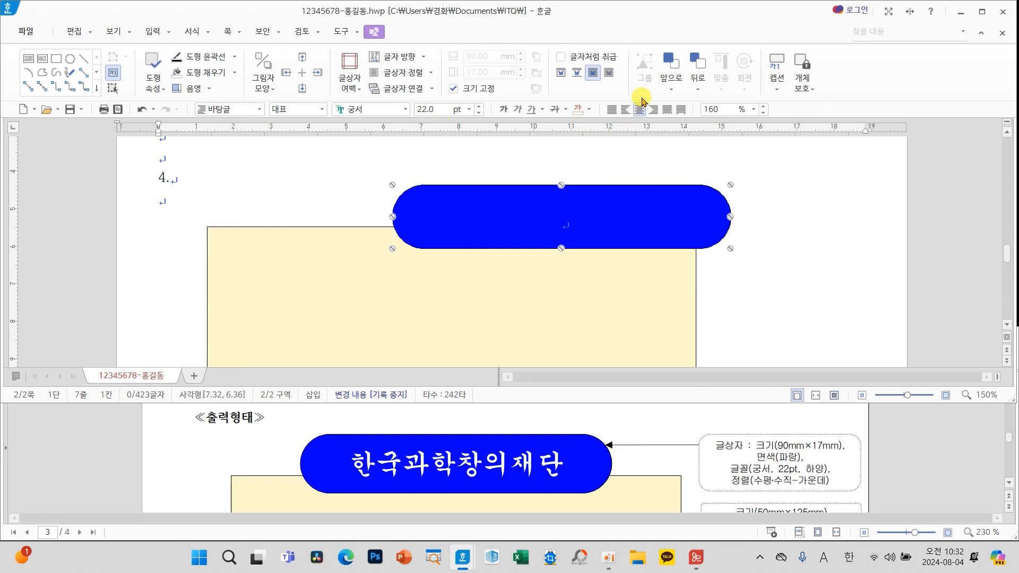
Move the blue text box so it is horizontally centred over the yellow rectangle and straddles its upper edge
left_click_drag(711, 215, 604, 219)
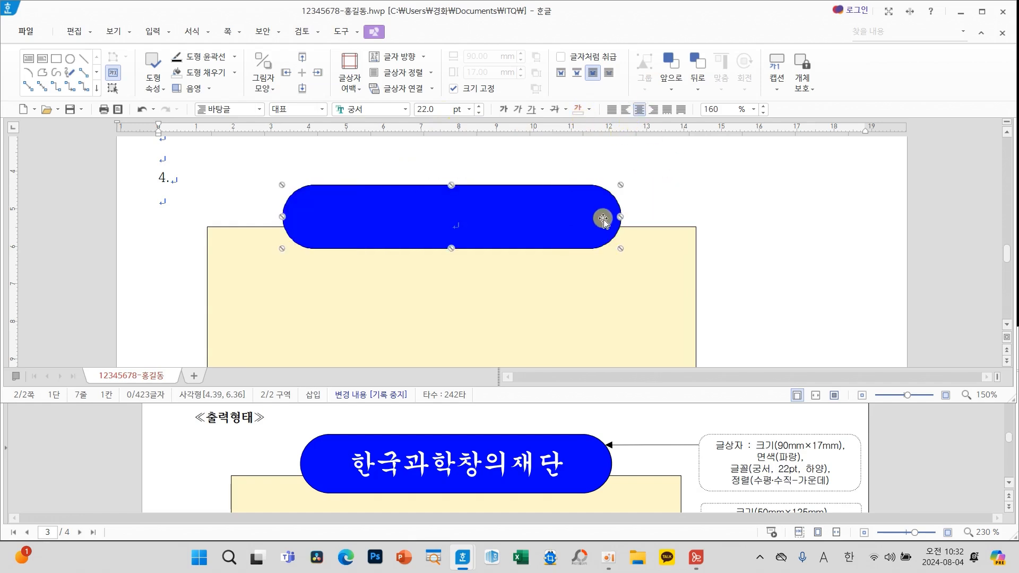
left_click(595, 213)
left_click(587, 232)
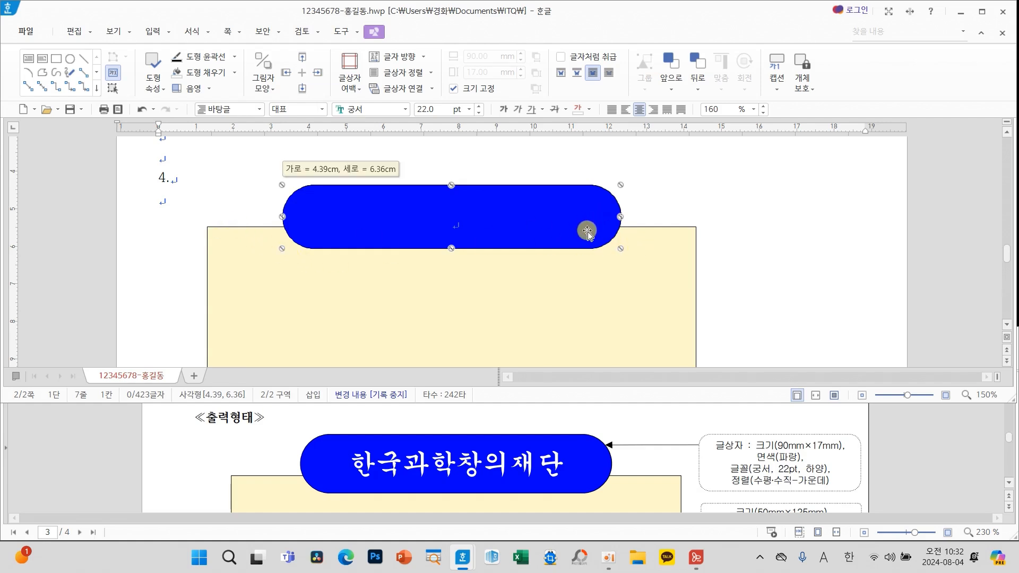
left_click_drag(588, 232, 587, 234)
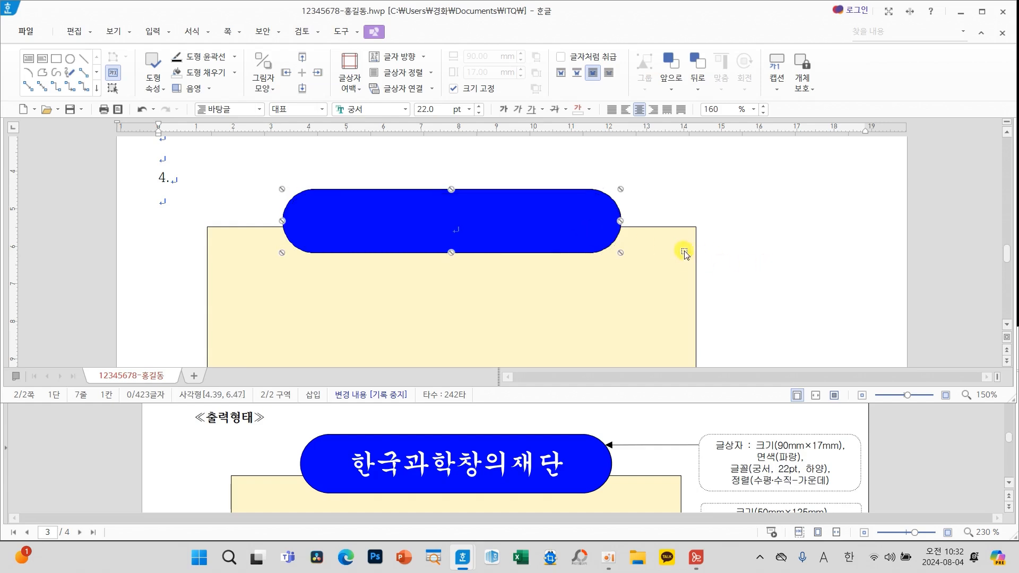
Enter the title 한국과학창의재단 in the blue text box and leave the box
left_click(483, 225)
type("ㅎ")
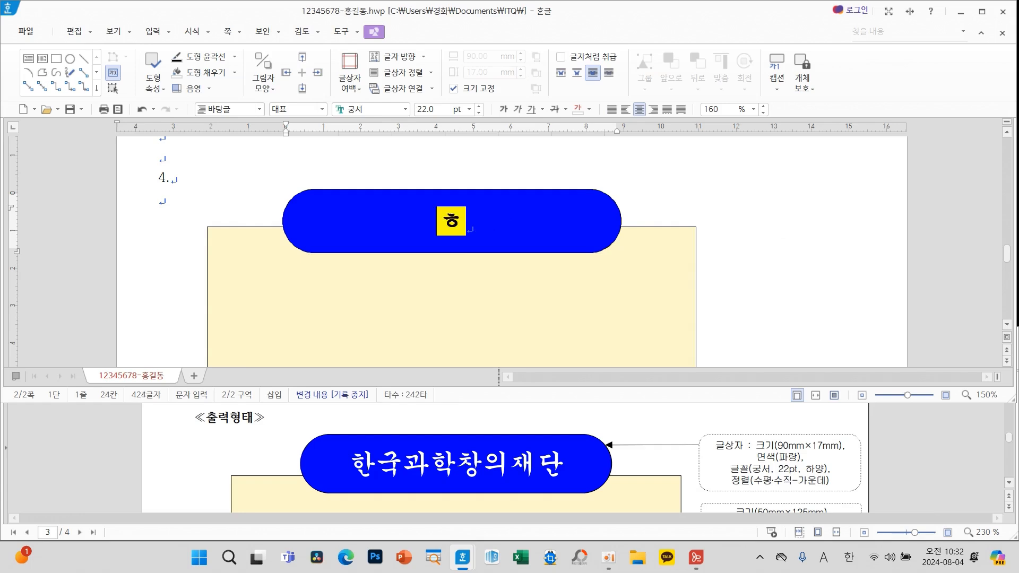
type("ㅏㄴㄱㅜㄱㄱㅘㅎㅏㄱㅊㅏㅇㅇㅢ")
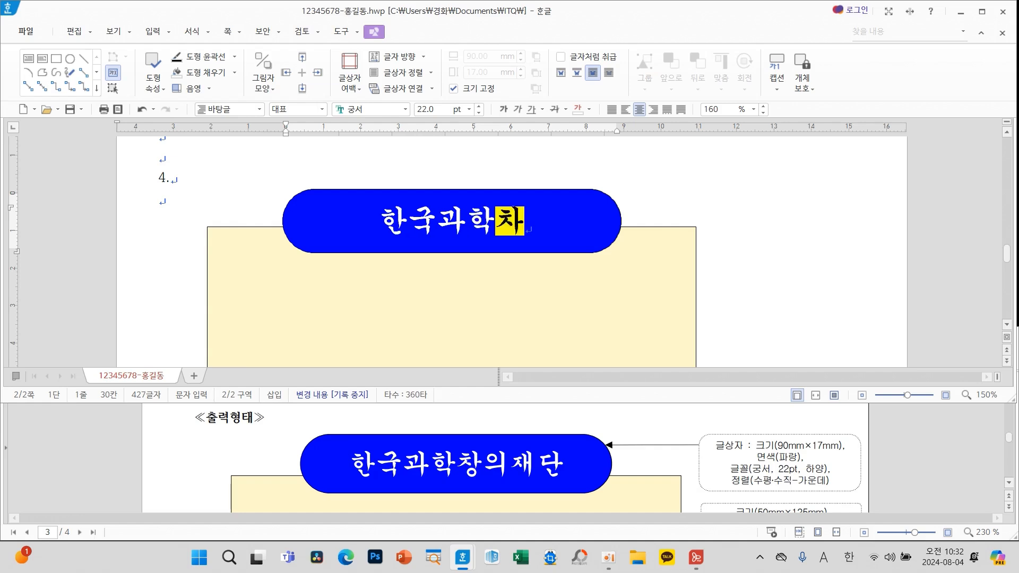
type("ㅈㅐㄷㅏㄴ")
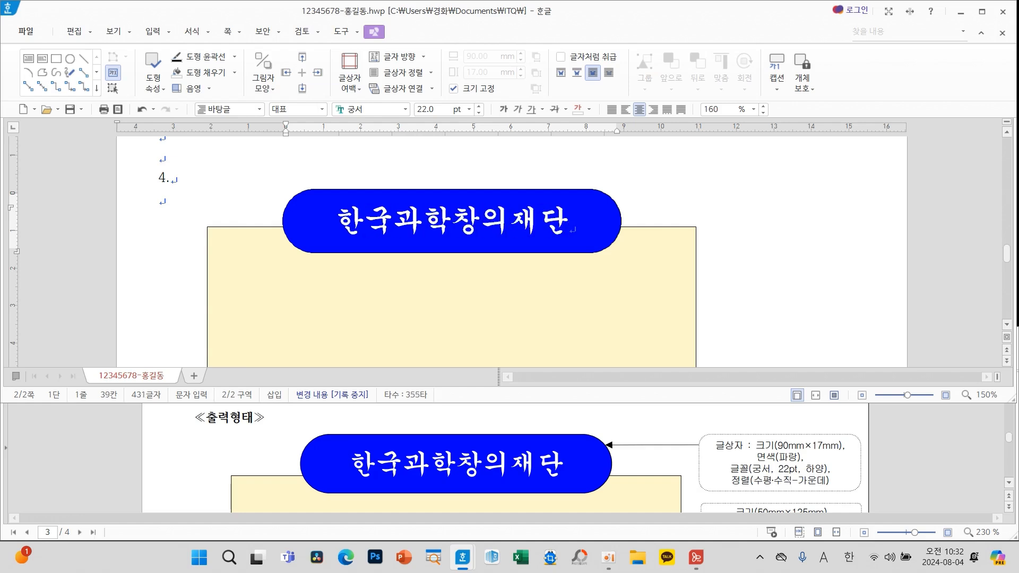
left_click(742, 253)
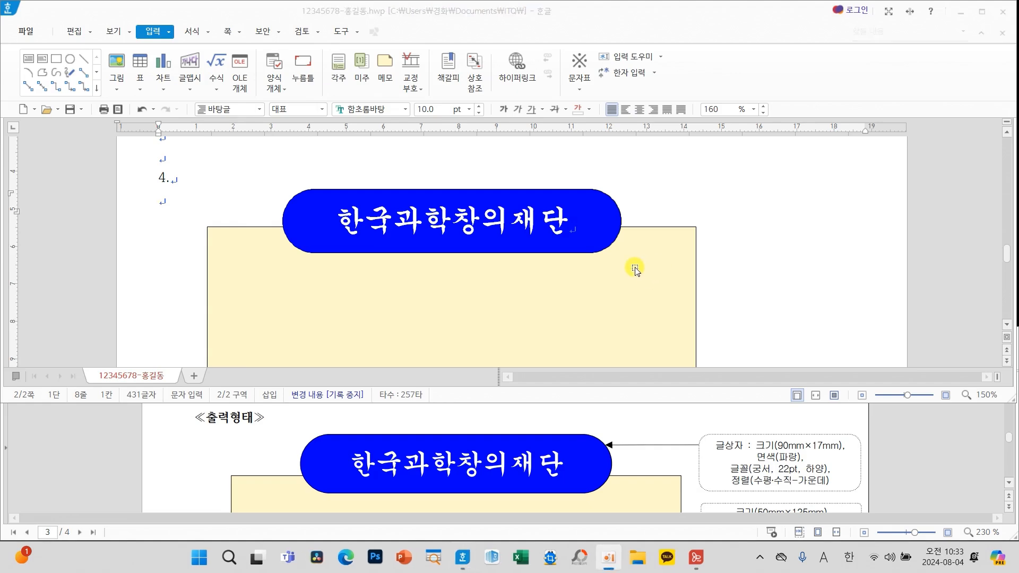
Examine the sample output's green rounded rectangle, its size specification and the items placed over it
scroll(636, 459, "down", 10)
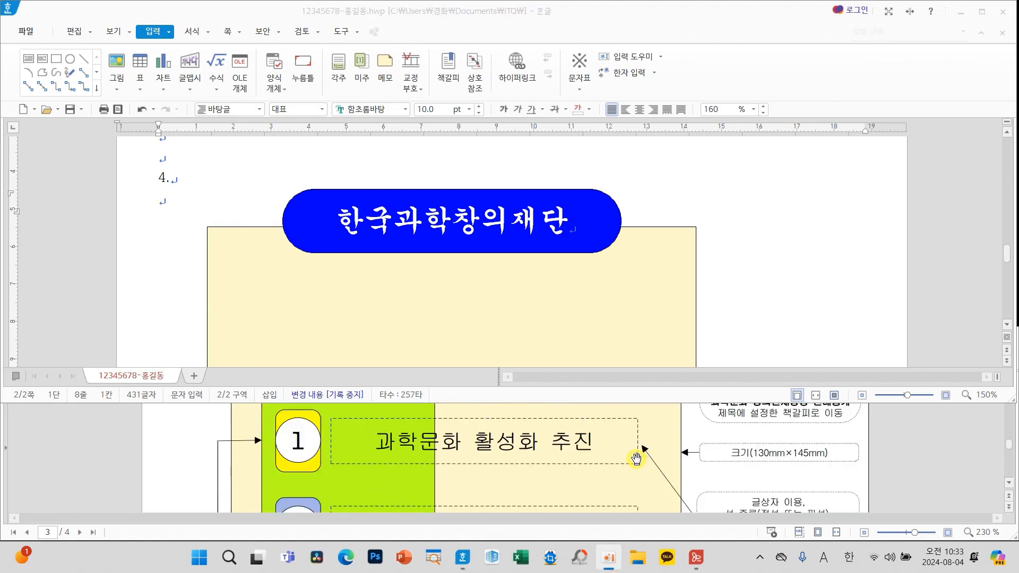
scroll(635, 459, "down", 3)
scroll(635, 458, "up", 10)
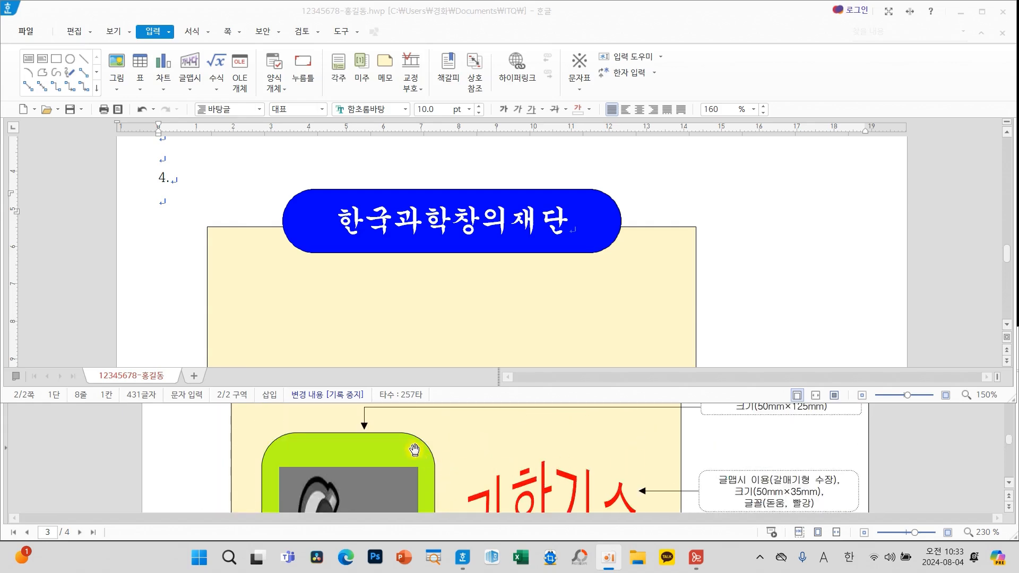
scroll(447, 449, "down", 3)
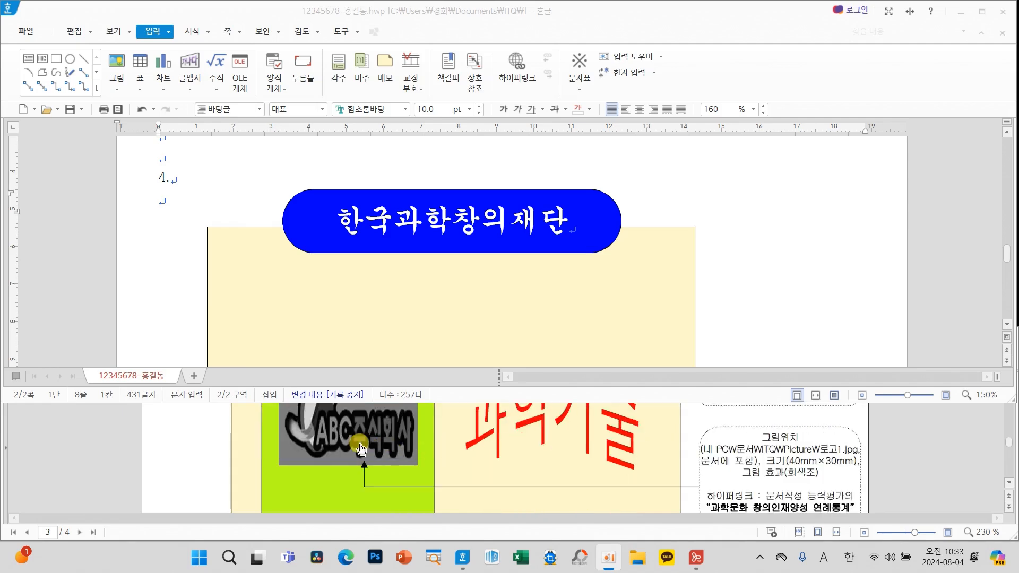
scroll(546, 457, "down", 6)
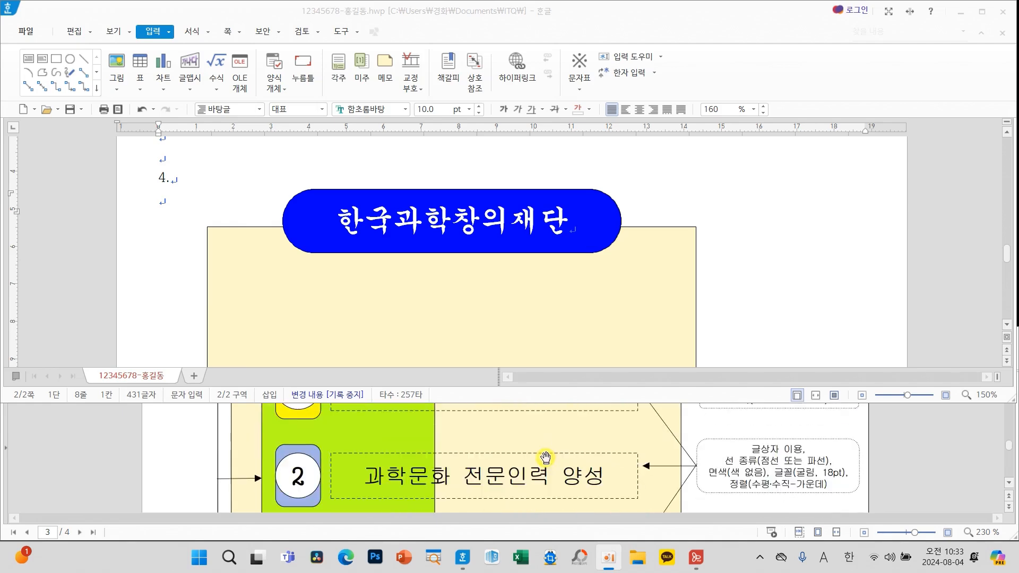
scroll(545, 457, "up", 8)
scroll(489, 461, "up", 2)
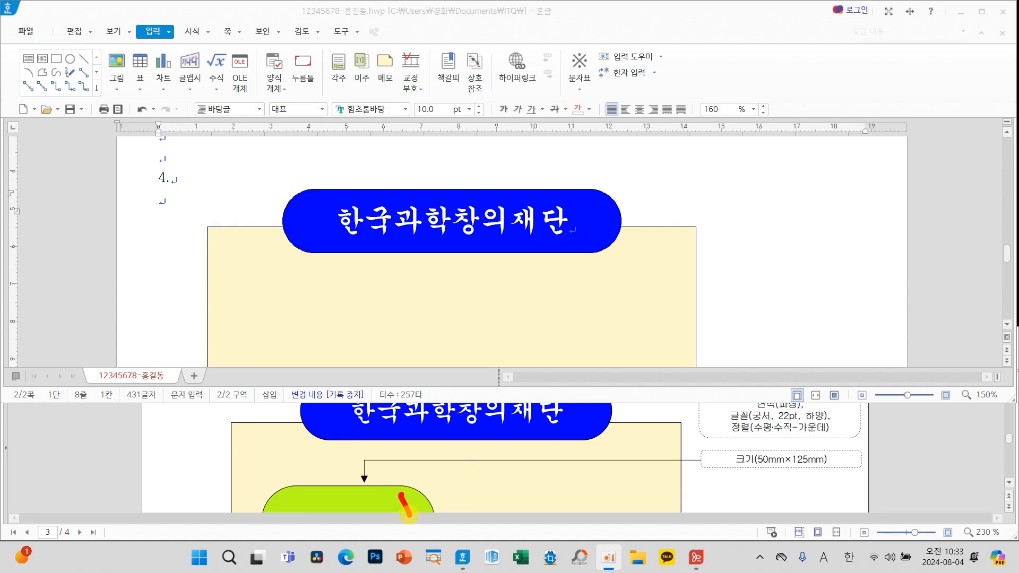
left_click_drag(408, 513, 423, 496)
left_click_drag(699, 445, 850, 481)
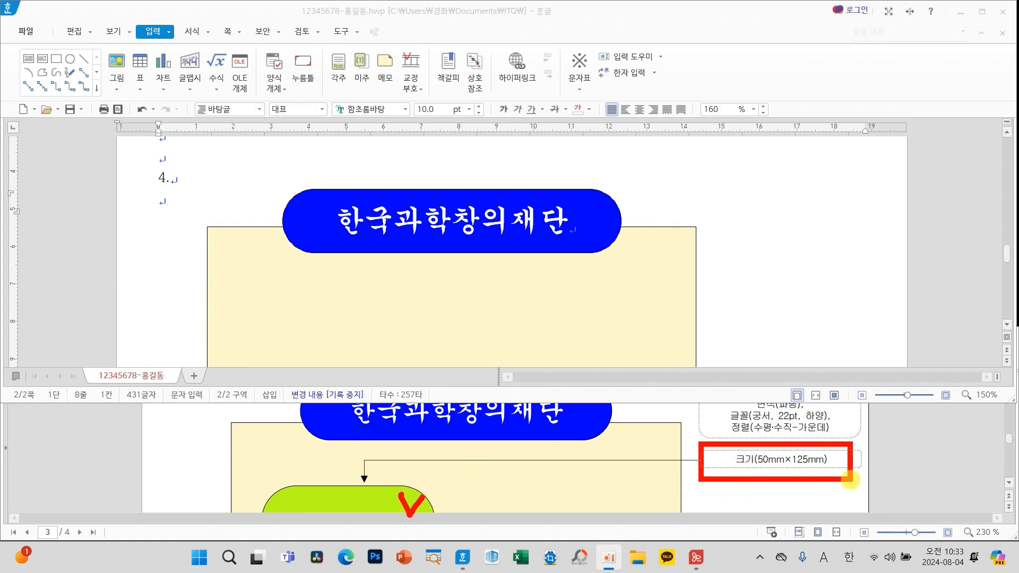
scroll(564, 481, "down", 2)
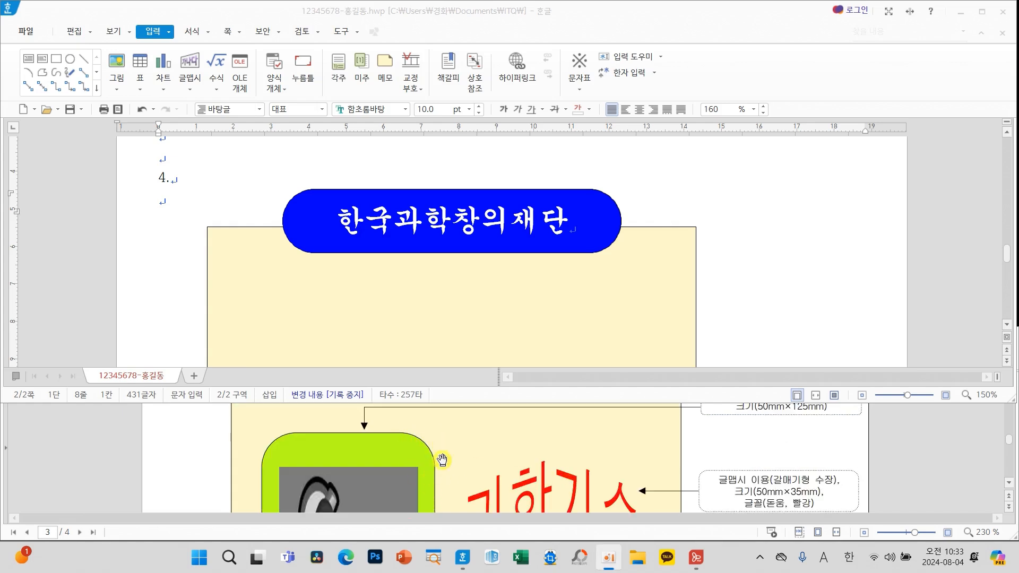
scroll(595, 395, "up", 2)
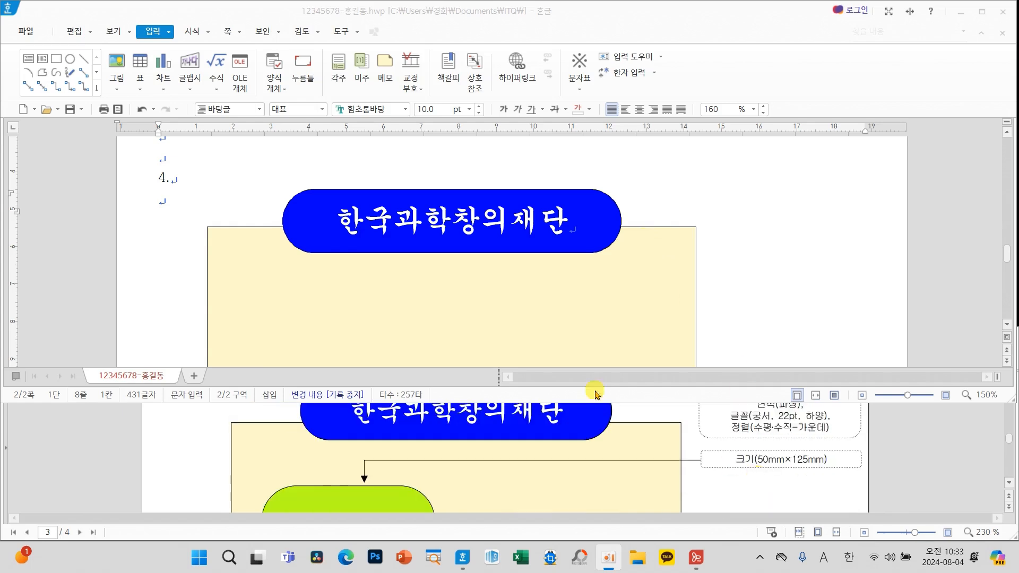
Draw a rectangle over the yellow rectangle's upper-right corner and fix its size at 50 mm wide by 125 mm high (크기 고정)
left_click(56, 59)
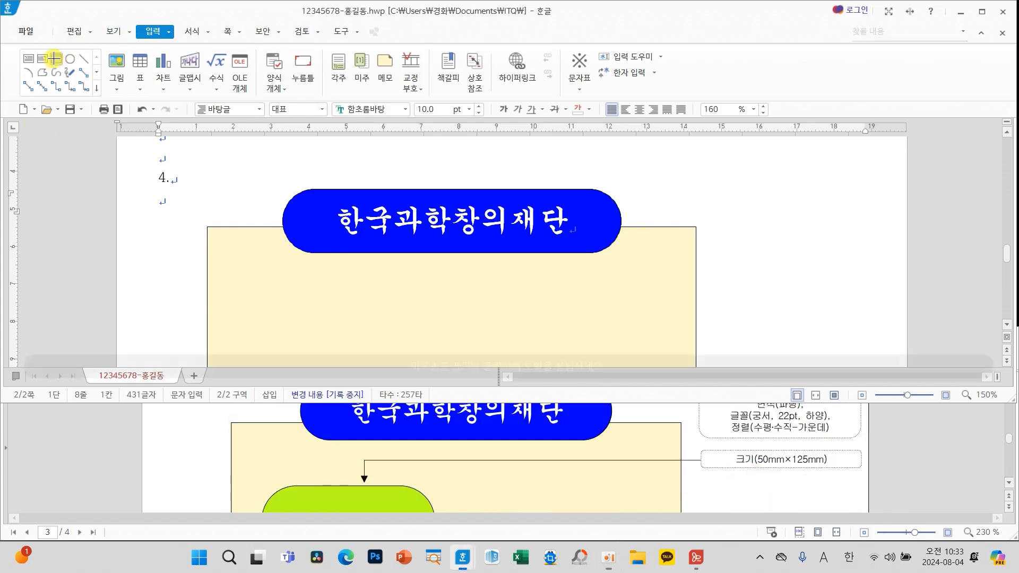
left_click_drag(659, 175, 773, 309)
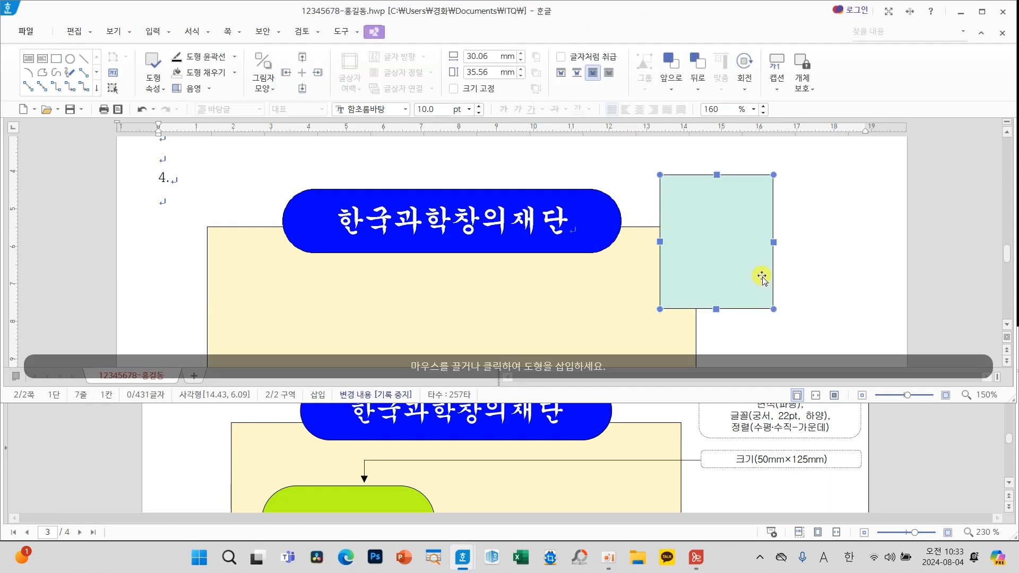
double_click(729, 243)
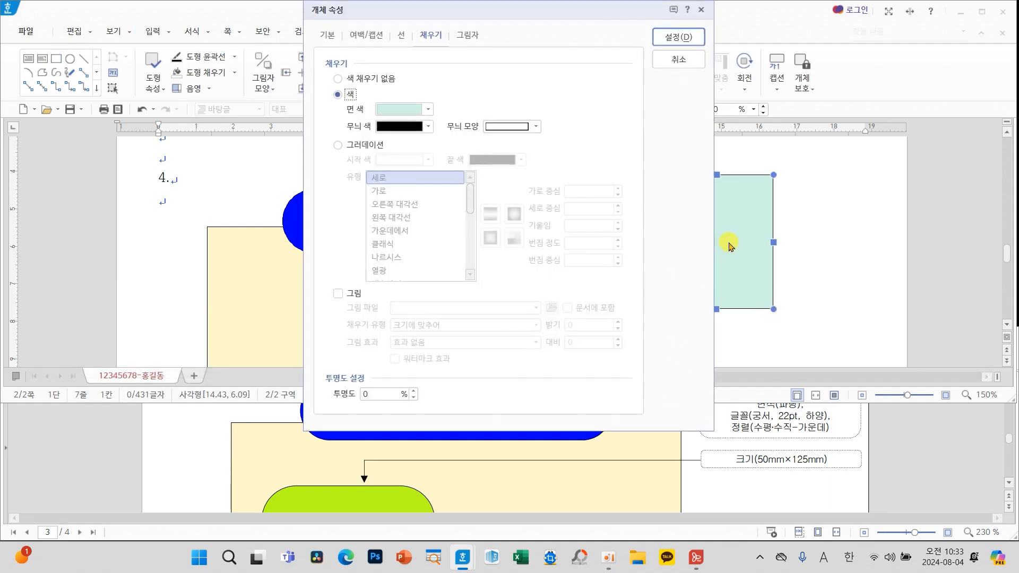
left_click(327, 37)
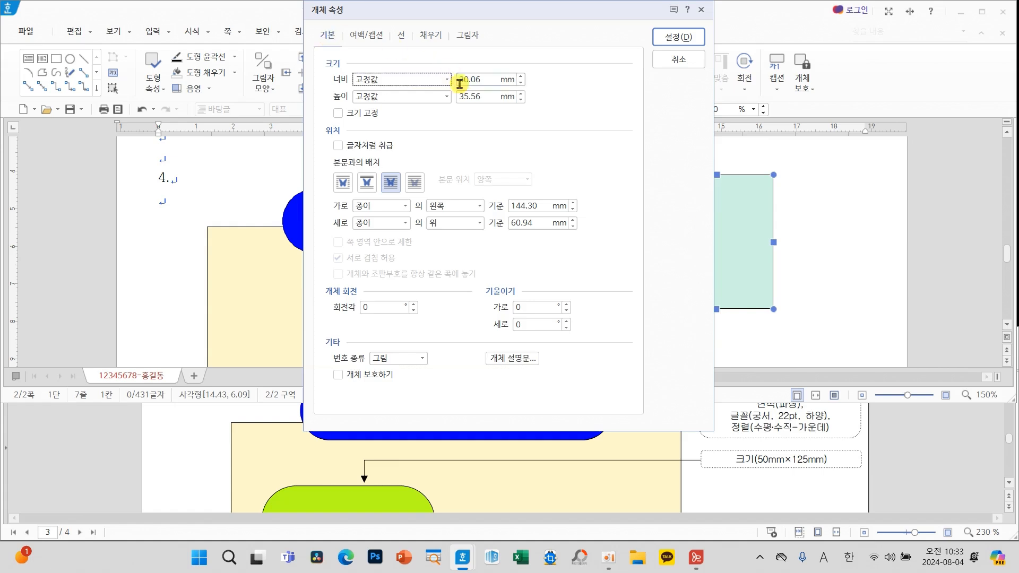
left_click(475, 81)
type("50")
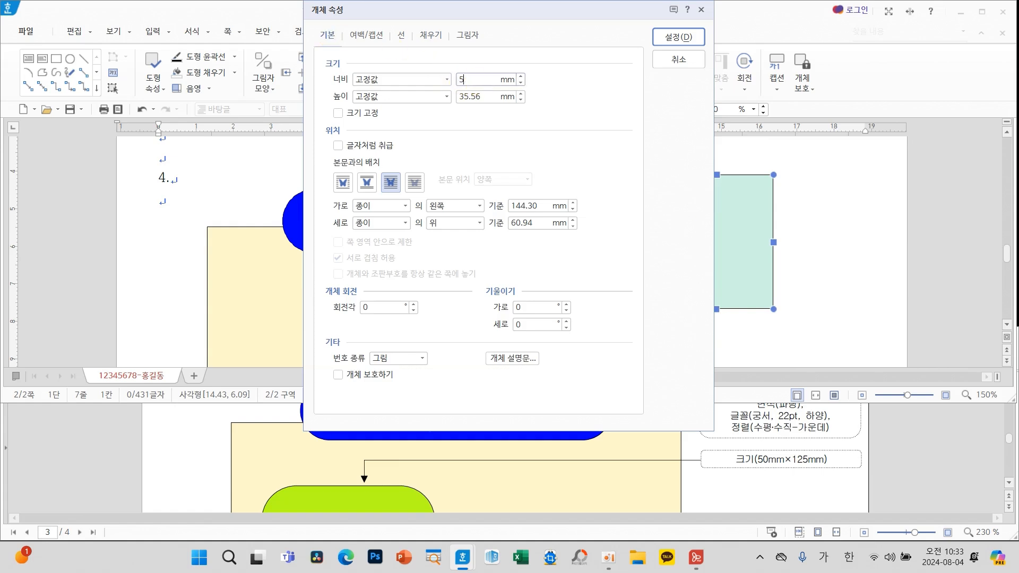
left_click(481, 97)
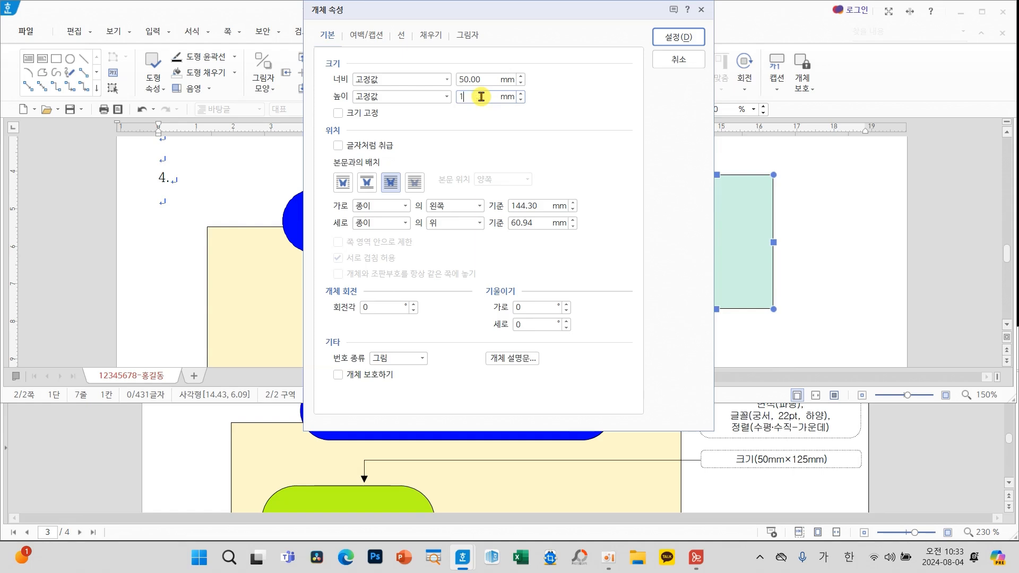
type("125")
left_click(364, 115)
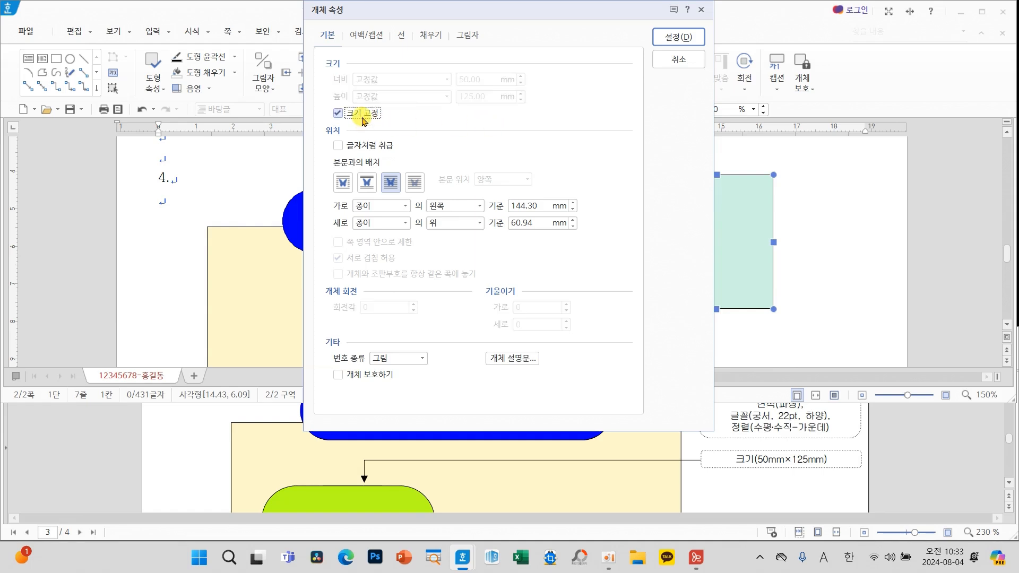
Give the new rectangle rounded corners (둥근 모양) and a light lavender face colour (면 색), and apply the object properties
left_click(401, 34)
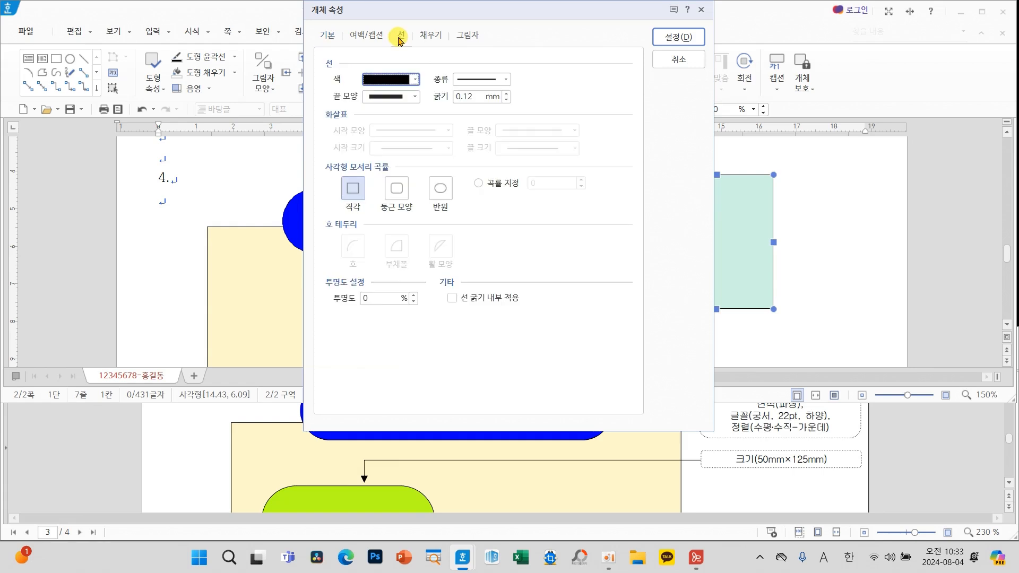
left_click(402, 191)
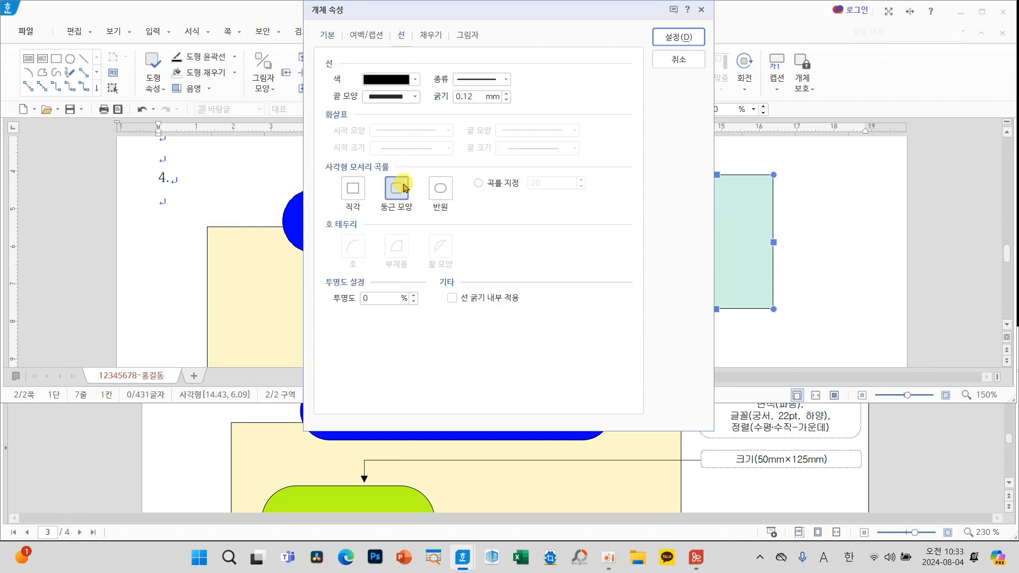
left_click(431, 33)
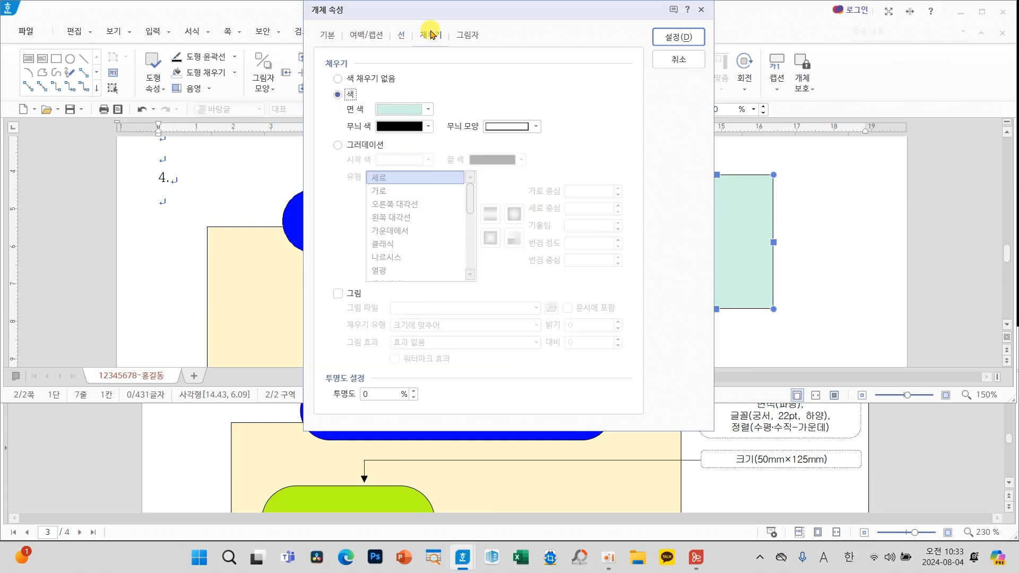
left_click(427, 110)
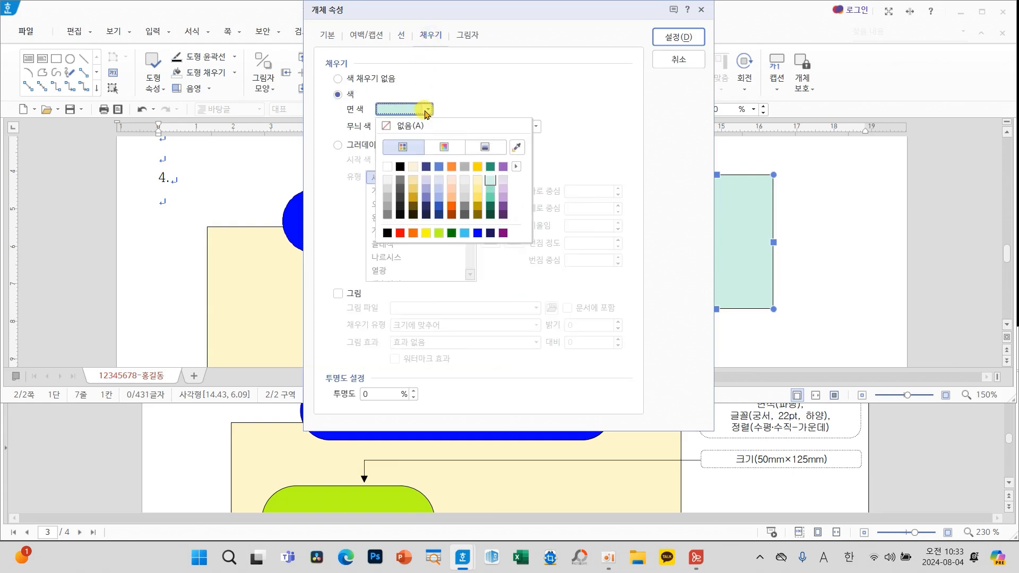
left_click(428, 181)
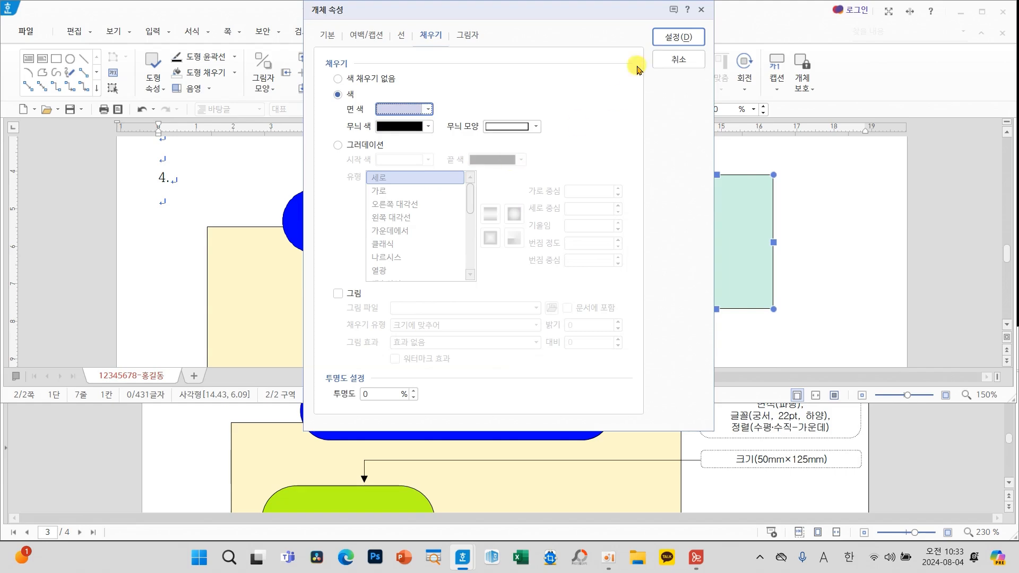
left_click(670, 35)
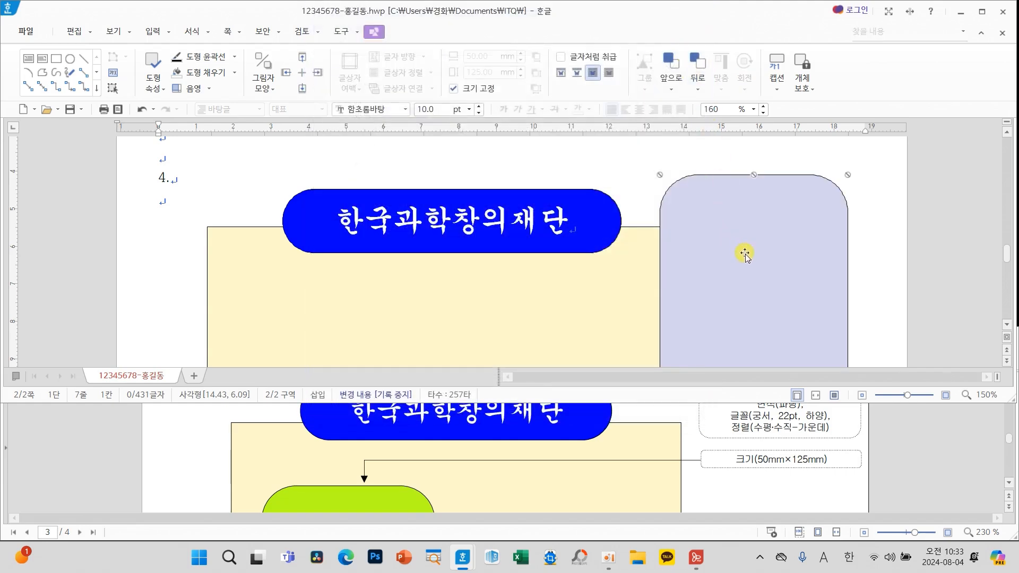
Move the lavender rounded rectangle inside the yellow rectangle, near its left edge and below the blue title box
left_click_drag(745, 254, 328, 356)
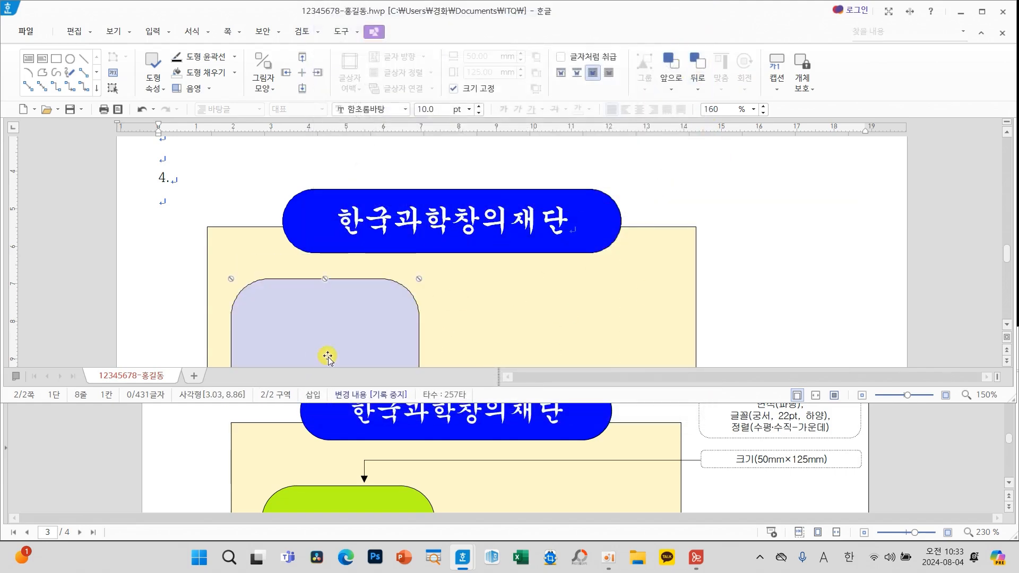
scroll(453, 498, "down", 3)
scroll(445, 483, "up", 3)
left_click_drag(382, 325, 333, 334)
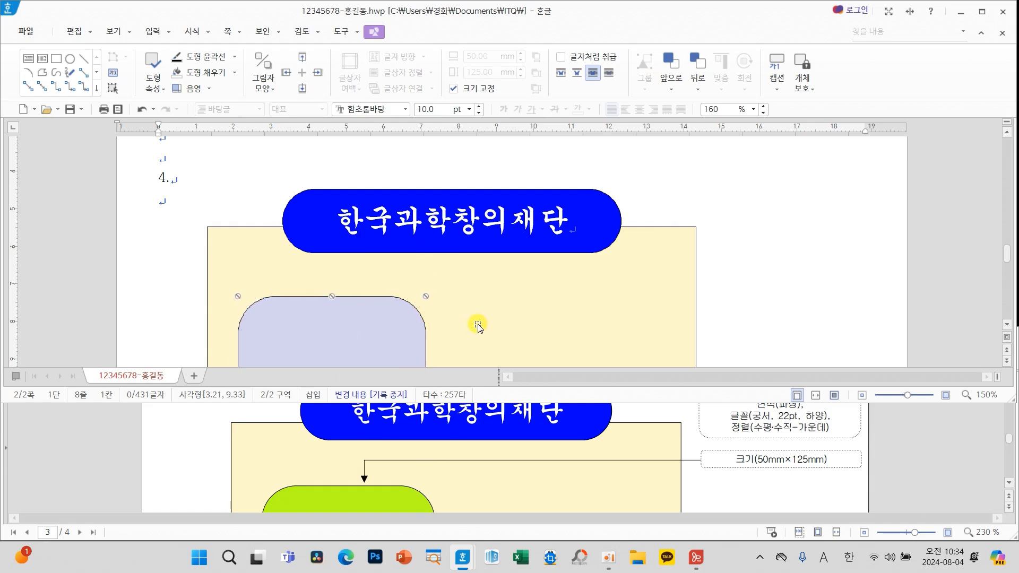
Compare the lavender rectangle's placement with the sample output and nudge it slightly upward inside the yellow rectangle
scroll(478, 326, "down", 2)
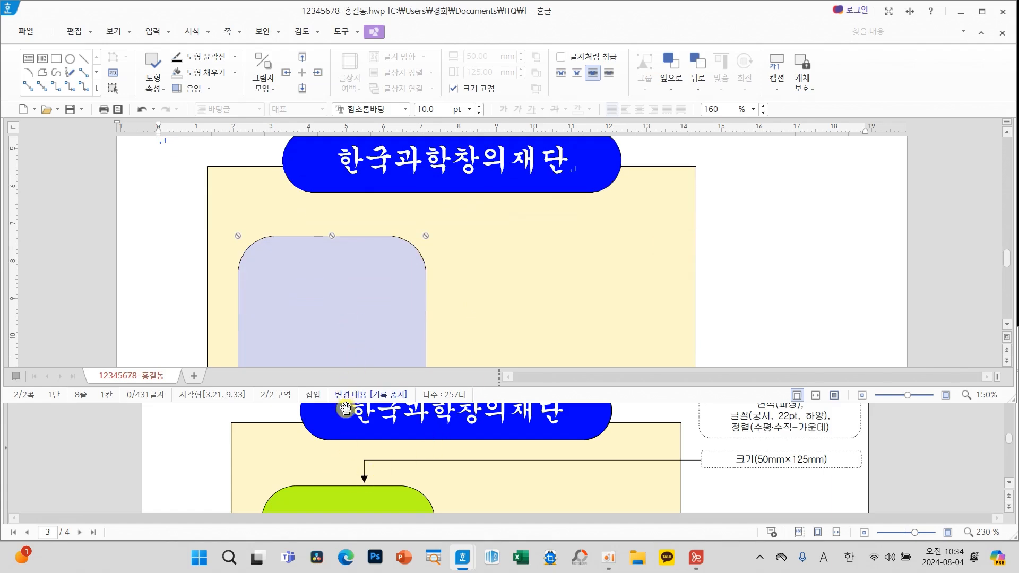
scroll(341, 412, "down", 2)
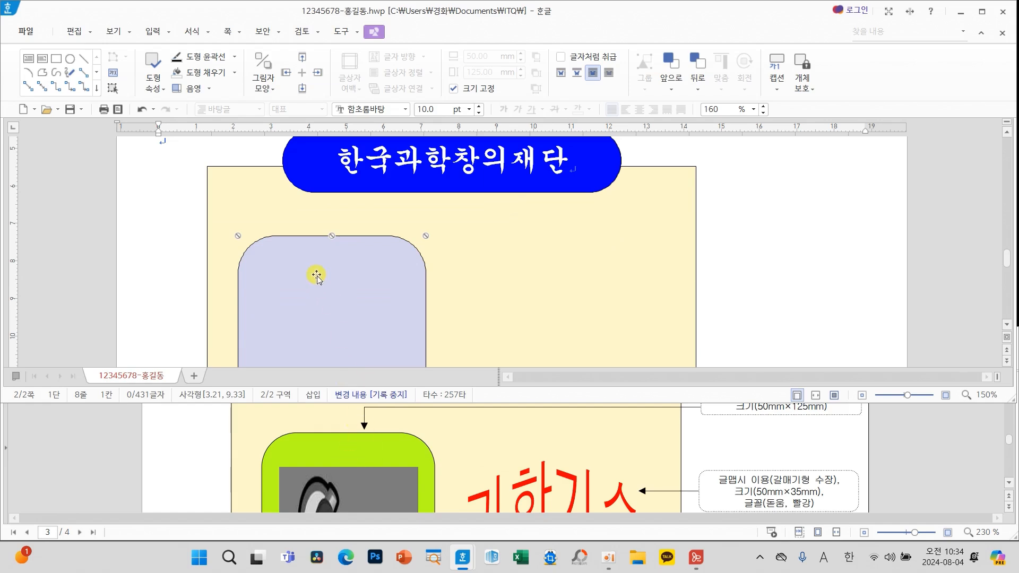
scroll(346, 280, "down", 3)
scroll(350, 281, "up", 1)
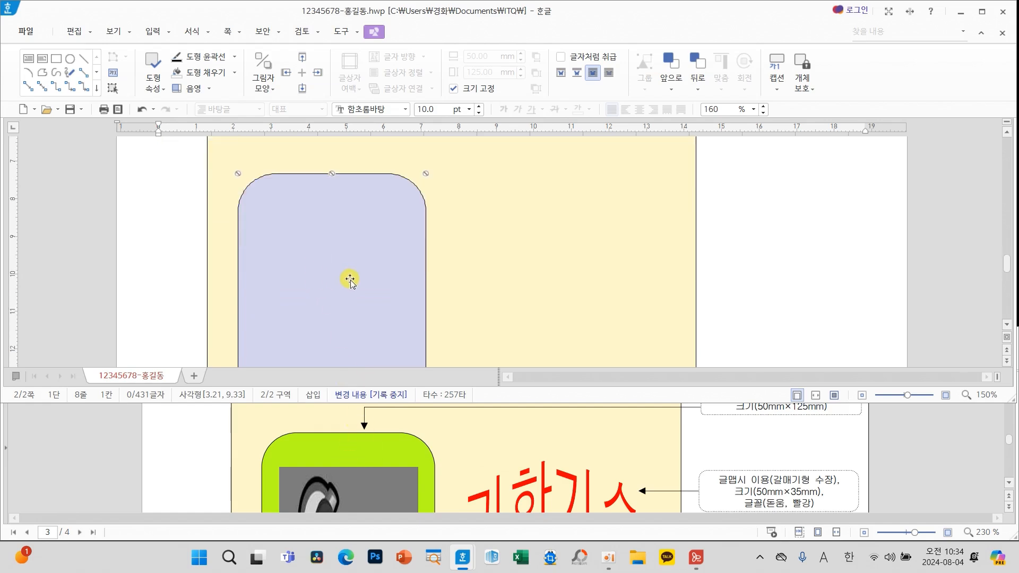
scroll(349, 280, "up", 1)
scroll(351, 281, "down", 1)
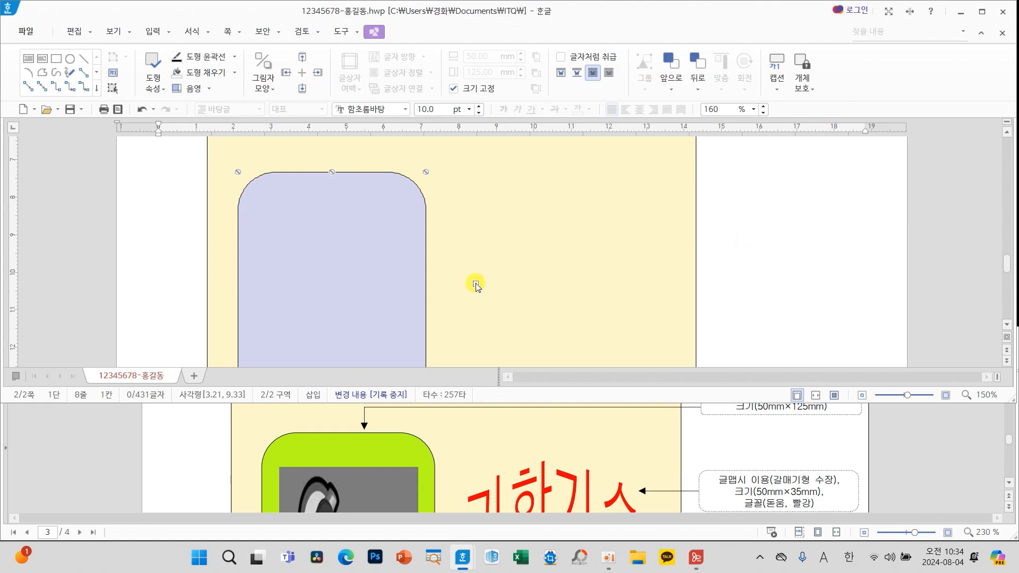
scroll(464, 276, "down", 8)
scroll(518, 455, "down", 5)
scroll(517, 455, "down", 3)
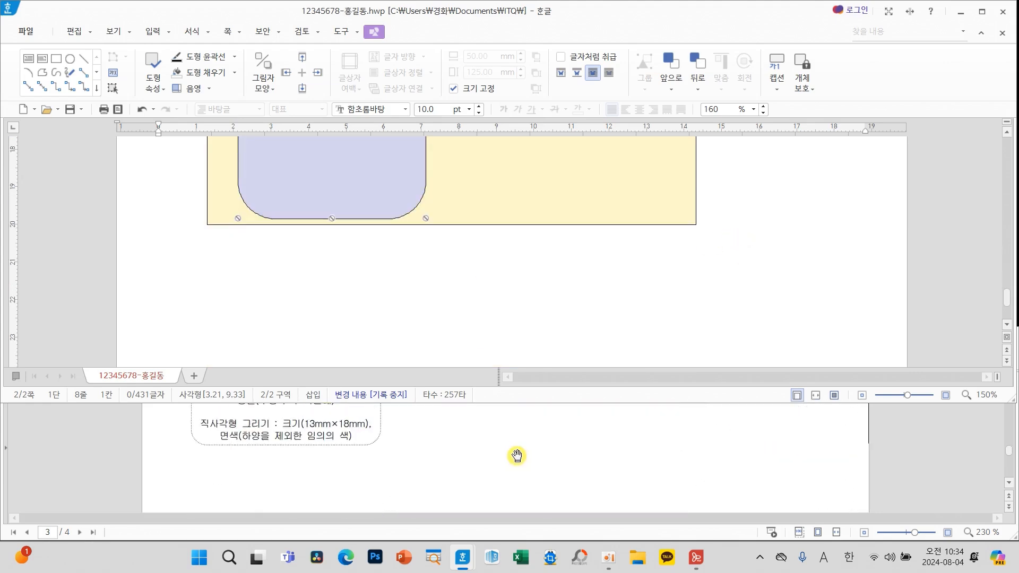
scroll(437, 295, "up", 8)
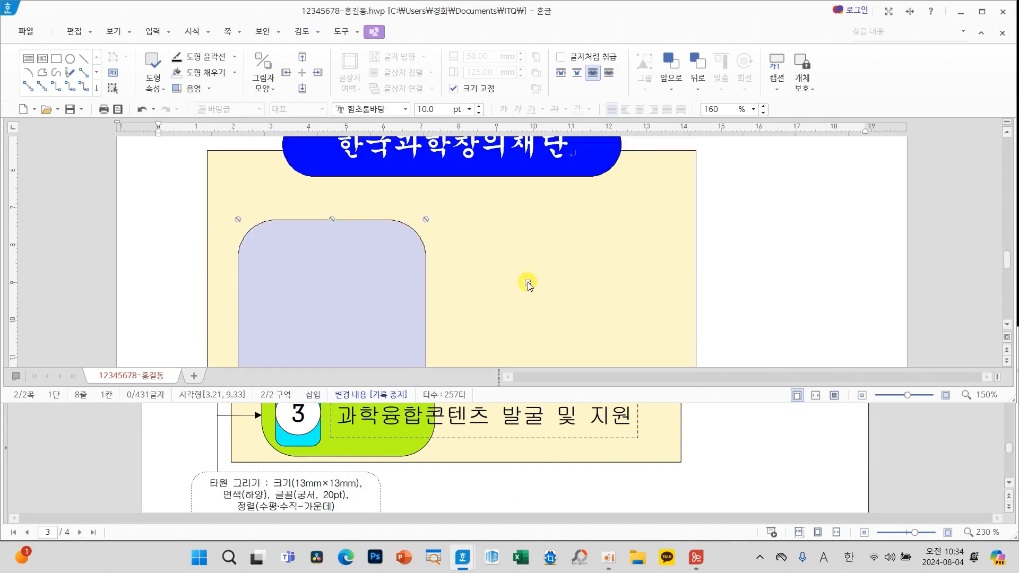
key("Up")
key("Up")
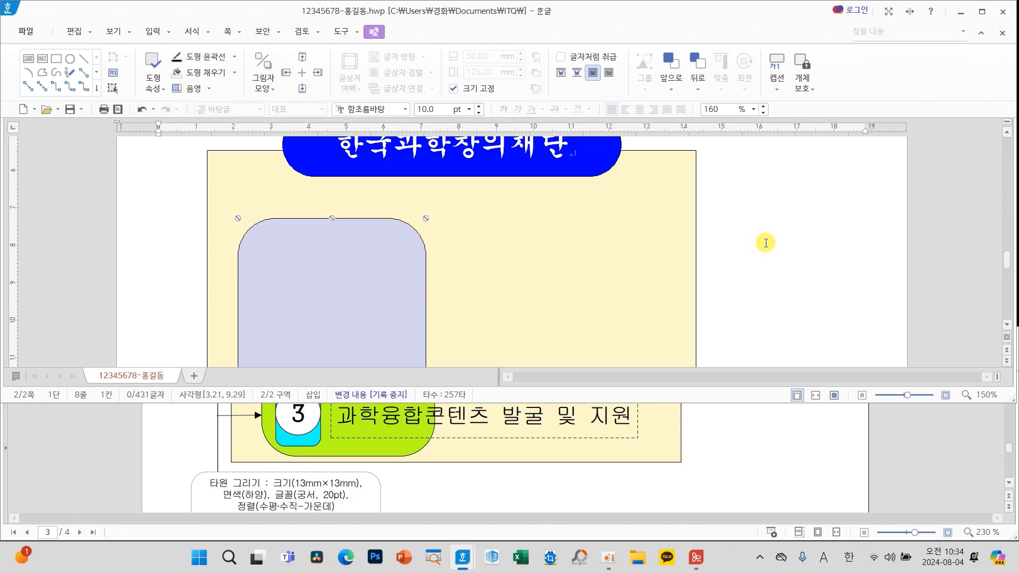
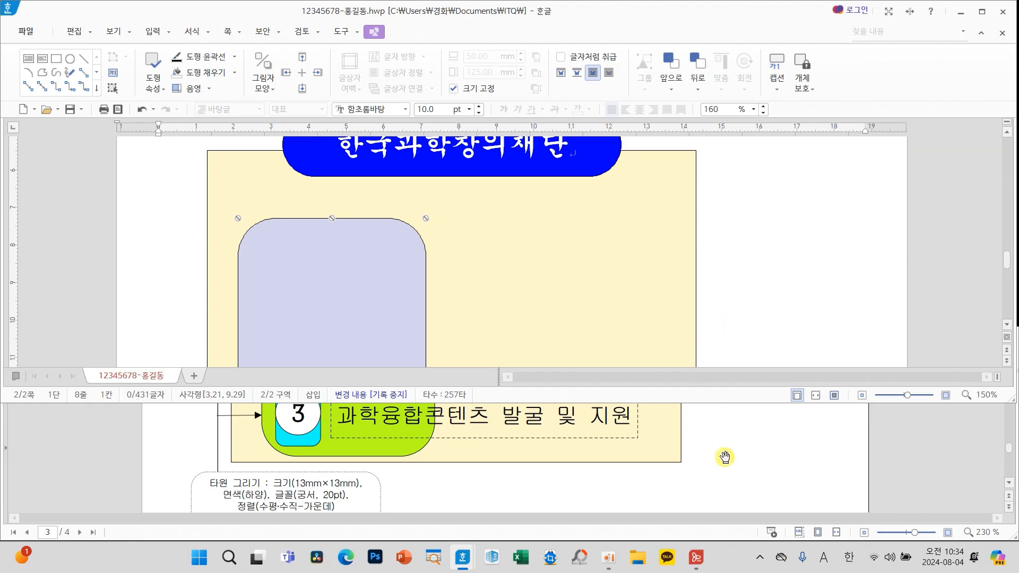
Insert the picture 로고1 from the 문서 > ITQ > Picture folder across the yellow rectangle's right edge, about 65 mm by 21 mm
scroll(723, 456, "up", 5)
scroll(711, 462, "down", 1)
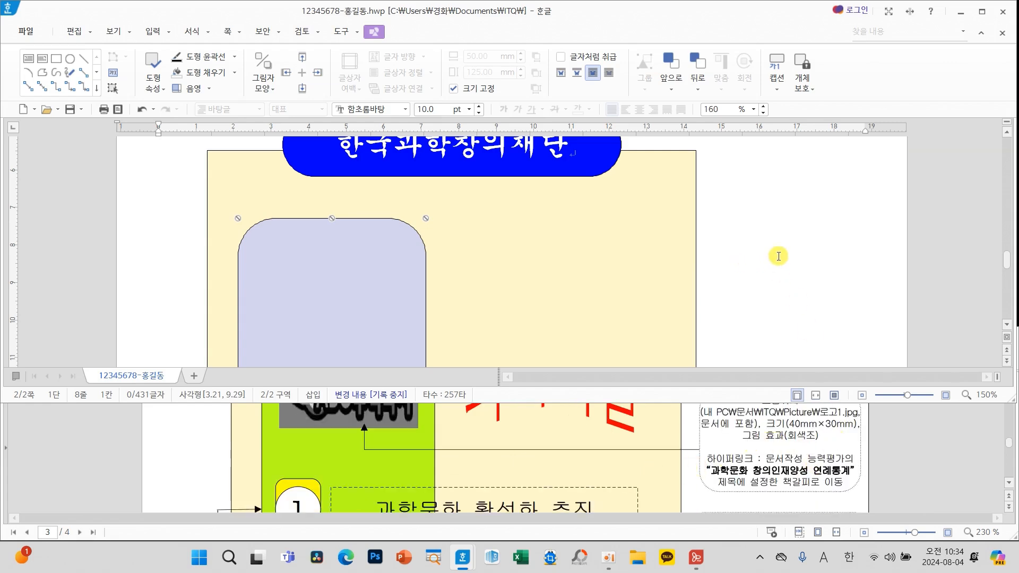
left_click(803, 239)
scroll(793, 255, "down", 1)
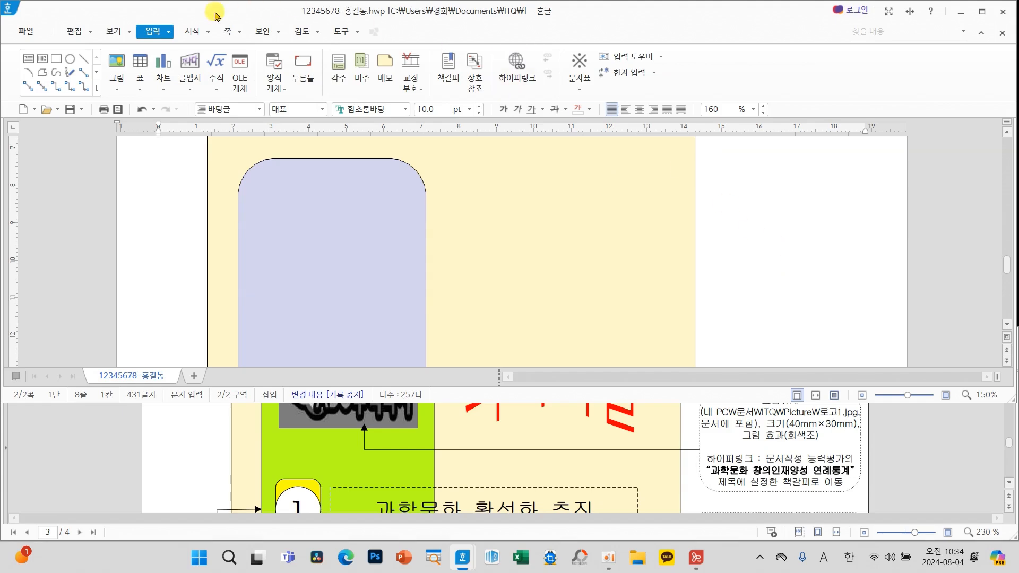
left_click(117, 62)
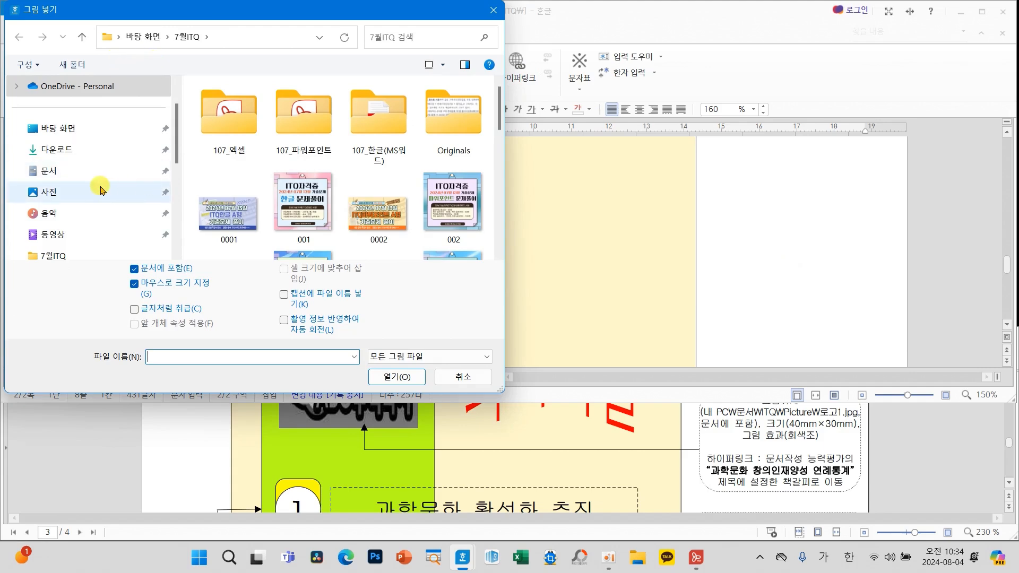
left_click(72, 169)
double_click(214, 185)
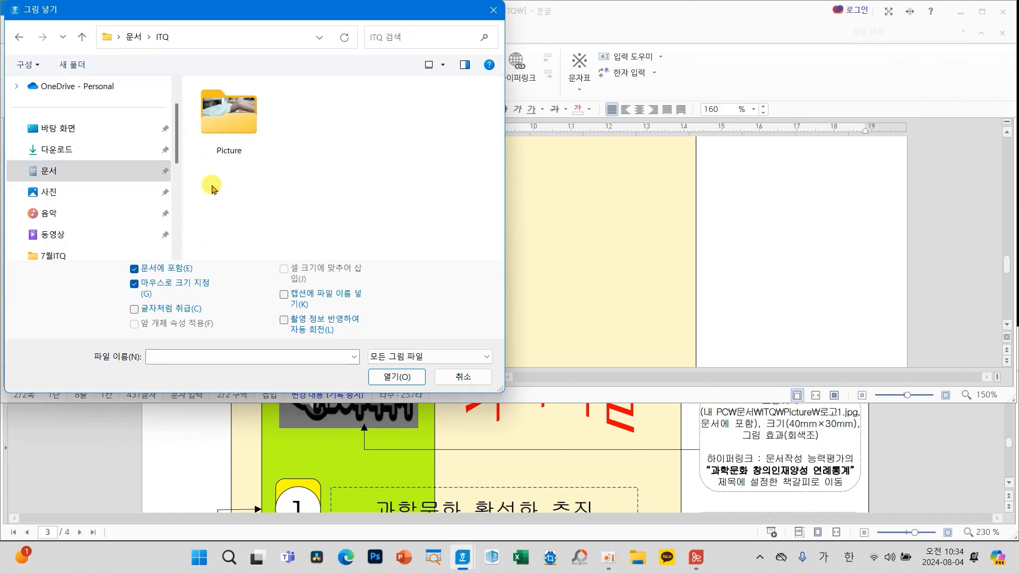
double_click(250, 122)
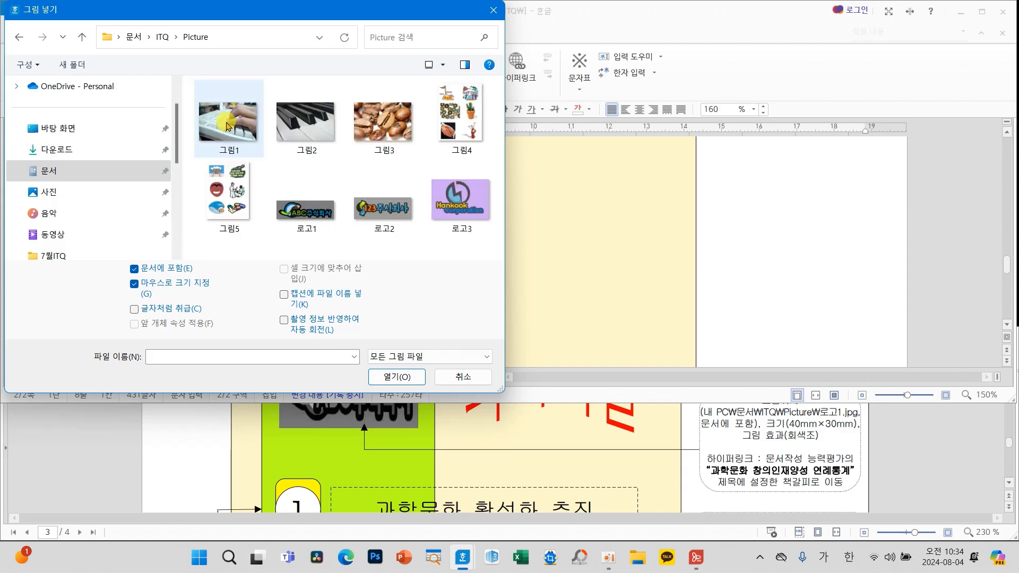
left_click(309, 223)
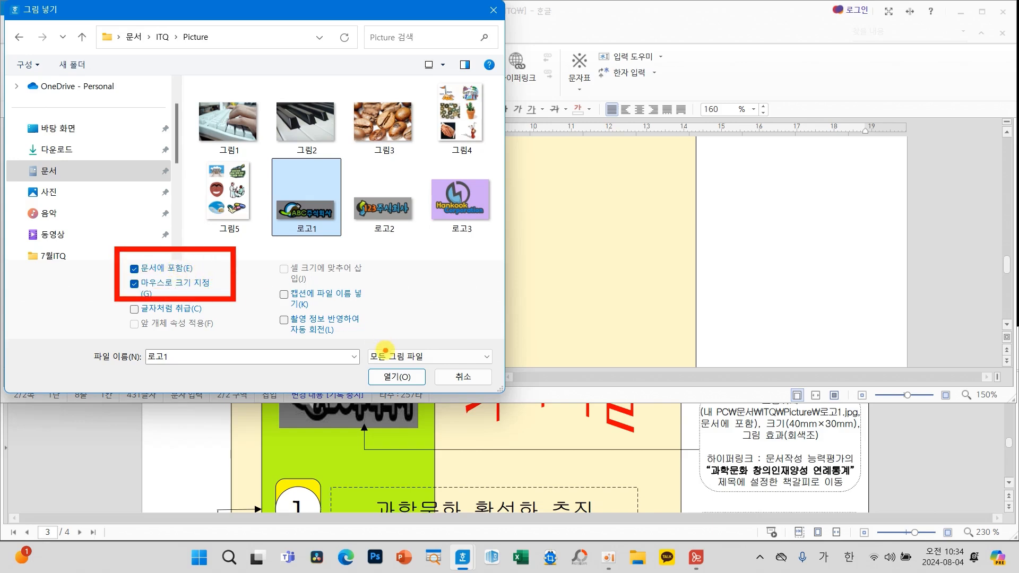
left_click(397, 376)
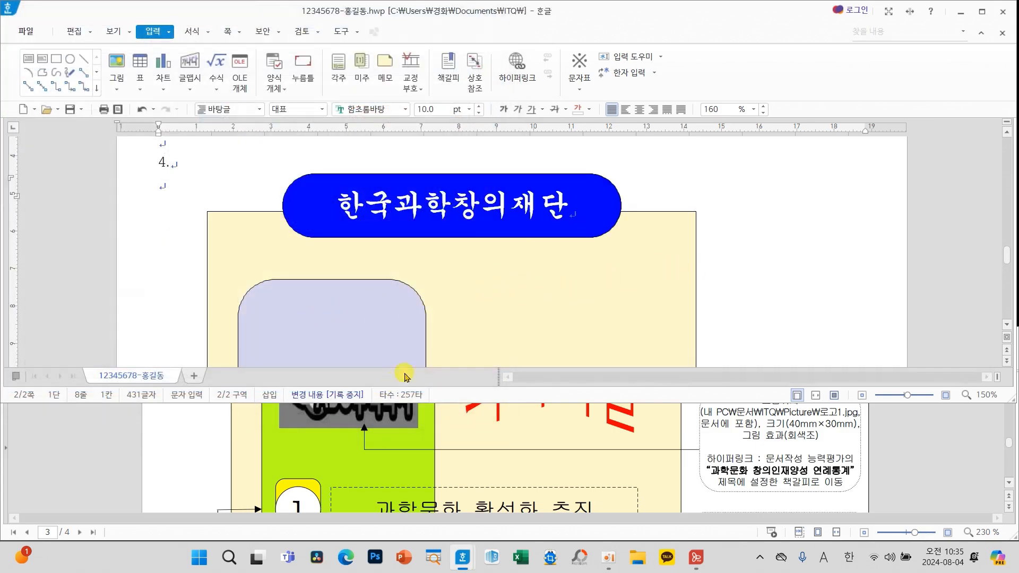
left_click_drag(637, 239, 739, 310)
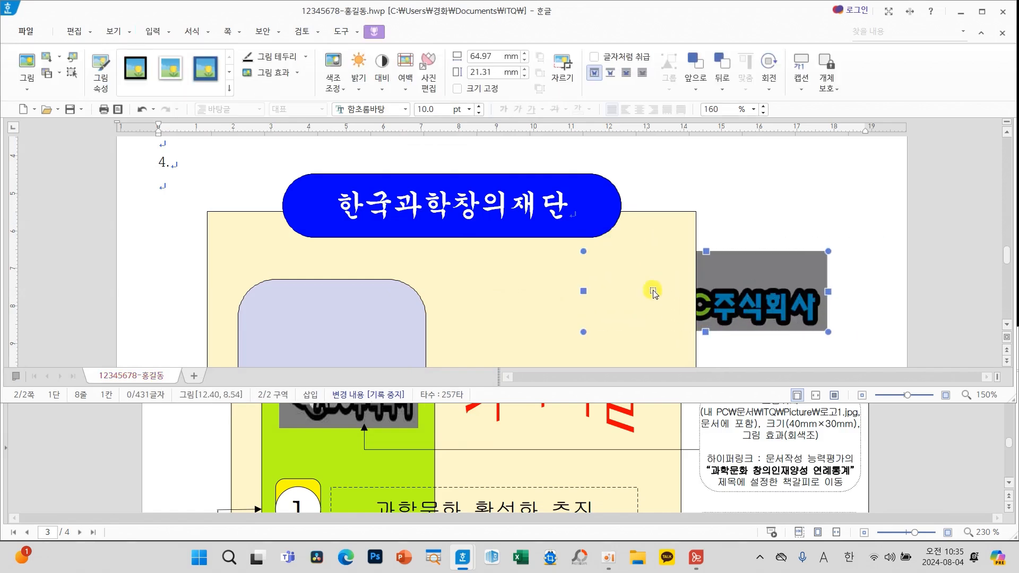
Fix the logo picture's size at 40 mm wide by 30 mm high (크기 고정) and place it in front of the text (글 앞으로)
double_click(777, 299)
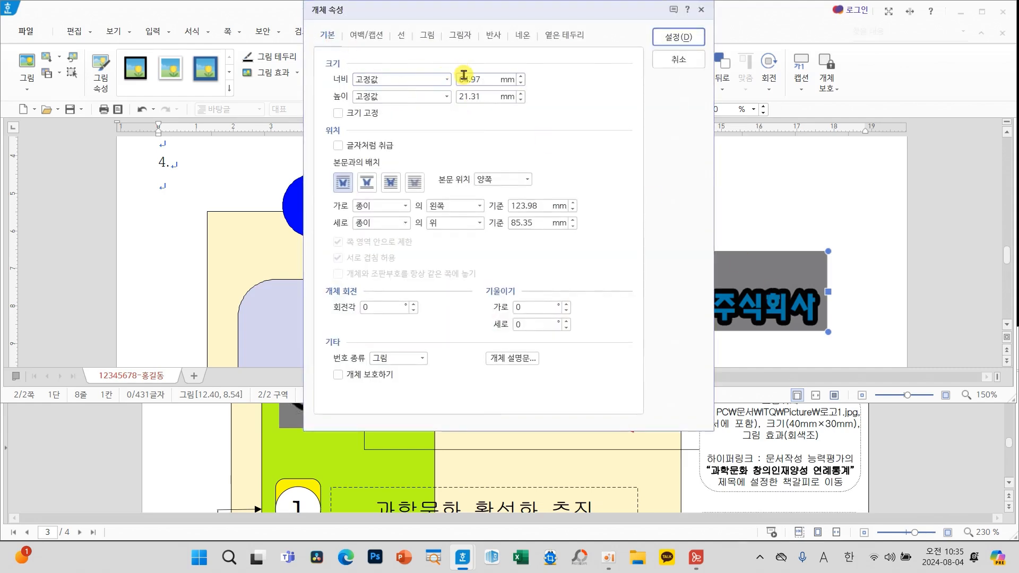
type("40")
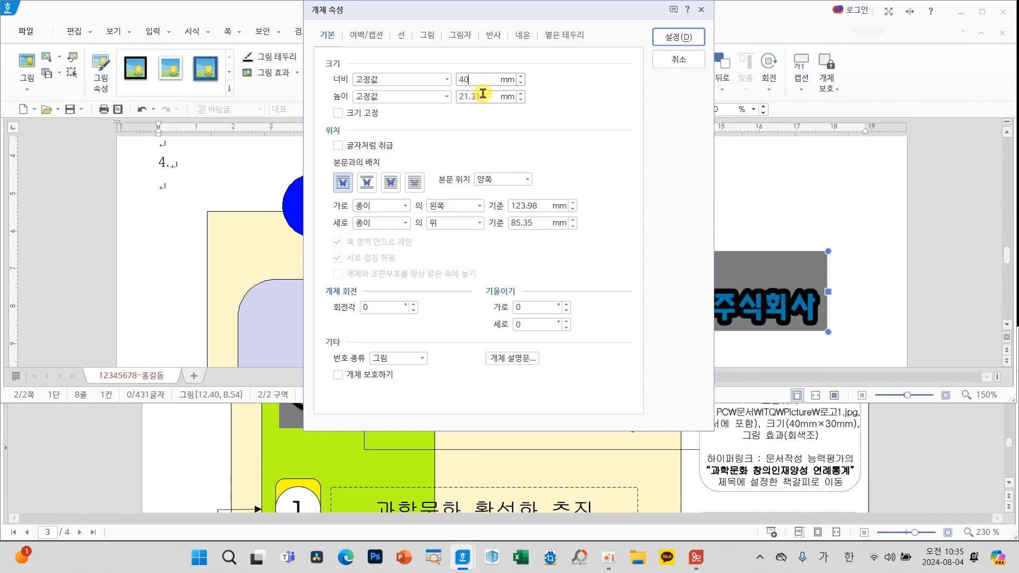
type("30")
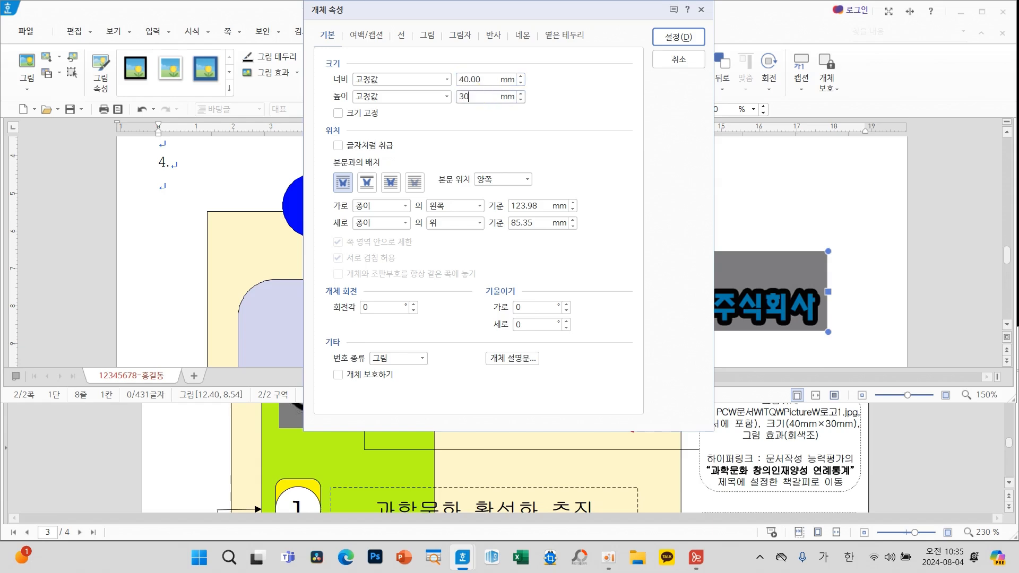
left_click(350, 116)
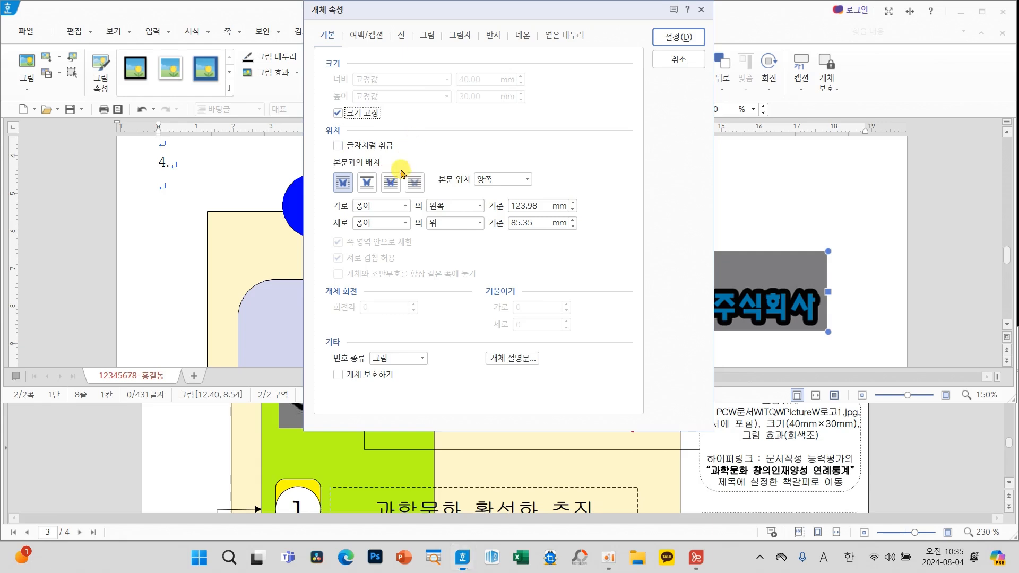
left_click(392, 183)
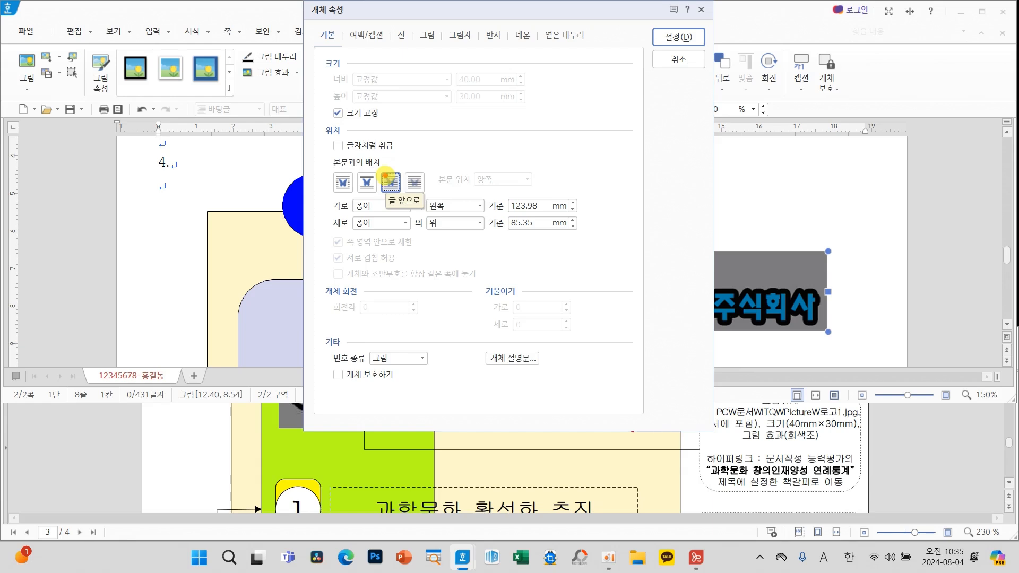
Give the logo picture the grayscale effect (회색조) and apply the object properties
left_click_drag(726, 422, 835, 449)
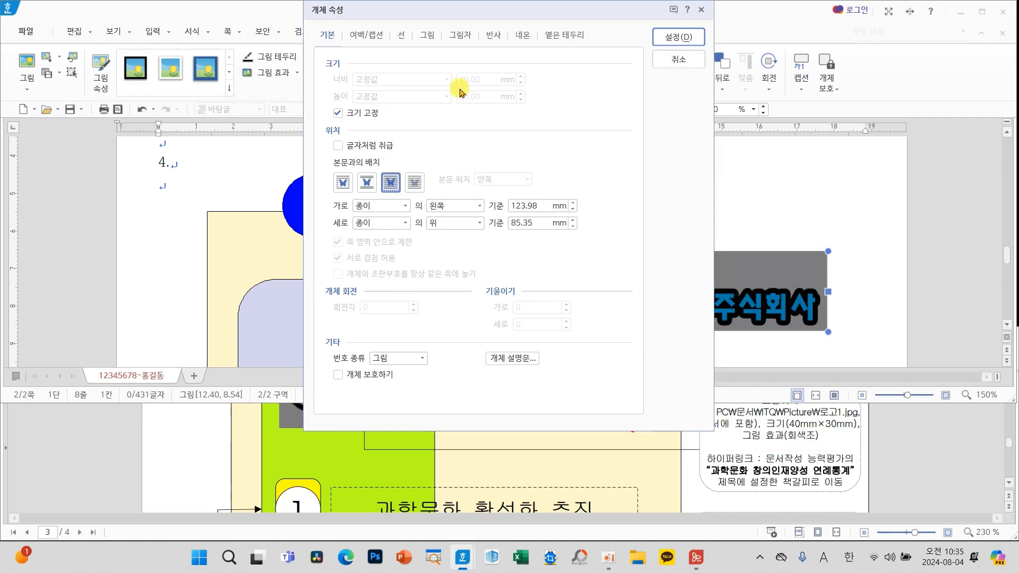
left_click(427, 37)
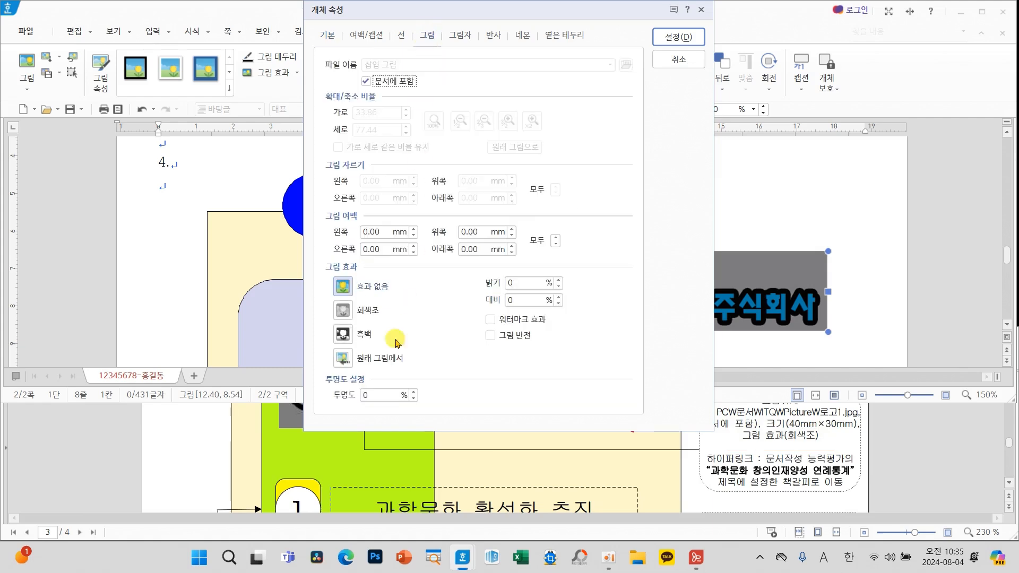
left_click(345, 313)
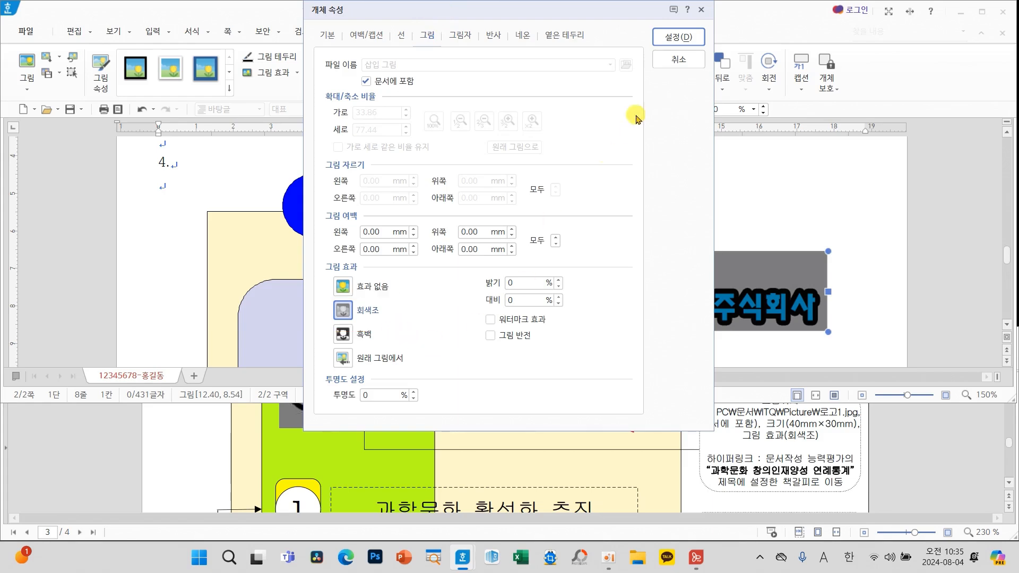
left_click(668, 36)
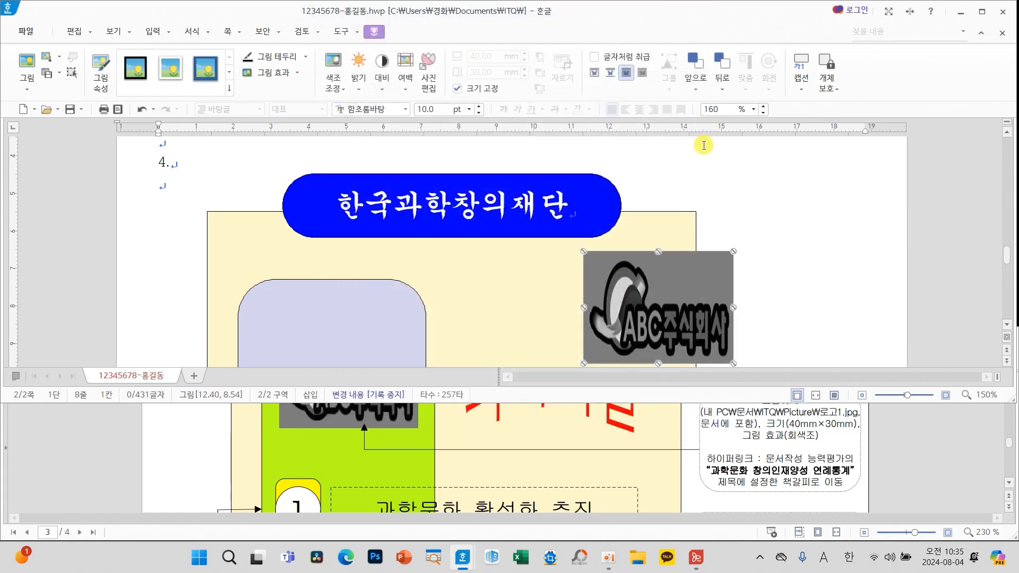
Move the grayscale logo into the upper part of the lavender rounded rectangle, centred between its sides as in the sample output
scroll(509, 294, "down", 2)
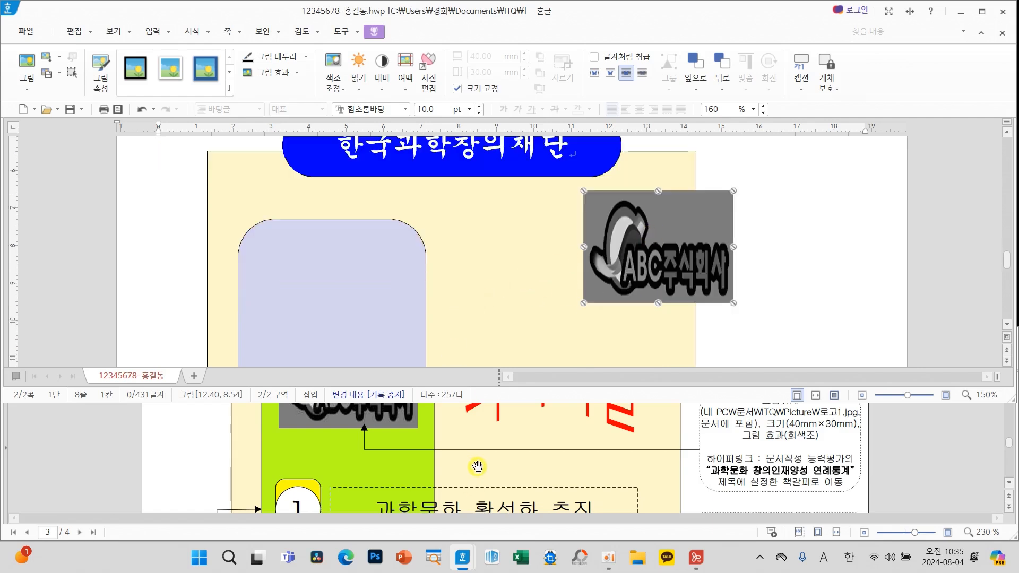
scroll(478, 467, "up", 5)
left_click_drag(640, 257, 313, 318)
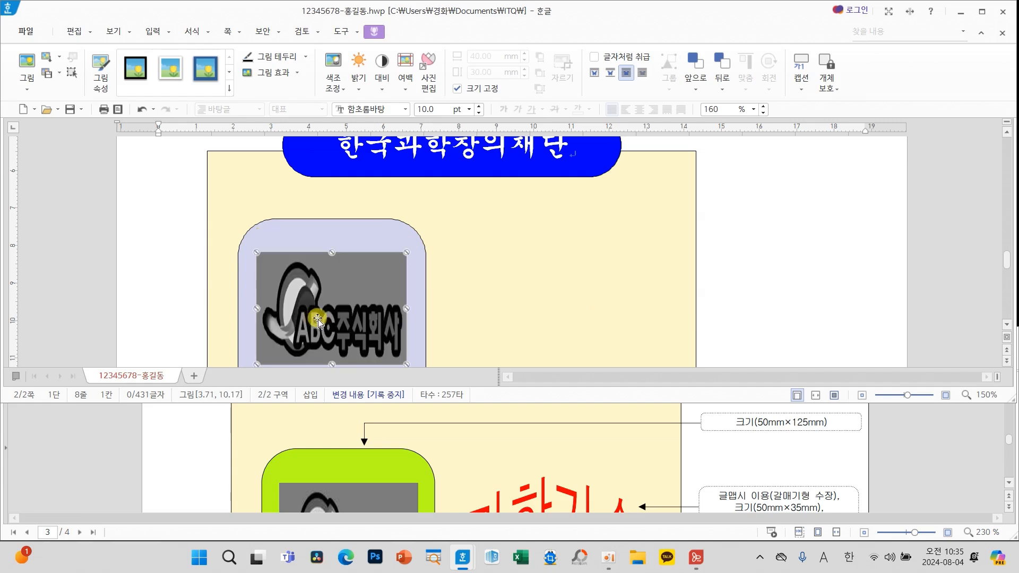
left_click(788, 298)
Examine the sample output's instruction on hyperlinking the logo picture to the bookmark
scroll(788, 299, "down", 4)
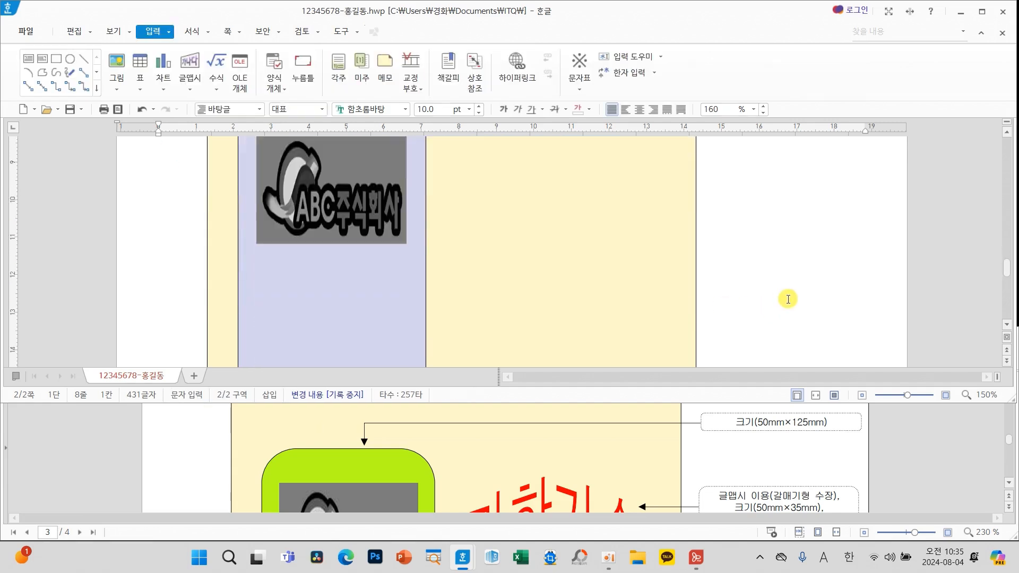
scroll(786, 300, "up", 2)
scroll(800, 475, "down", 3)
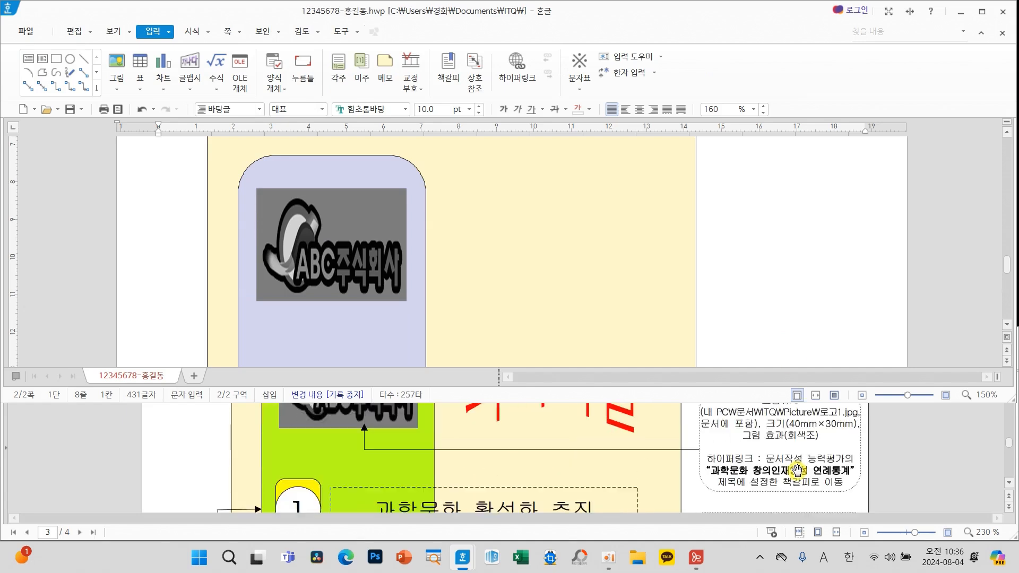
scroll(794, 491, "down", 1)
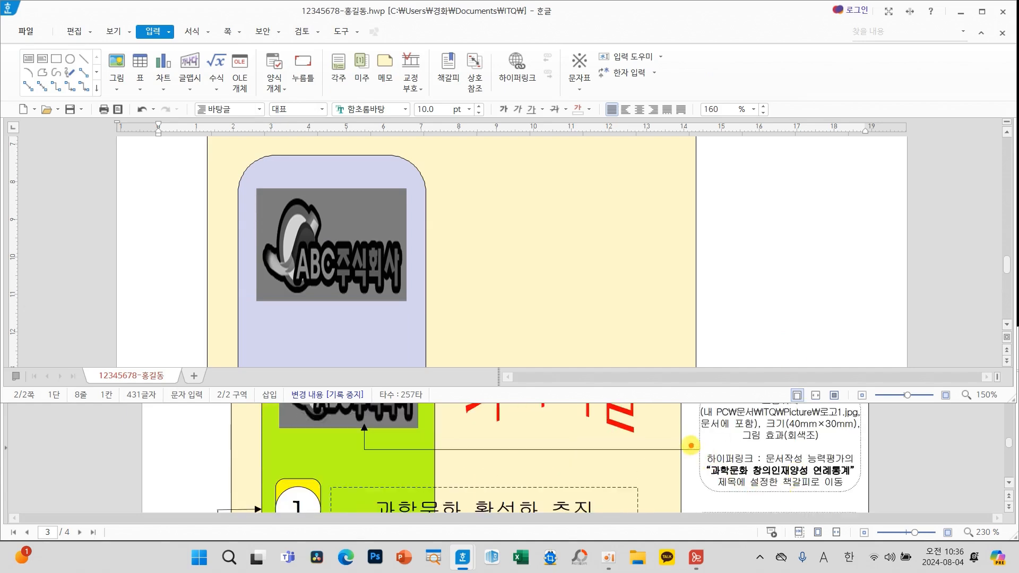
left_click_drag(688, 444, 869, 501)
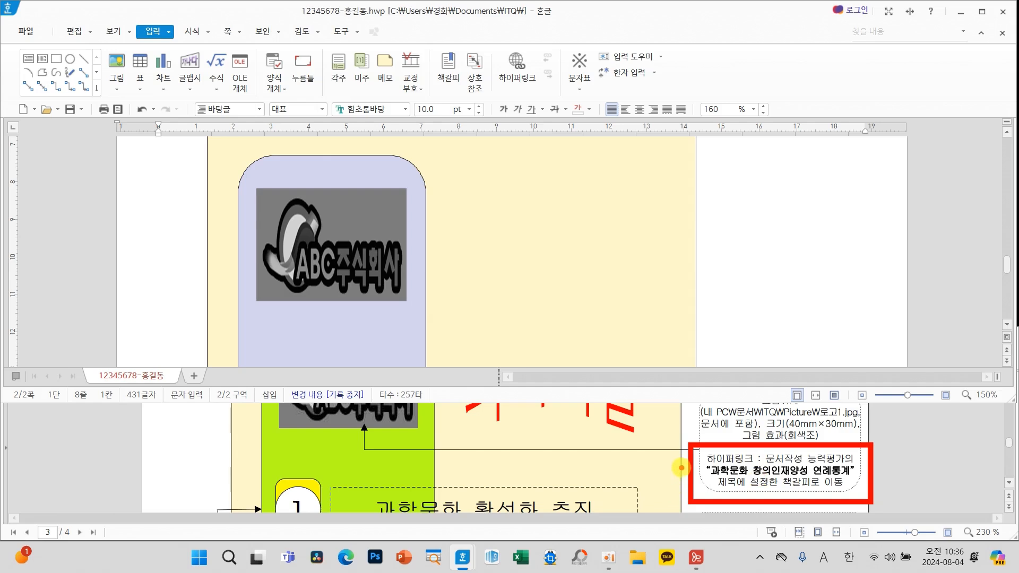
mouse_move(682, 467)
left_mouse_down()
mouse_move(657, 512)
mouse_move(624, 516)
mouse_move(683, 470)
left_mouse_up()
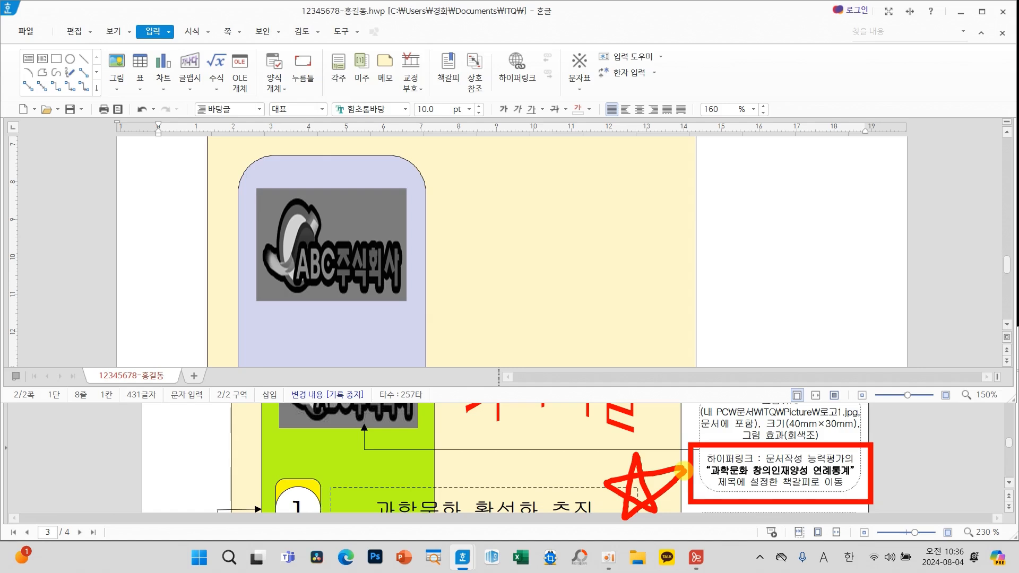
key("Escape")
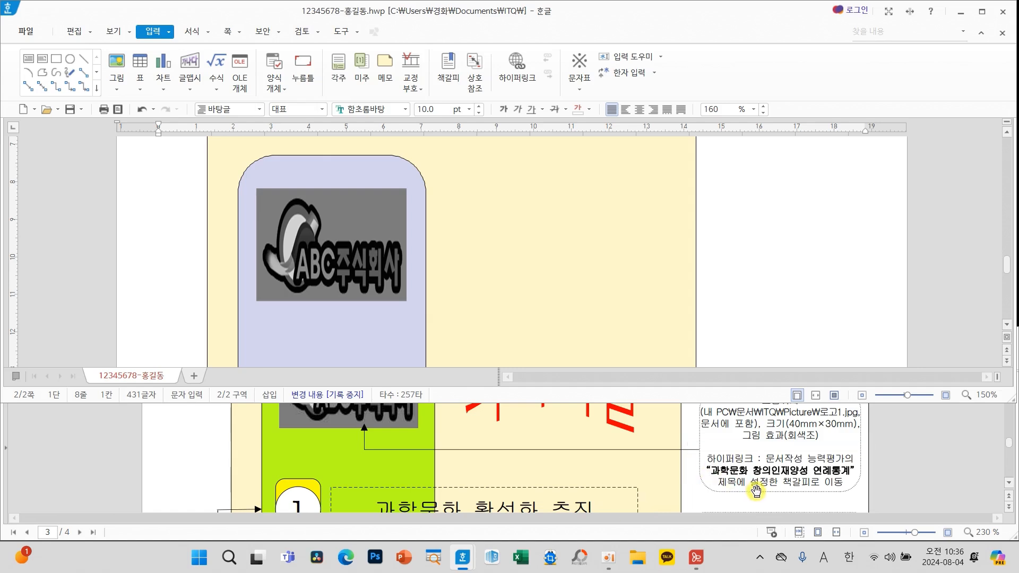
Start a new 글맵시 with the content 과학기술 and the chevron shape (갈매기형 수장)
scroll(755, 491, "up", 3)
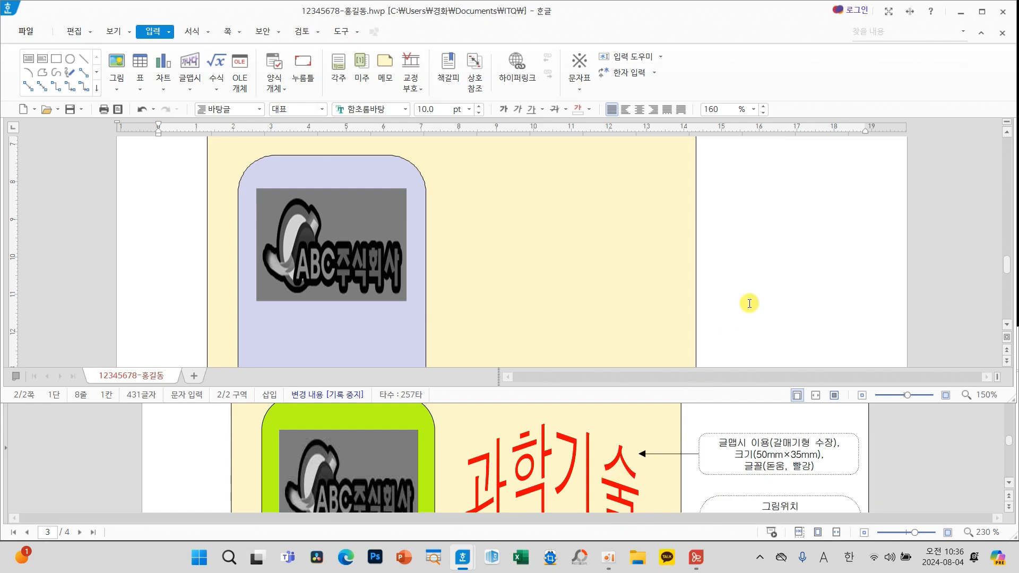
scroll(758, 268, "up", 3)
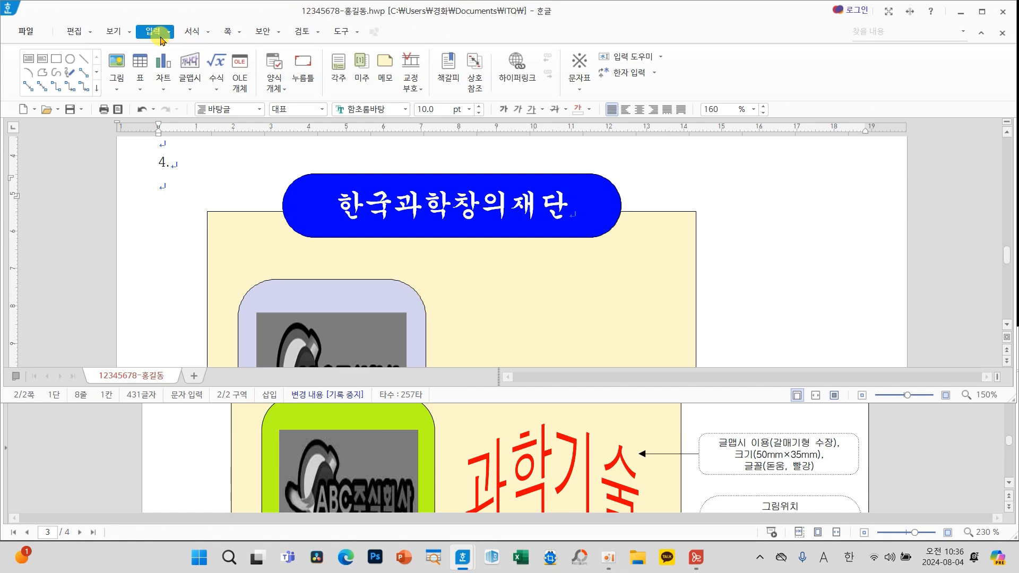
left_click(190, 62)
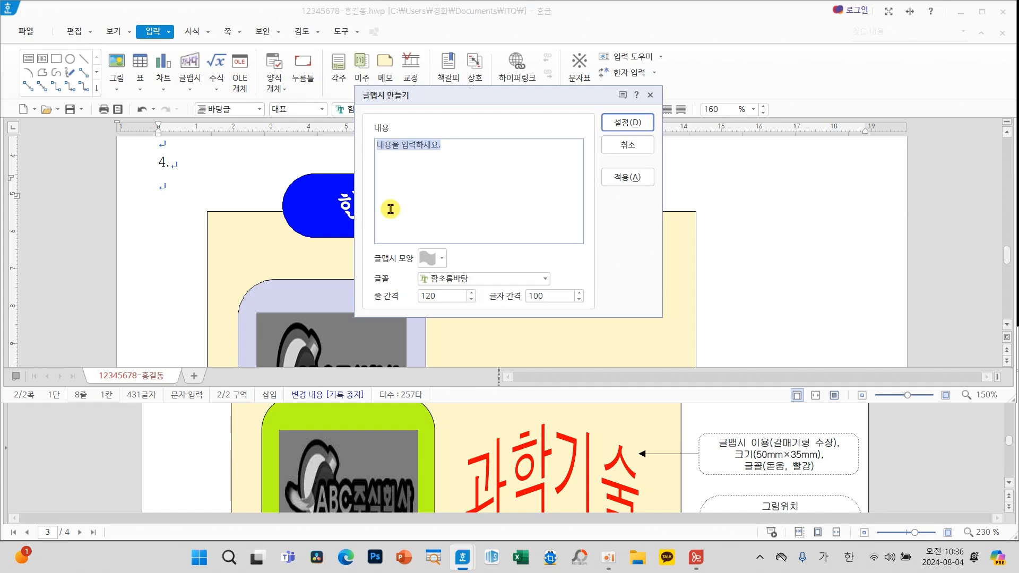
type("꿰")
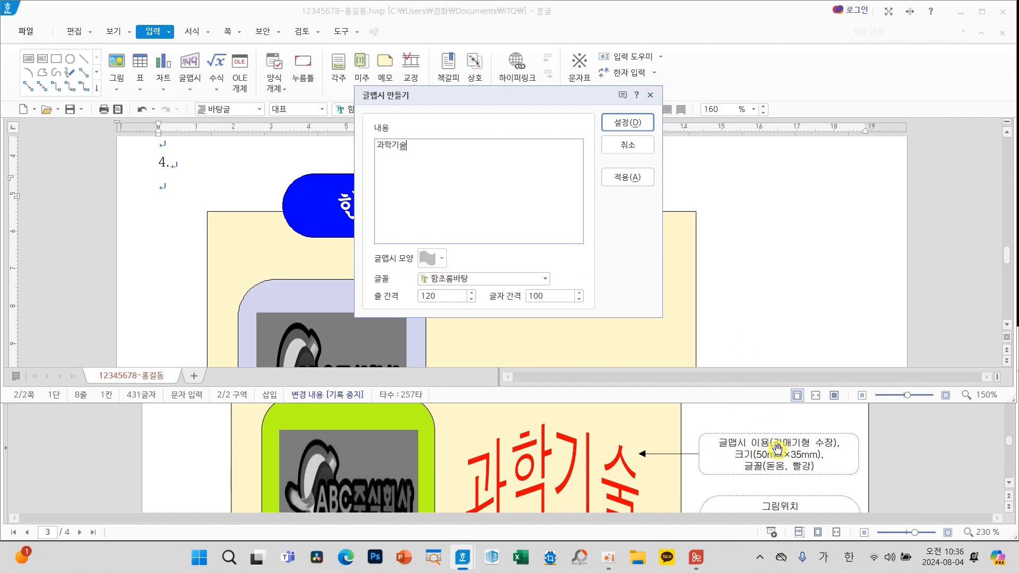
left_click(444, 260)
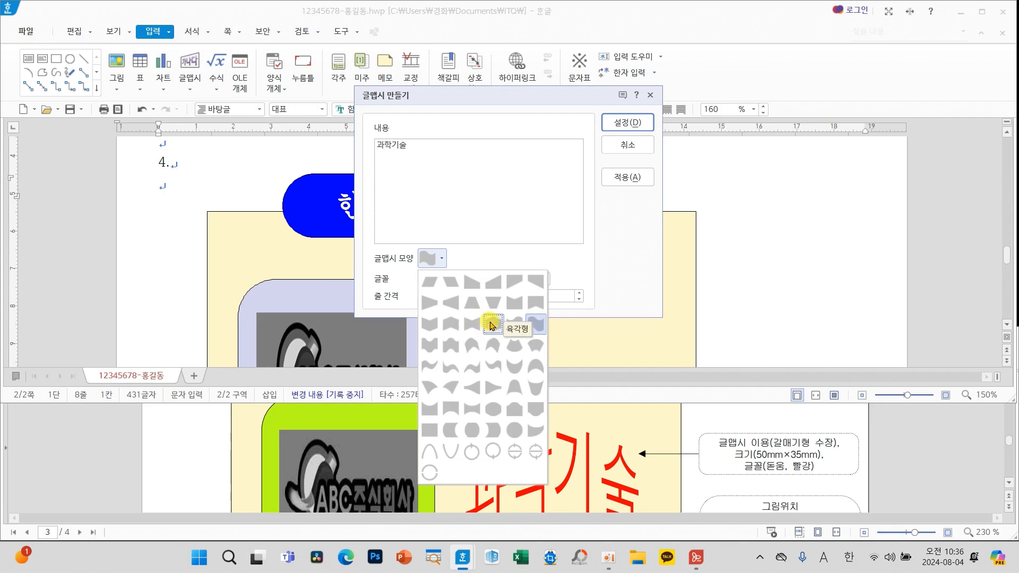
left_click(452, 328)
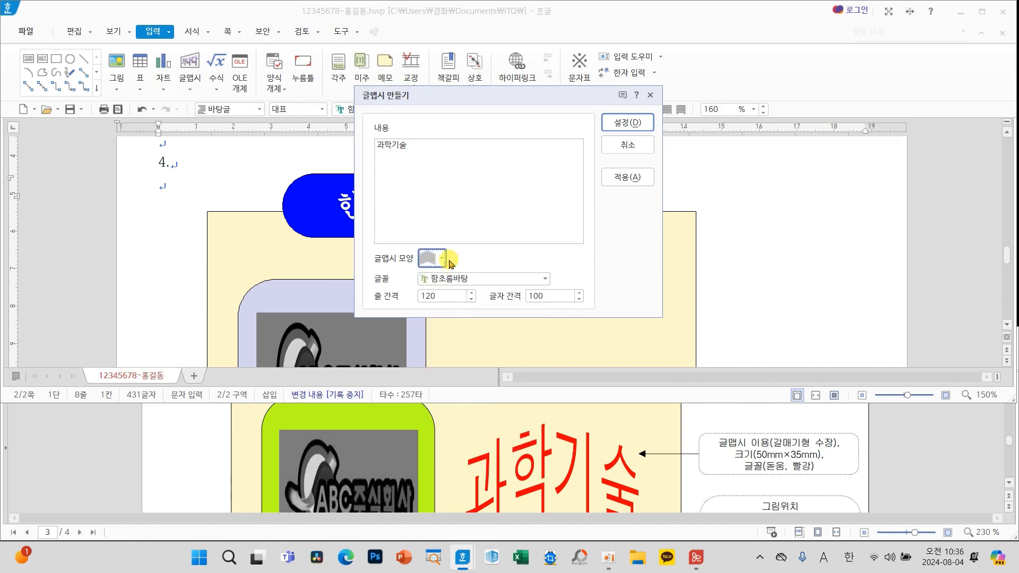
Set the 글맵시 font to 돋움 and insert it into the document
left_click(544, 279)
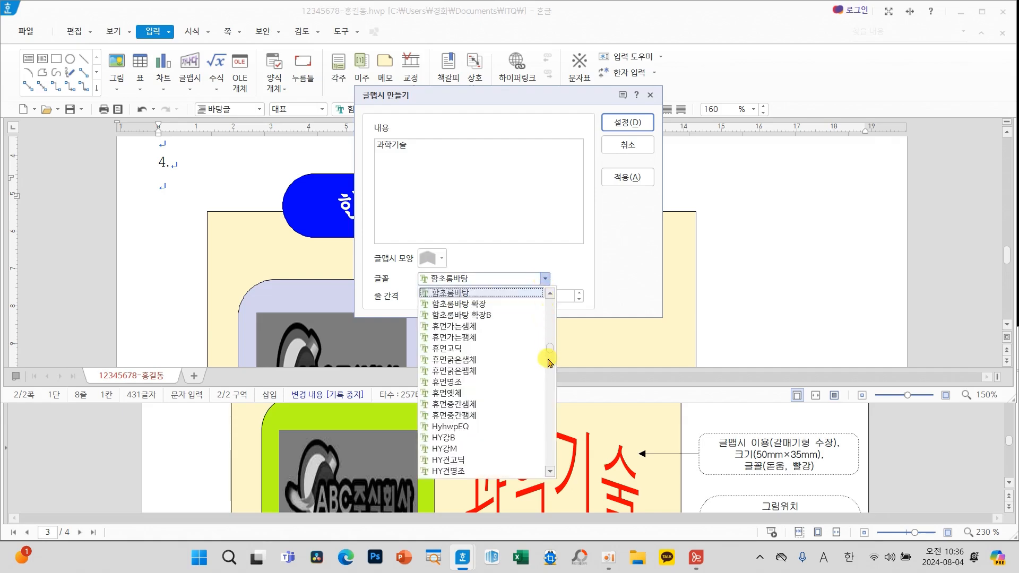
left_click_drag(549, 348, 549, 300)
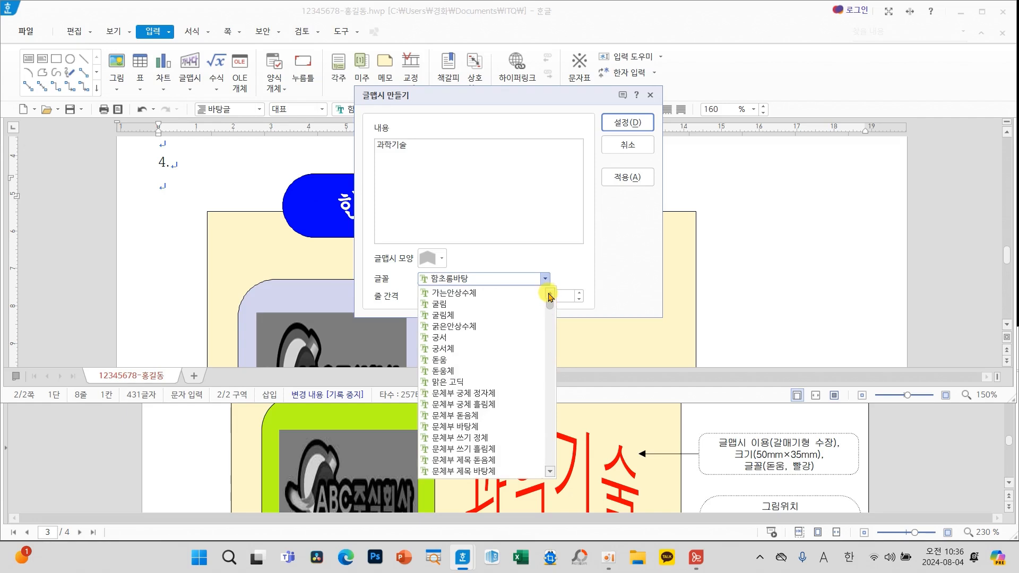
left_click(446, 361)
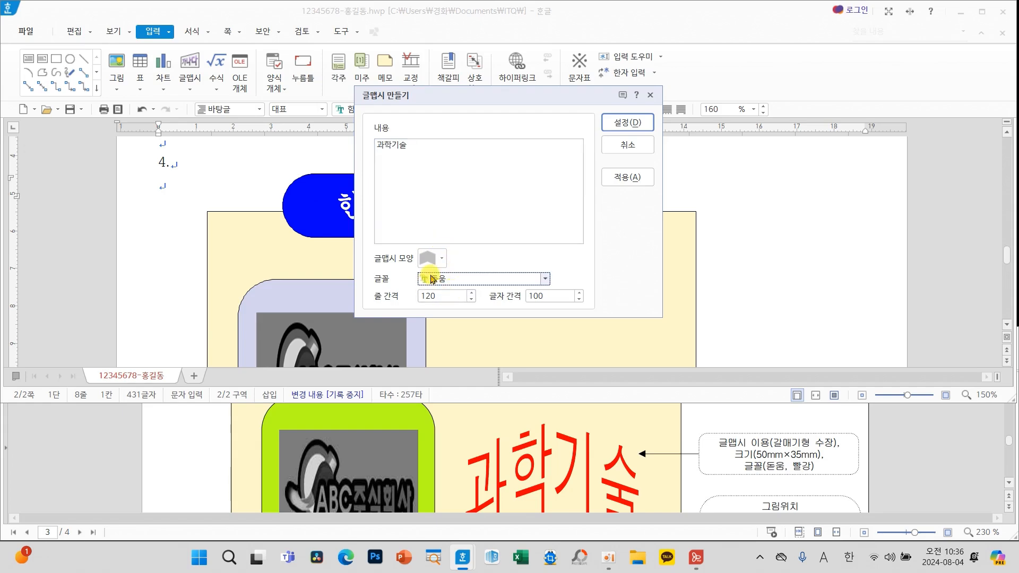
left_click(620, 125)
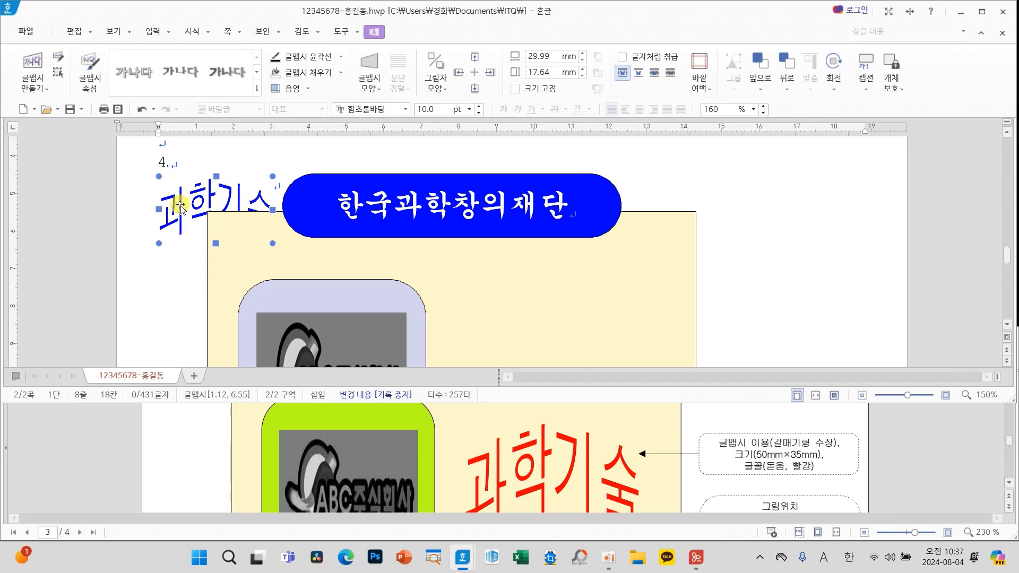
Size the 과학기술 글맵시 to 50 mm wide and 35 mm high, fix its size and place it in front of the text
left_click(233, 239)
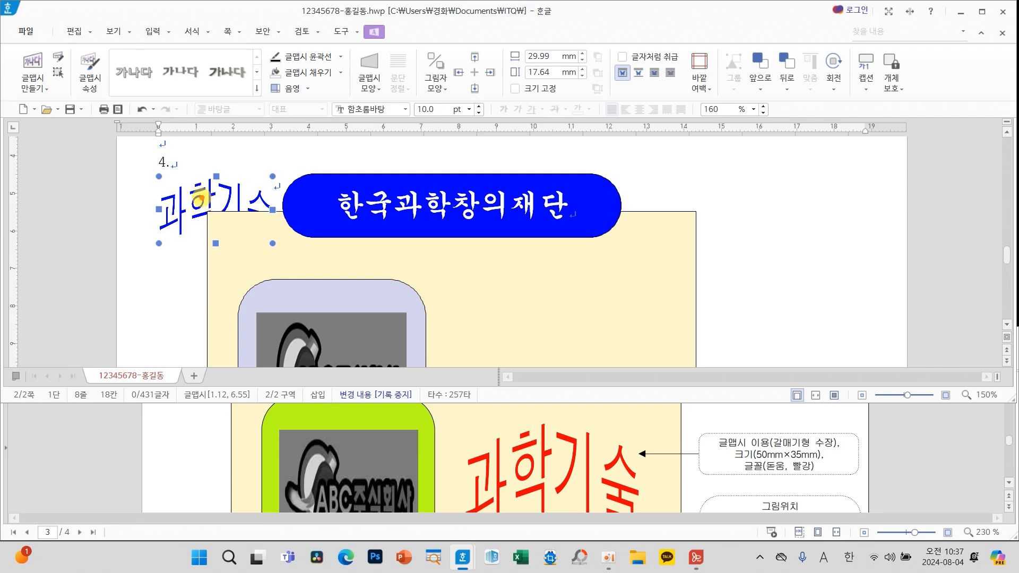
double_click(202, 201)
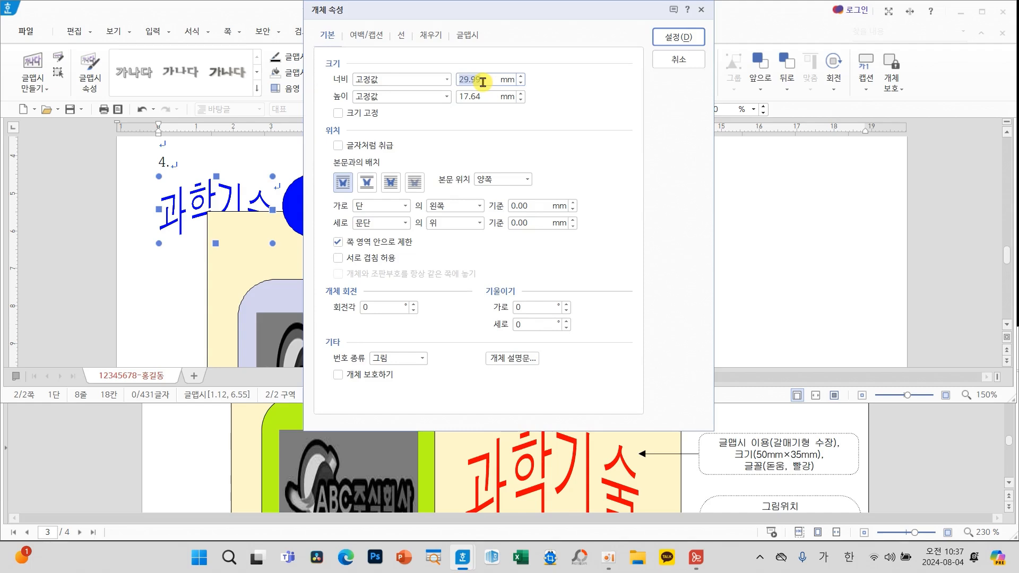
type("50.00")
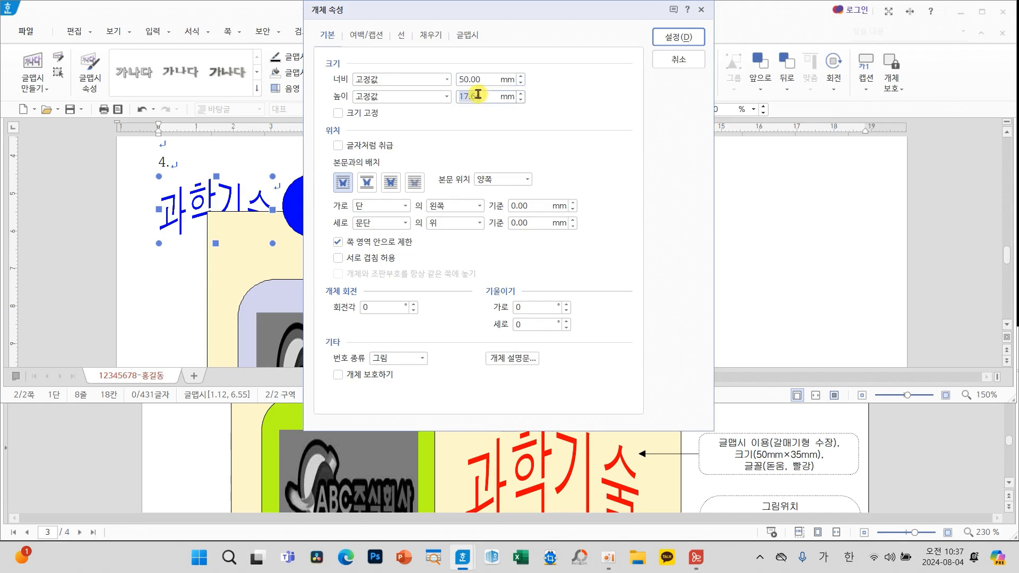
type("35")
left_click(346, 113)
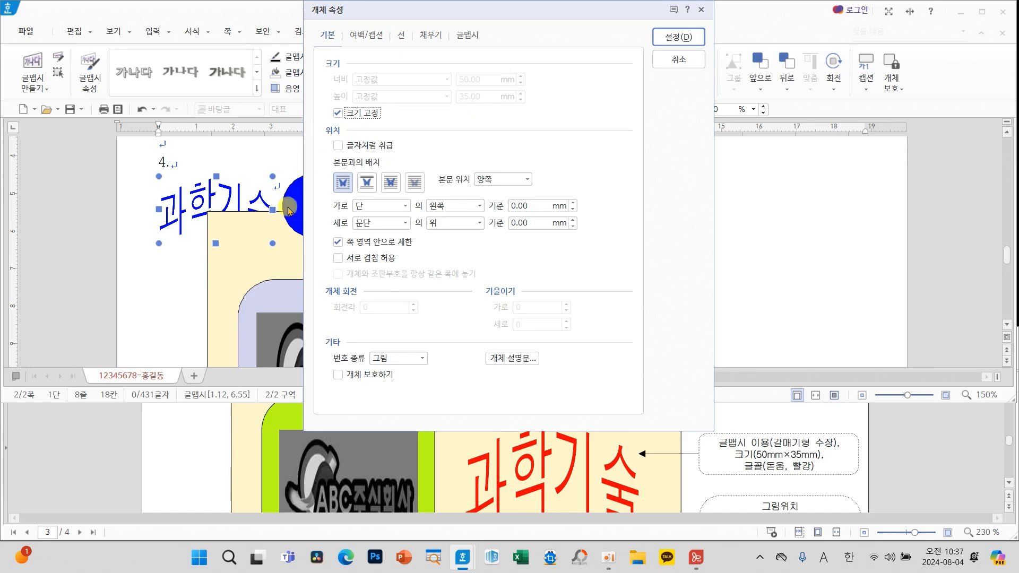
left_click(391, 182)
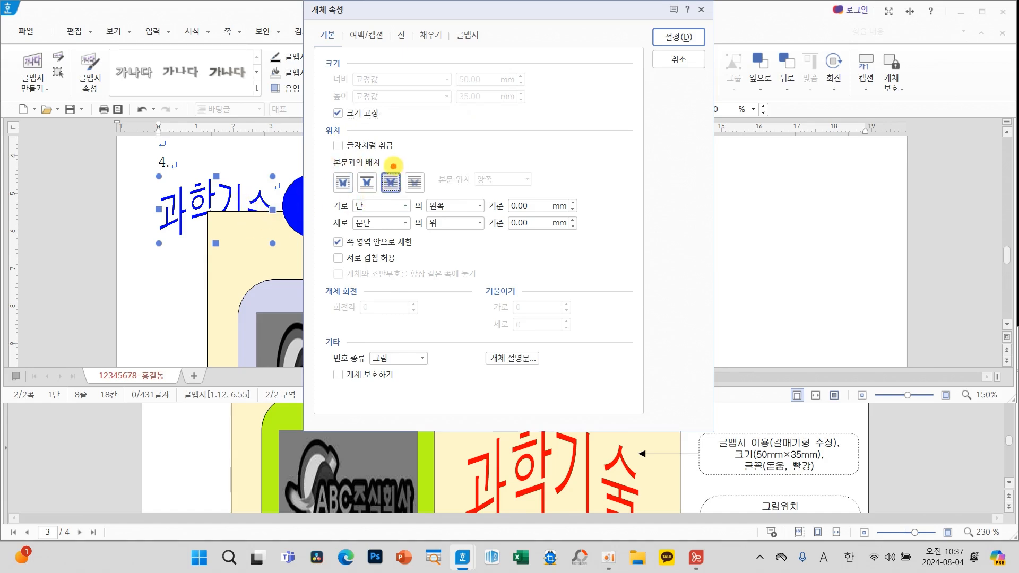
mouse_move(394, 167)
left_mouse_down()
mouse_move(399, 208)
mouse_move(398, 162)
left_mouse_up()
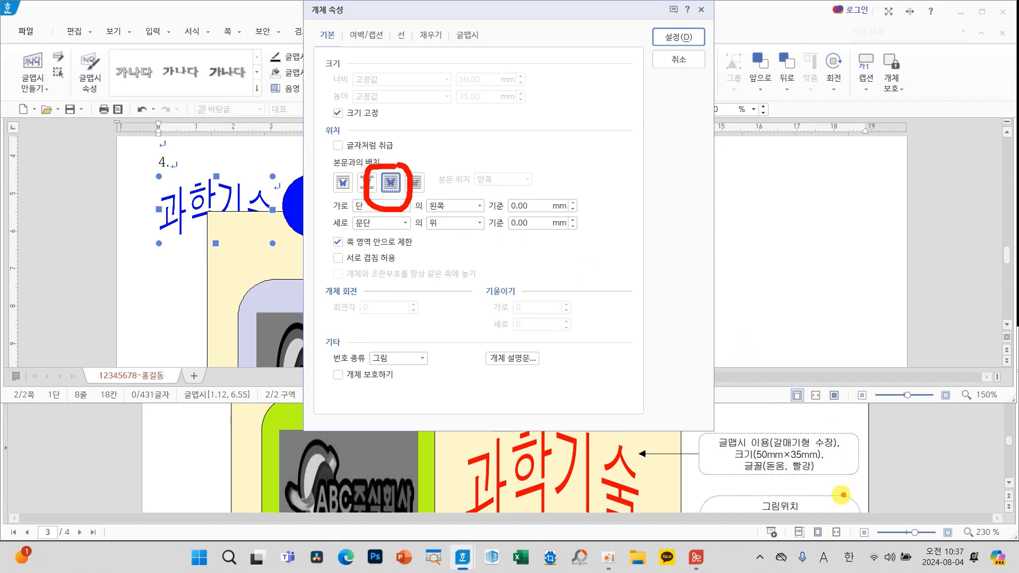
Change the face colour of the 과학기술 글맵시 to red and apply its properties
mouse_move(820, 477)
left_mouse_down()
mouse_move(821, 450)
mouse_move(810, 474)
left_mouse_up()
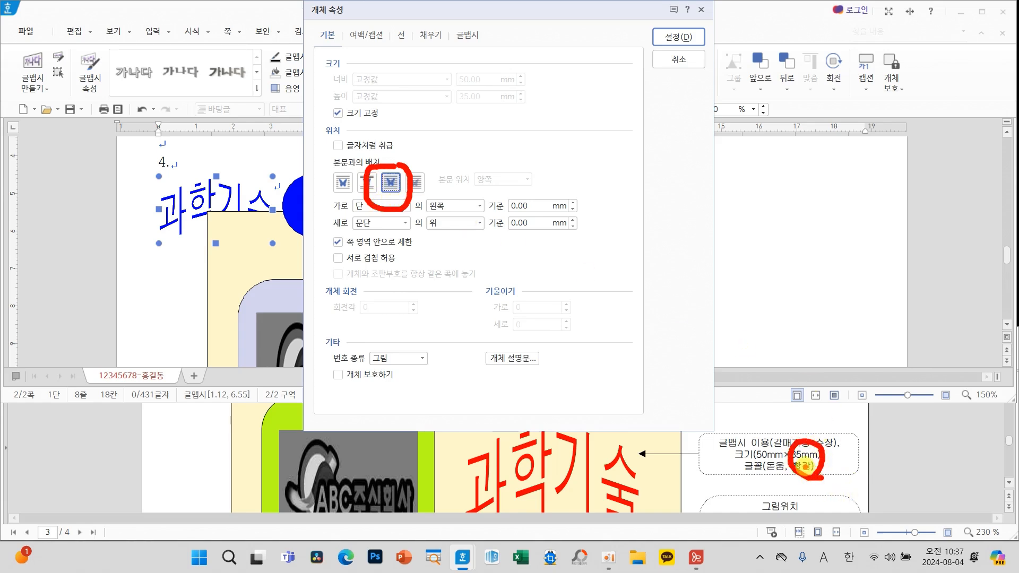
left_click_drag(415, 14, 451, 9)
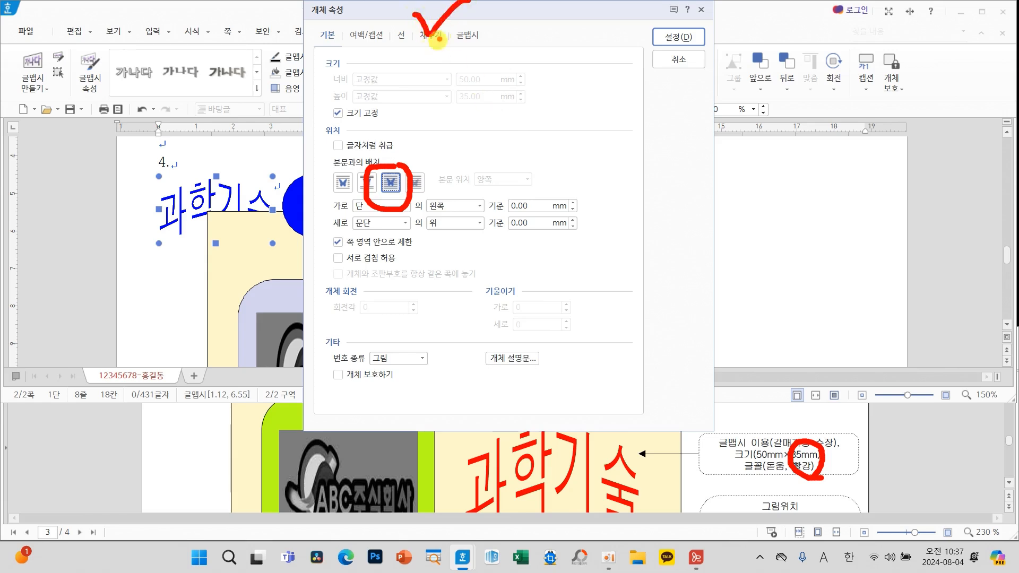
left_click(431, 35)
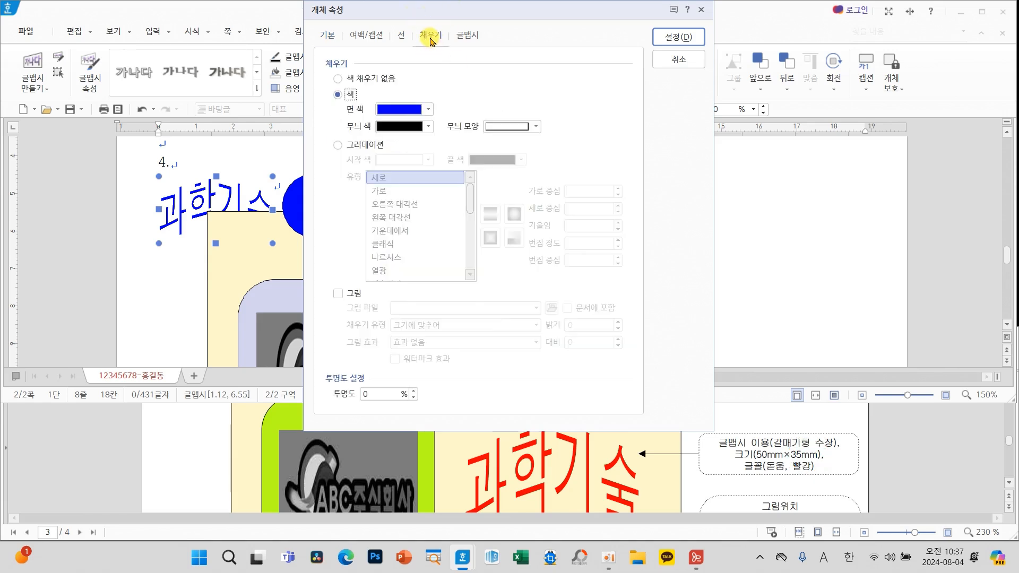
left_click(411, 105)
left_click(399, 236)
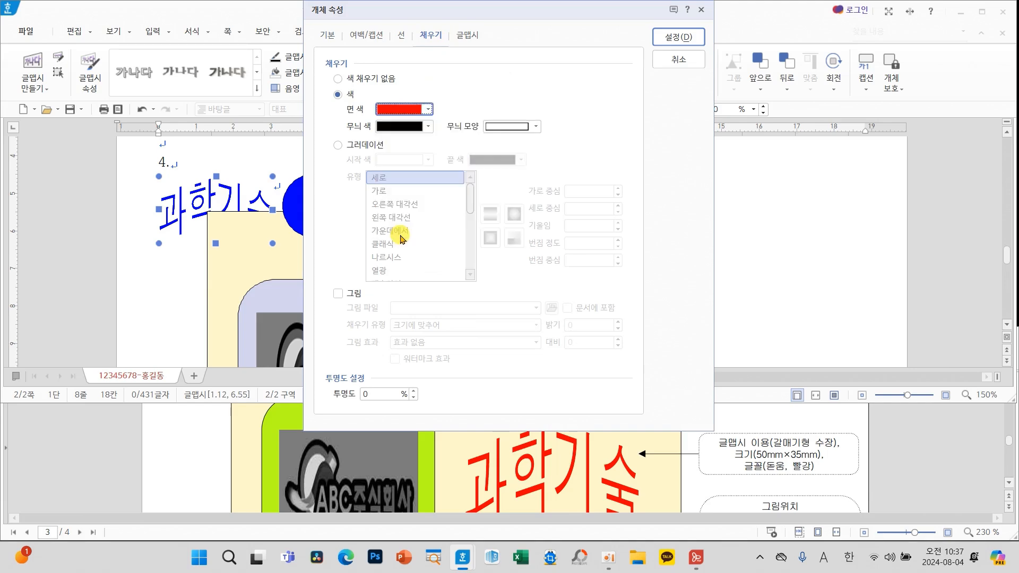
left_click(667, 41)
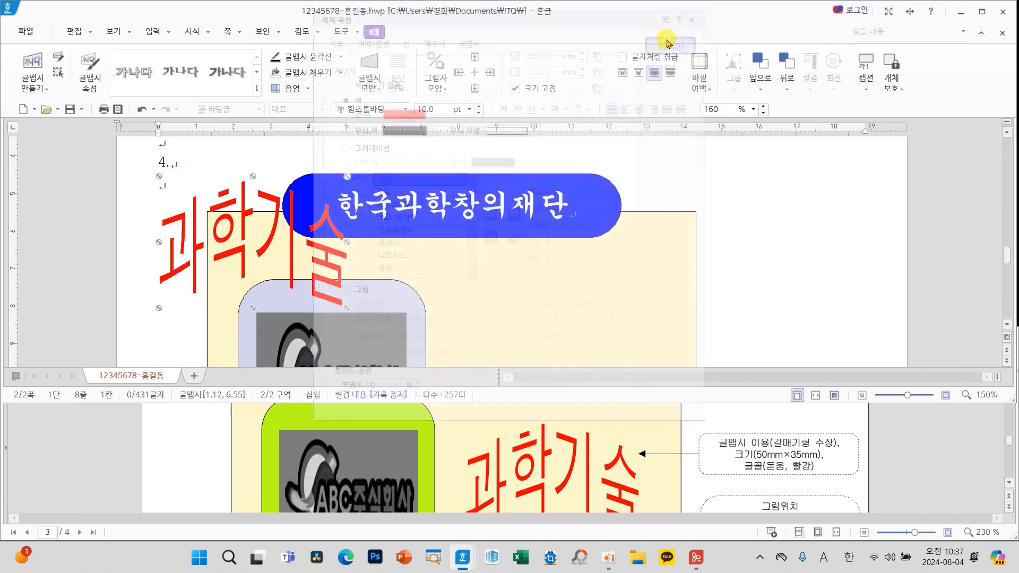
Move the red 글맵시 onto the cream rectangle beside the logo as in the sample output, and save the document
left_click_drag(250, 223, 542, 340)
scroll(593, 322, "down", 3)
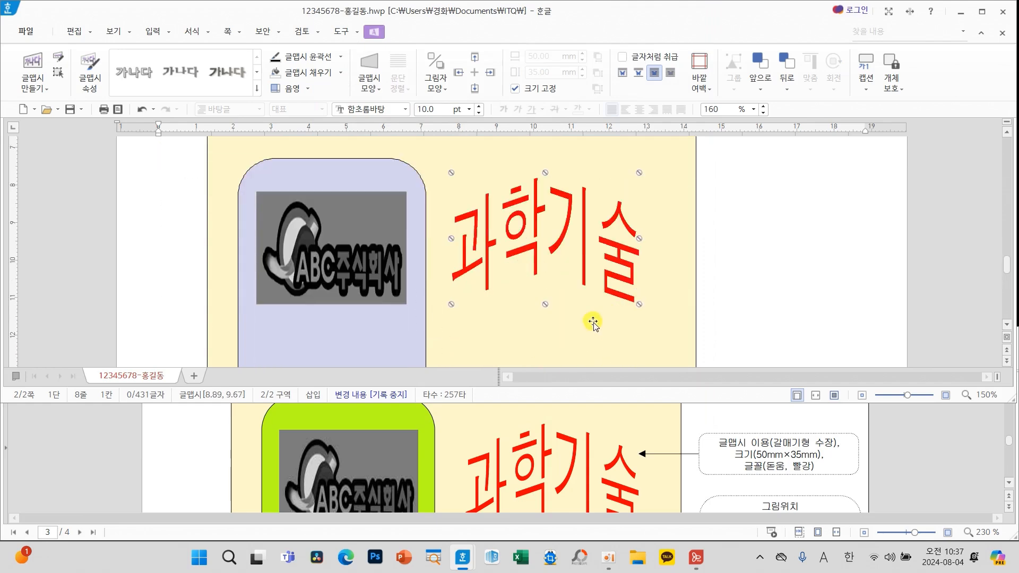
left_click_drag(544, 245, 561, 254)
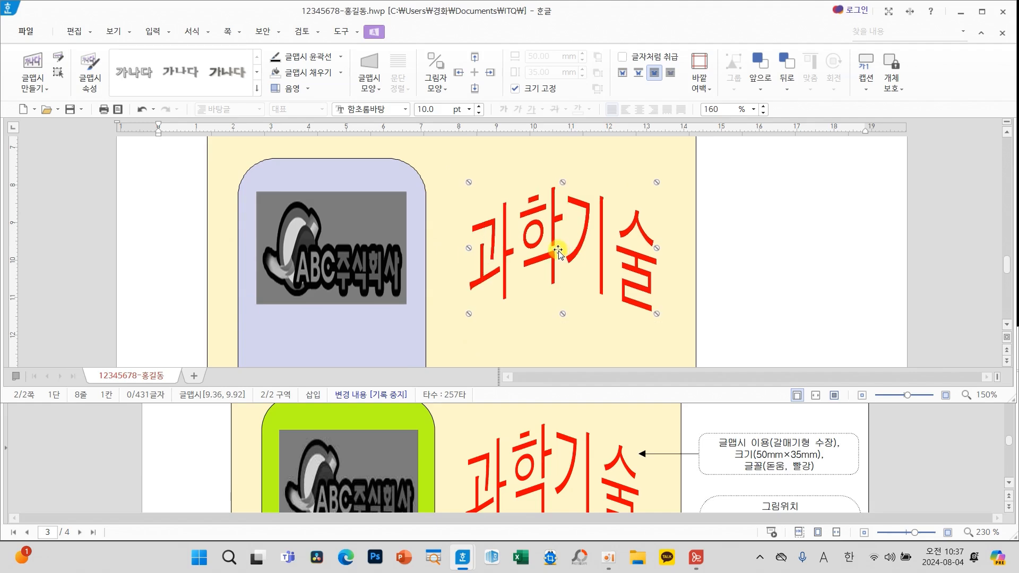
left_click(738, 260)
scroll(741, 263, "up", 2)
scroll(741, 264, "down", 6)
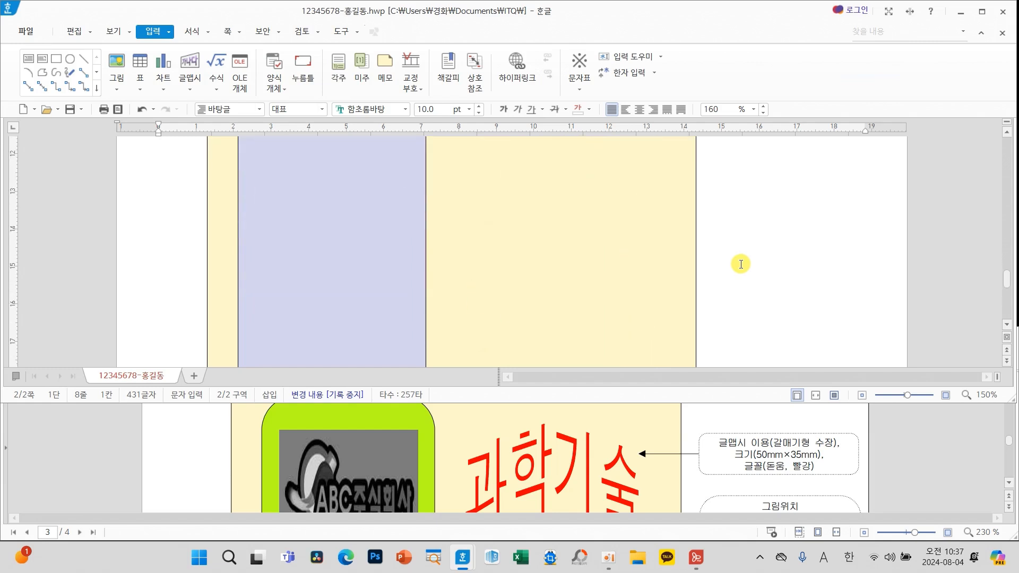
scroll(741, 263, "up", 2)
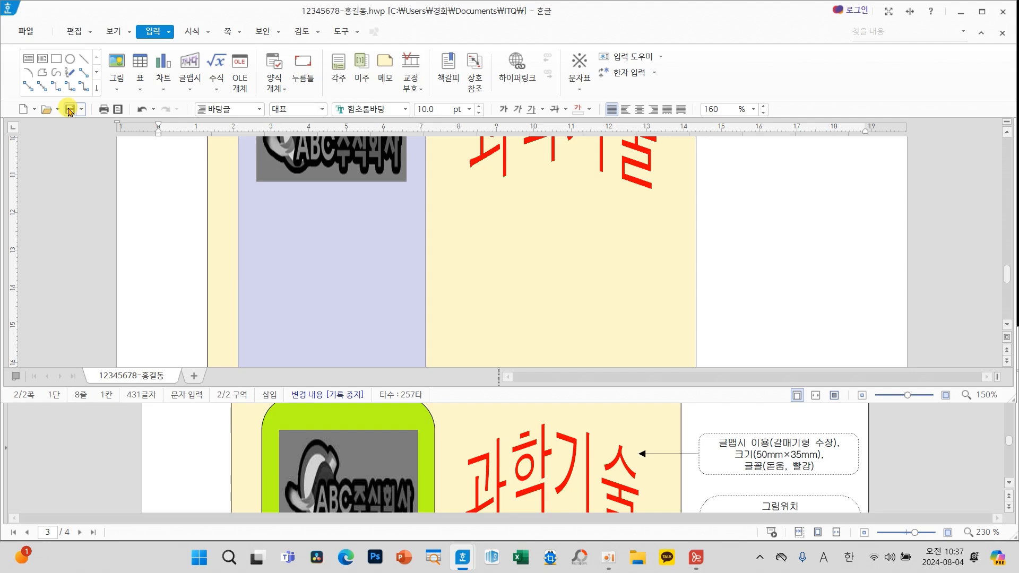
Check the sample's specification for the numbered shapes and draw a rectangle about 22 × 23 mm in the blank margin beside the cream rectangle
scroll(737, 466, "down", 3)
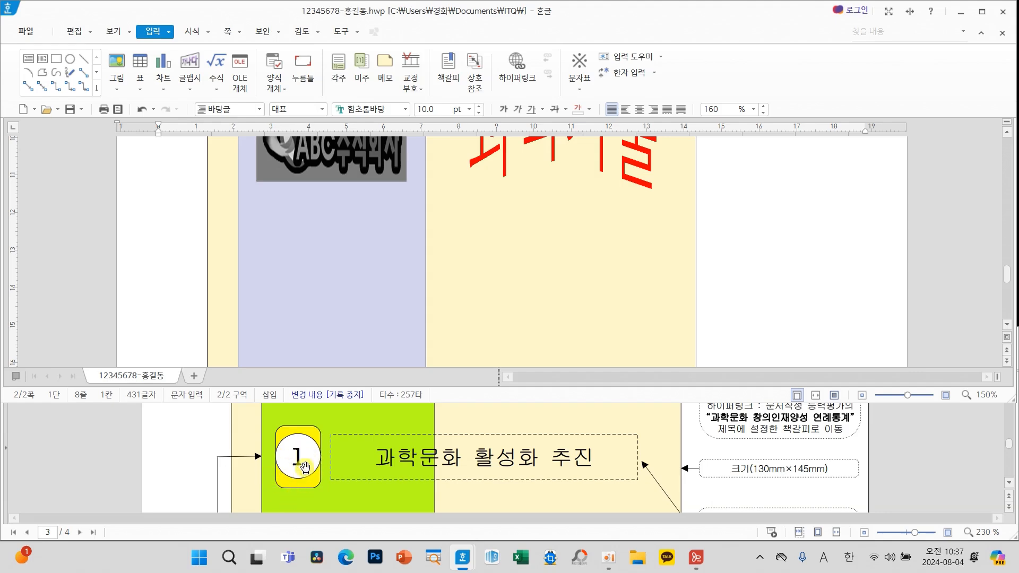
scroll(304, 467, "down", 5)
scroll(349, 472, "down", 2)
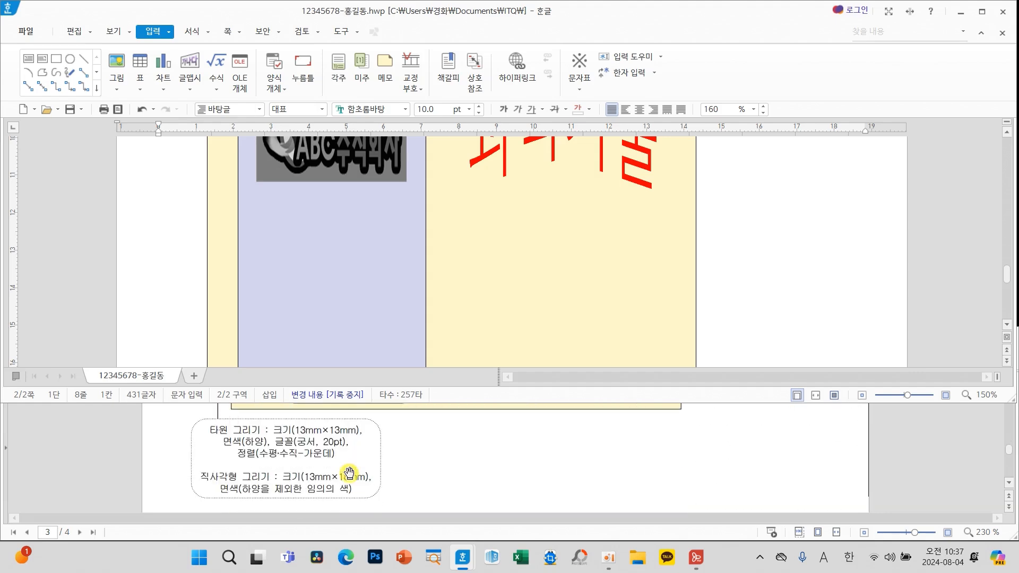
scroll(409, 489, "up", 4)
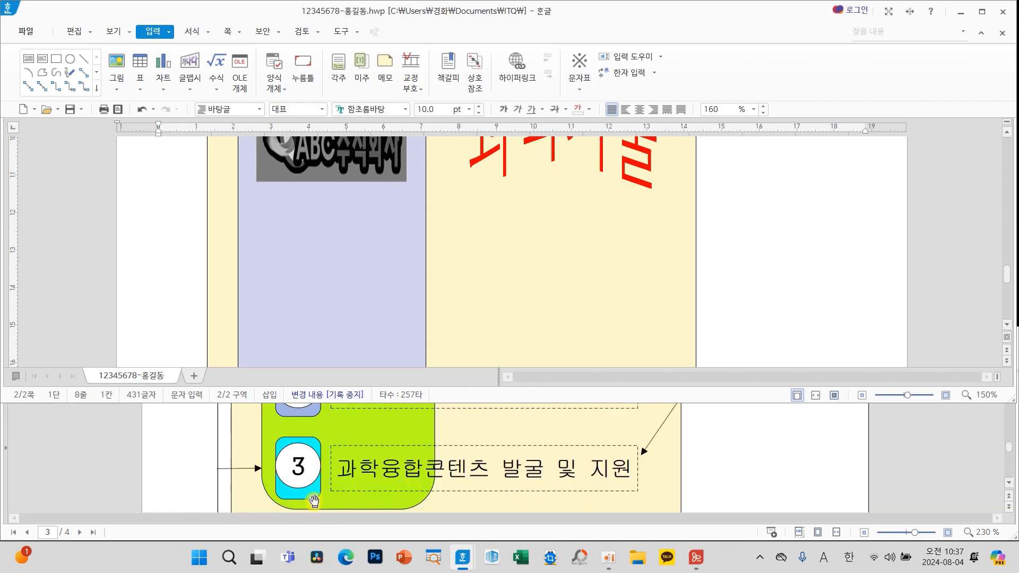
left_click_drag(312, 495, 332, 485)
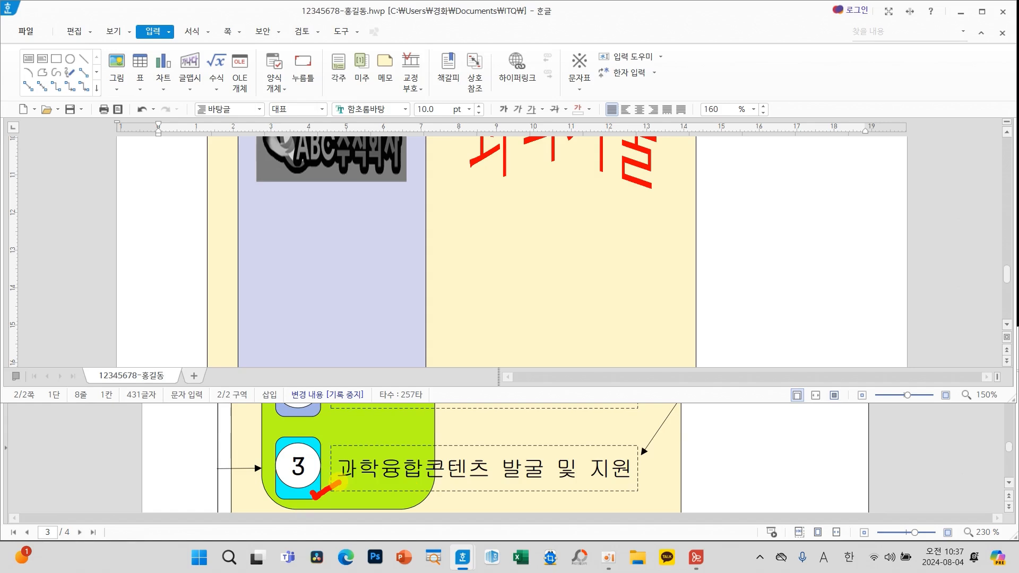
left_click(55, 58)
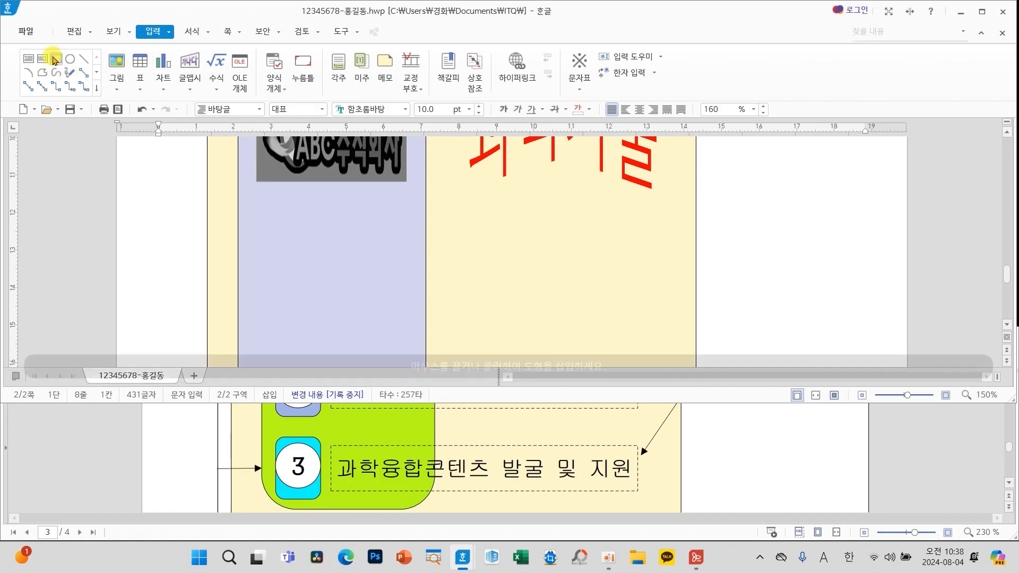
left_click_drag(729, 197, 811, 282)
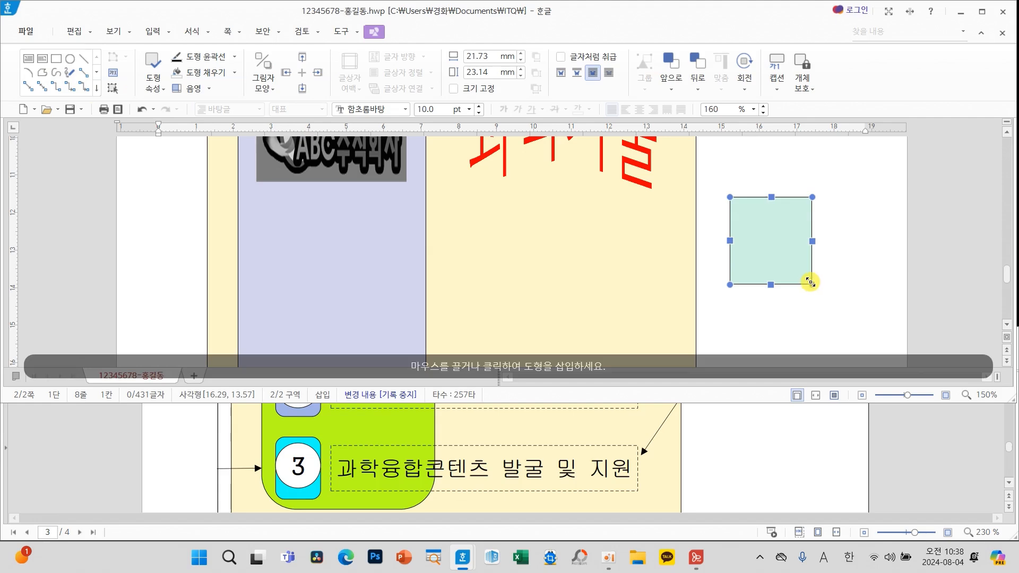
Set the new rectangle's size to 13 mm wide and 18 mm high and fix its size
double_click(785, 256)
scroll(294, 476, "down", 3)
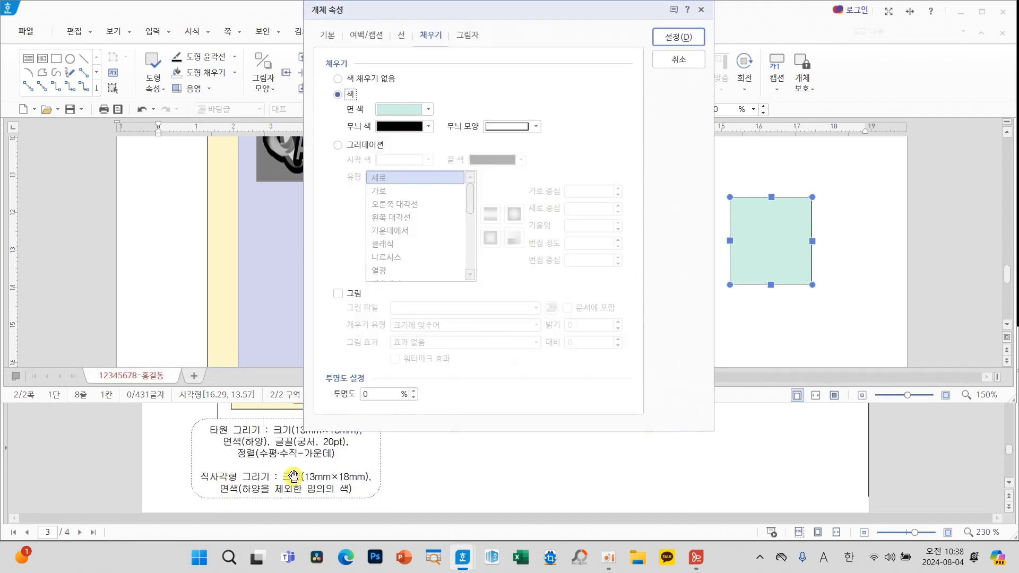
left_click(335, 44)
double_click(472, 77)
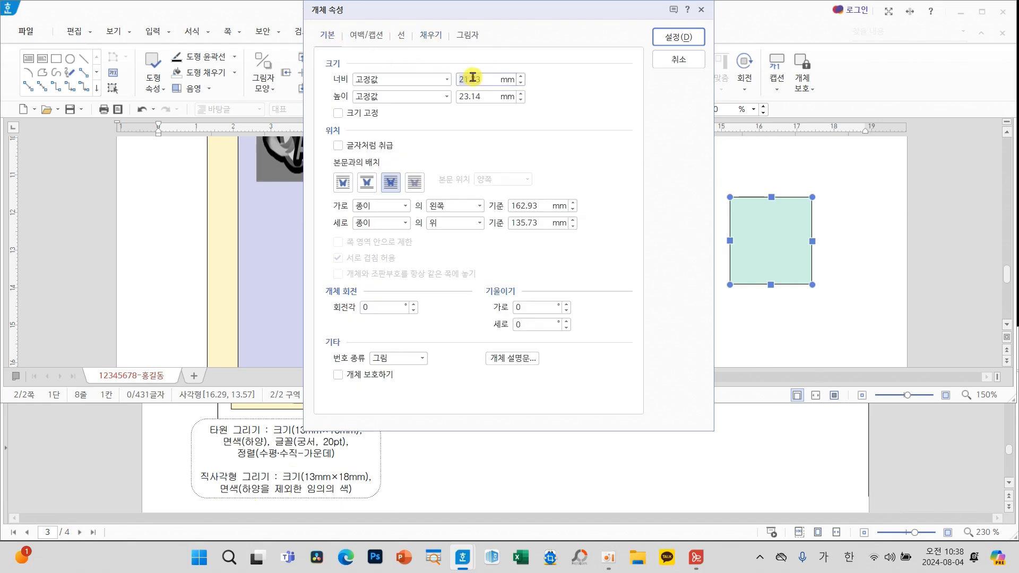
left_click(468, 94)
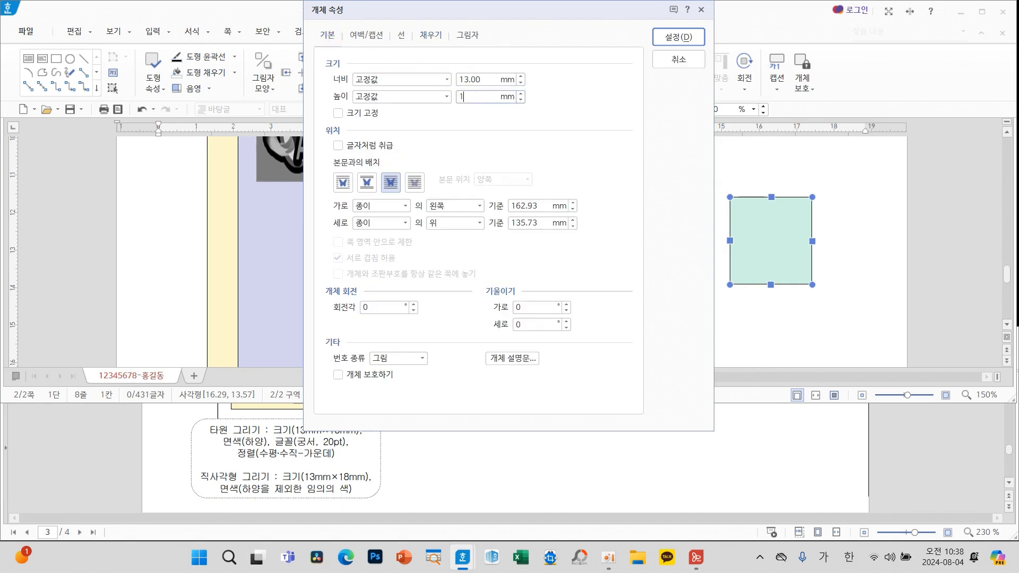
left_click(353, 114)
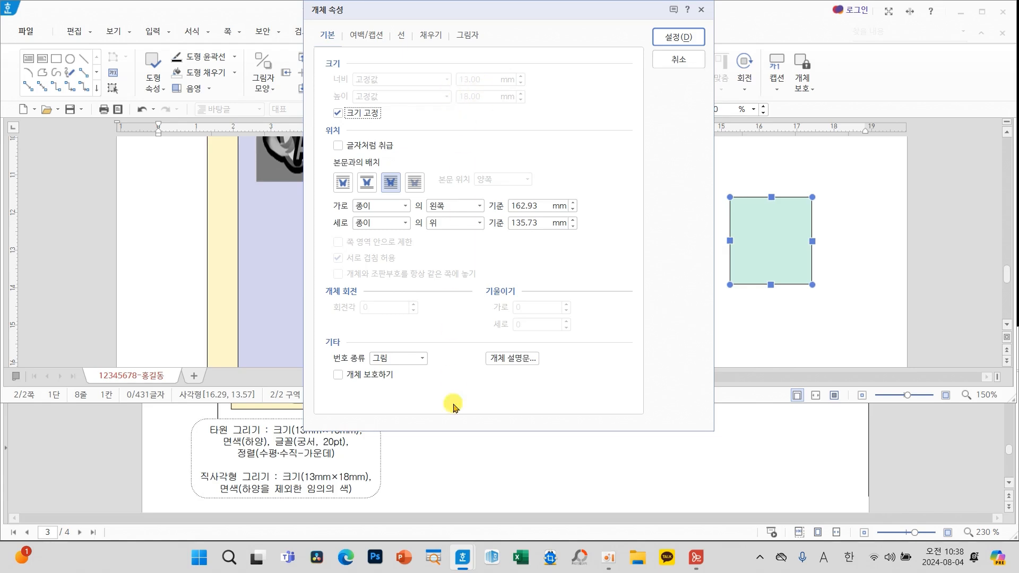
Give the small rectangle rounded corners (둥근 모양) and apply its properties
scroll(430, 496, "up", 3)
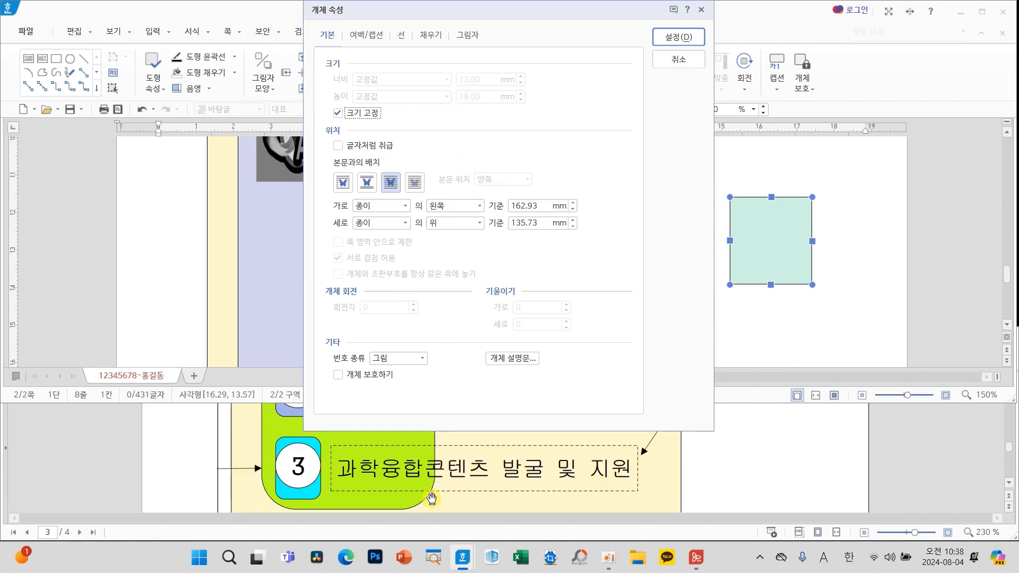
left_click(401, 35)
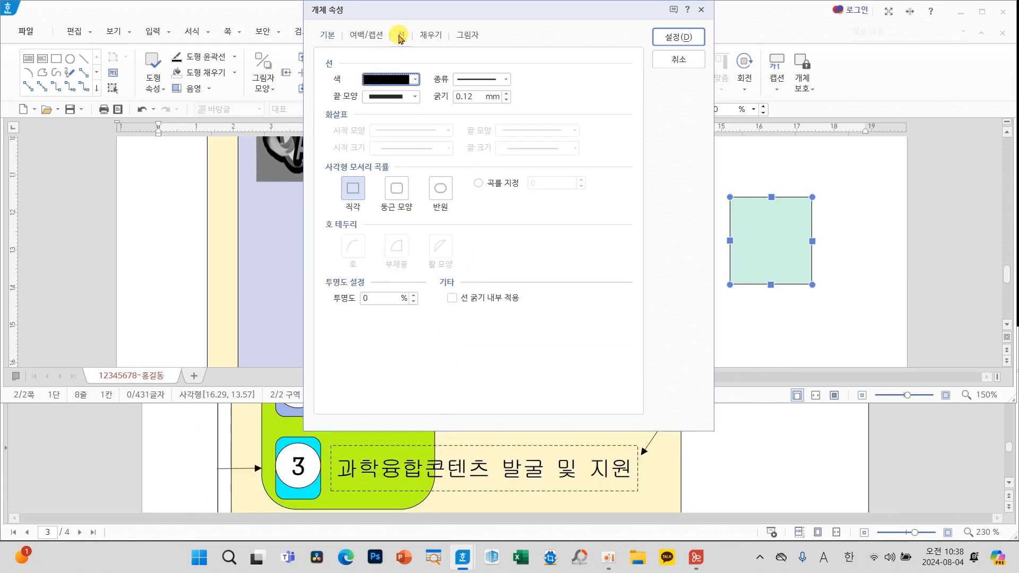
left_click(393, 192)
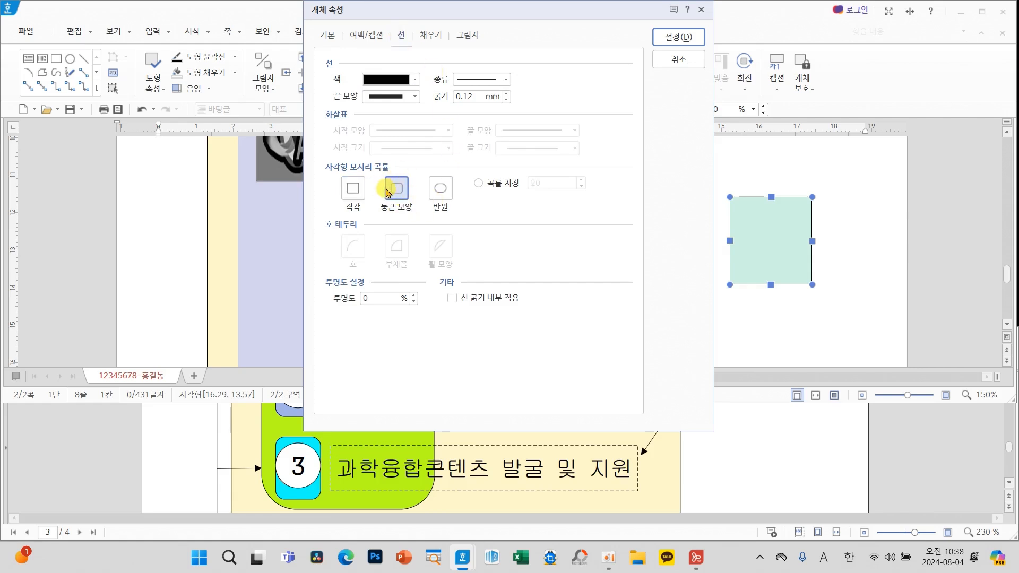
left_click(431, 35)
left_click(673, 36)
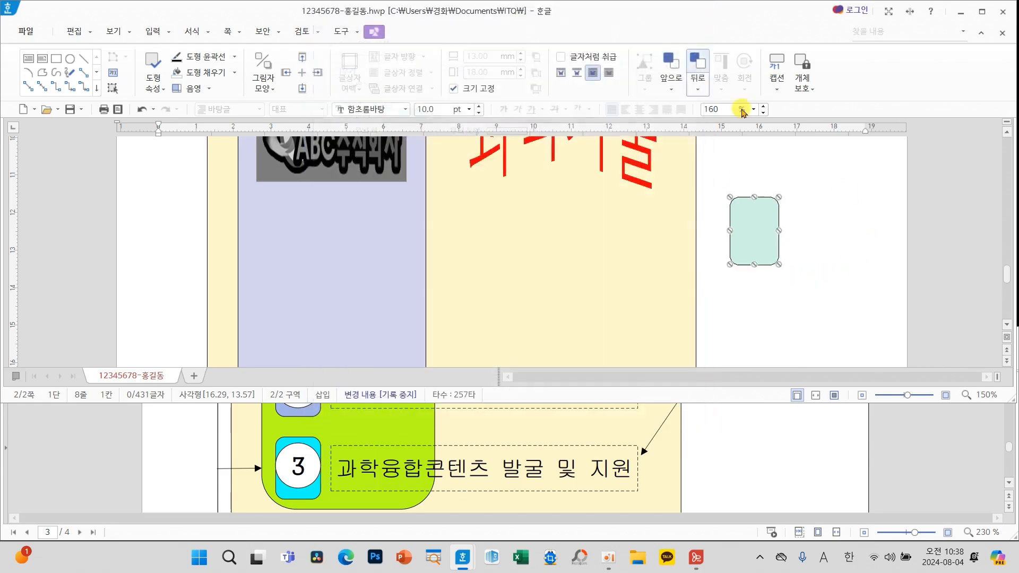
Position the small rounded rectangle below the logo, near the left edge of the lavender shape, matching number 1 in the sample output
left_click_drag(746, 230, 281, 219)
scroll(384, 483, "up", 6)
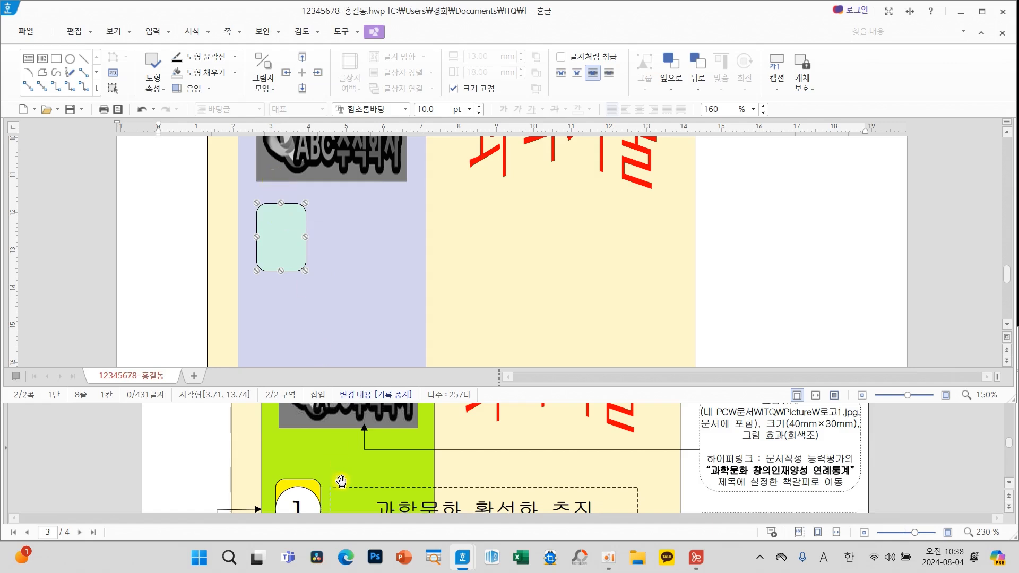
scroll(361, 296, "down", 3)
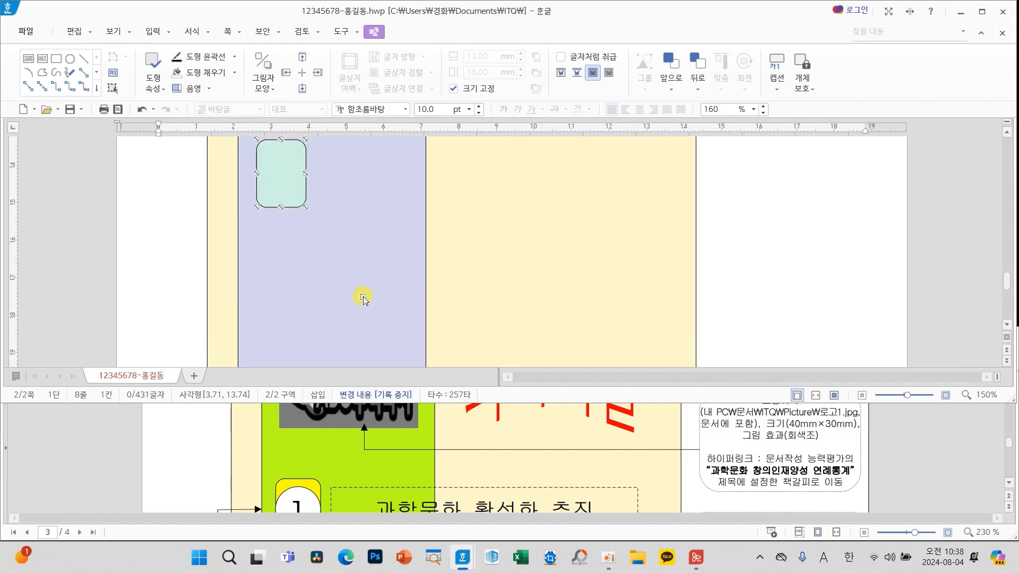
scroll(363, 299, "up", 3)
left_click_drag(281, 289, 280, 310)
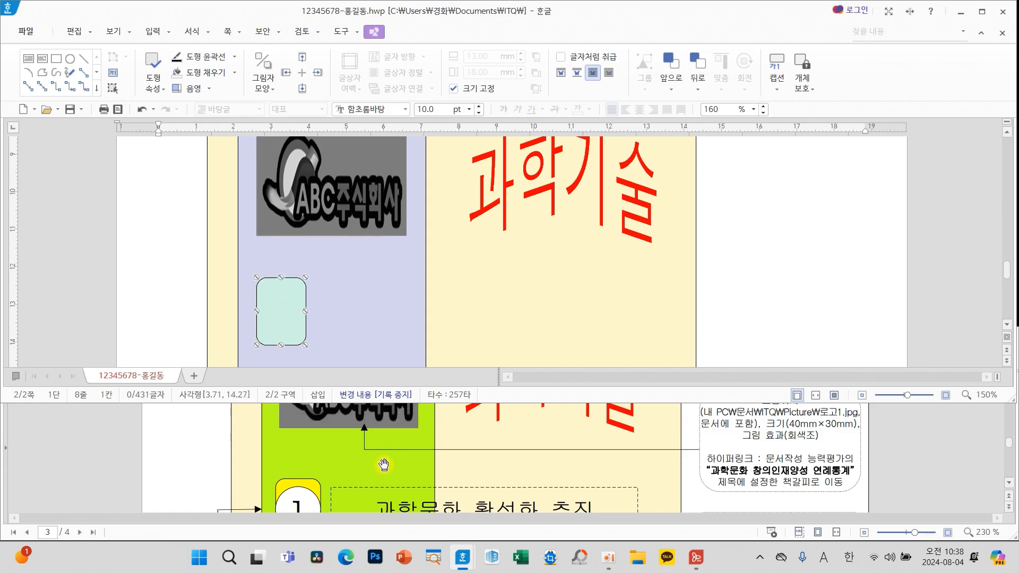
scroll(384, 465, "down", 2)
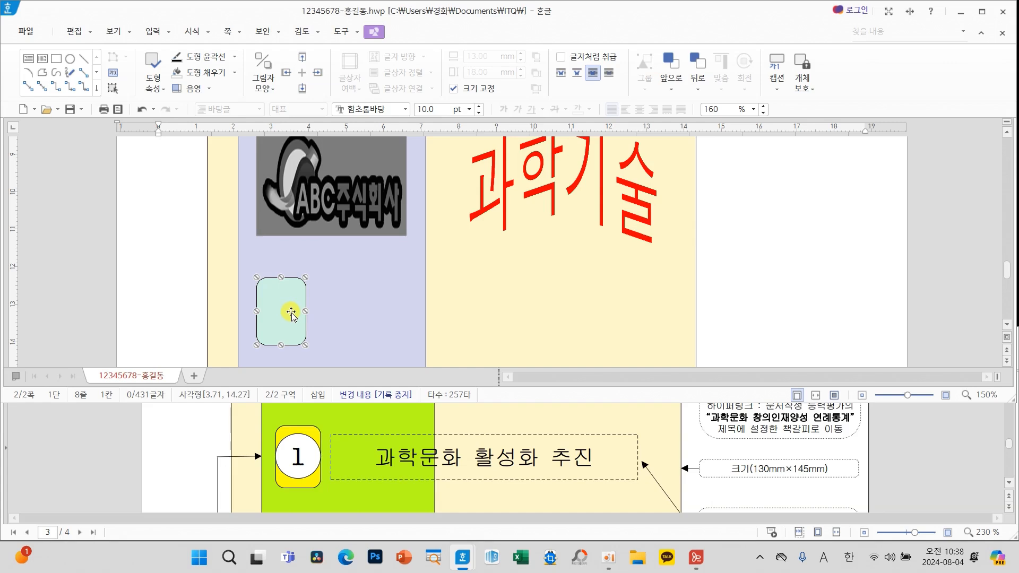
key("Left")
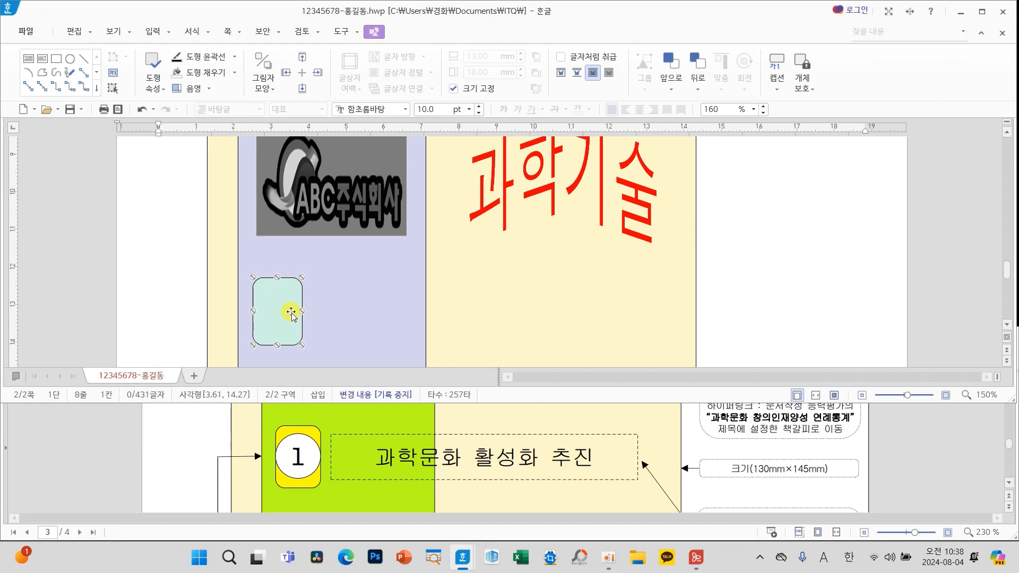
left_click(760, 280)
scroll(761, 284, "down", 5)
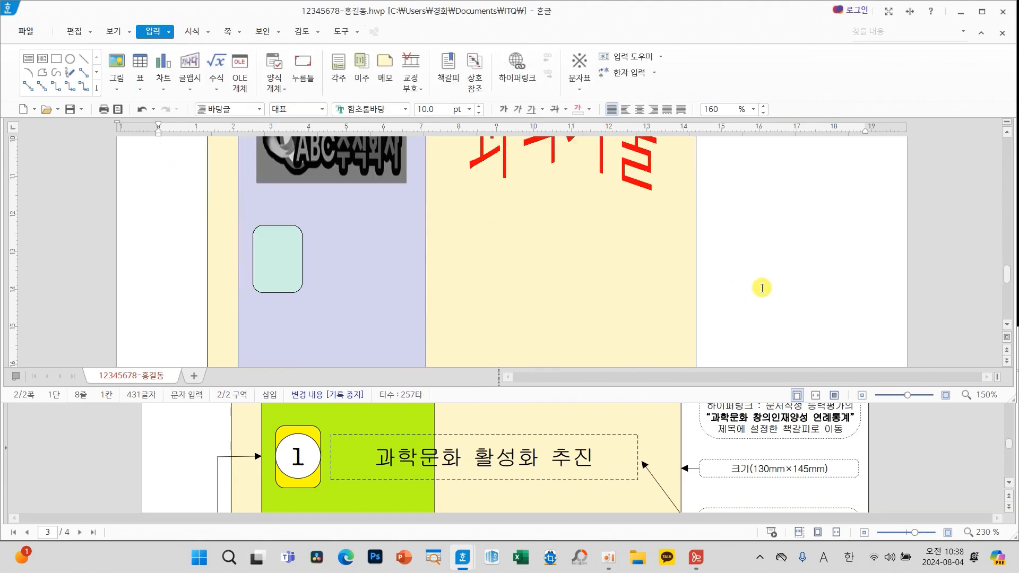
Check the sample's ellipse specification and draw an ellipse about 23 × 25 mm in the blank margin beside the cream rectangle
scroll(762, 287, "down", 1)
scroll(406, 497, "down", 3)
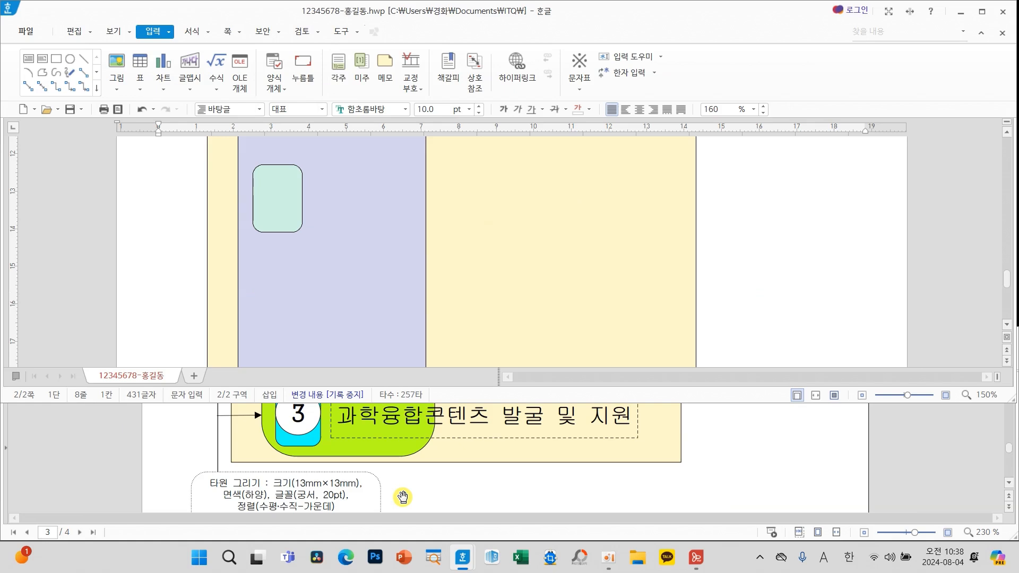
scroll(403, 497, "down", 2)
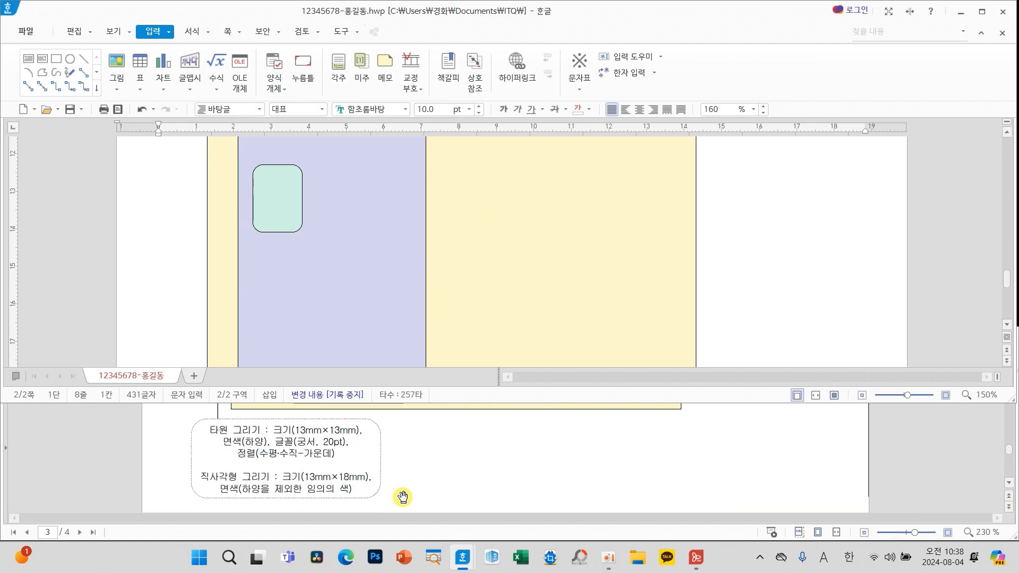
left_click(71, 58)
left_click_drag(731, 210, 816, 305)
Set the new ellipse's width and height to 13 mm each and fix its size
double_click(782, 259)
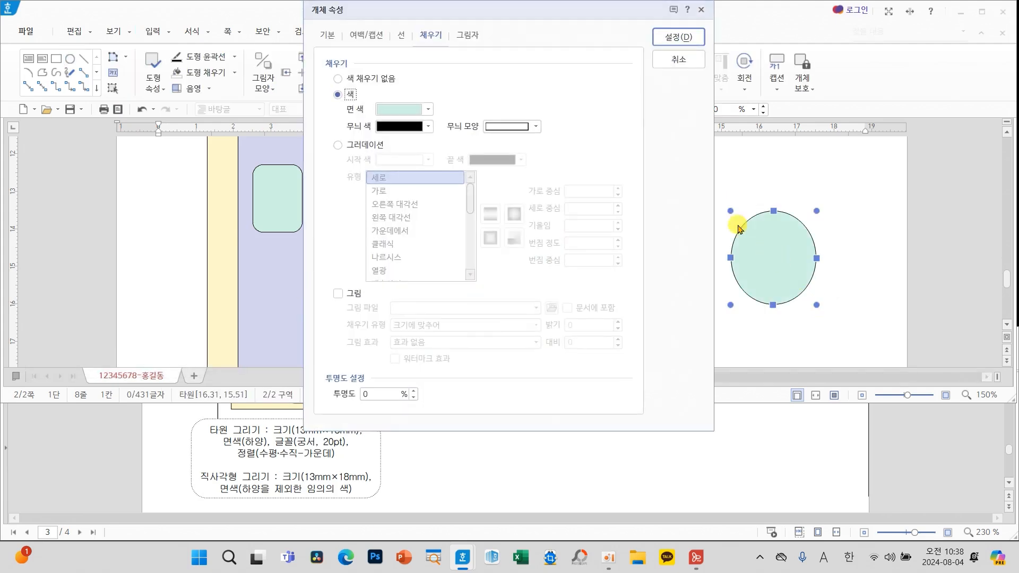
left_click(329, 37)
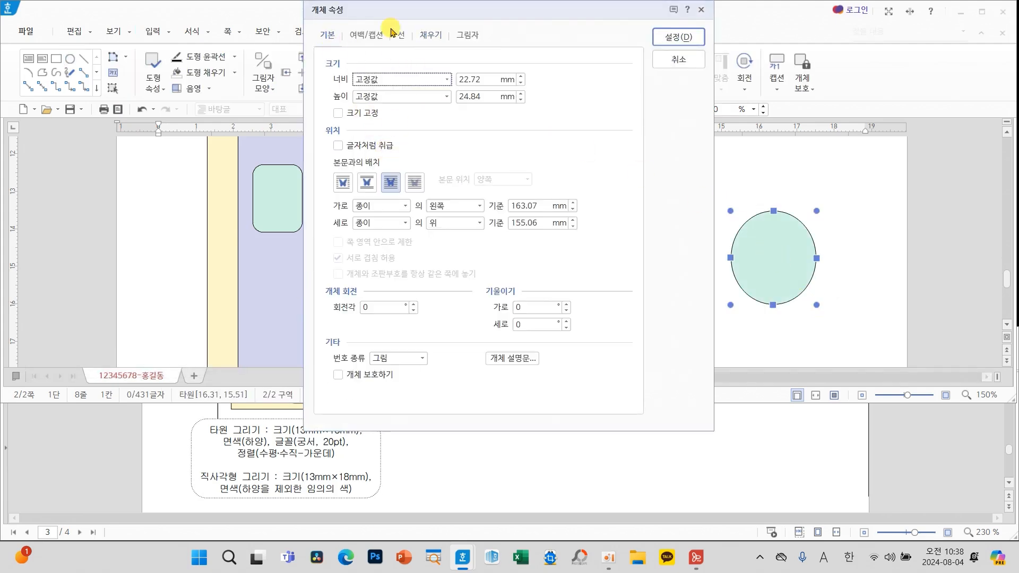
left_click_drag(390, 13, 452, 35)
left_click(542, 99)
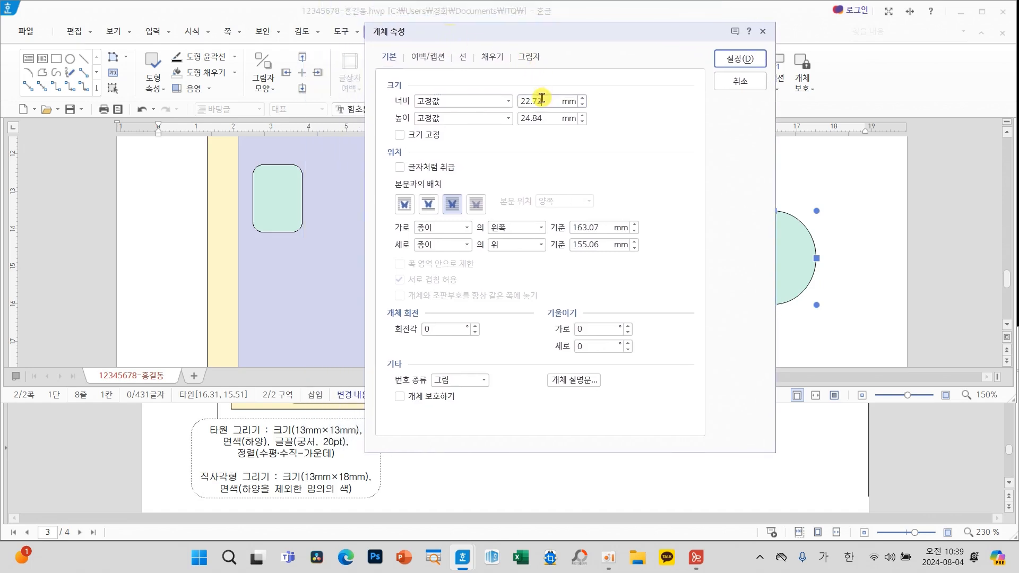
type("13")
left_click(541, 119)
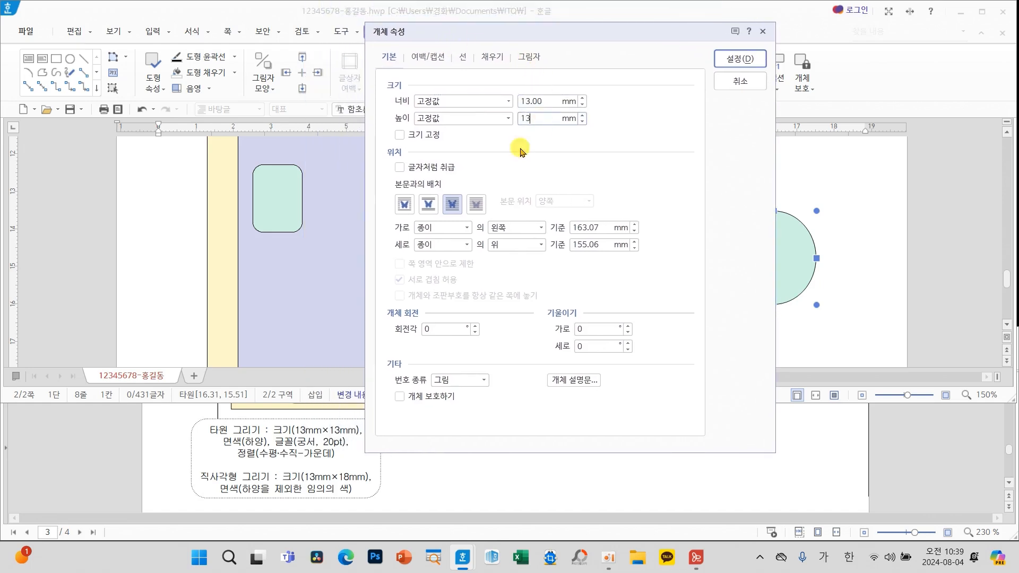
left_click(402, 134)
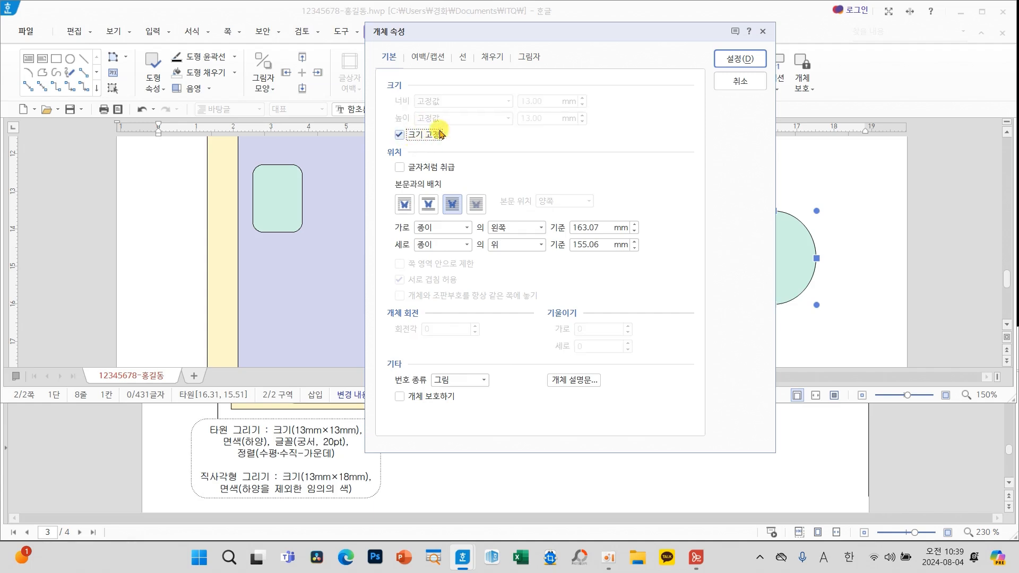
Fill the circle with white and apply its properties
left_click(464, 57)
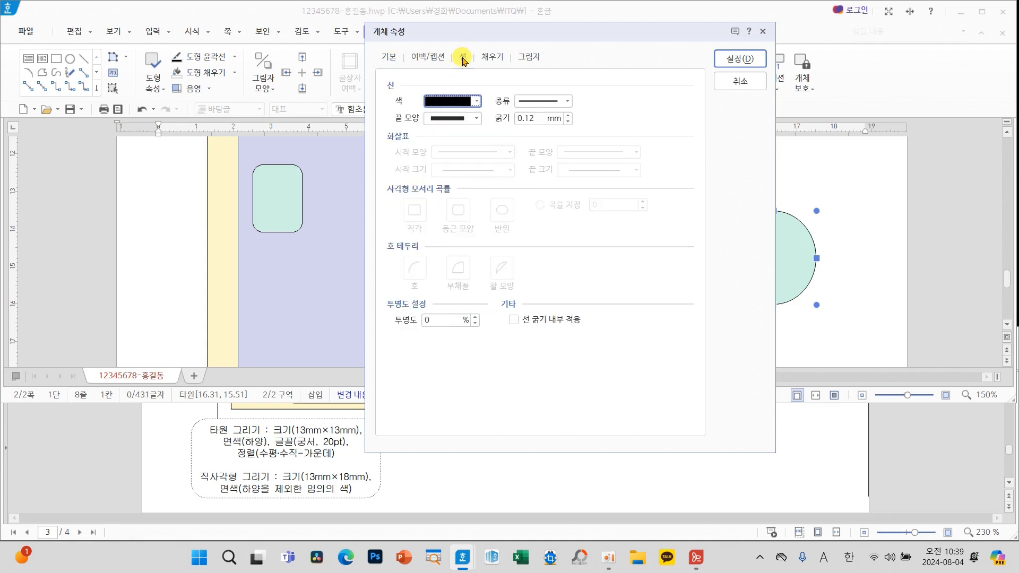
left_click(493, 59)
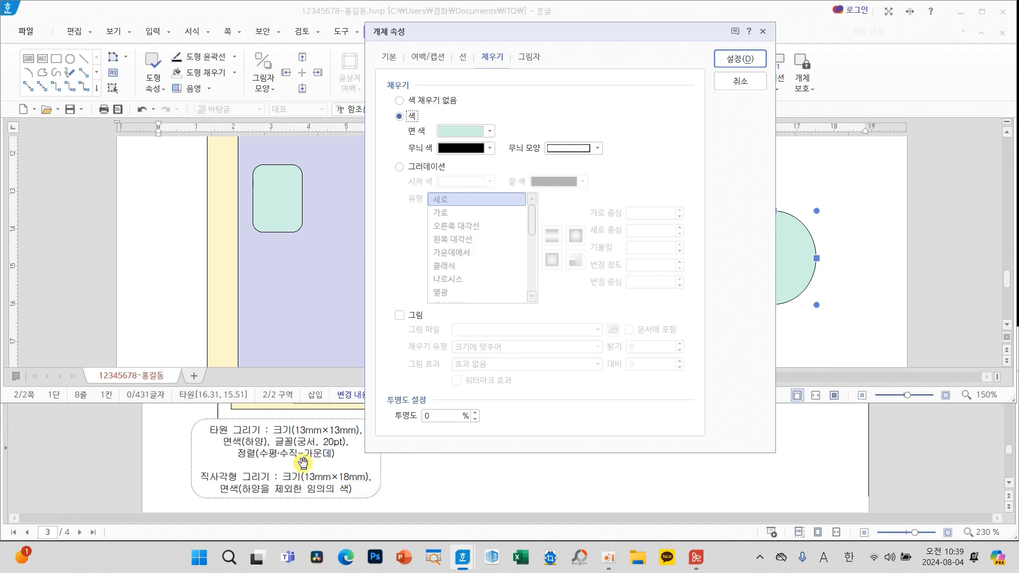
left_click(458, 130)
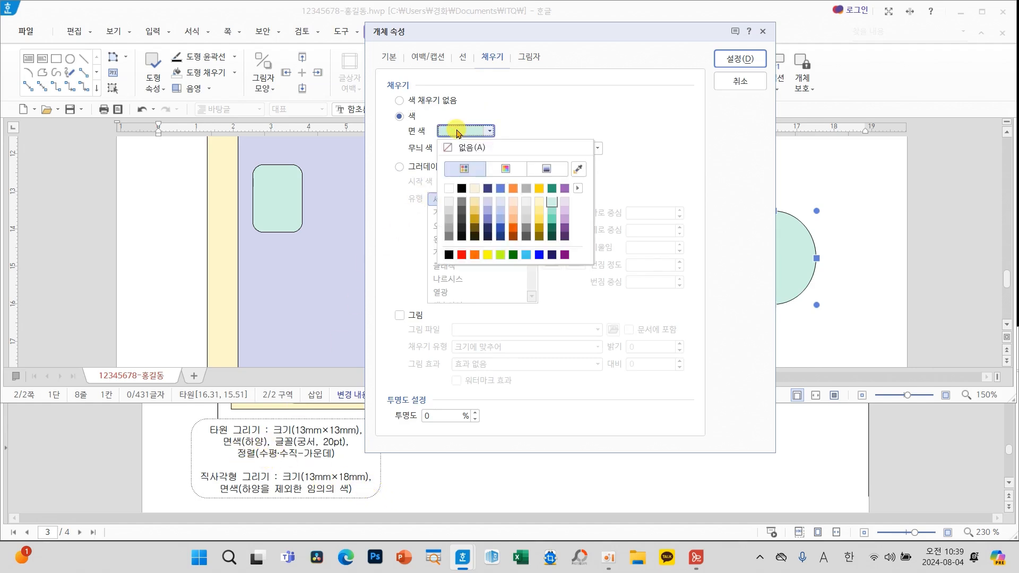
left_click(449, 189)
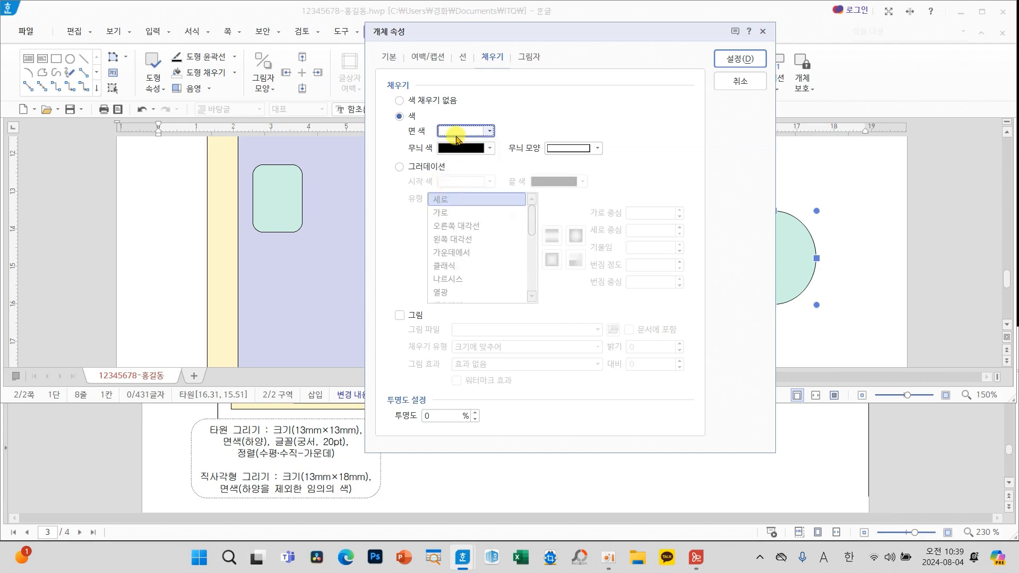
left_click(749, 61)
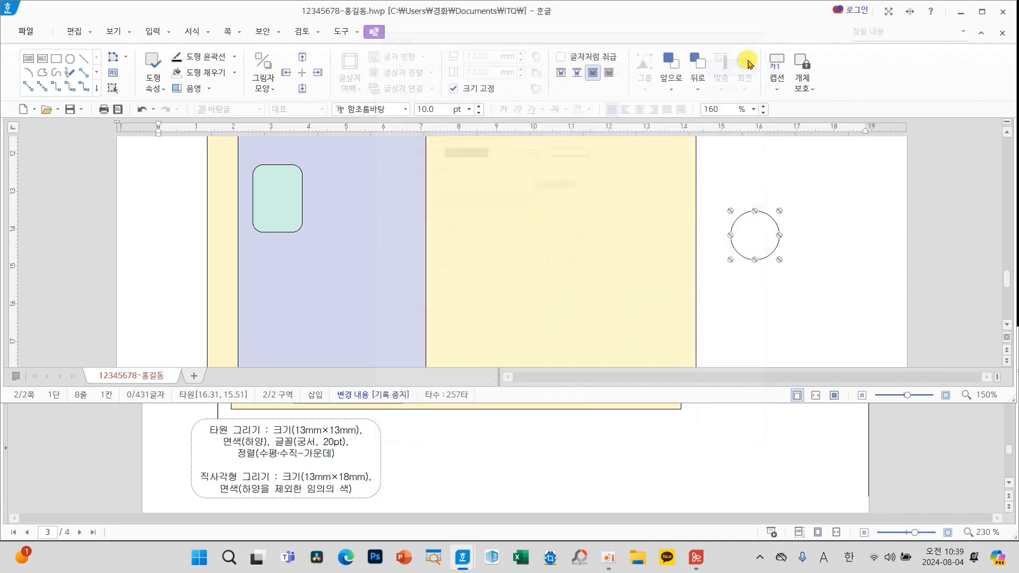
Make the circle hold text and set its text format to 궁서, 20 pt, centre aligned
right_click(754, 242)
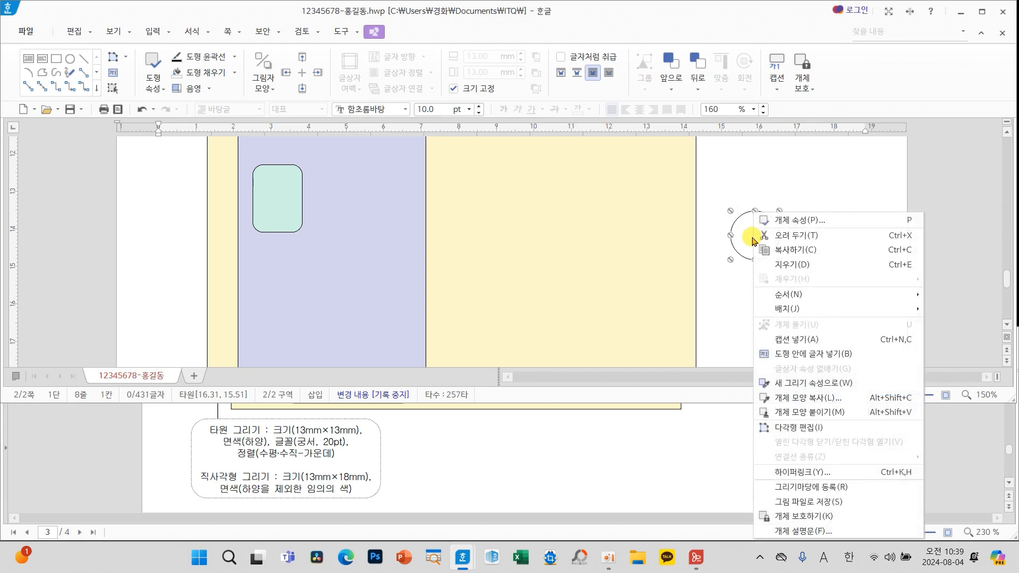
left_click(786, 359)
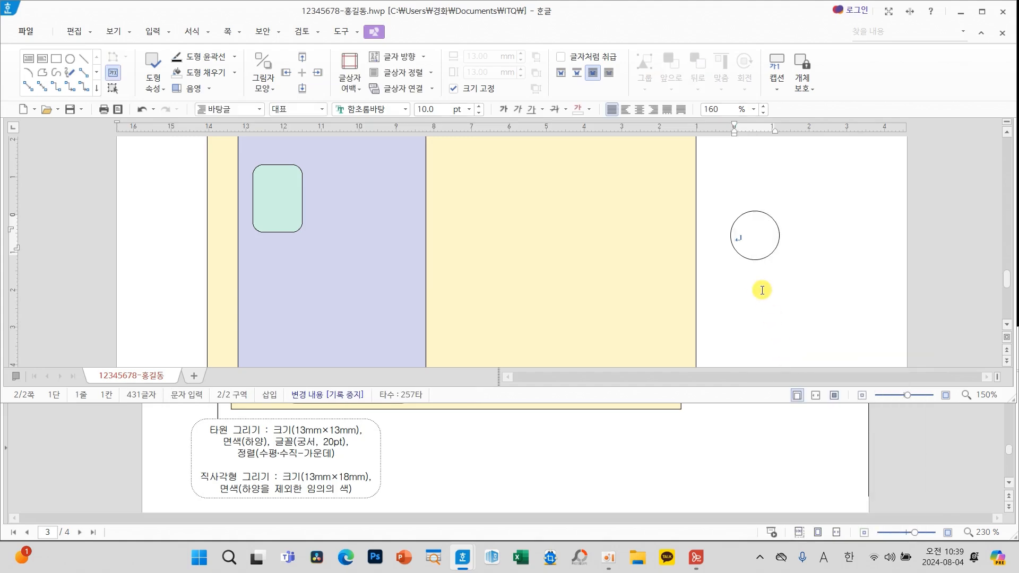
left_click(406, 110)
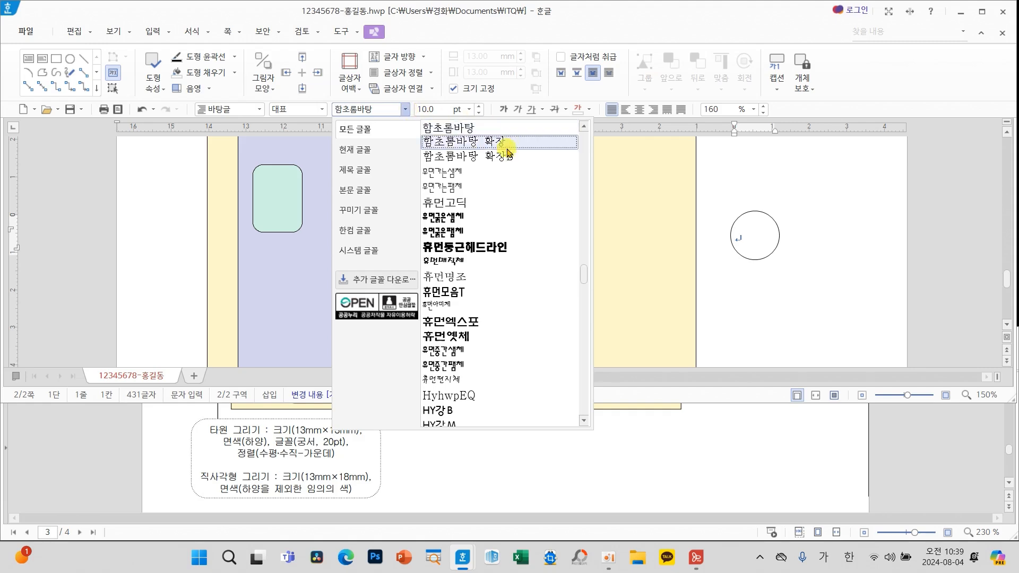
left_click_drag(584, 281, 576, 141)
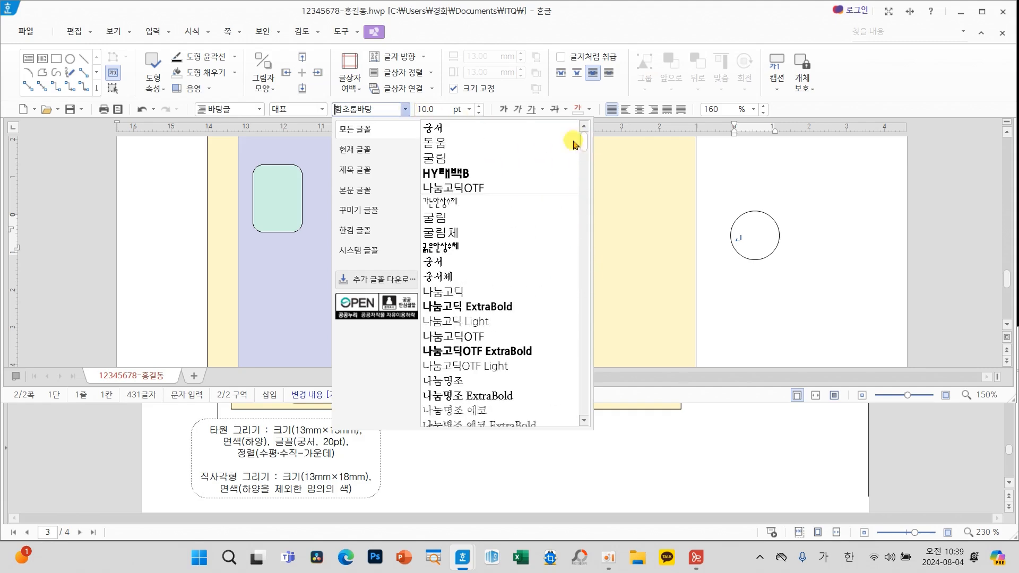
left_click(455, 131)
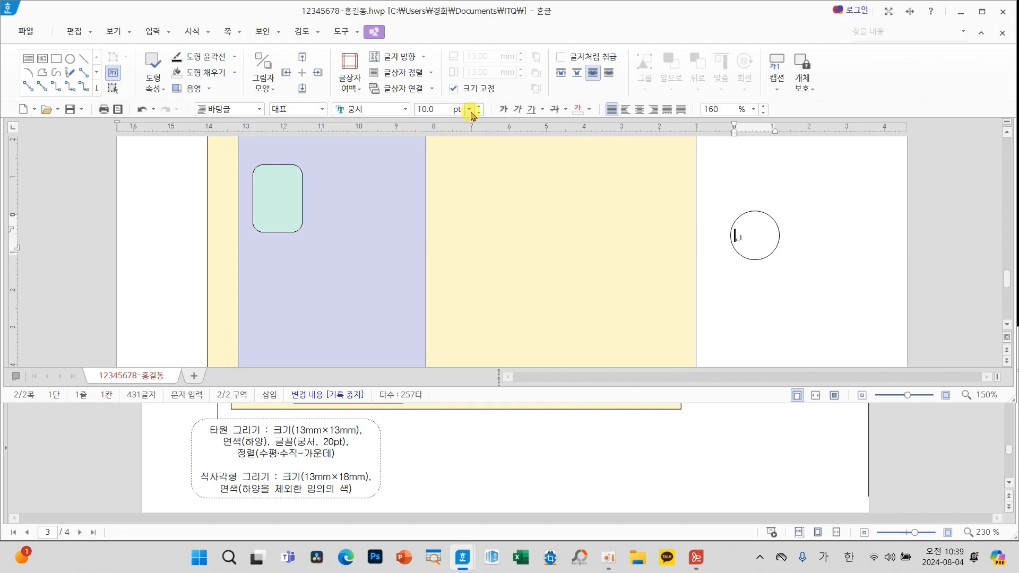
left_click(470, 109)
left_click(440, 257)
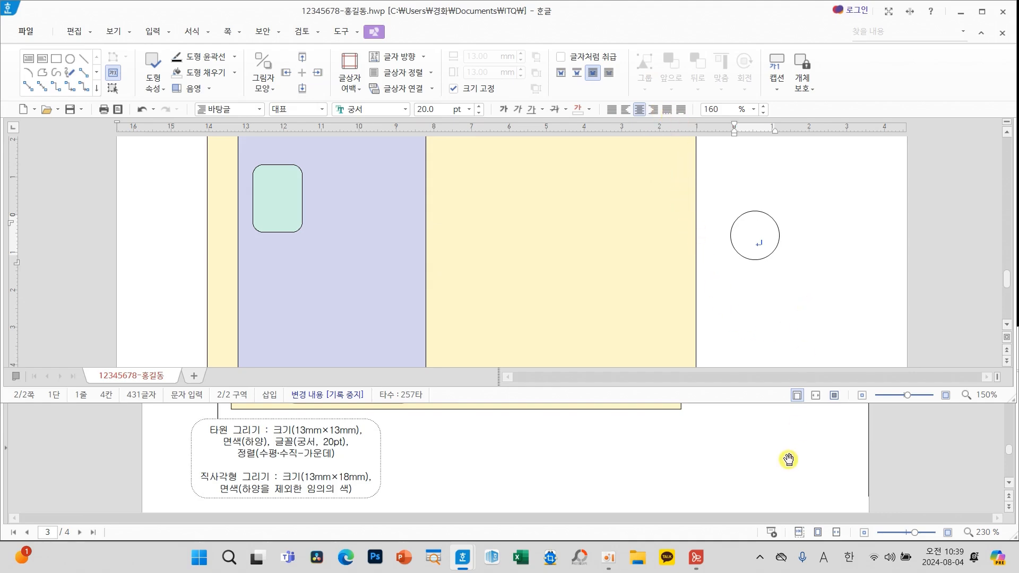
Zoom the document to 100% and duplicate the small rounded rectangle twice downward in an evenly spaced column, matching the sample's numbers 2 and 3
scroll(788, 458, "up", 6)
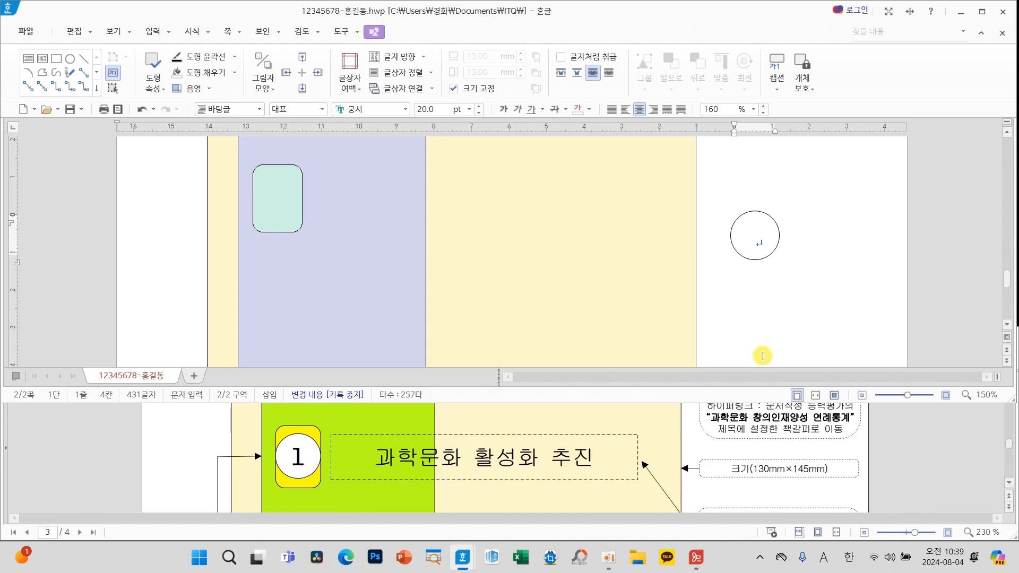
left_click(273, 196)
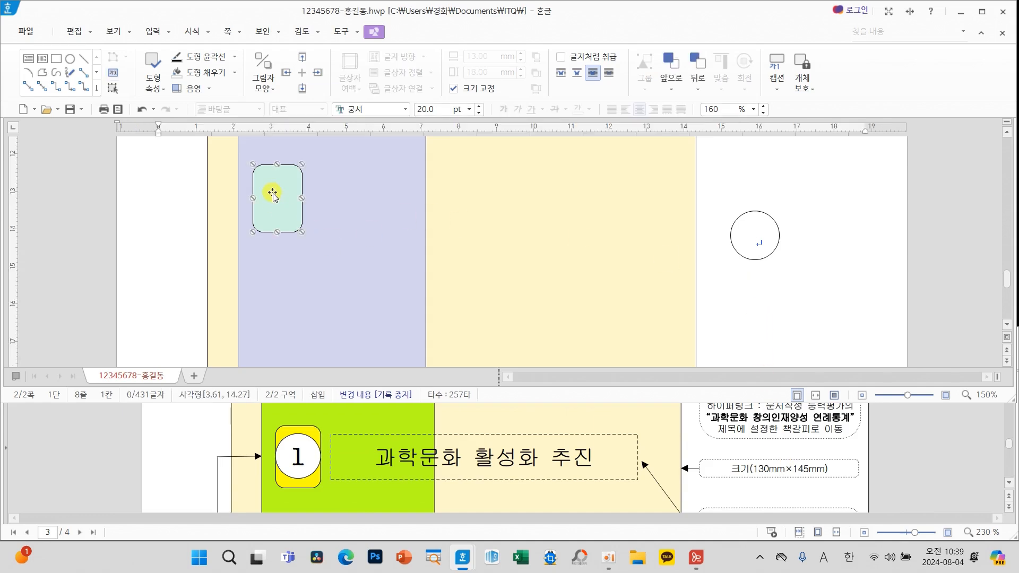
scroll(277, 195, "down", 5)
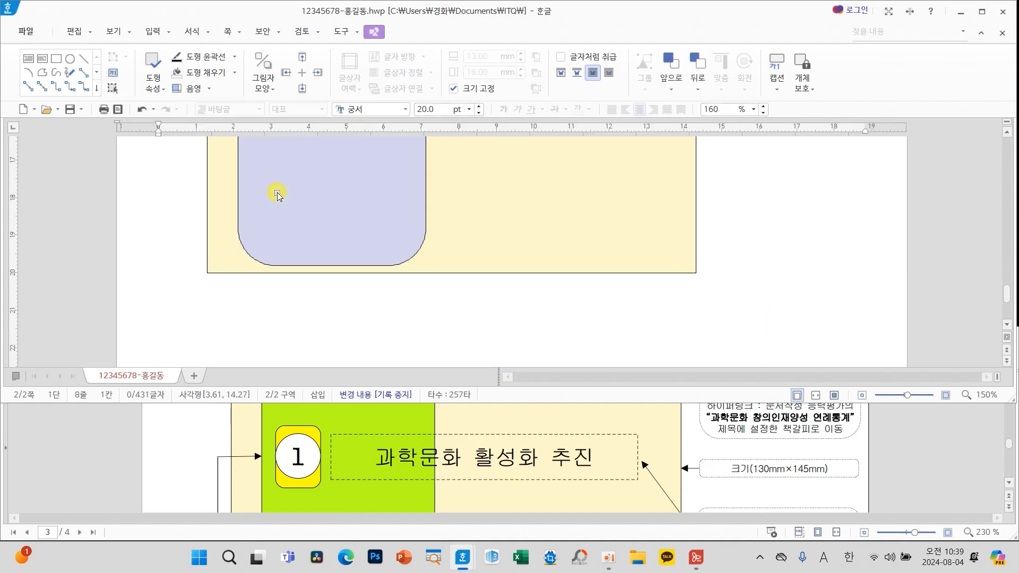
scroll(367, 496, "down", 3)
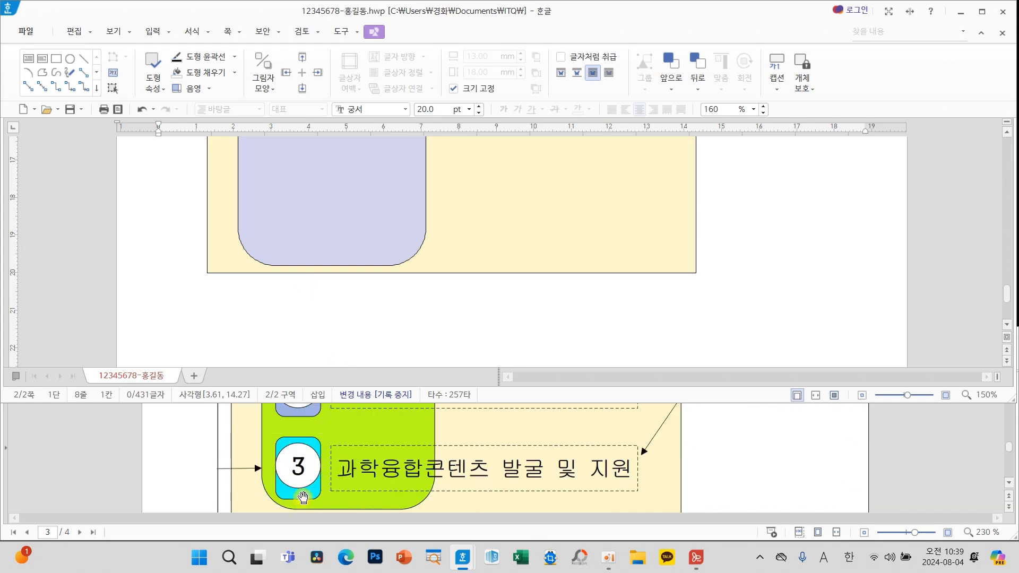
scroll(407, 348, "up", 5)
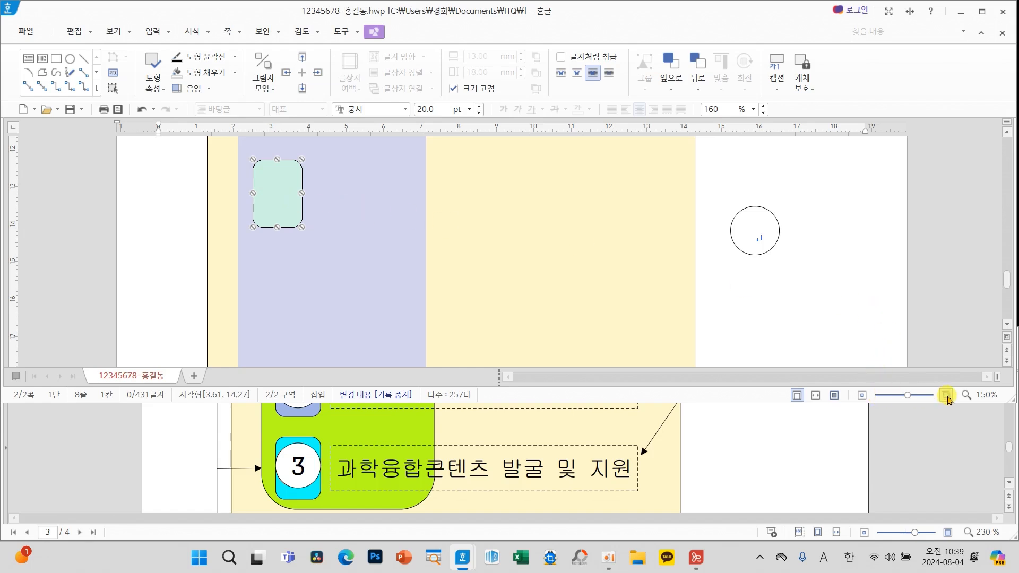
left_click(981, 395)
left_click(405, 105)
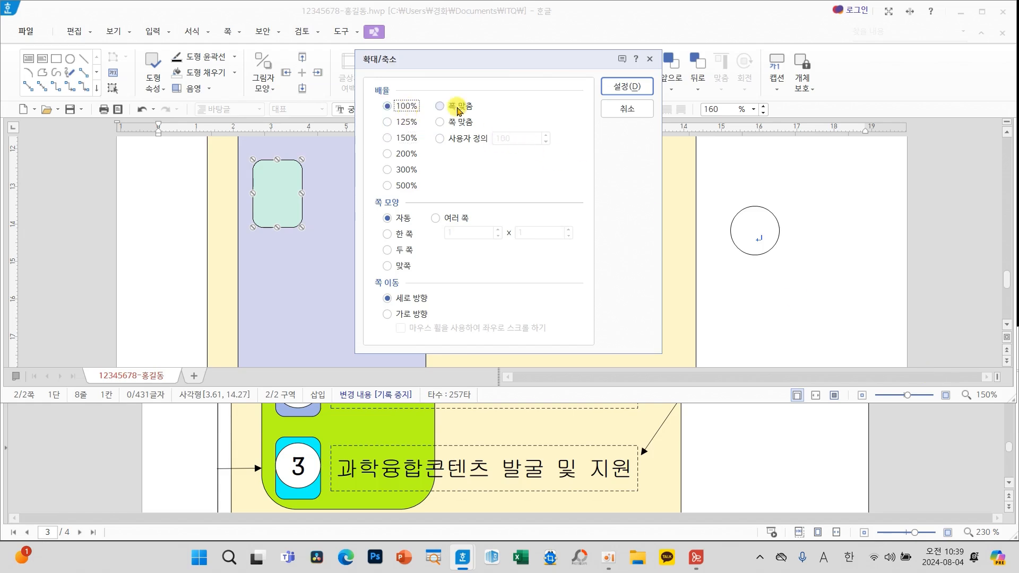
left_click(627, 86)
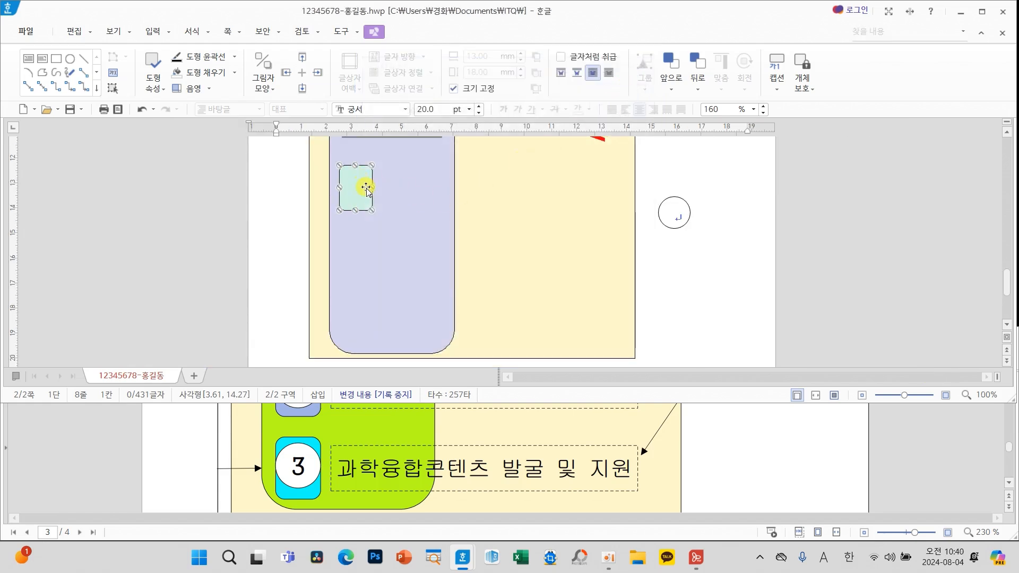
left_click_drag(356, 190, 359, 251)
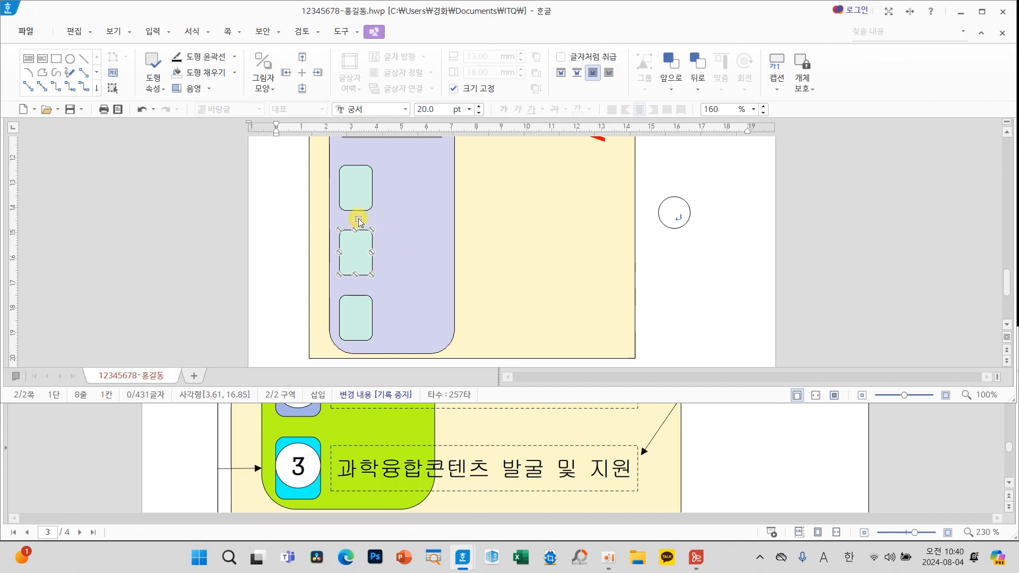
Change the middle rounded rectangle's fill colour to light purple
double_click(355, 256)
left_click(395, 109)
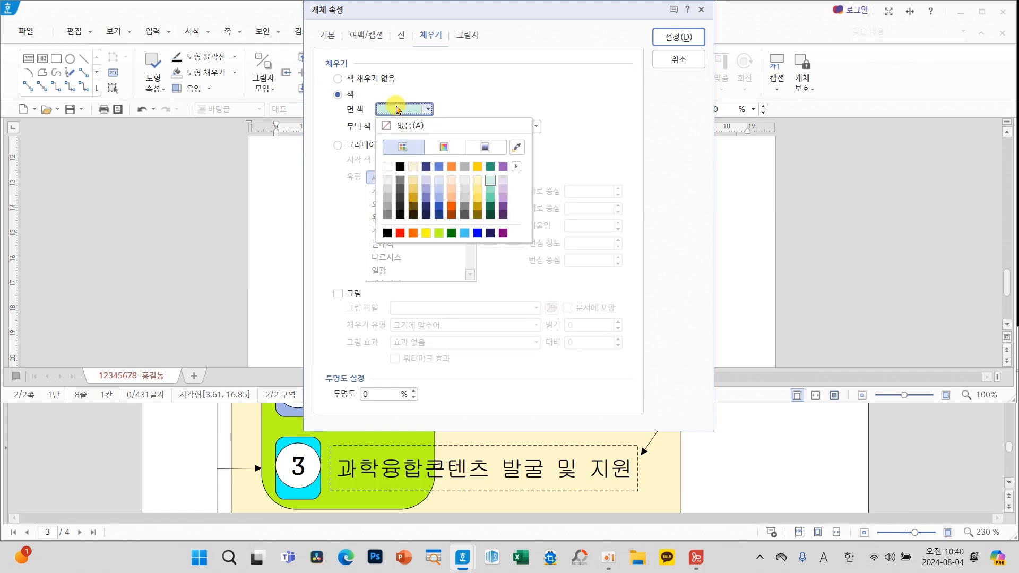
left_click(502, 181)
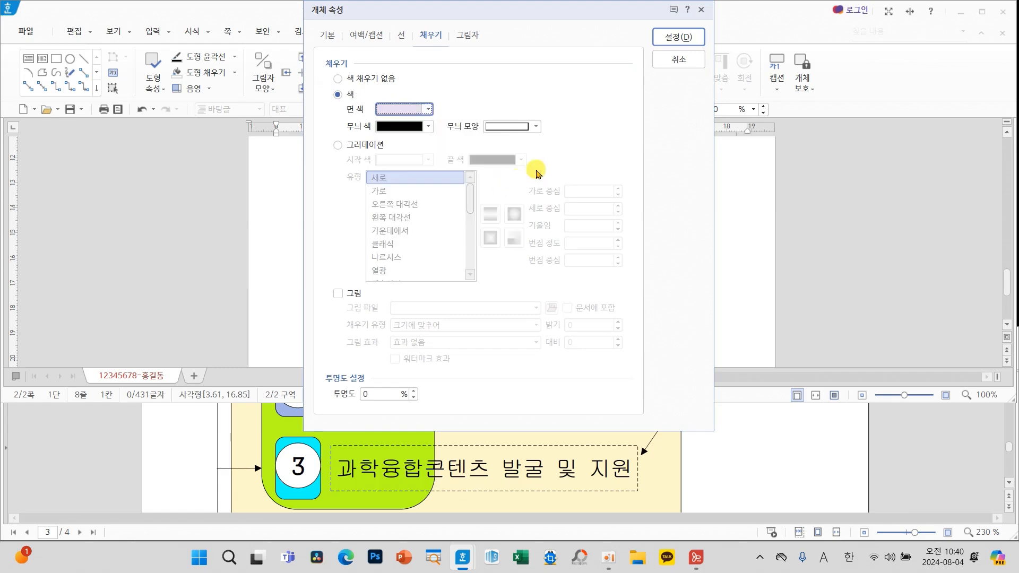
left_click(660, 36)
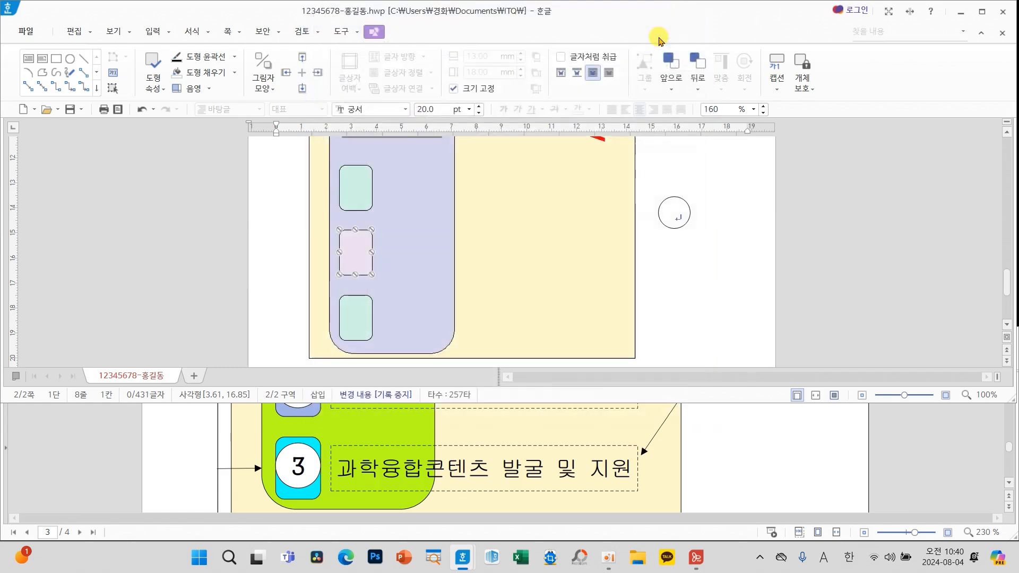
Change the lowest rounded rectangle's fill colour to 주황 60% 밝게
double_click(357, 324)
left_click(401, 112)
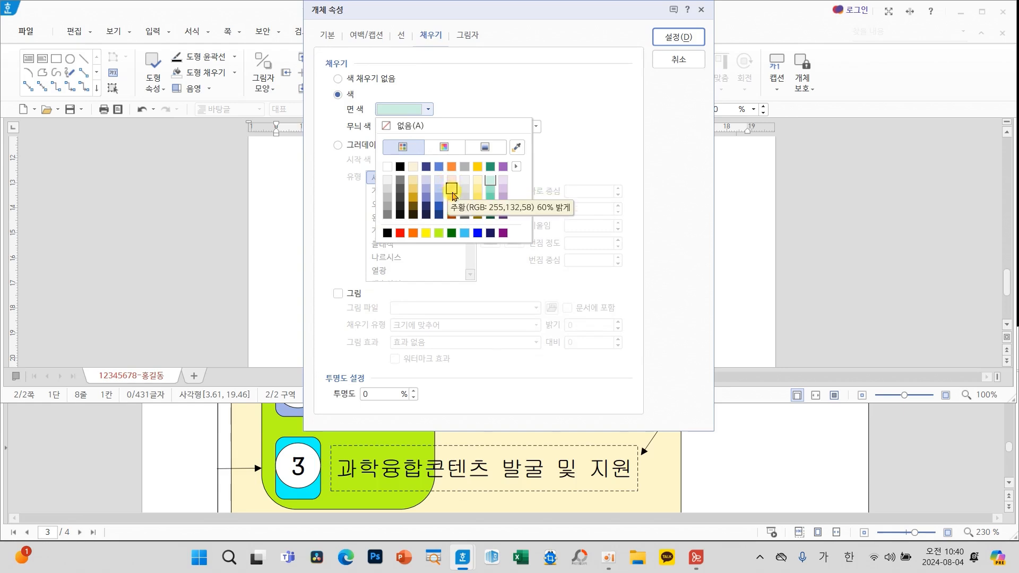
left_click(453, 195)
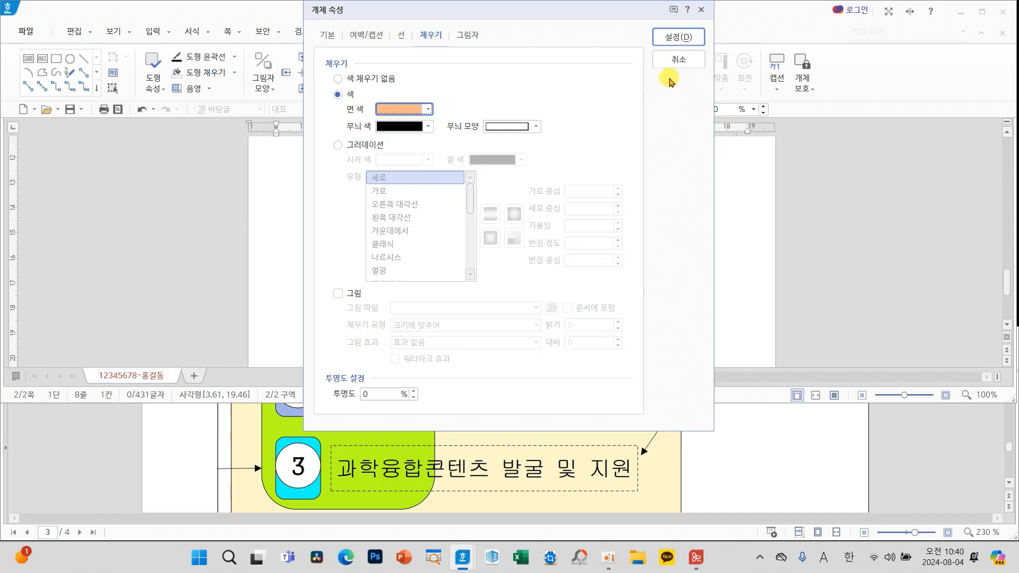
left_click(675, 38)
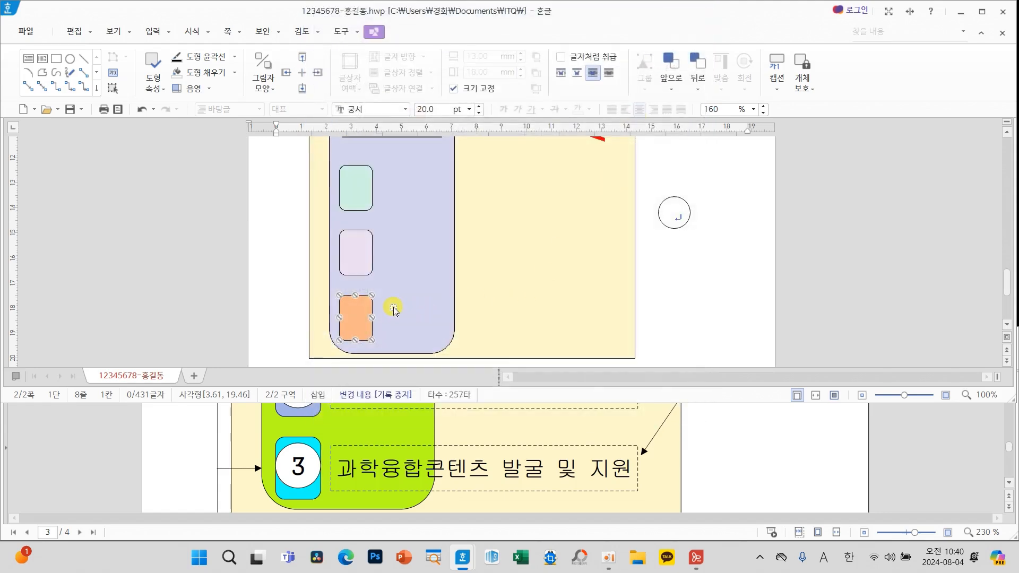
Move the white circle from the margin onto the centre of the uppermost rounded rectangle
scroll(393, 308, "up", 2)
scroll(393, 309, "down", 2)
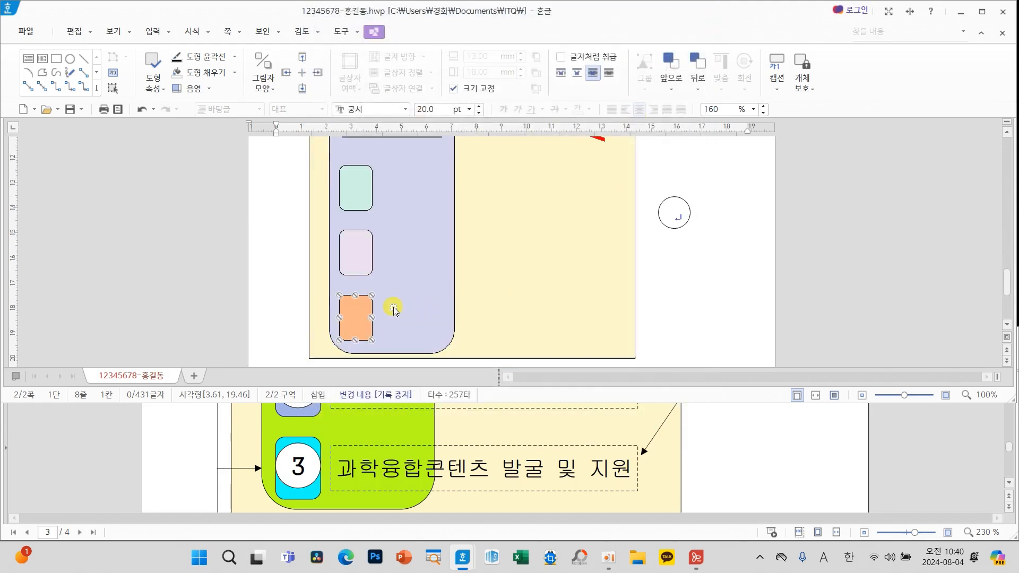
left_click(689, 291)
scroll(695, 291, "down", 3)
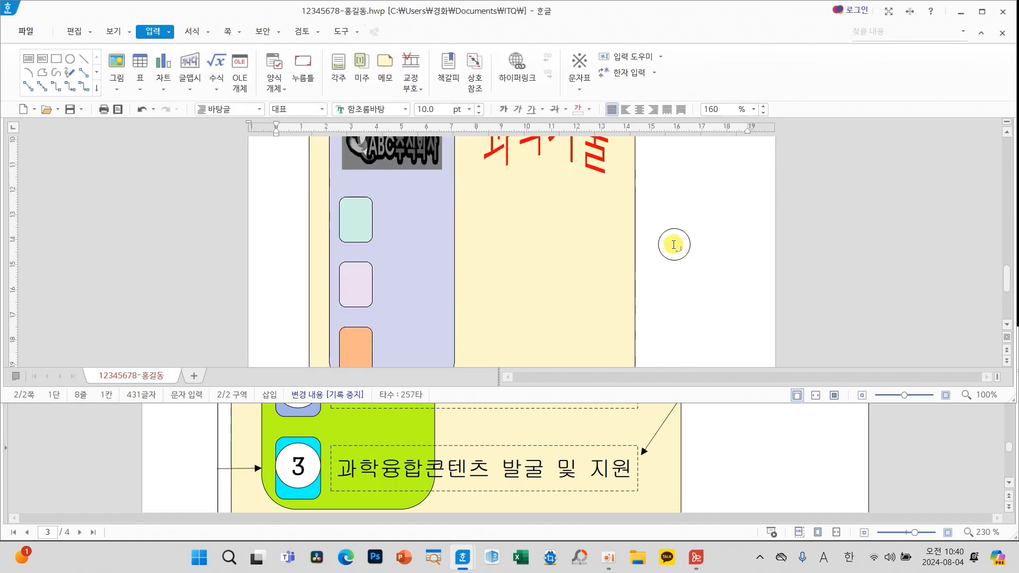
left_click(669, 262)
left_click_drag(669, 262, 352, 234)
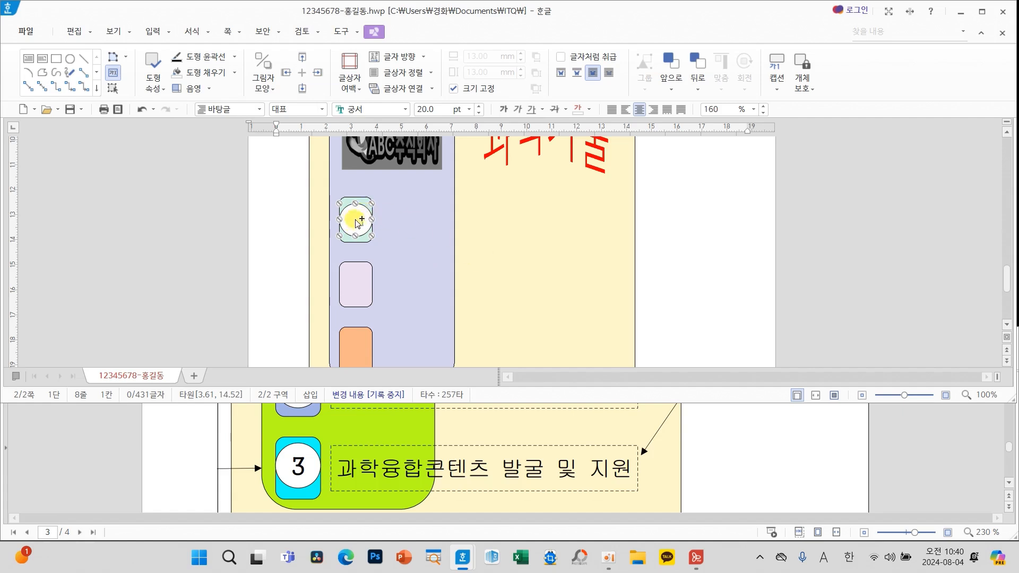
Duplicate the white circle downward onto the centres of the middle and lowest rounded rectangles
left_click_drag(355, 220, 359, 350)
scroll(699, 311, "down", 1)
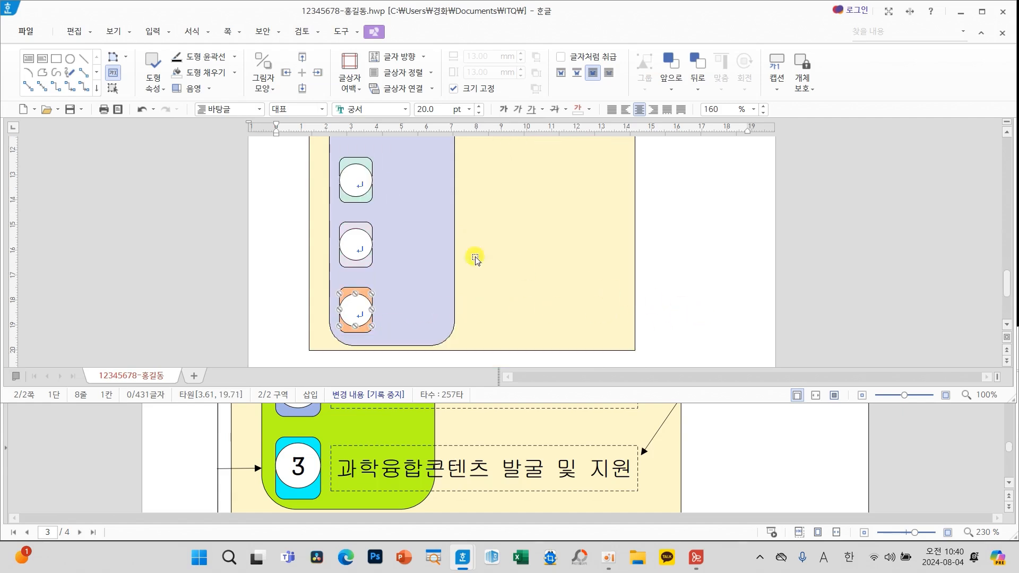
left_click(707, 290)
Number the three white circles 1, 2 and 3 from the uppermost to the lowest
scroll(707, 290, "up", 5)
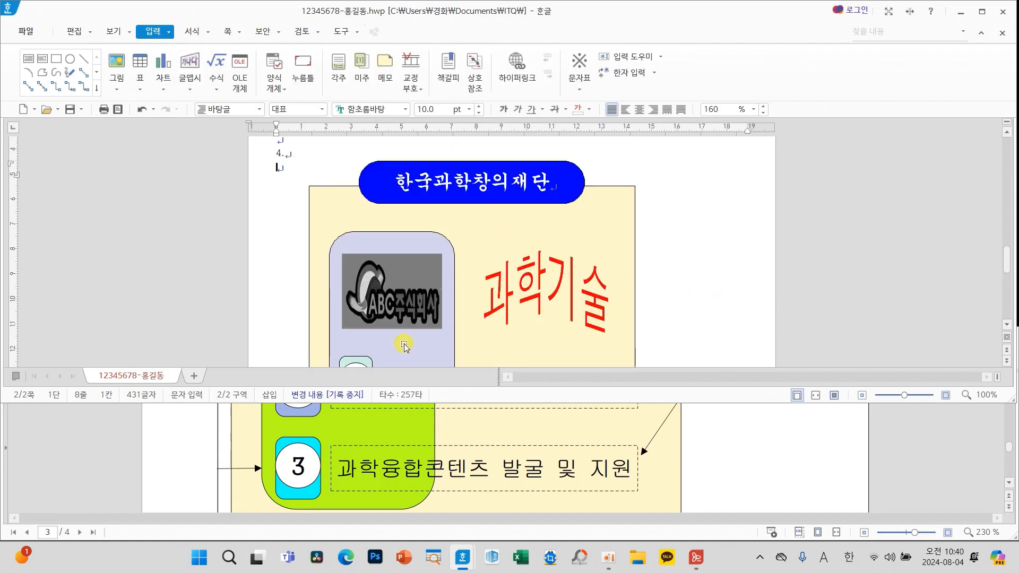
scroll(425, 296, "down", 2)
left_click(353, 296)
type("1")
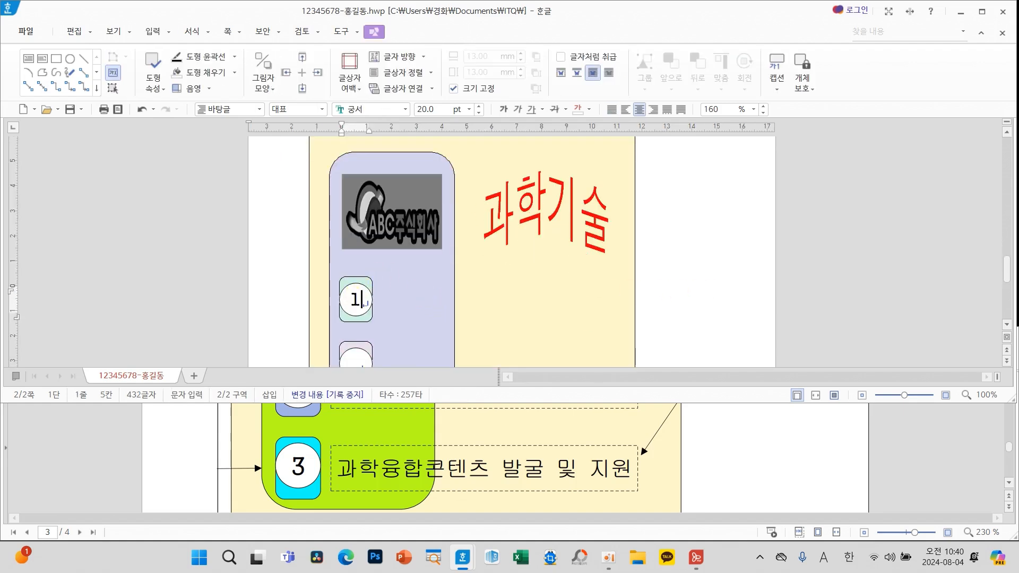
key("Down")
type("2")
key("Down")
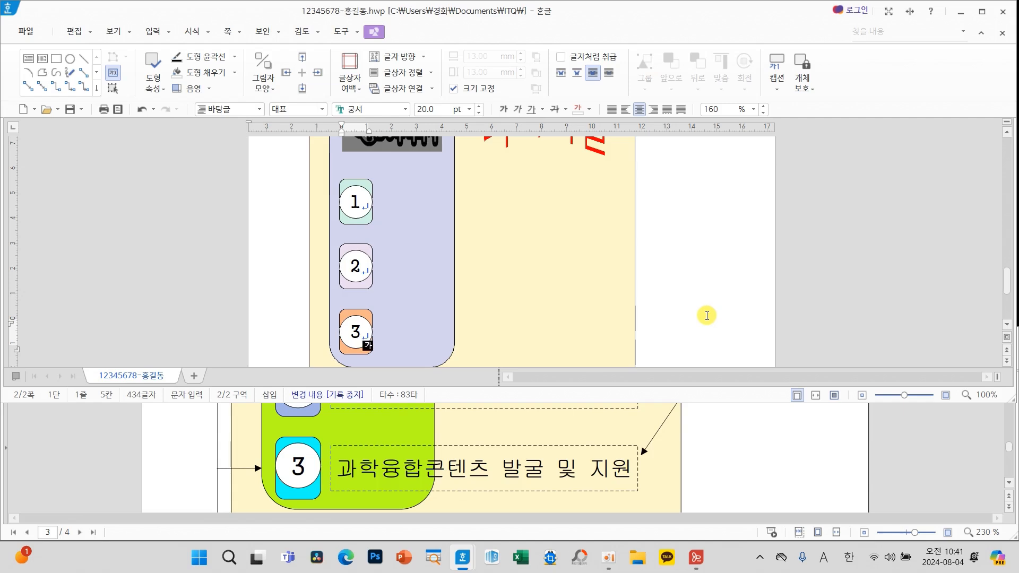
left_click(364, 287)
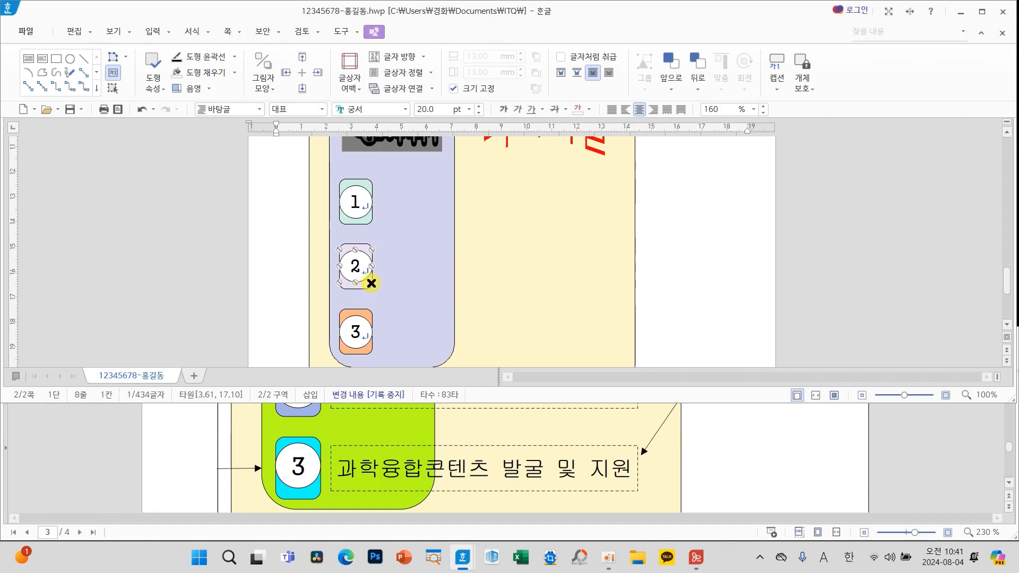
left_click(364, 287)
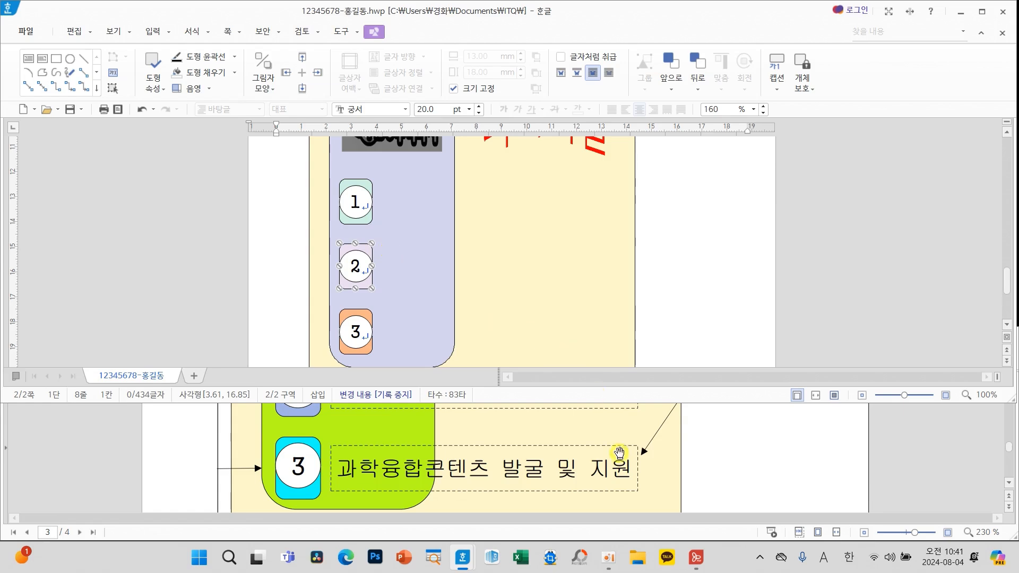
Draw a horizontal text box about 90 × 14 mm beside number 1 and widen it to about 93 mm
scroll(735, 491, "up", 1)
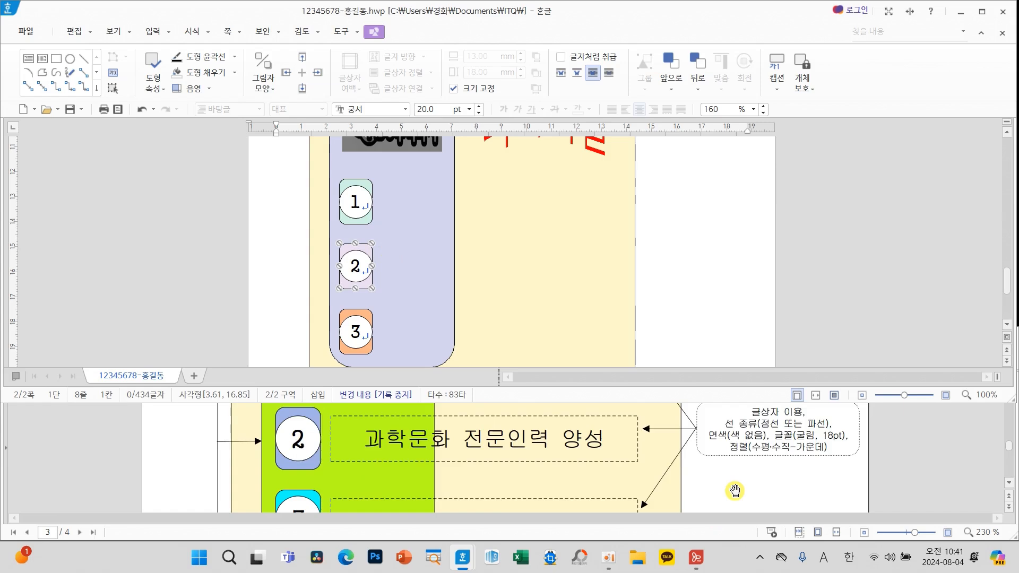
scroll(735, 490, "up", 1)
scroll(734, 491, "down", 1)
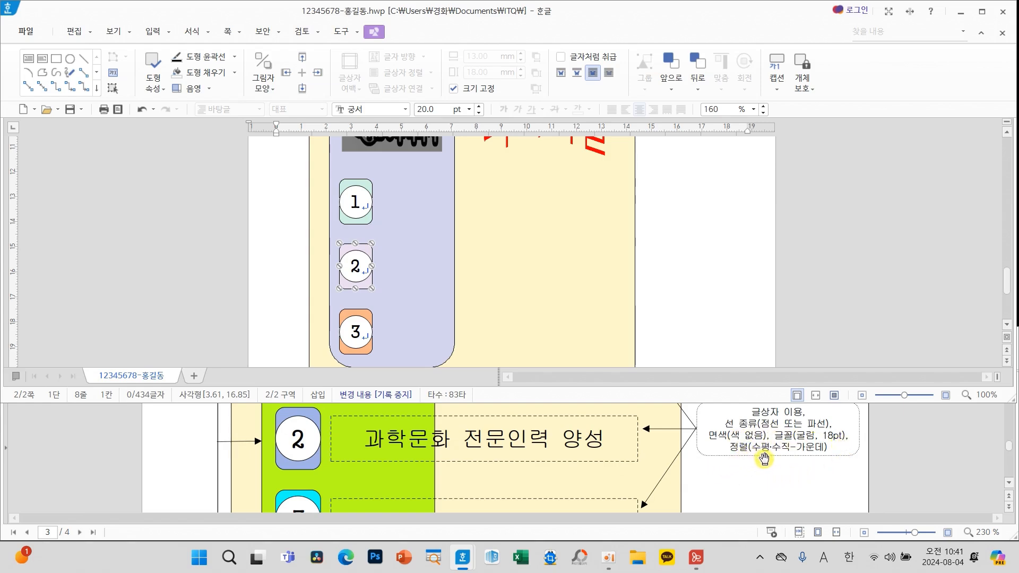
left_click(28, 60)
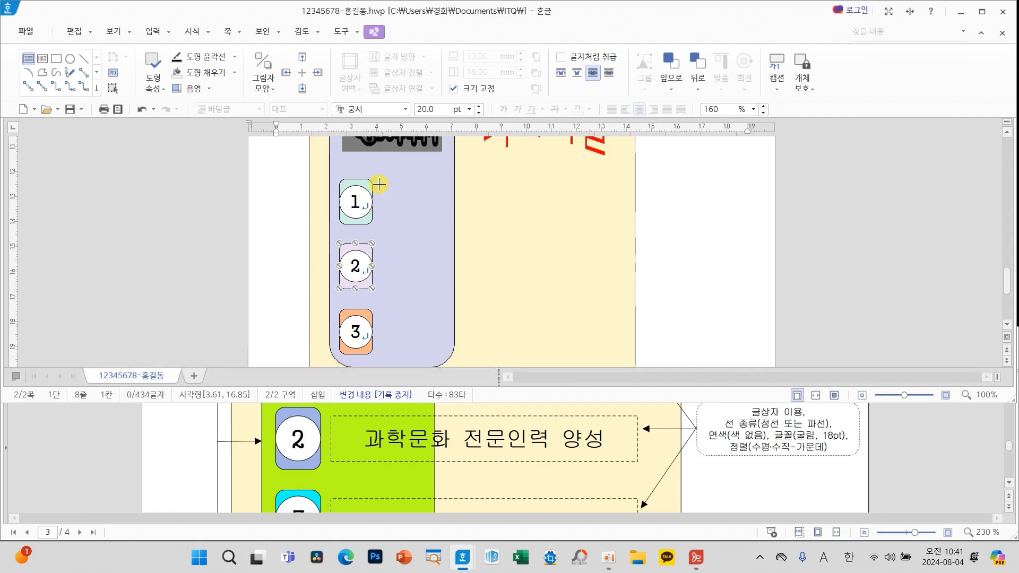
left_click_drag(379, 183, 601, 217)
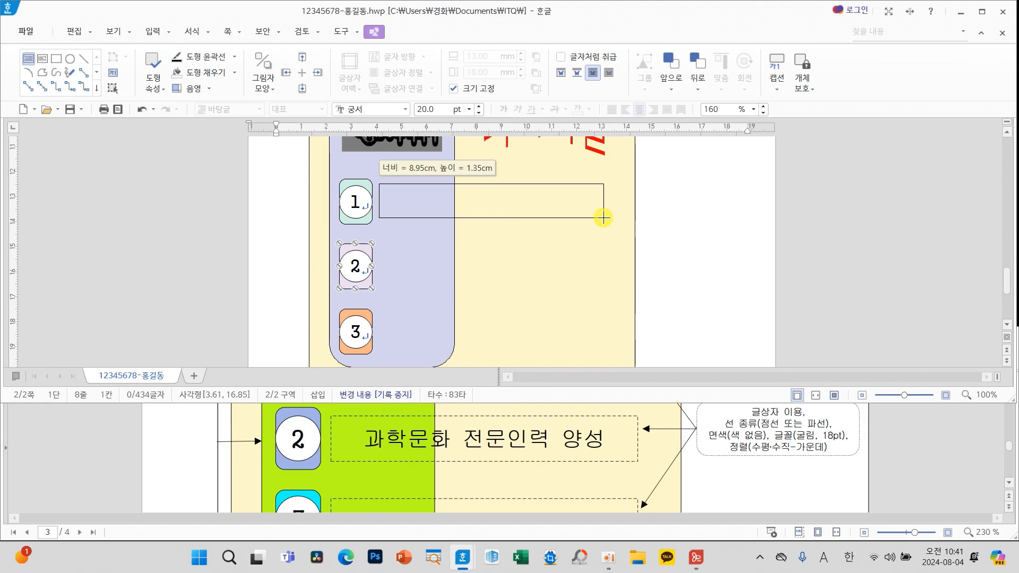
left_click_drag(604, 218, 604, 217)
scroll(657, 484, "up", 5)
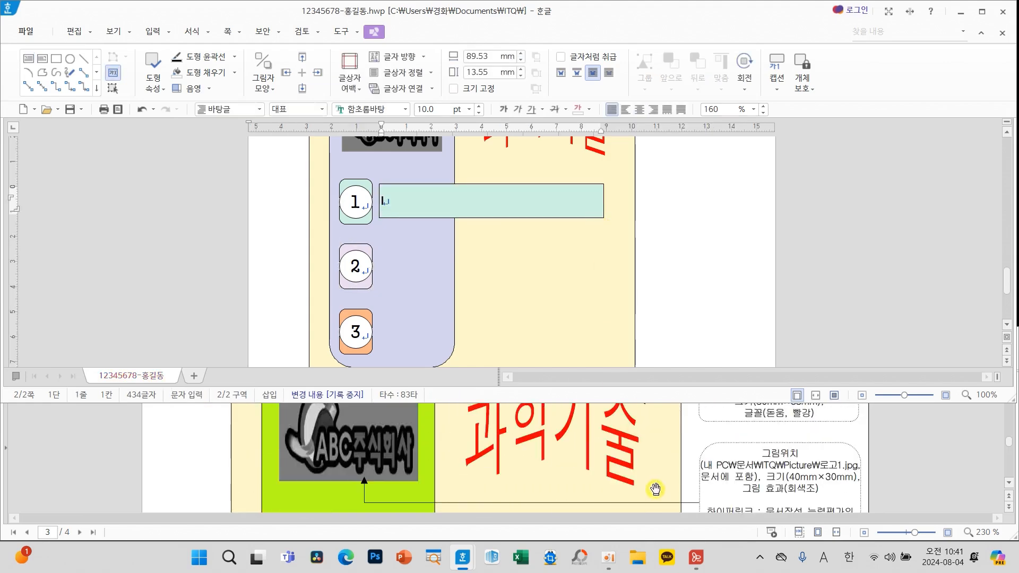
scroll(657, 483, "down", 3)
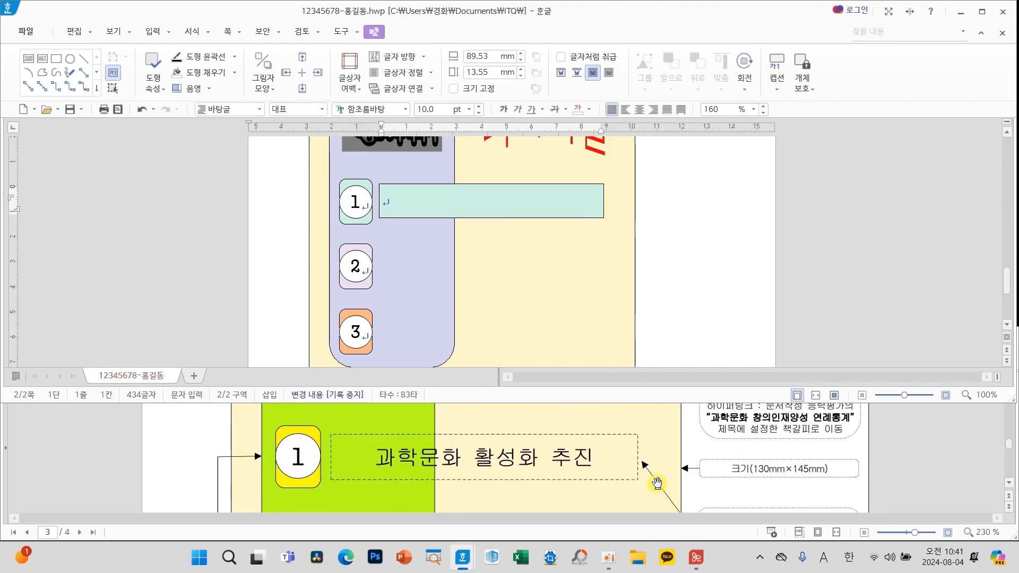
left_click(604, 216)
left_click_drag(605, 203, 613, 204)
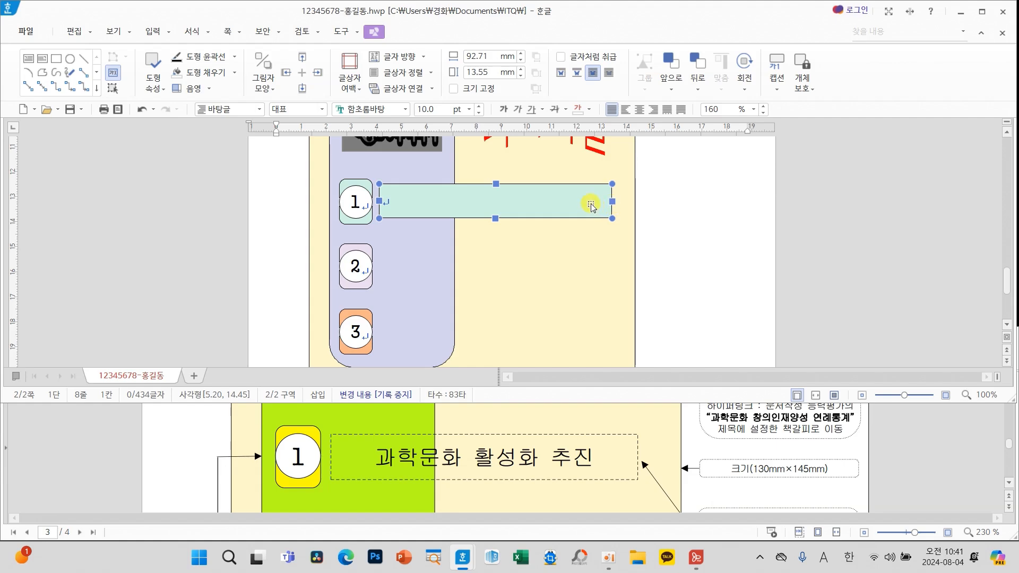
Give the text box beside number 1 a dashed outline and no fill colour
double_click(586, 206)
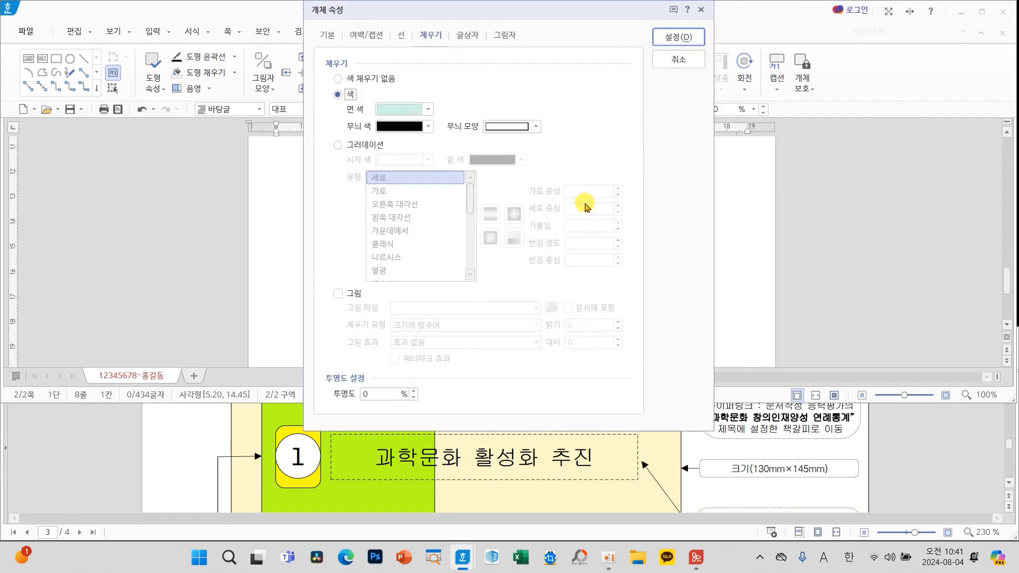
left_click(327, 37)
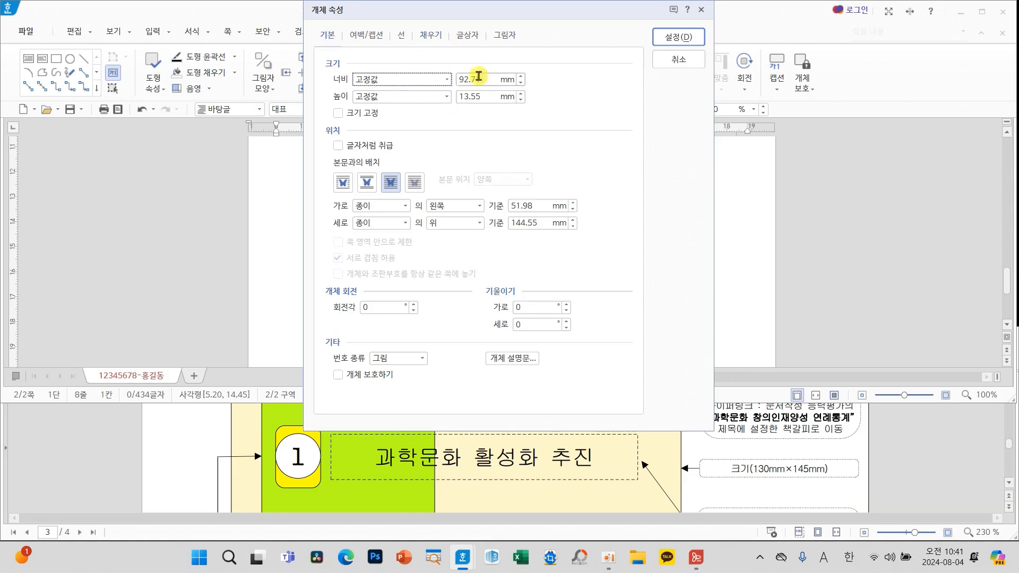
left_click(401, 37)
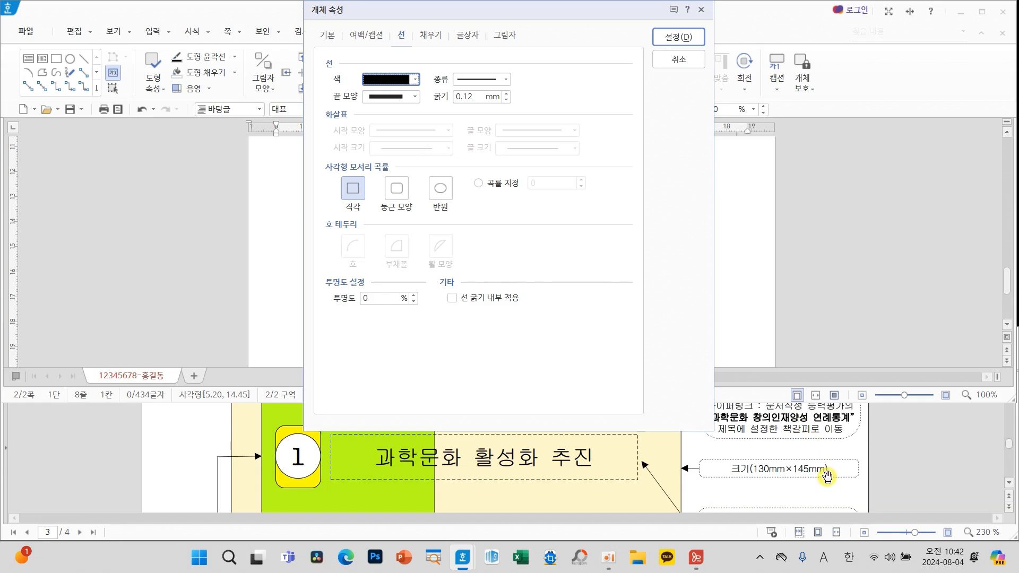
scroll(825, 474, "down", 2)
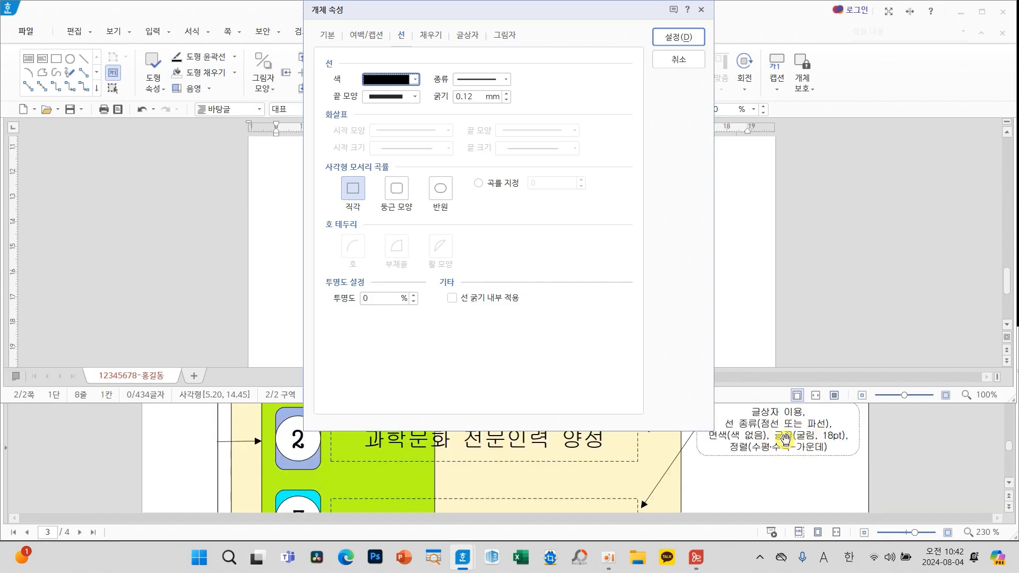
left_click(484, 80)
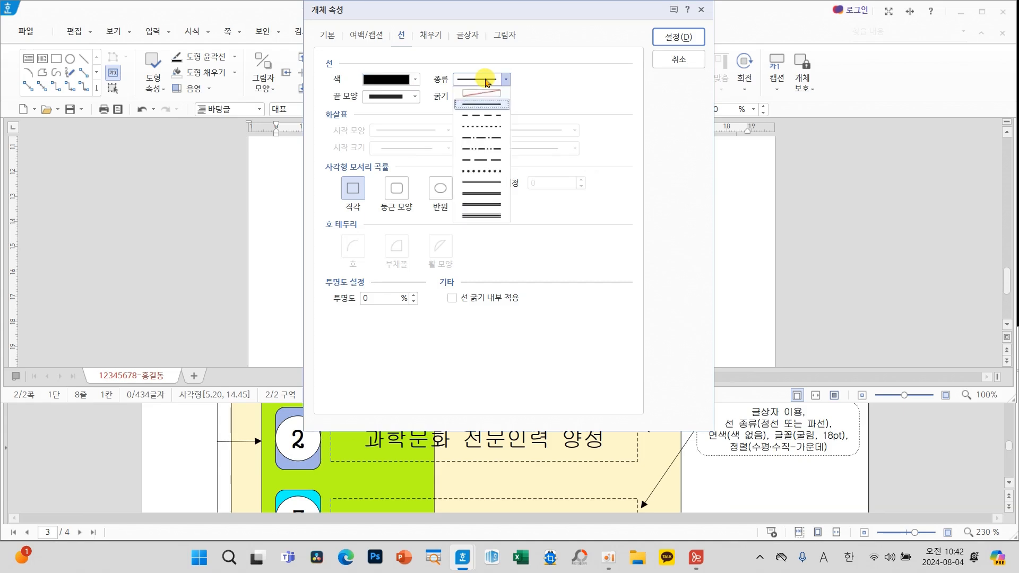
left_click(500, 116)
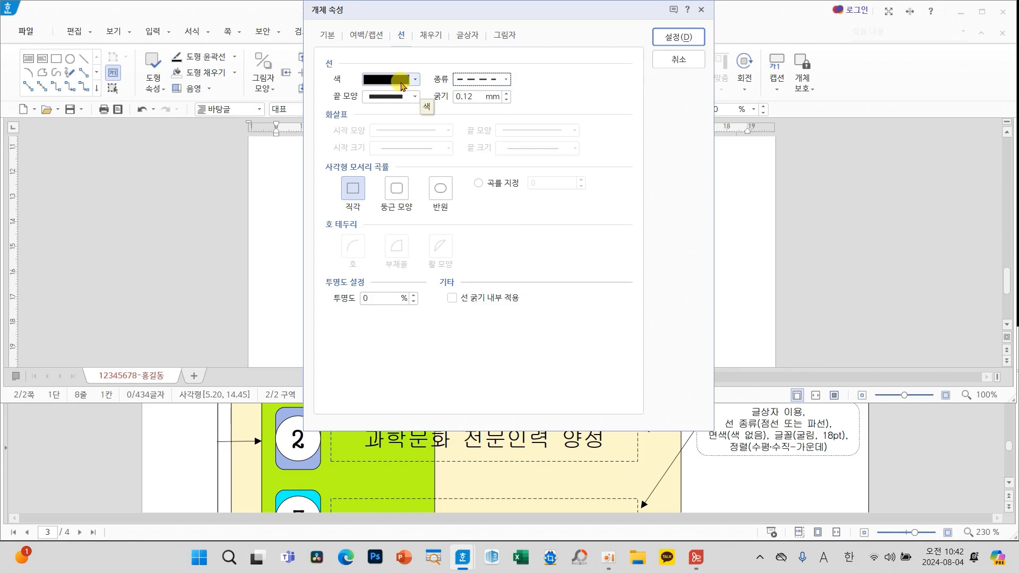
left_click(430, 35)
left_click(386, 78)
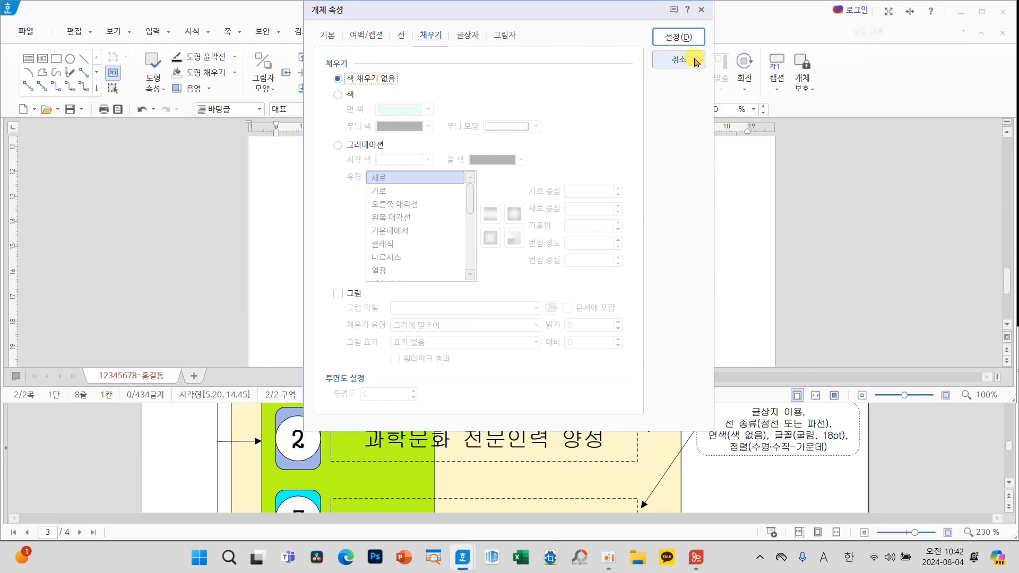
left_click(679, 38)
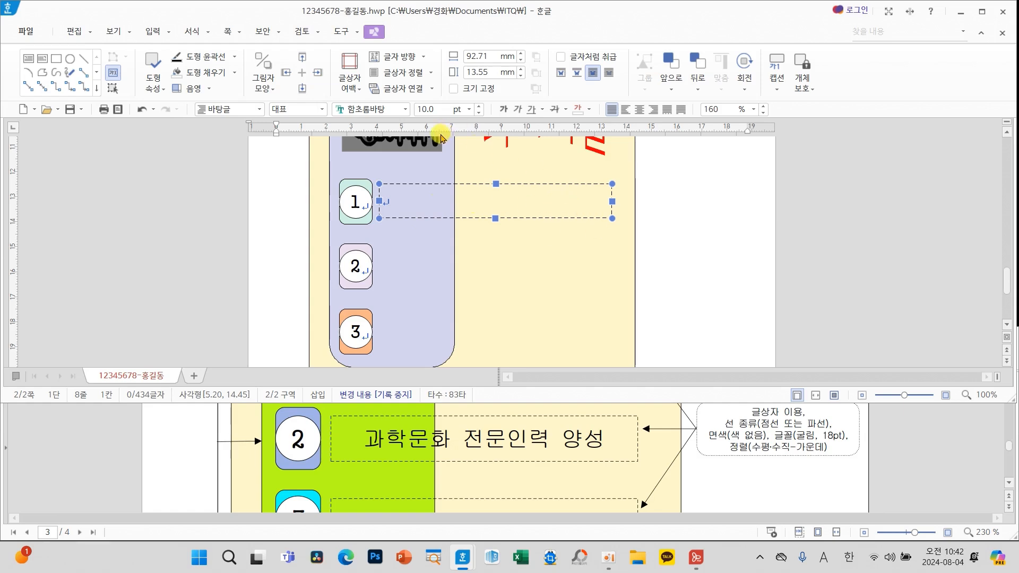
Set the text box's font to 굴림 at 18 pt with centred alignment
left_click(407, 110)
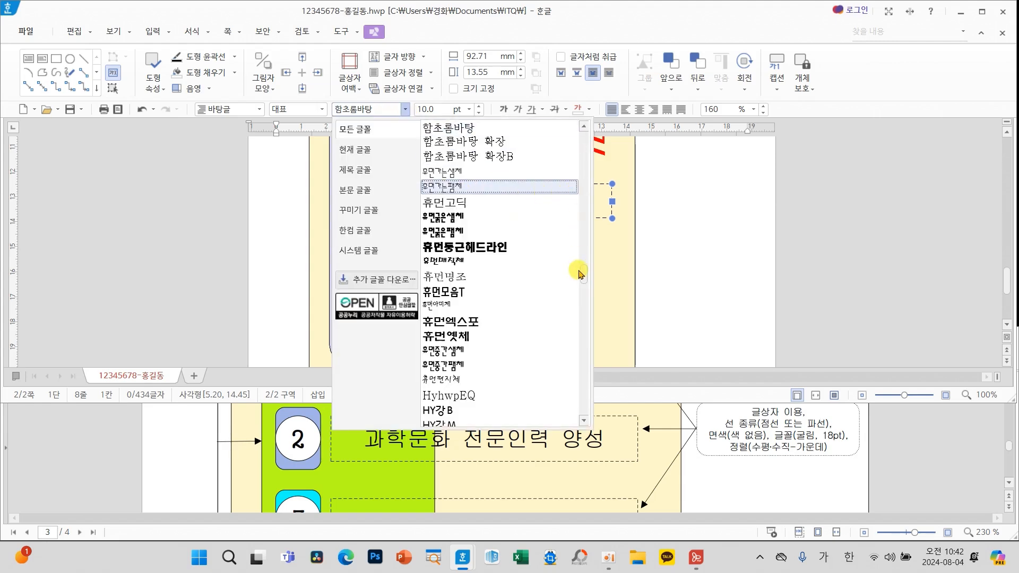
scroll(587, 280, "up", 10)
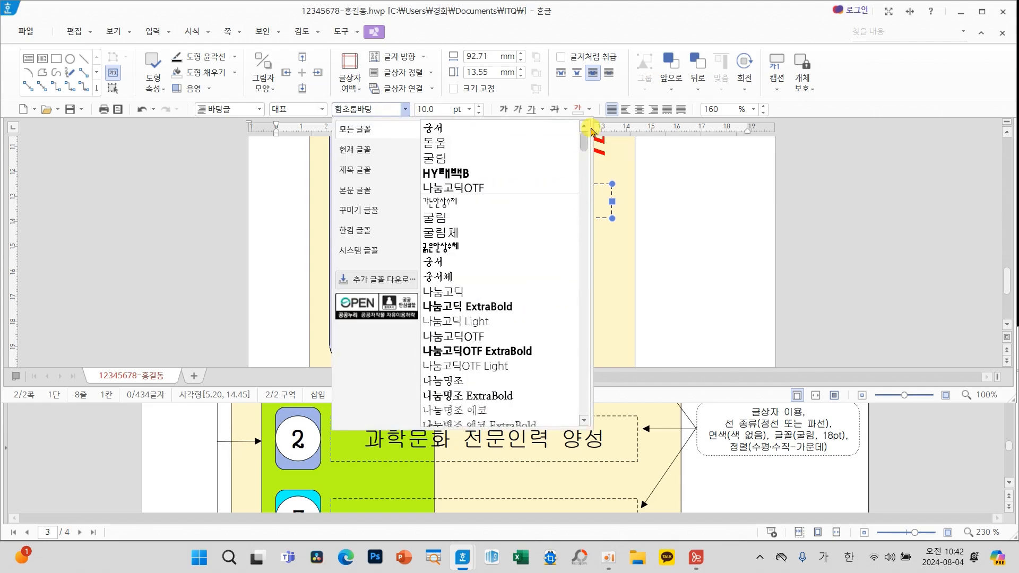
left_click(469, 157)
left_click(469, 109)
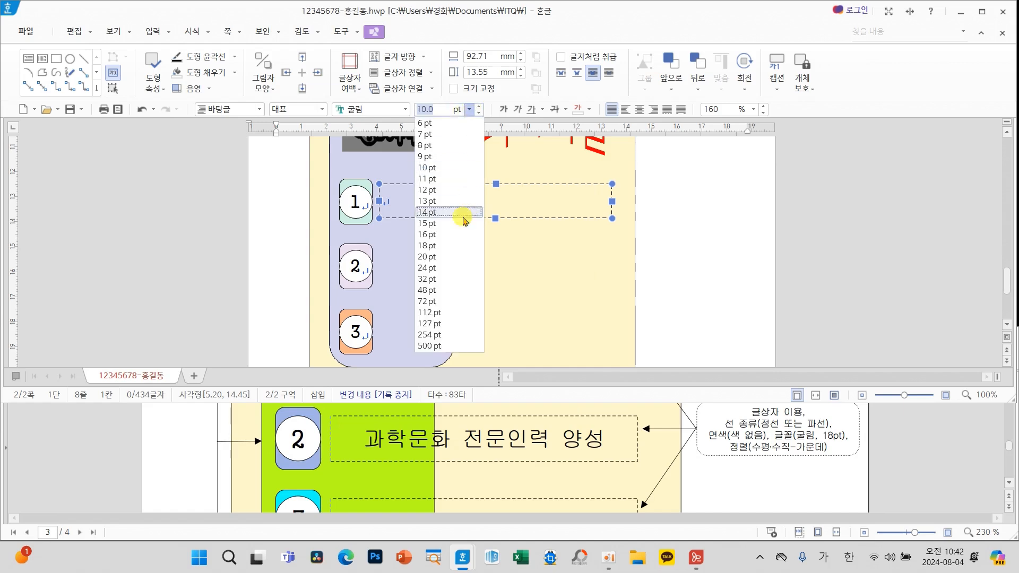
left_click(444, 246)
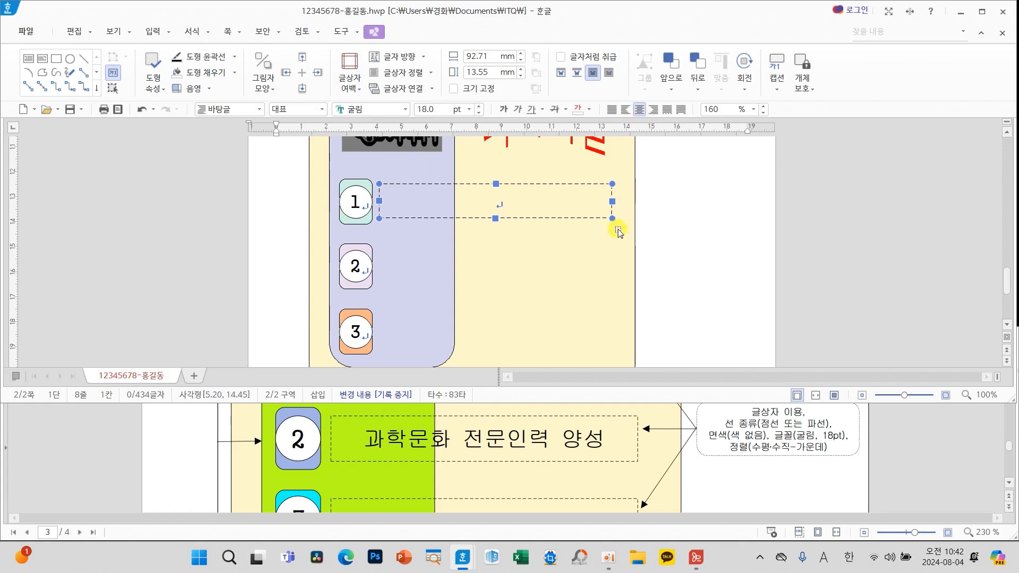
Duplicate the dashed text box twice straight downward, beside numbers 2 and 3
left_click_drag(552, 204, 557, 332)
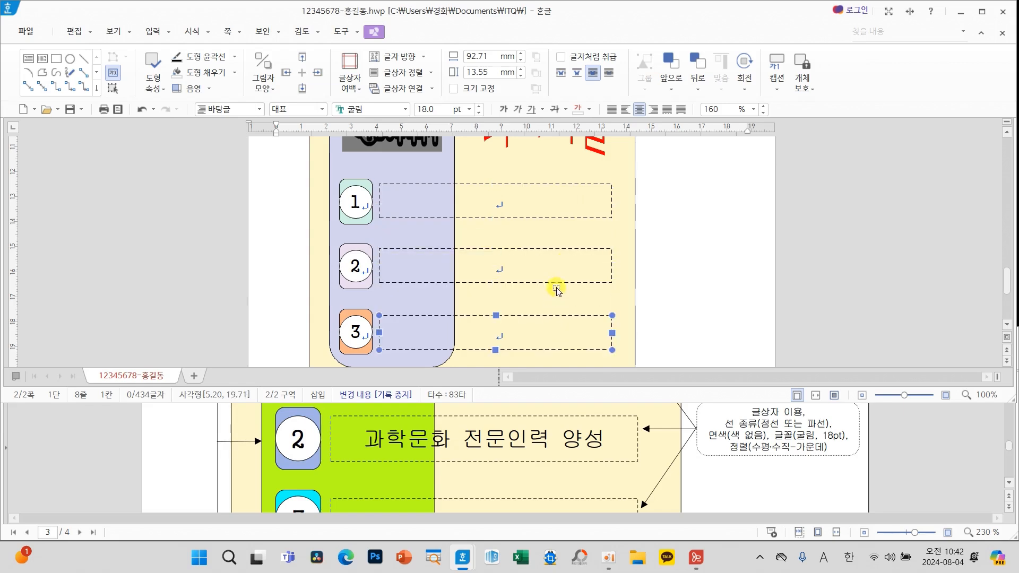
Enter the sample's text "과학문화 활성화 추진" in the text box beside number 1
scroll(552, 453, "up", 1)
scroll(552, 453, "up", 1)
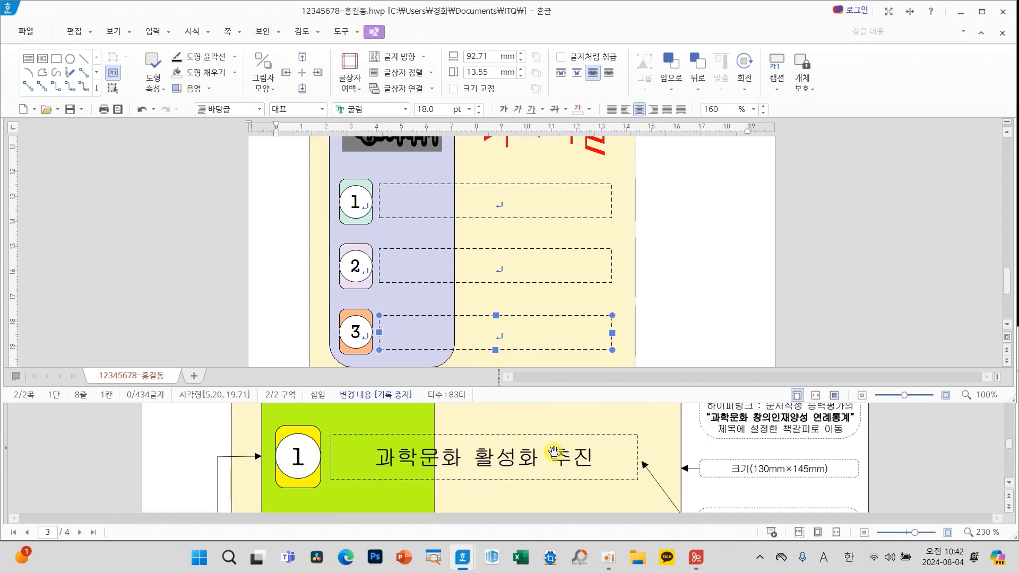
left_click(497, 201)
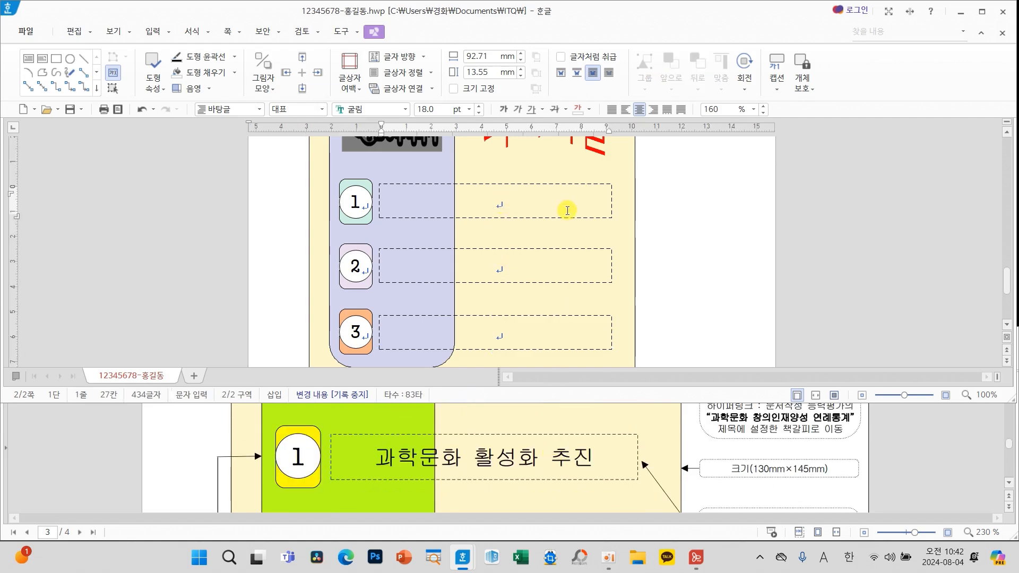
type("과학문호")
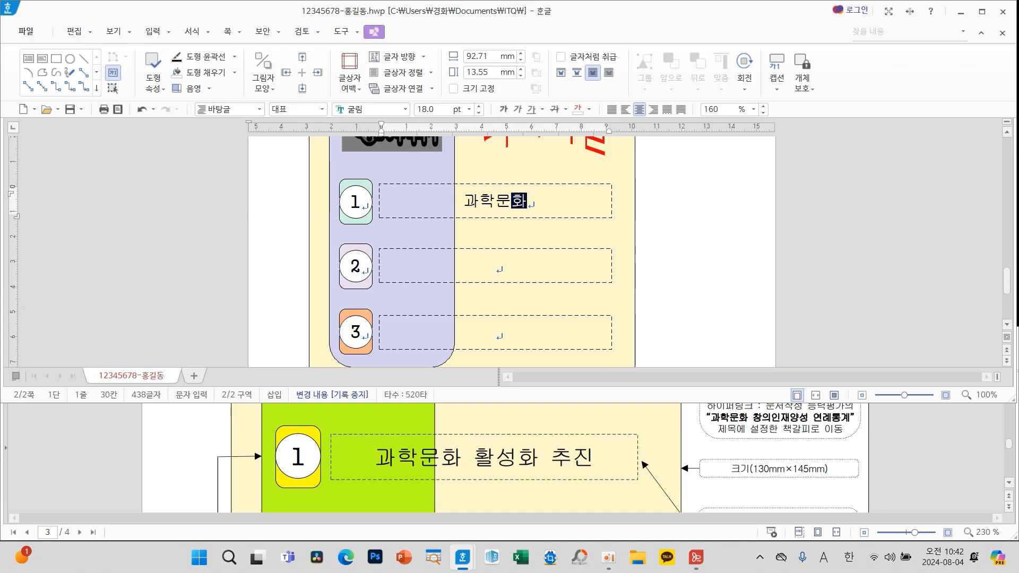
type(" 활성화 추진")
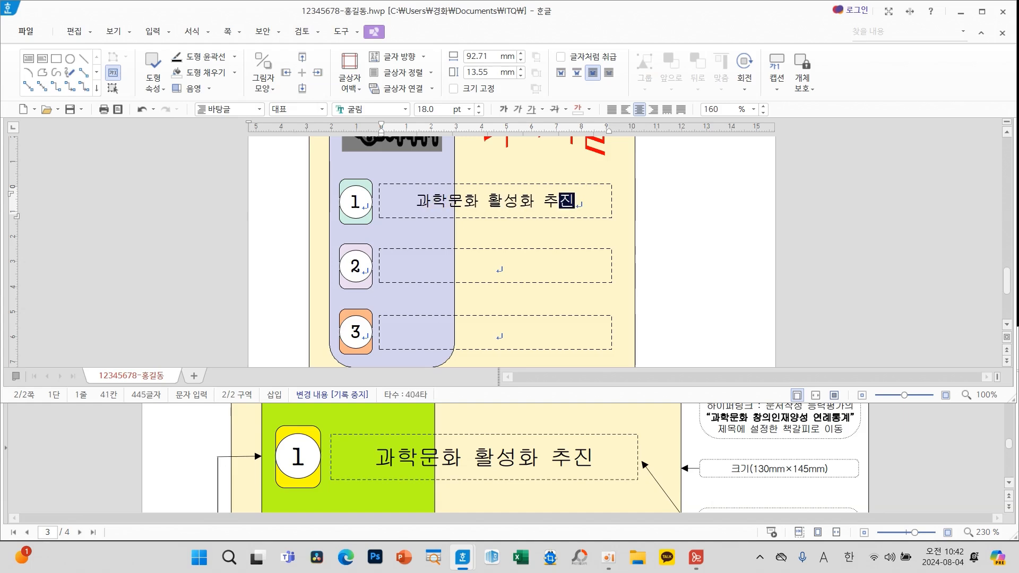
Enter "과학문화 전문인력 양성" in the text box beside number 2
left_click(498, 266)
type("과학")
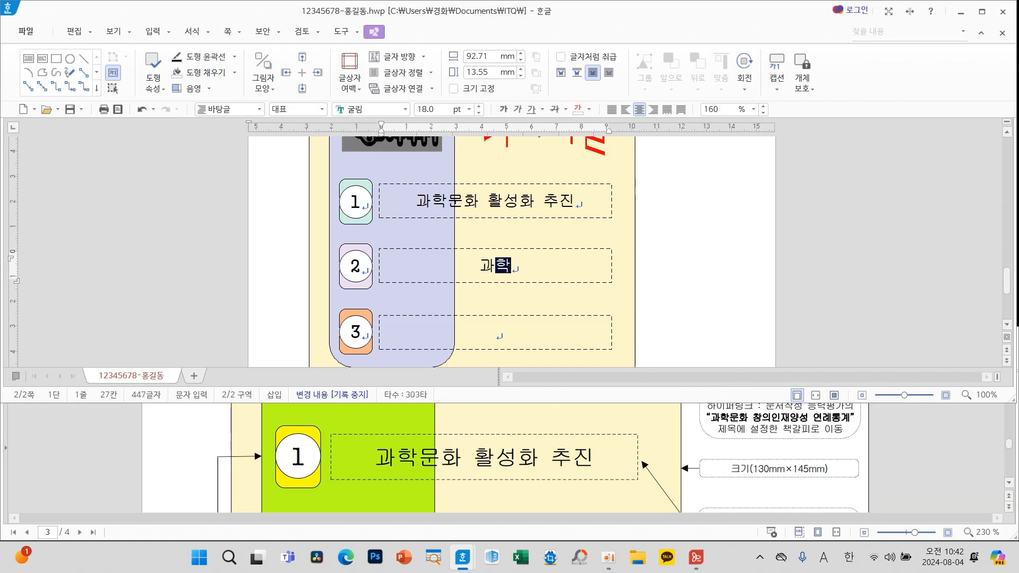
type("묺화 전문")
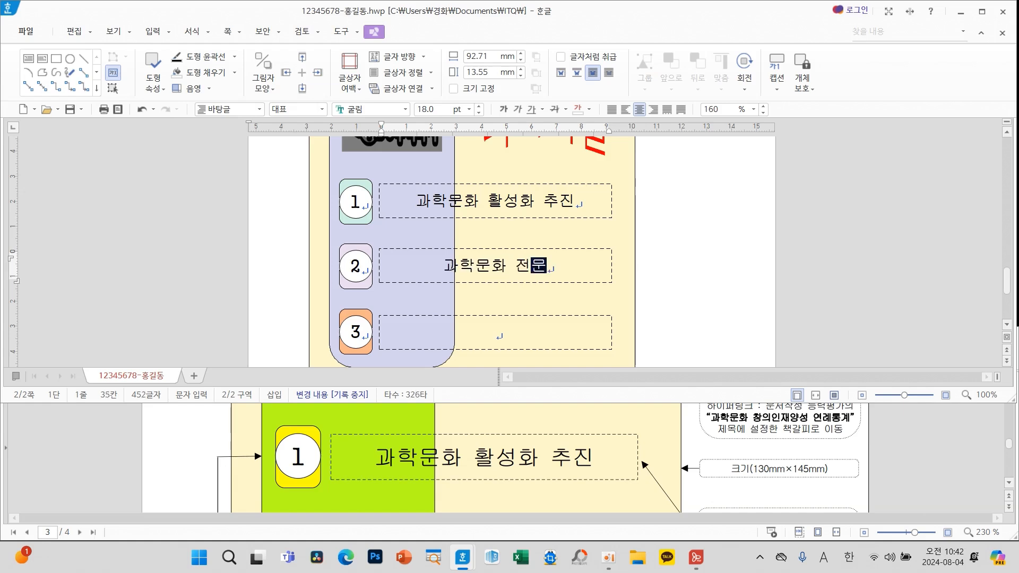
type("인ㄹ력 양ㅅ")
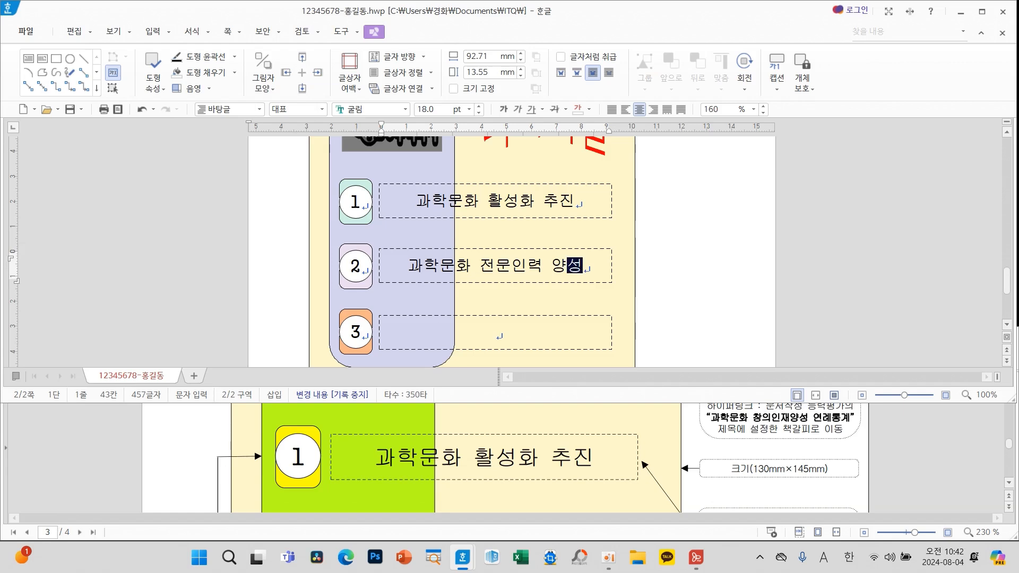
Enter "과학융합콘텐츠 발굴 및 지원" in the text box beside number 3
left_click(496, 333)
type("과학융하")
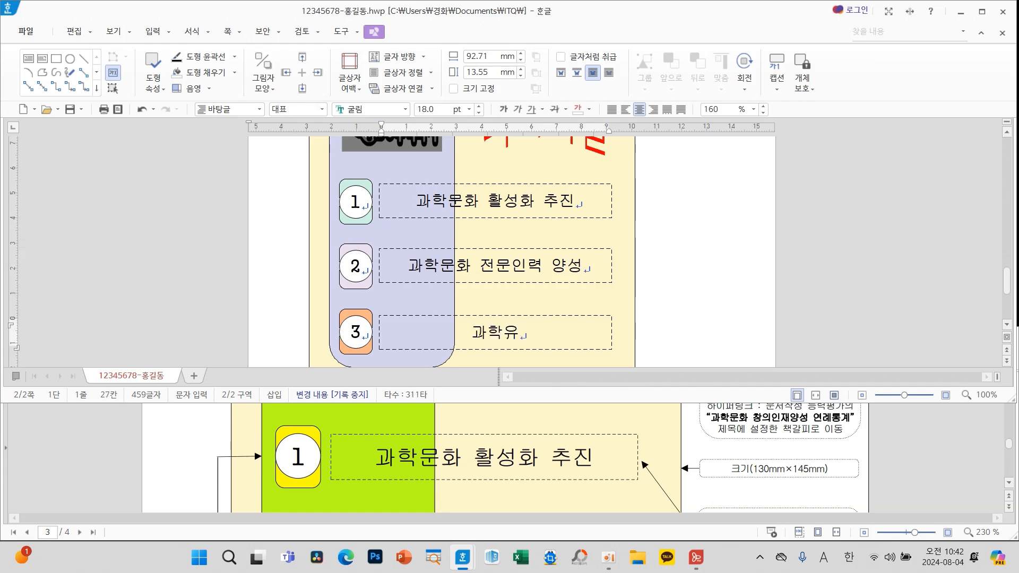
type("콘텐")
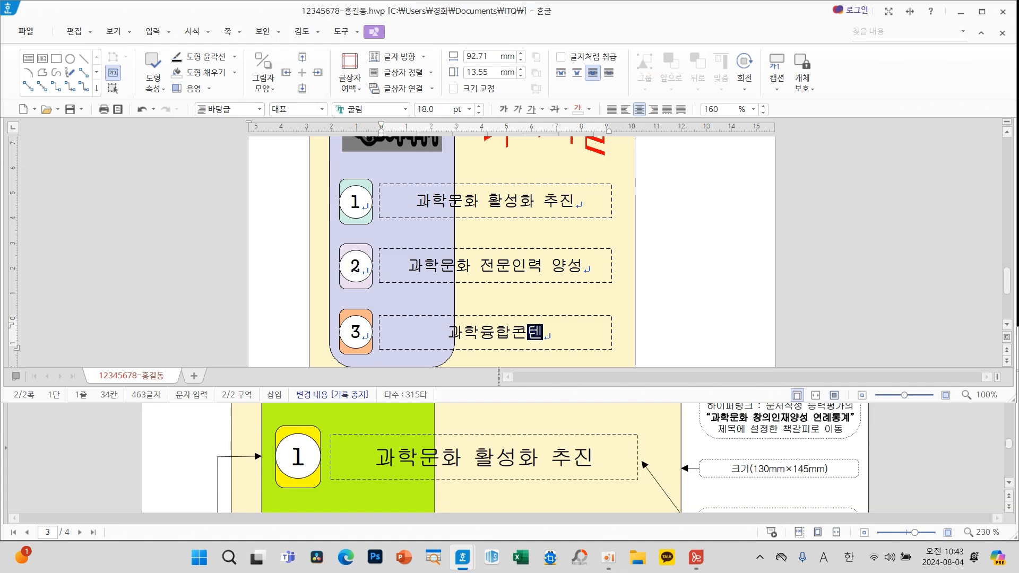
type("츠 바ㄹ국")
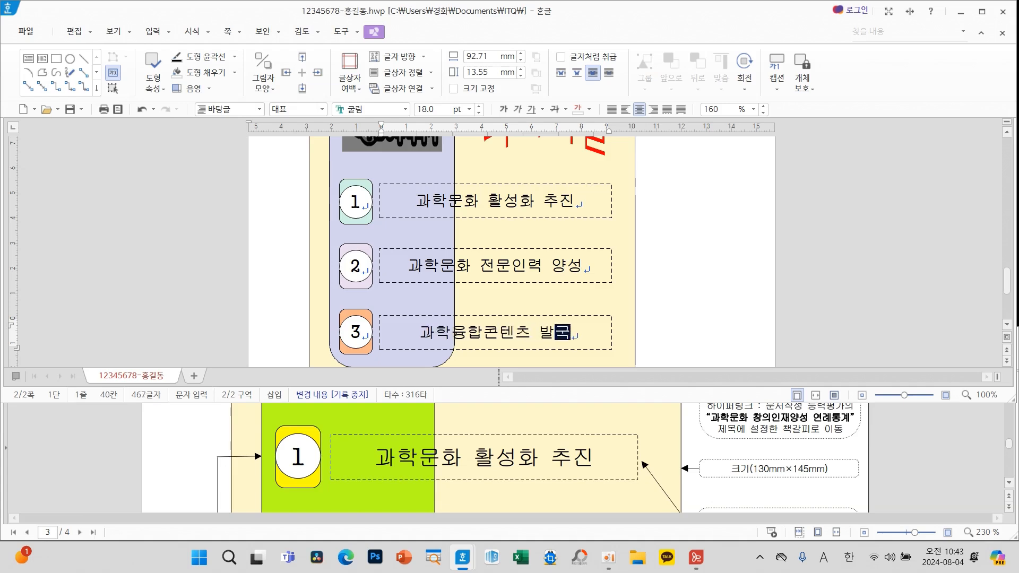
key("BackSpace")
type("ㄹ 및")
type(" 지원")
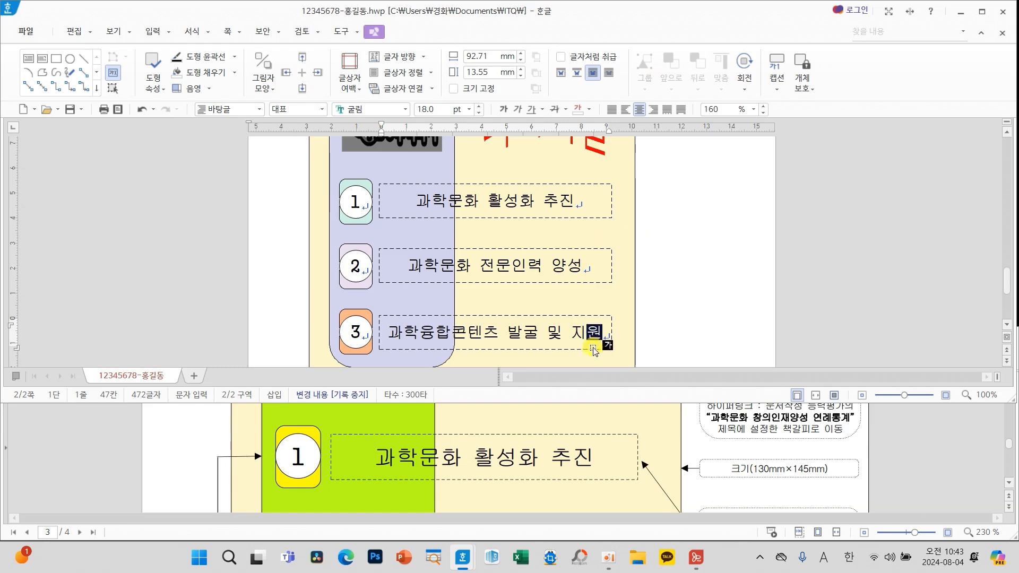
Widen all three dashed text boxes together to about 94 mm by extending their right edges
left_click(608, 336)
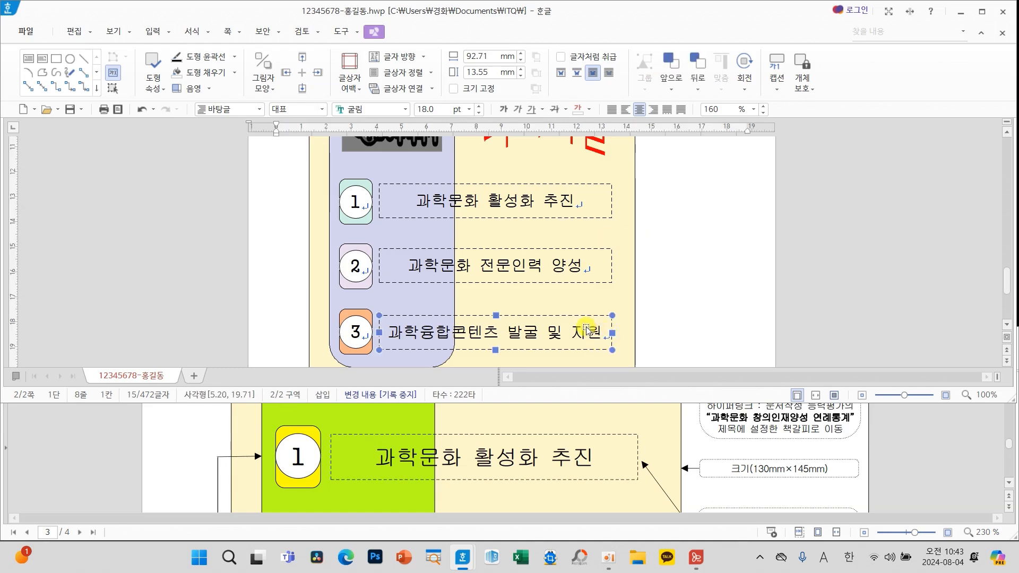
left_click(573, 274, "shift")
left_click(576, 210, "shift")
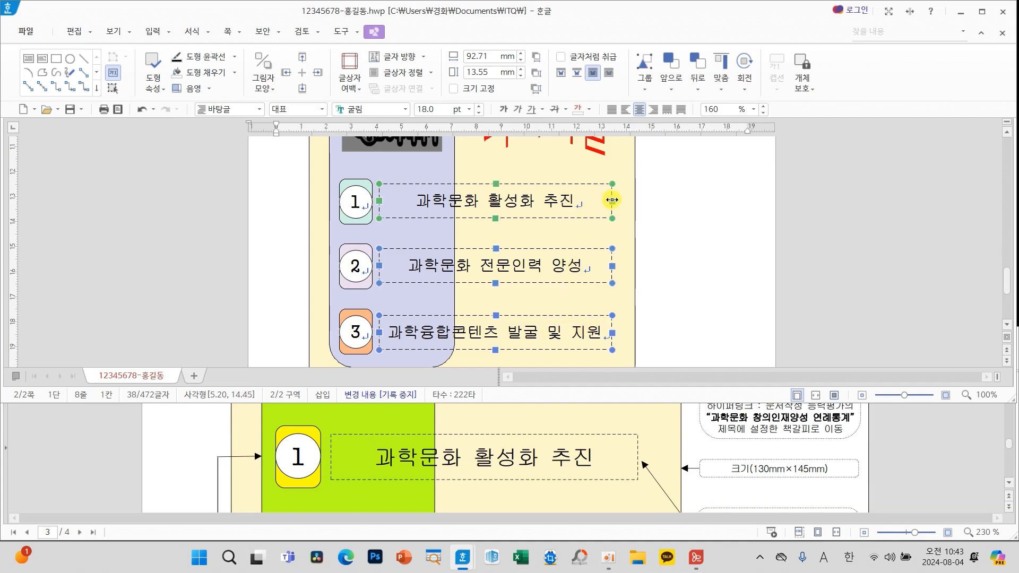
left_click_drag(612, 200, 615, 200)
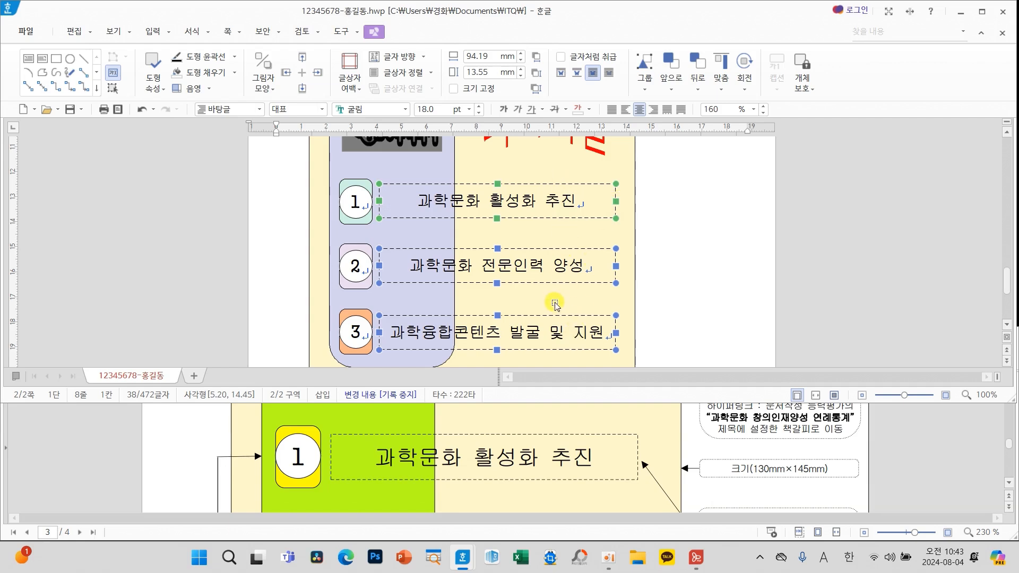
left_click(676, 279)
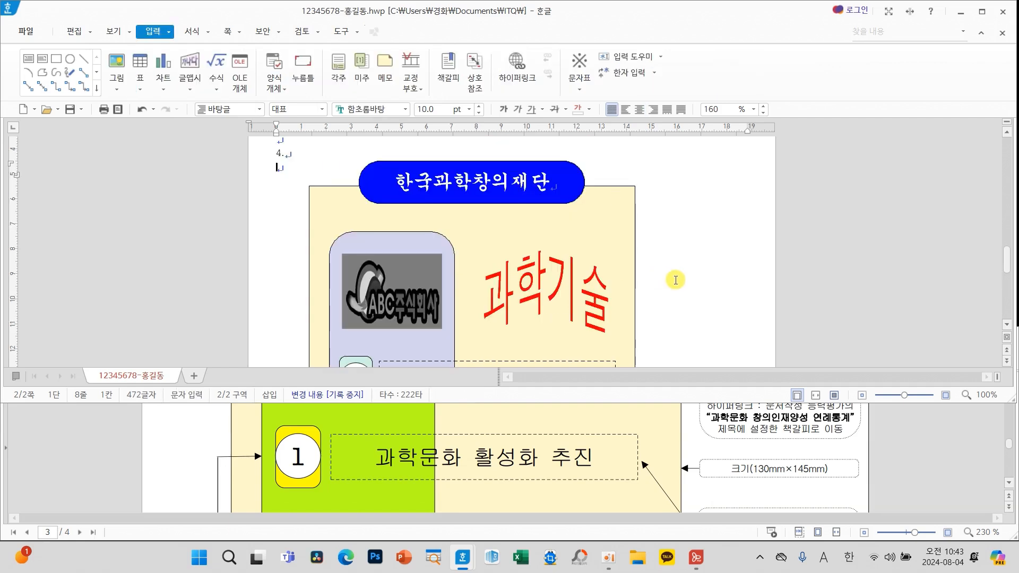
Check the finished question 4 drawing against the sample and save the document
scroll(675, 280, "down", 5)
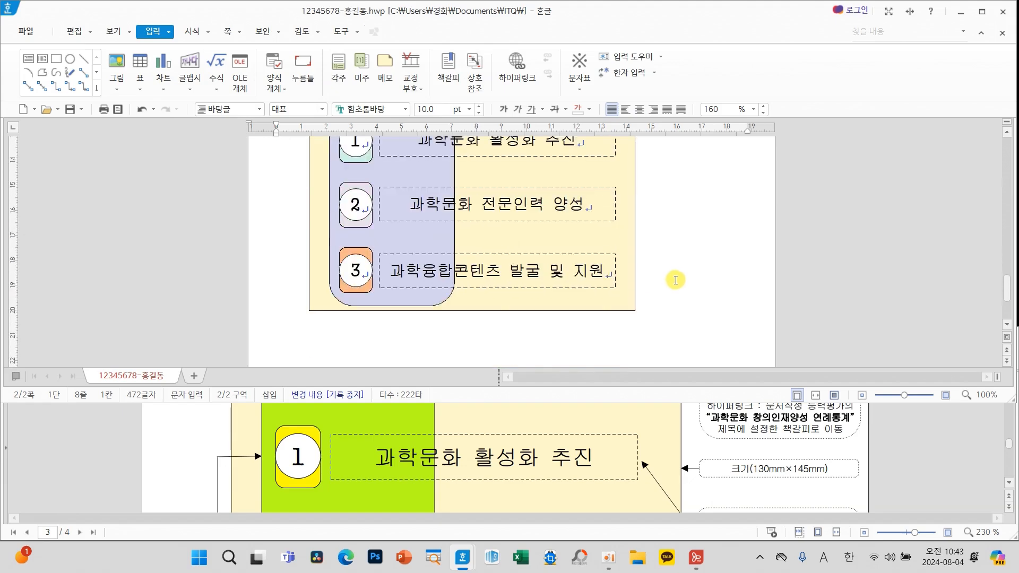
scroll(676, 280, "up", 5)
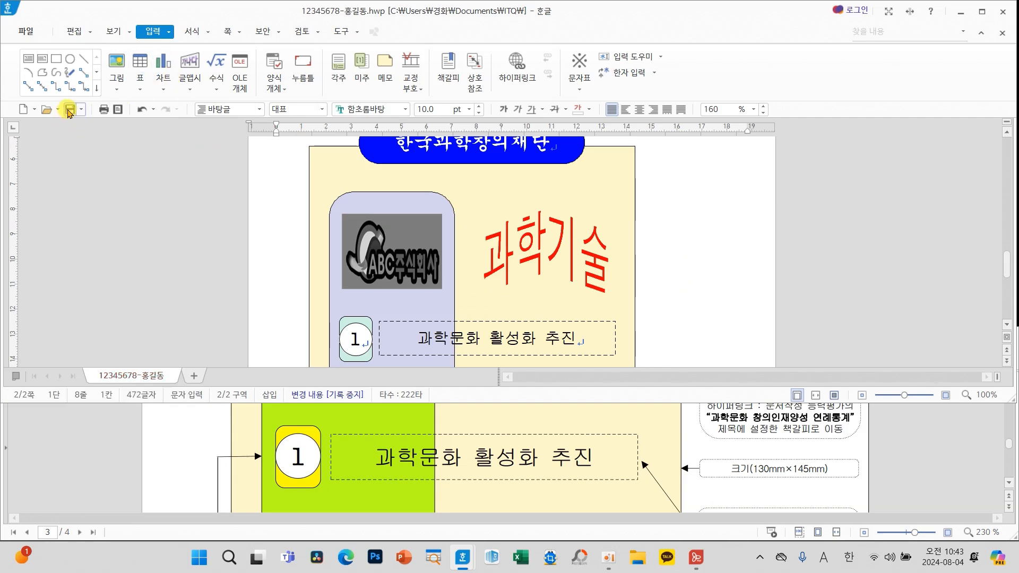
scroll(747, 443, "up", 1)
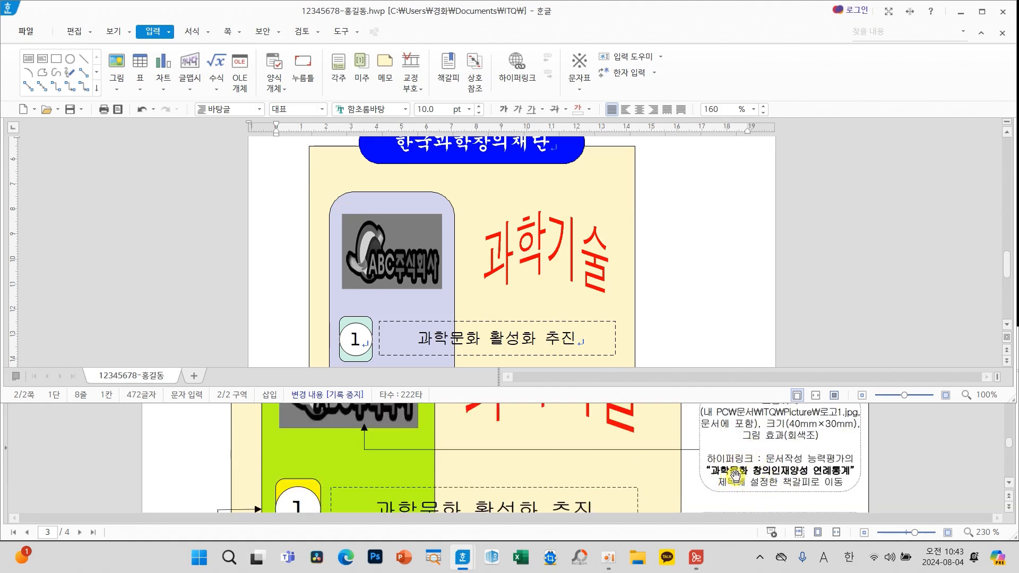
scroll(707, 327, "down", 3)
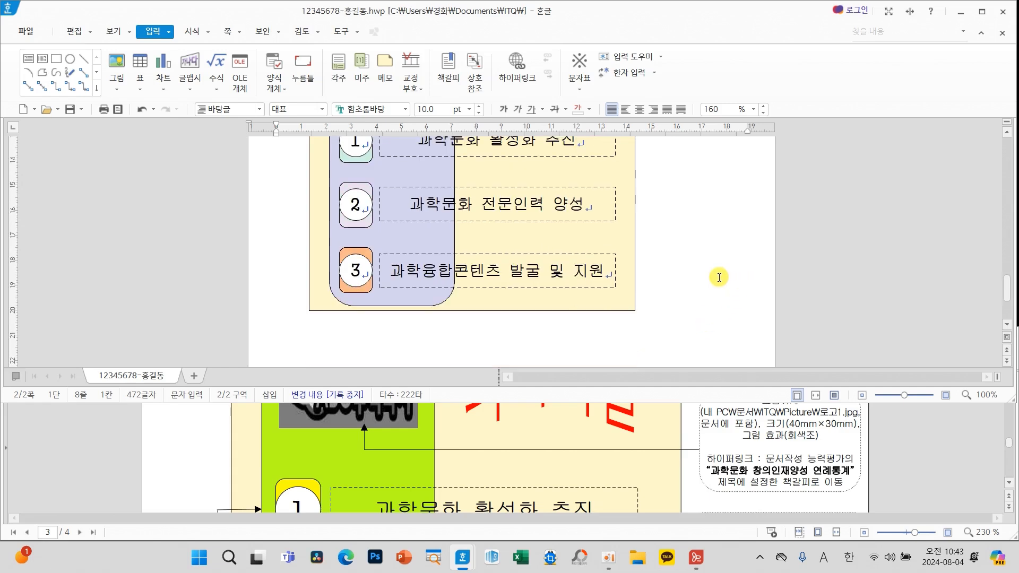
scroll(719, 277, "up", 4)
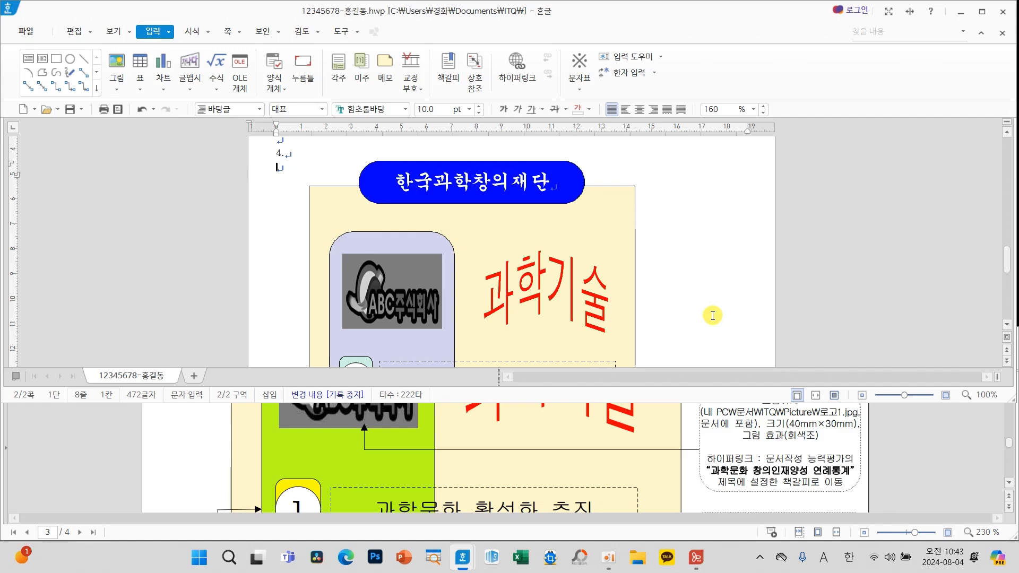
Insert a section break after question 4 to start page 3 and set the document zoom to 폭 맞춤
key("alt+shift+Return")
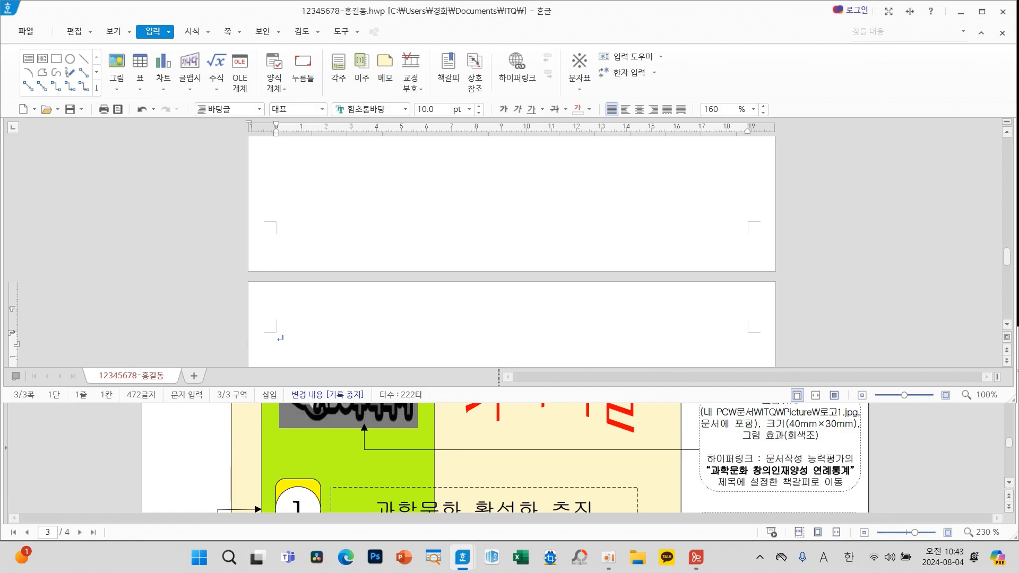
left_click(985, 400)
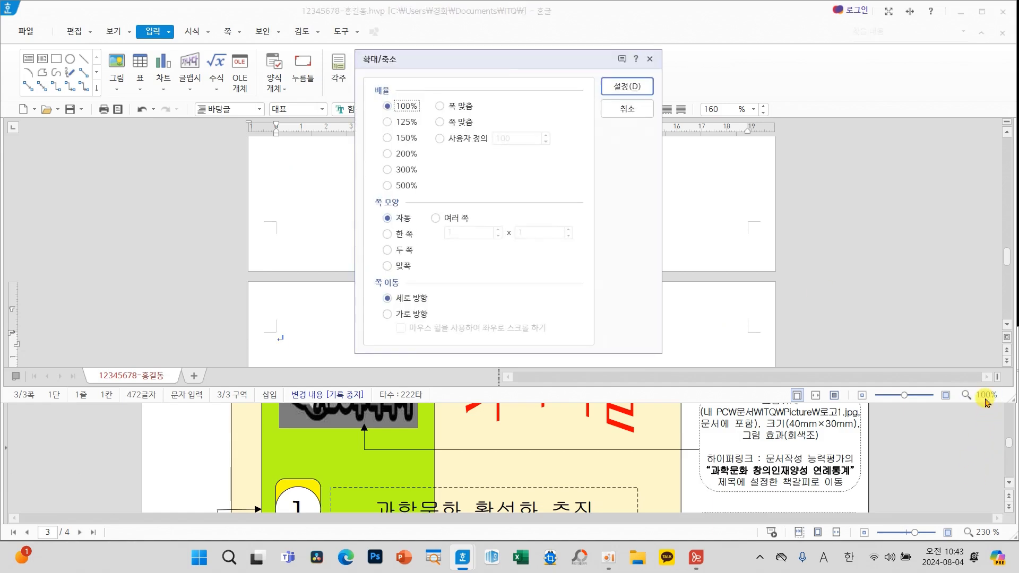
left_click(455, 107)
left_click(634, 85)
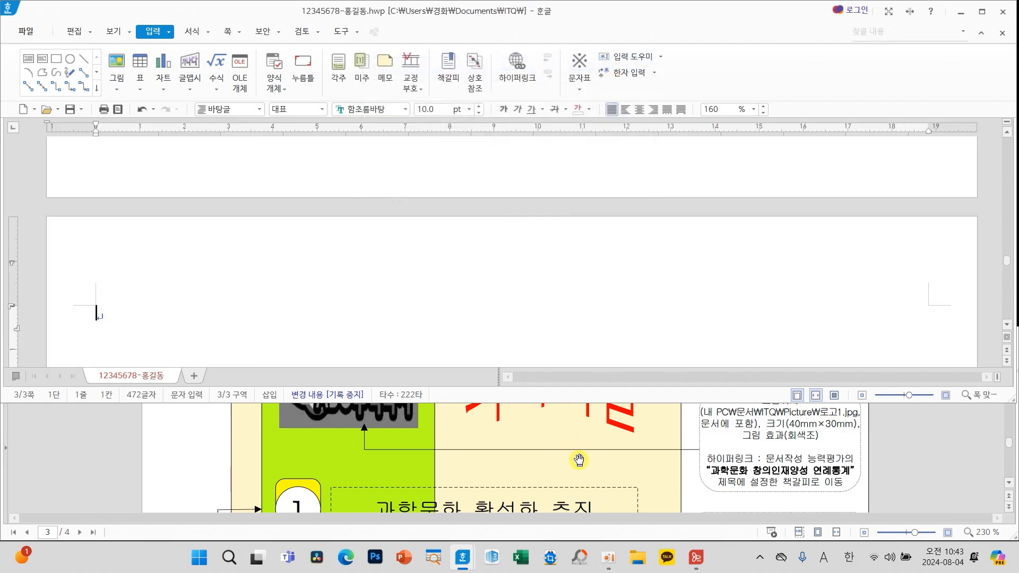
scroll(530, 326, "down", 3)
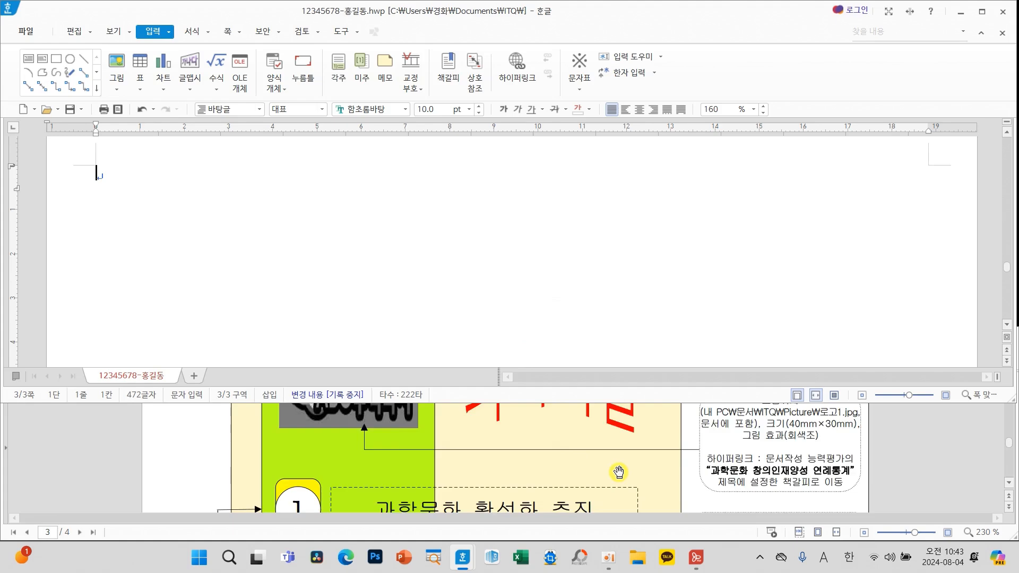
Examine the 문서작성 능력평가 sample on page 4 of the question PDF, with its view fitted to the page width
scroll(618, 472, "down", 8)
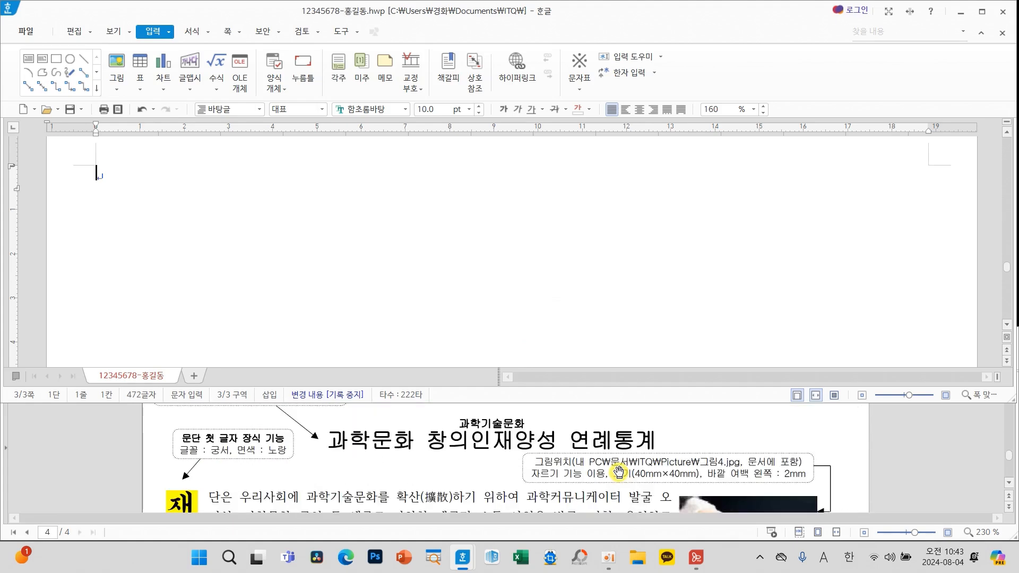
scroll(618, 471, "up", 3)
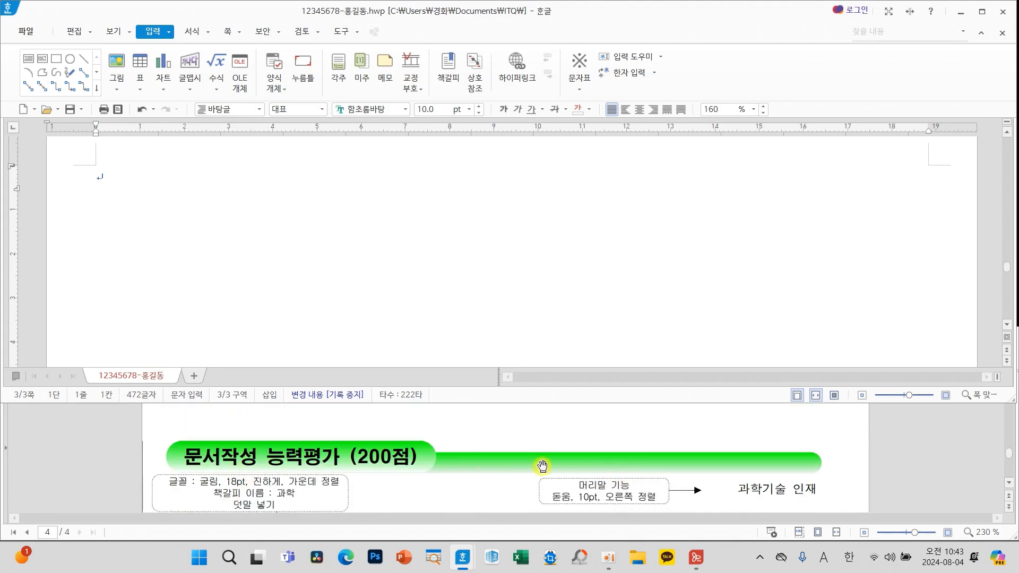
scroll(542, 466, "down", 3)
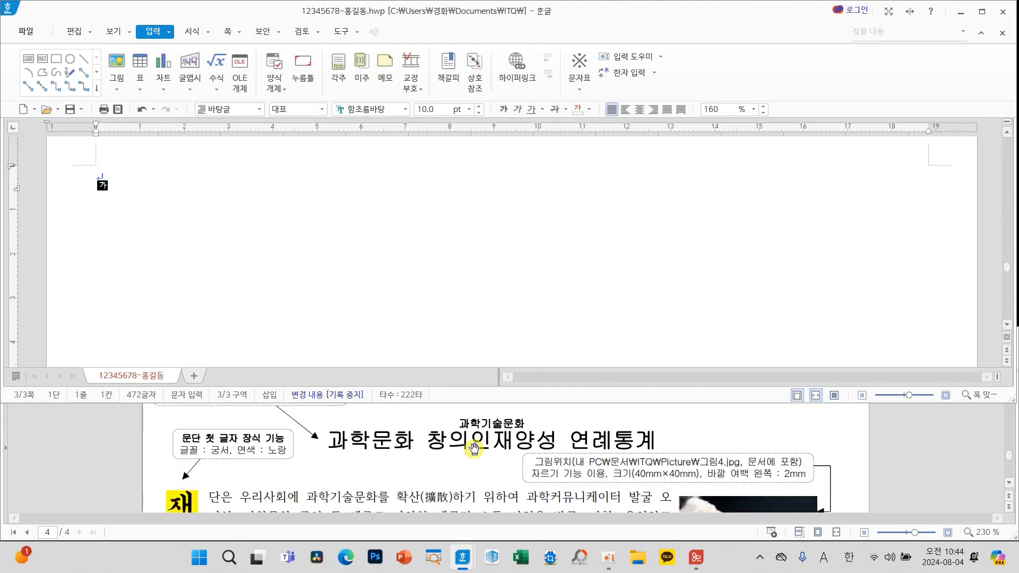
scroll(496, 483, "down", 10)
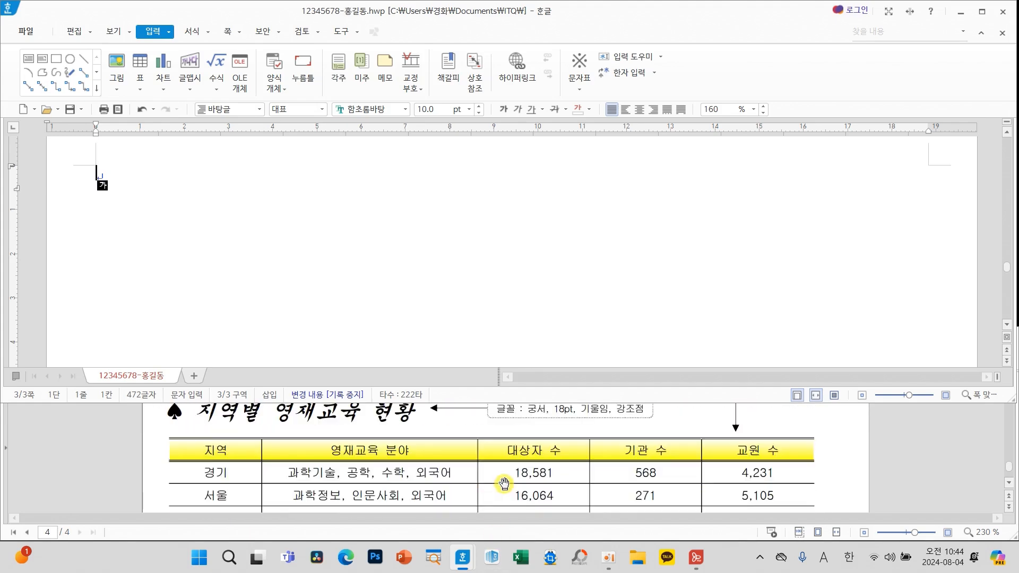
scroll(503, 482, "down", 10)
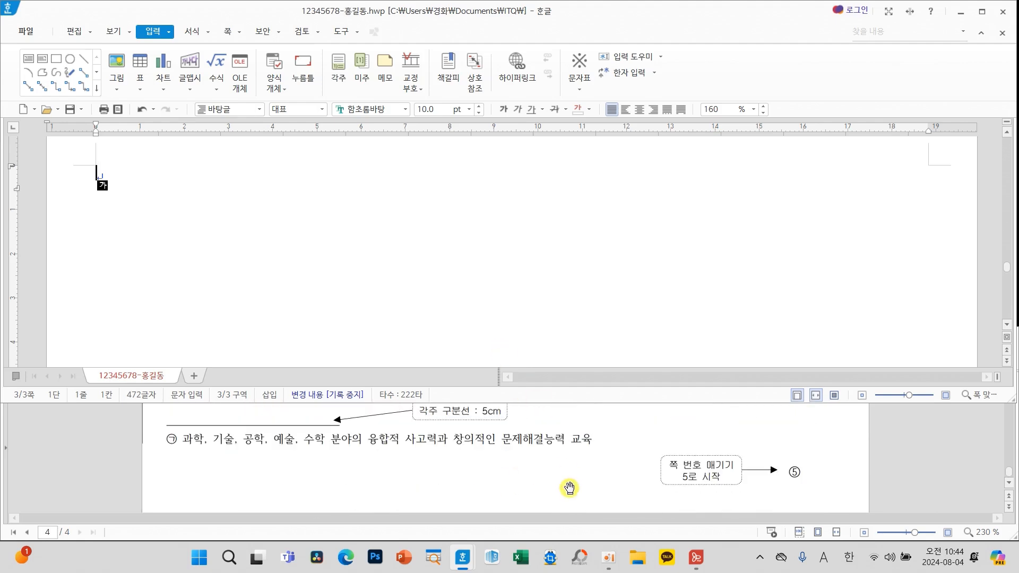
scroll(570, 488, "up", 15)
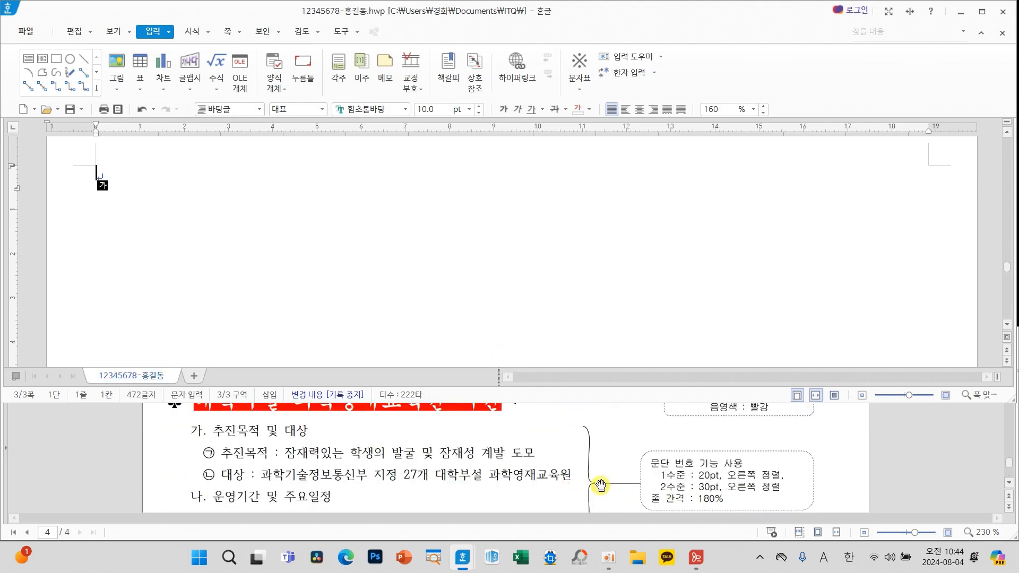
left_click(836, 533)
scroll(570, 490, "up", 3)
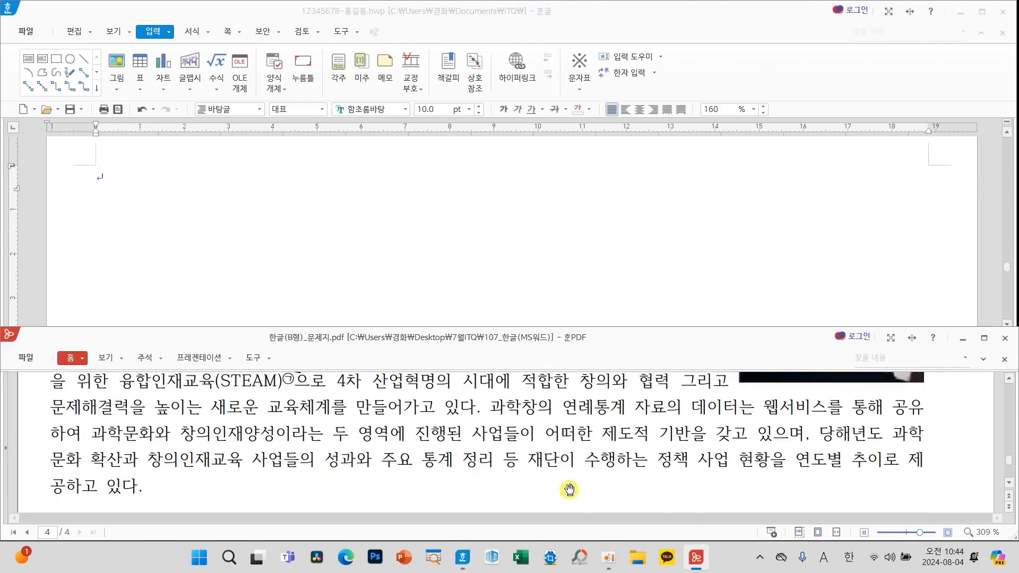
scroll(584, 446, "up", 5)
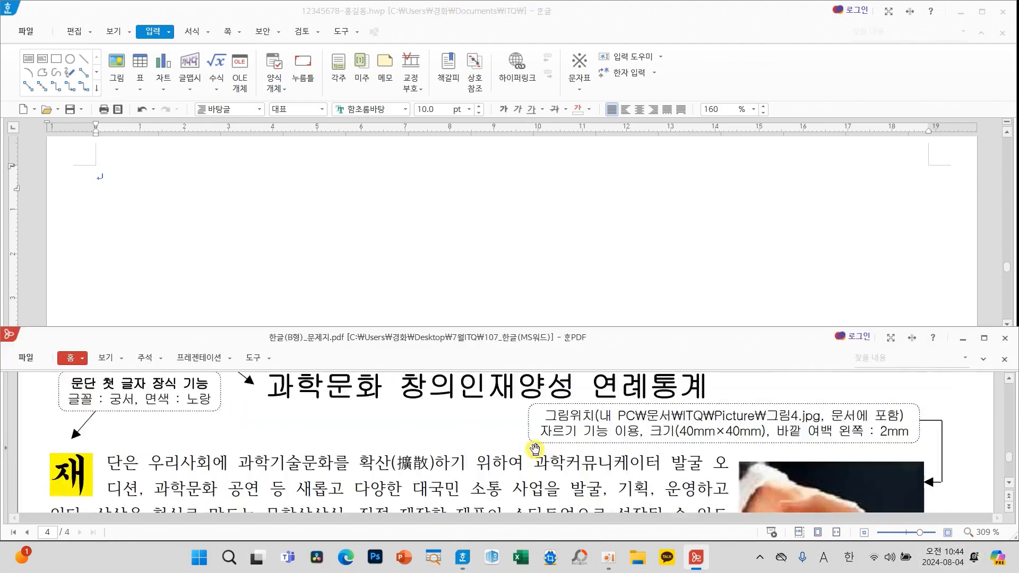
scroll(534, 448, "up", 1)
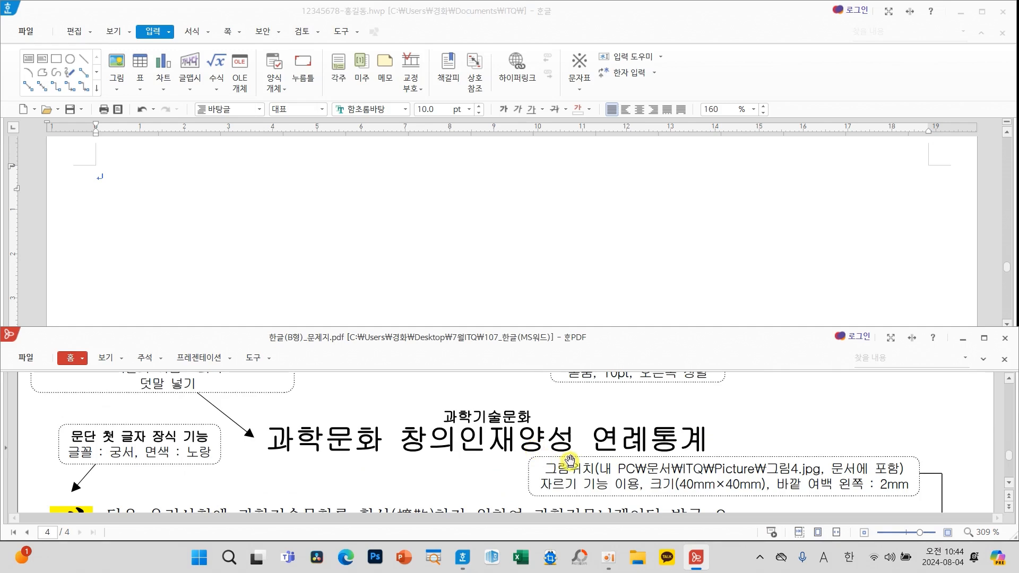
Enter "확산" on the first line of page 3 and convert it to the Hanja 擴散 in the 한글(漢字) format
left_click(237, 227)
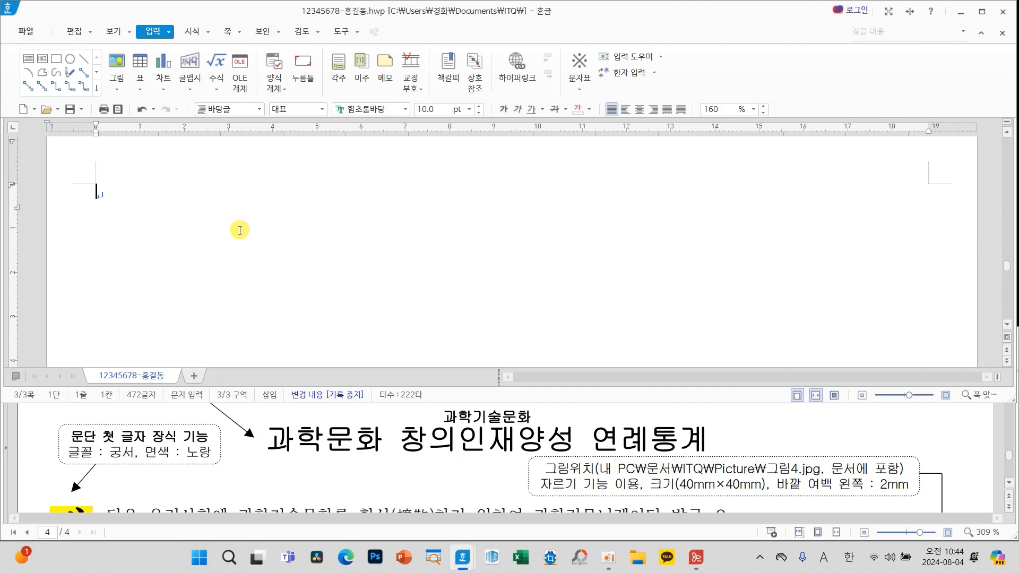
scroll(445, 451, "down", 2)
scroll(449, 456, "up", 1)
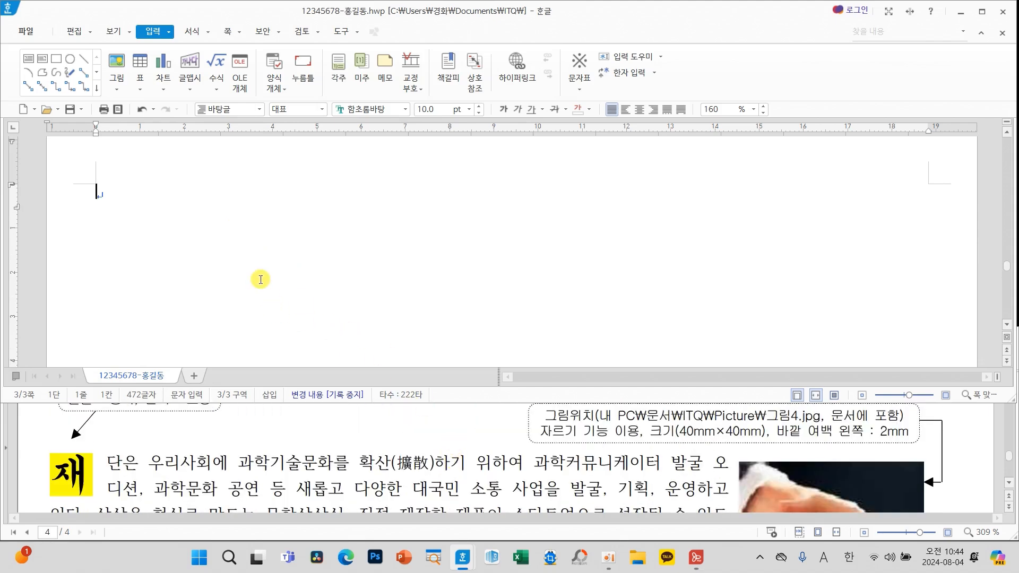
type("ㅎ")
type("산")
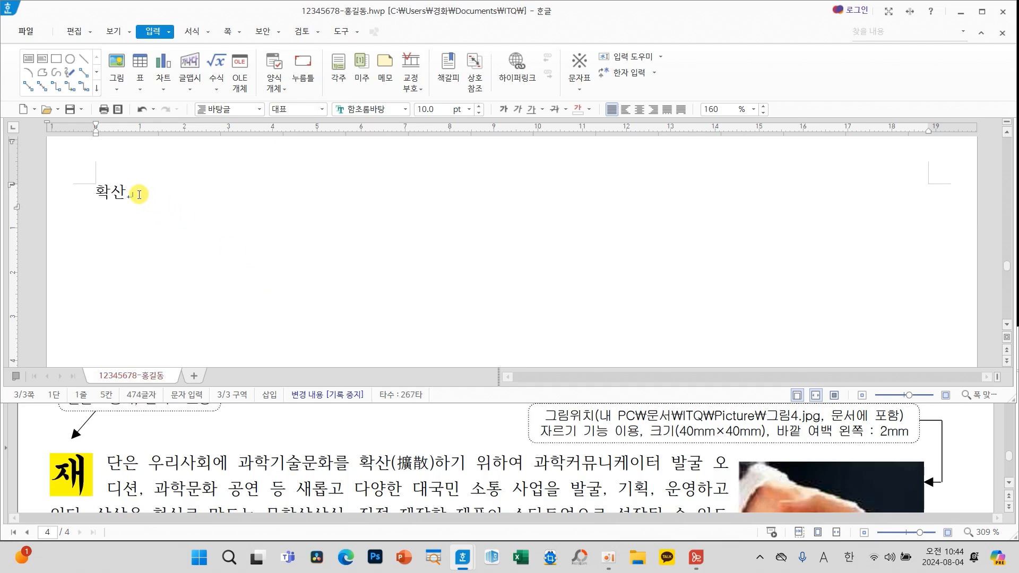
key("F9")
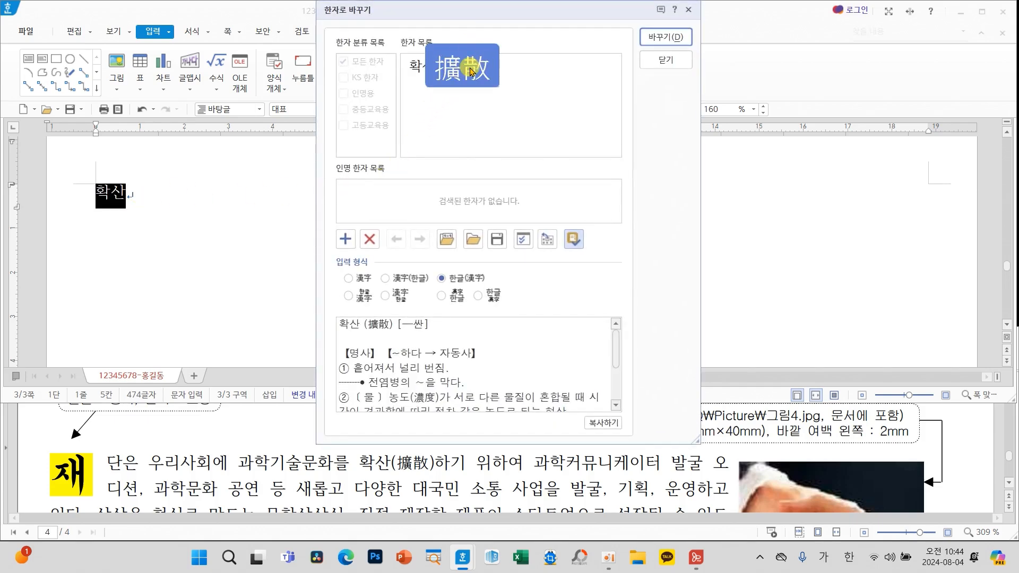
left_click_drag(427, 266, 503, 289)
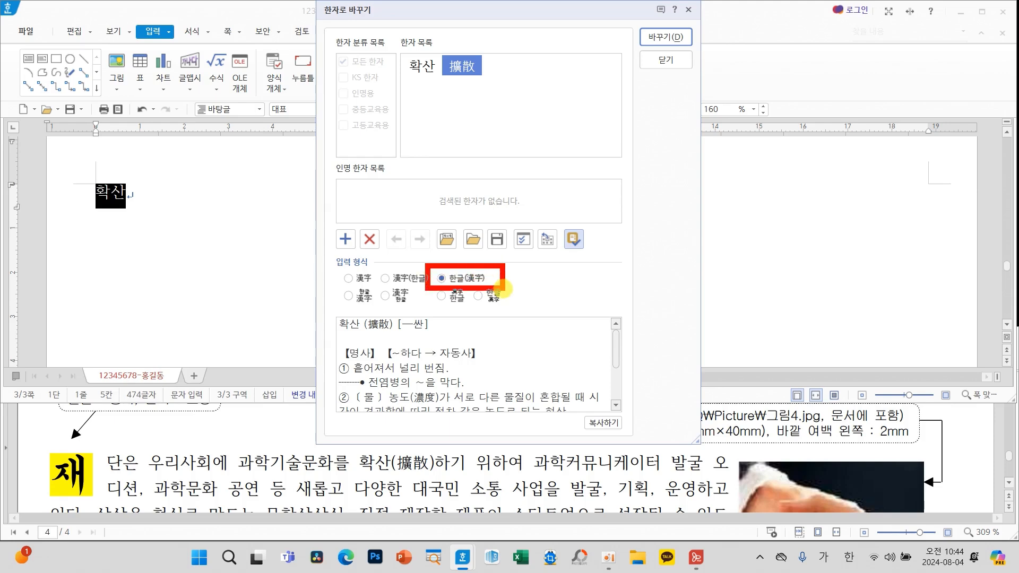
left_click(663, 37)
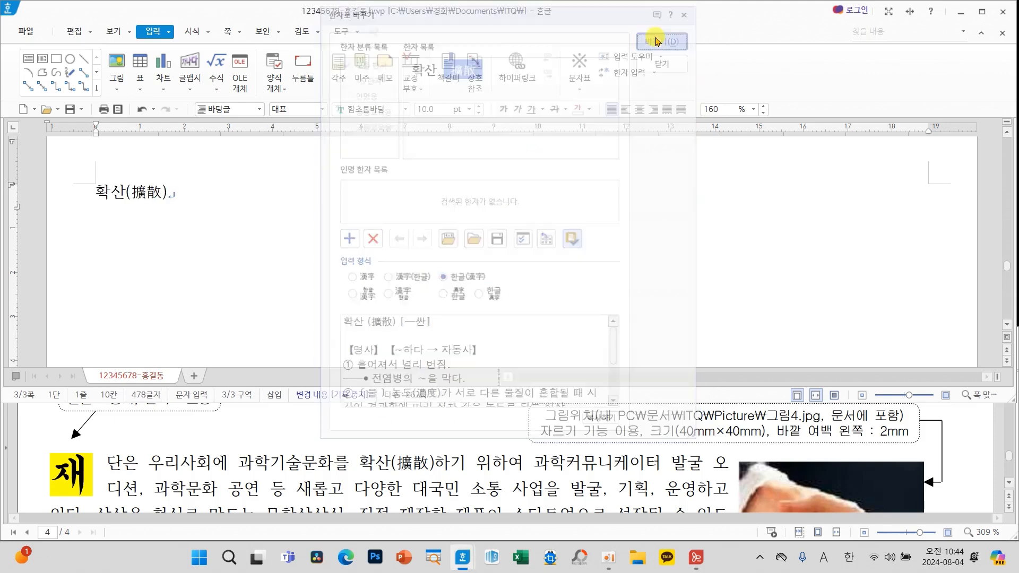
Insert the ♠ symbol from the full-width general symbols (전각 기호(일반)) of the HNC character set after 확산(擴散), separated by spaces
scroll(338, 465, "down", 10)
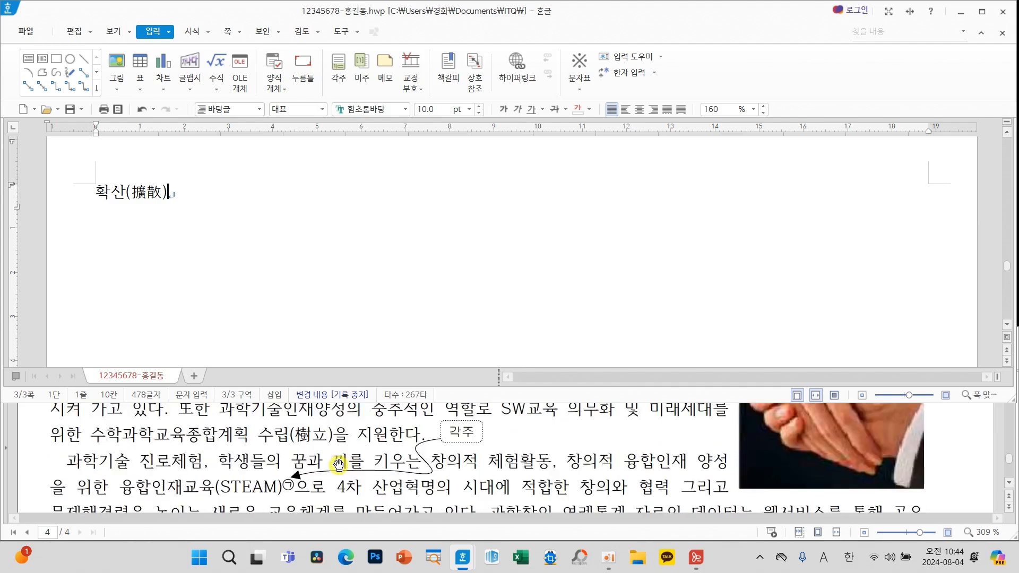
scroll(338, 465, "down", 3)
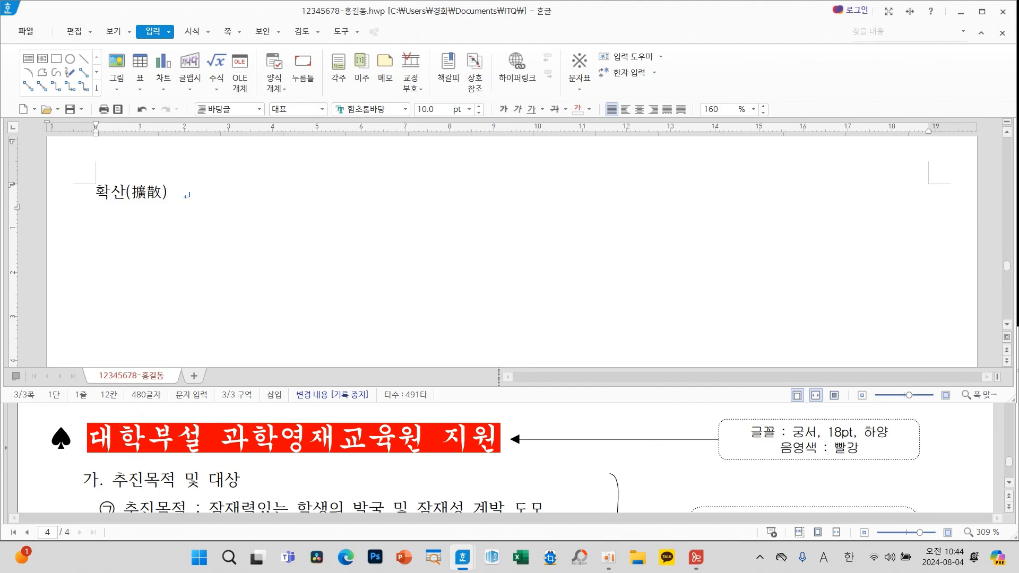
key("ctrl+F10")
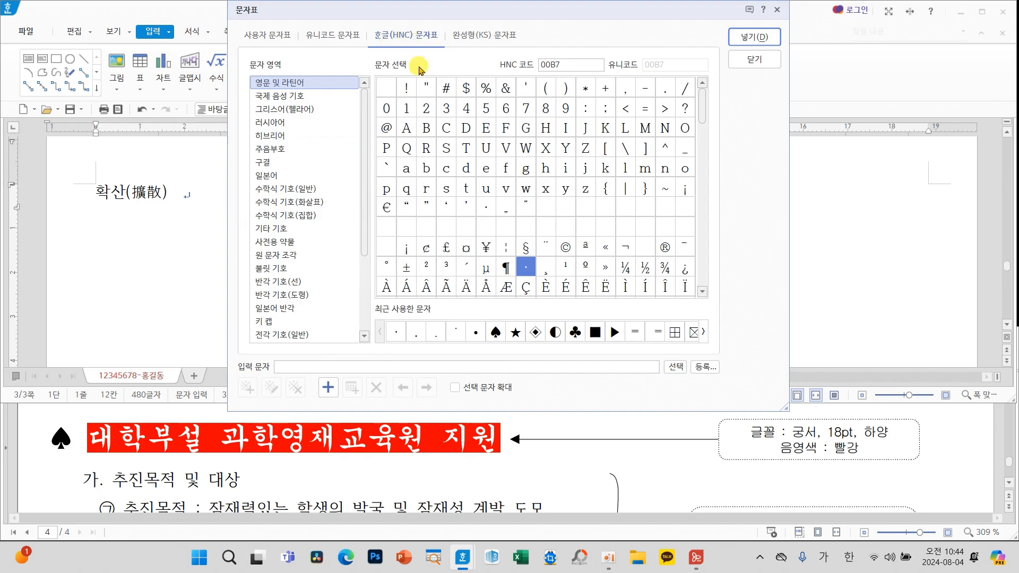
left_click(284, 336)
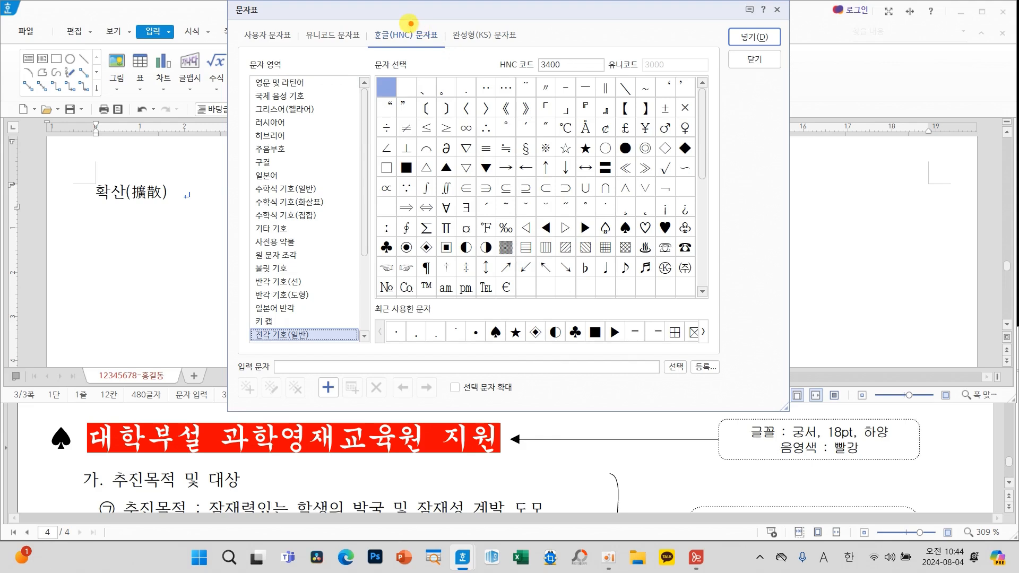
left_click_drag(407, 24, 444, 10)
left_click_drag(245, 321, 363, 346)
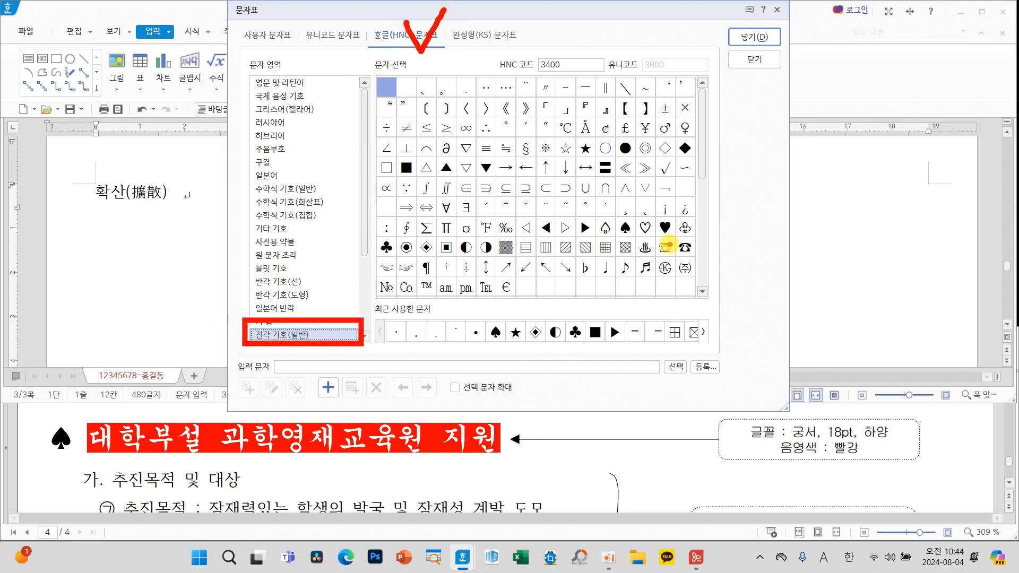
left_click(624, 227)
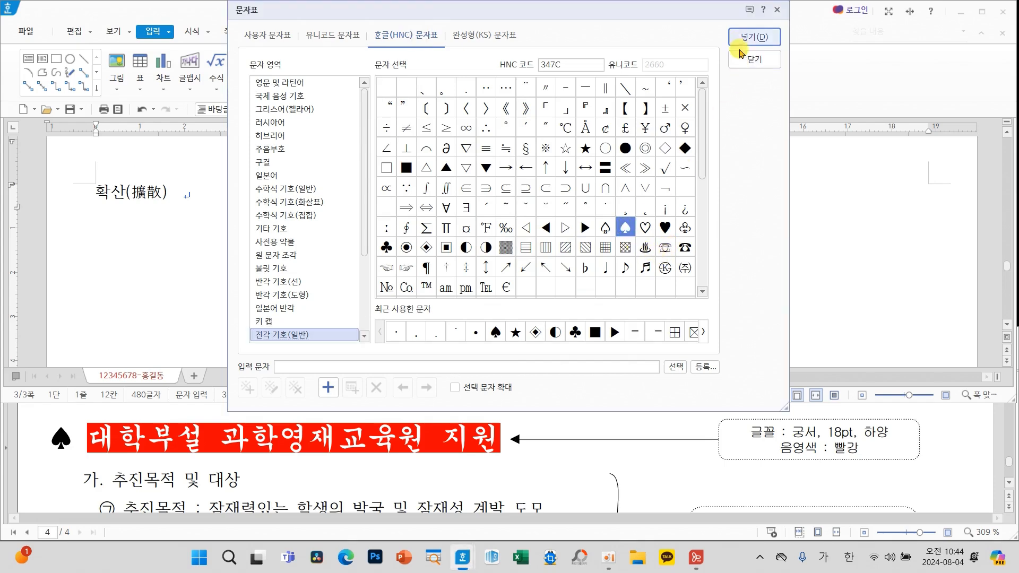
left_click(738, 36)
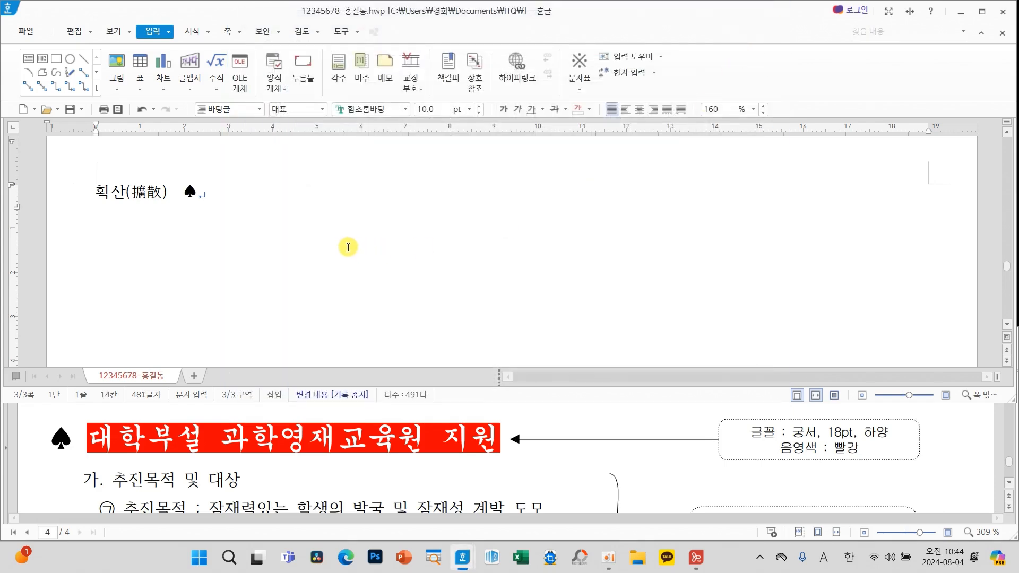
Examine the reference sheet for the blank lines below the title, before both ♠ headings and above the closing organisation name, and for the paragraph indent
scroll(571, 494, "down", 5)
scroll(571, 493, "up", 5)
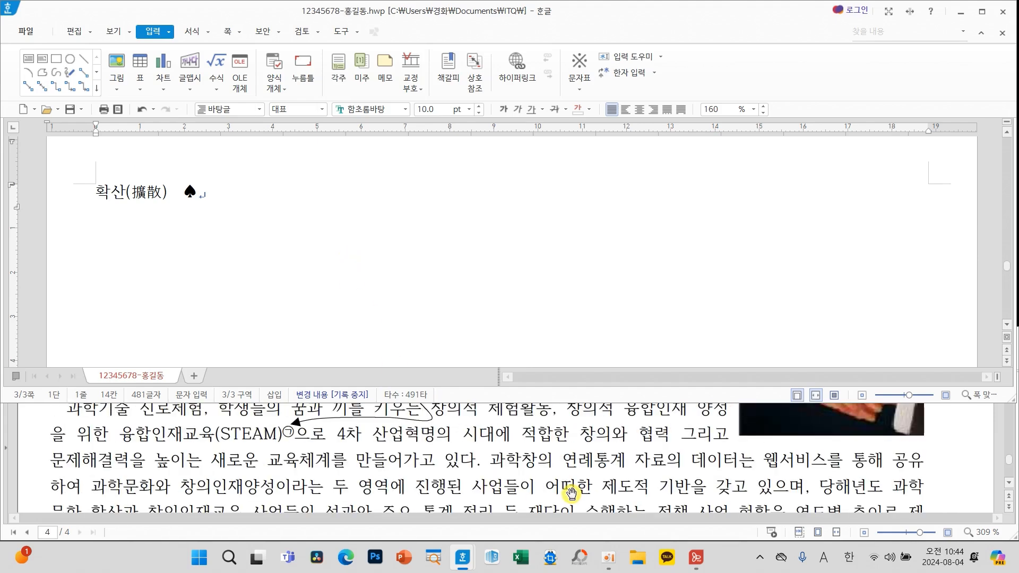
scroll(571, 493, "up", 2)
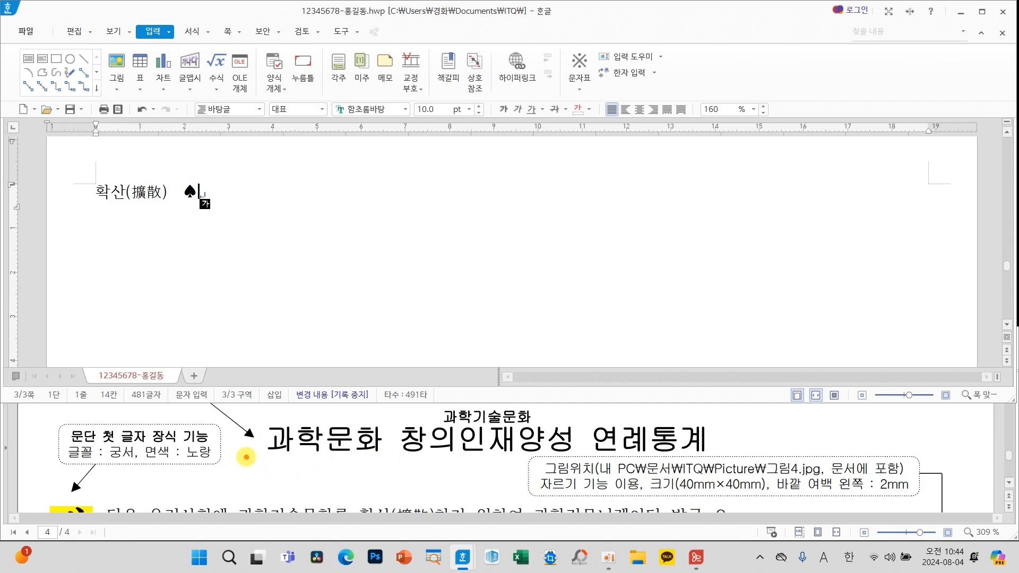
mouse_move(246, 457)
left_mouse_down()
mouse_move(298, 469)
mouse_move(228, 498)
left_mouse_up()
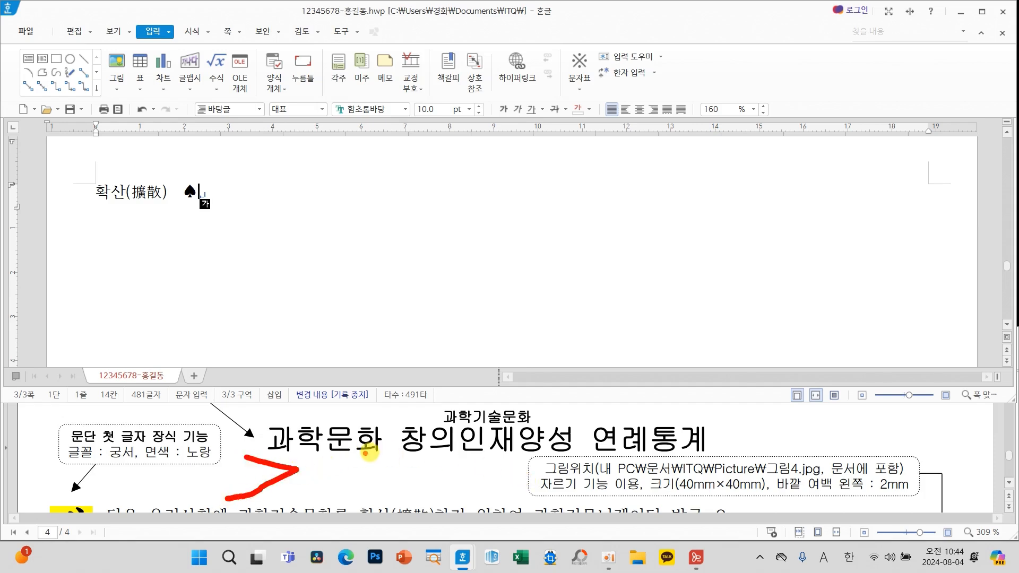
scroll(349, 461, "down", 8)
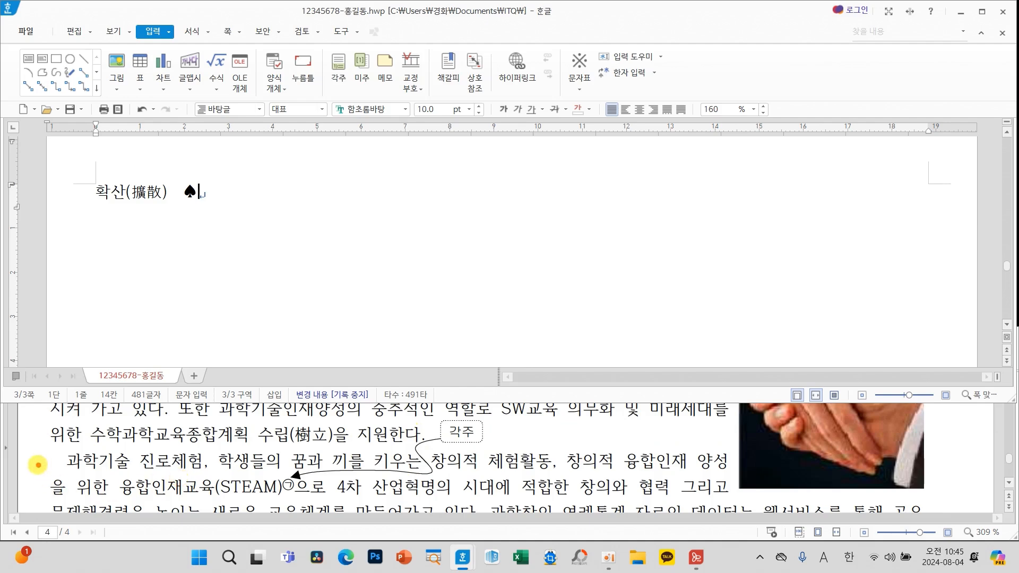
mouse_move(53, 462)
left_mouse_down()
mouse_move(67, 471)
mouse_move(79, 459)
left_mouse_up()
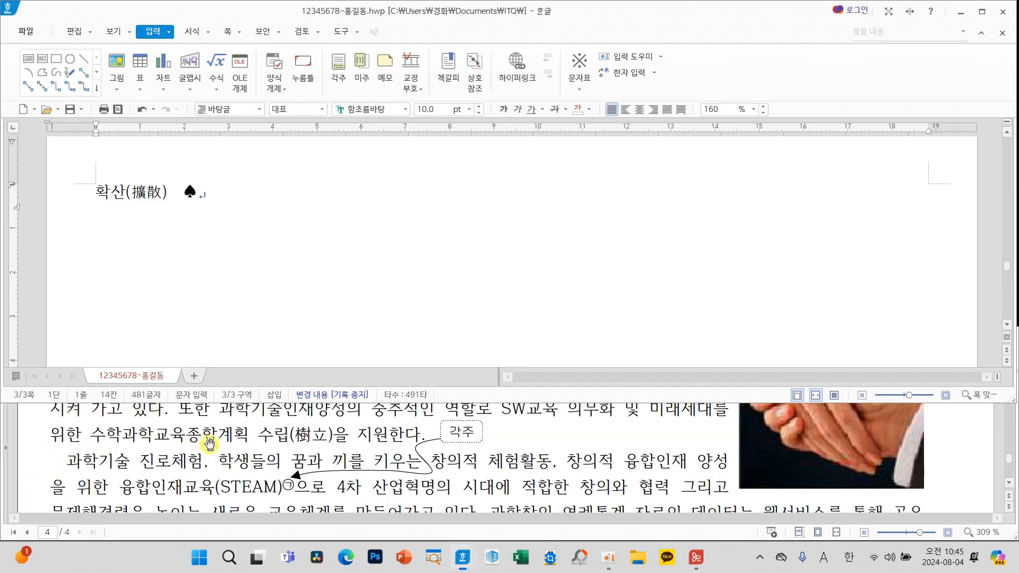
scroll(245, 445, "down", 5)
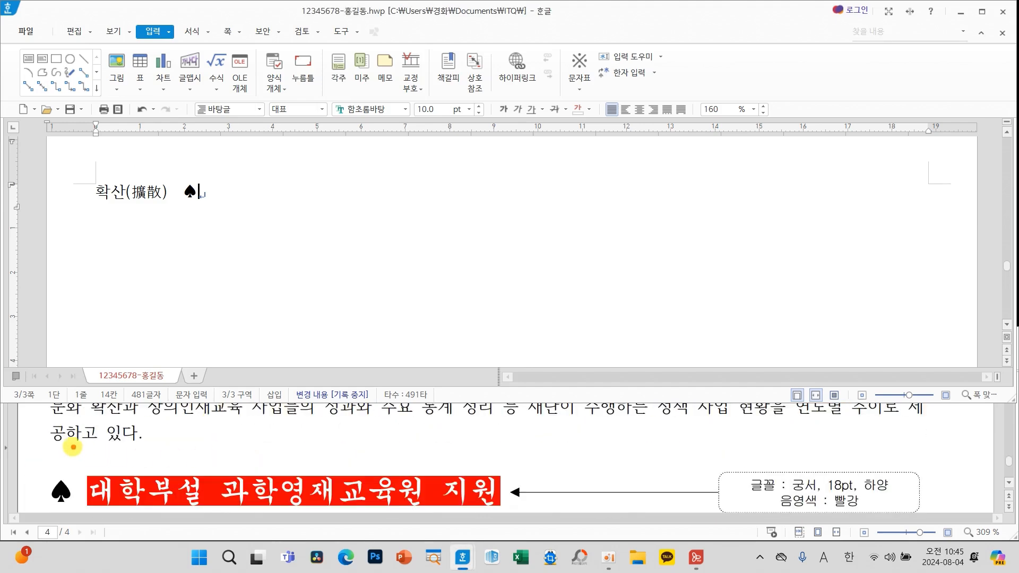
mouse_move(70, 448)
left_mouse_down()
mouse_move(126, 463)
mouse_move(69, 472)
left_mouse_up()
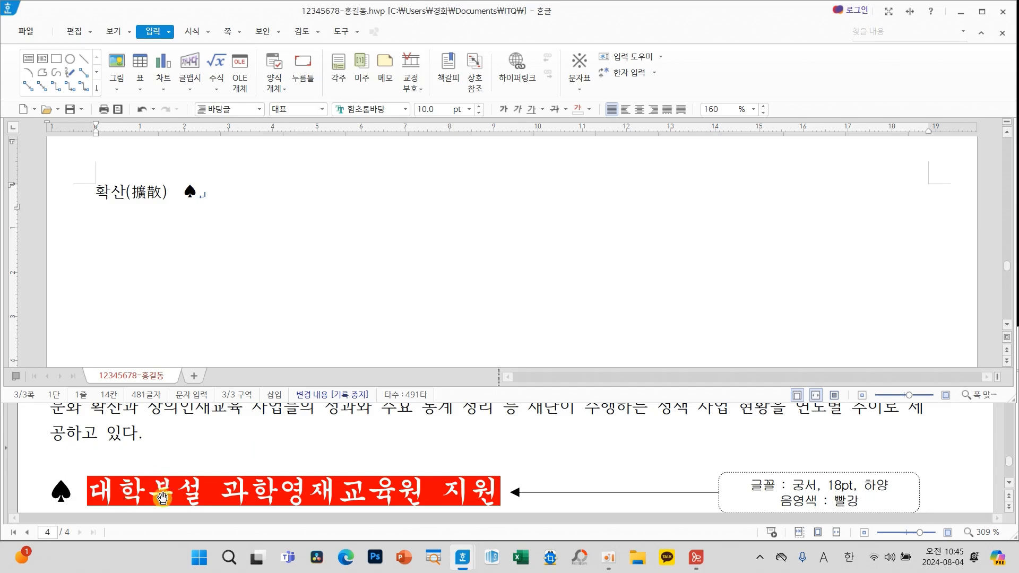
scroll(159, 486, "down", 10)
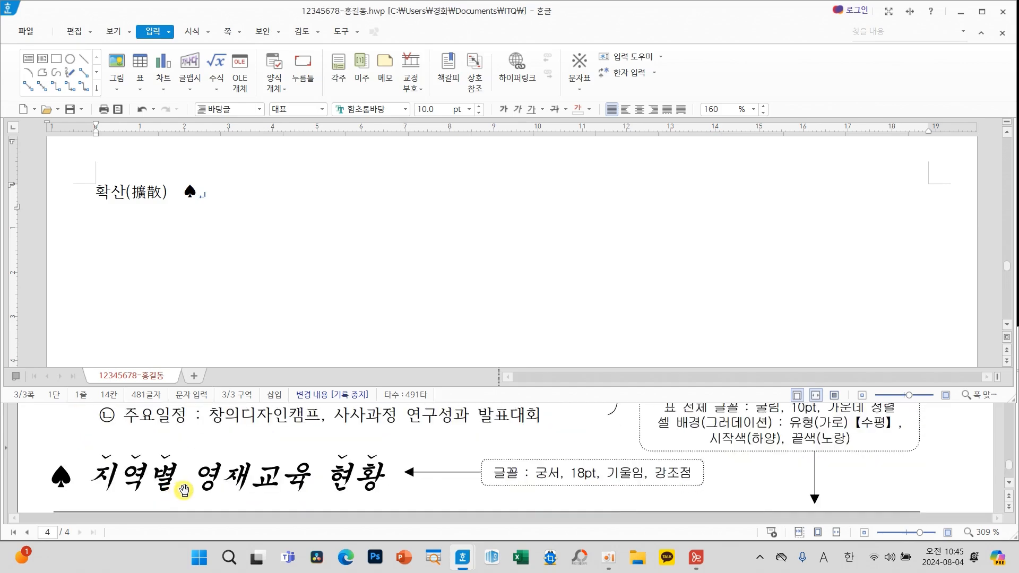
scroll(218, 424, "down", 2)
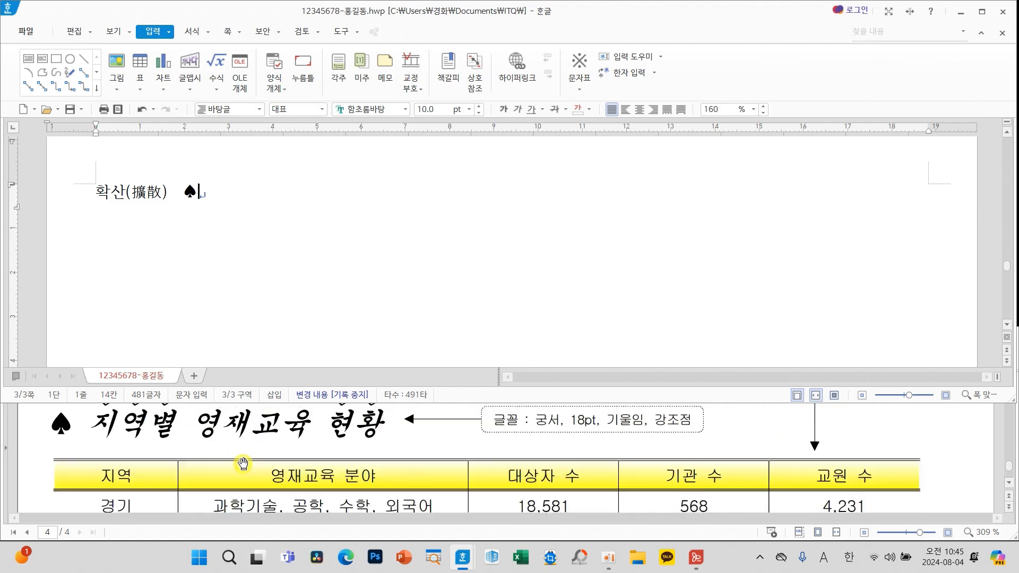
scroll(227, 460, "up", 4)
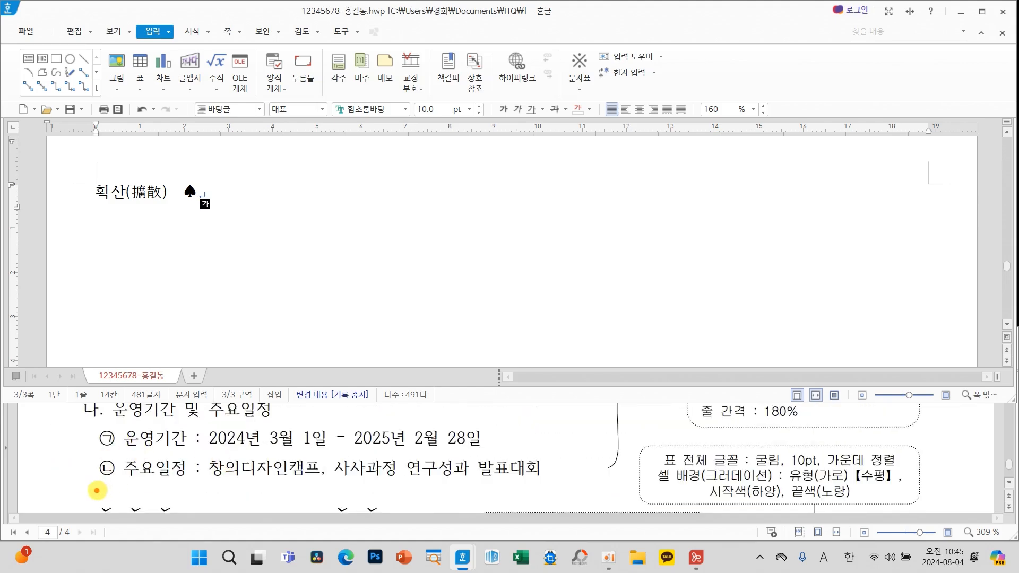
left_click_drag(85, 479, 78, 499)
scroll(254, 467, "down", 6)
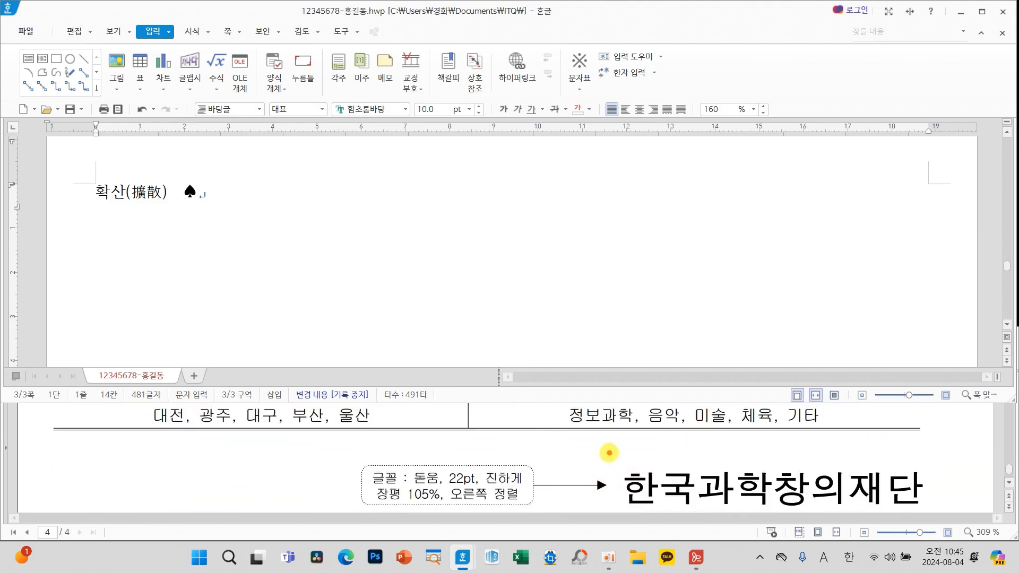
mouse_move(608, 436)
left_mouse_down()
mouse_move(656, 438)
mouse_move(604, 461)
left_mouse_up()
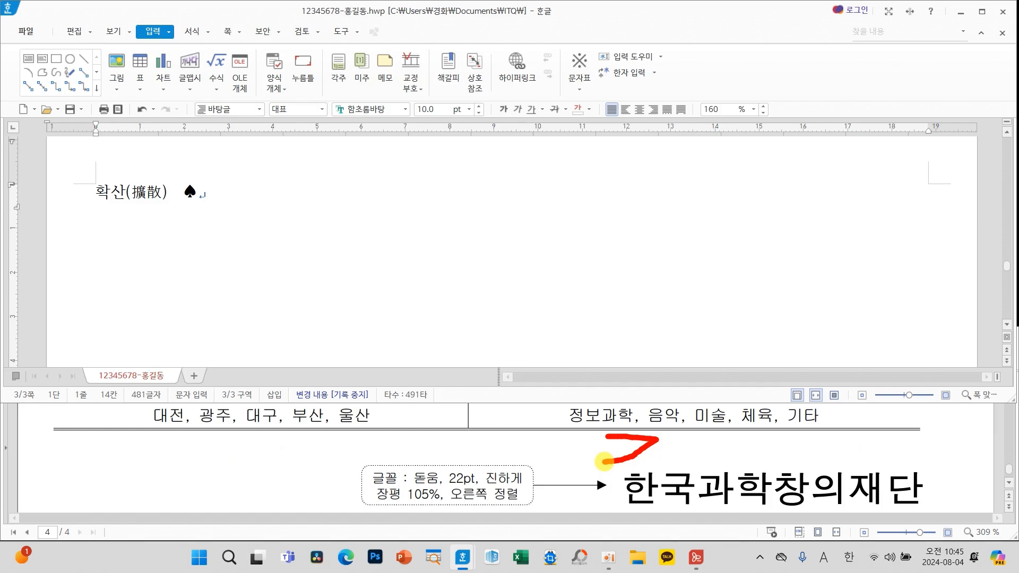
mouse_move(367, 197)
left_mouse_down()
mouse_move(317, 273)
mouse_move(424, 262)
mouse_move(366, 333)
left_mouse_up()
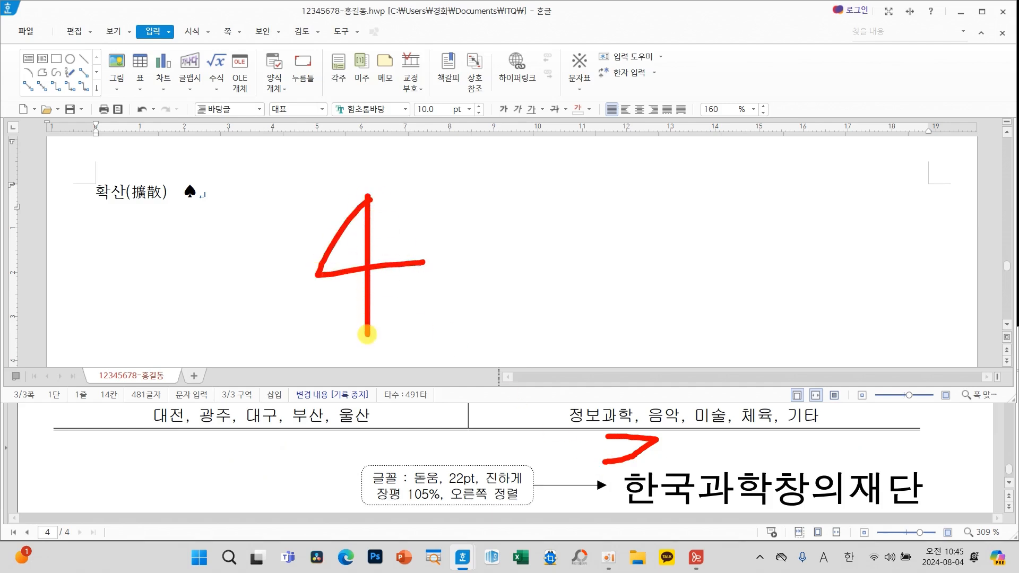
mouse_move(417, 202)
left_mouse_down()
mouse_move(462, 229)
mouse_move(439, 281)
mouse_move(466, 303)
mouse_move(488, 297)
left_mouse_up()
mouse_move(524, 202)
left_mouse_down()
mouse_move(491, 273)
mouse_move(525, 271)
left_mouse_up()
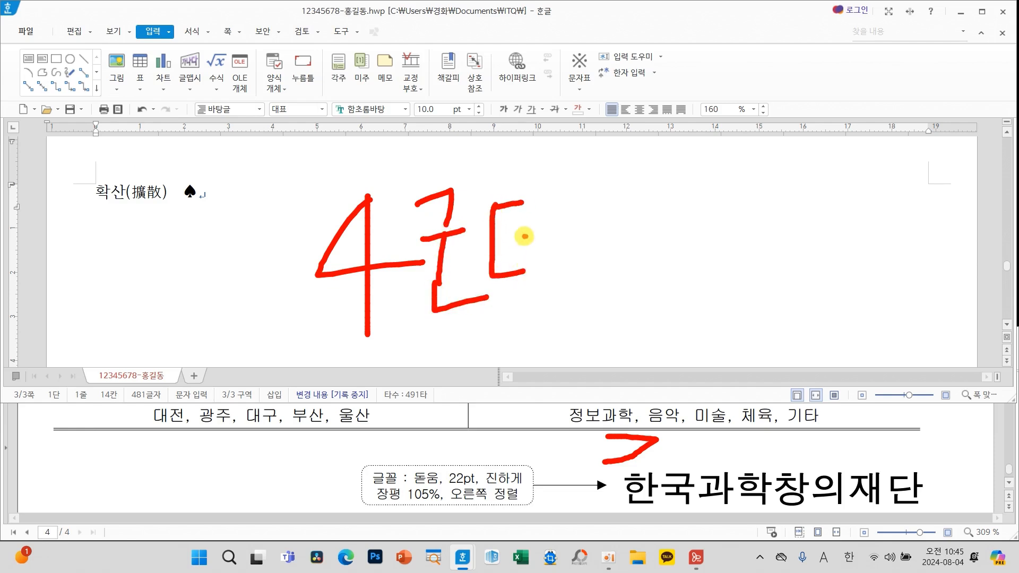
mouse_move(524, 236)
left_mouse_down()
mouse_move(541, 210)
mouse_move(538, 270)
left_mouse_up()
left_click_drag(566, 201, 568, 293)
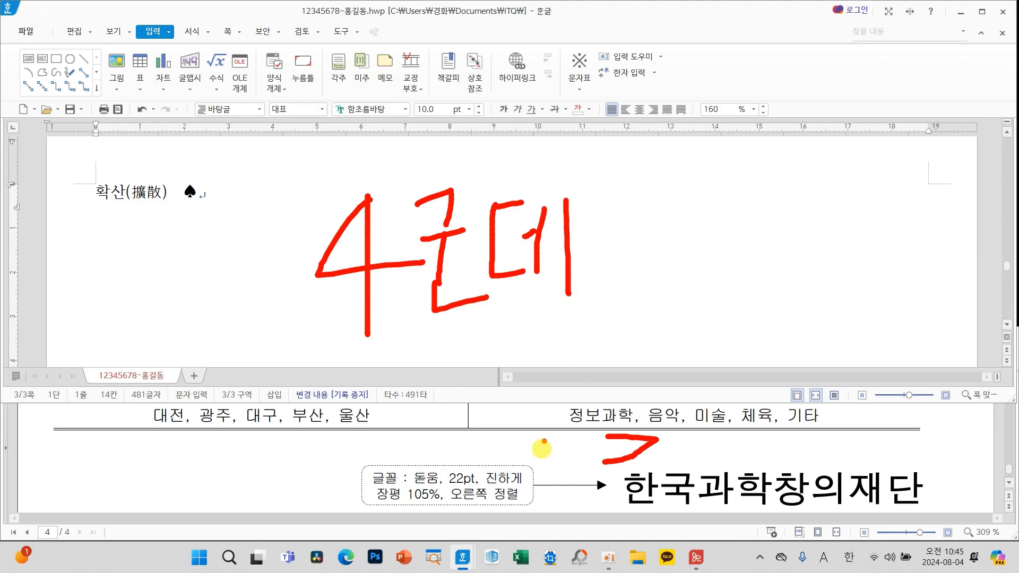
Delete the practice line containing 확산(擴散) and the ♠ symbol from the third page
scroll(532, 476, "up", 5)
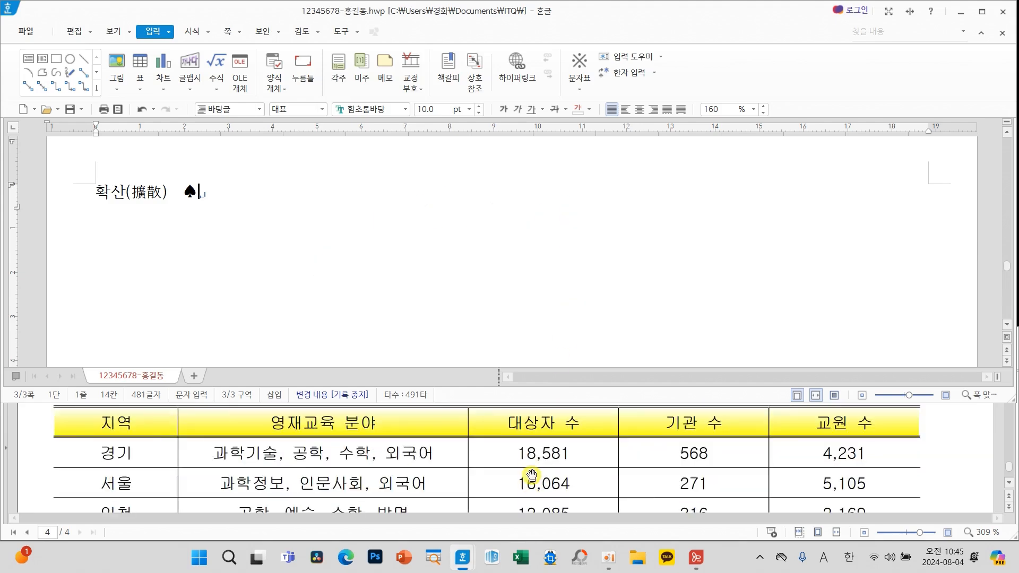
left_click_drag(237, 202, 63, 197)
key("Delete")
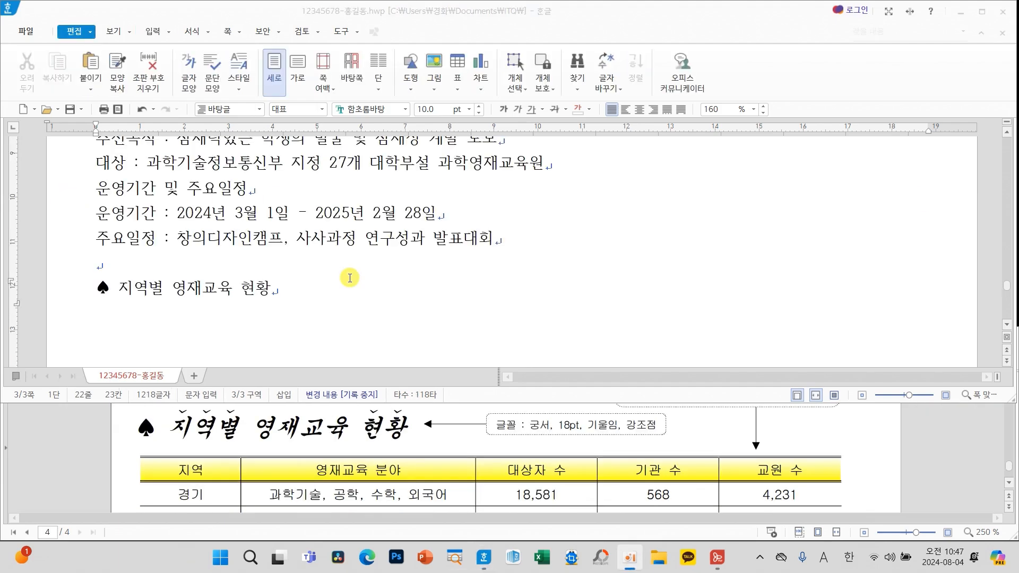
Save the document with the typed body text
scroll(334, 298, "up", 6)
scroll(334, 301, "up", 3)
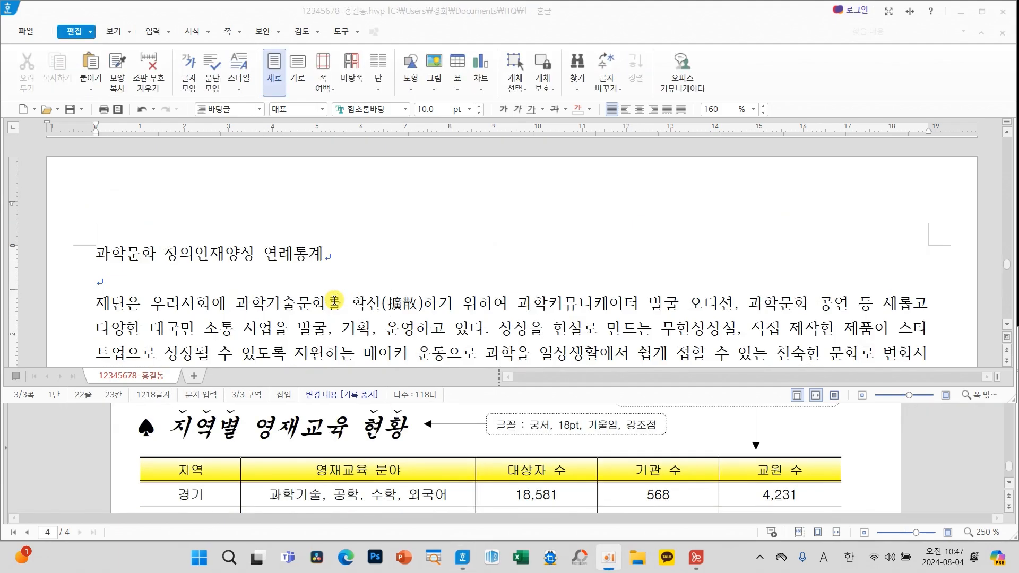
left_click(75, 111)
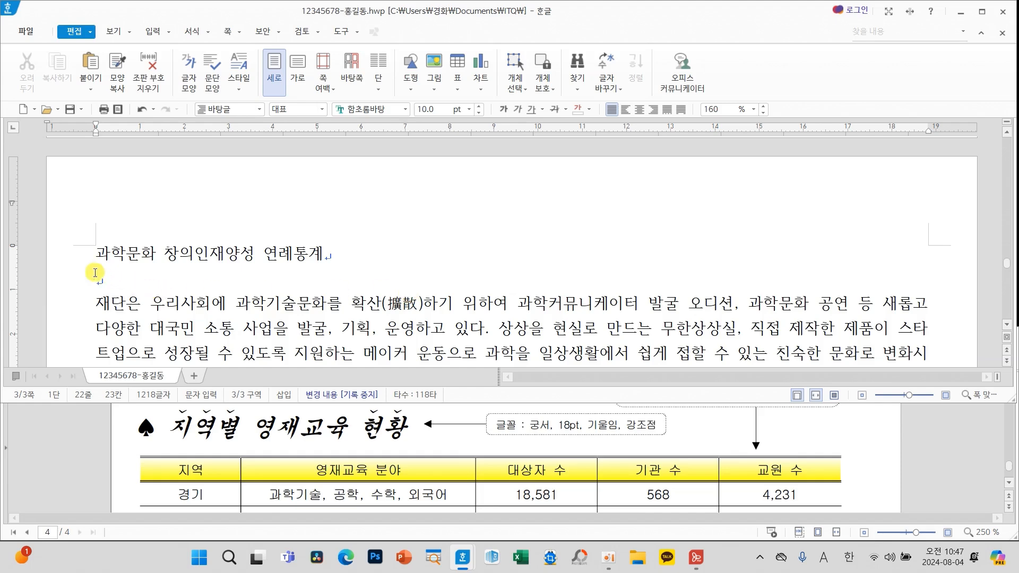
Review the typed body text's blank lines and paragraph indent, and find the footnote position marked on the reference sheet
scroll(226, 301, "down", 3)
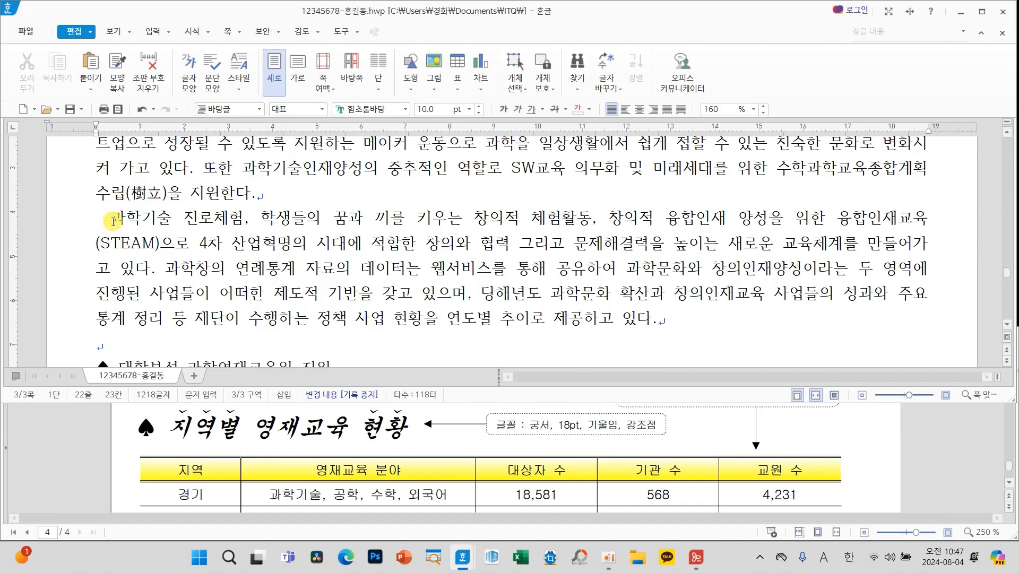
scroll(261, 266, "down", 2)
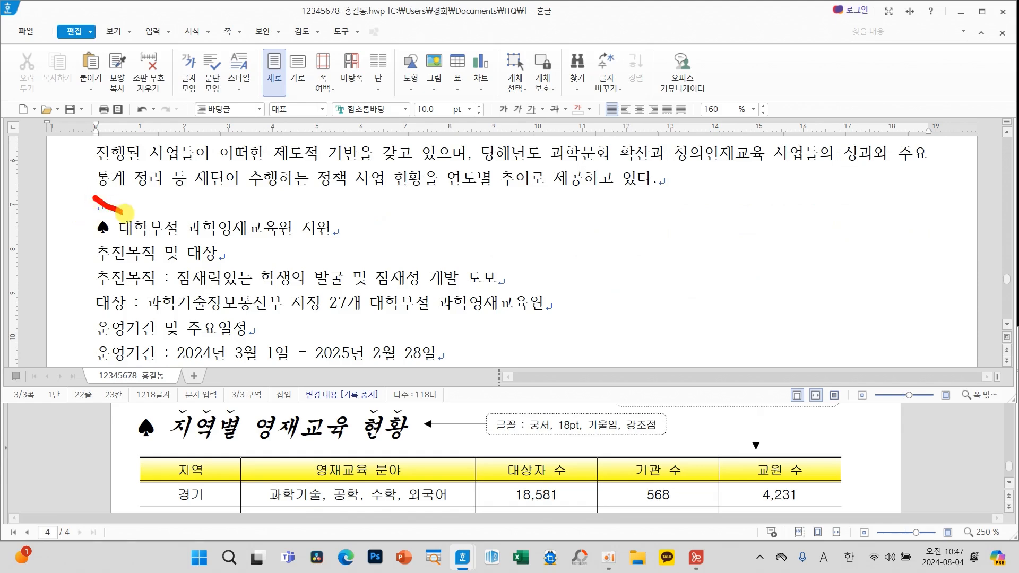
scroll(262, 273, "down", 2)
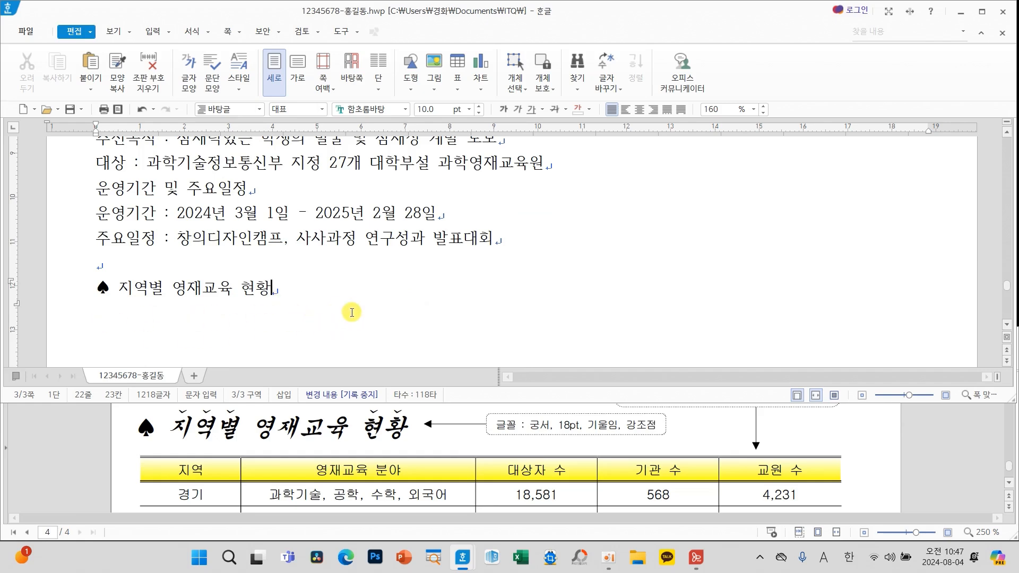
scroll(573, 492, "up", 10)
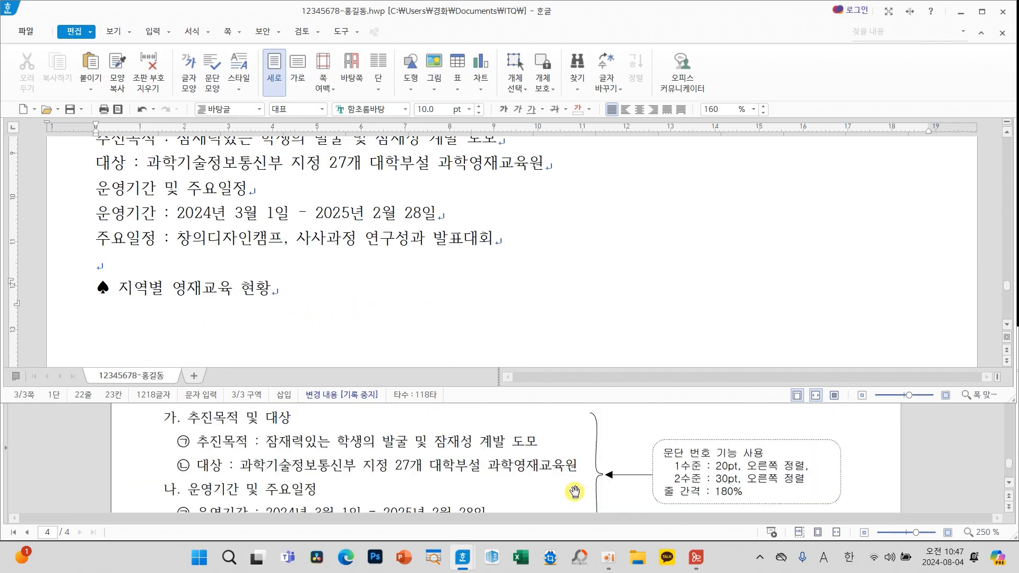
scroll(573, 492, "up", 3)
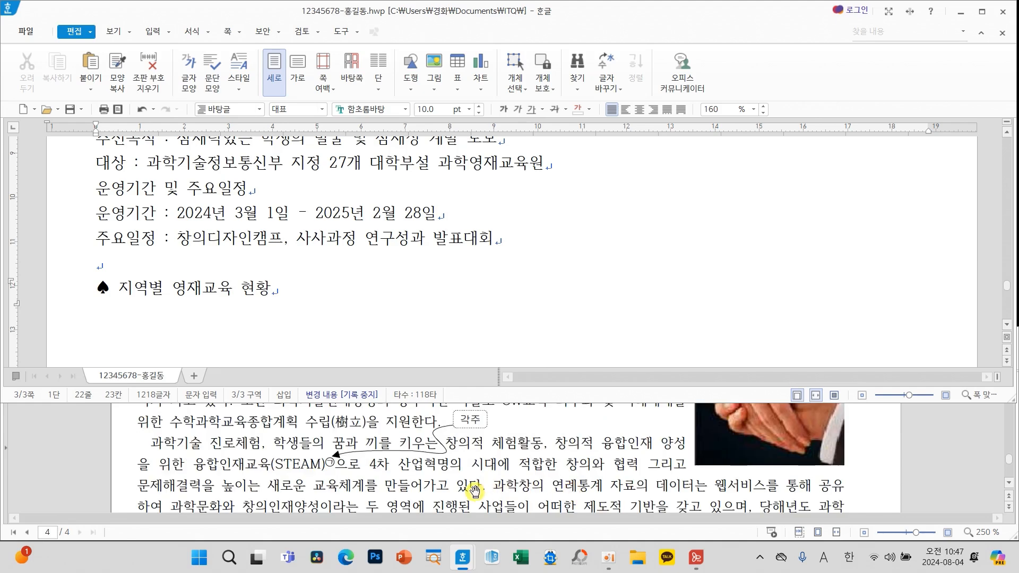
mouse_move(499, 424)
left_mouse_down()
mouse_move(481, 404)
mouse_move(439, 421)
left_mouse_up()
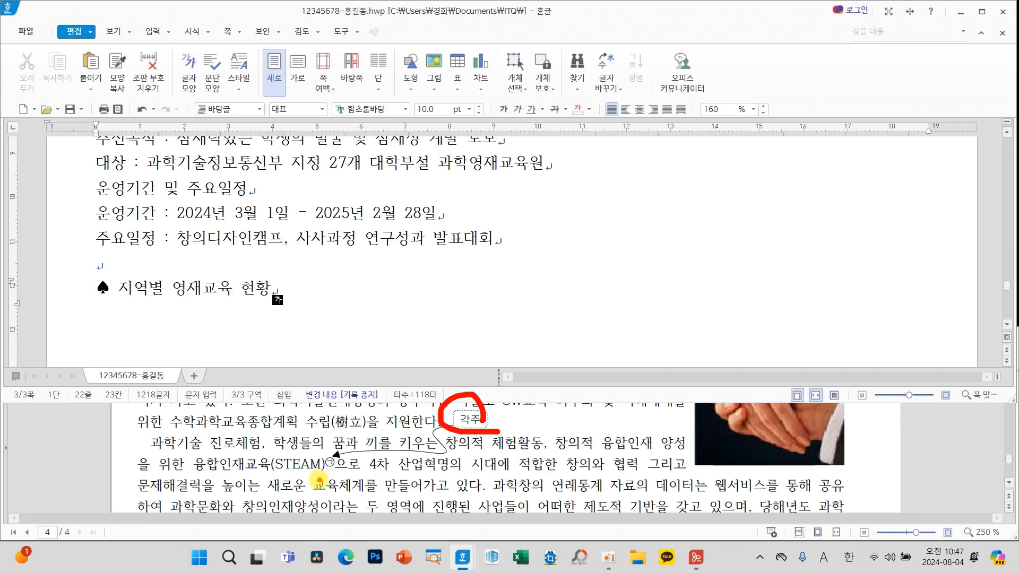
Insert a footnote right after (STEAM) in the second paragraph and set its number shape to ㉠, ㉡, ㉢
scroll(297, 268, "up", 4)
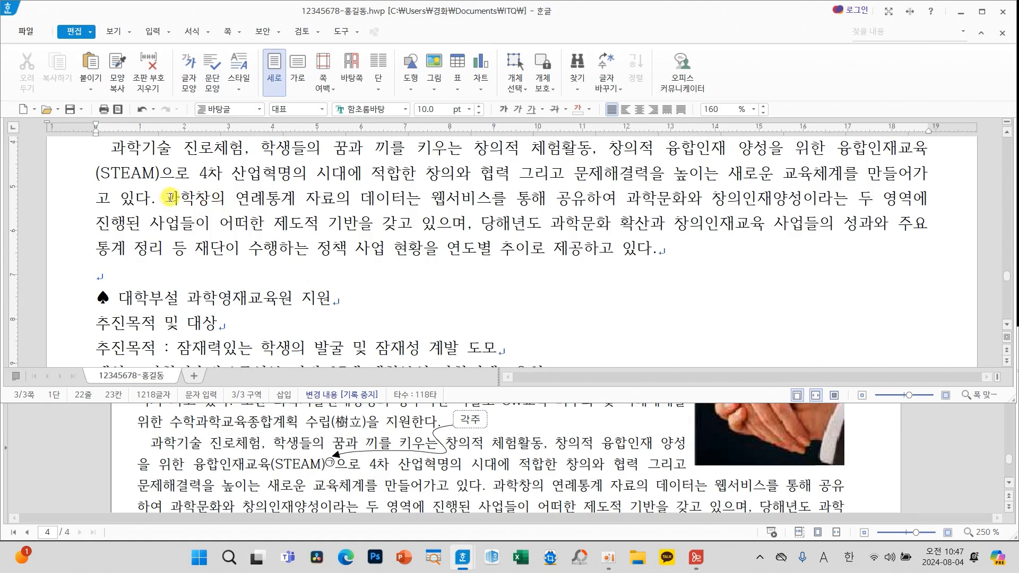
left_click(160, 174)
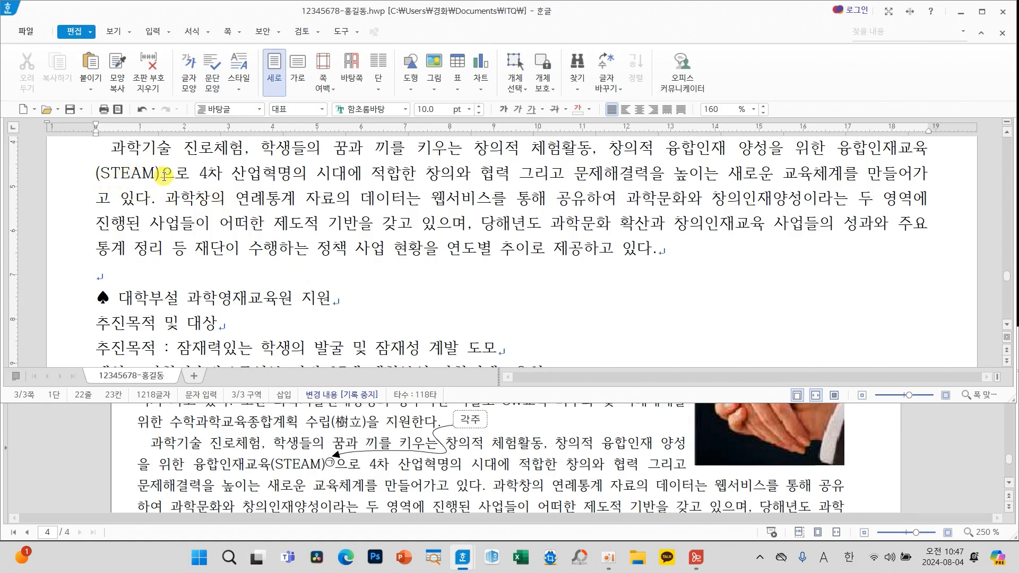
scroll(199, 183, "up", 1)
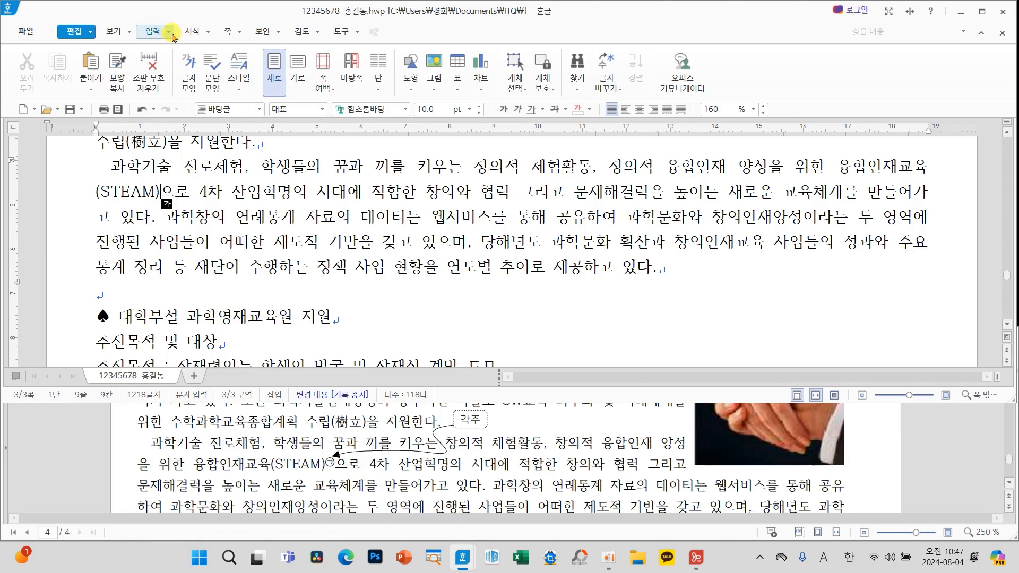
left_click(170, 33)
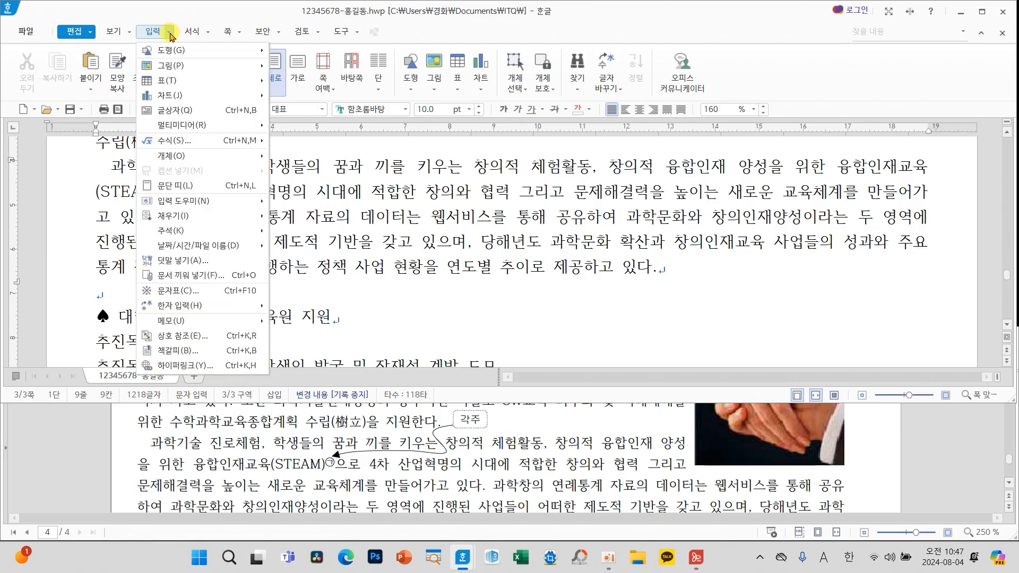
left_click(153, 33)
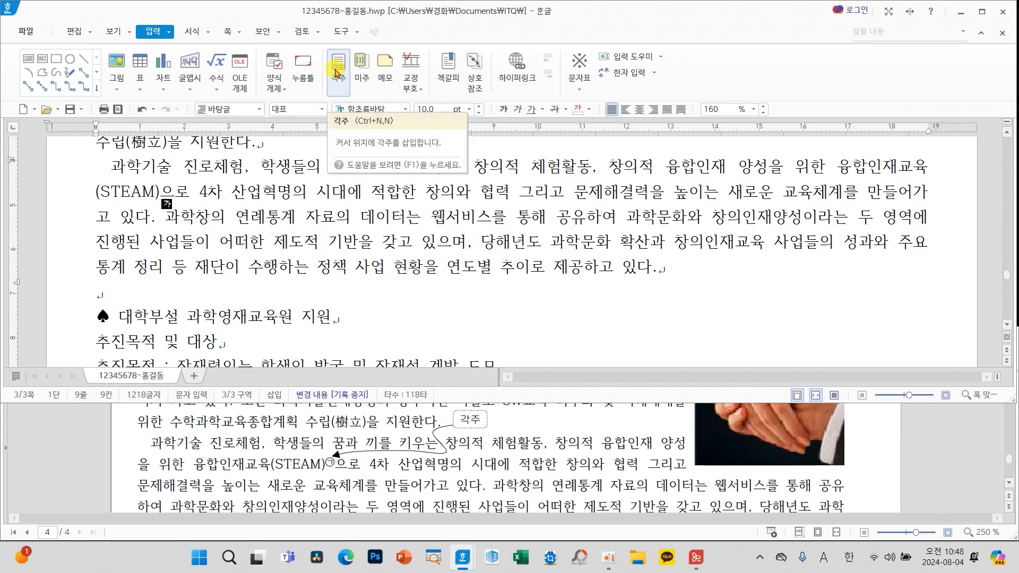
left_click(337, 74)
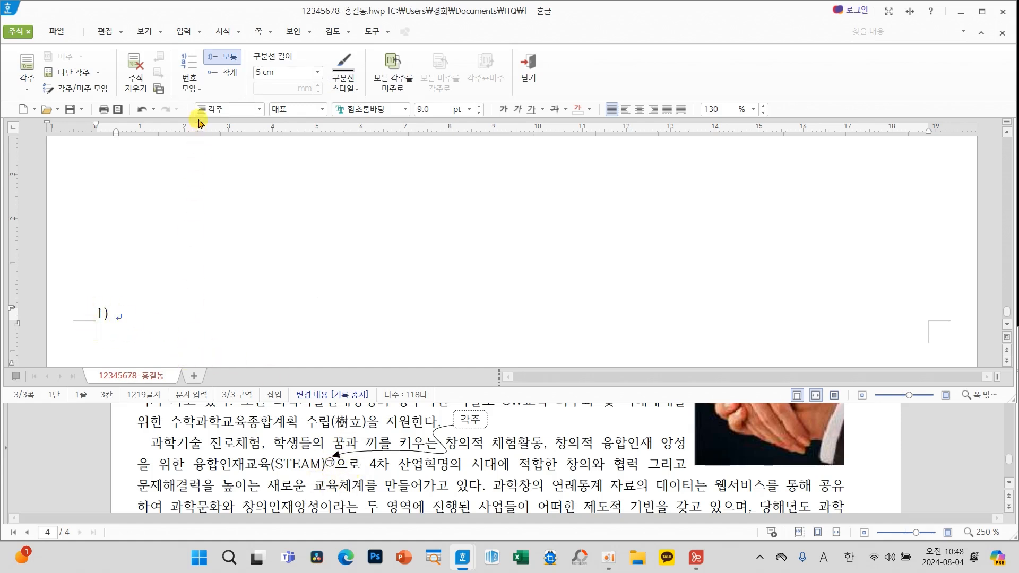
left_click(192, 89)
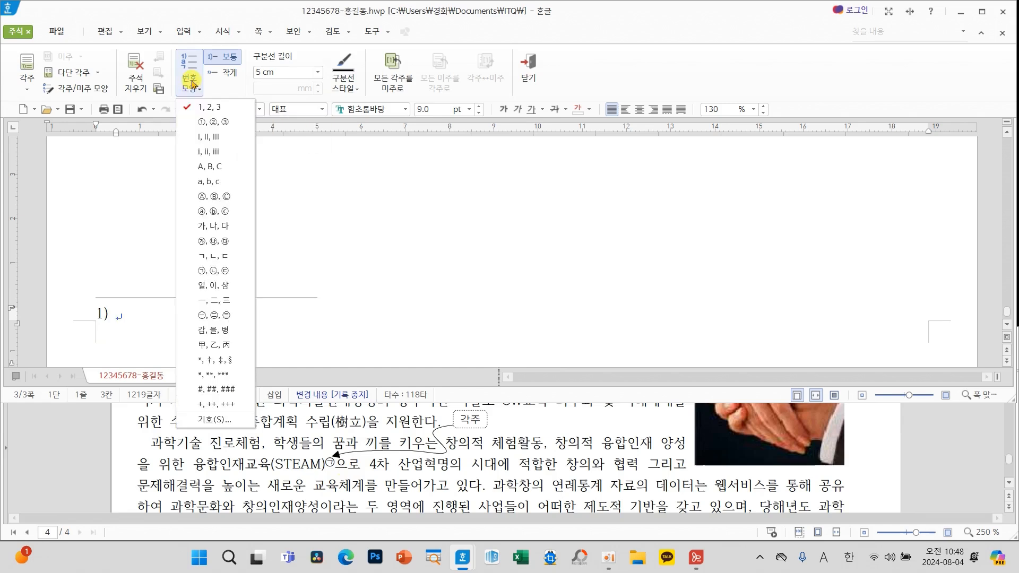
left_click(218, 271)
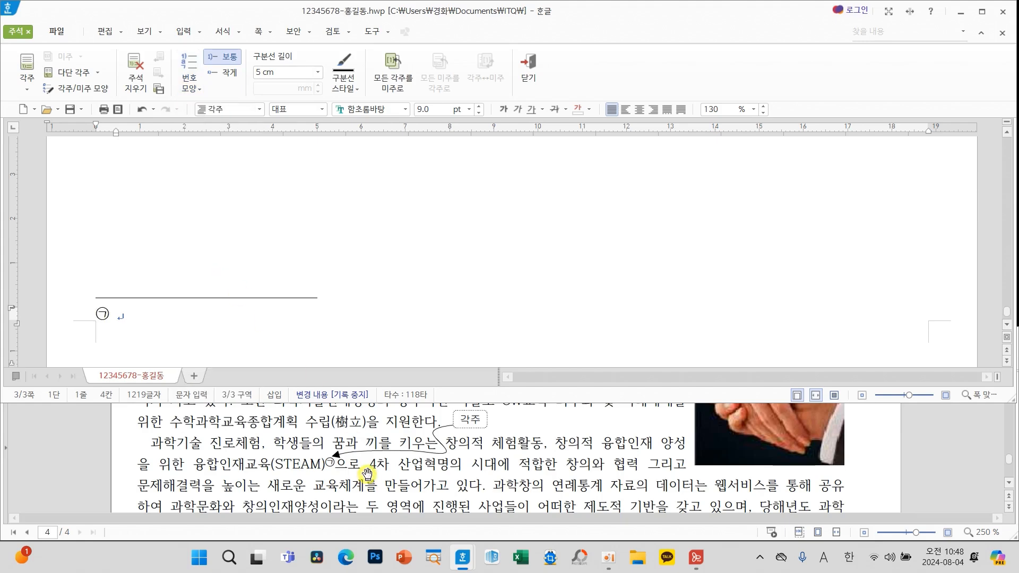
Enter the footnote text "과학, 기술, 공학, 예술, 수학 분야의 융합적 사고력과 창의적인 문제해결능력 교육"
scroll(372, 472, "down", 5)
scroll(372, 472, "down", 10)
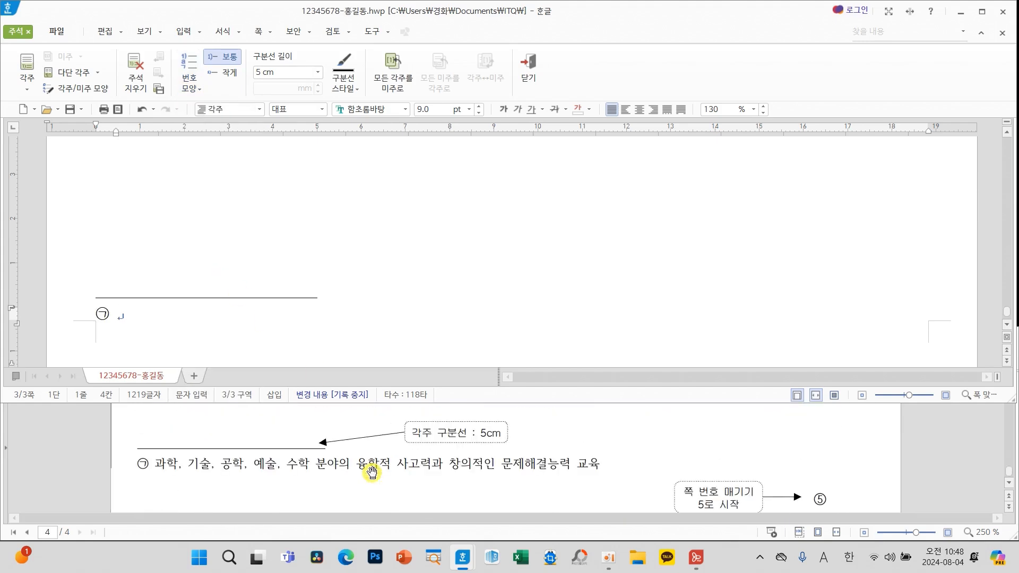
type("ㄱ")
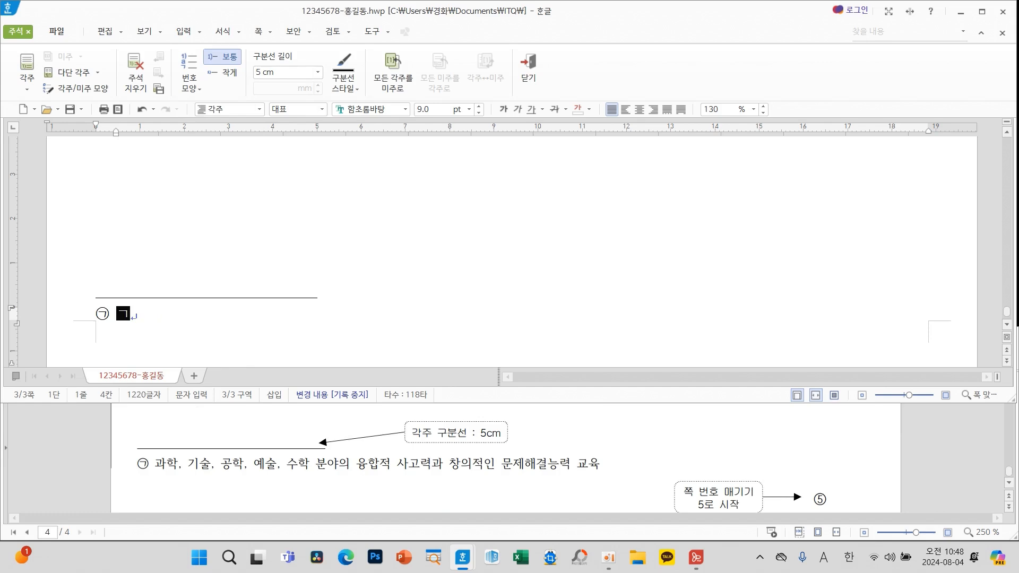
type("과학, 기수")
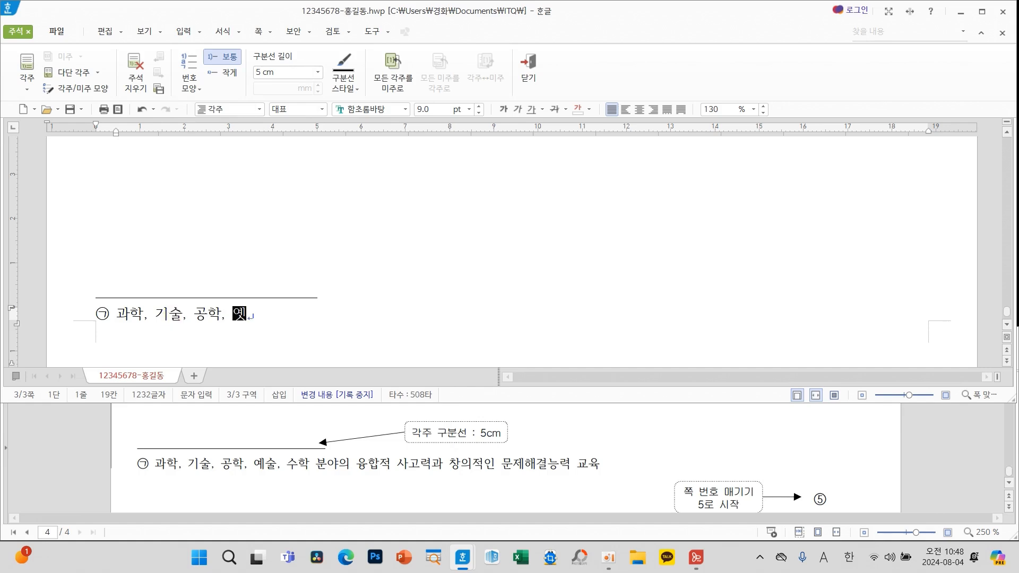
type("술, 수학 분ㅇ")
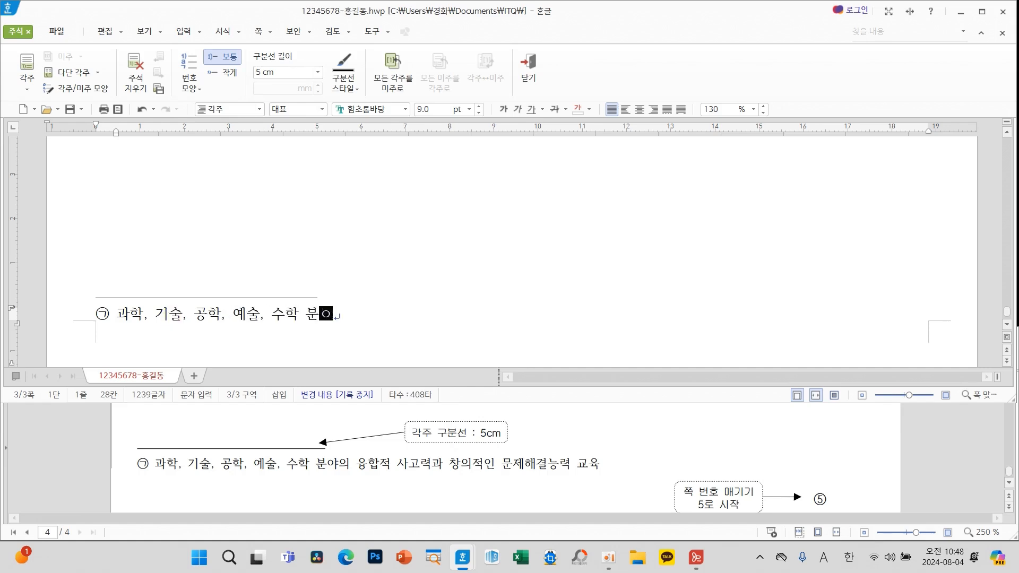
type(" 융합적 ")
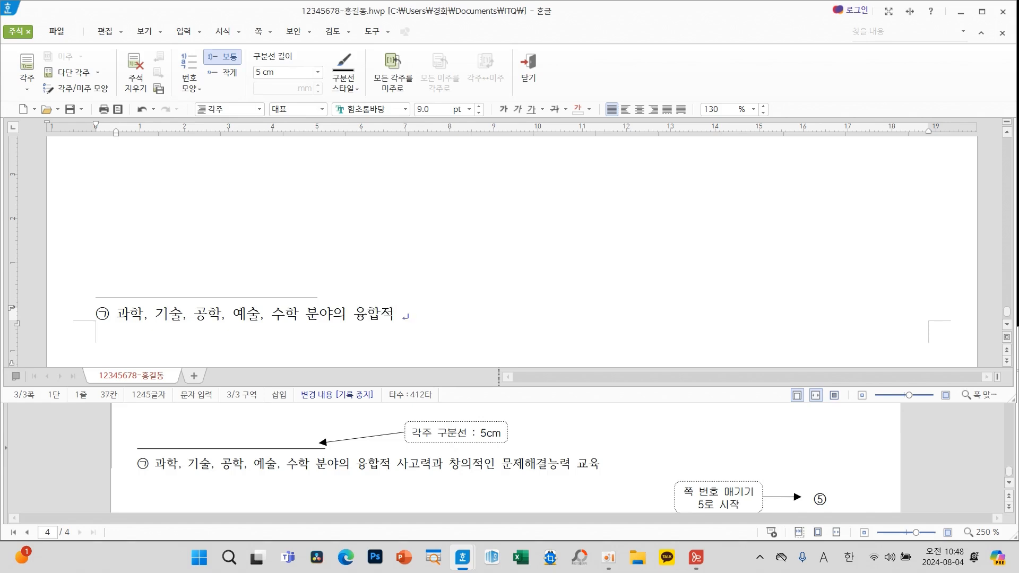
type("사고력과 샂ㅇ으")
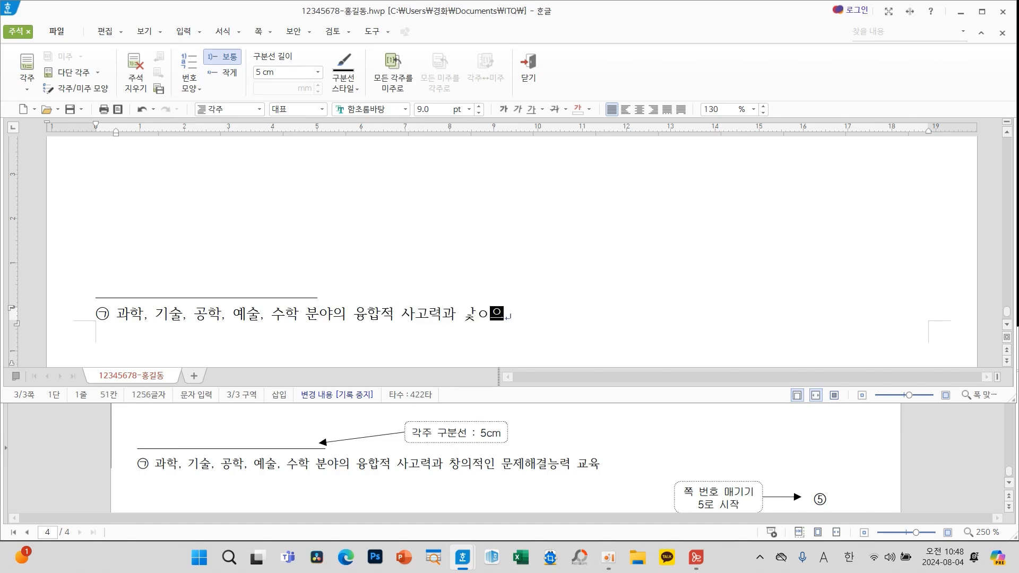
type("의적인 ")
type("문제해결능려")
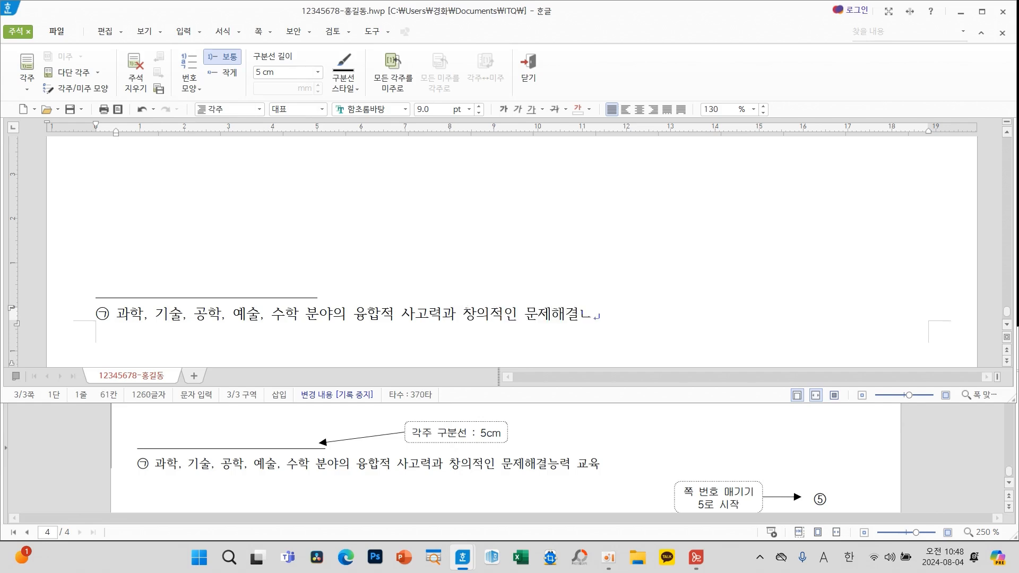
type("ㄱ 교육")
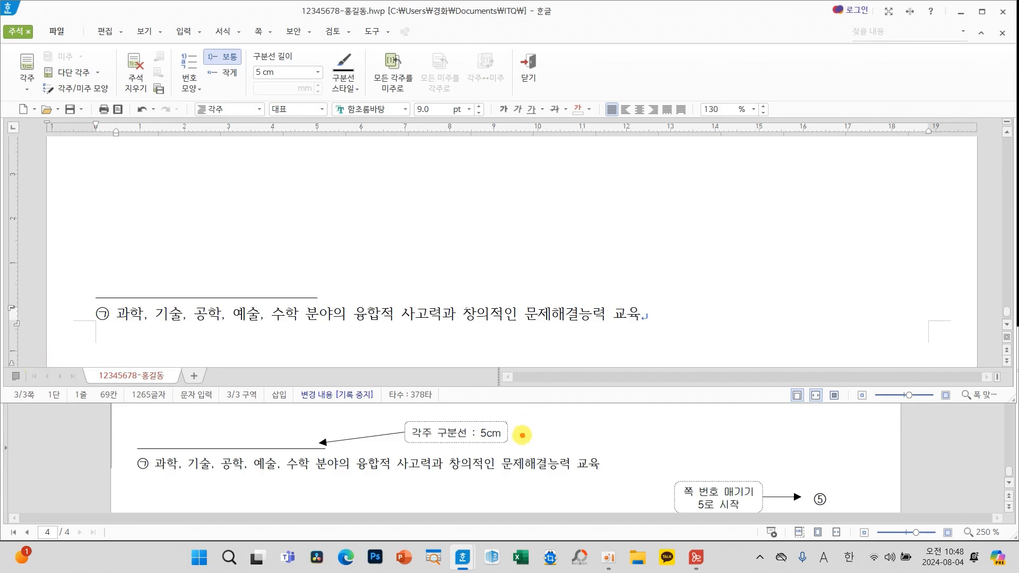
Check the footnote's separator length and number shape against the reference sheet, and its reference mark after (STEAM)
mouse_move(523, 434)
left_mouse_down()
mouse_move(493, 409)
mouse_move(524, 446)
left_mouse_up()
mouse_move(342, 307)
left_mouse_down()
mouse_move(132, 291)
mouse_move(345, 329)
left_mouse_up()
mouse_move(274, 84)
left_mouse_down()
mouse_move(235, 74)
mouse_move(275, 60)
mouse_move(240, 80)
mouse_move(285, 78)
left_mouse_up()
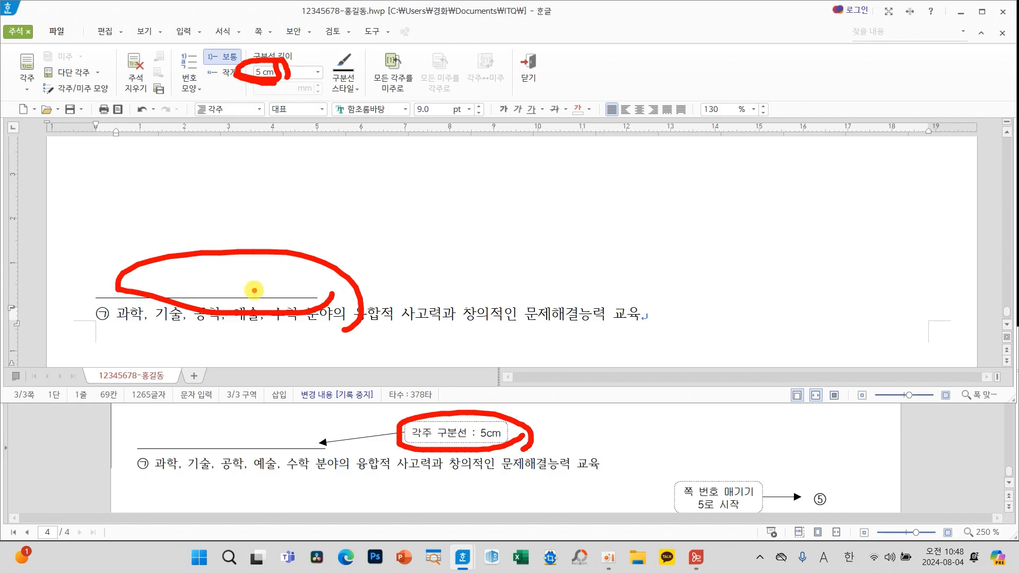
key("Escape")
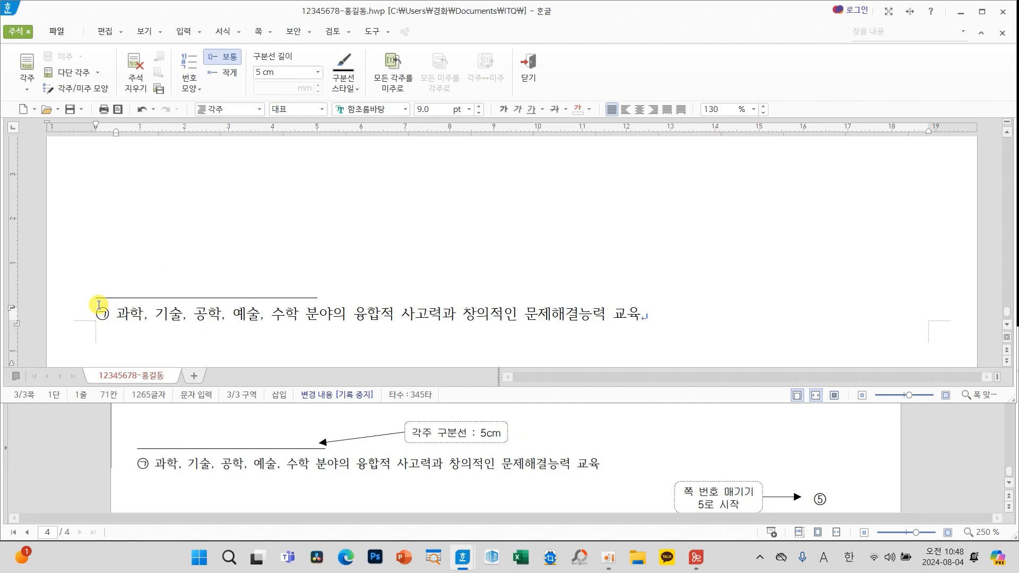
left_click_drag(118, 325, 114, 333)
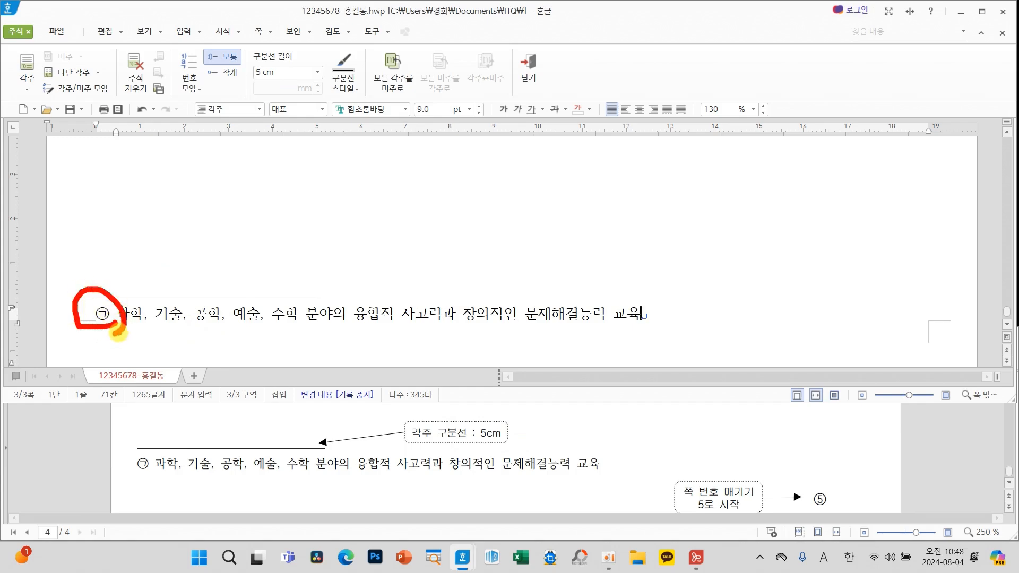
key("Escape")
scroll(392, 306, "up", 12)
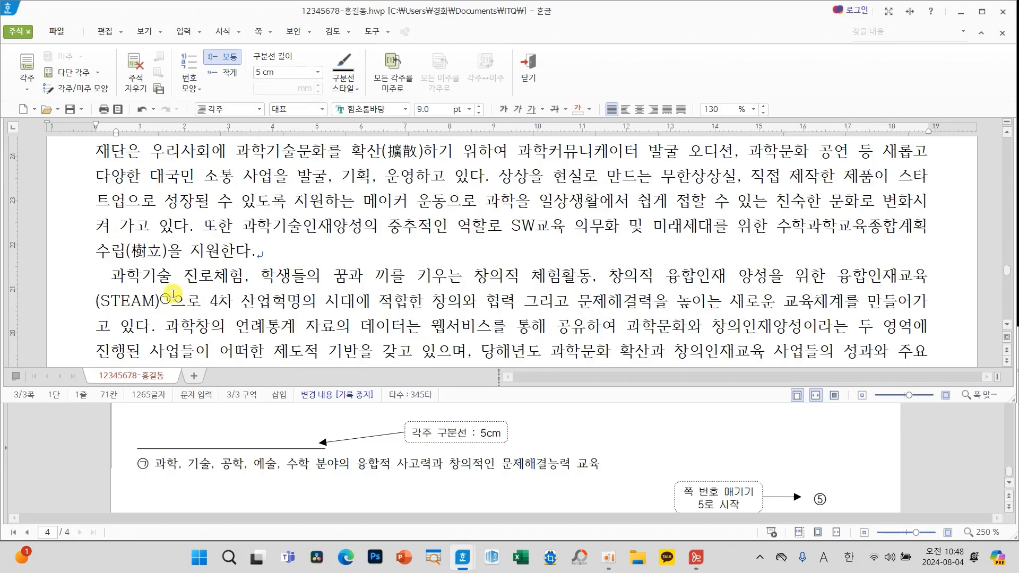
scroll(419, 265, "down", 10)
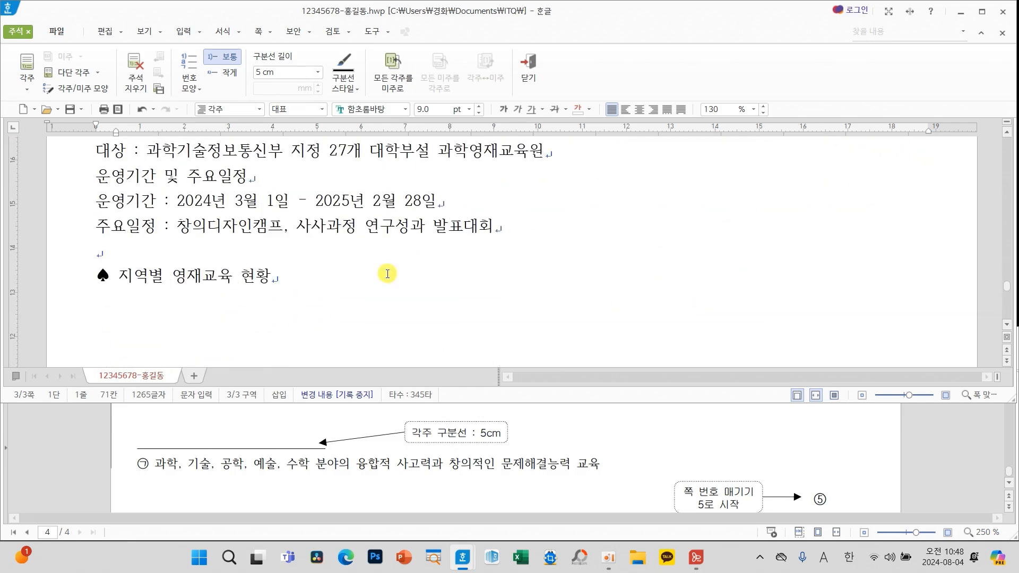
Leave footnote editing and add a new line below the ♠ 지역별 영재교육 현황 heading
left_click(317, 276)
key("Return")
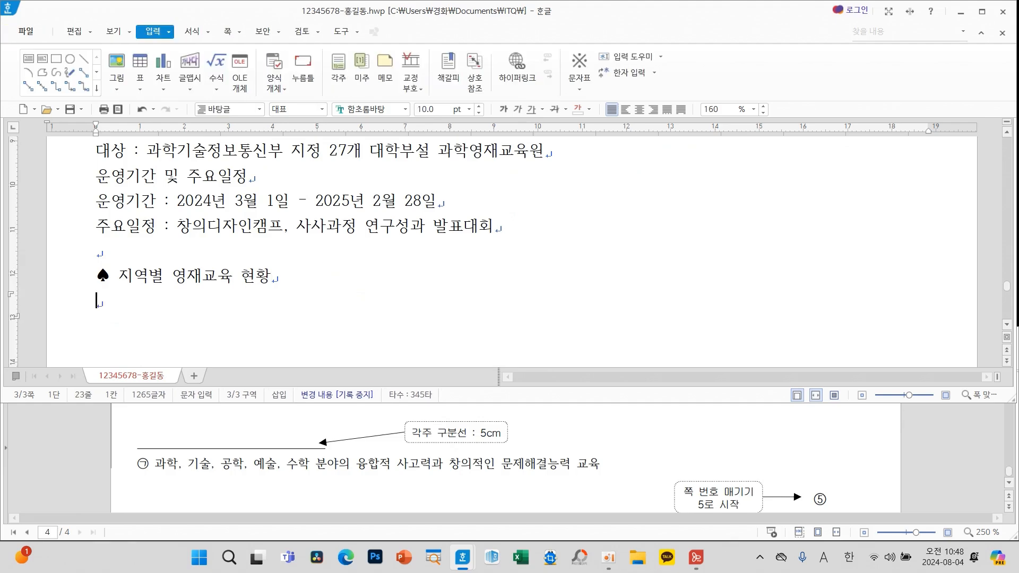
scroll(483, 472, "up", 5)
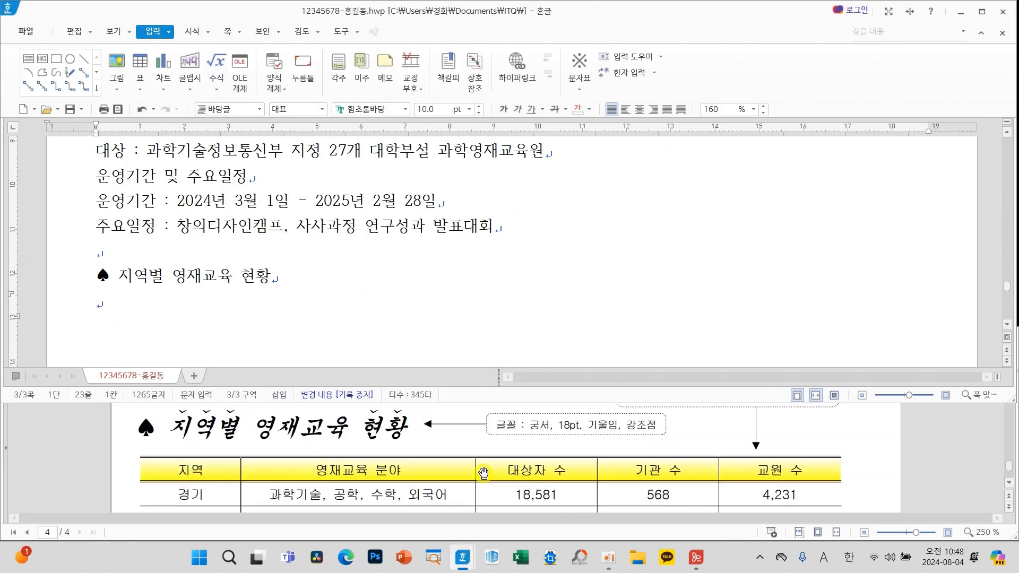
scroll(483, 472, "down", 2)
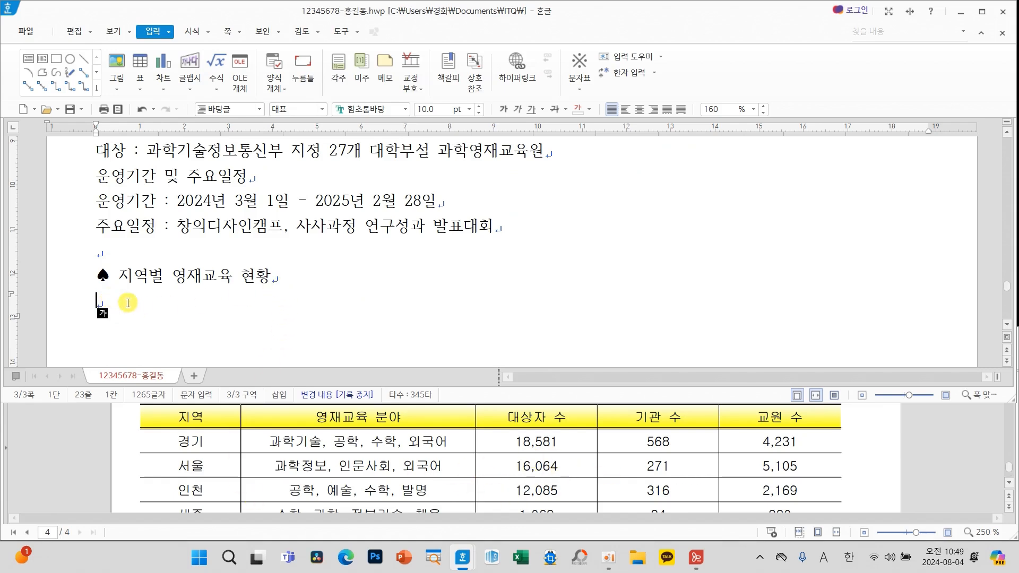
key("Return")
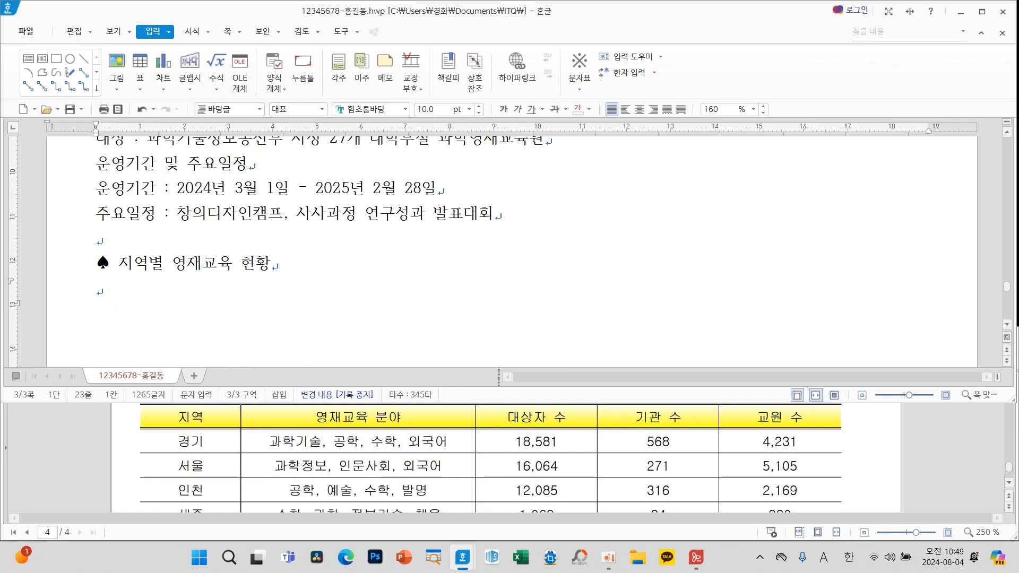
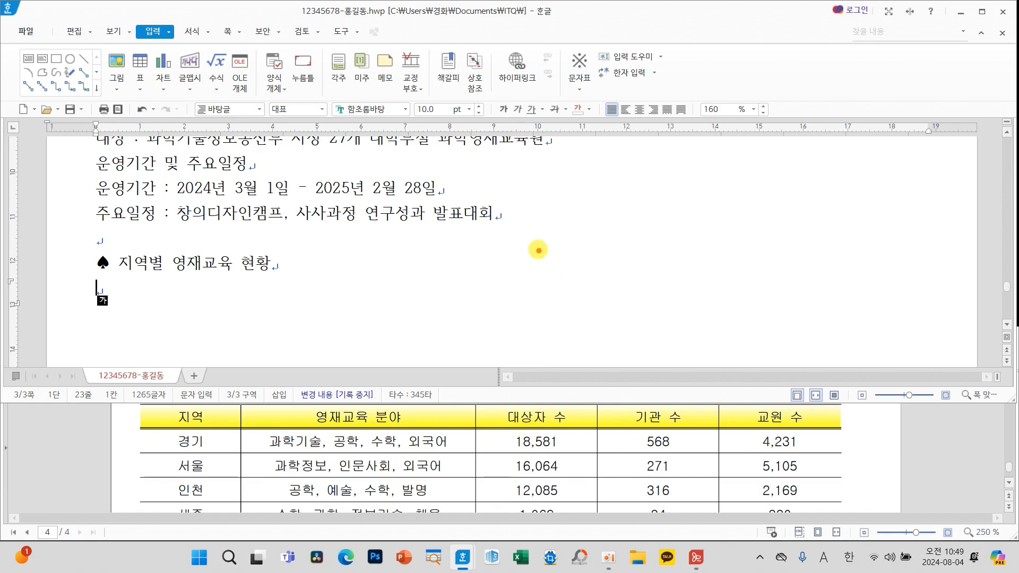
Count the columns and rows of the reference sheet's table under the 지역별 영재교육 현황 heading
left_click_drag(538, 250, 555, 325)
mouse_move(532, 278)
left_mouse_down()
mouse_move(581, 269)
mouse_move(609, 296)
mouse_move(634, 271)
mouse_move(658, 300)
mouse_move(687, 281)
left_mouse_up()
mouse_move(640, 286)
left_mouse_down()
mouse_move(643, 316)
mouse_move(698, 323)
left_mouse_up()
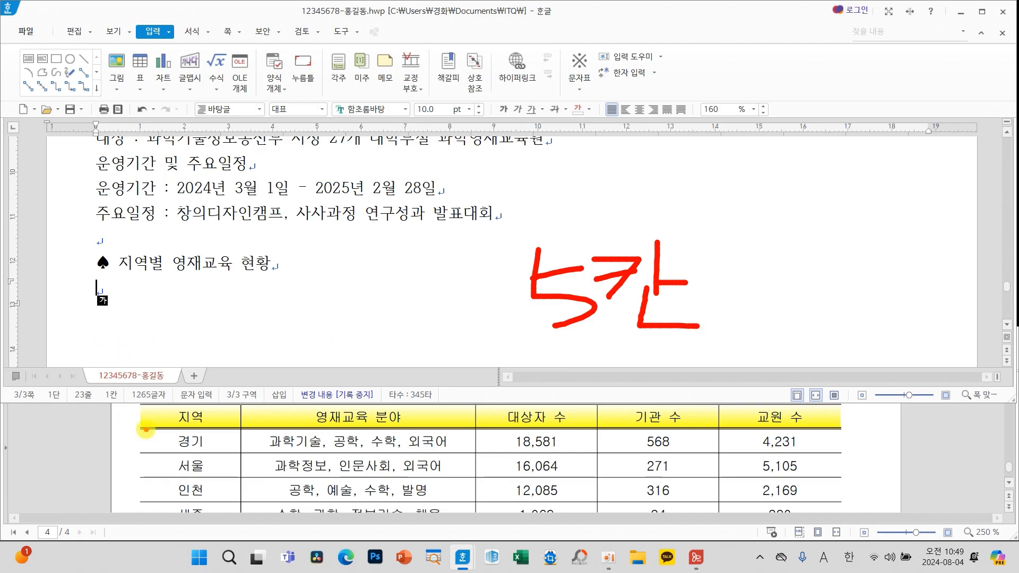
mouse_move(152, 418)
left_mouse_down()
mouse_move(121, 419)
mouse_move(111, 438)
left_mouse_up()
left_click_drag(158, 466, 115, 466)
left_click_drag(159, 491, 106, 487)
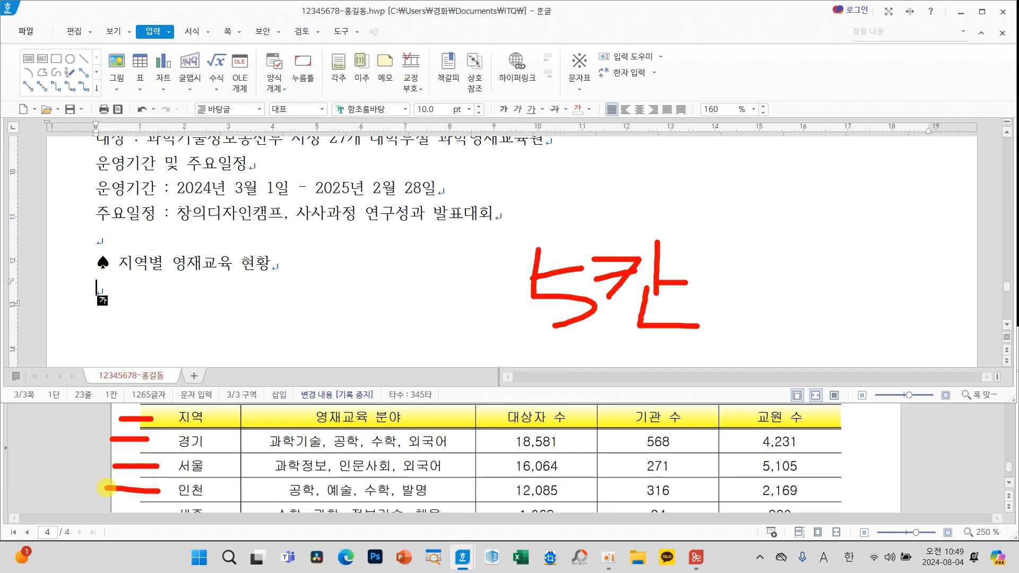
mouse_move(152, 510)
left_mouse_down()
mouse_move(109, 505)
mouse_move(109, 525)
left_mouse_up()
mouse_move(740, 259)
left_mouse_down()
mouse_move(701, 308)
mouse_move(764, 274)
mouse_move(808, 285)
mouse_move(803, 294)
left_mouse_up()
left_click_drag(781, 297, 809, 347)
key("Escape")
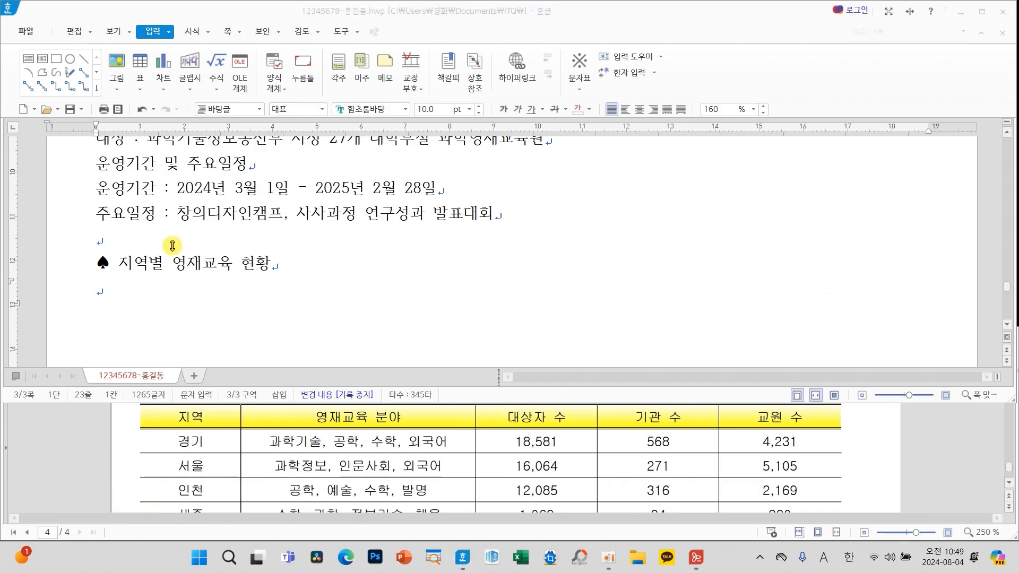
Insert a table with 6 rows and 5 columns, treated as a character, below the ♠ 지역별 영재교육 현황 heading
left_click(104, 292)
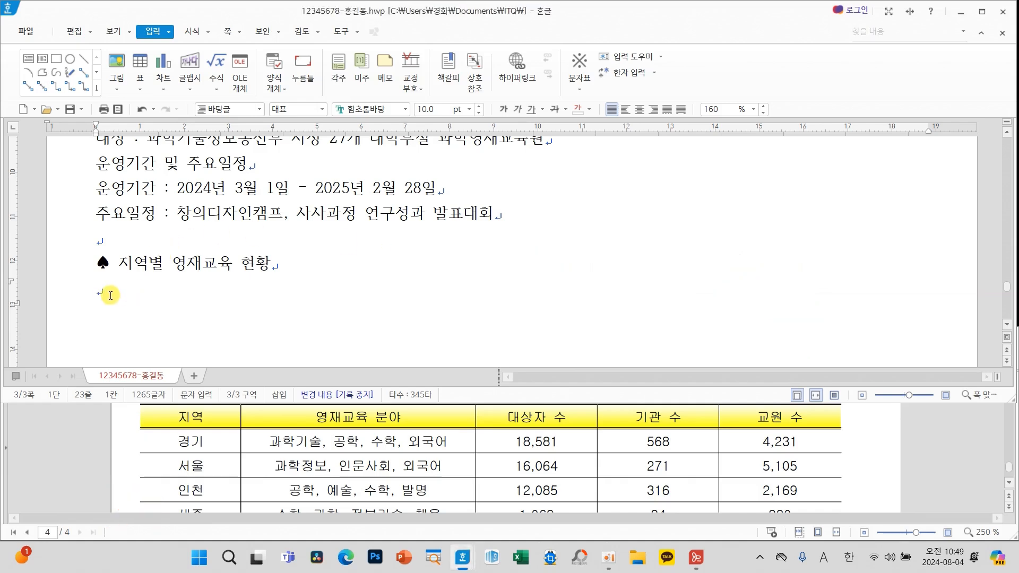
left_click(141, 63)
left_click(472, 176)
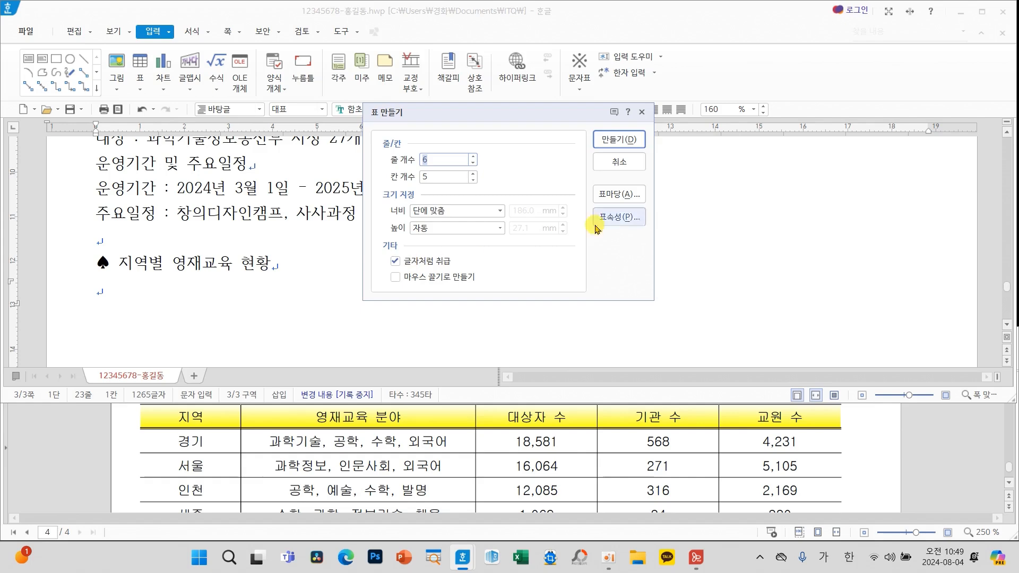
left_click(619, 139)
scroll(580, 202, "down", 3)
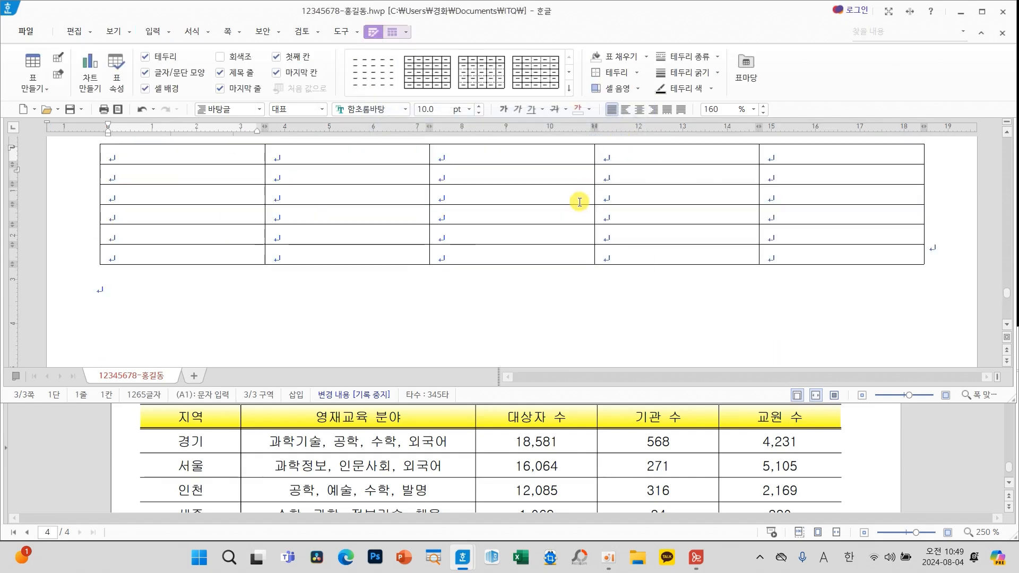
scroll(579, 201, "up", 2)
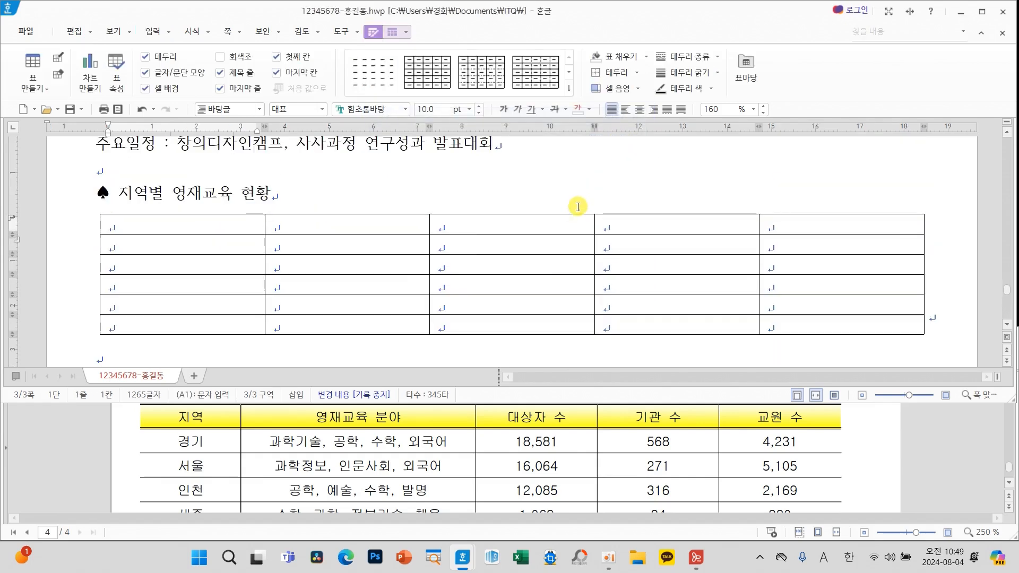
Select all cells of the new table and increase the height of every row evenly
key("F5")
key("F5")
key("F5")
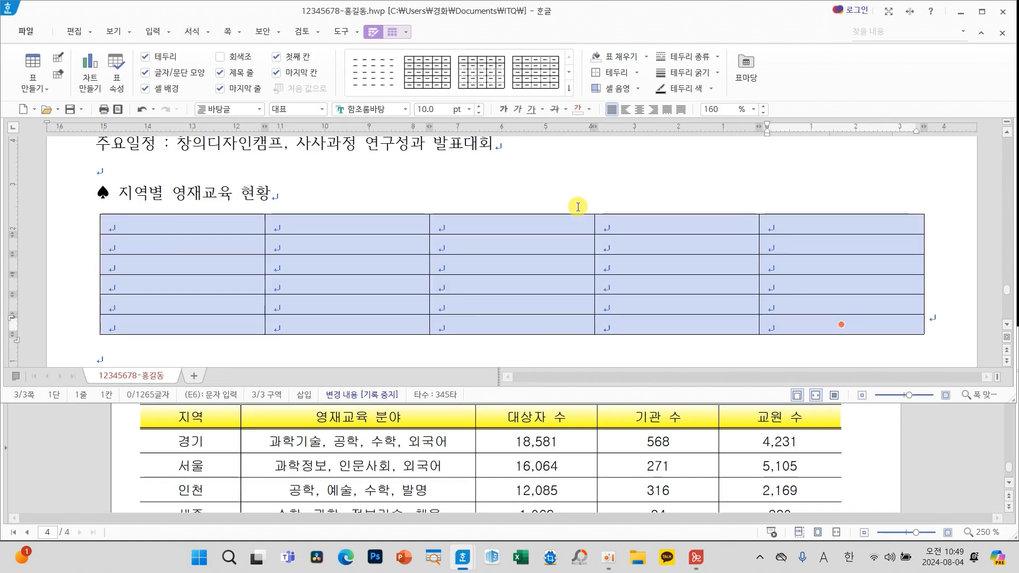
key("ctrl+Down")
key("ctrl+Down")
key("ctrl+Down")
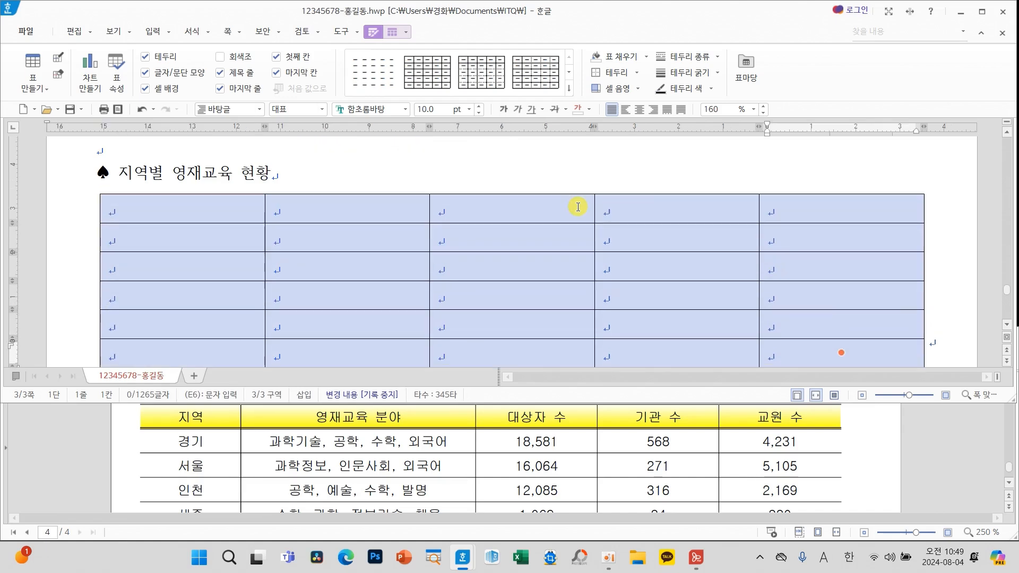
scroll(602, 211, "down", 2)
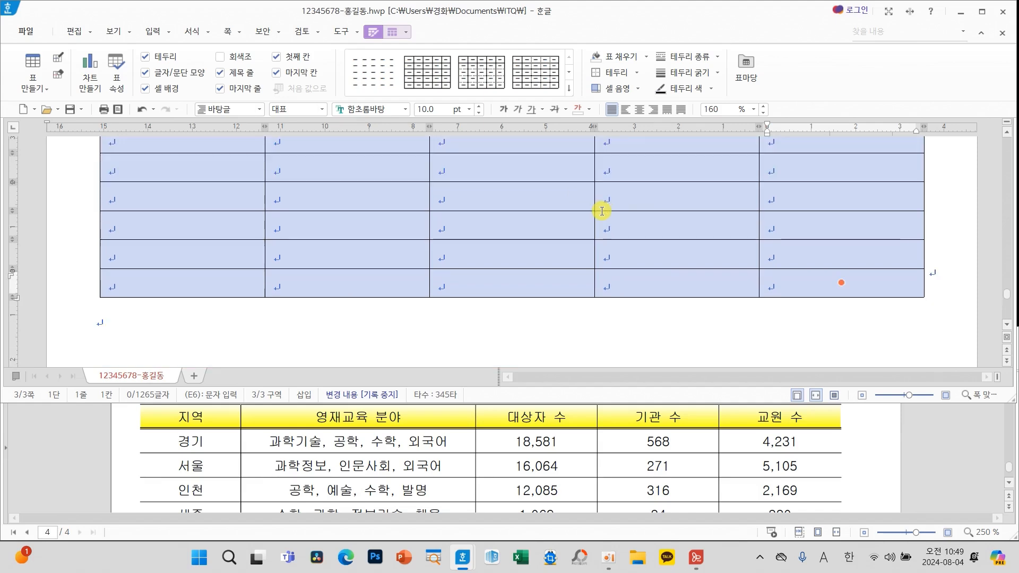
Set the font of all table cells to 굴림 and center their text, following the reference sheet
scroll(602, 211, "up", 2)
scroll(836, 465, "up", 3)
scroll(836, 465, "up", 2)
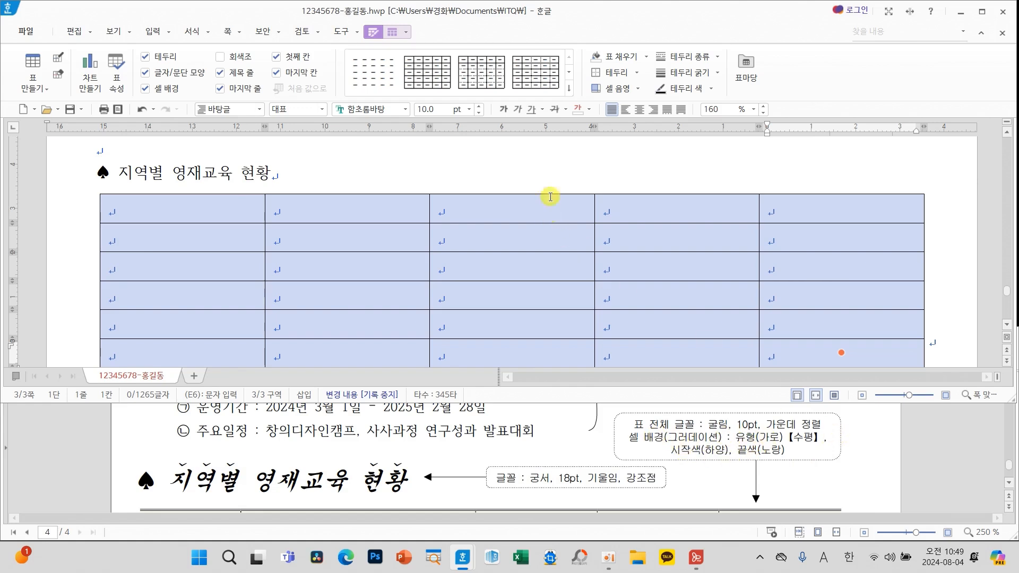
left_click(406, 109)
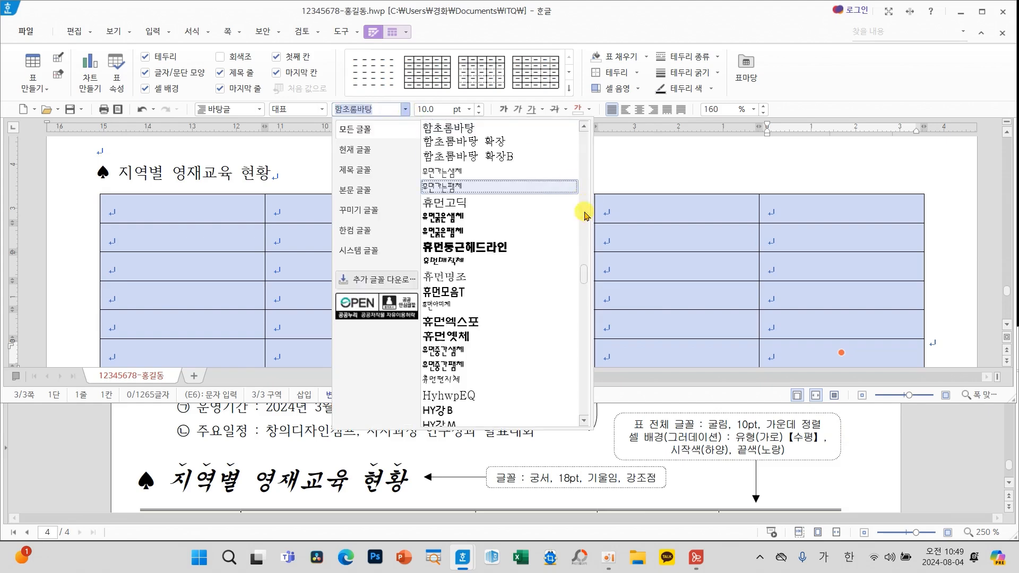
scroll(581, 159, "up", 5)
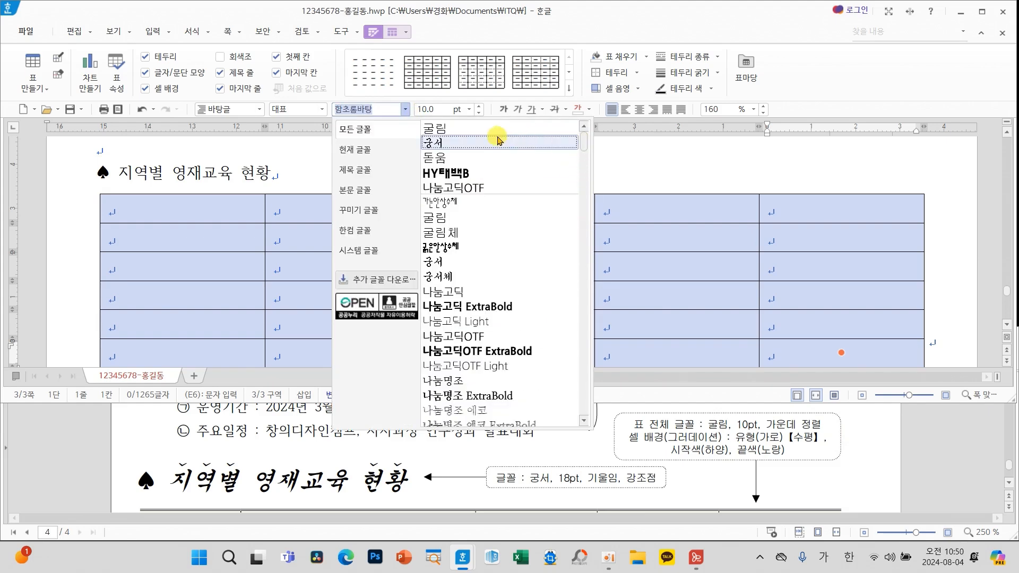
left_click(579, 141)
left_click(639, 109)
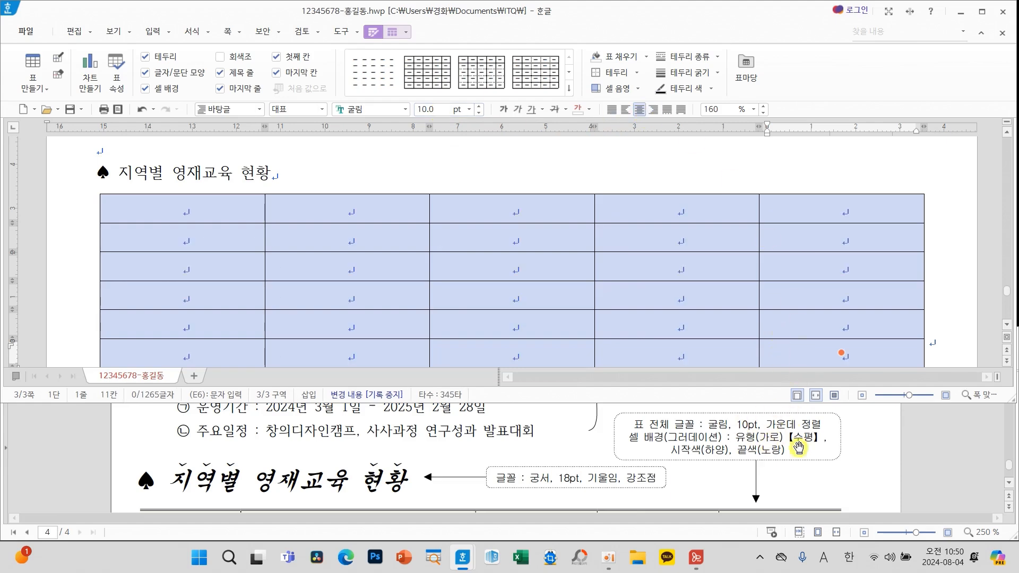
Check the border style on the reference sheet's table and set the left and right outer borders of the new table to no line
scroll(835, 489, "down", 2)
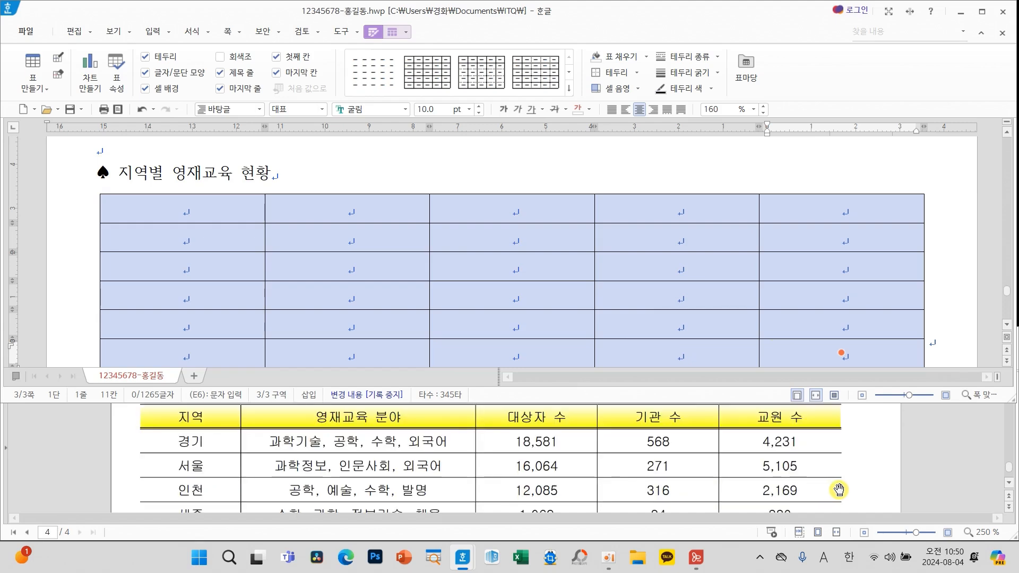
scroll(838, 490, "down", 2)
scroll(839, 489, "up", 2)
scroll(839, 489, "down", 1)
scroll(841, 489, "up", 1)
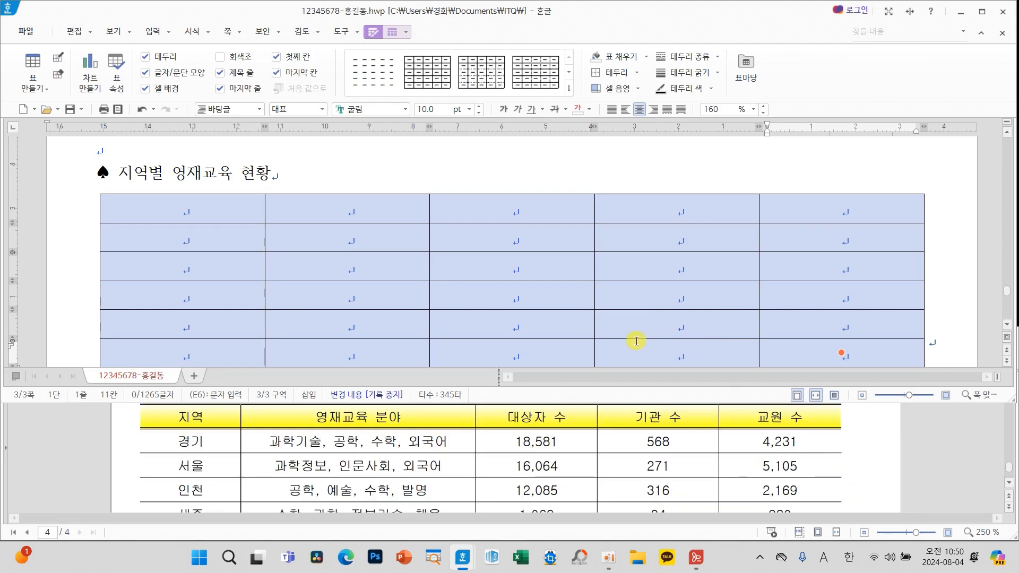
scroll(632, 323, "down", 2)
scroll(585, 273, "up", 2)
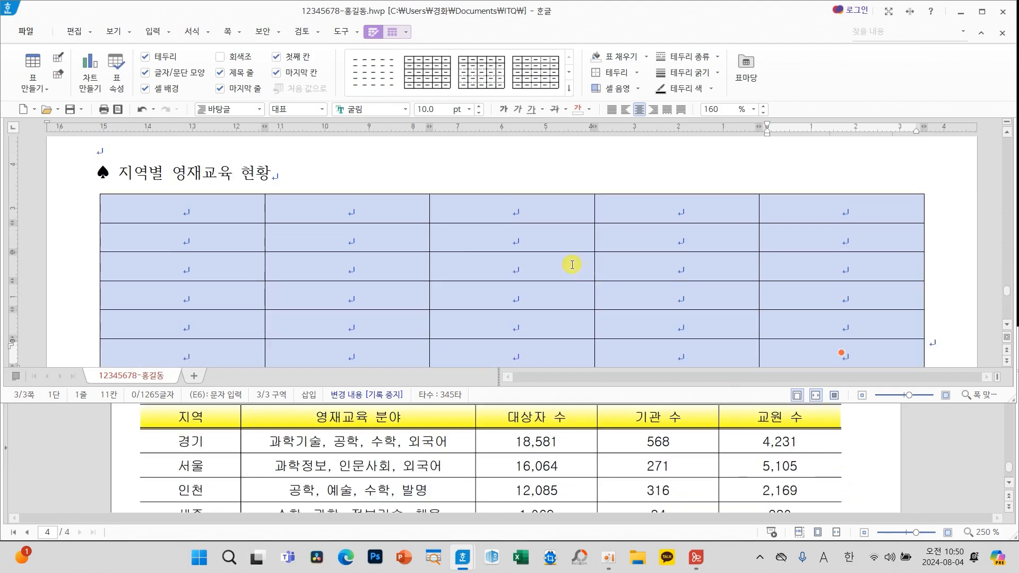
key("l")
left_click(409, 80)
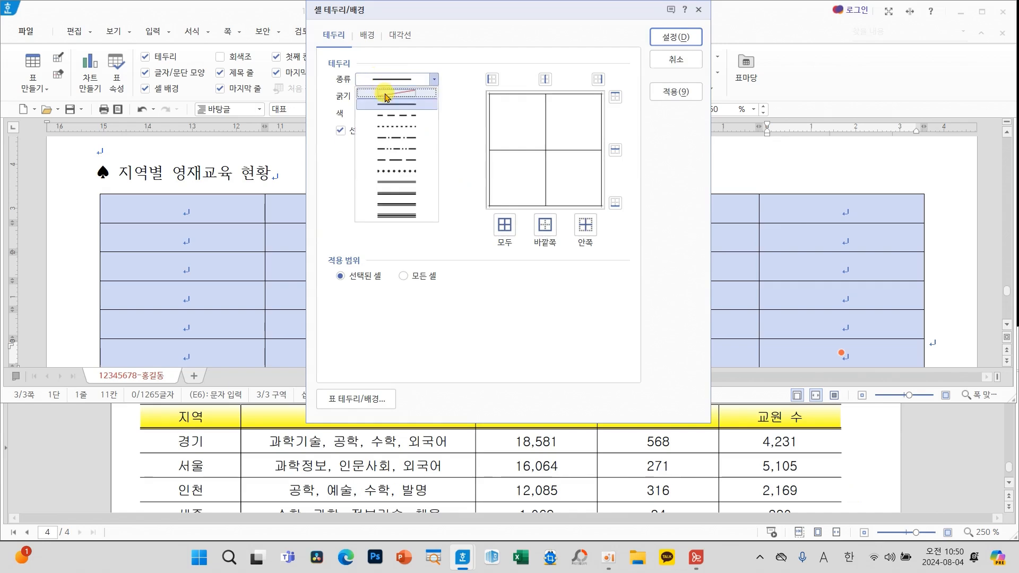
left_click(386, 94)
left_click(492, 79)
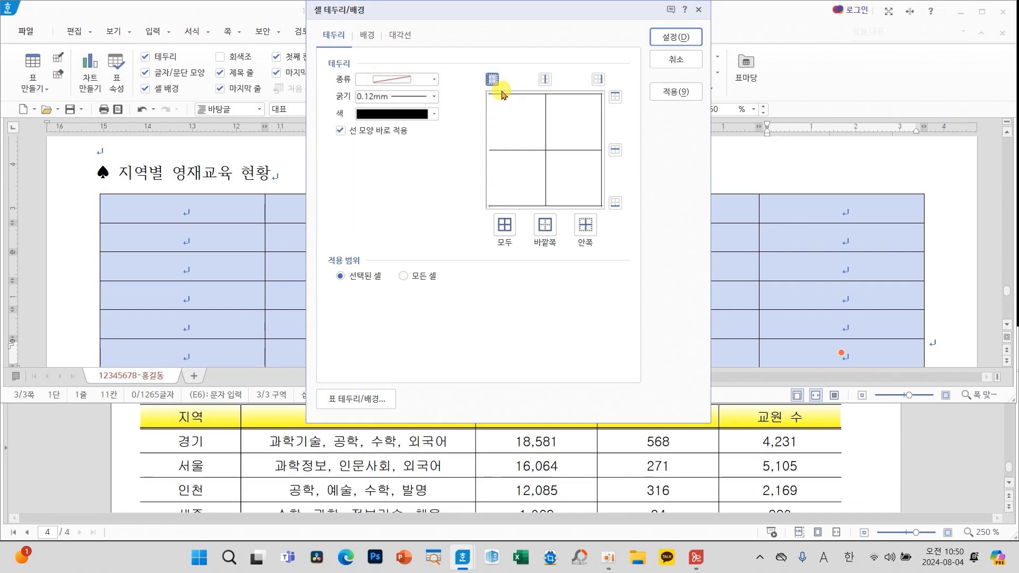
left_click(598, 80)
left_click(661, 38)
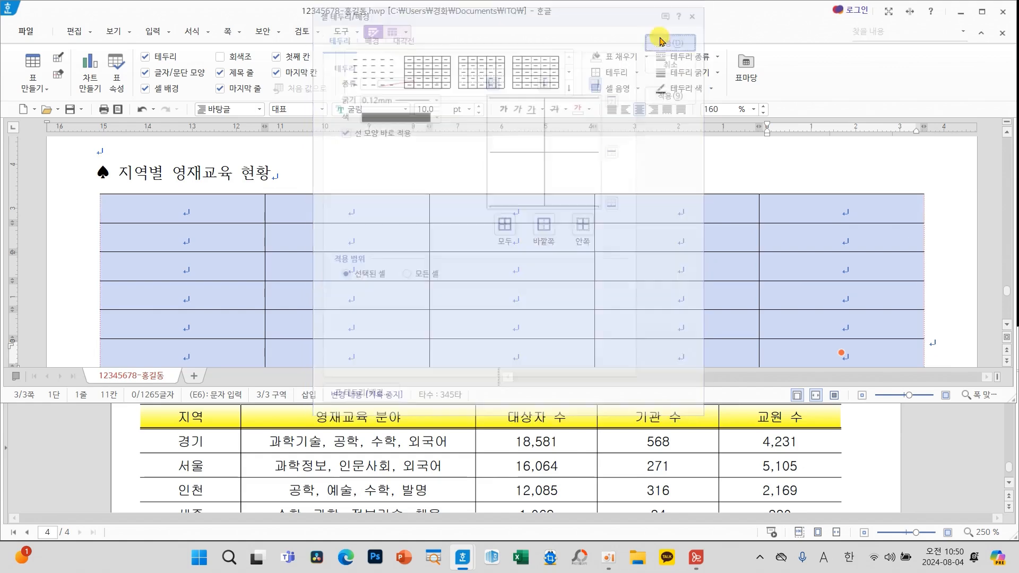
Apply a 0.5 mm double line to the top and bottom outer borders of the whole table
scroll(689, 476, "down", 4)
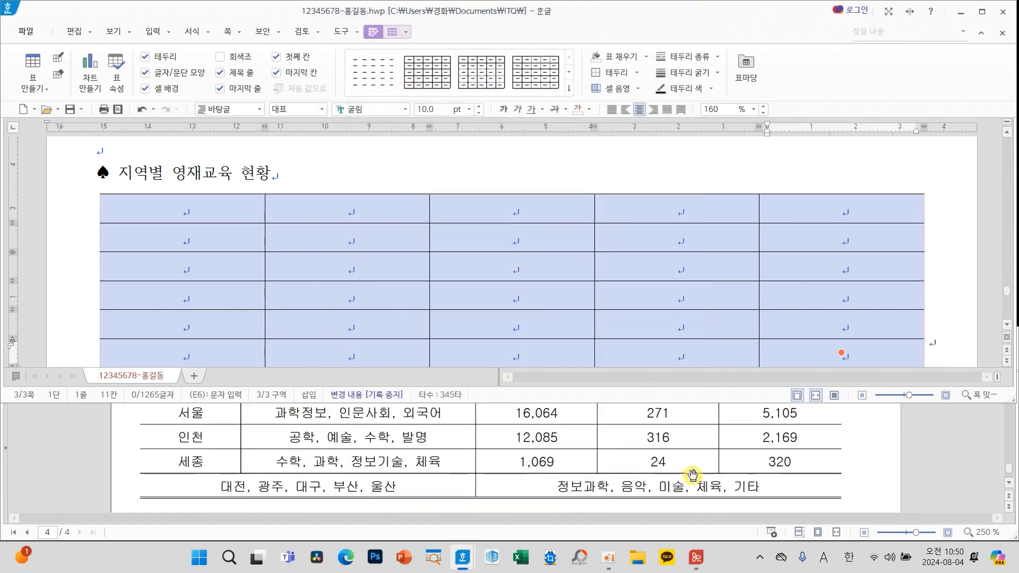
scroll(692, 474, "up", 4)
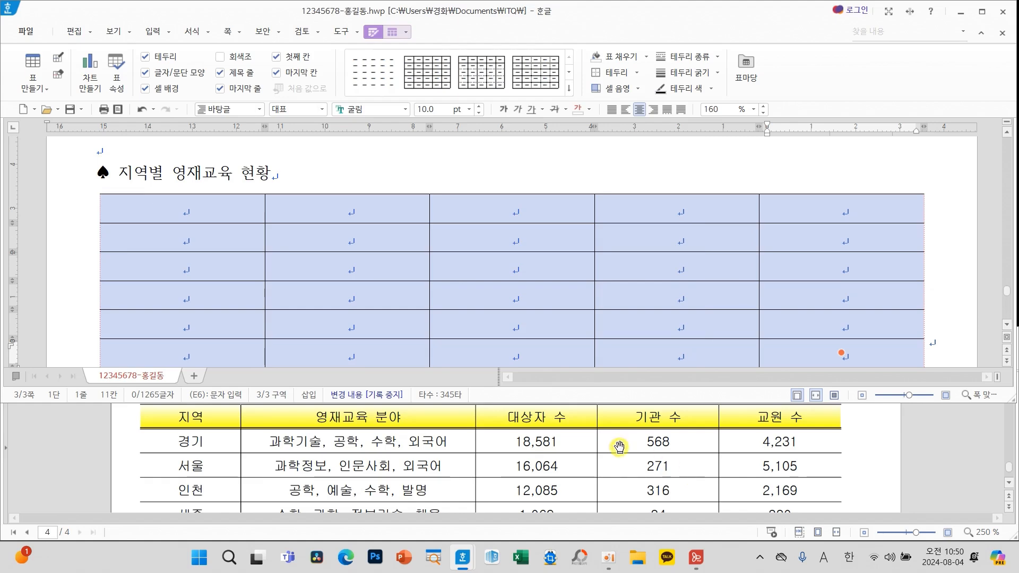
key("l")
left_click(394, 80)
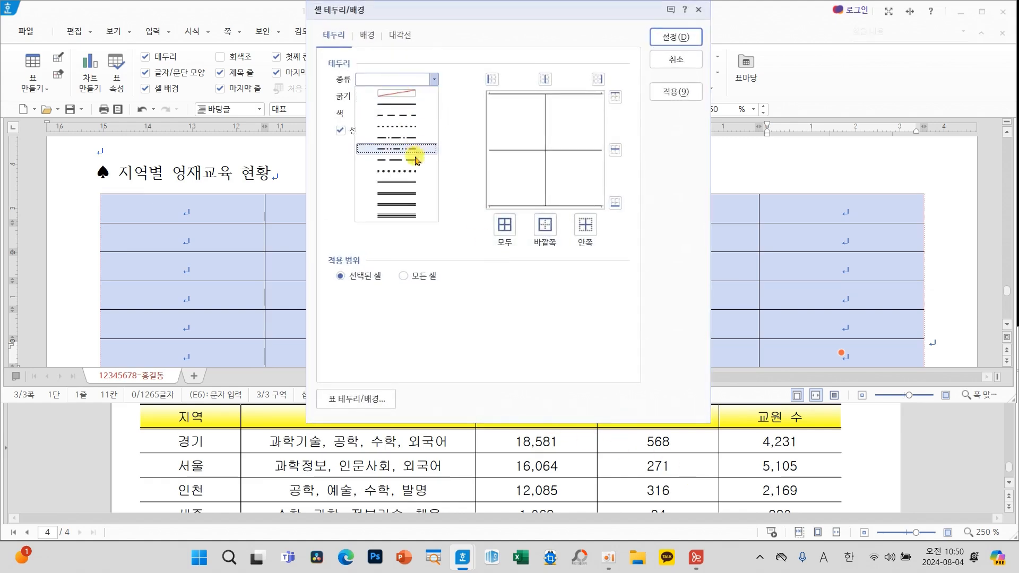
left_click(397, 182)
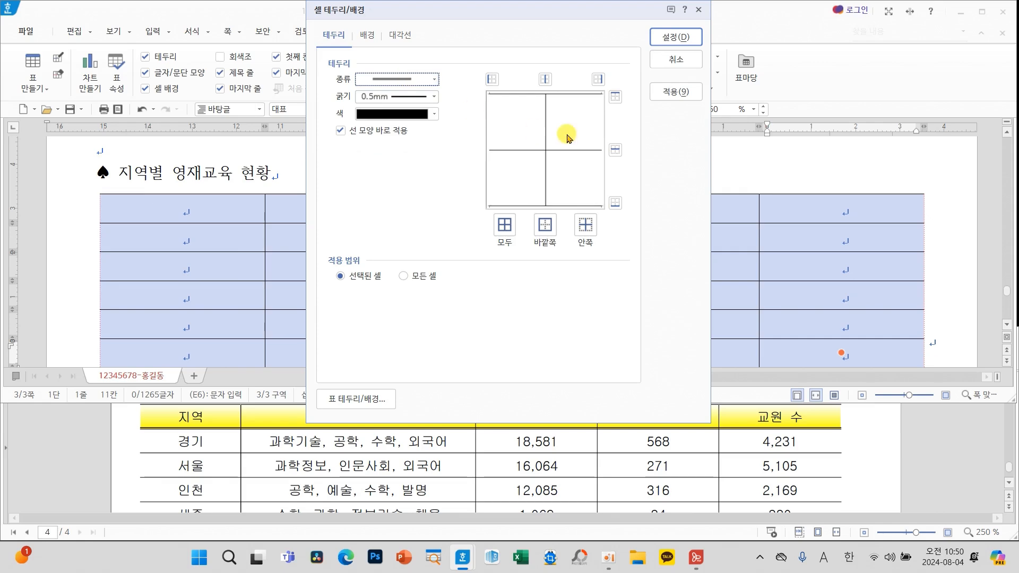
left_click(614, 97)
left_click(614, 204)
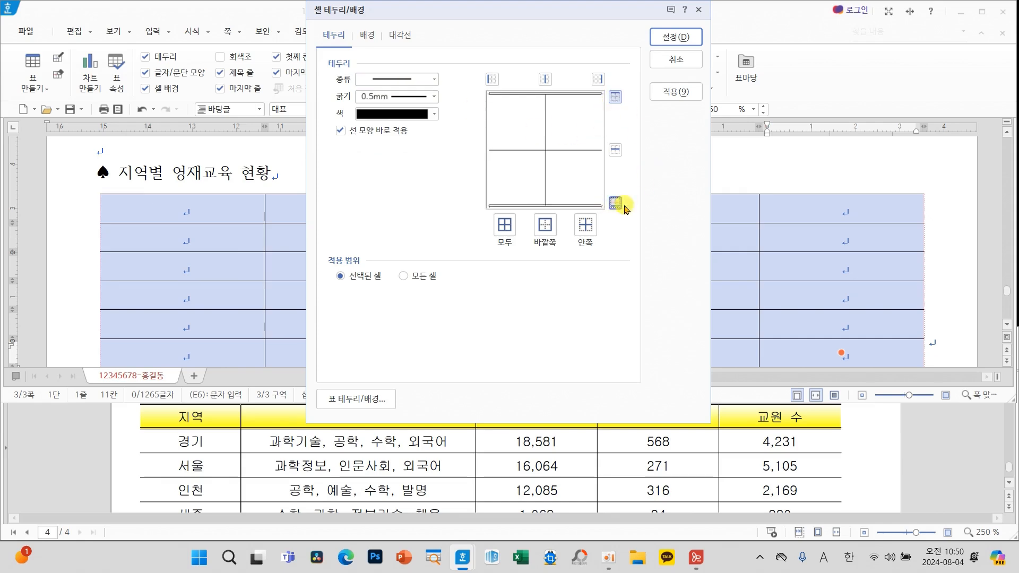
left_click(680, 39)
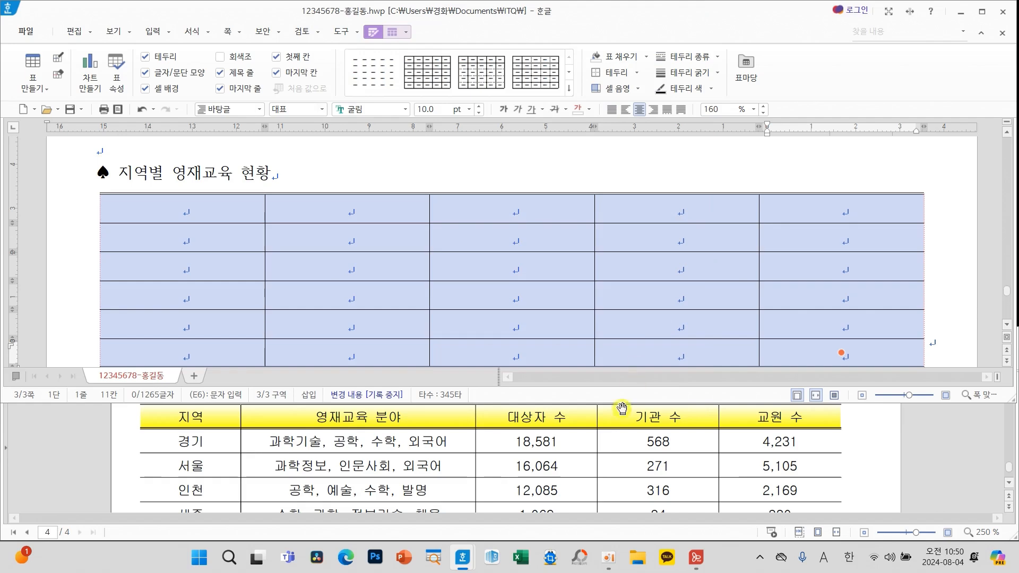
Apply a 0.5 mm double line to the bottom border of the table's first row
scroll(568, 462, "down", 2)
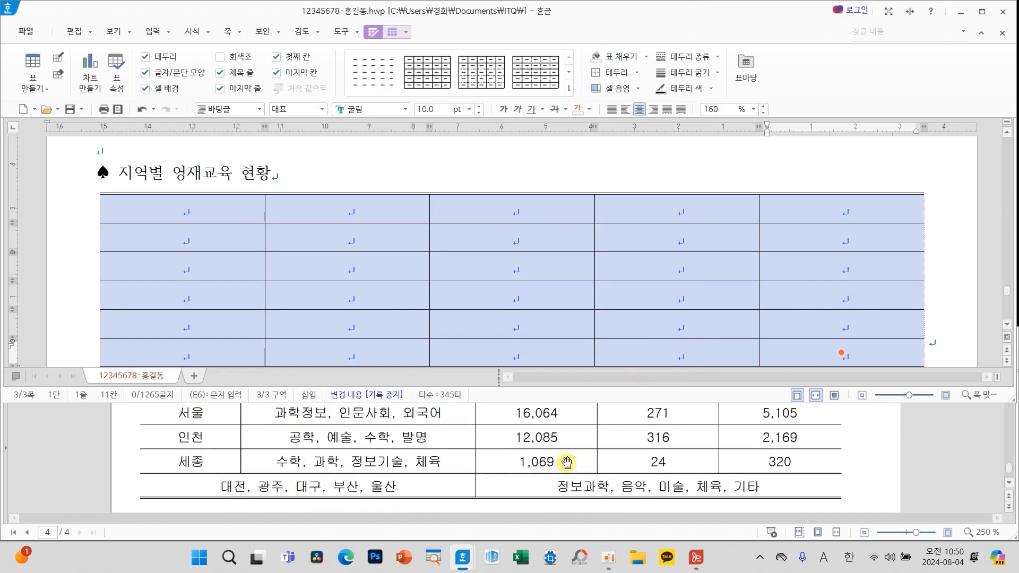
scroll(567, 462, "up", 2)
left_click_drag(247, 212, 792, 211)
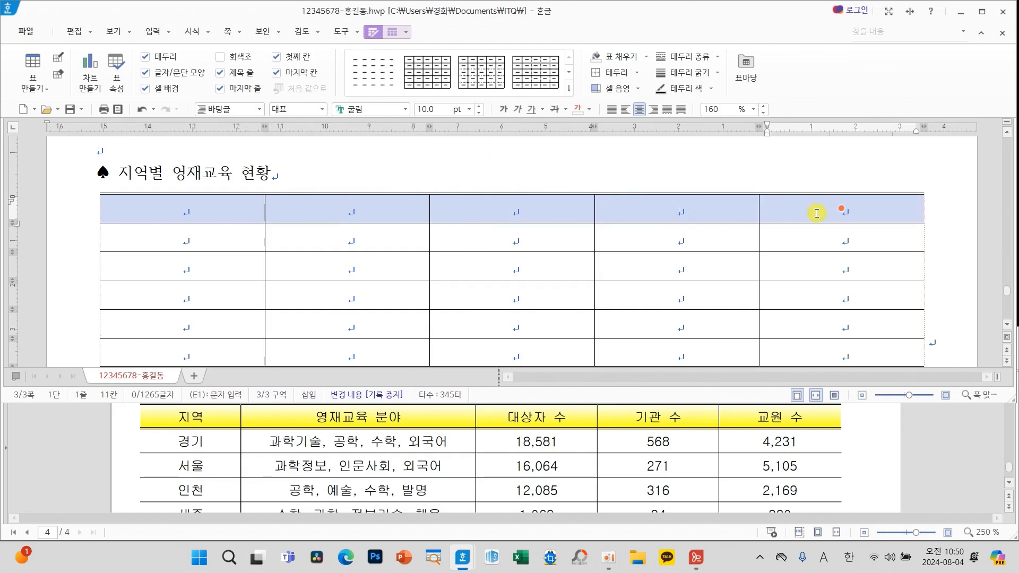
key("l")
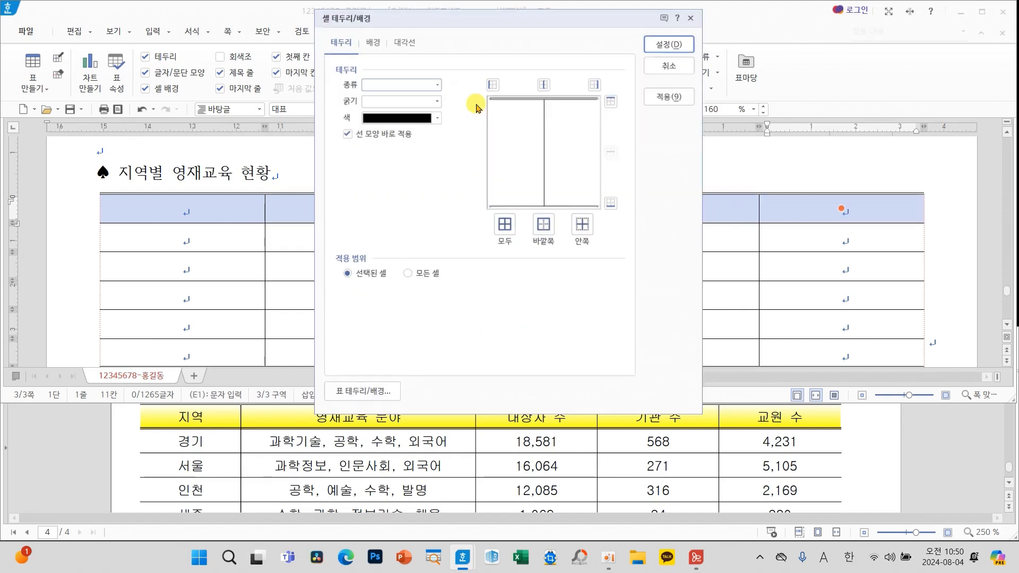
left_click(424, 79)
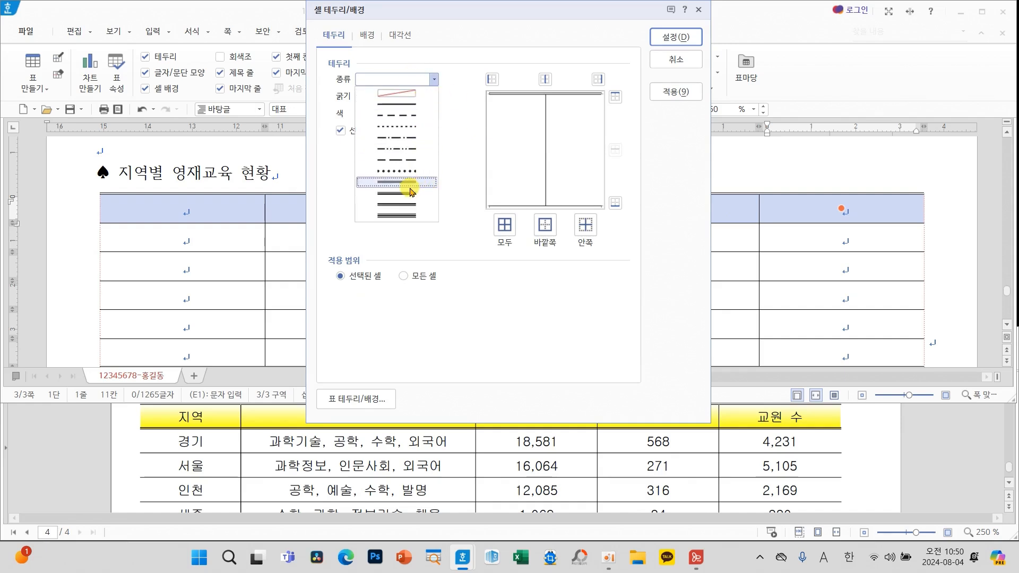
left_click(412, 190)
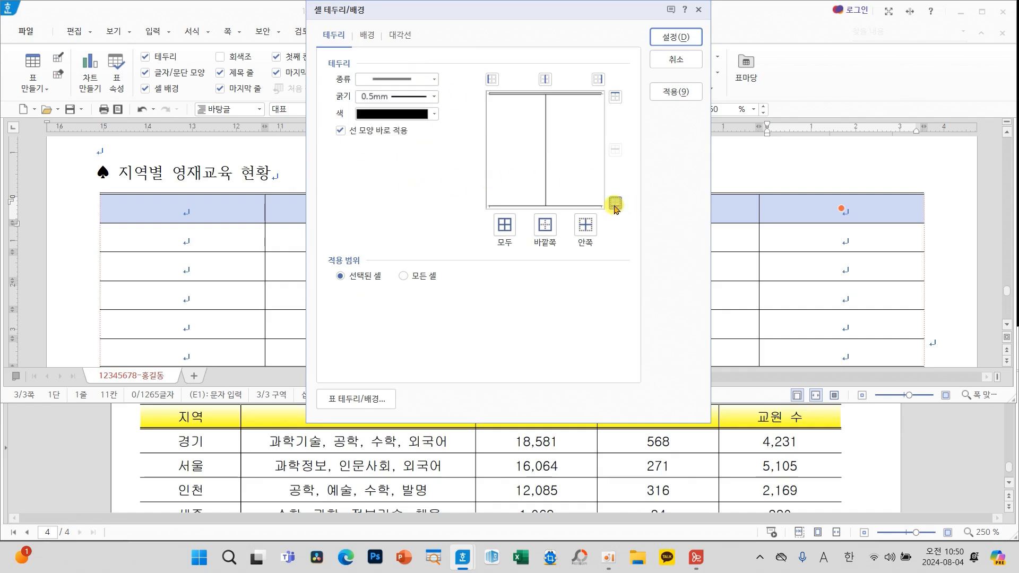
left_click(675, 36)
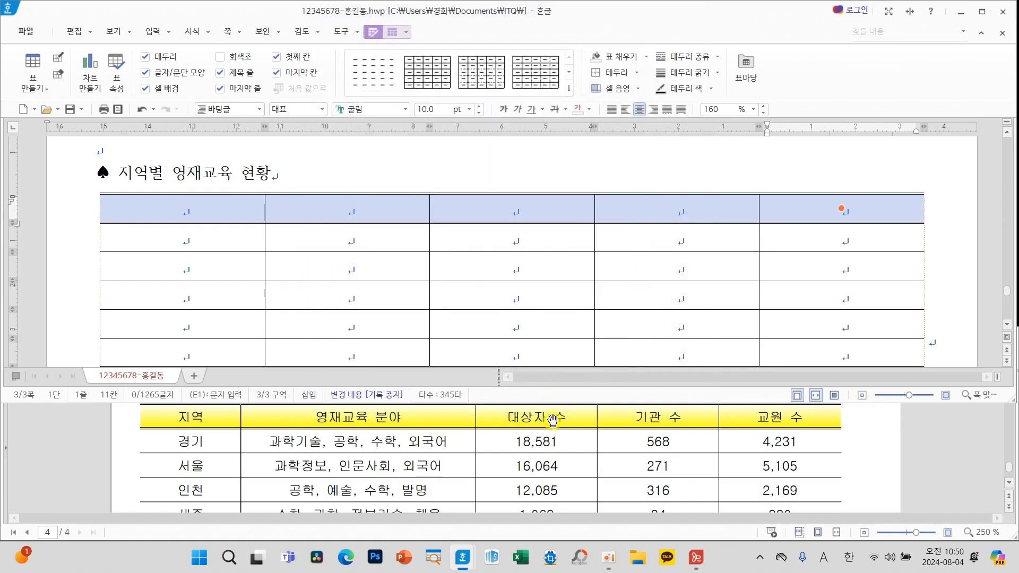
Check the reference sheet's cell background instructions and switch the selected header row's background fill to a gradient
scroll(857, 481, "up", 2)
scroll(856, 480, "up", 1)
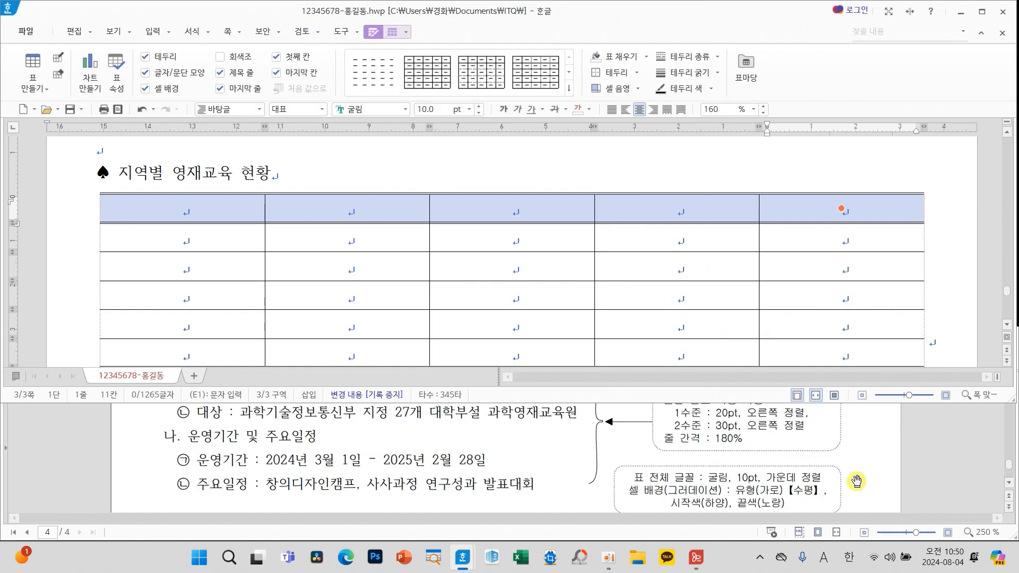
scroll(857, 481, "down", 1)
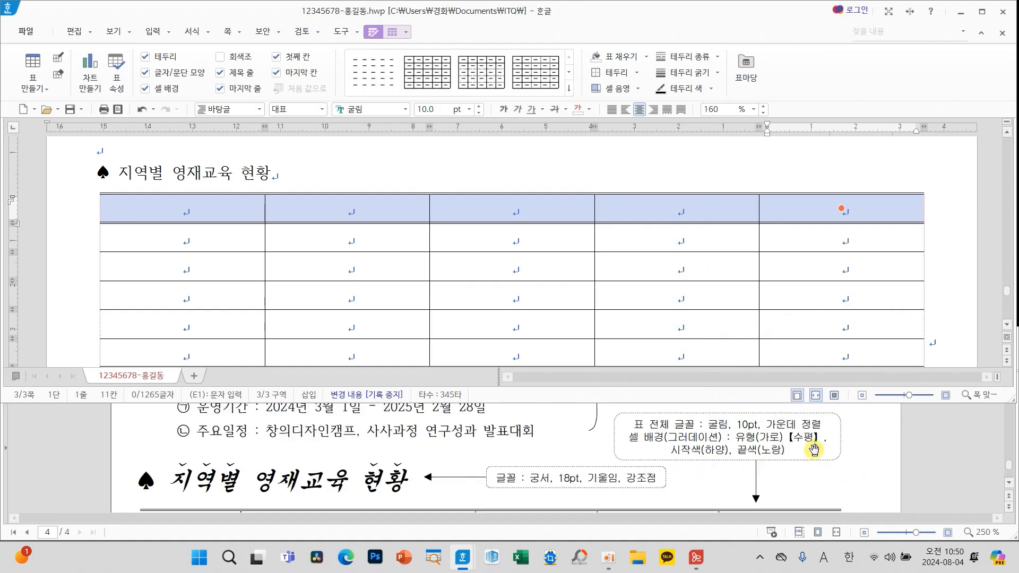
left_click_drag(609, 426, 851, 461)
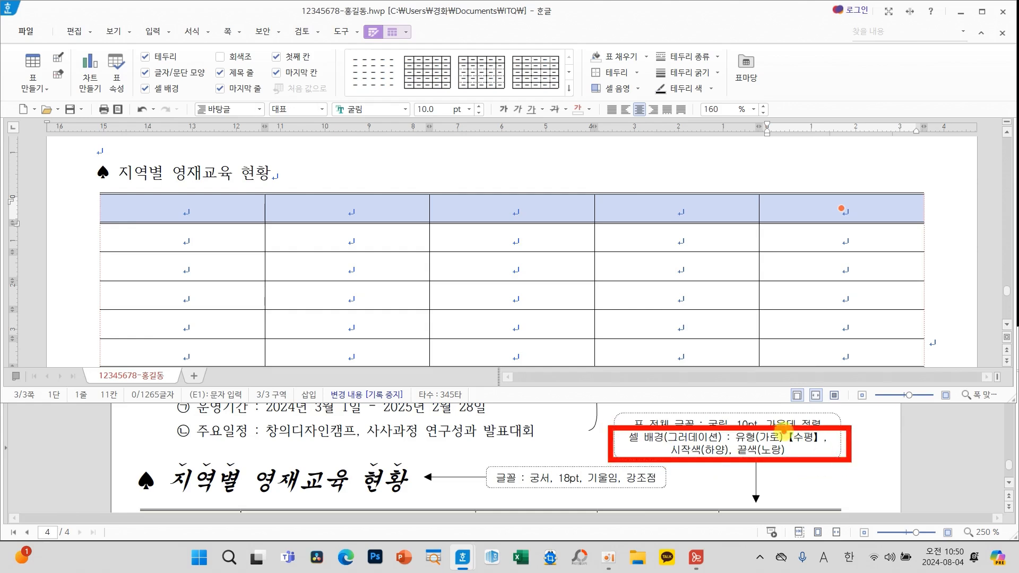
mouse_move(521, 237)
left_mouse_down()
mouse_move(432, 250)
mouse_move(538, 299)
left_mouse_up()
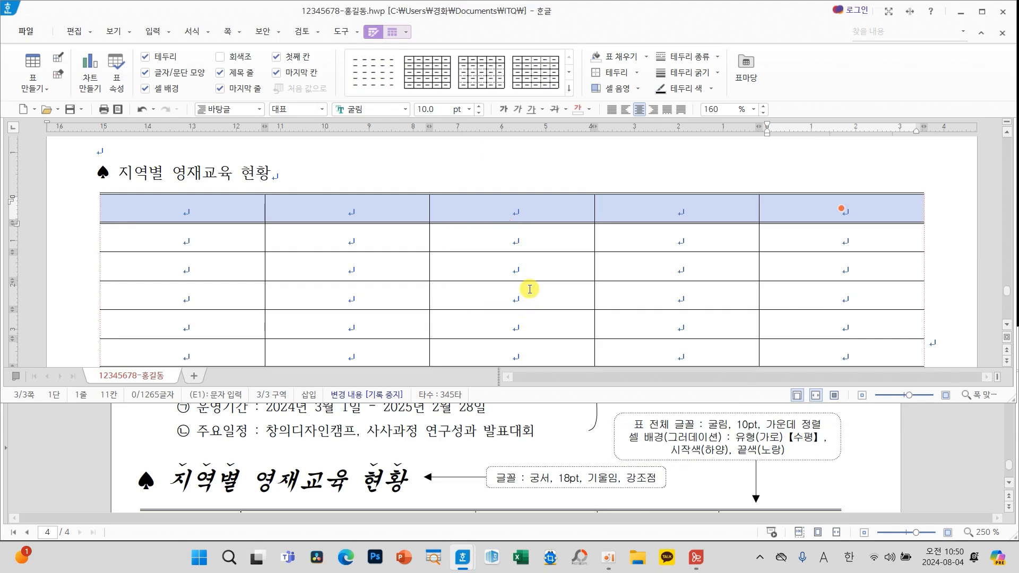
key("l")
left_click(370, 149)
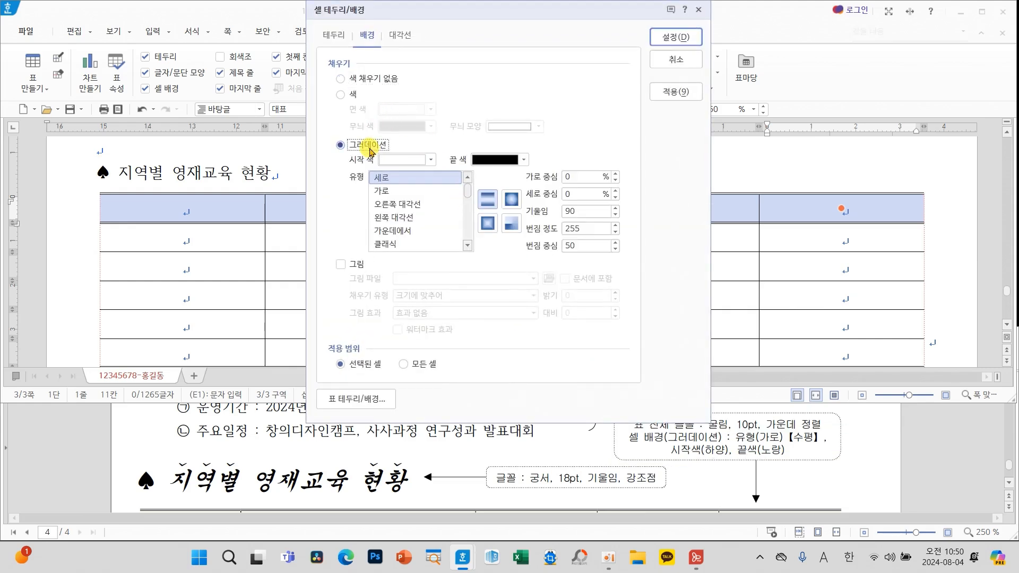
Set the header row's gradient to the 가로 type with a yellow end color and apply it
left_click_drag(435, 11, 306, 51)
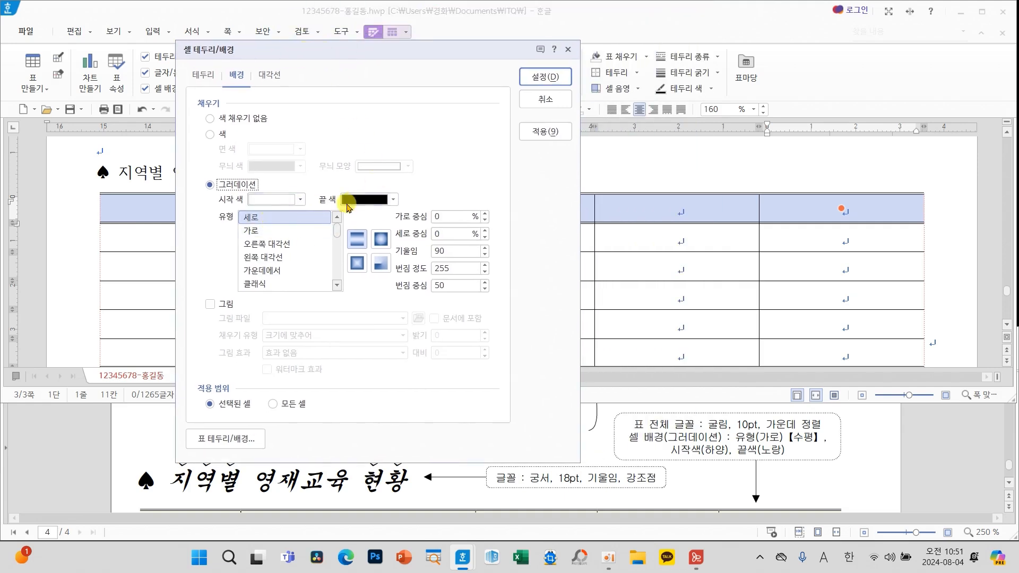
left_click(392, 199)
left_click(391, 308)
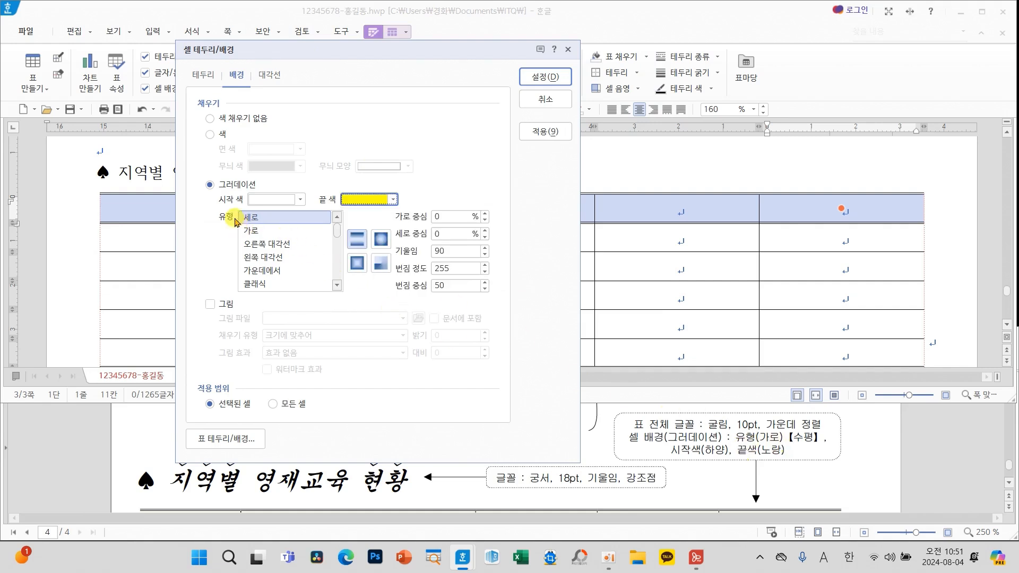
left_click(249, 232)
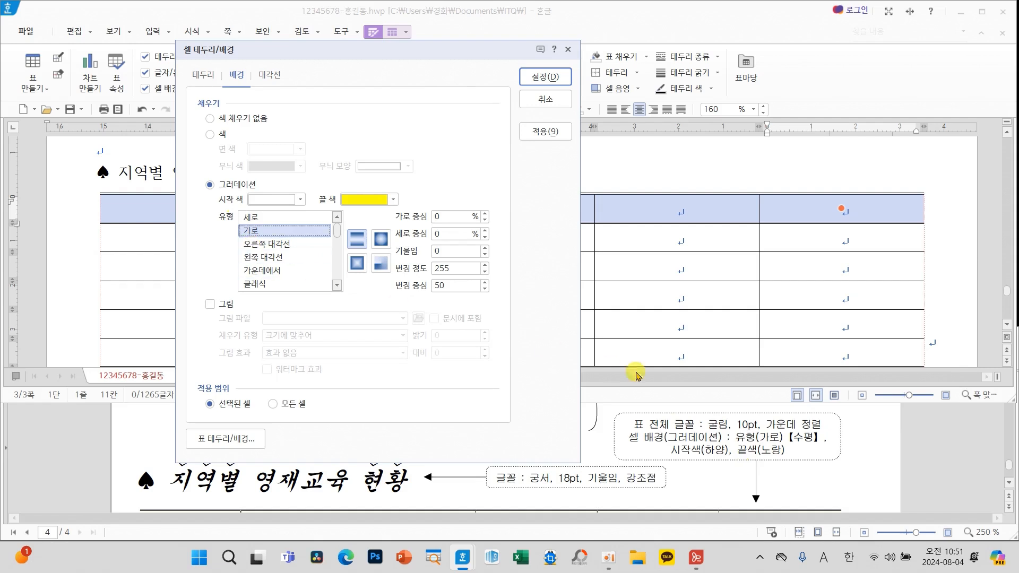
mouse_move(807, 439)
left_mouse_down()
mouse_move(841, 432)
mouse_move(860, 463)
mouse_move(852, 473)
mouse_move(915, 451)
mouse_move(976, 470)
mouse_move(954, 464)
left_mouse_up()
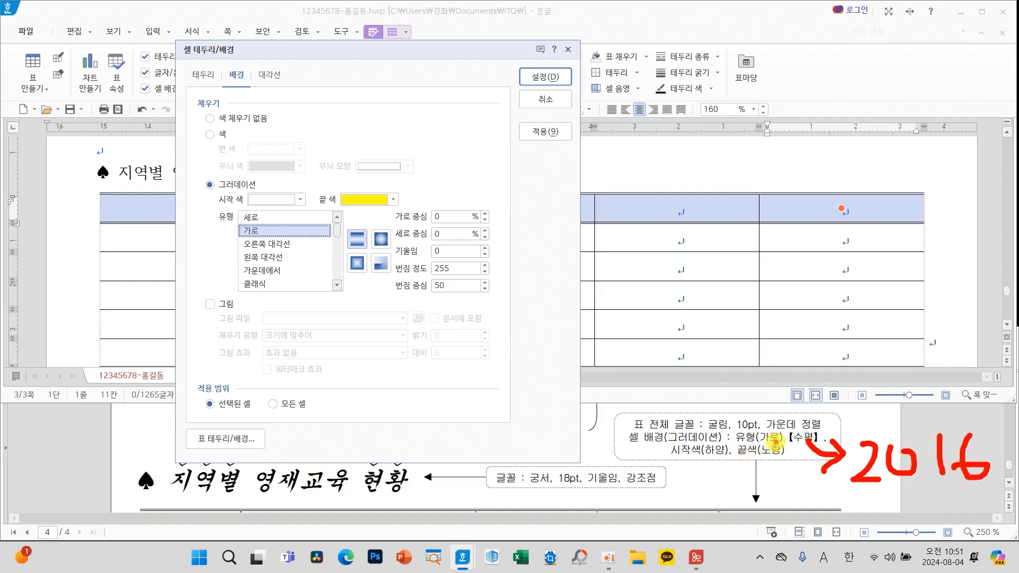
left_click_drag(775, 440, 746, 441)
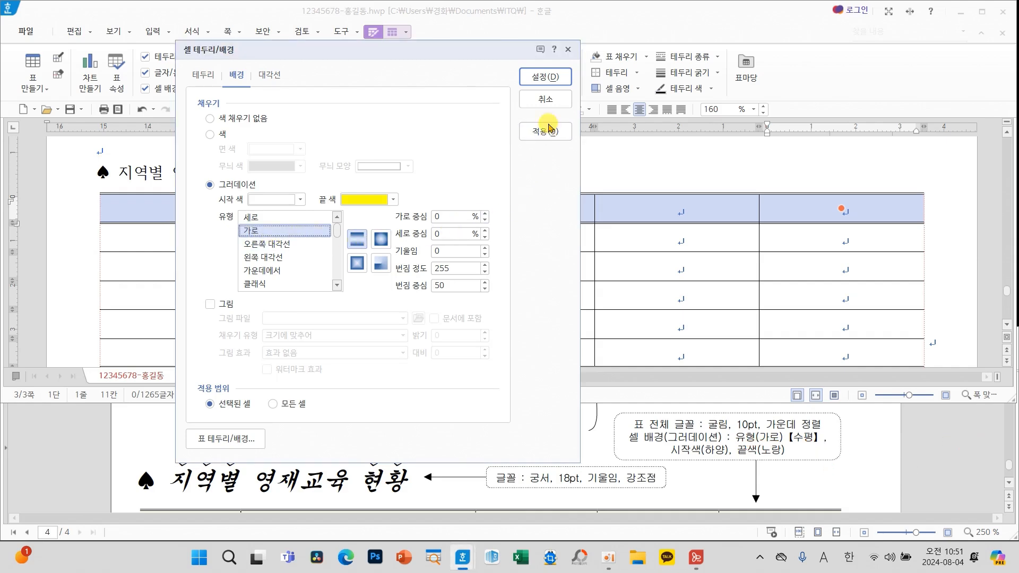
left_click(547, 77)
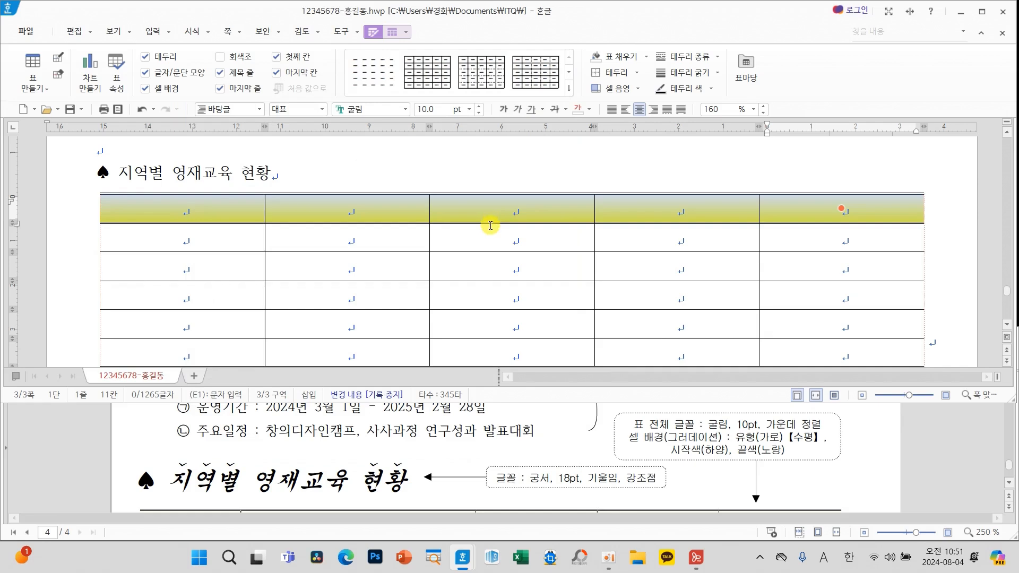
left_click(488, 231)
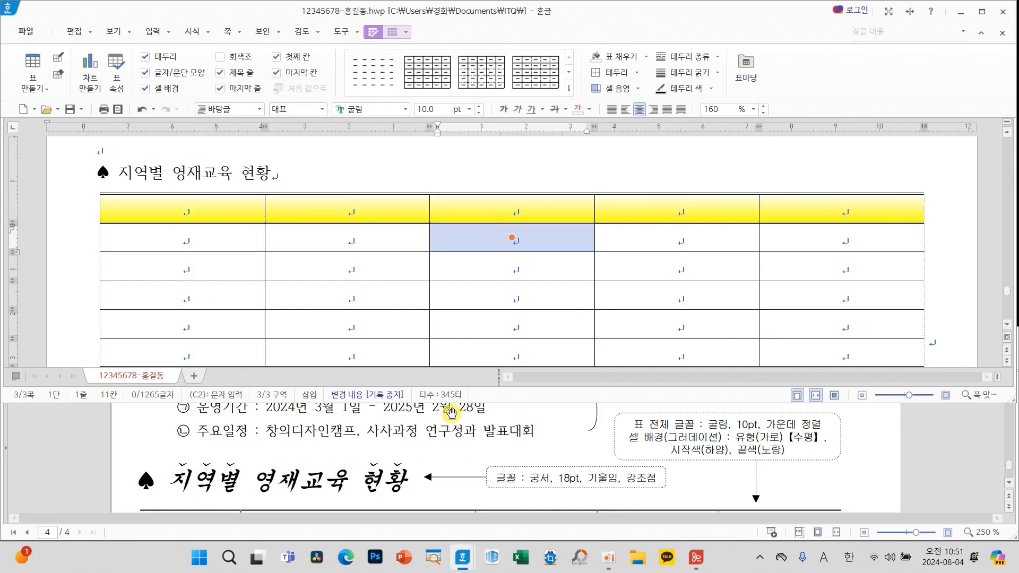
Narrow the table's first column and widen the second column to match the reference table's proportions
scroll(451, 413, "down", 3)
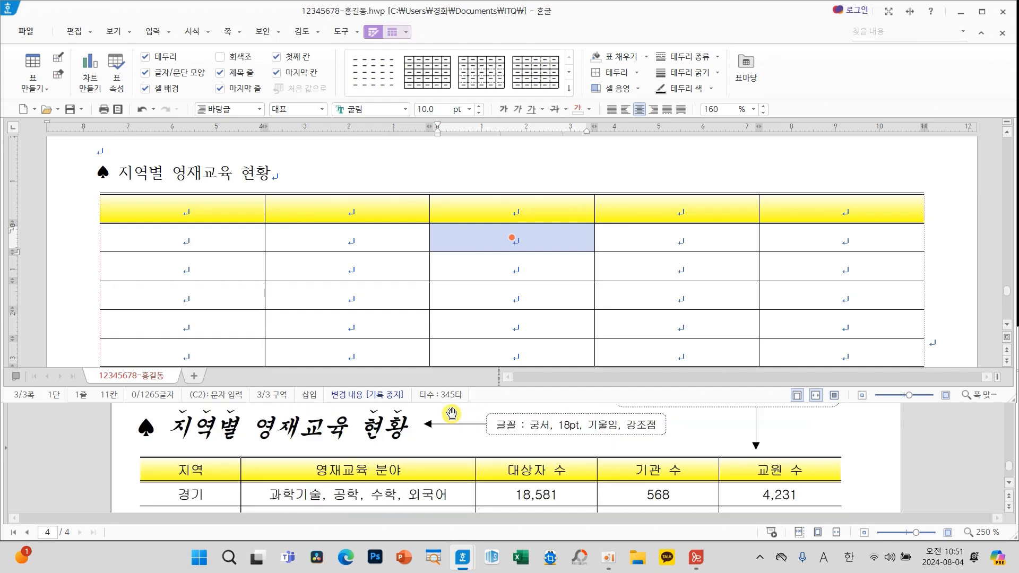
left_click_drag(266, 240, 198, 238)
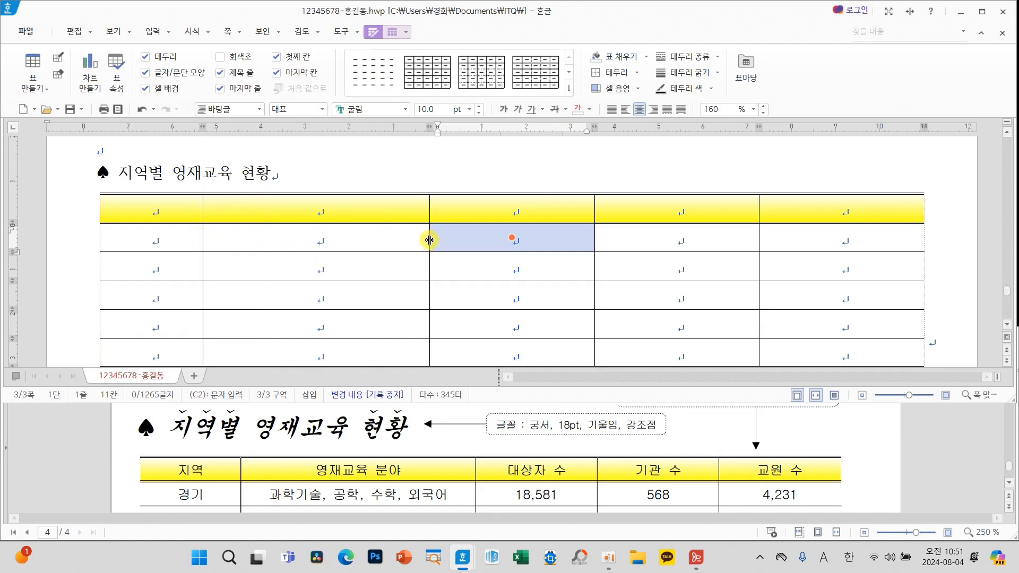
left_click(398, 236)
left_click(422, 264)
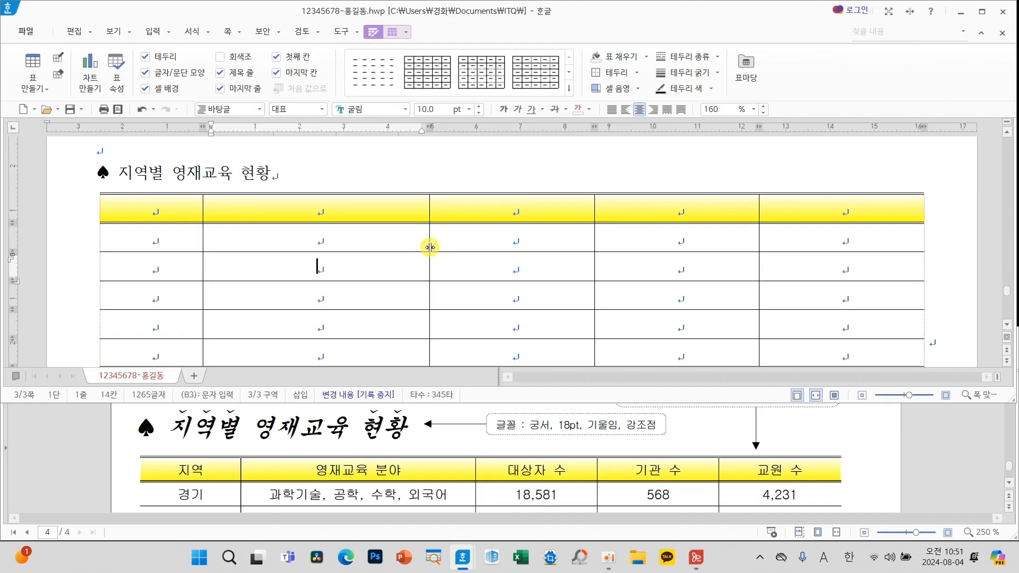
left_click_drag(429, 245, 540, 257)
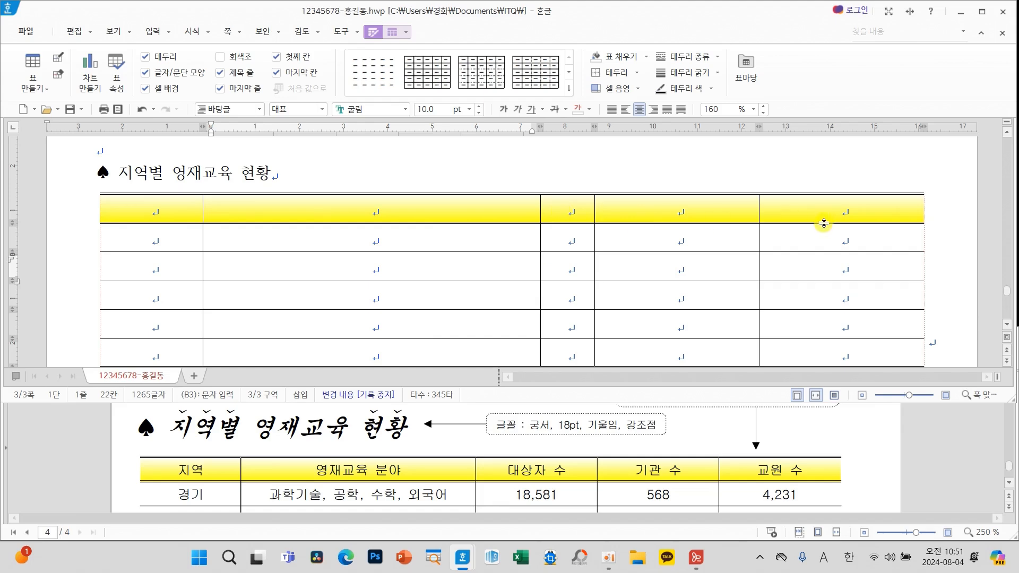
mouse_move(568, 194)
left_mouse_down()
mouse_move(571, 213)
mouse_move(600, 189)
left_mouse_up()
left_click_drag(670, 189, 713, 179)
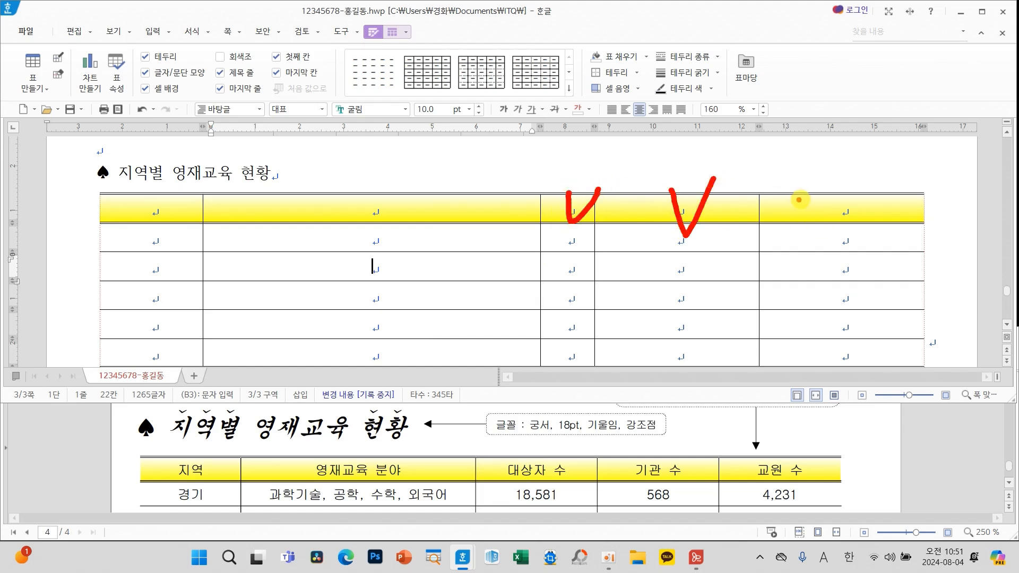
mouse_move(799, 199)
left_mouse_down()
mouse_move(849, 219)
mouse_move(859, 213)
left_mouse_up()
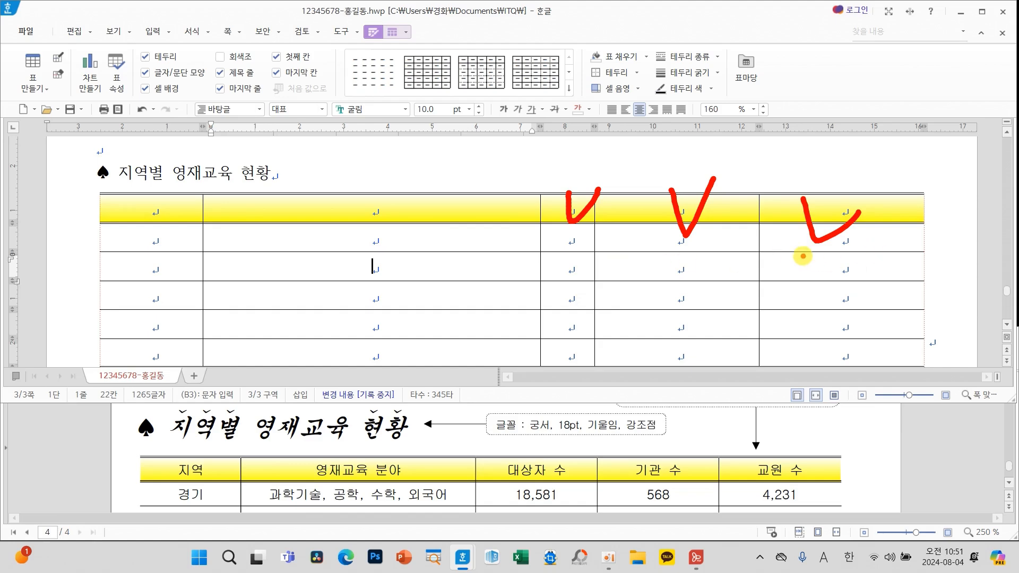
key("Escape")
scroll(698, 272, "down", 1)
scroll(729, 269, "up", 1)
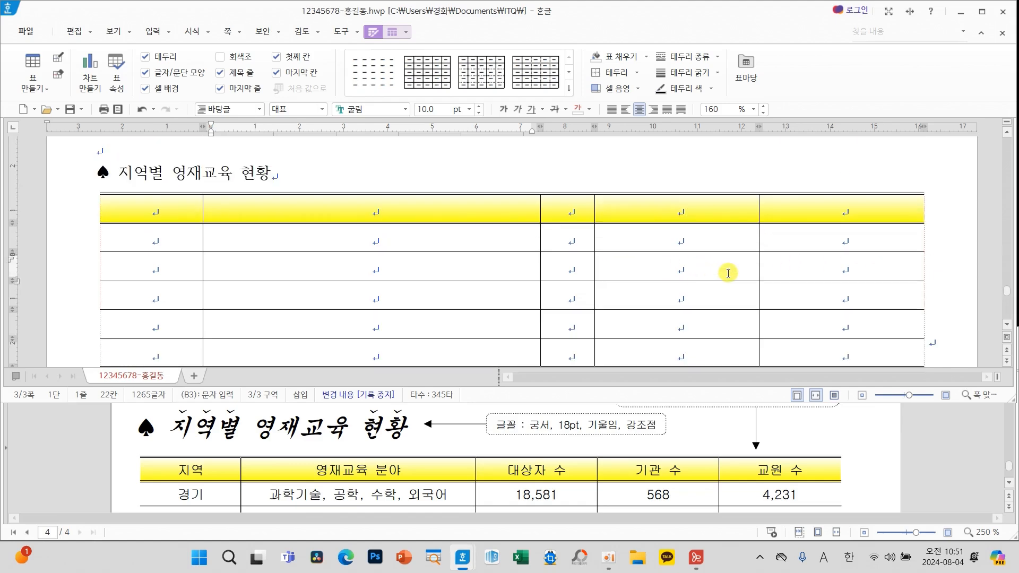
Make the table's last three columns equal in width across all rows
left_click_drag(569, 203, 815, 311)
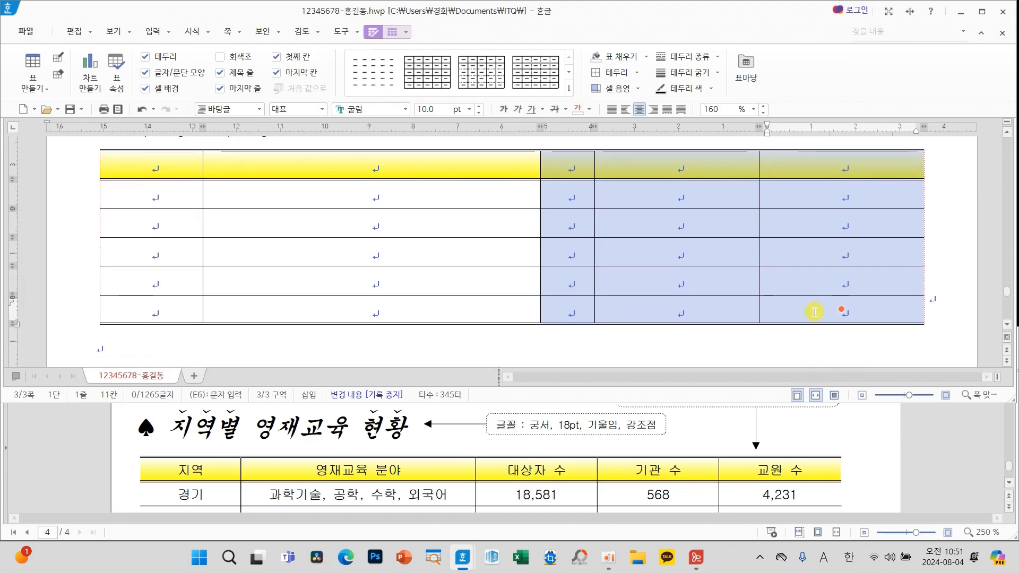
left_click(393, 32)
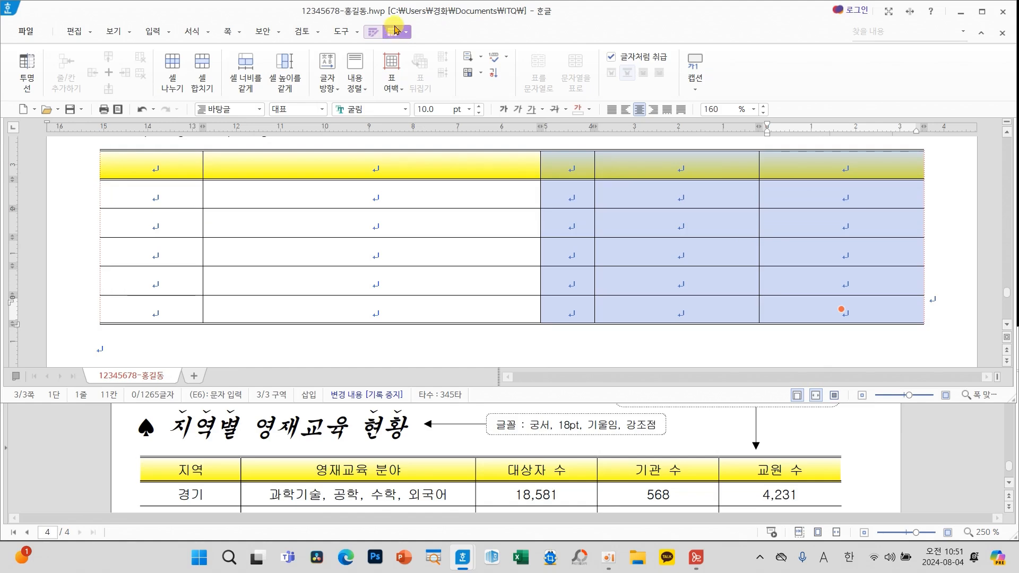
left_click(245, 72)
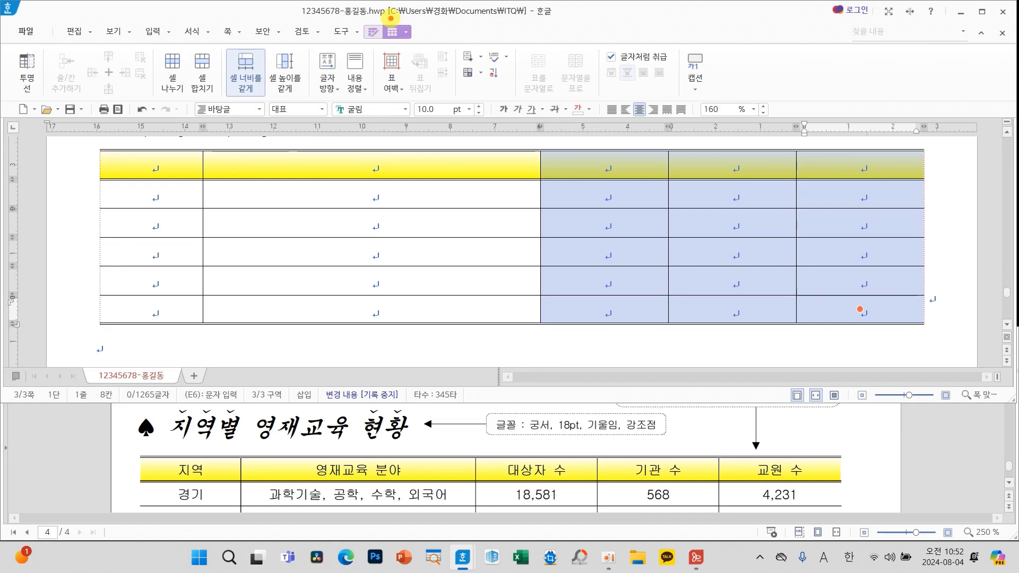
left_click_drag(390, 19, 413, 10)
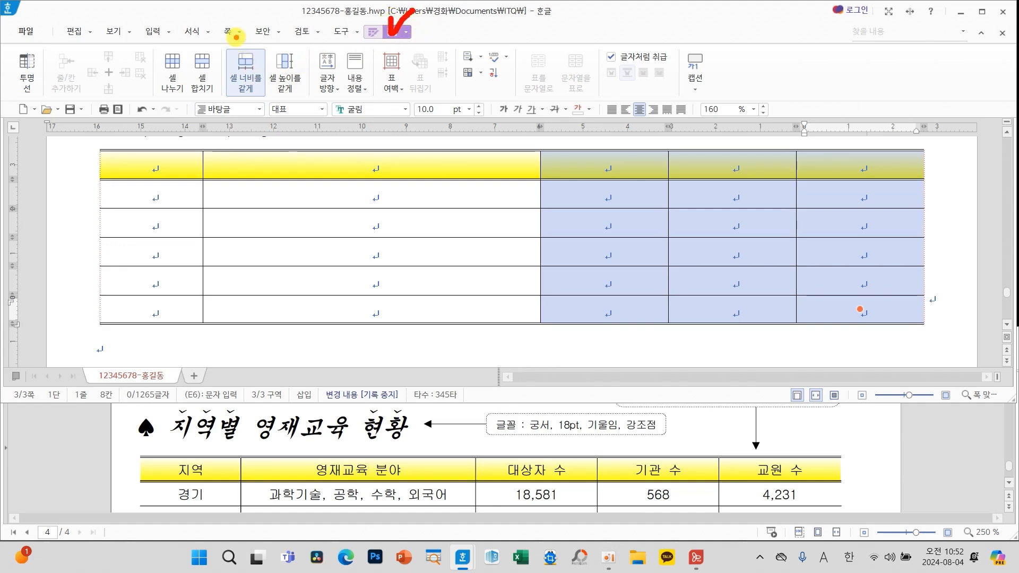
left_click_drag(237, 47, 271, 24)
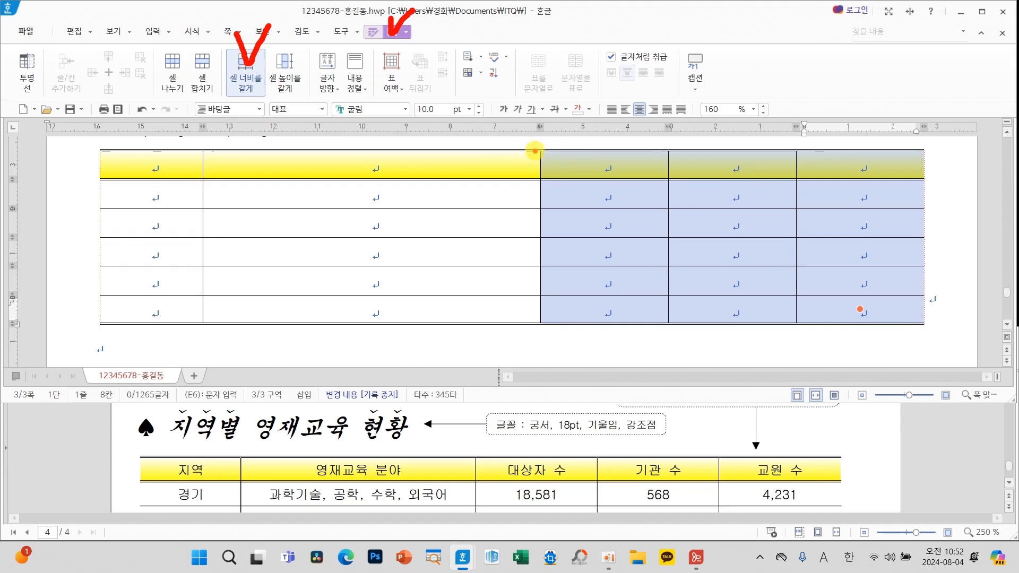
left_click_drag(533, 139, 944, 337)
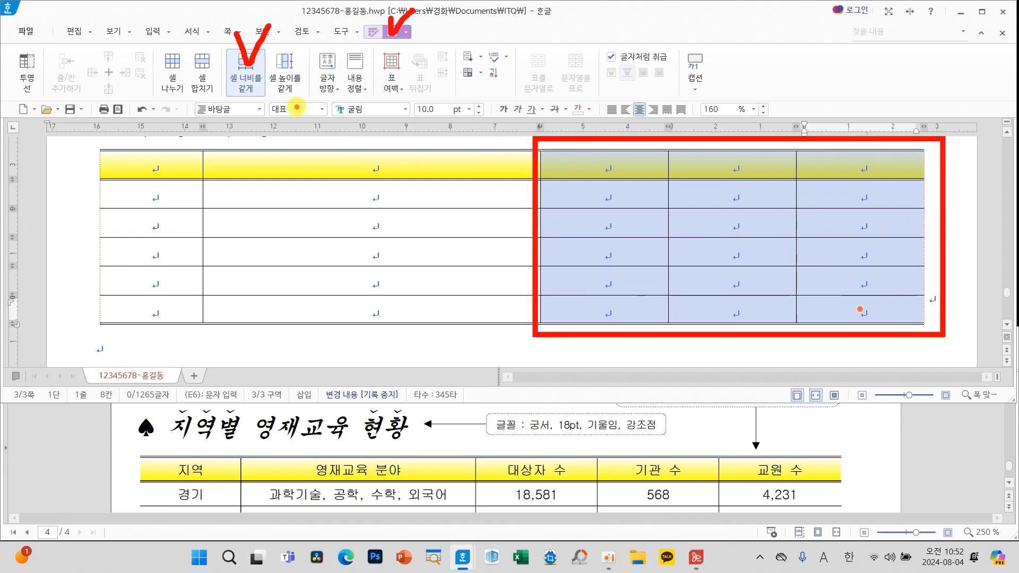
Merge the first two cells of the table's last row into one and its remaining three cells into another, following the reference
left_click(455, 312)
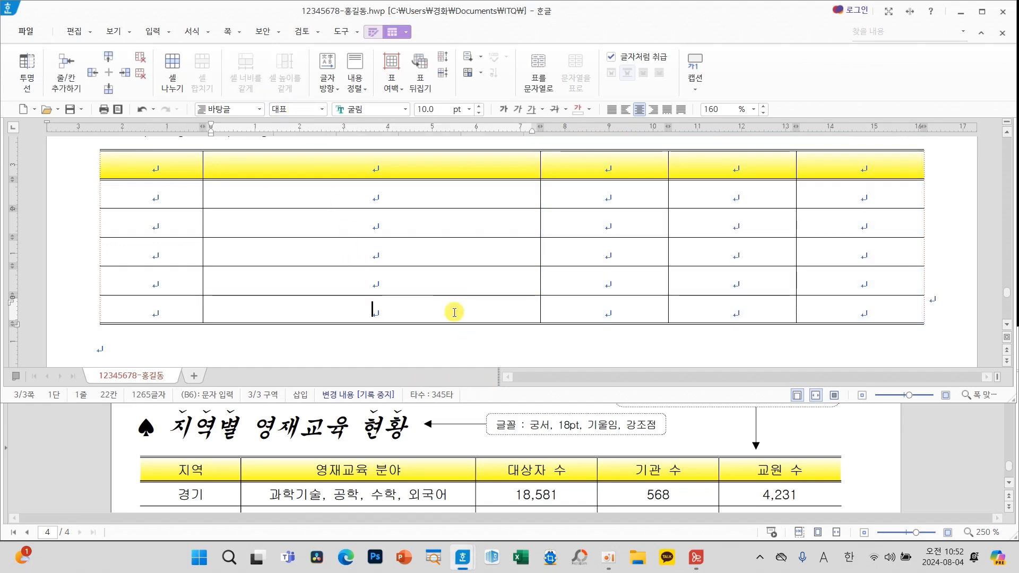
scroll(525, 444, "down", 5)
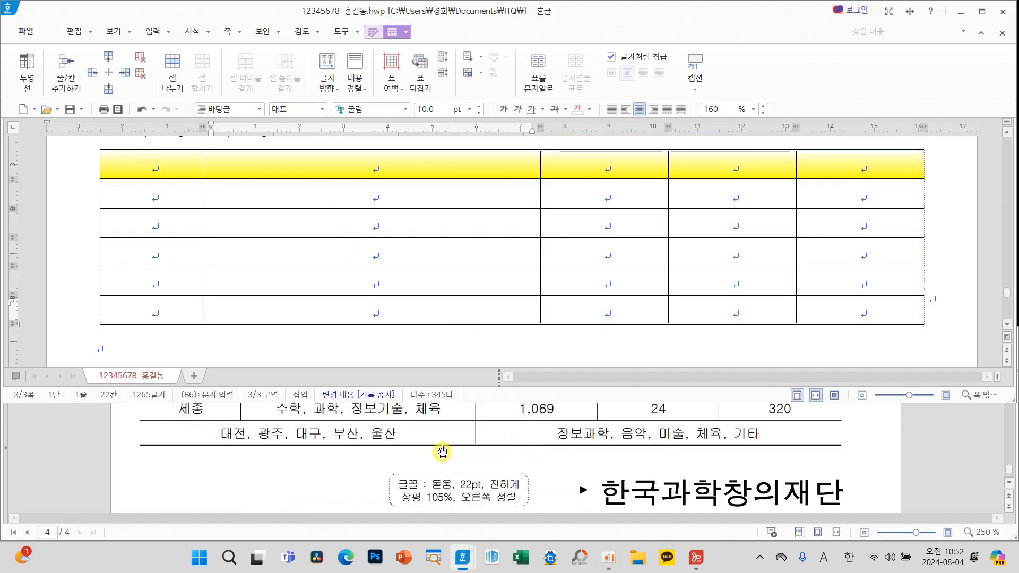
left_click_drag(177, 300, 360, 312)
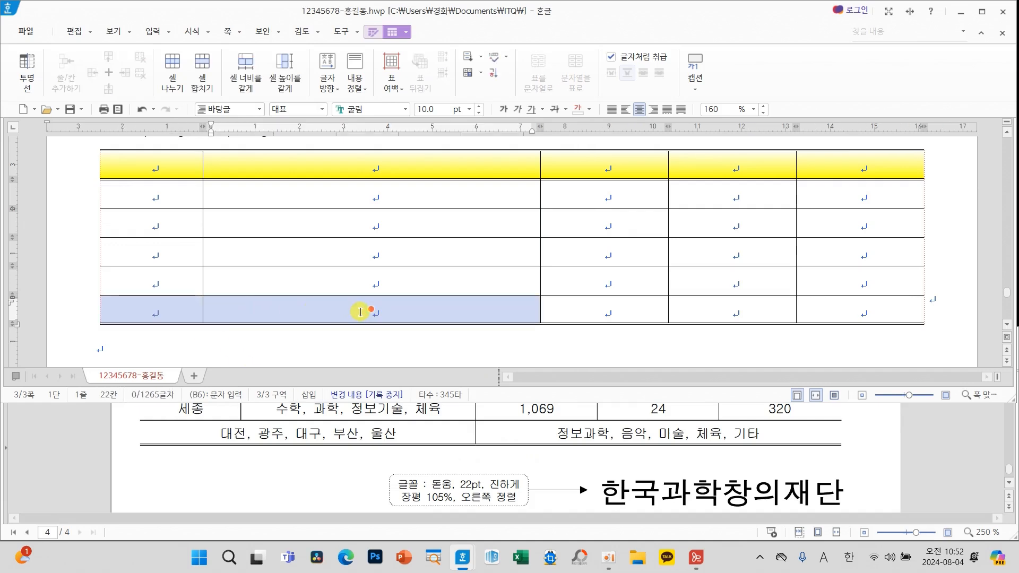
left_click_drag(312, 170, 299, 258)
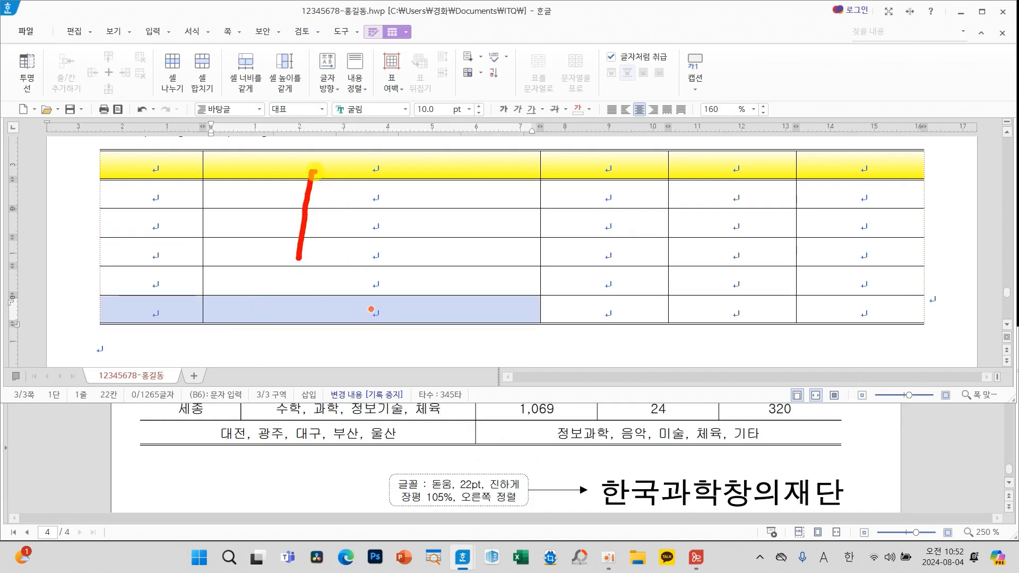
mouse_move(314, 171)
left_mouse_down()
mouse_move(391, 198)
mouse_move(391, 259)
left_mouse_up()
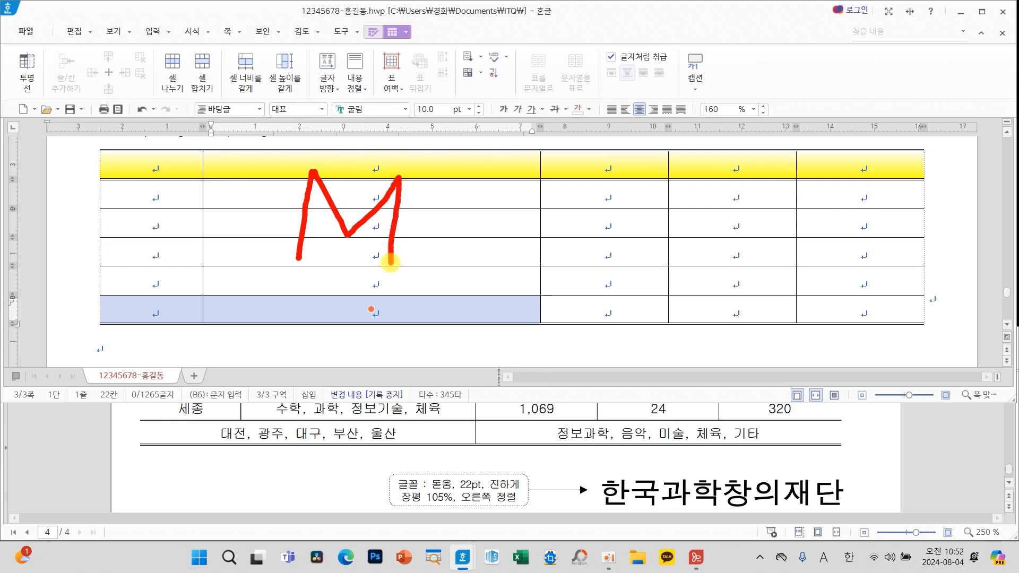
key("m")
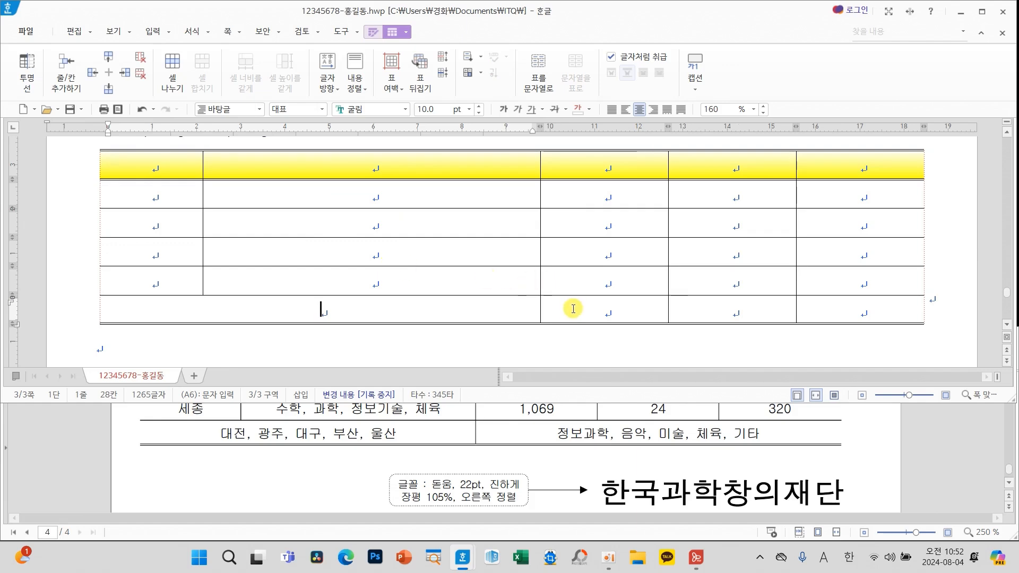
left_click_drag(573, 309, 826, 307)
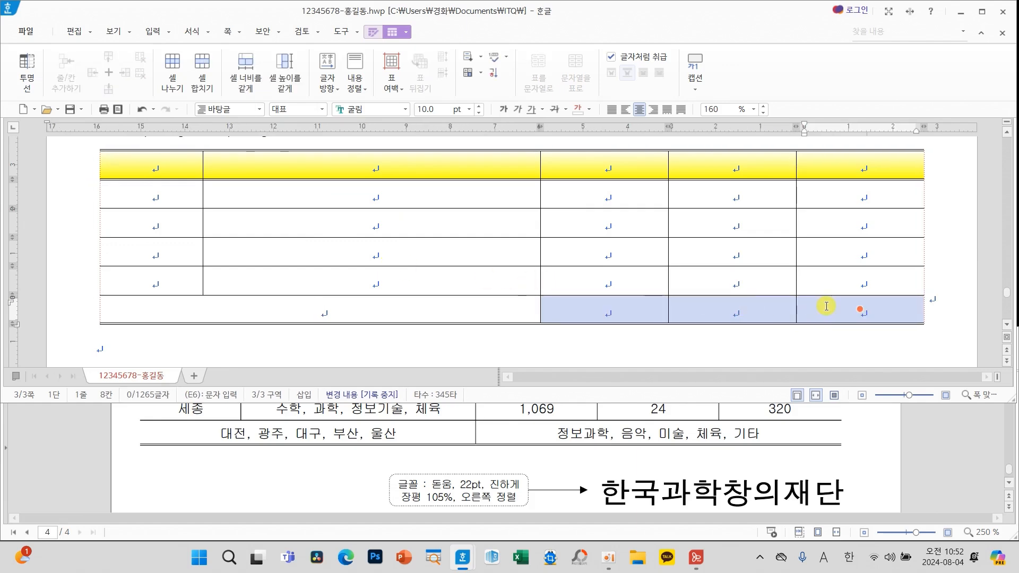
key("m")
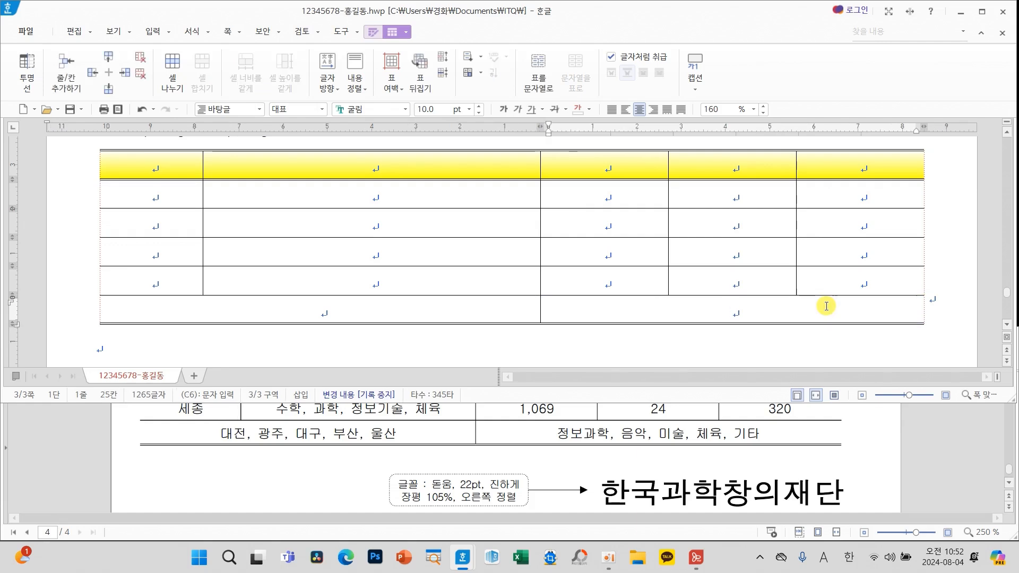
Fill every table cell with the reference's regional data, starting at the 지역 header, and enter 한국과학창의재단 below the table
left_click(486, 277)
scroll(514, 450, "up", 2)
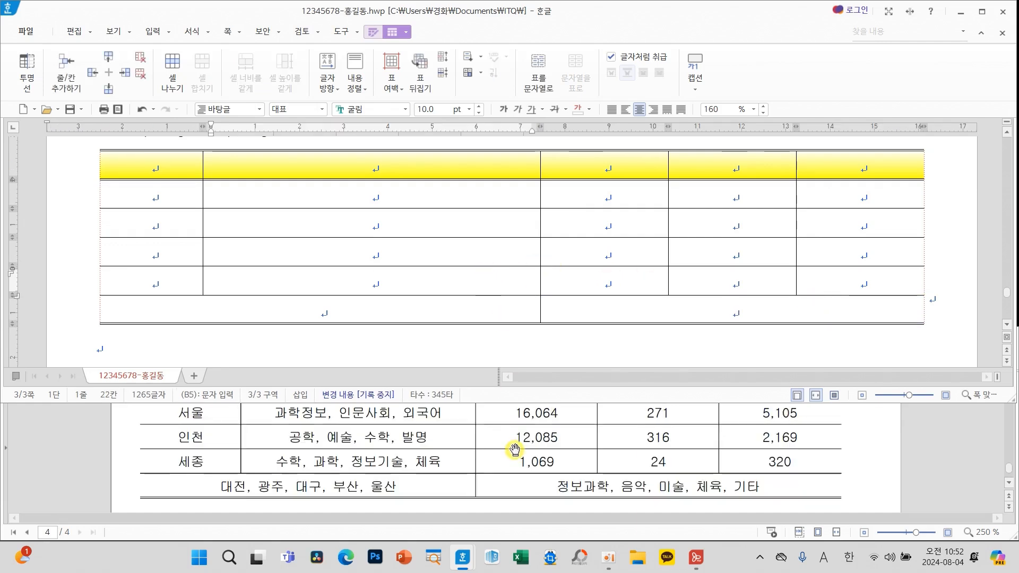
scroll(515, 450, "up", 2)
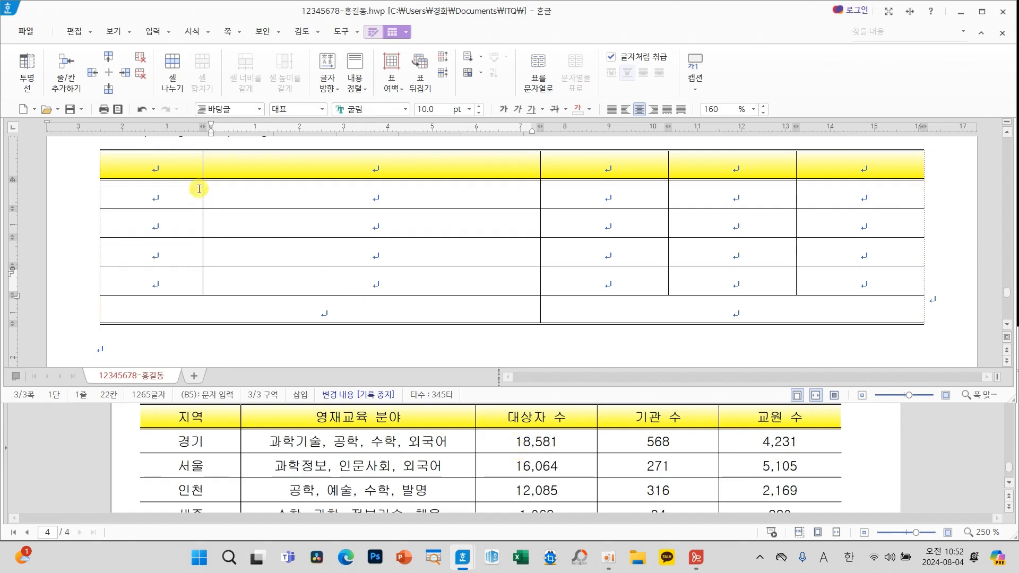
left_click(186, 162)
scroll(186, 165, "up", 2)
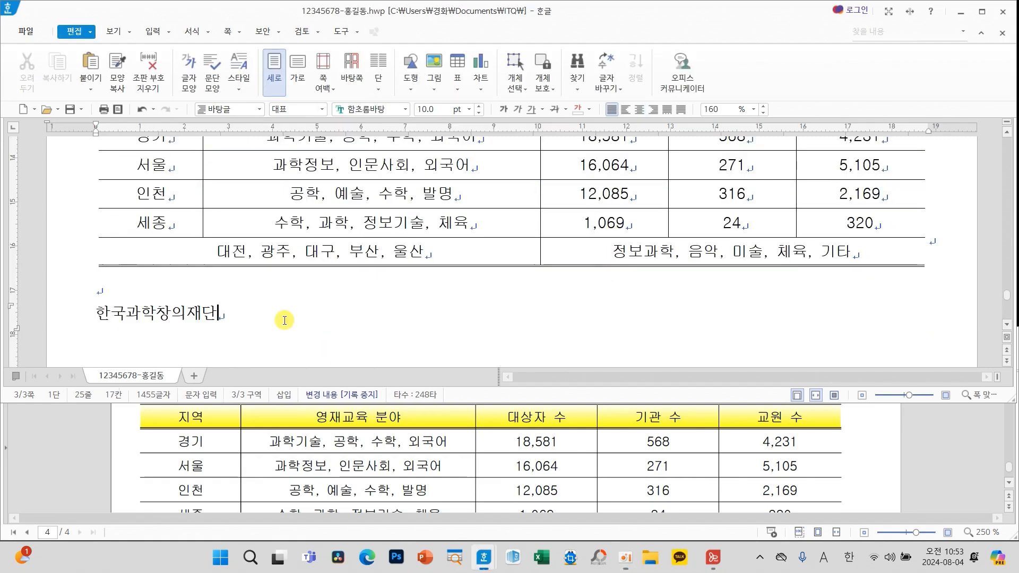
Look over the document and examine the reference's formatting instructions for the closing line and the title
scroll(354, 307, "up", 3)
scroll(354, 307, "up", 10)
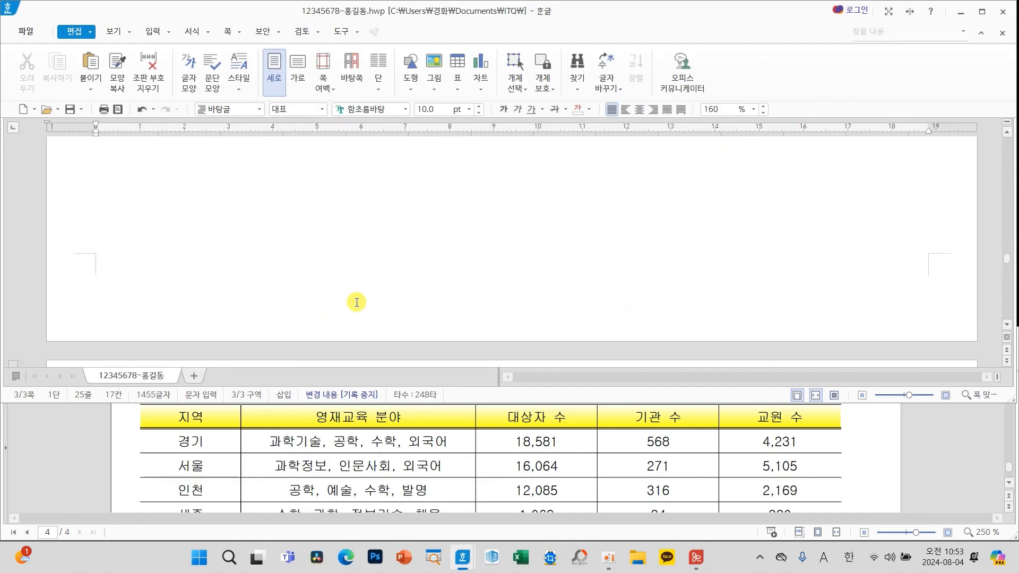
scroll(162, 302, "down", 10)
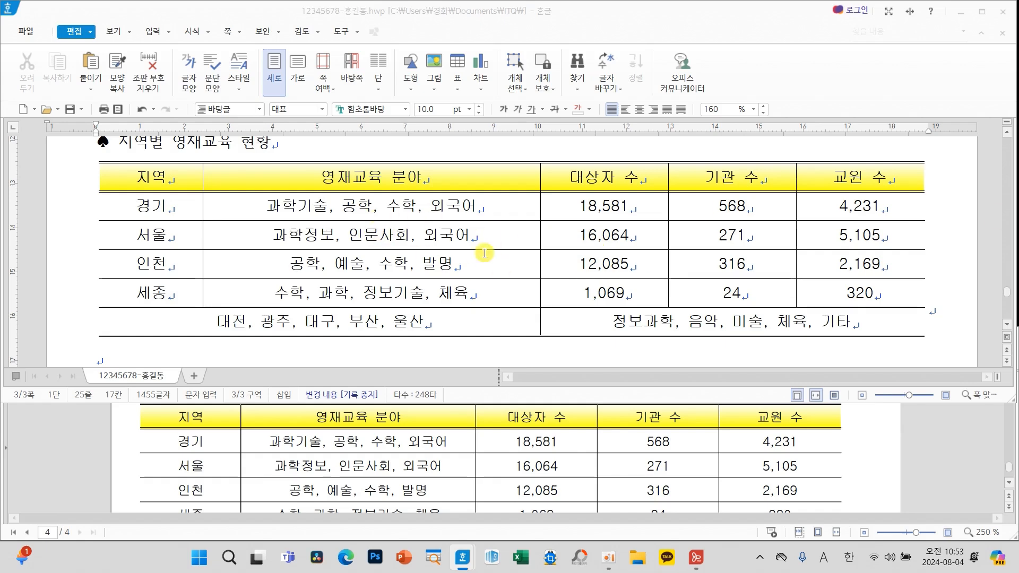
scroll(473, 255, "down", 2)
scroll(529, 475, "down", 3)
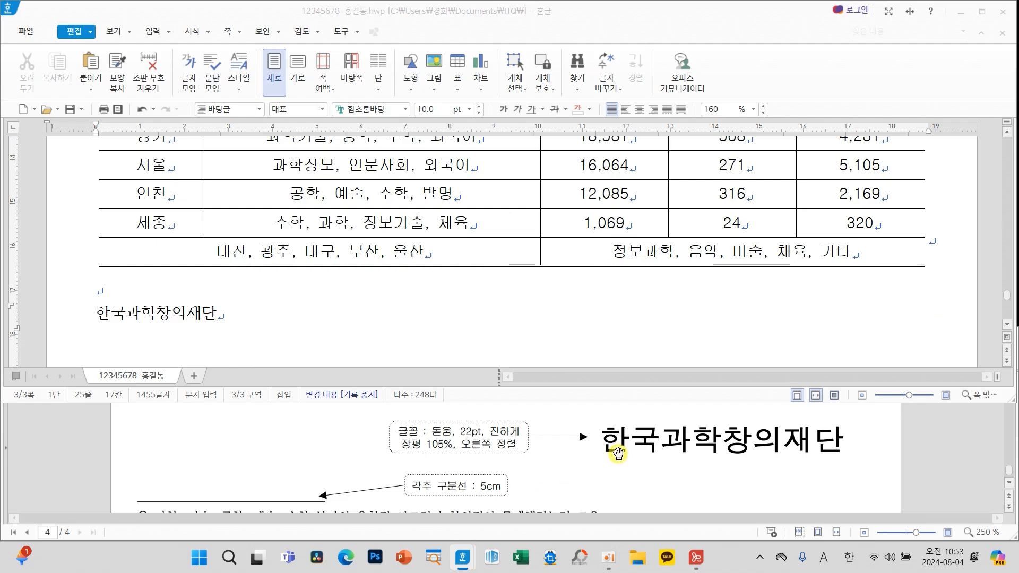
scroll(476, 313, "up", 3)
scroll(475, 313, "up", 10)
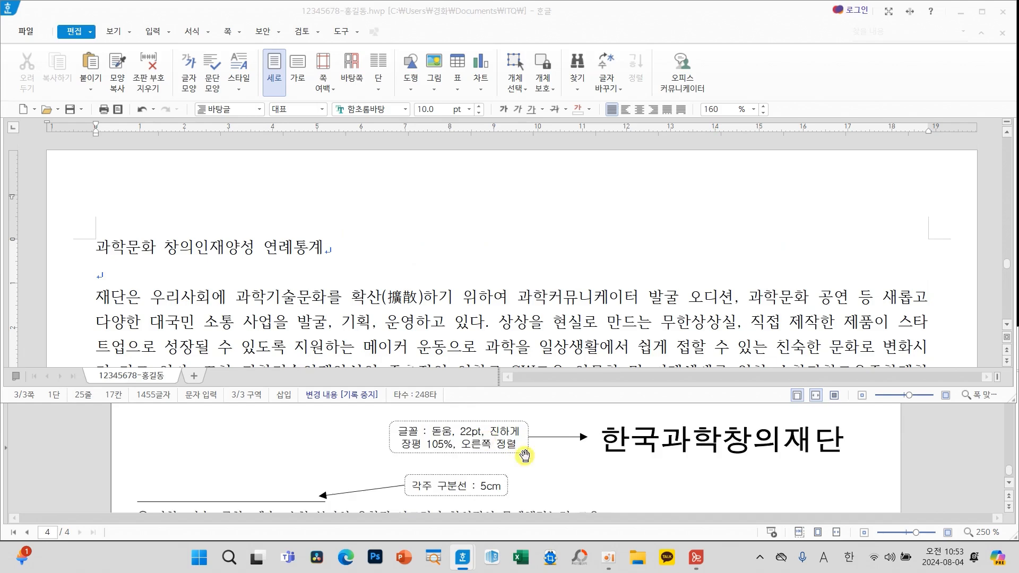
scroll(531, 461, "down", 6)
scroll(549, 474, "up", 1)
scroll(549, 474, "up", 10)
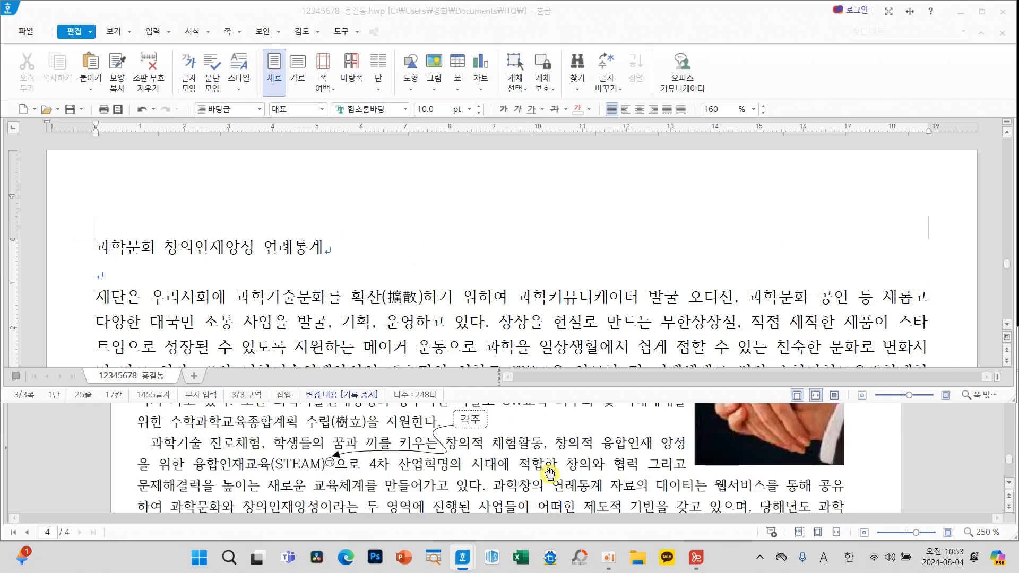
scroll(549, 474, "up", 2)
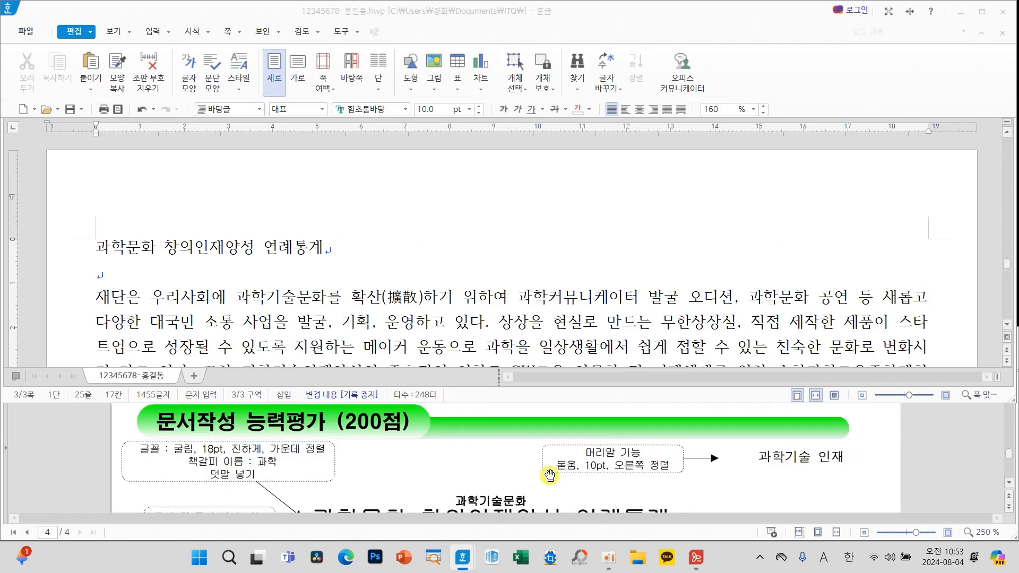
scroll(549, 473, "down", 2)
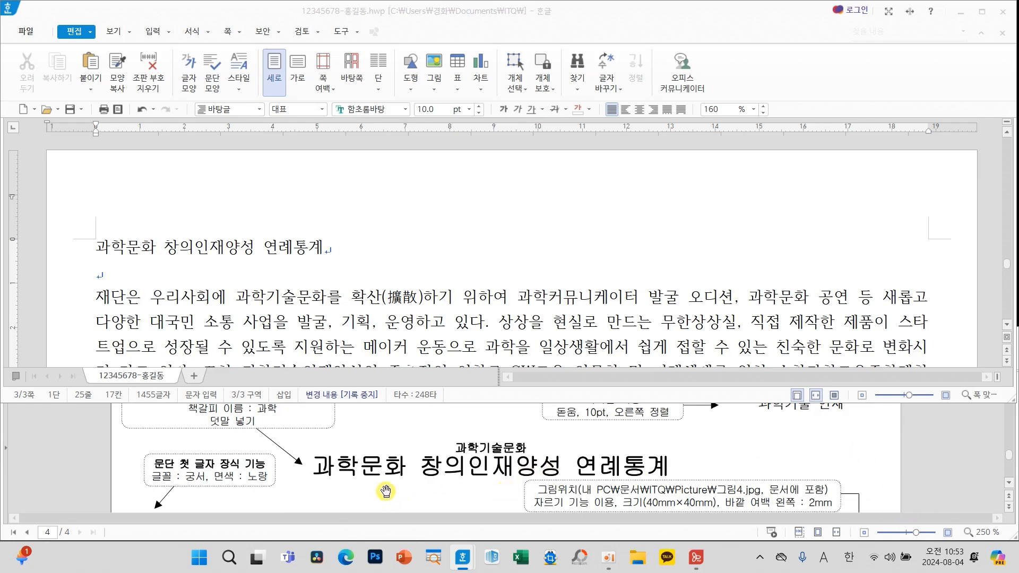
scroll(366, 491, "up", 2)
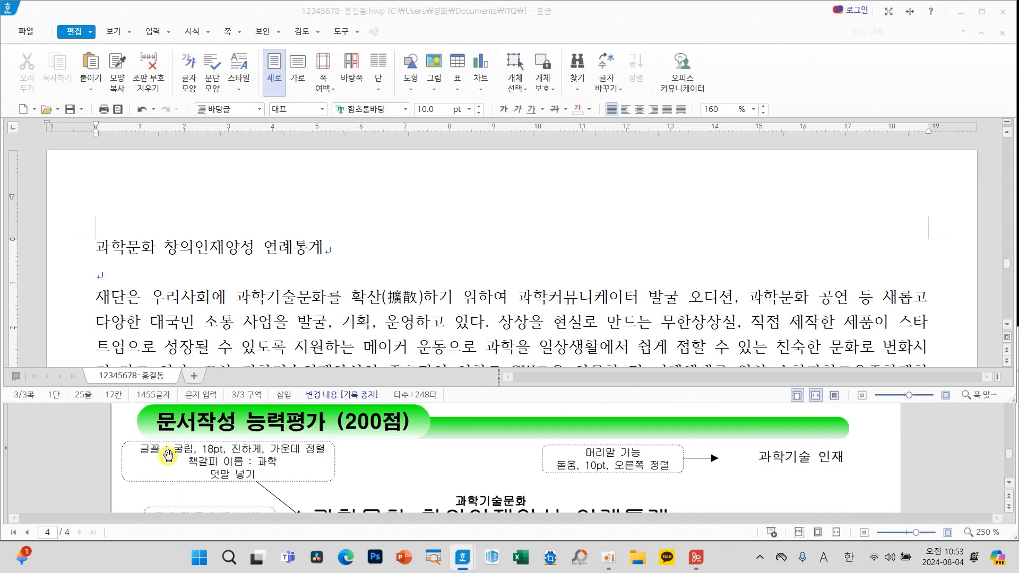
Set the font of the title 과학문화 창의인재양성 연례통계 to 굴림
left_click_drag(98, 246, 332, 249)
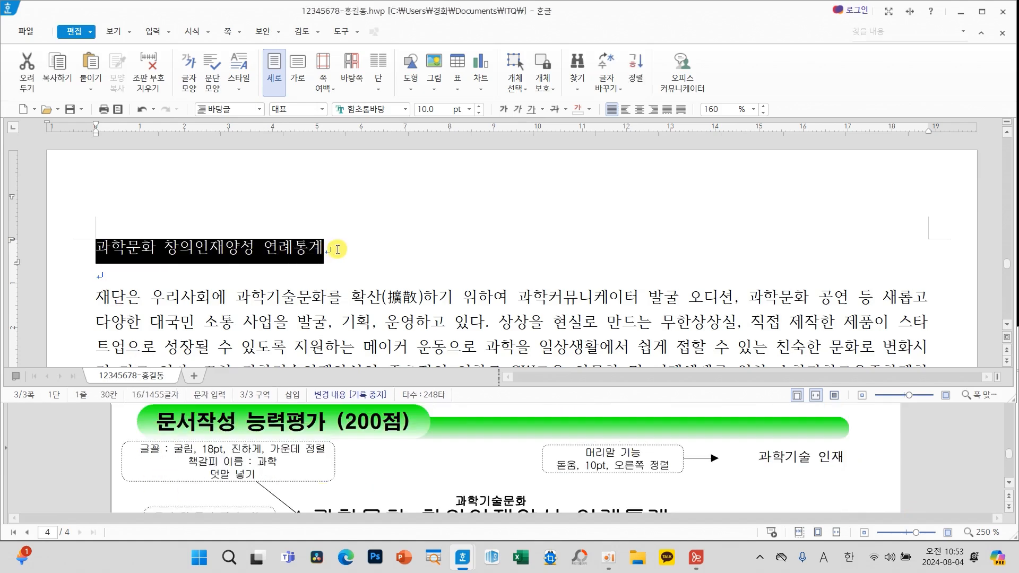
left_click(405, 112)
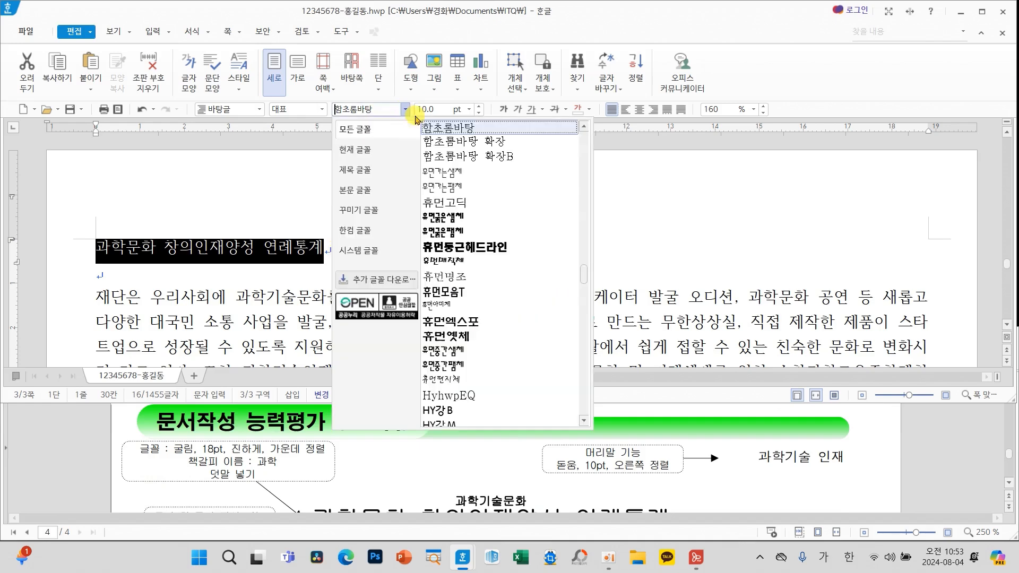
left_click_drag(585, 280, 586, 137)
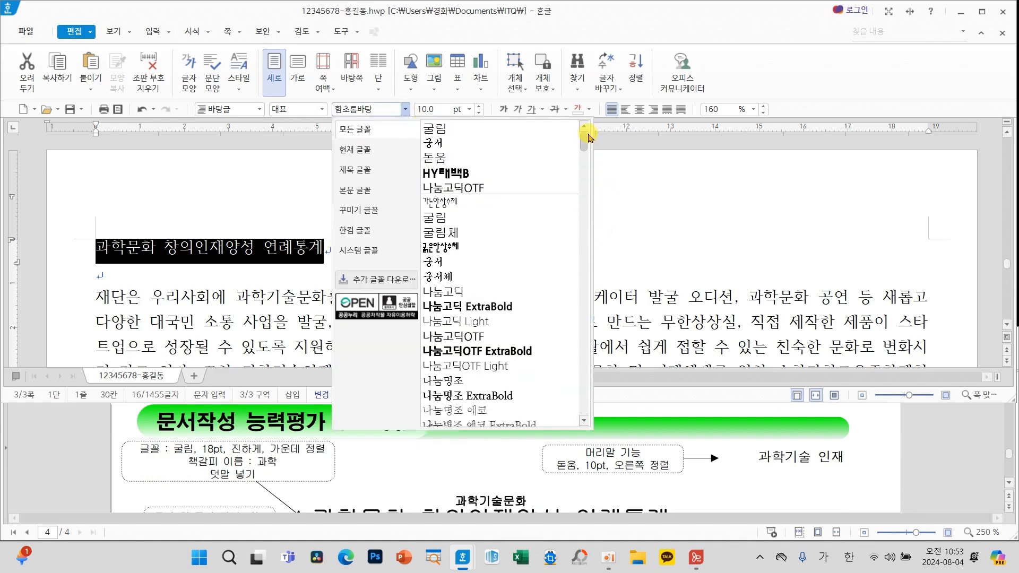
left_click(493, 133)
Make the title 18 pt and bold, and centre it on the page
left_click(480, 106)
left_click(479, 108)
left_click(480, 107)
left_click(480, 108)
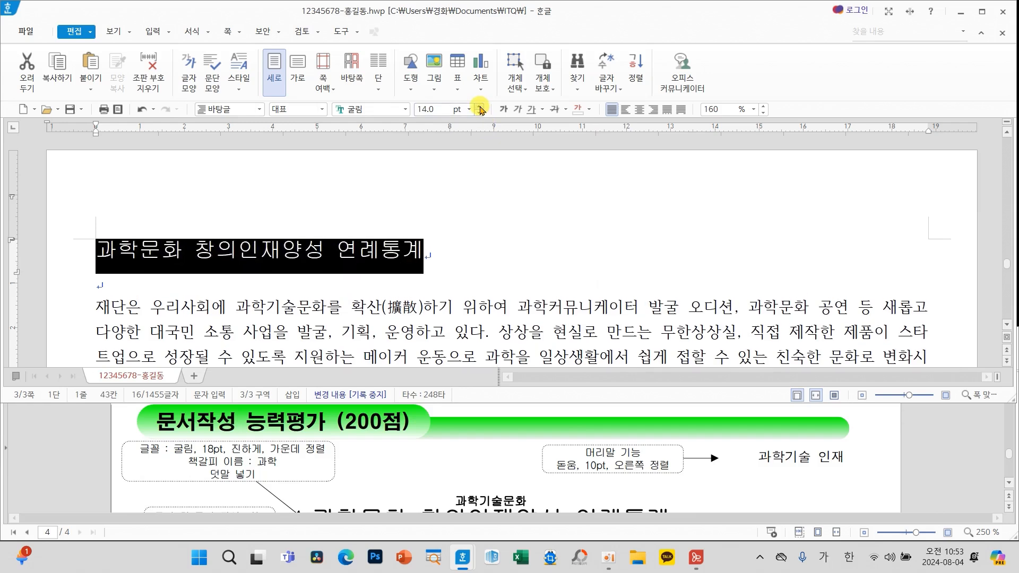
left_click(479, 107)
left_click(480, 108)
left_click(481, 108)
left_click(480, 108)
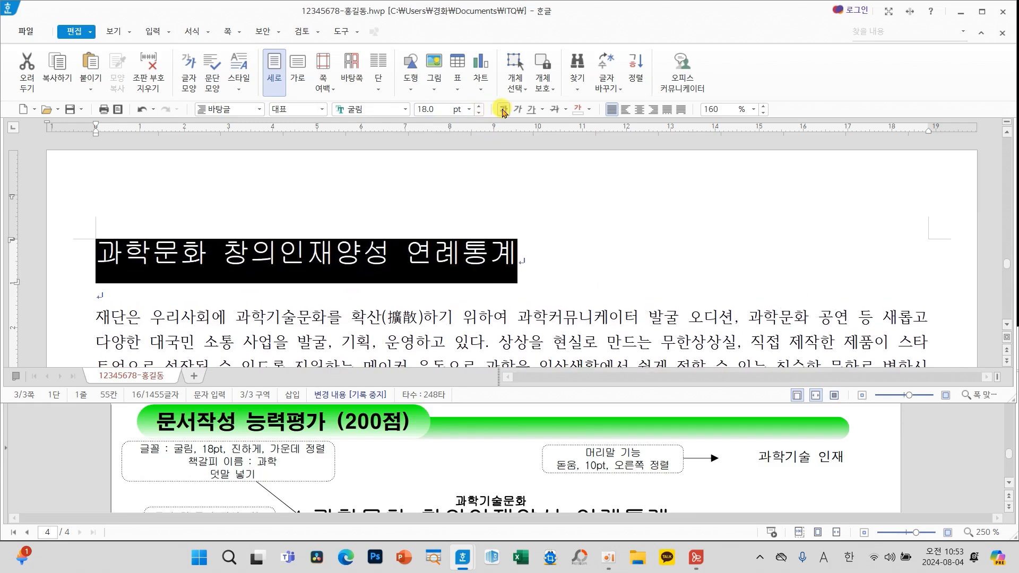
left_click(503, 110)
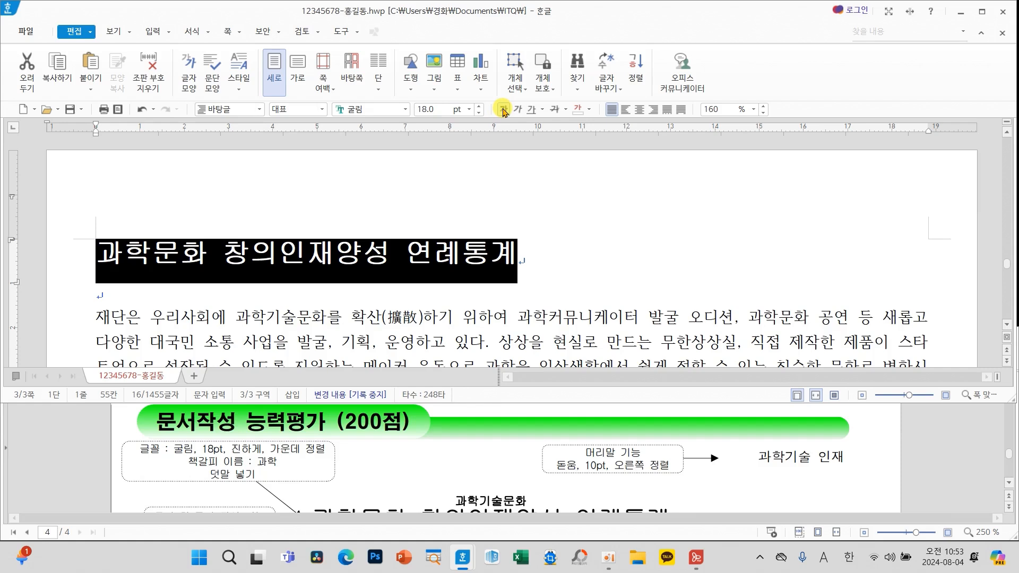
left_click(639, 110)
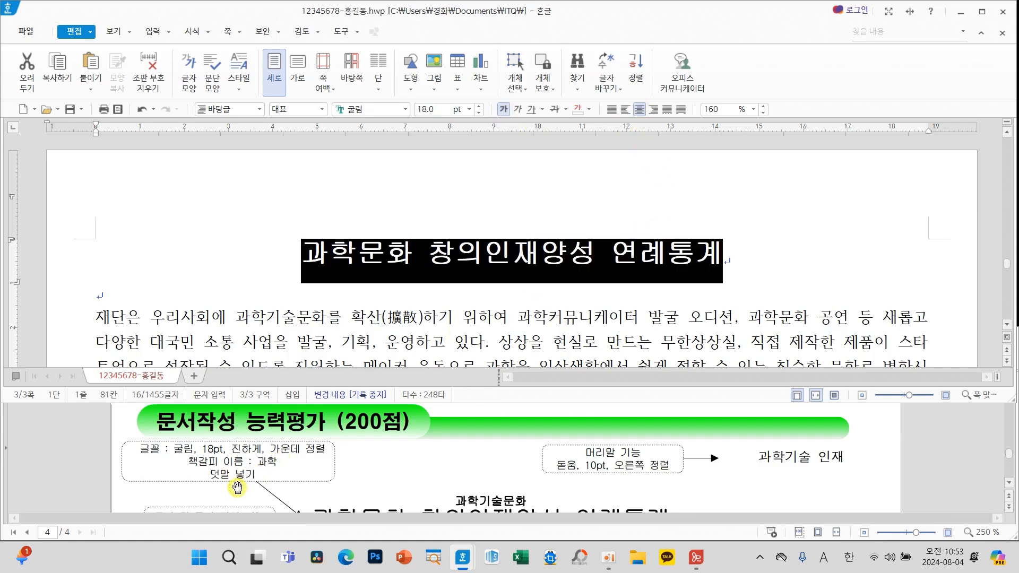
Add the 덧말 text 과학기술문화 above the title 과학문화 창의인재양성 연례통계
scroll(536, 479, "down", 1)
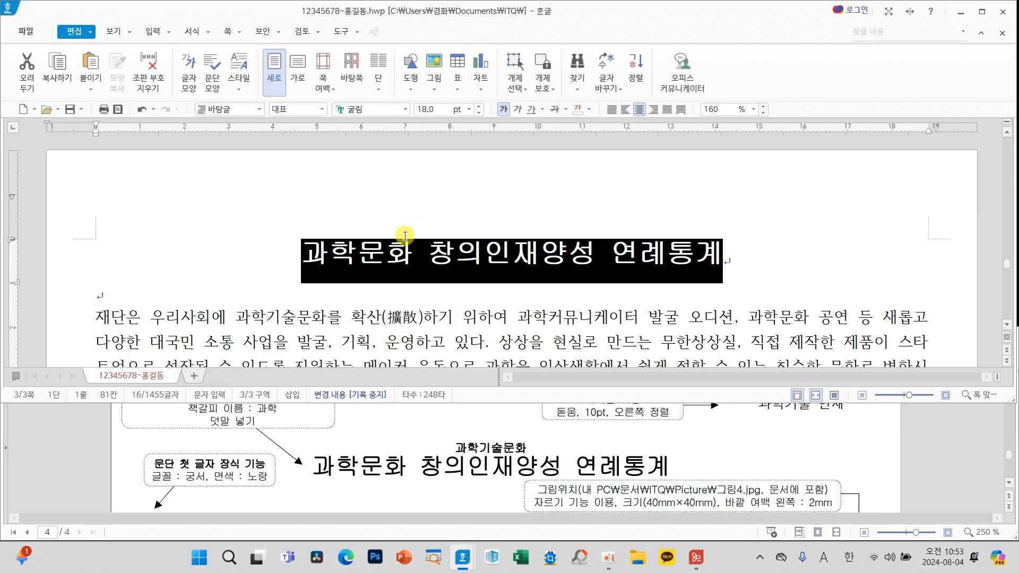
left_click(151, 33)
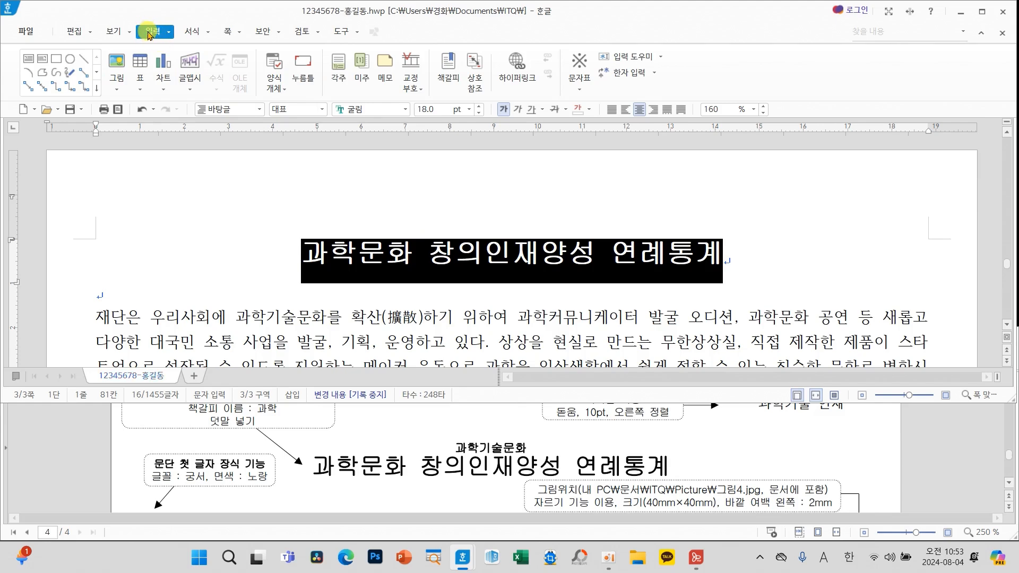
left_click(170, 33)
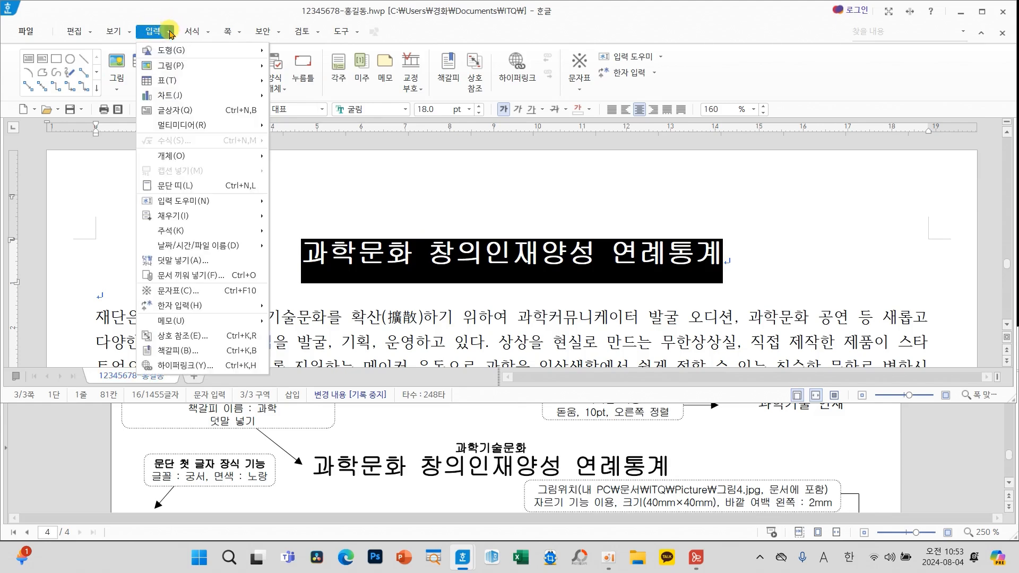
left_click(167, 264)
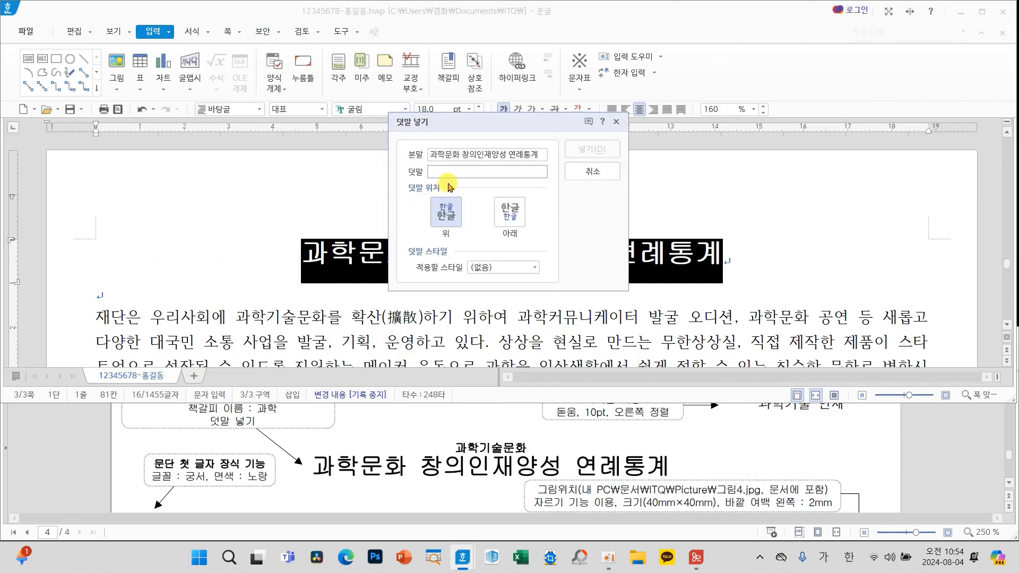
type("ㄱ")
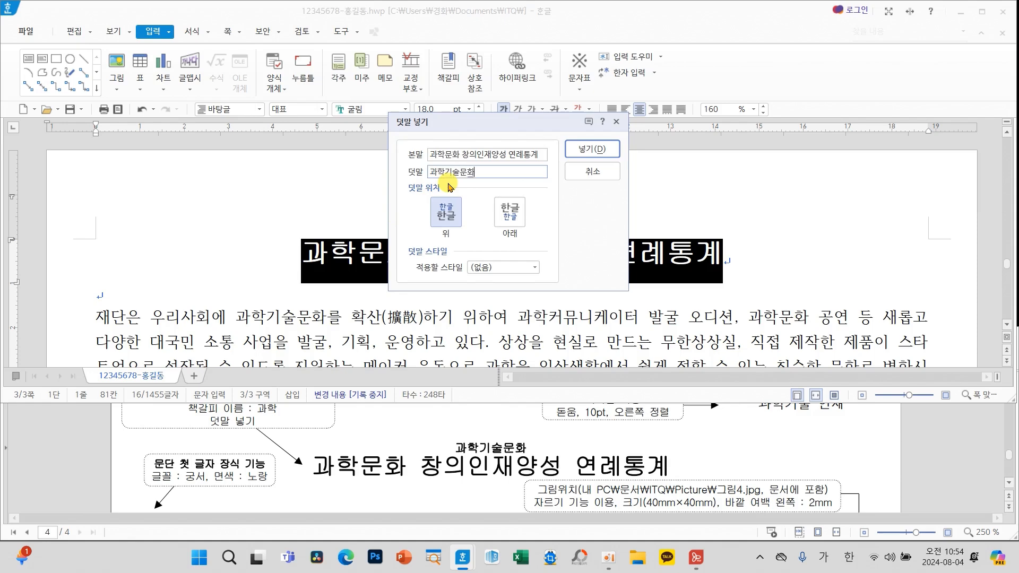
left_click(592, 149)
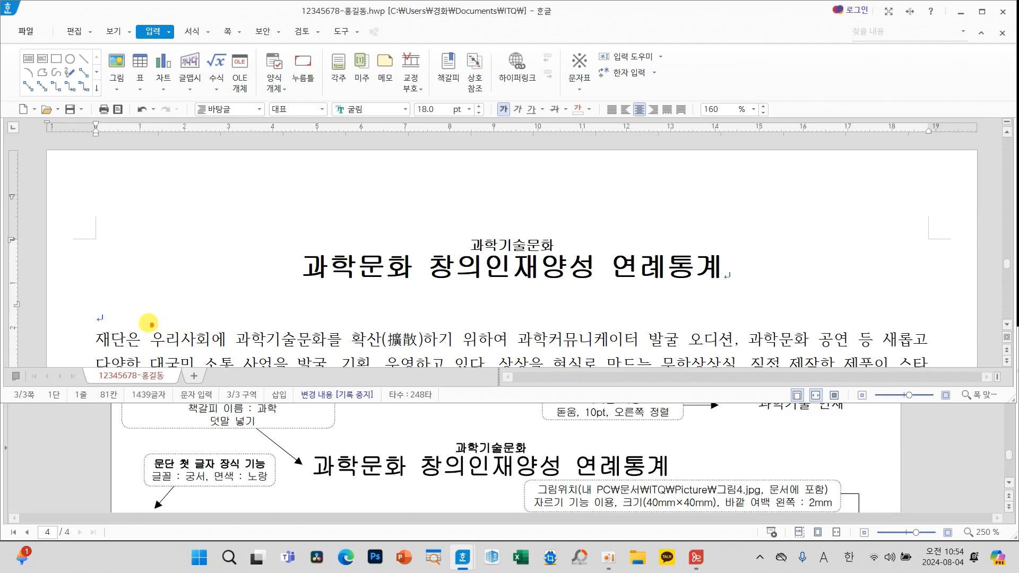
mouse_move(116, 307)
left_mouse_down()
mouse_move(90, 339)
mouse_move(112, 306)
left_mouse_up()
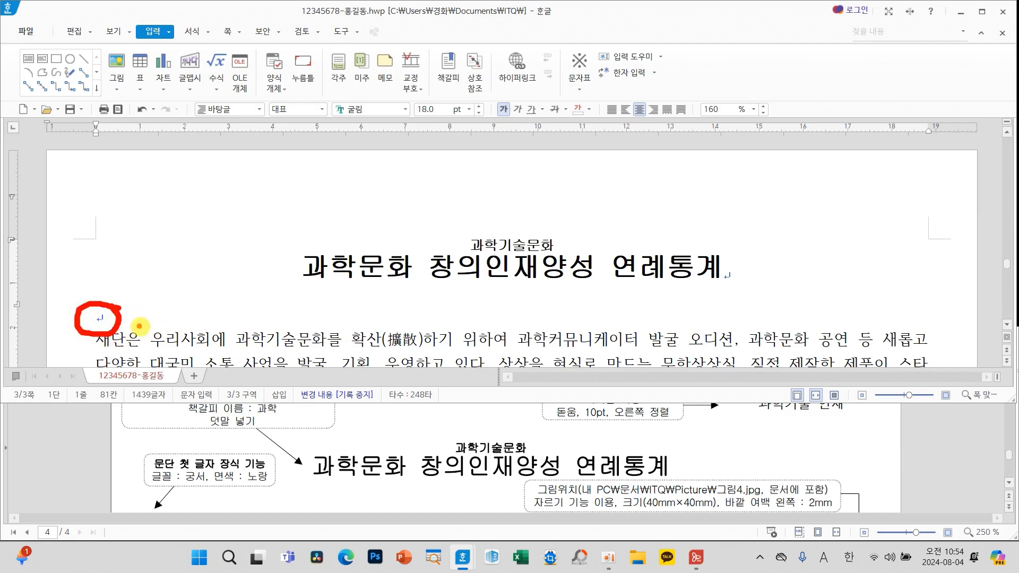
key("Escape")
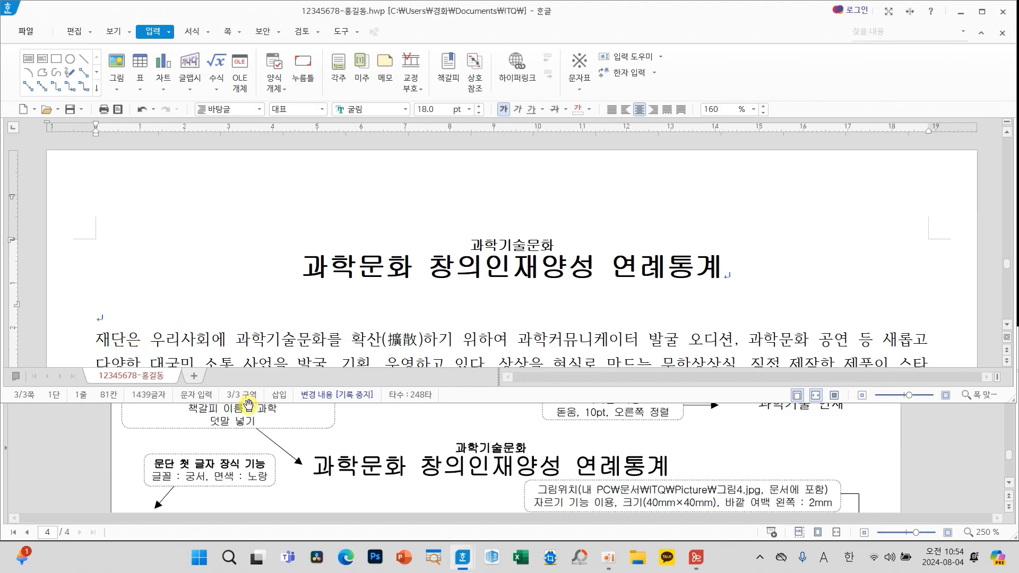
Insert a bookmark named 과학 at the very start of the title text
scroll(311, 444, "up", 1)
scroll(294, 480, "down", 1)
left_click(301, 261)
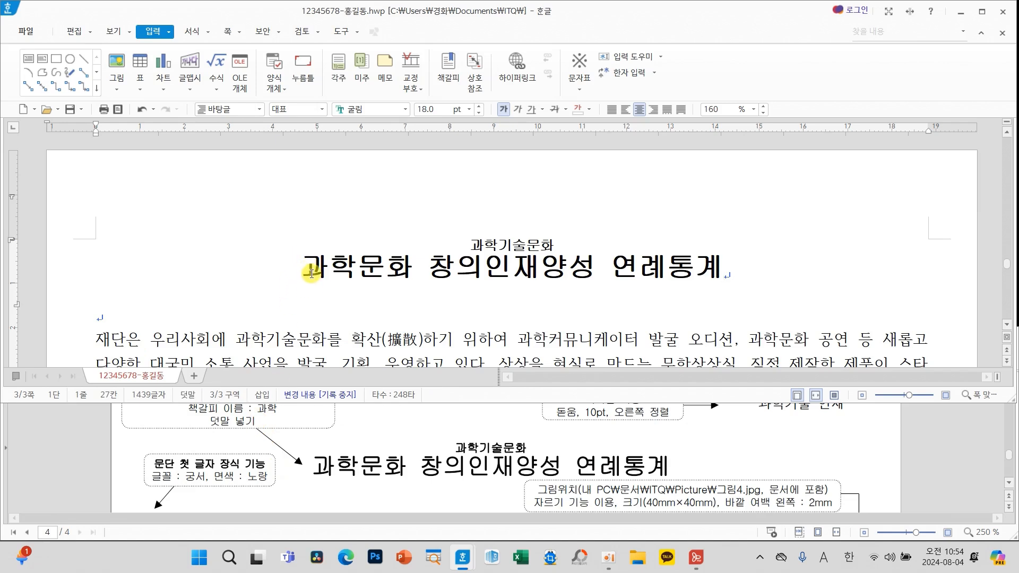
left_click(448, 74)
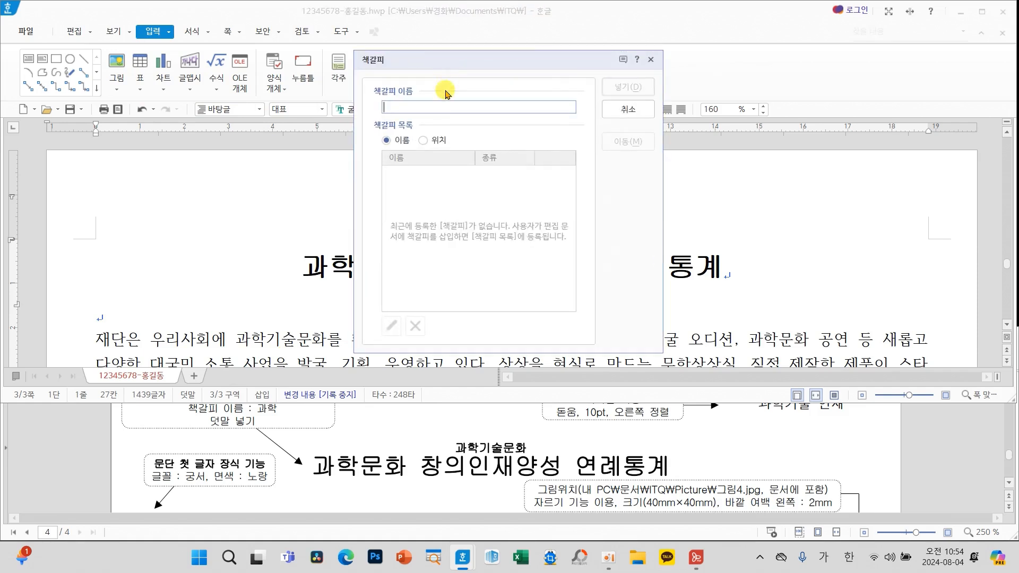
type("과학")
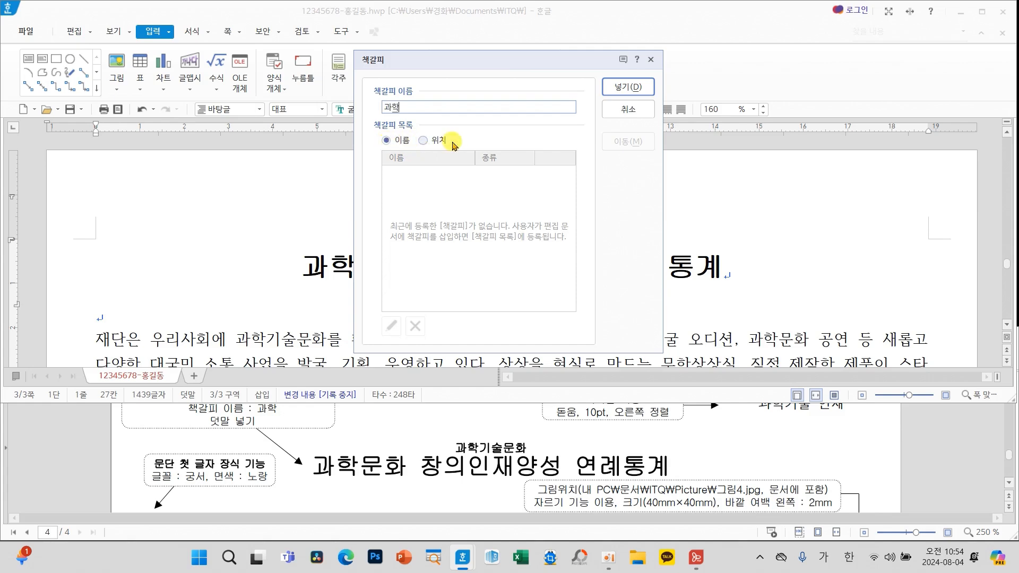
left_click(628, 88)
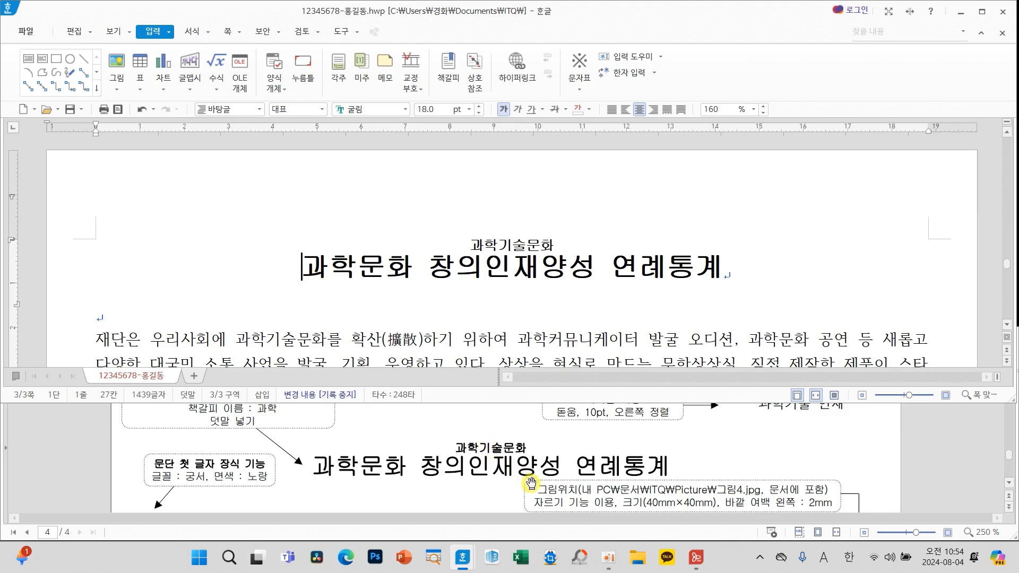
Insert a hyperlink on page two's ABC주식회사 logo picture that targets the bookmark 과학 in the current document
scroll(549, 487, "up", 3)
scroll(548, 487, "up", 5)
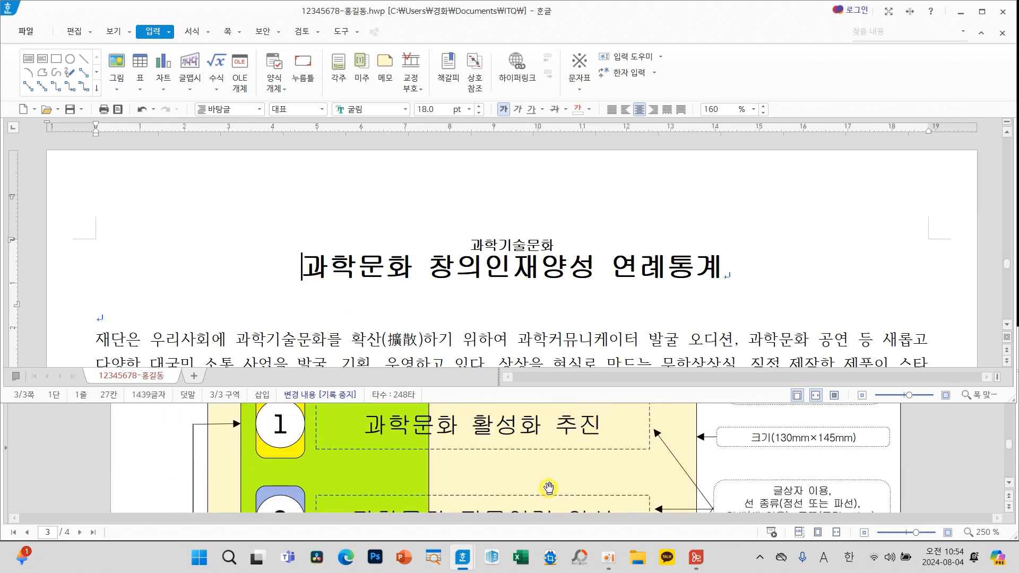
scroll(547, 488, "down", 1)
scroll(548, 488, "up", 3)
scroll(548, 488, "down", 1)
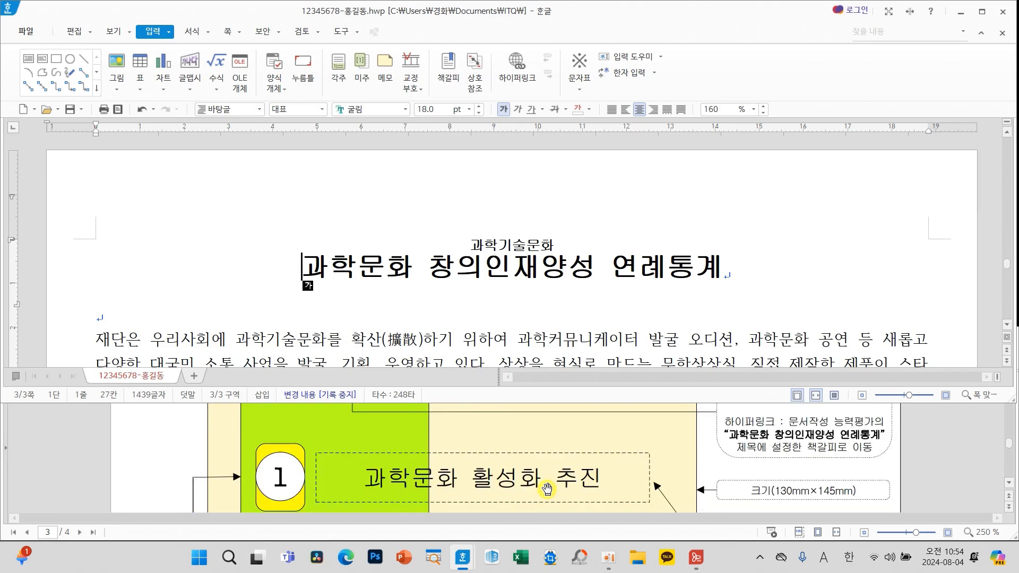
scroll(547, 489, "up", 1)
scroll(542, 310, "up", 3)
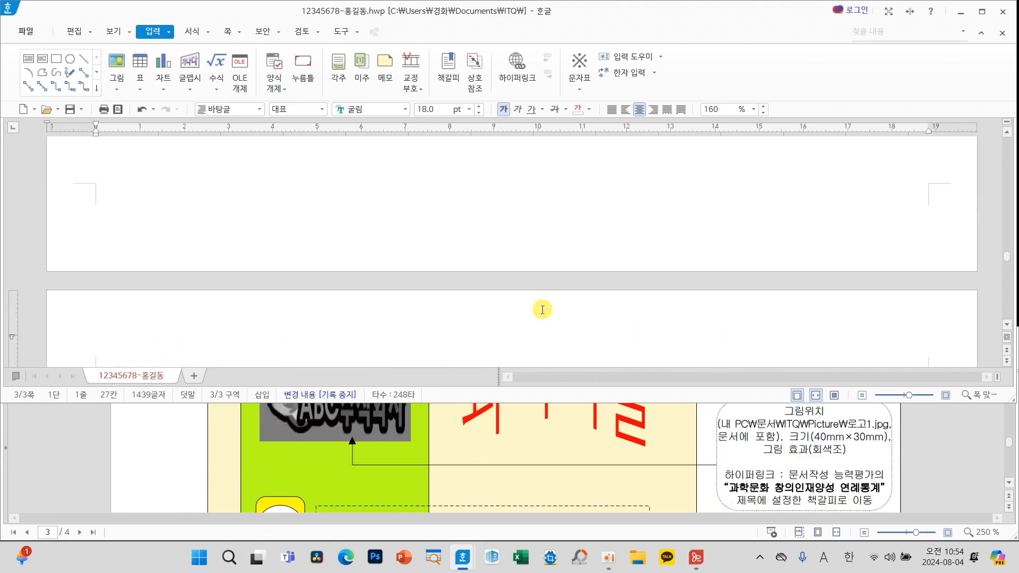
scroll(537, 307, "up", 10)
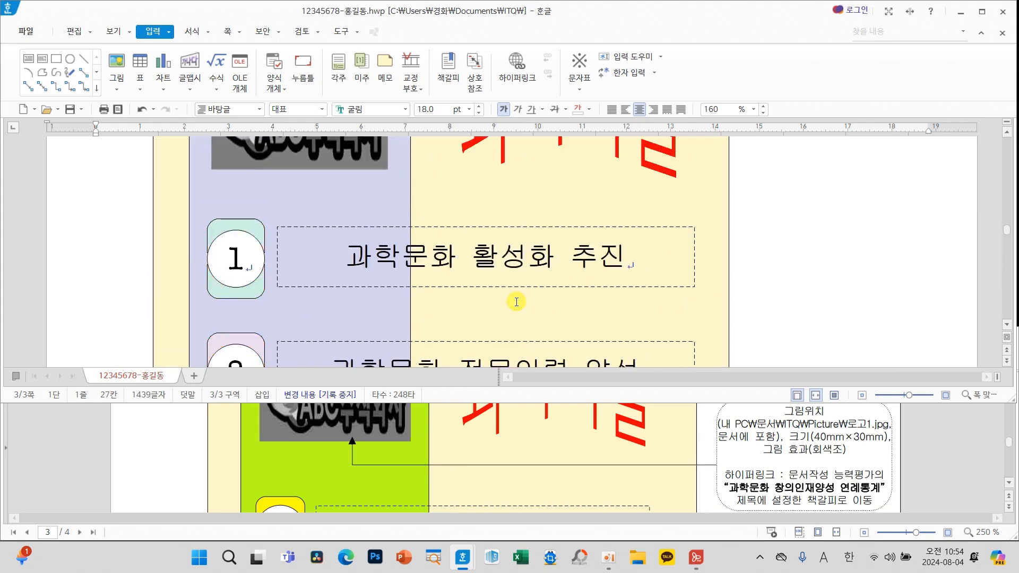
left_click(338, 295)
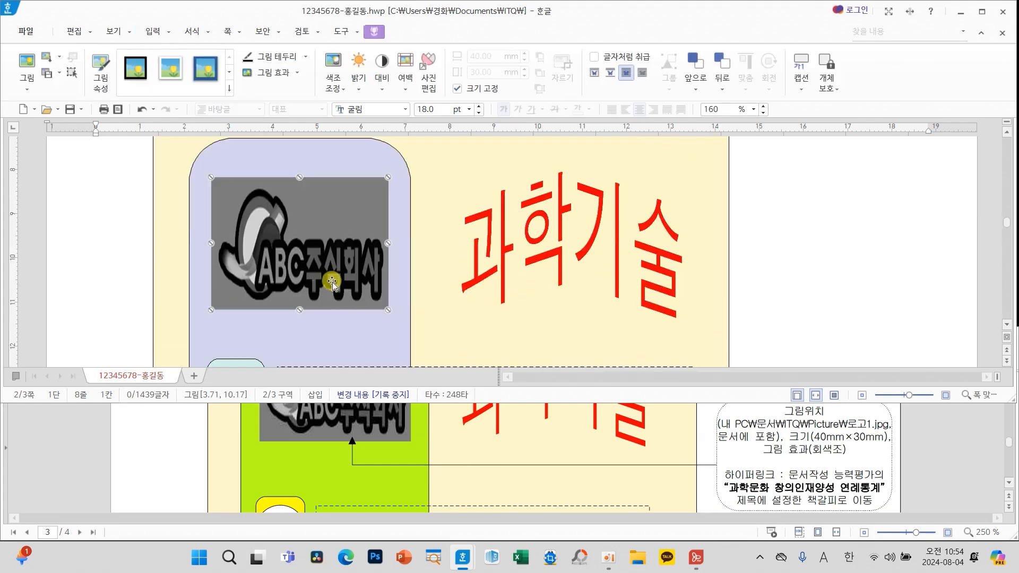
left_click(152, 31)
left_click(514, 69)
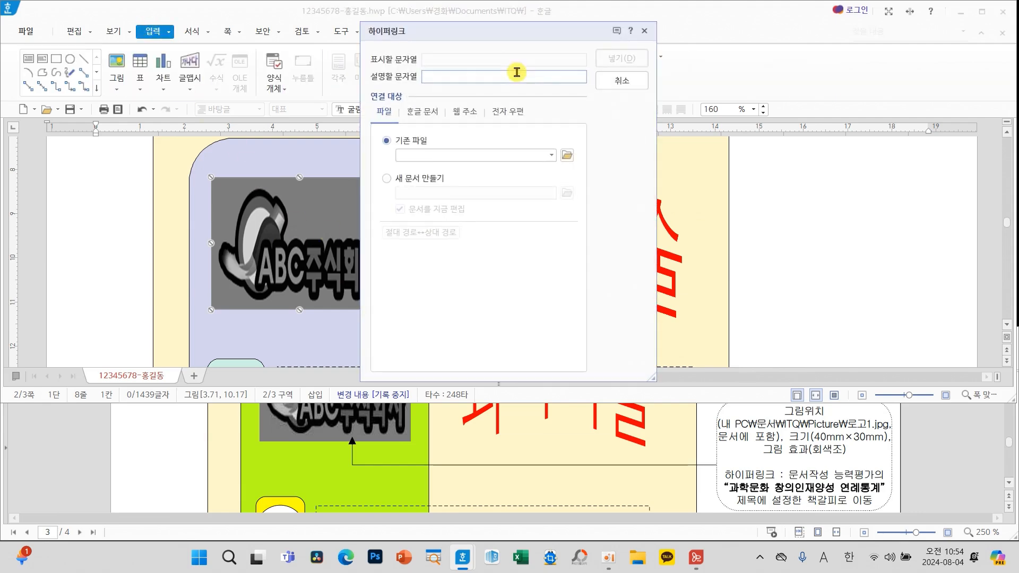
left_click(423, 113)
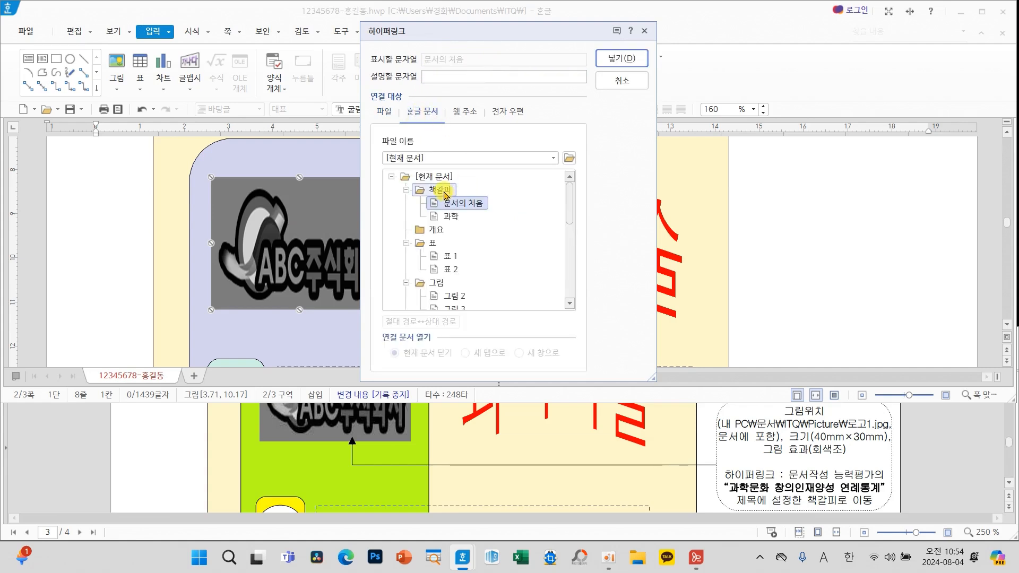
left_click(449, 218)
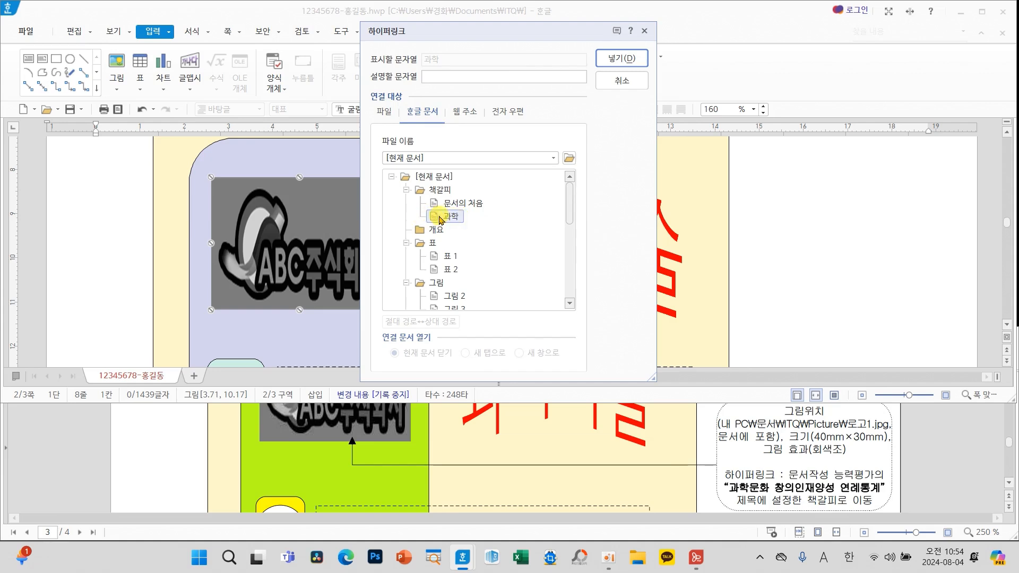
left_click_drag(440, 31, 447, 105)
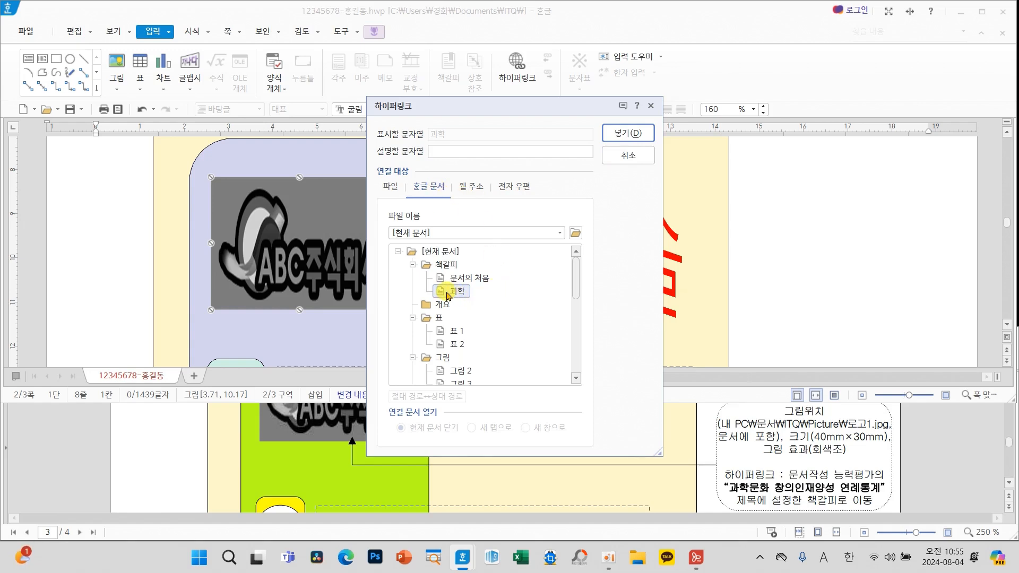
left_click(627, 134)
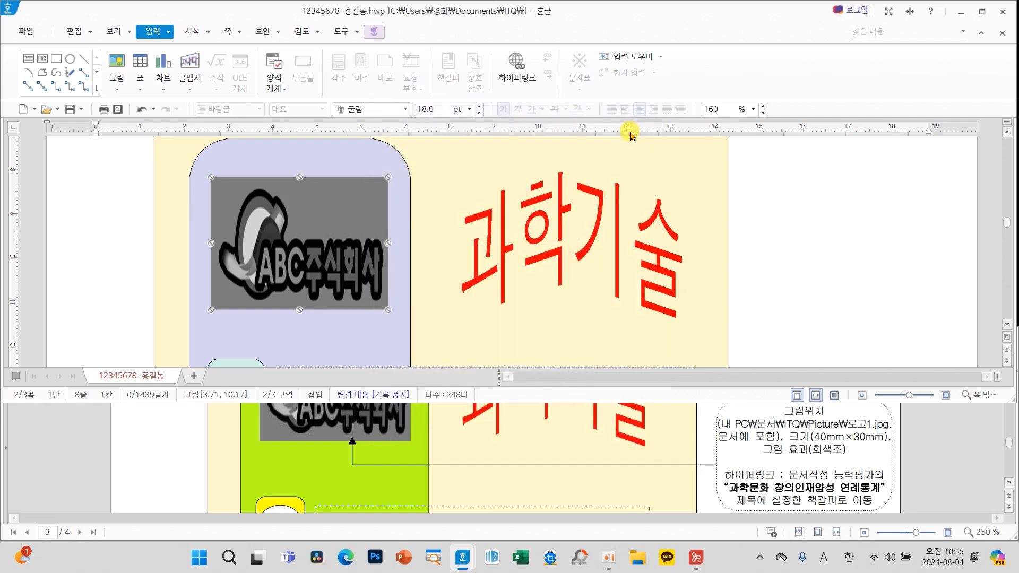
Deselect the logo picture and follow its hyperlink to test the jump to the bookmark 과학
left_click(766, 242)
scroll(350, 201, "down", 3)
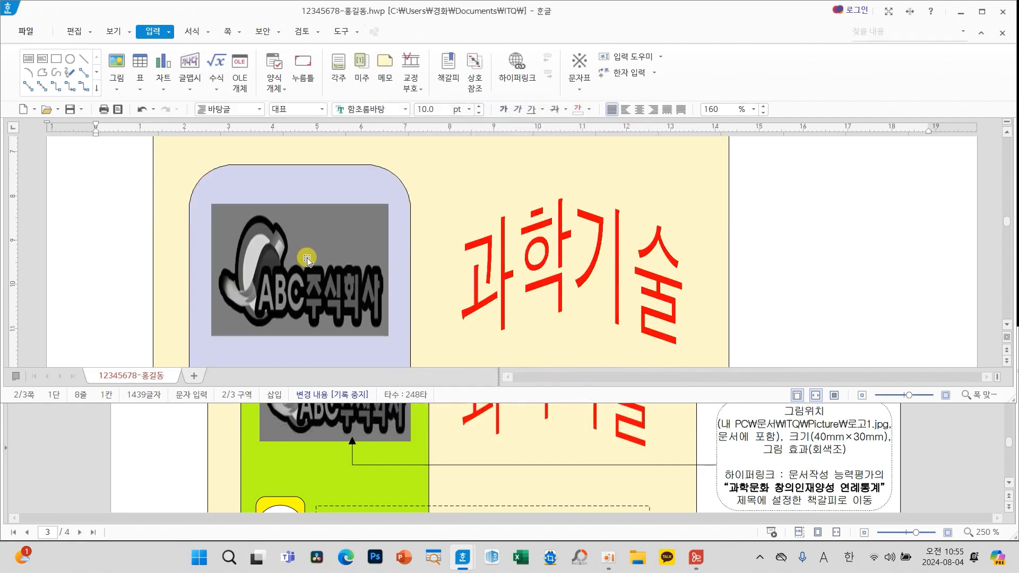
mouse_move(282, 265)
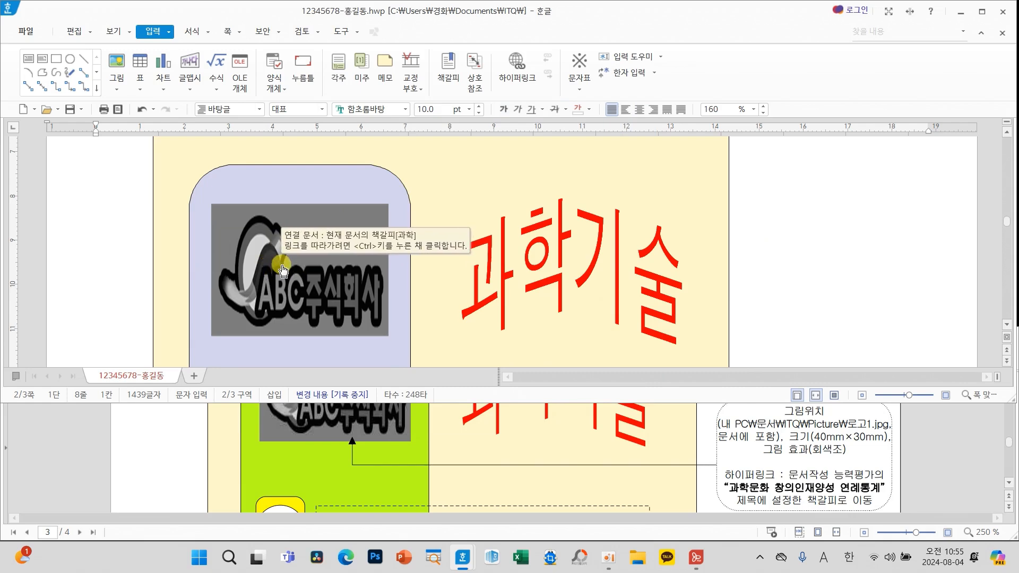
left_click(282, 269, "ctrl")
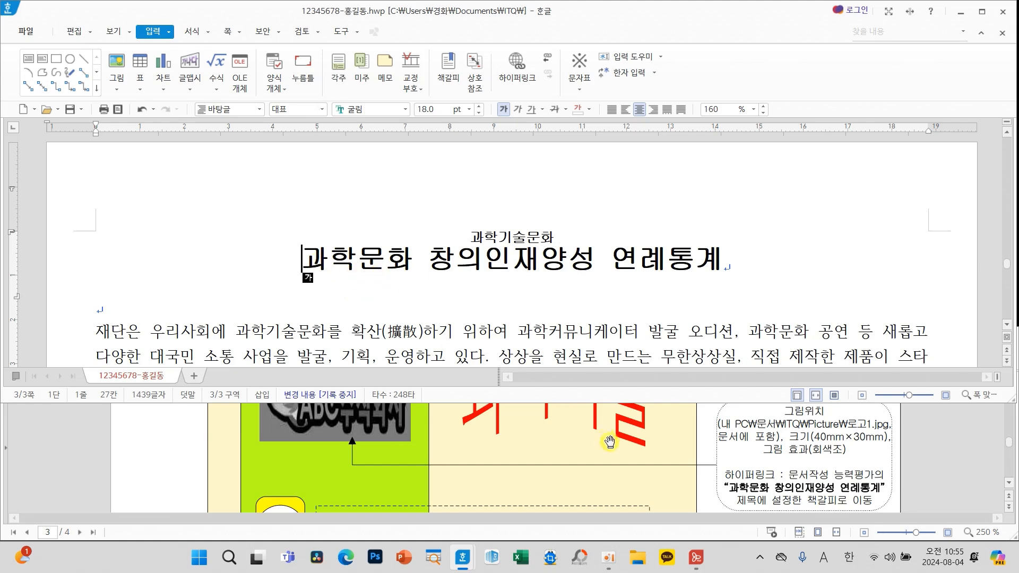
Create a header for both odd and even pages without a preset layout, containing the text 과학기술 인재
scroll(635, 448, "down", 10)
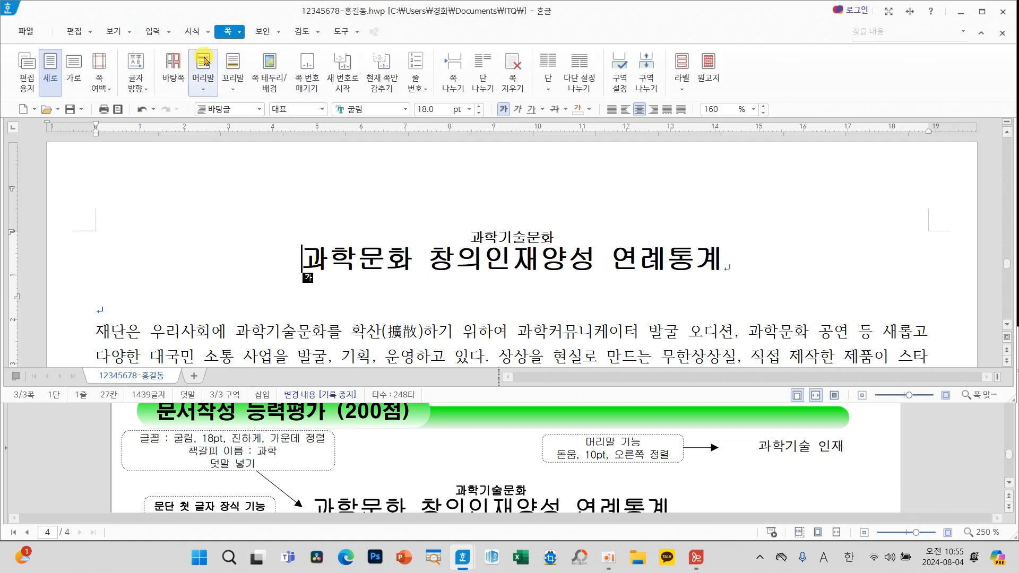
left_click(203, 80)
left_click(232, 138)
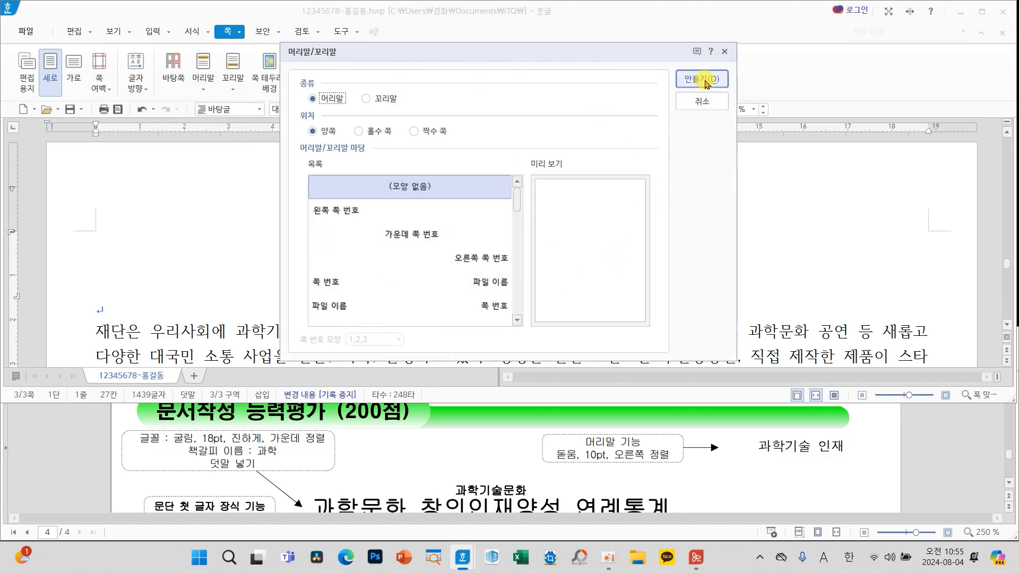
left_click(702, 80)
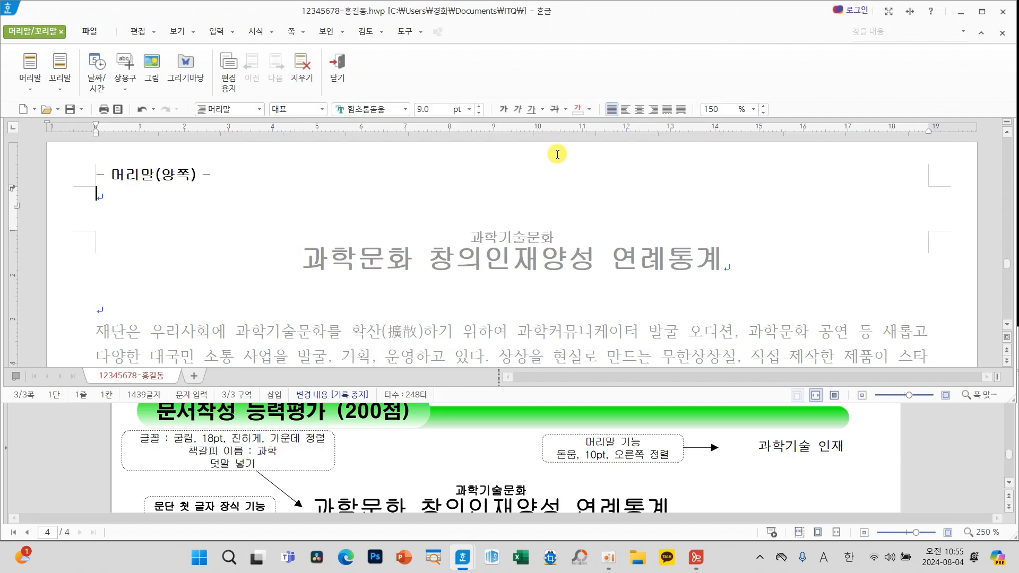
type("괄")
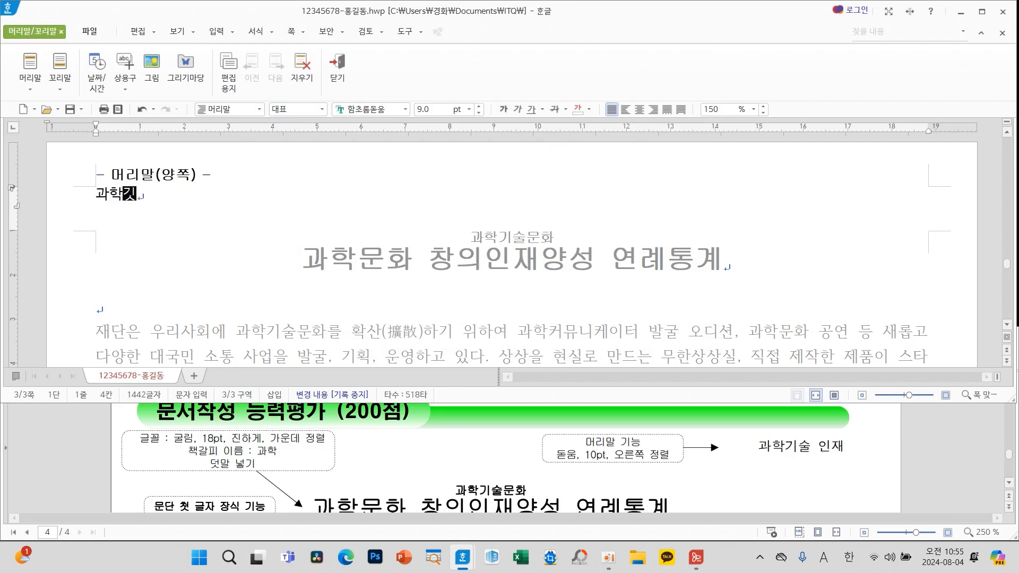
type("학기술 인재")
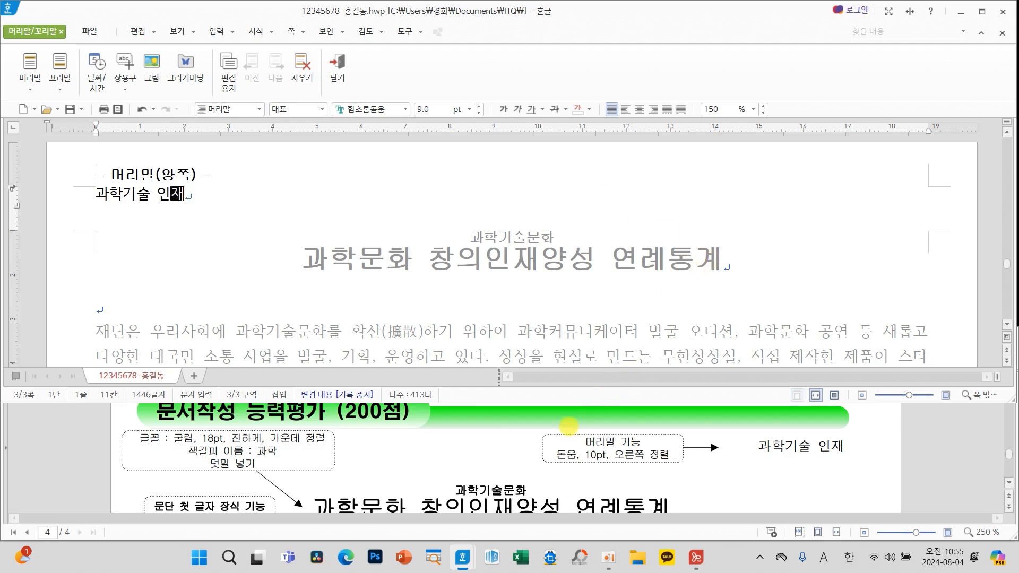
left_click_drag(569, 425, 638, 405)
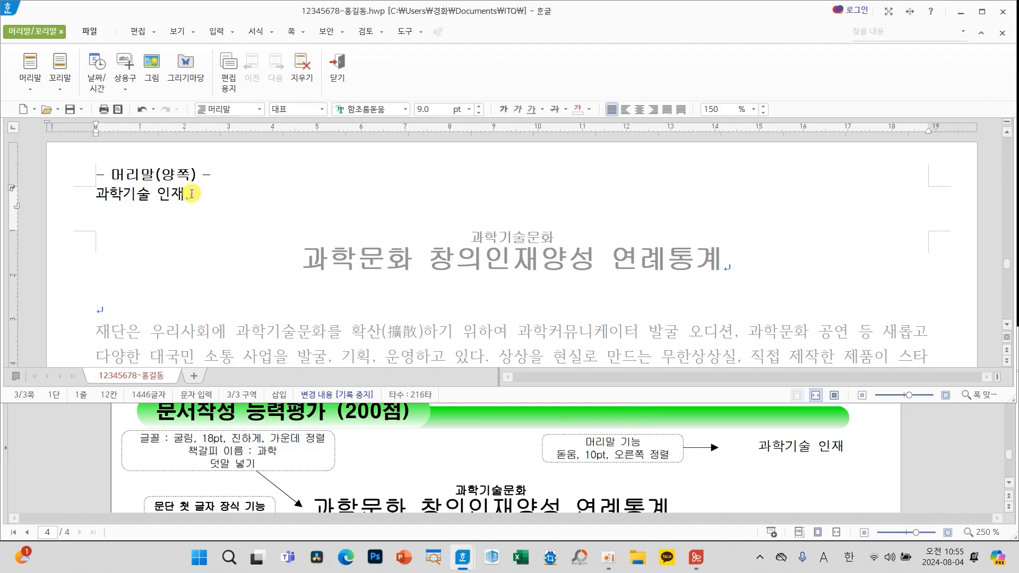
Format the header text 과학기술 인재 as 돋움, 10 pt, right-aligned, and leave header editing
left_click_drag(192, 194, 73, 194)
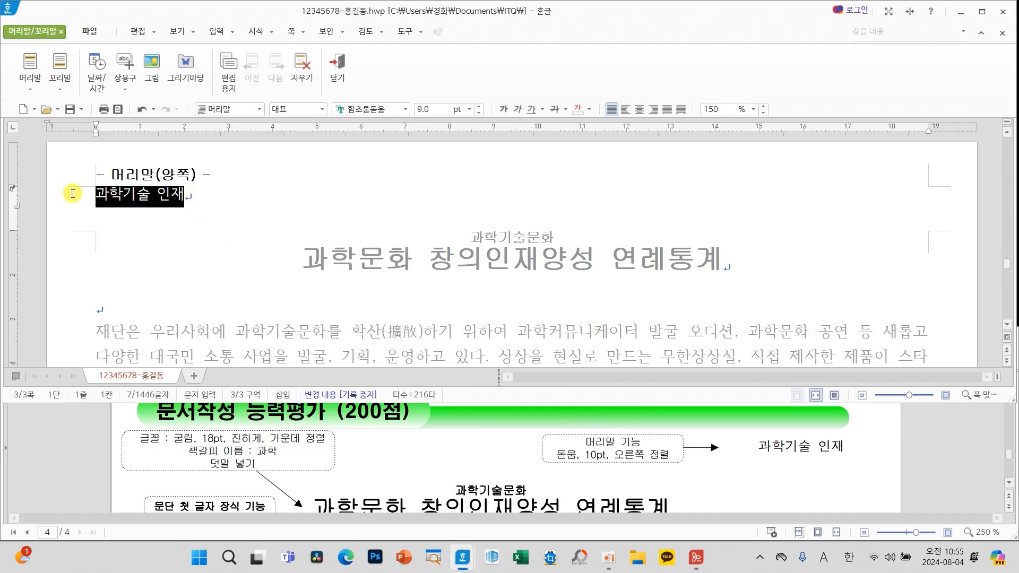
left_click(406, 109)
left_click_drag(584, 270, 583, 130)
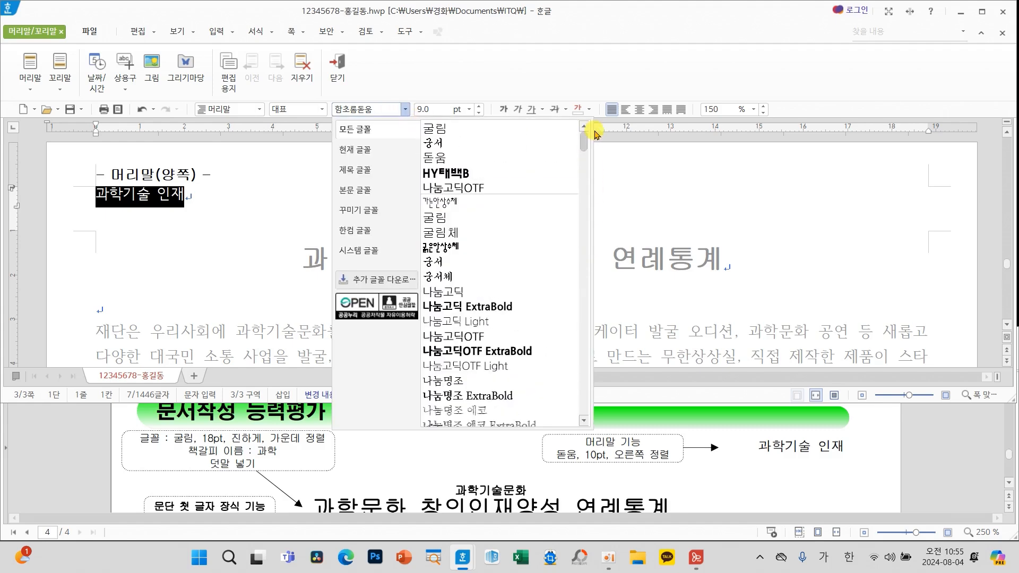
left_click(442, 159)
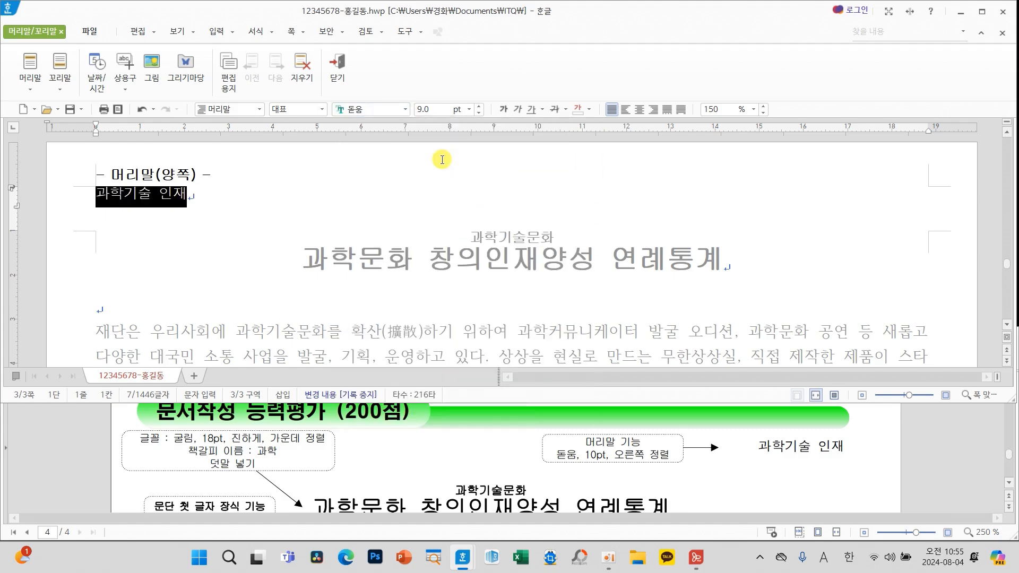
left_click(477, 106)
left_click(652, 110)
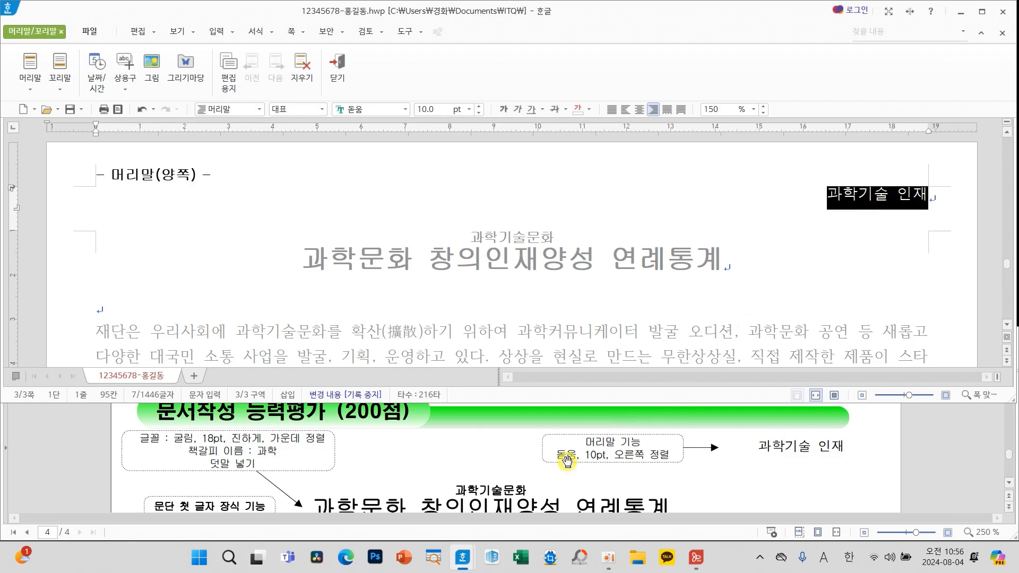
left_click(833, 206)
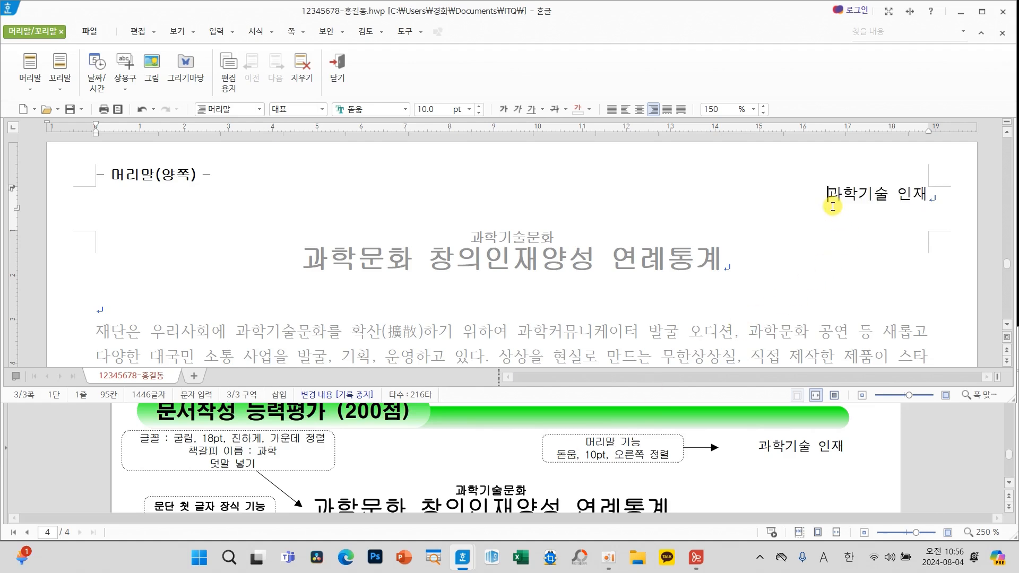
left_click(337, 71)
scroll(873, 260, "up", 3)
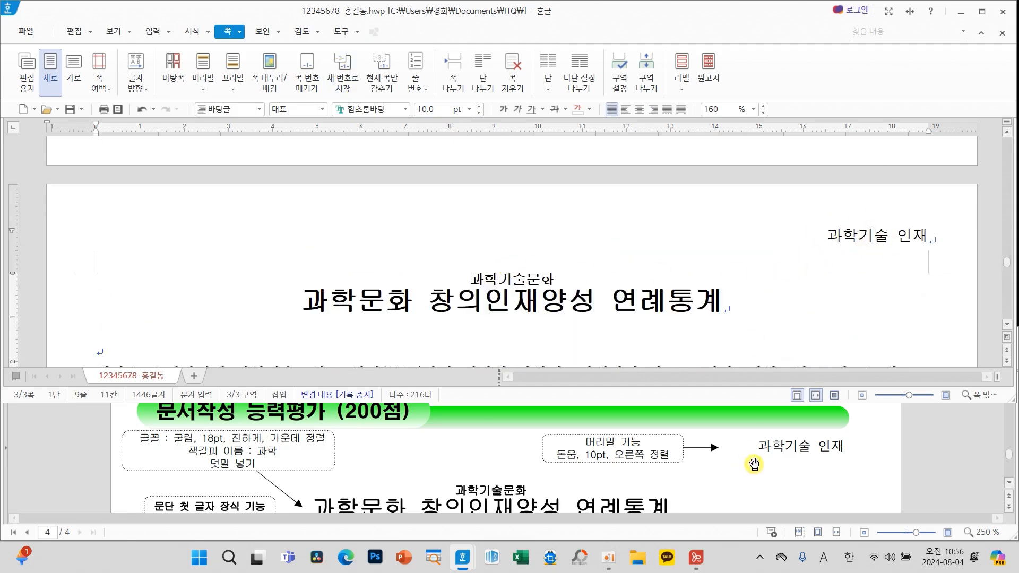
Insert page numbers at the page's lower-right corner in the ①,②,③ format without surrounding dashes, starting from the title page
scroll(800, 461, "down", 5)
scroll(800, 461, "down", 10)
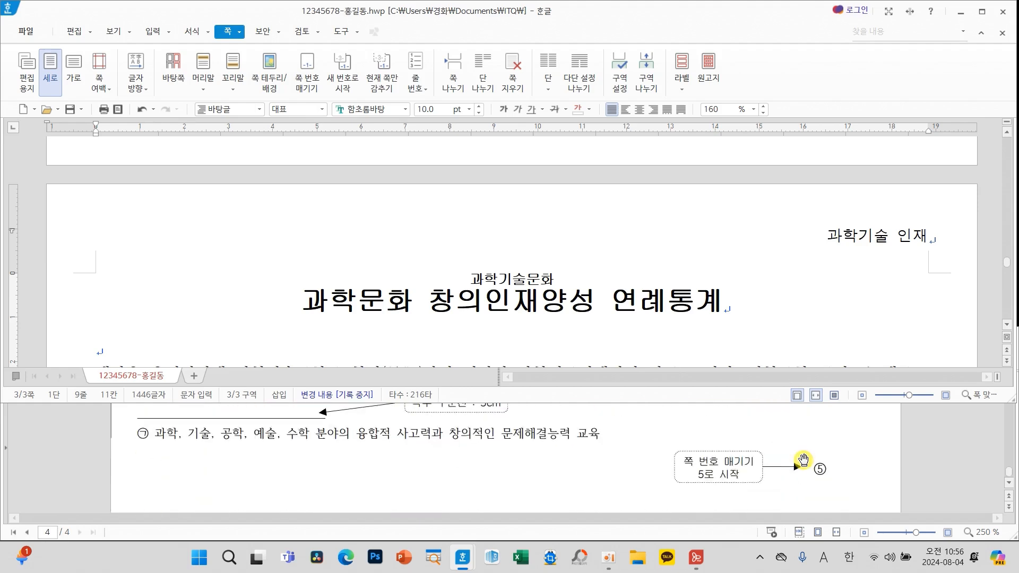
left_click(295, 305)
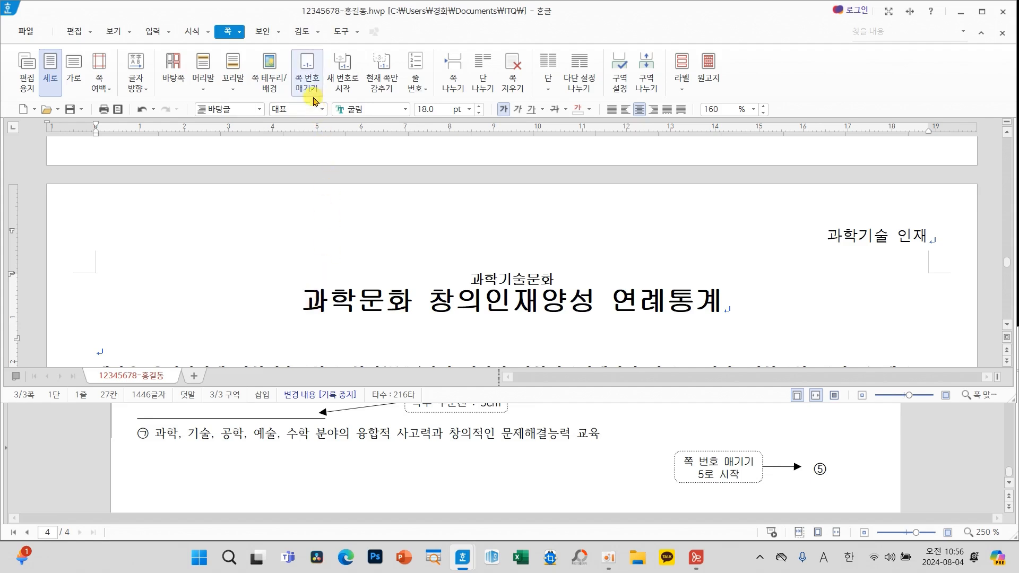
left_click(307, 74)
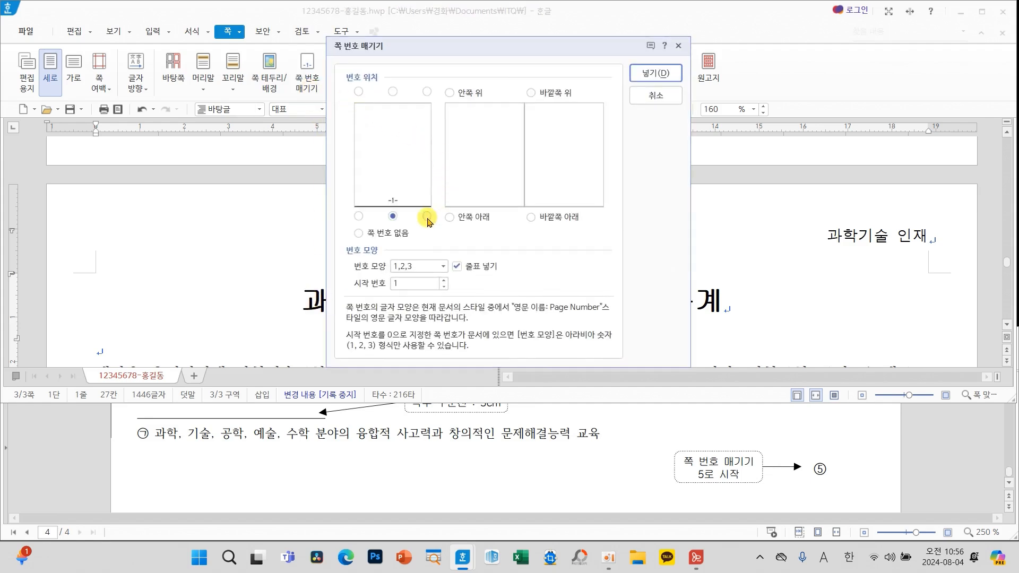
left_click(459, 271)
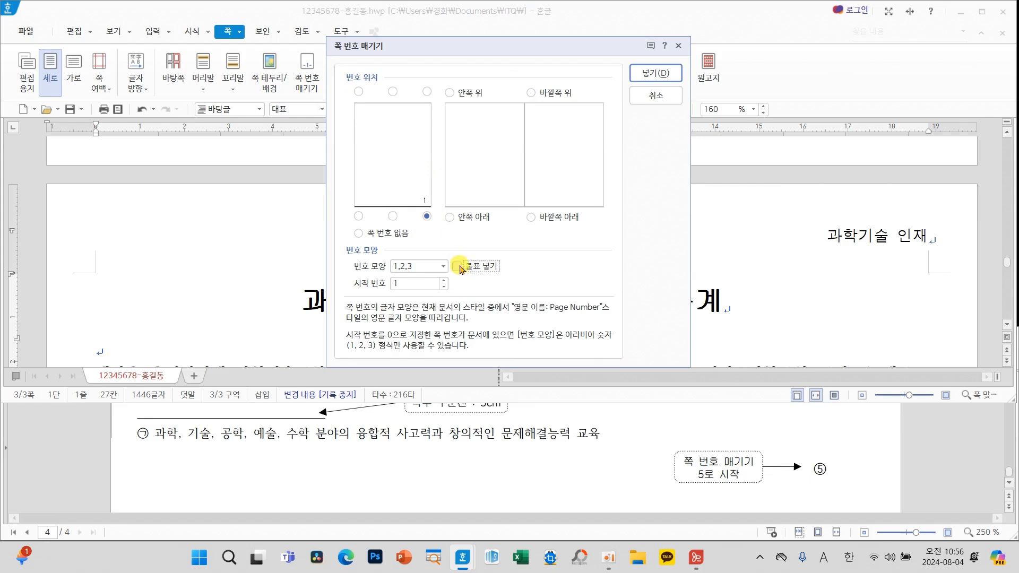
left_click(442, 266)
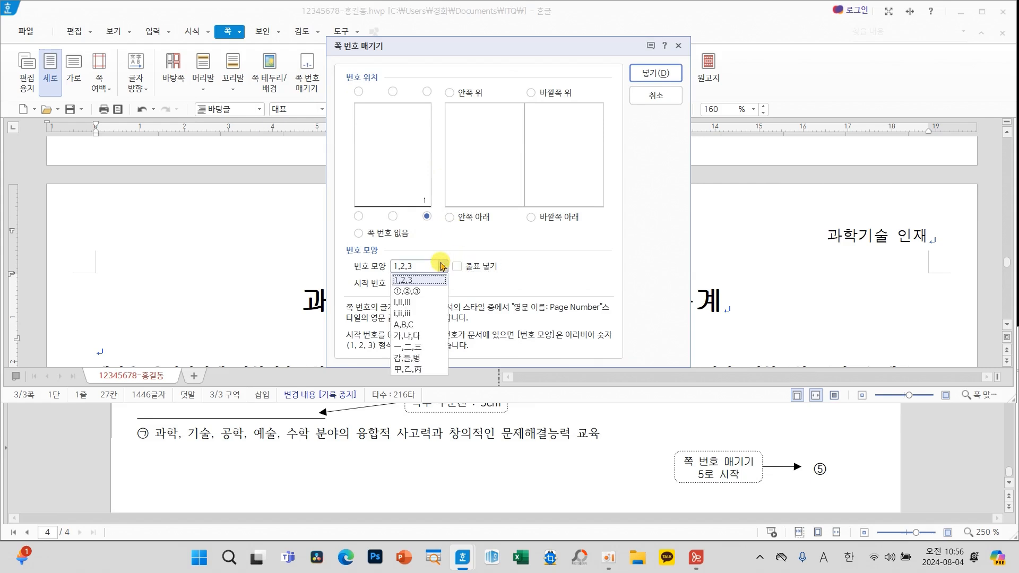
left_click(419, 291)
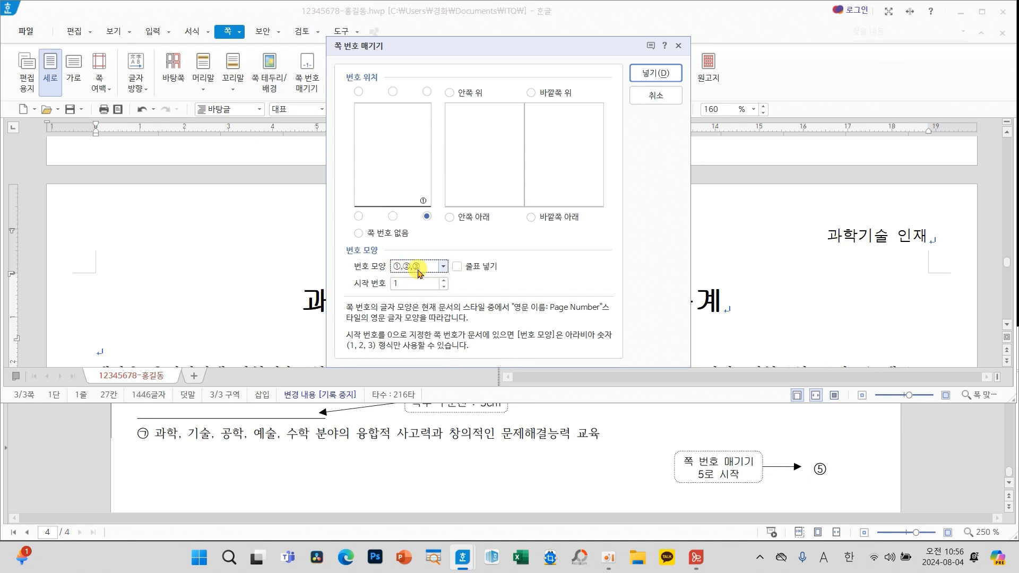
left_click(642, 74)
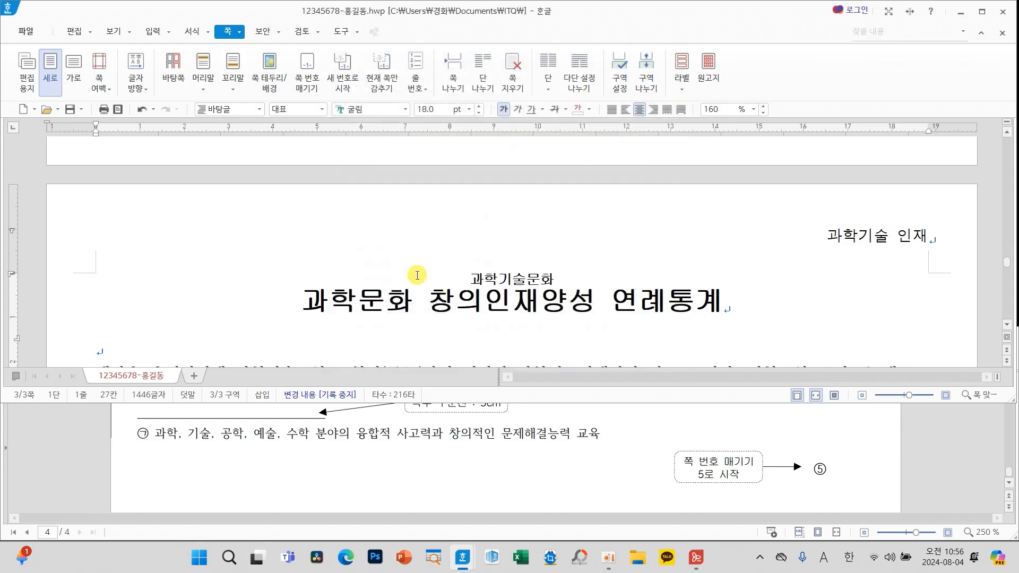
Restart the page numbering at 5 from the title page and check the number at the page's foot
left_click(342, 76)
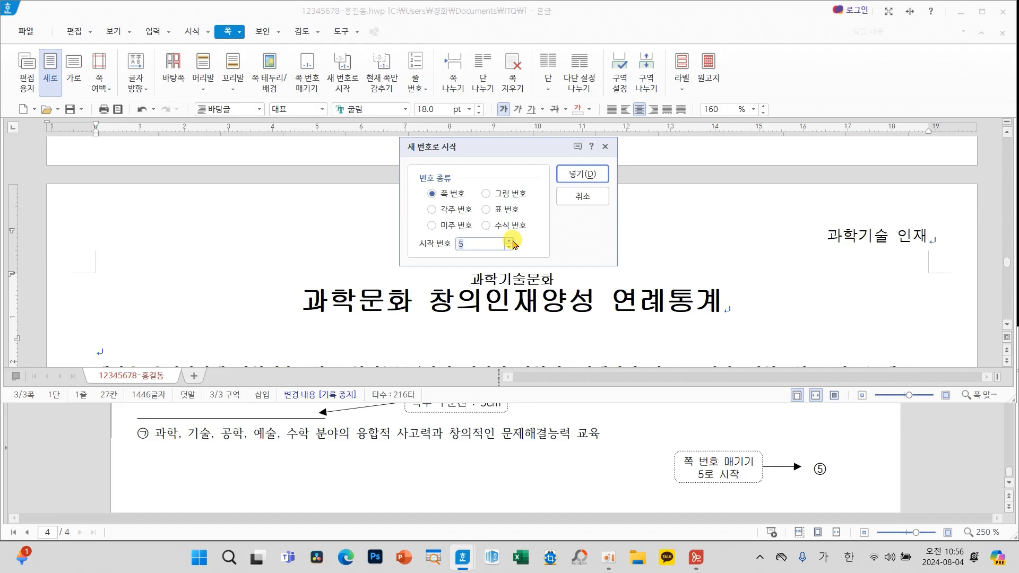
left_click(579, 174)
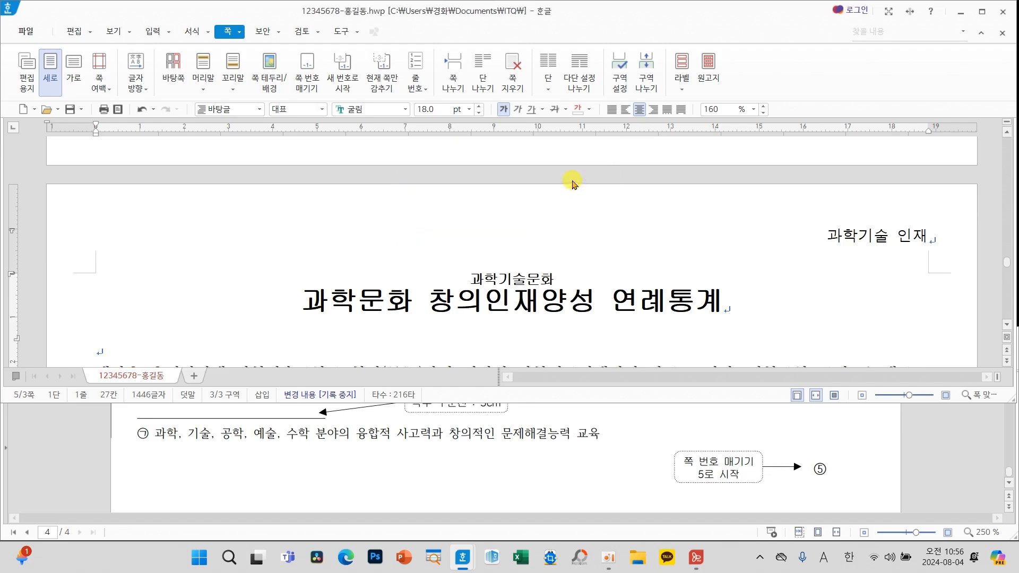
scroll(712, 250, "up", 1)
scroll(714, 251, "down", 10)
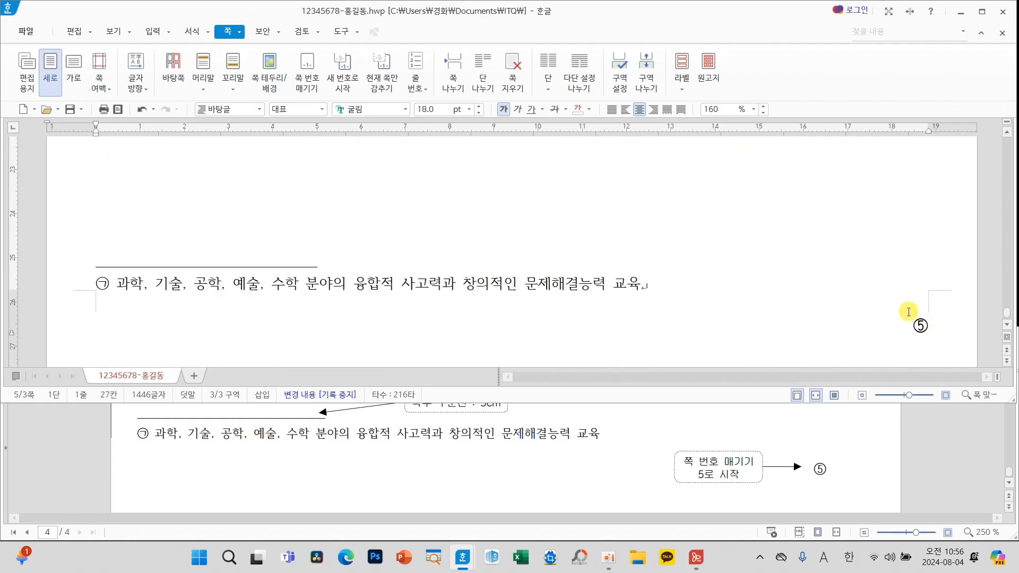
Start a first-letter decoration on the paragraph beginning 재단은 under the title, using the two-line drop cap shape
scroll(785, 322, "up", 10)
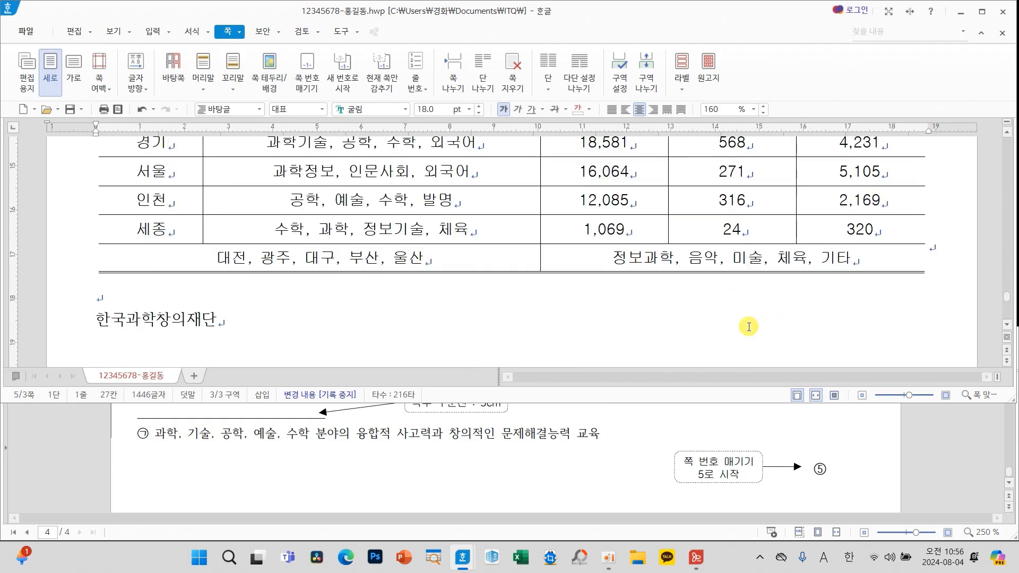
scroll(744, 326, "up", 3)
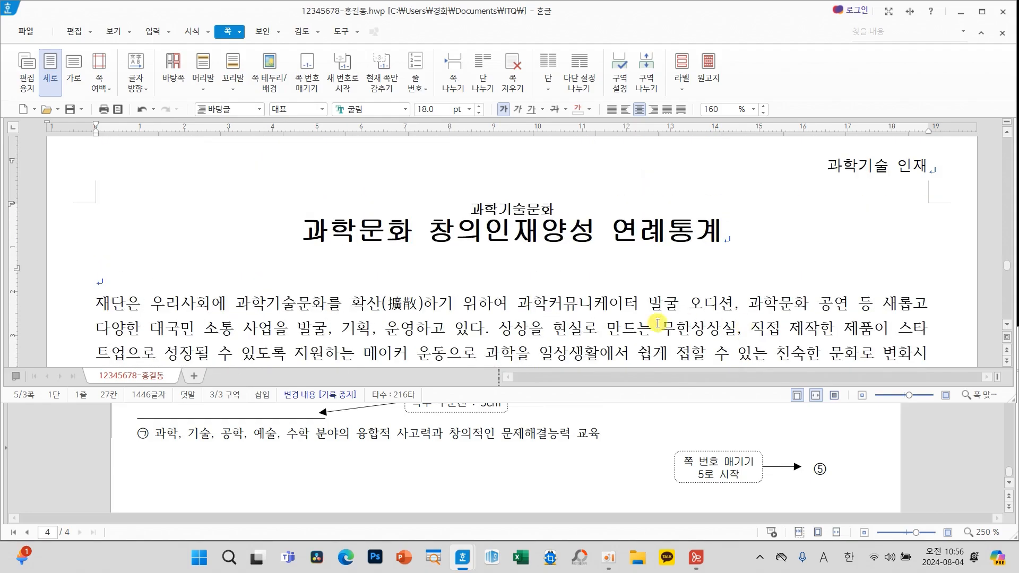
scroll(645, 325, "down", 2)
scroll(648, 450, "up", 10)
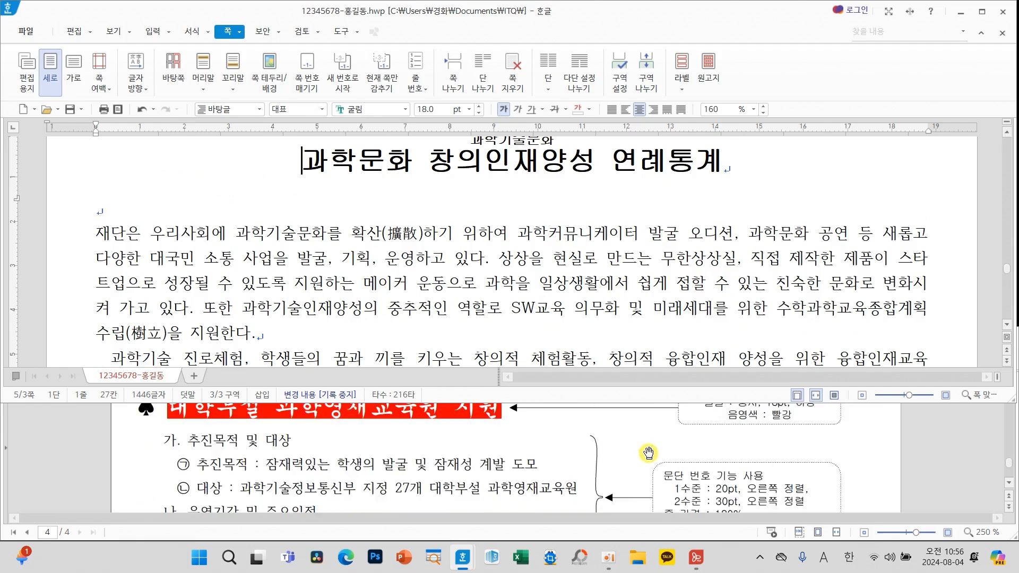
scroll(656, 457, "up", 1)
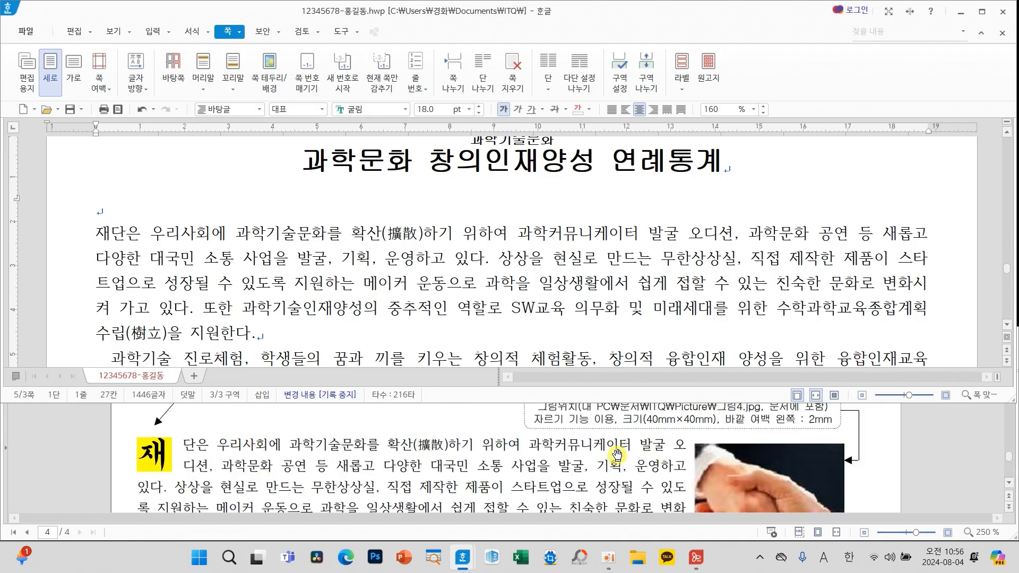
scroll(222, 467, "up", 2)
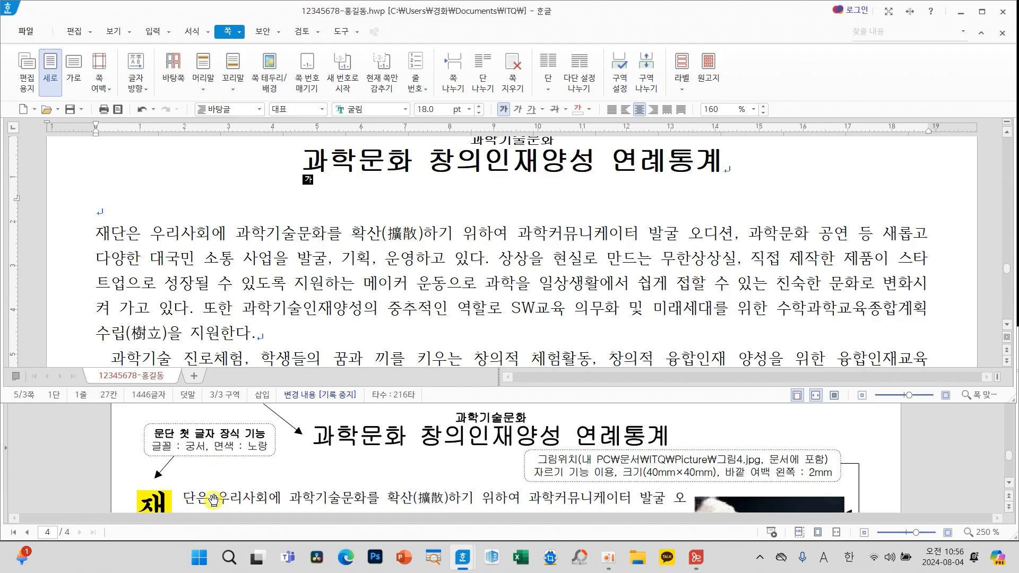
left_click(94, 232)
scroll(305, 461, "down", 1)
scroll(306, 461, "up", 1)
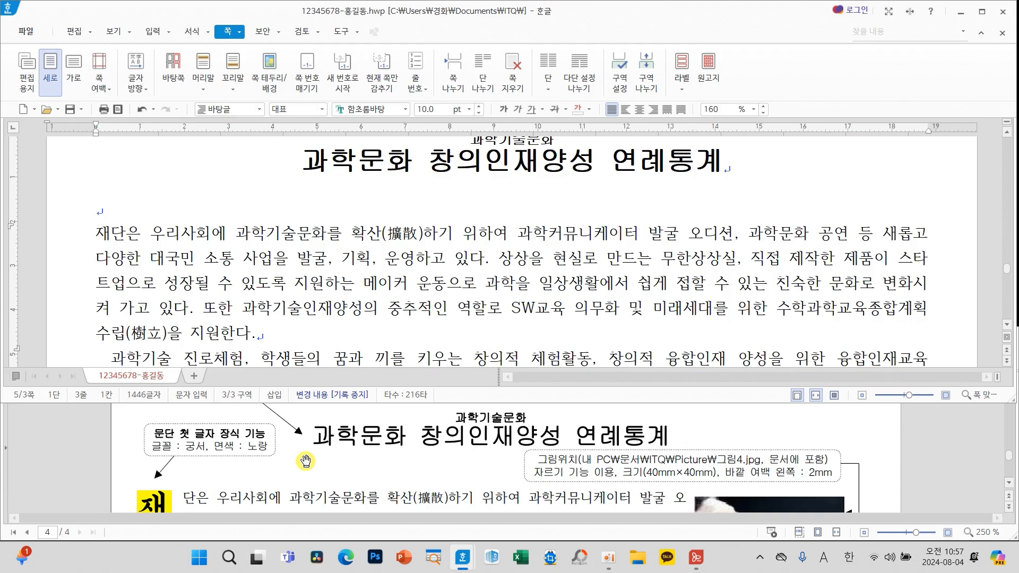
left_click(192, 31)
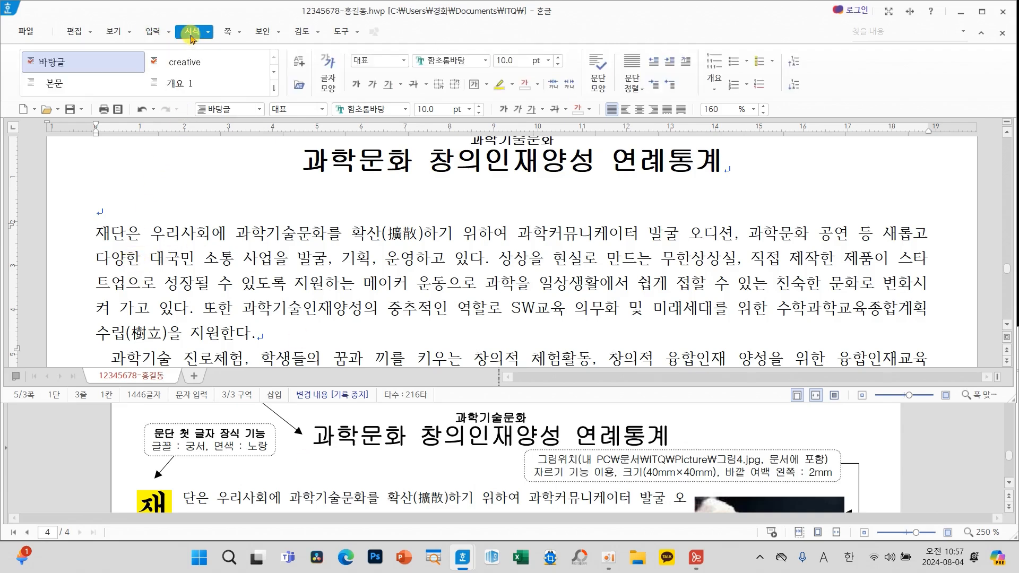
left_click(686, 62)
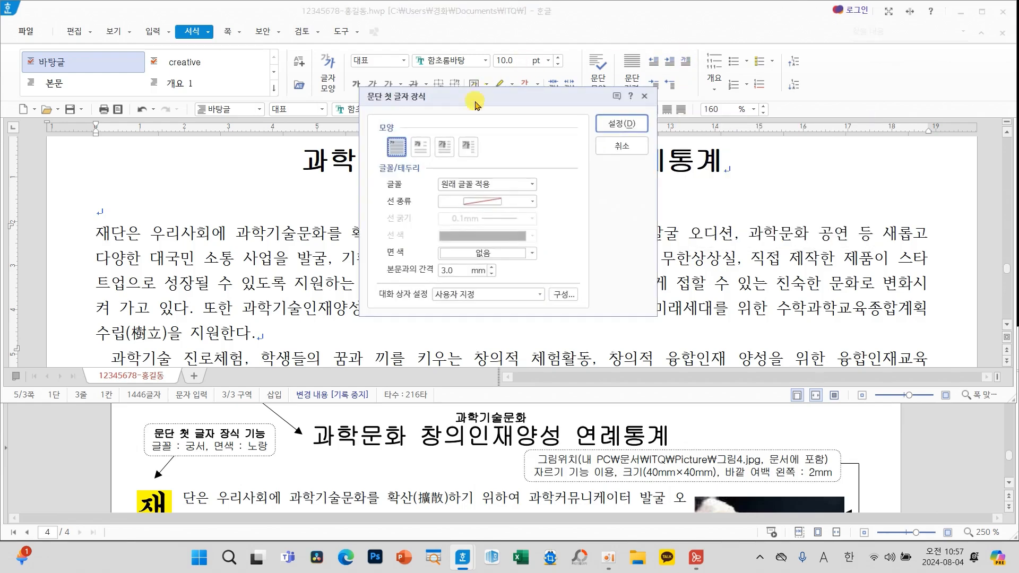
left_click(419, 148)
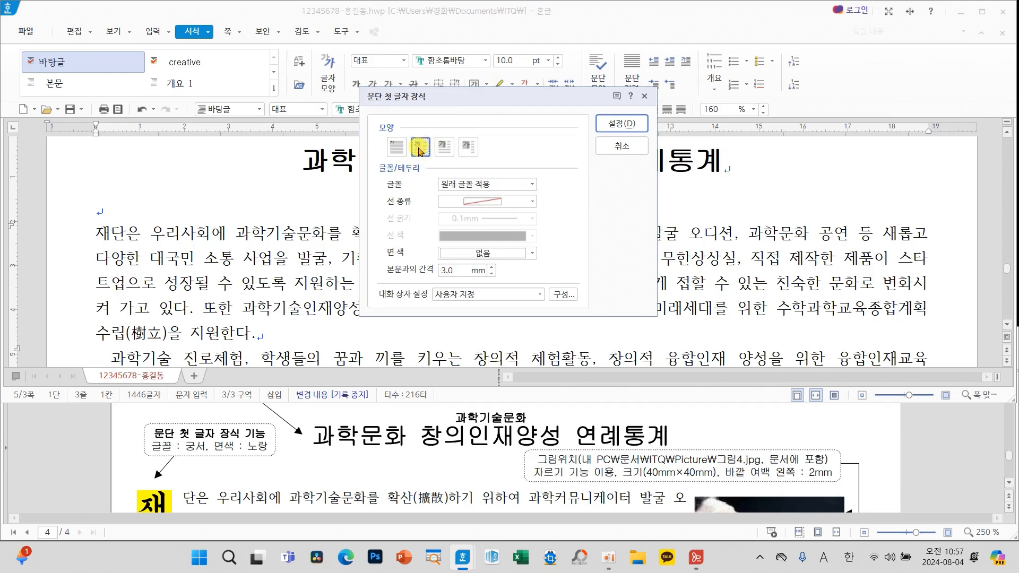
scroll(223, 462, "down", 1)
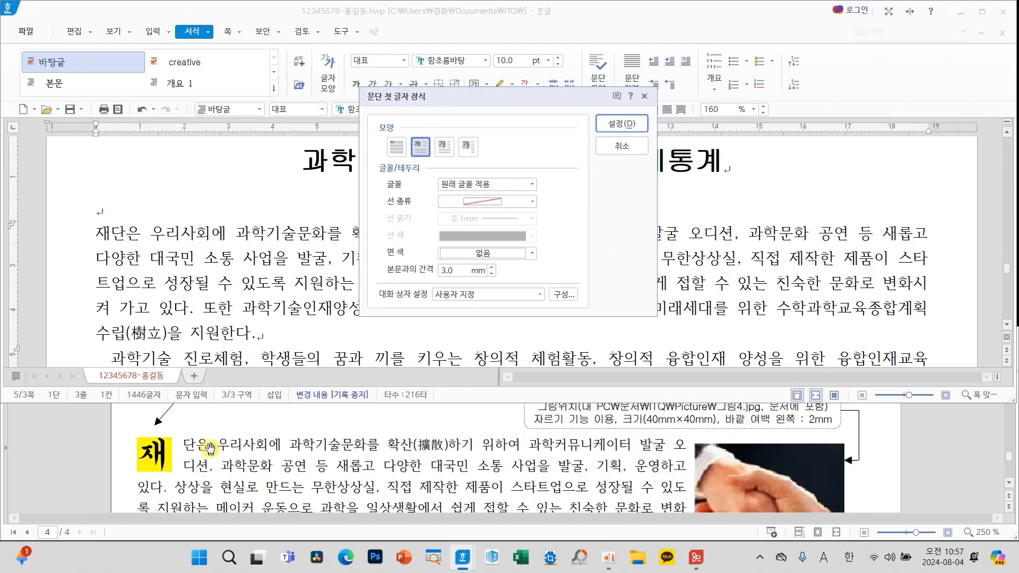
scroll(363, 484, "up", 1)
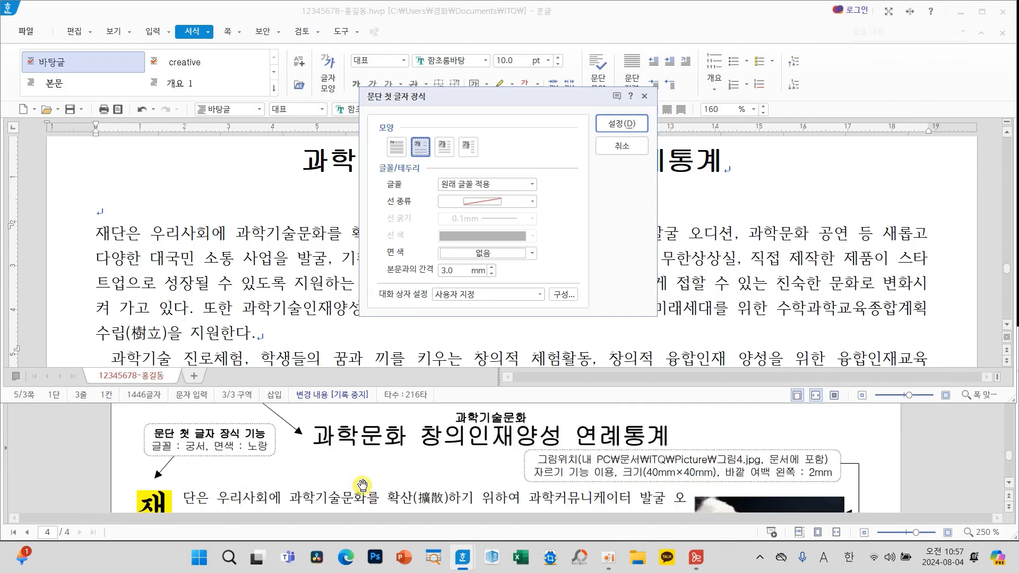
Give the drop cap the 궁서 font and a yellow fill, and apply the decoration
left_click(531, 184)
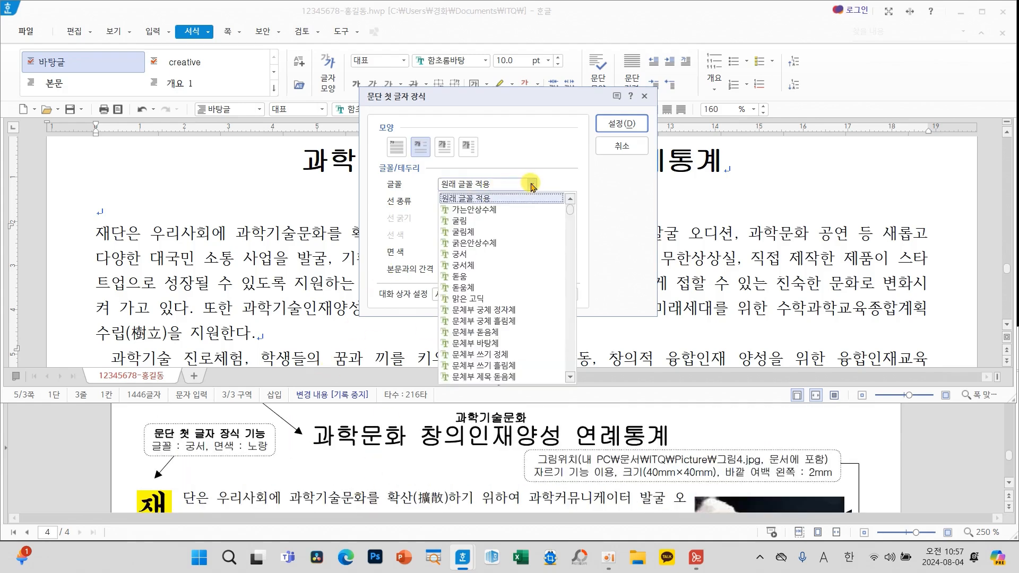
left_click(474, 255)
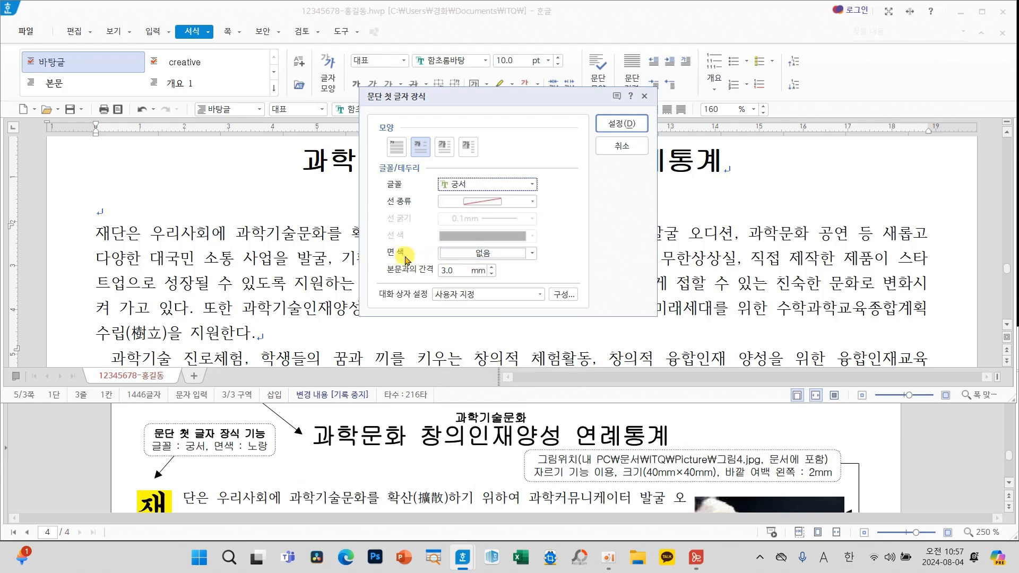
left_click(463, 254)
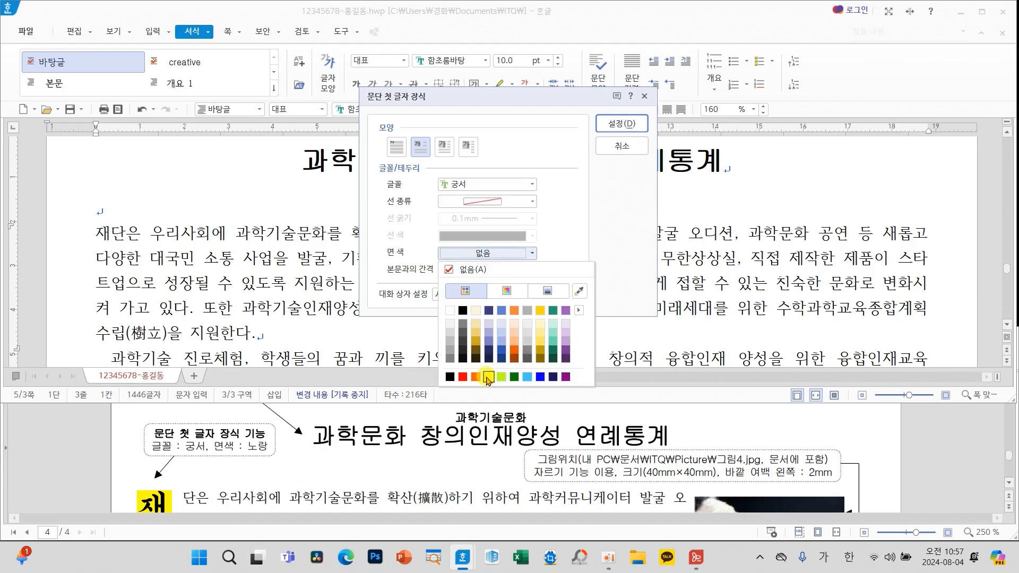
left_click(488, 378)
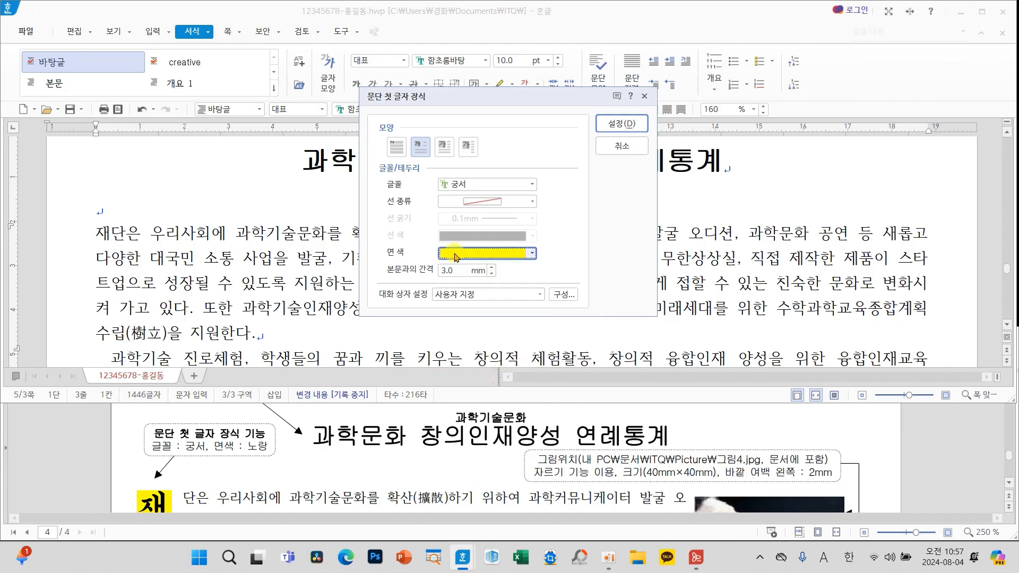
left_click(620, 123)
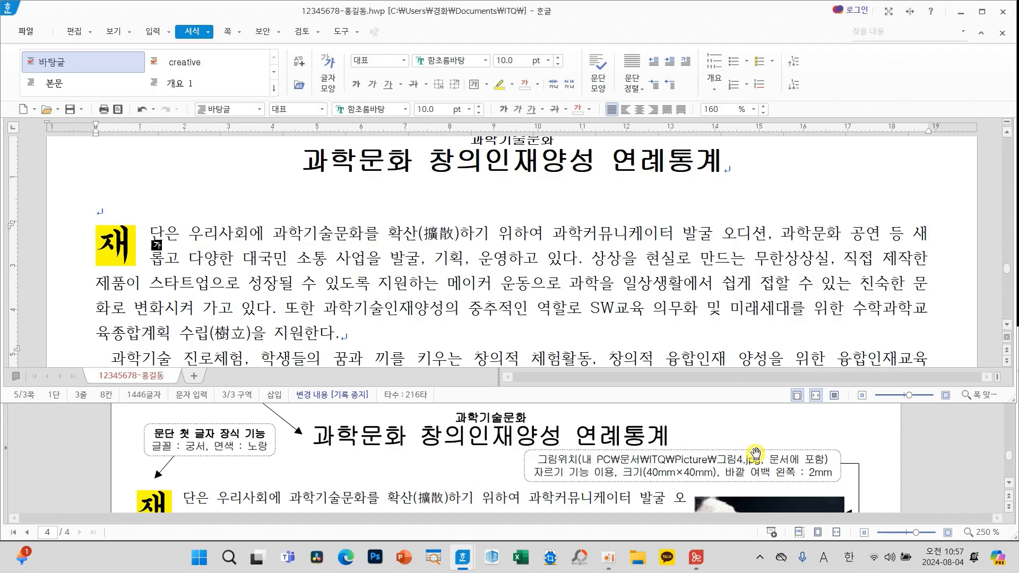
Insert 그림4 from the ITQ Picture folder, embedded in the document, about 39 × 51 mm within the opening paragraphs
left_click(369, 264)
scroll(440, 266, "down", 4)
scroll(410, 256, "up", 3)
scroll(371, 256, "up", 2)
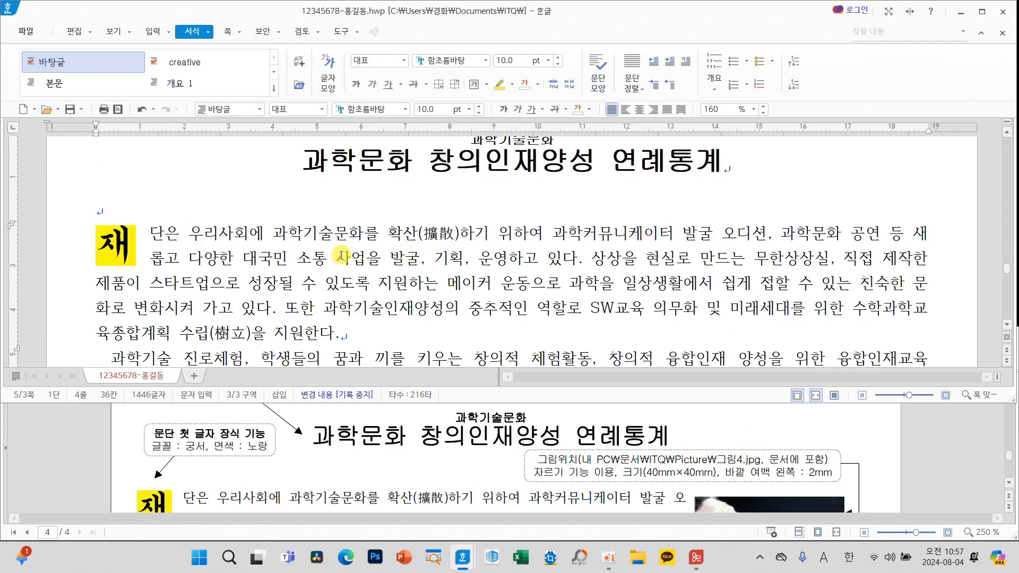
left_click(153, 31)
left_click(116, 61)
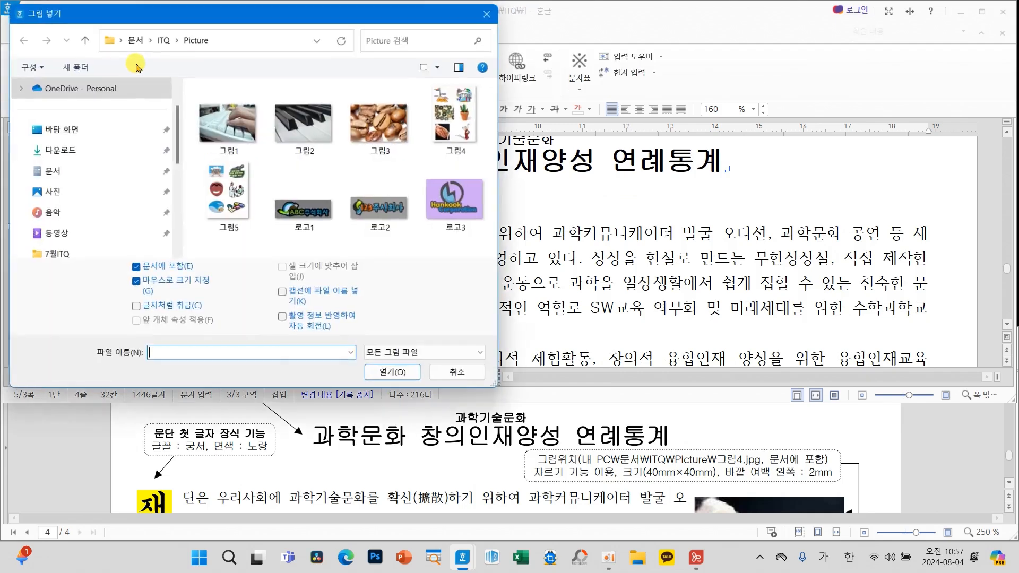
left_click(450, 119)
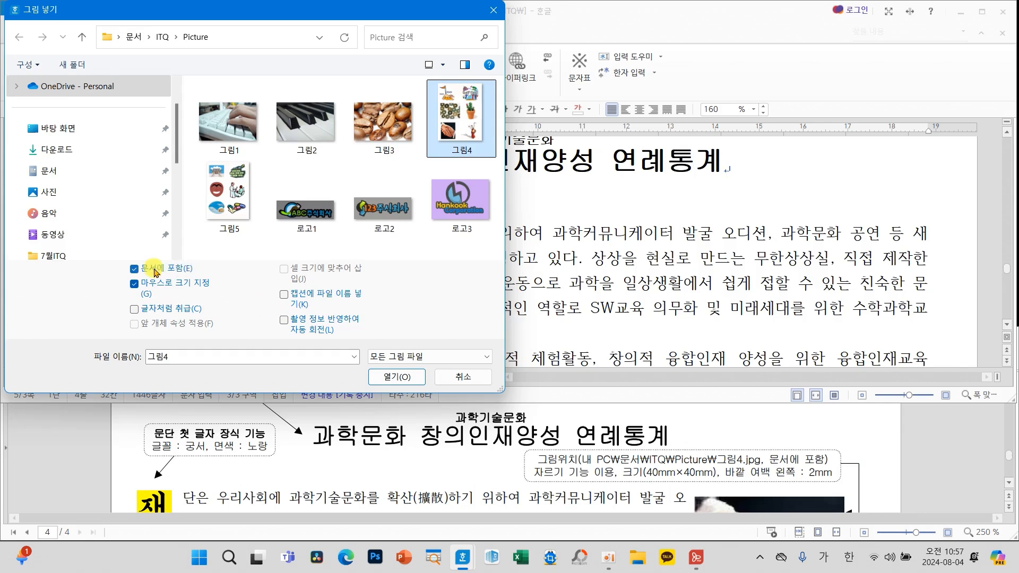
left_click(395, 380)
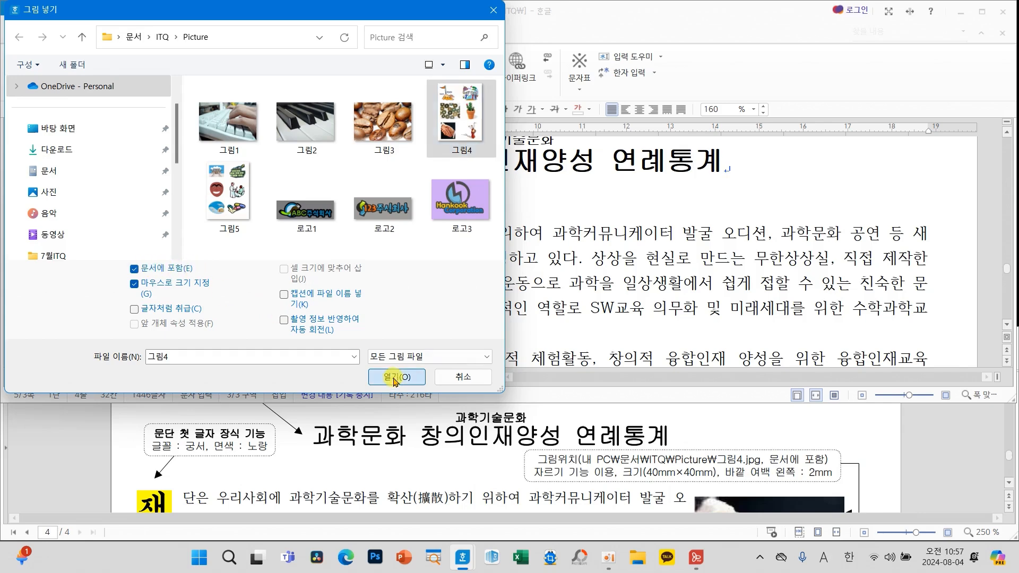
left_click_drag(359, 217, 531, 319)
scroll(594, 317, "down", 2)
left_click_drag(459, 206, 456, 246)
Crop the inserted picture to the handshake photo, about 15 × 17 mm
scroll(804, 440, "down", 3)
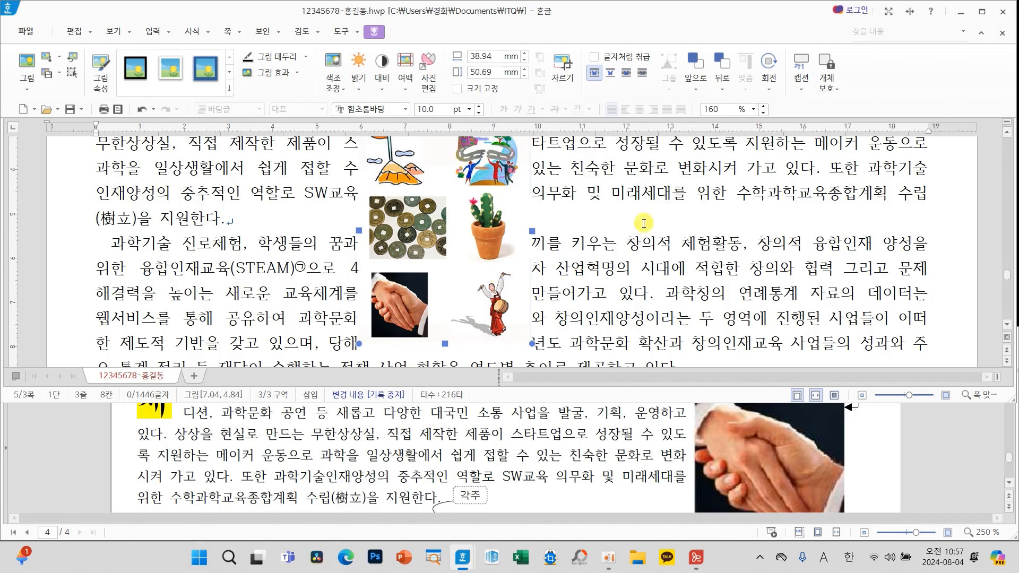
left_click(562, 66)
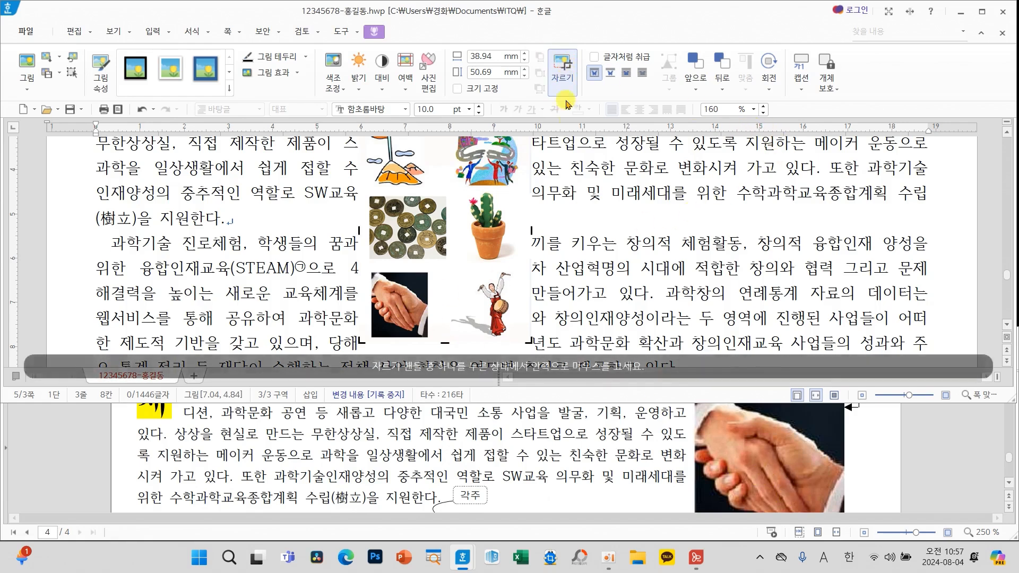
scroll(562, 268, "up", 2)
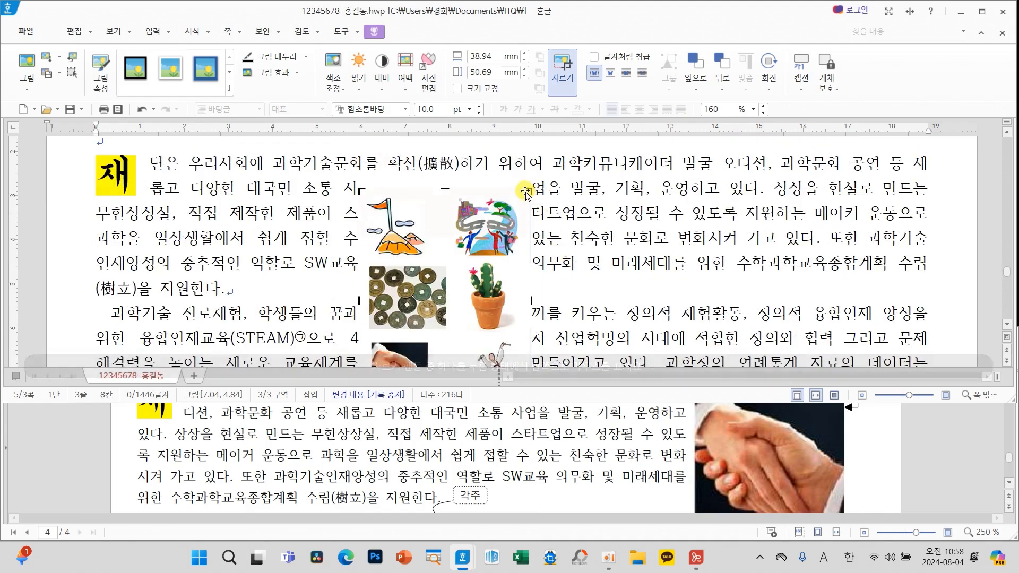
left_click_drag(528, 195, 431, 337)
scroll(436, 297, "down", 3)
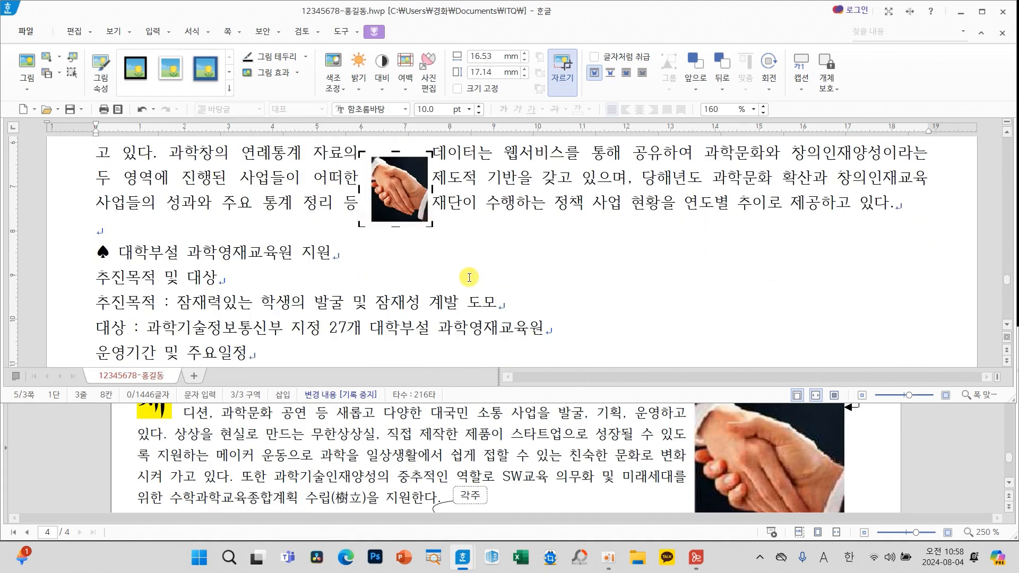
left_click_drag(356, 227, 368, 229)
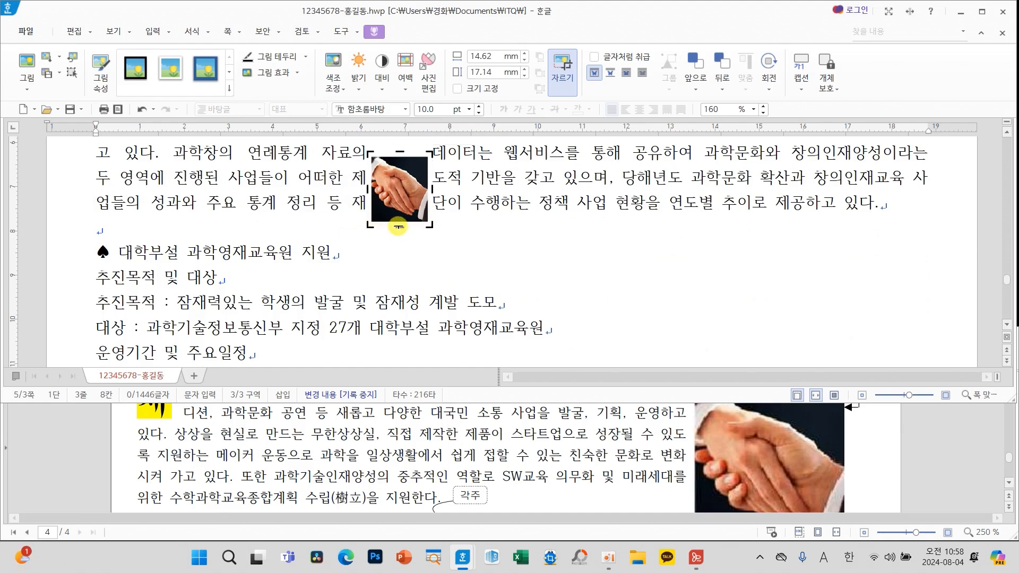
left_click(500, 176)
Shift the handshake picture within the text and set its width and height to 40 mm with the size fixed
left_click_drag(395, 197, 457, 189)
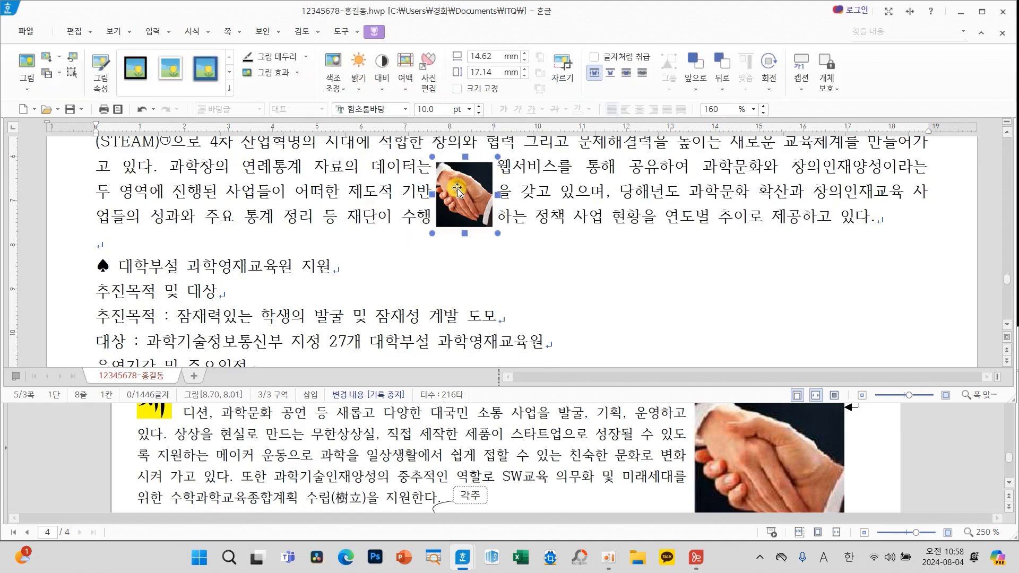
double_click(457, 195)
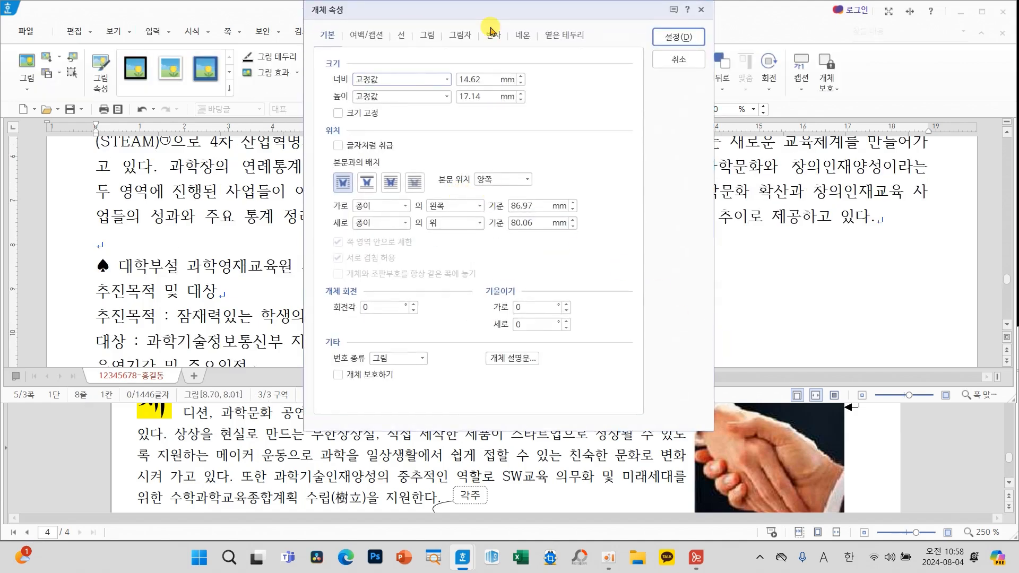
left_click_drag(474, 34, 275, 85)
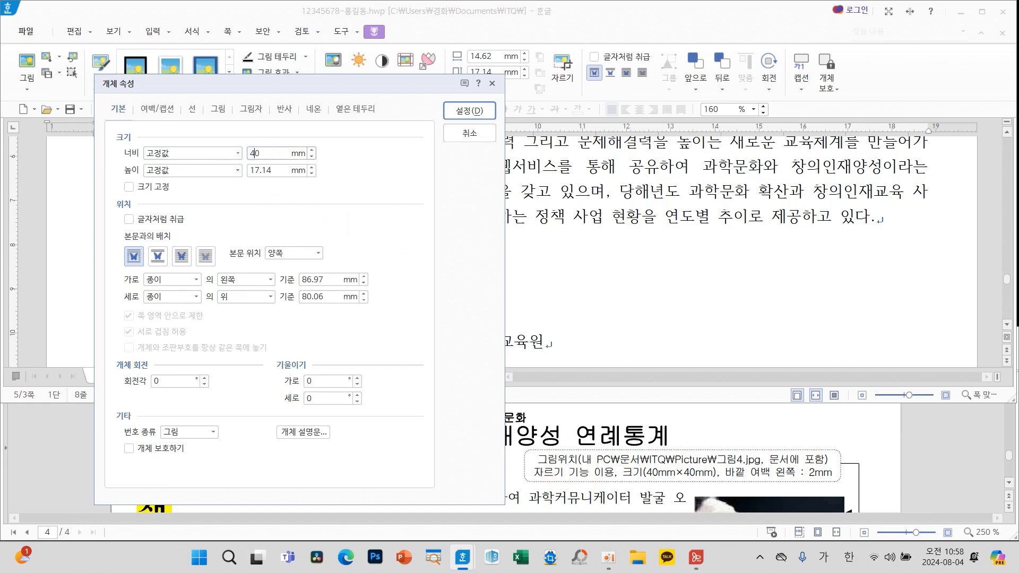
left_click(265, 167)
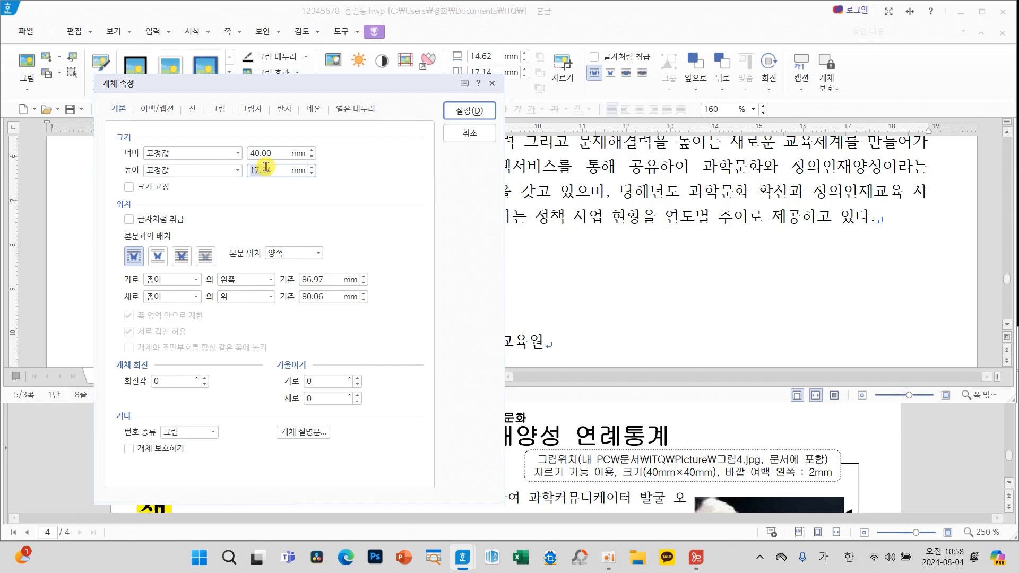
left_click(134, 188)
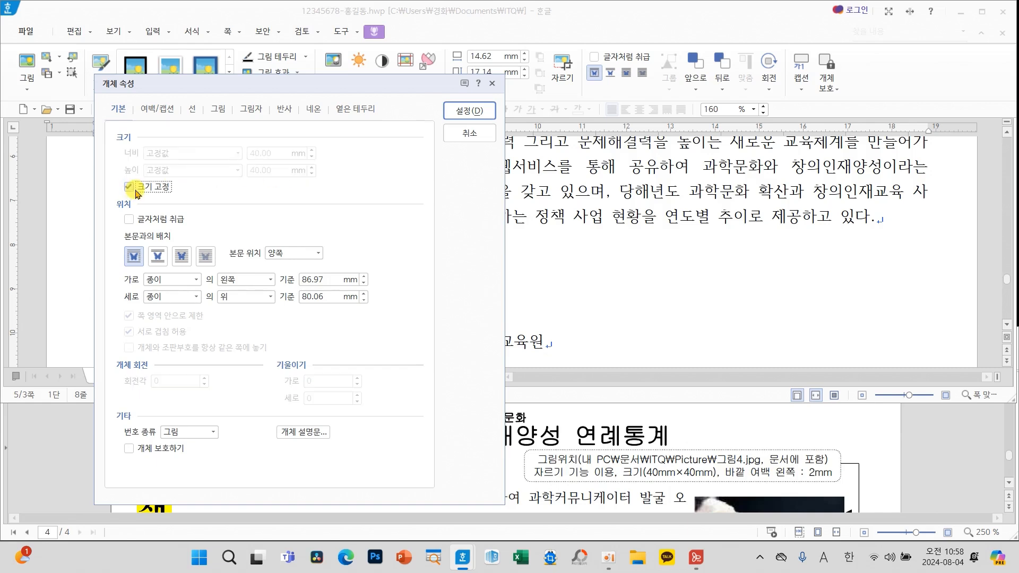
Set the handshake picture's outer left margin to 2 mm and apply the object properties
mouse_move(706, 461)
left_mouse_down()
mouse_move(843, 496)
mouse_move(835, 494)
left_mouse_up()
left_click_drag(173, 125, 124, 123)
mouse_move(169, 91)
left_mouse_down()
mouse_move(178, 109)
mouse_move(112, 116)
mouse_move(185, 96)
left_mouse_up()
key("Escape")
left_click(151, 109)
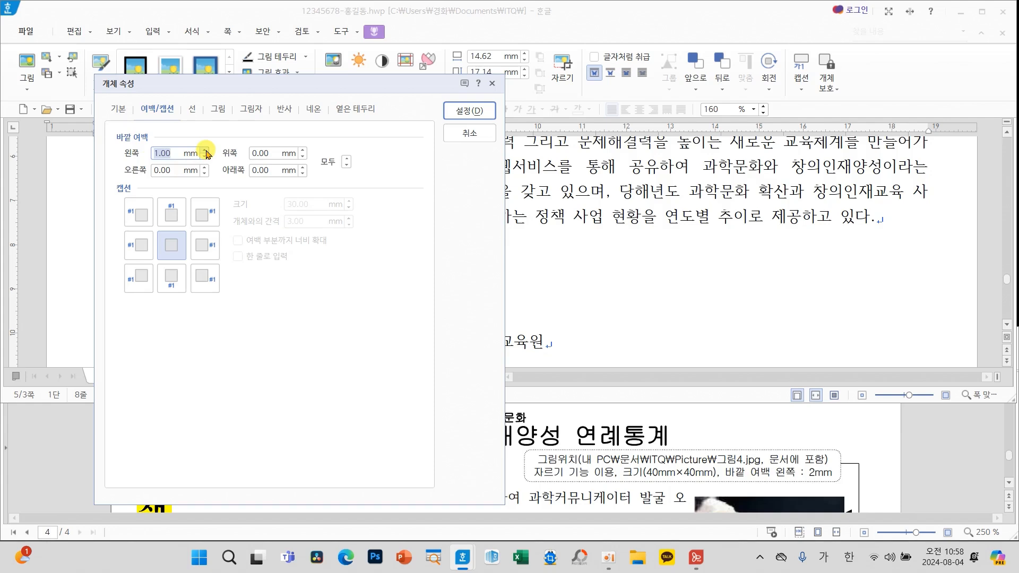
left_click(469, 111)
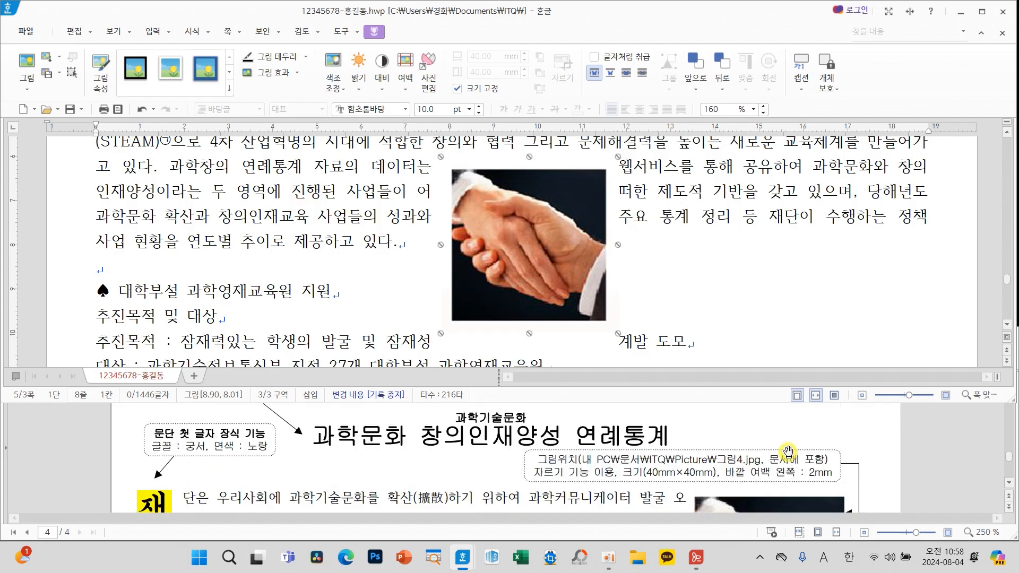
Move the handshake picture to the right edge beside the drop-cap paragraph and compare its placement with the exam sheet
left_click_drag(601, 291, 852, 289)
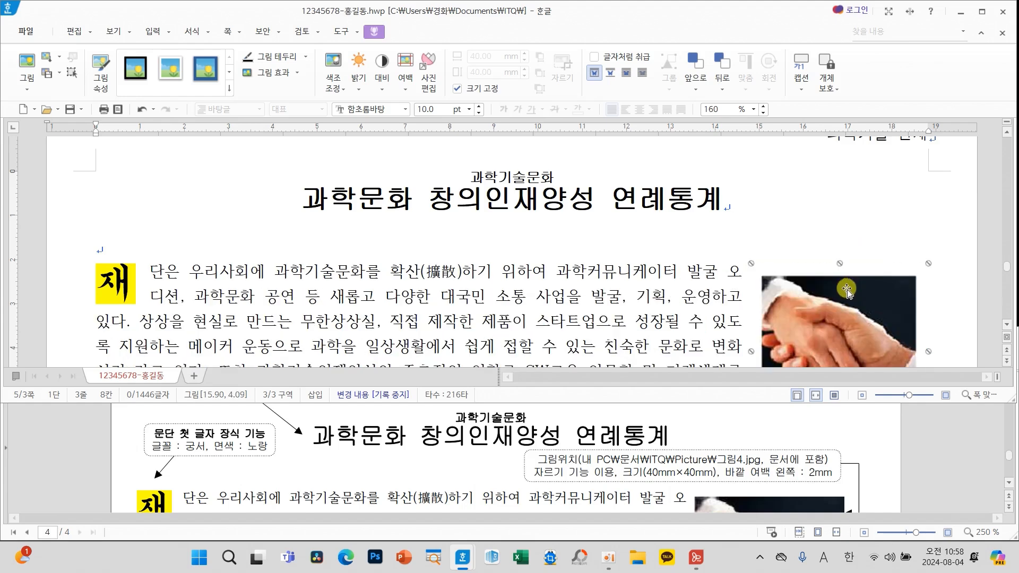
scroll(780, 459, "down", 3)
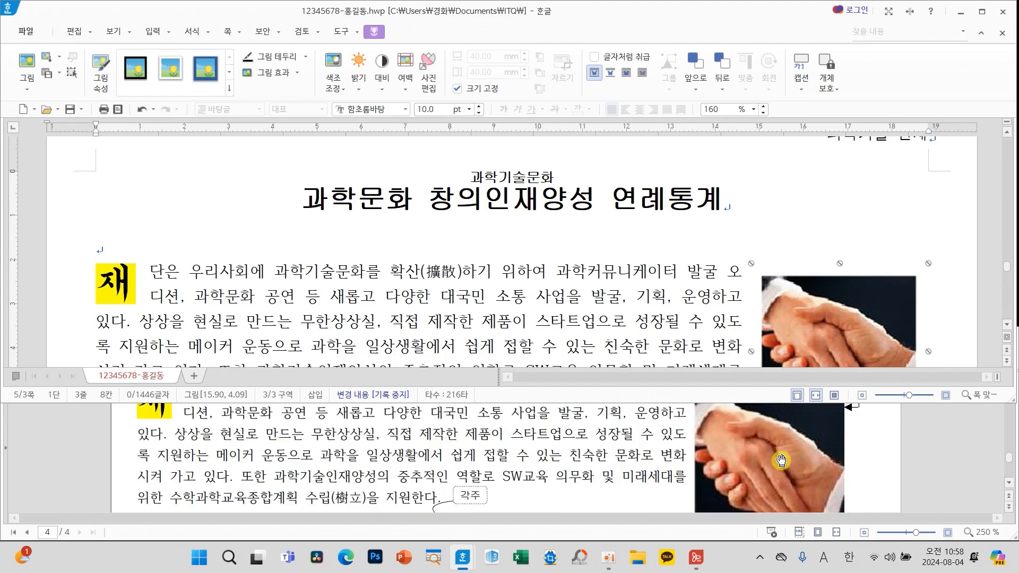
scroll(805, 305, "down", 2)
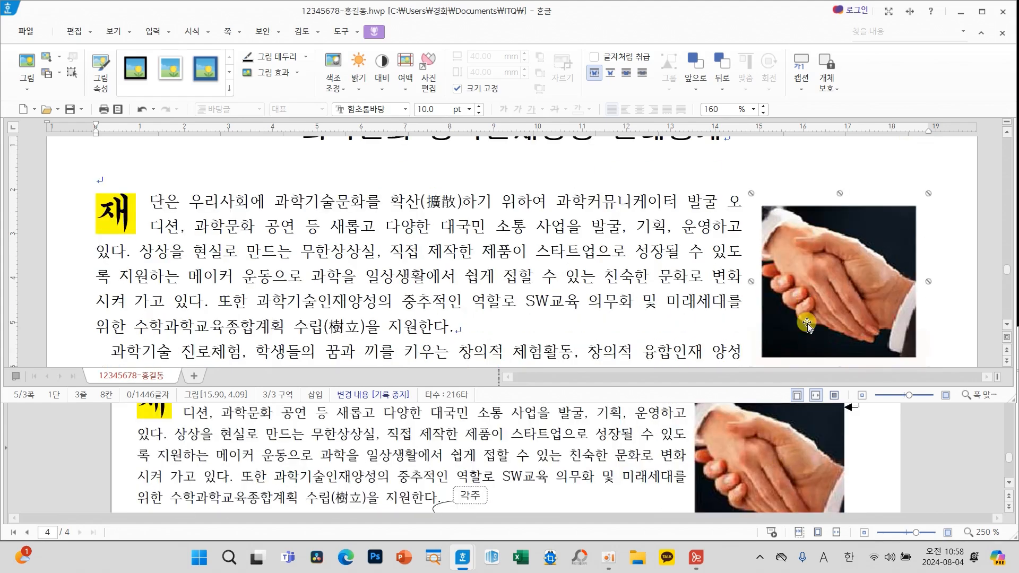
Check the text wrapping around the handshake picture against the exam sheet and save the document
scroll(790, 427, "down", 2)
scroll(797, 308, "down", 2)
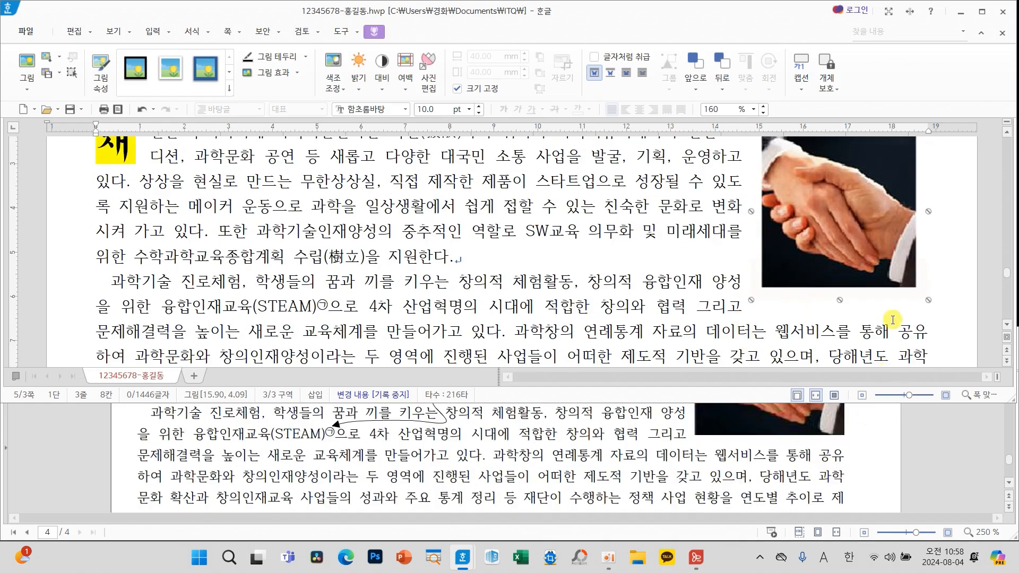
scroll(868, 308, "down", 1)
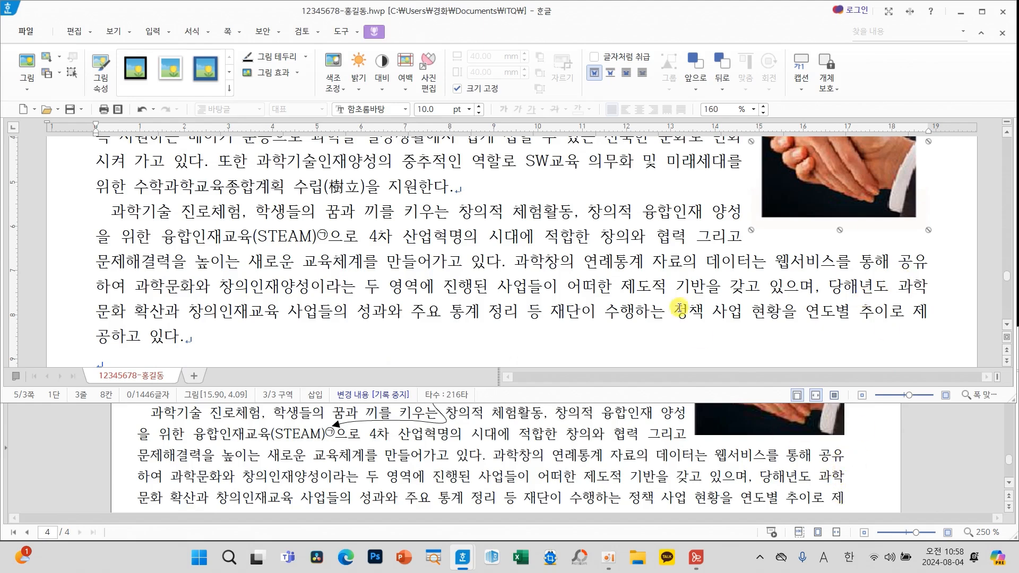
scroll(675, 295, "up", 3)
scroll(675, 294, "down", 2)
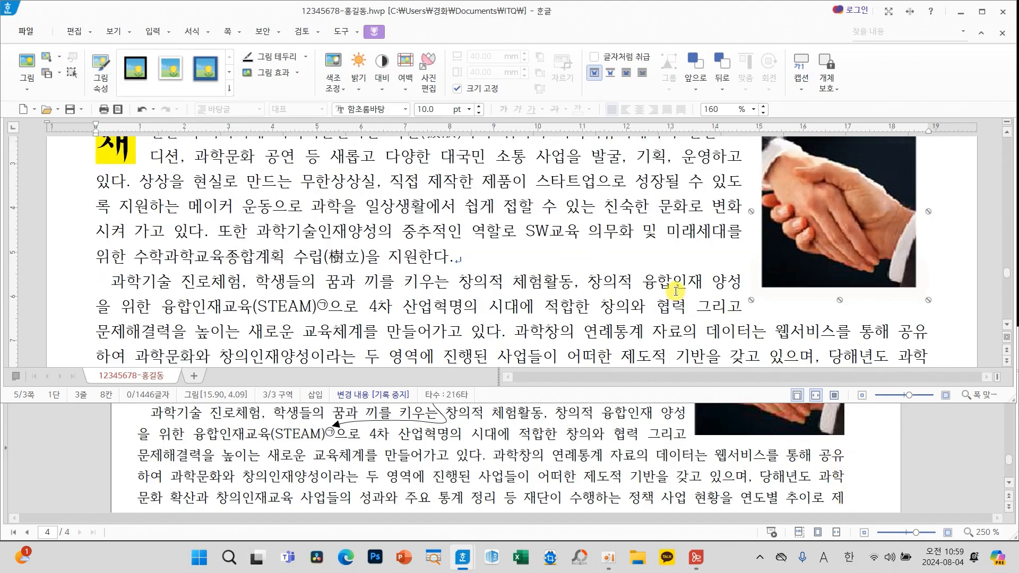
scroll(675, 291, "up", 1)
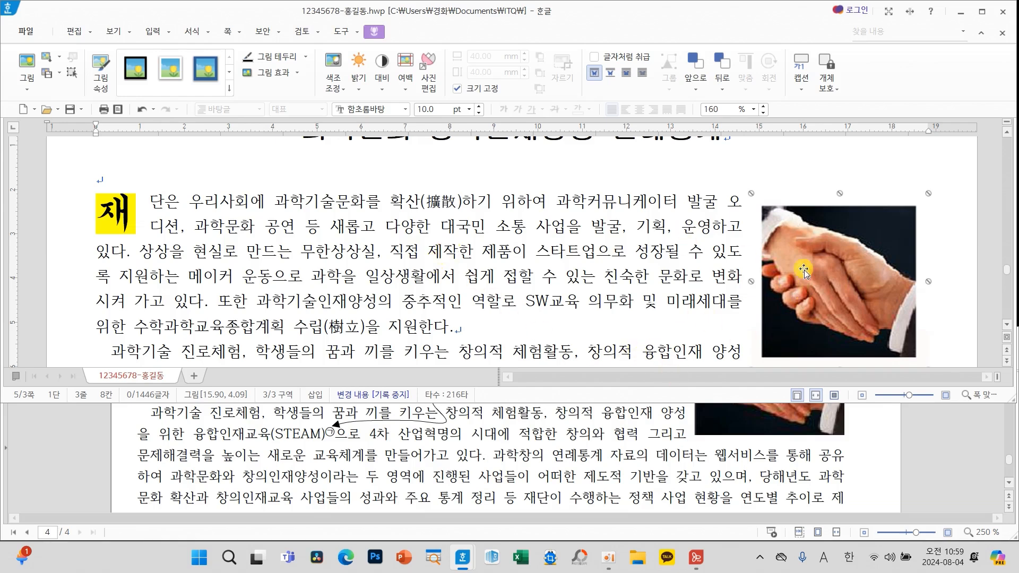
key("alt+s")
left_click(605, 259)
Examine the remaining page content, from the 대학부설 과학영재교육원 지원 heading through the table to the closing organisation name, for unformatted parts
scroll(609, 235, "down", 2)
scroll(608, 235, "down", 3)
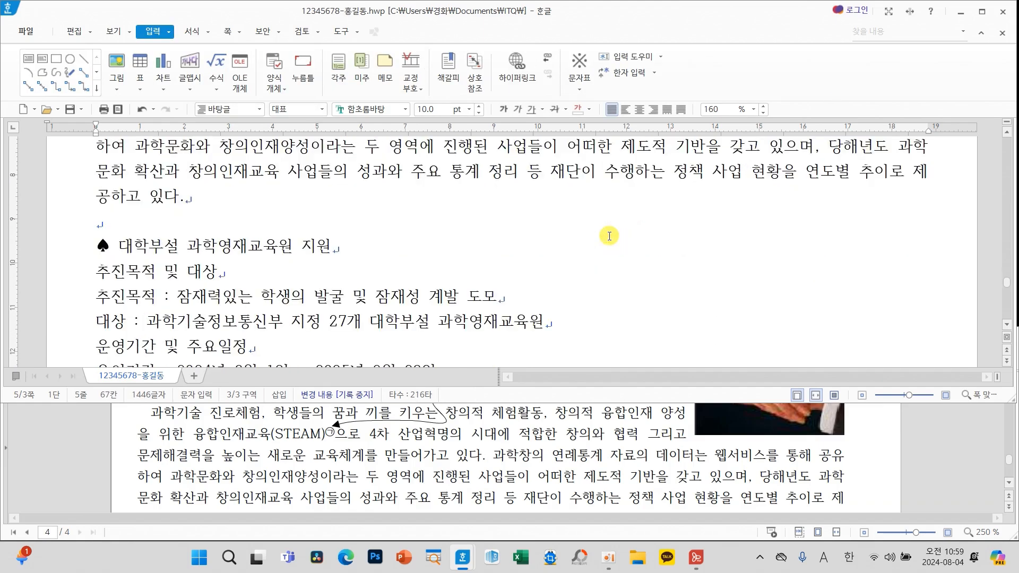
scroll(552, 437, "down", 1)
scroll(551, 437, "down", 2)
scroll(547, 432, "up", 1)
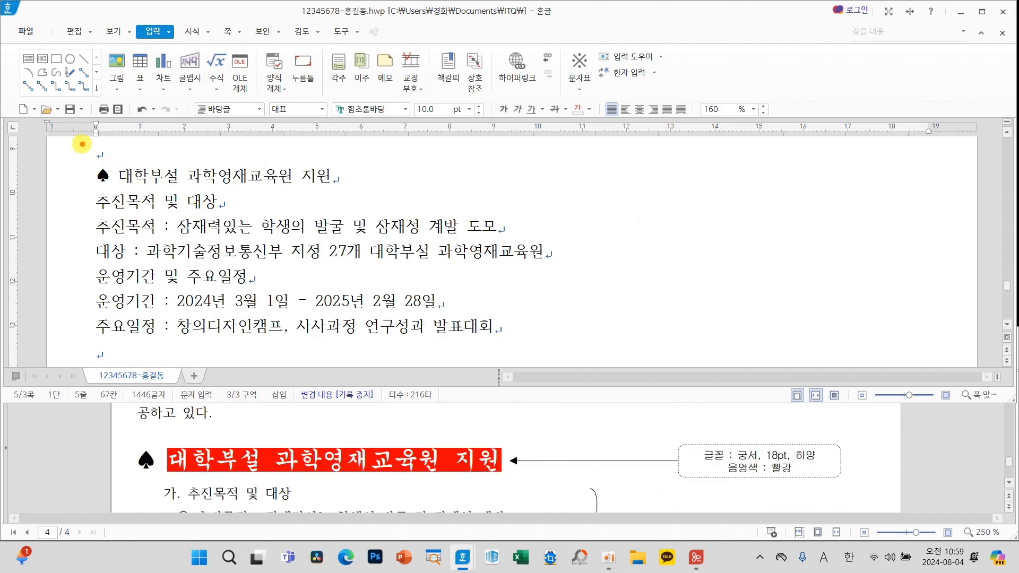
mouse_move(81, 157)
left_mouse_down()
mouse_move(181, 188)
mouse_move(347, 199)
left_mouse_up()
scroll(368, 219, "down", 5)
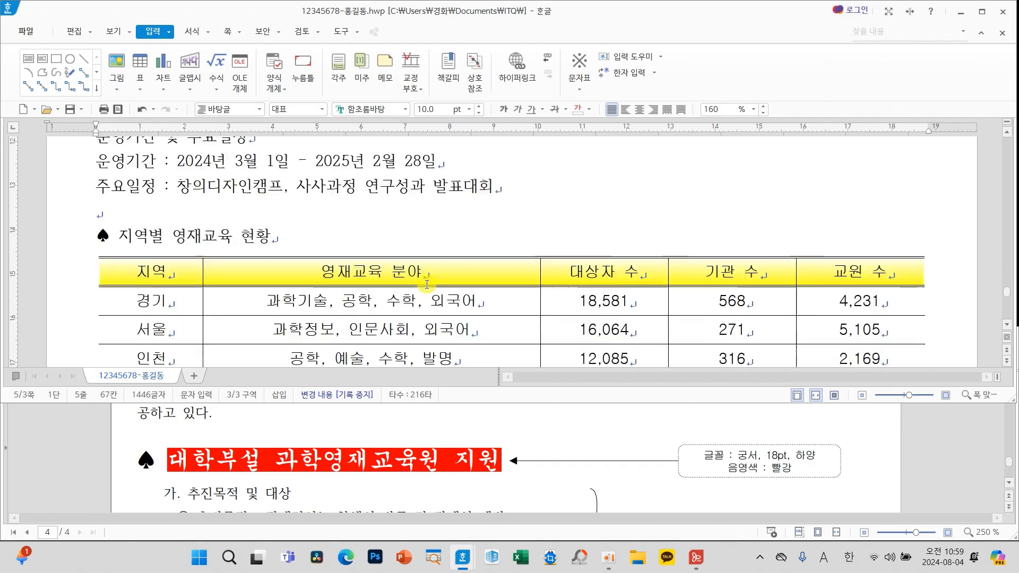
scroll(623, 268, "down", 1)
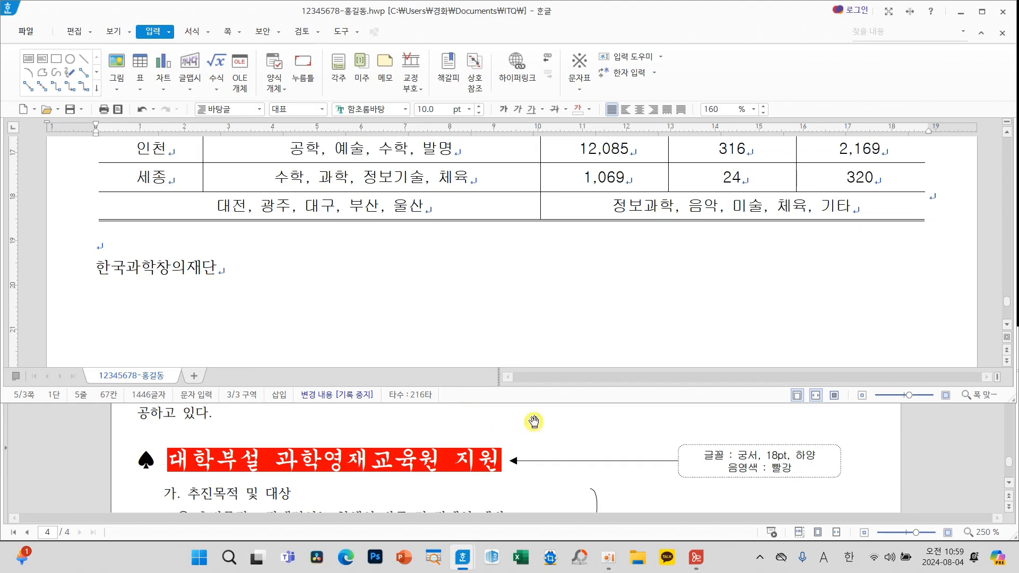
scroll(516, 325, "up", 8)
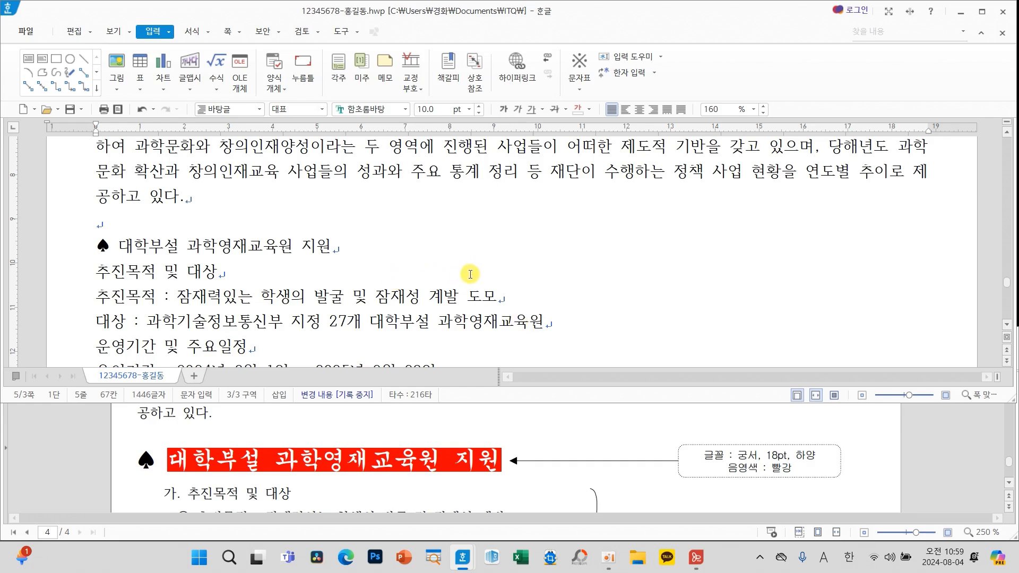
Set the whole heading line ♠ 대학부설 과학영재교육원 지원 to the 궁서 font at 18 pt
left_click_drag(334, 243, 95, 245)
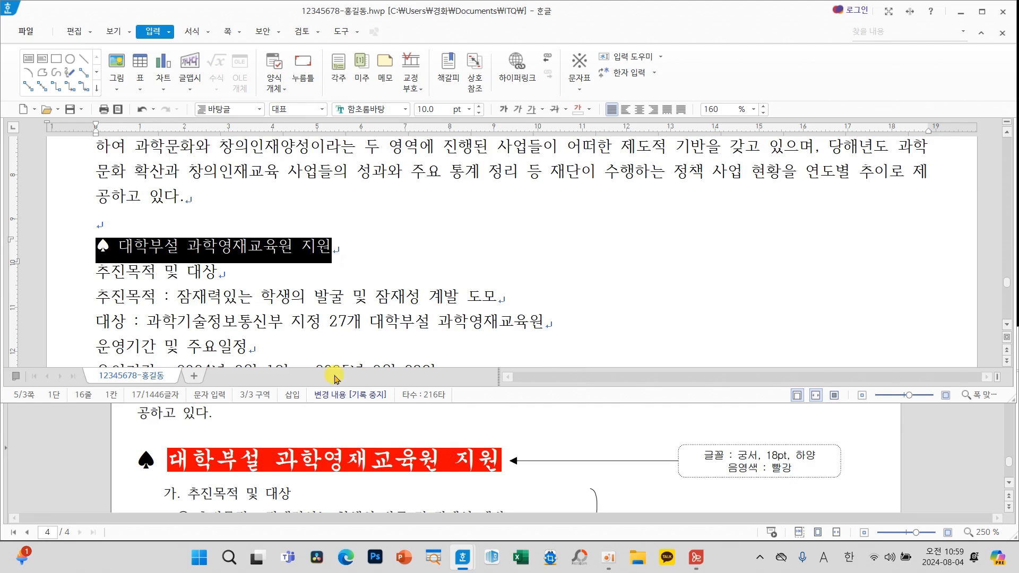
left_click(405, 109)
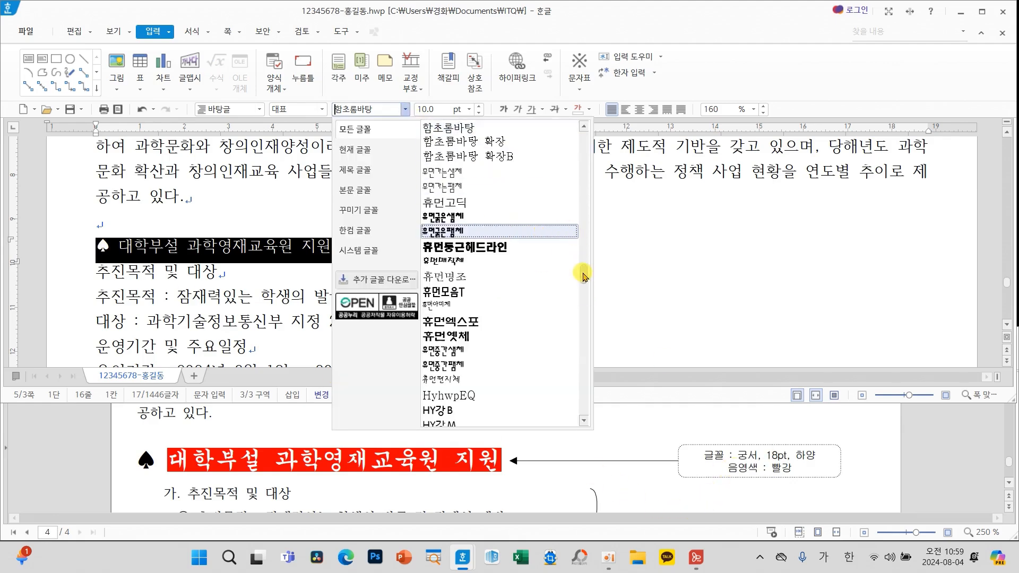
left_click_drag(583, 275, 597, 134)
left_click(477, 152)
left_click(469, 109)
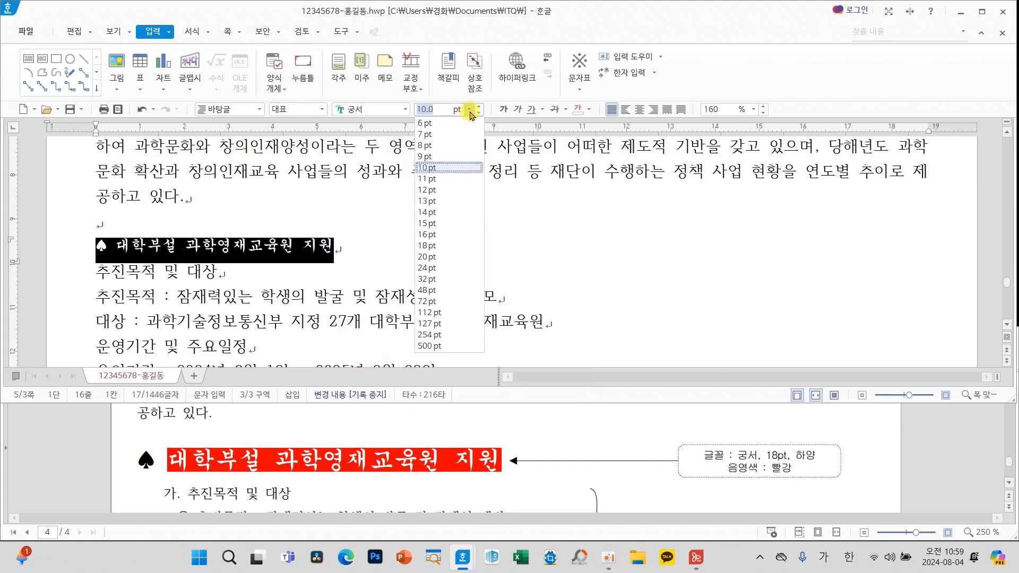
left_click(433, 245)
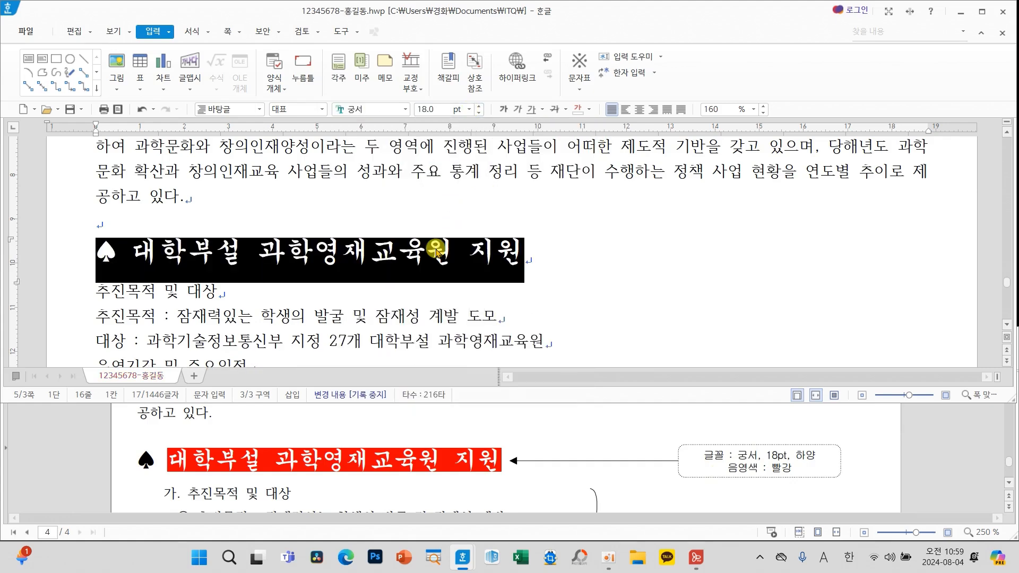
left_click(565, 259)
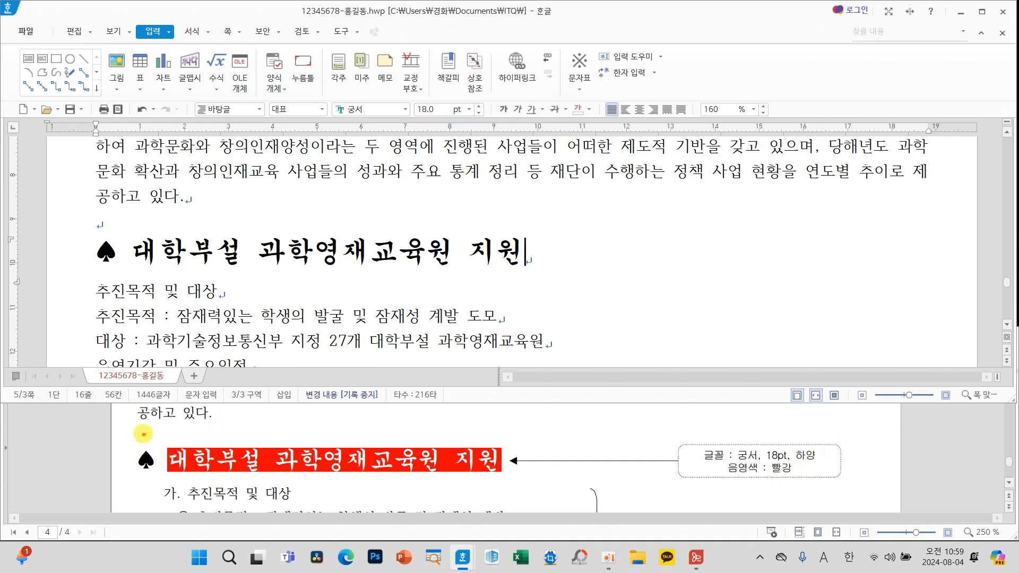
Give the heading text 대학부설 과학영재교육원 지원, without its spade symbol, a white font colour and red shading
mouse_move(127, 427)
left_mouse_down()
mouse_move(142, 453)
mouse_move(177, 393)
left_mouse_up()
mouse_move(134, 222)
left_mouse_down()
mouse_move(158, 237)
mouse_move(534, 271)
left_mouse_up()
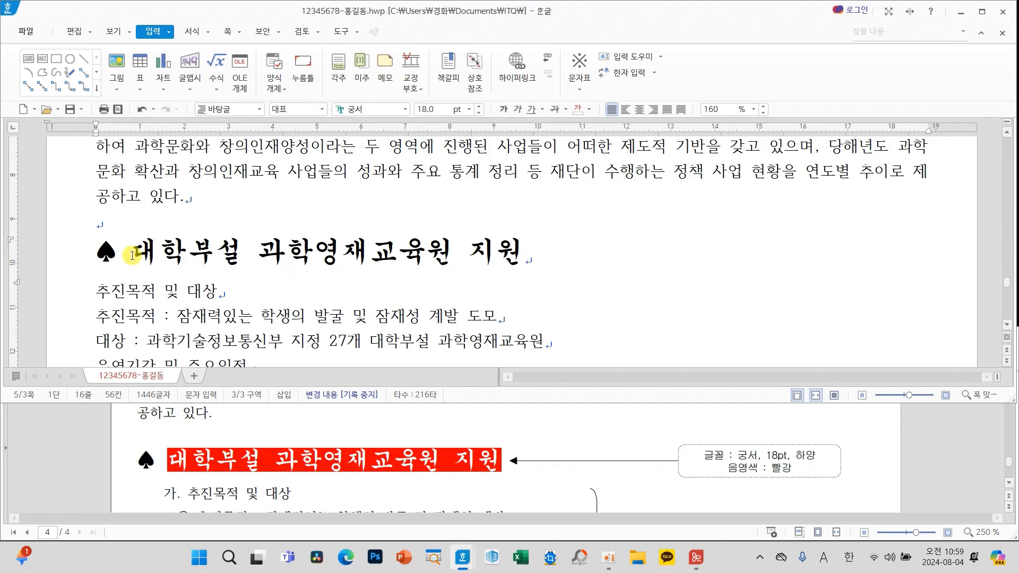
left_click_drag(132, 253, 530, 260)
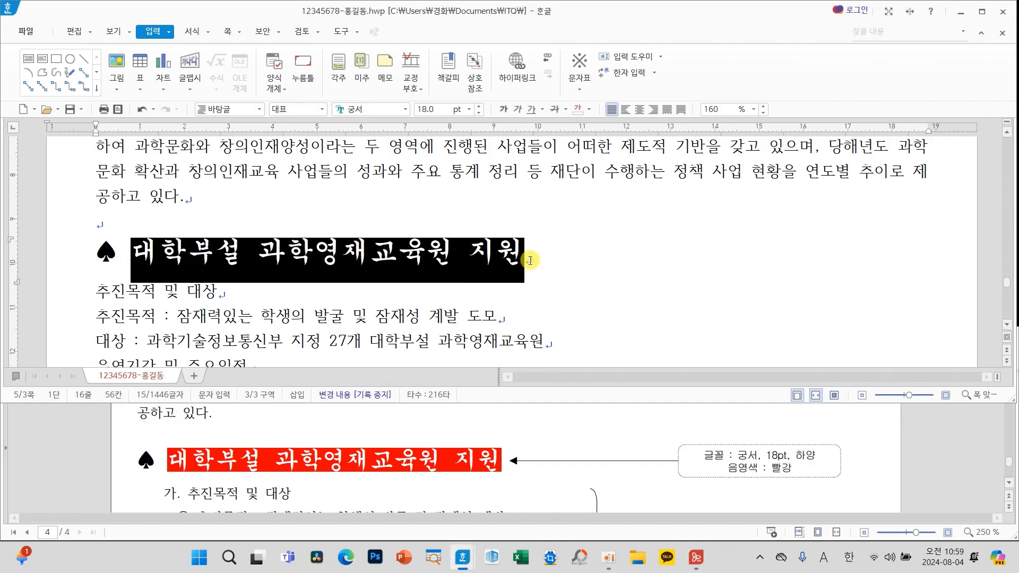
right_click(572, 186)
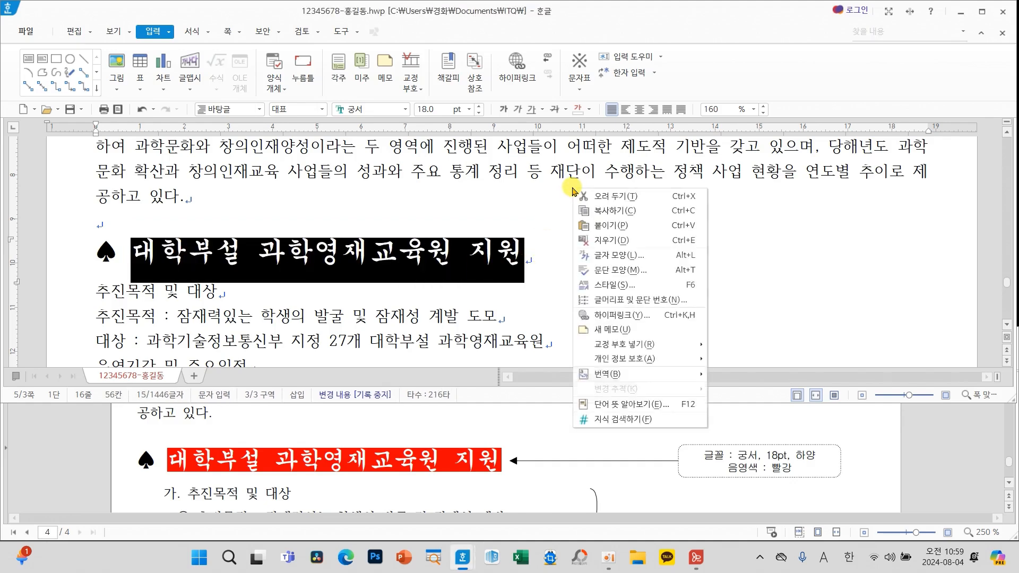
left_click(616, 259)
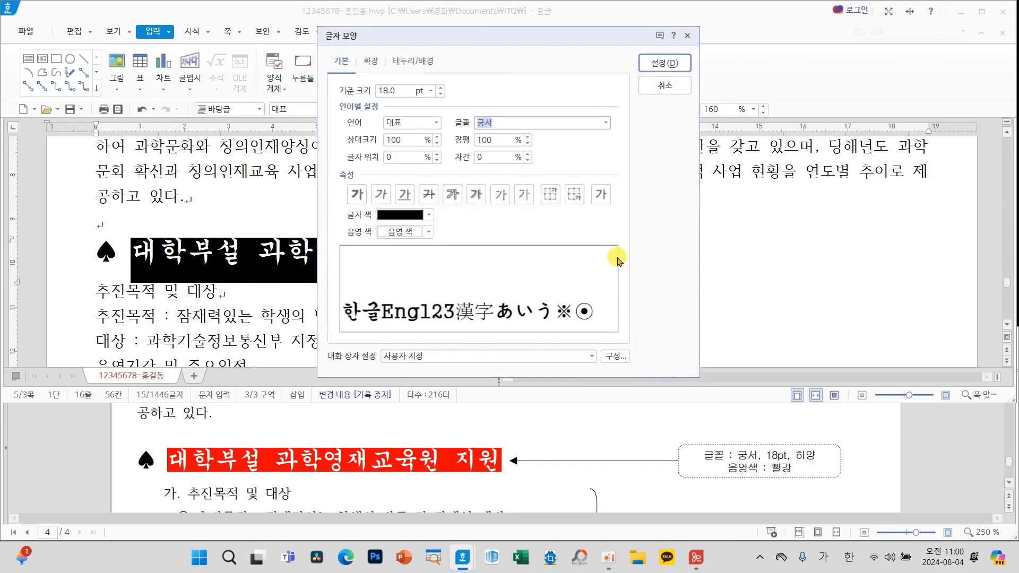
left_click(395, 216)
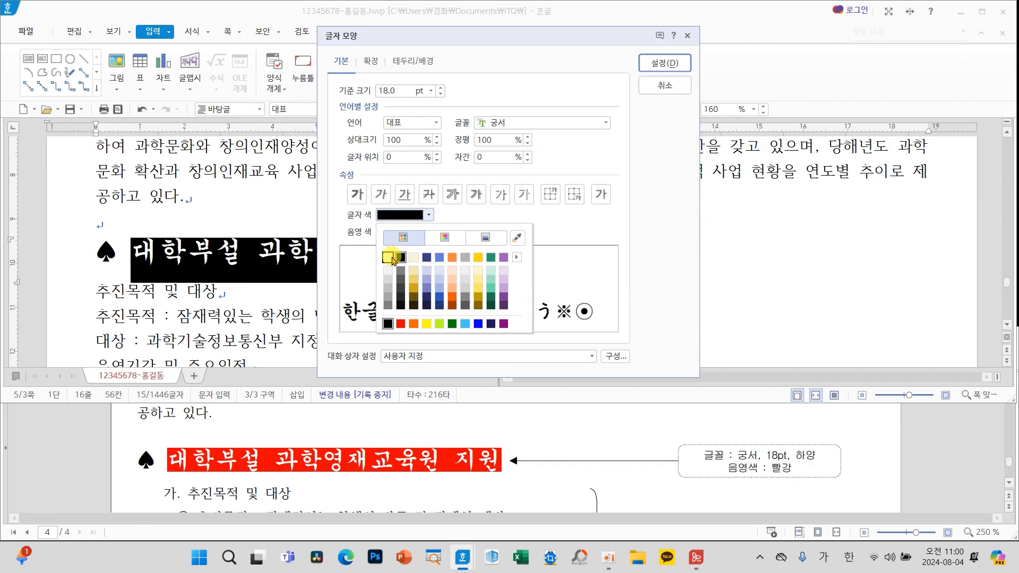
left_click(390, 258)
left_click(401, 232)
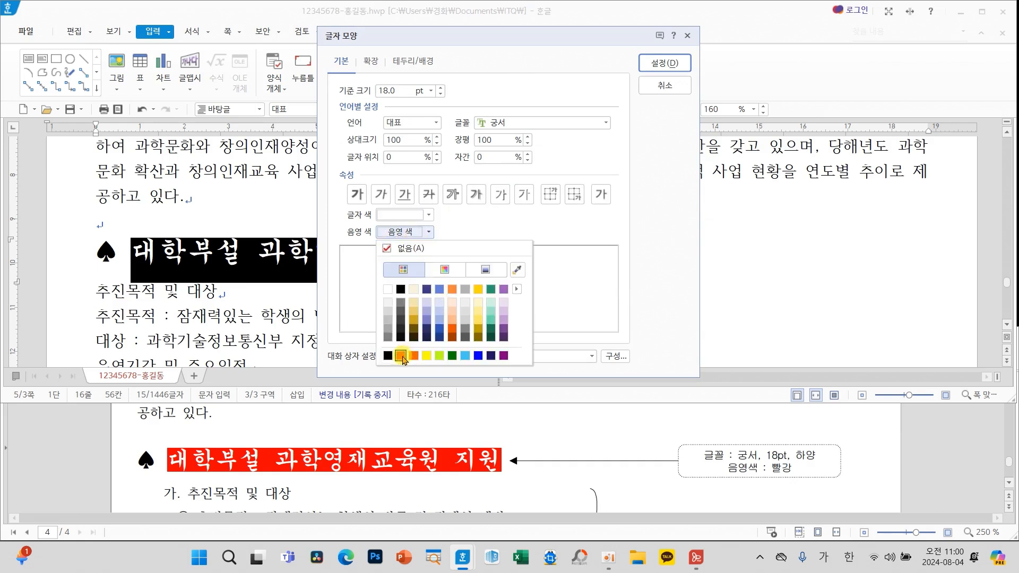
left_click(401, 357)
left_click(664, 63)
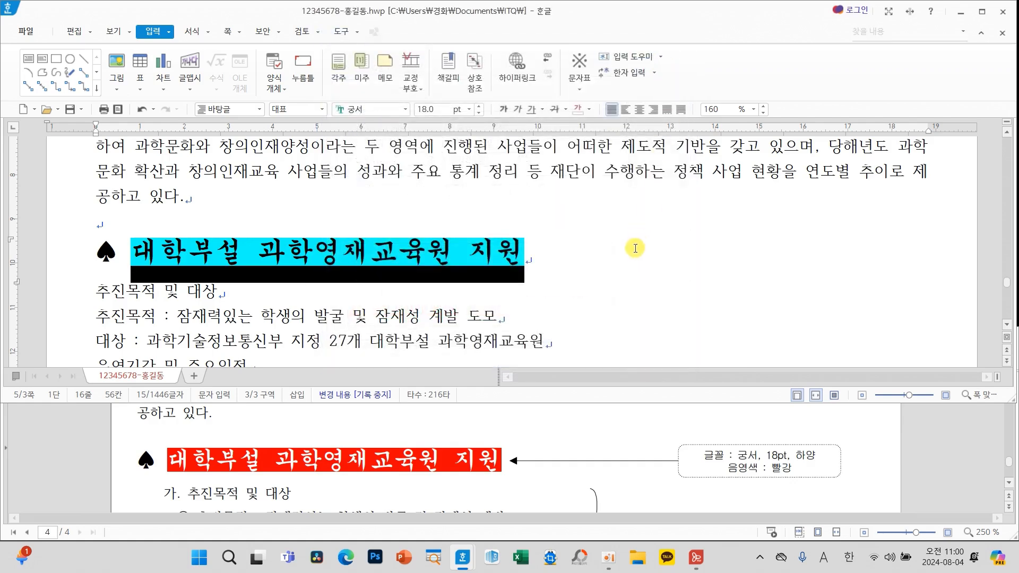
left_click(633, 258)
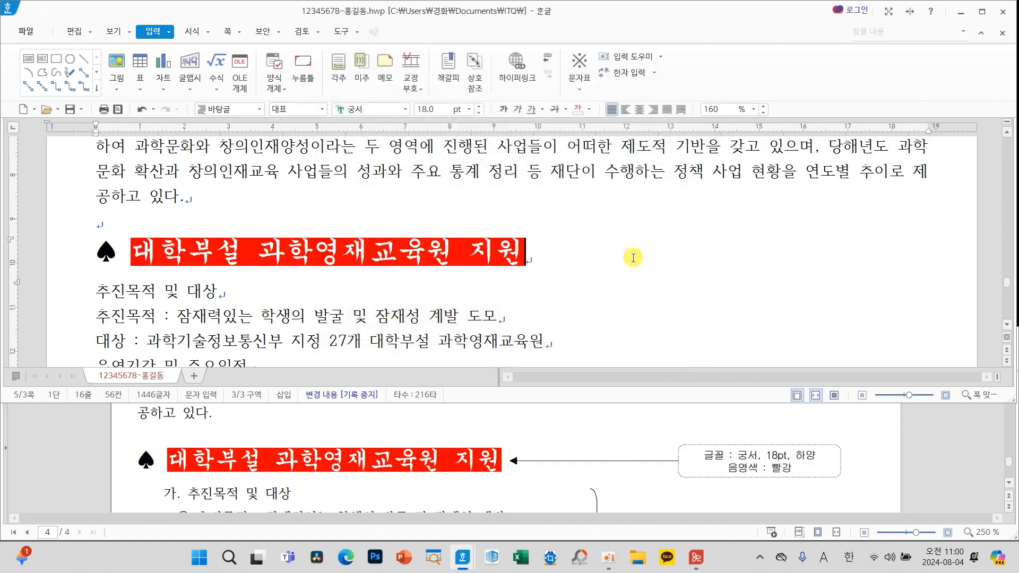
Set the whole heading line ♠ 지역별 영재교육 현황 above the table to the 궁서 font at 18 pt
scroll(625, 260, "down", 4)
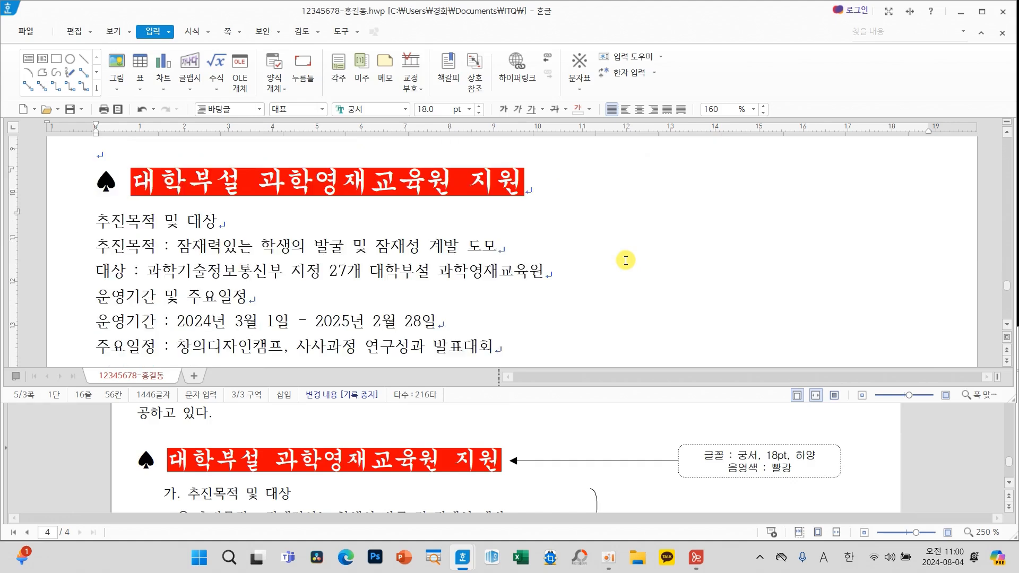
scroll(582, 461, "down", 5)
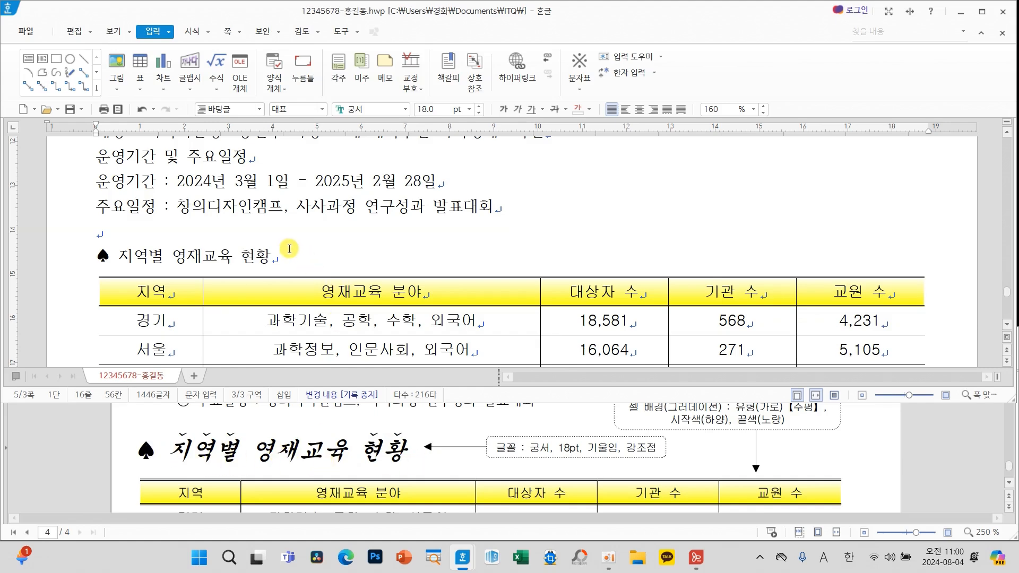
left_click_drag(272, 257, 91, 256)
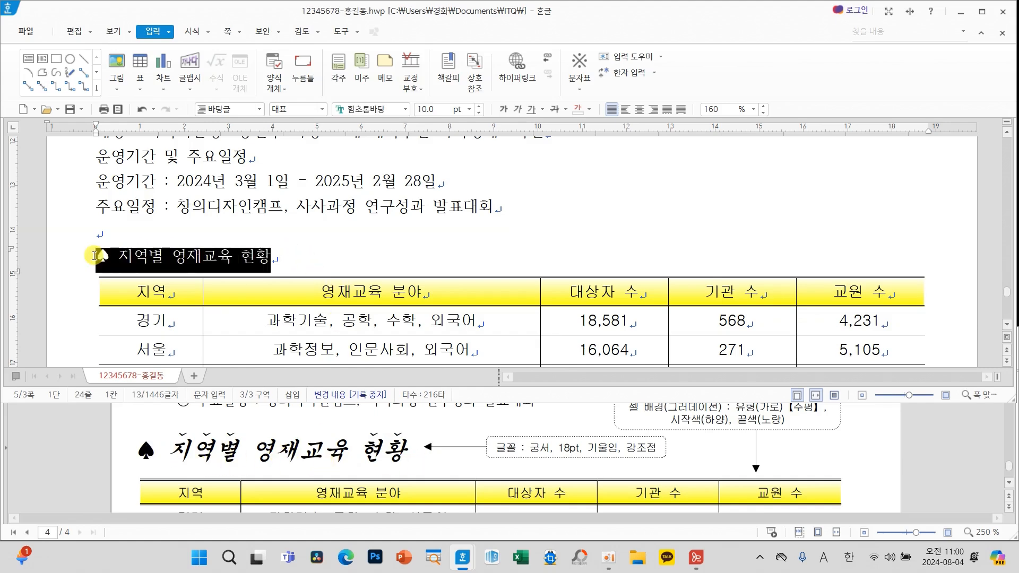
left_click(405, 109)
left_click_drag(583, 279, 584, 107)
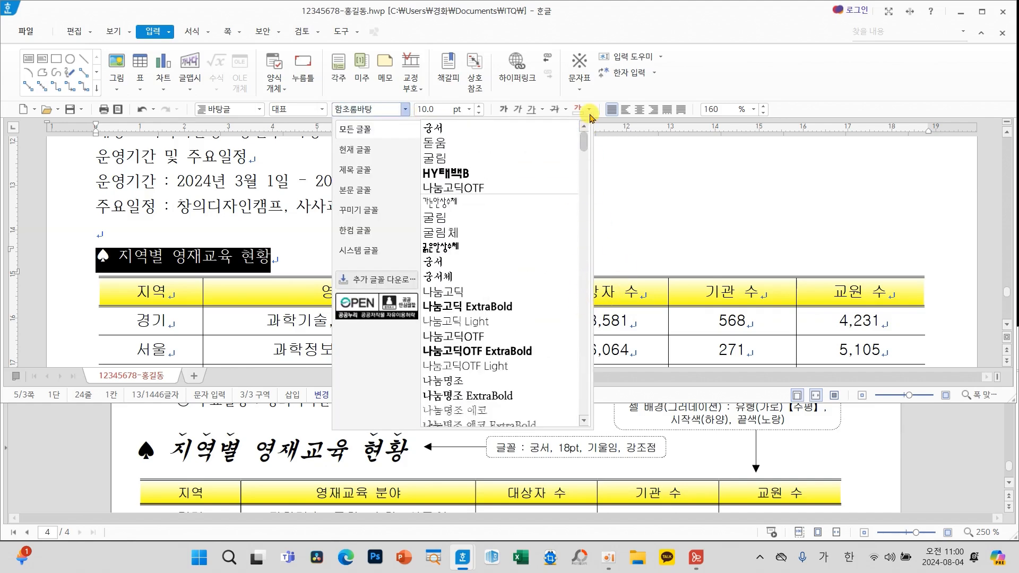
left_click(472, 129)
left_click(470, 110)
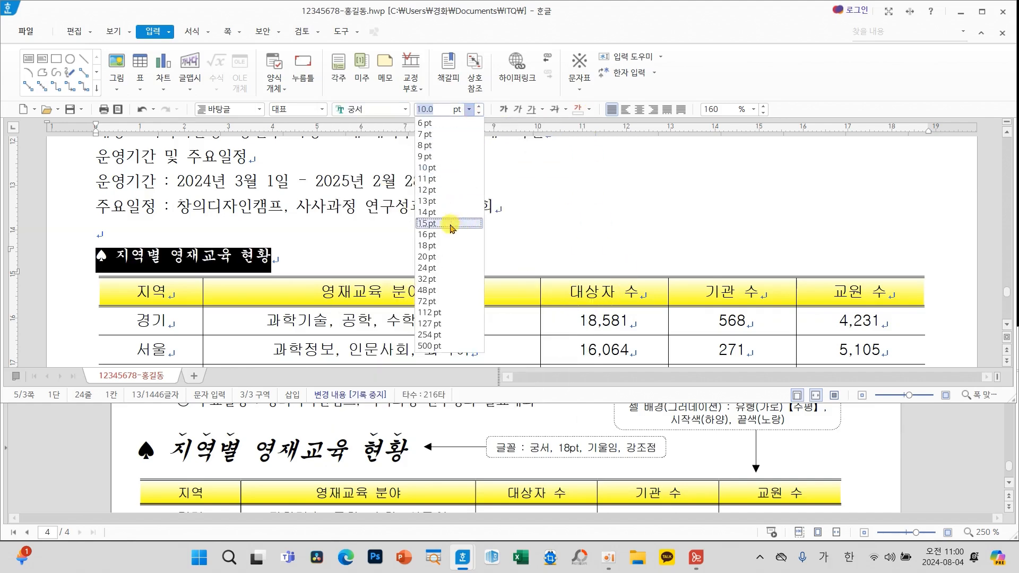
left_click(434, 245)
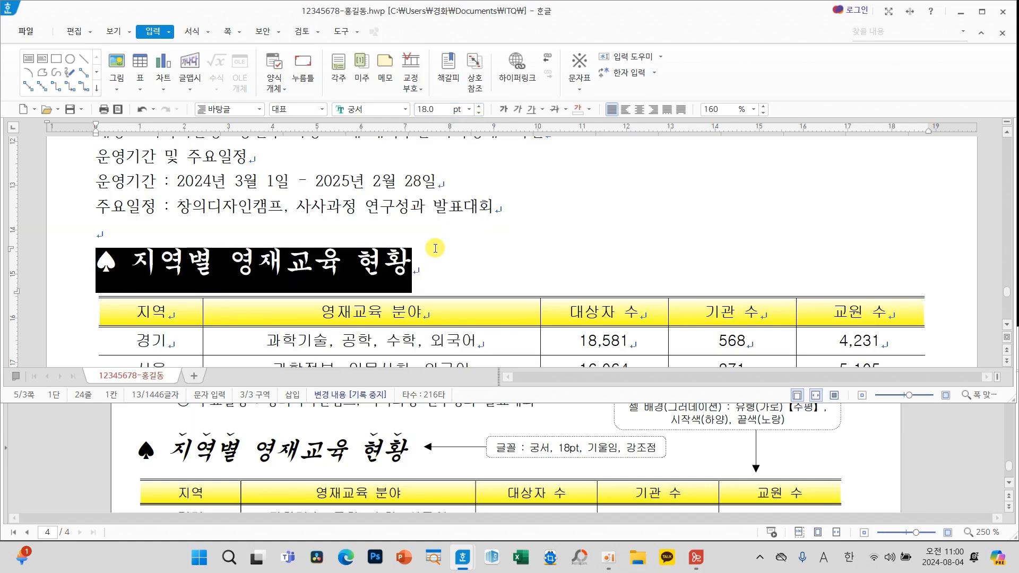
left_click(471, 239)
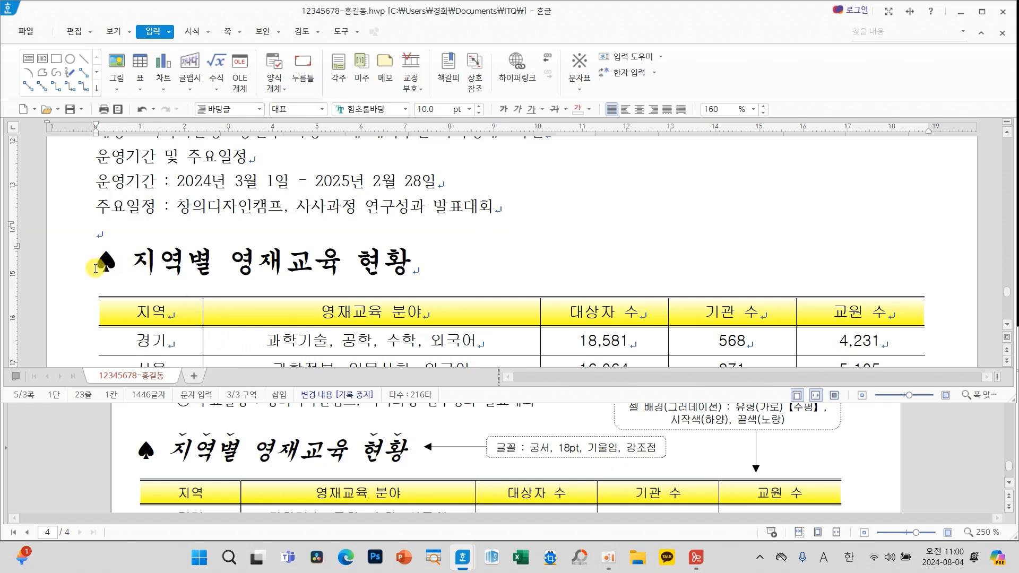
Italicize the heading text 지역별 영재교육 현황, leaving out the spade symbol
left_click_drag(141, 260, 399, 274)
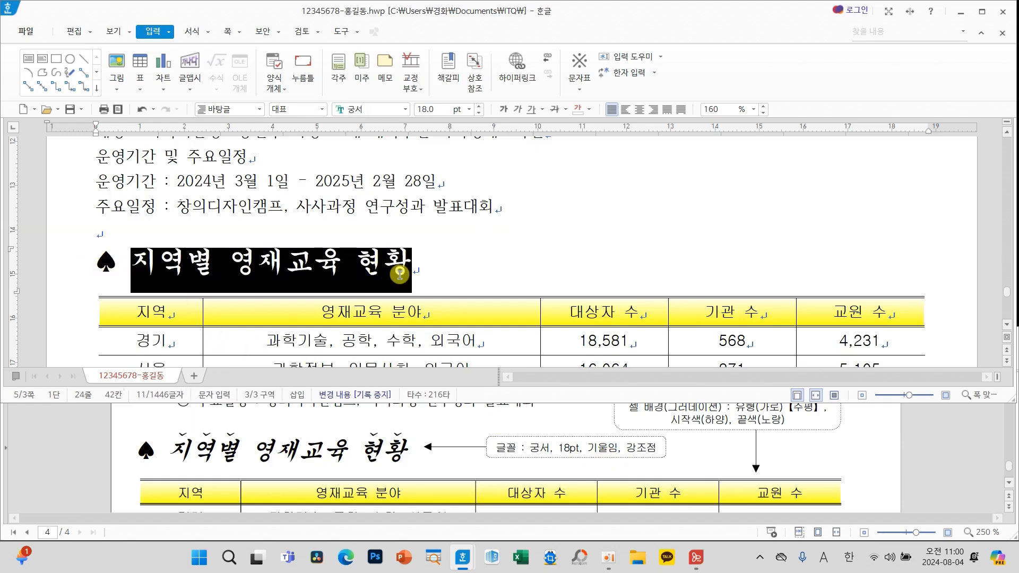
left_click(518, 110)
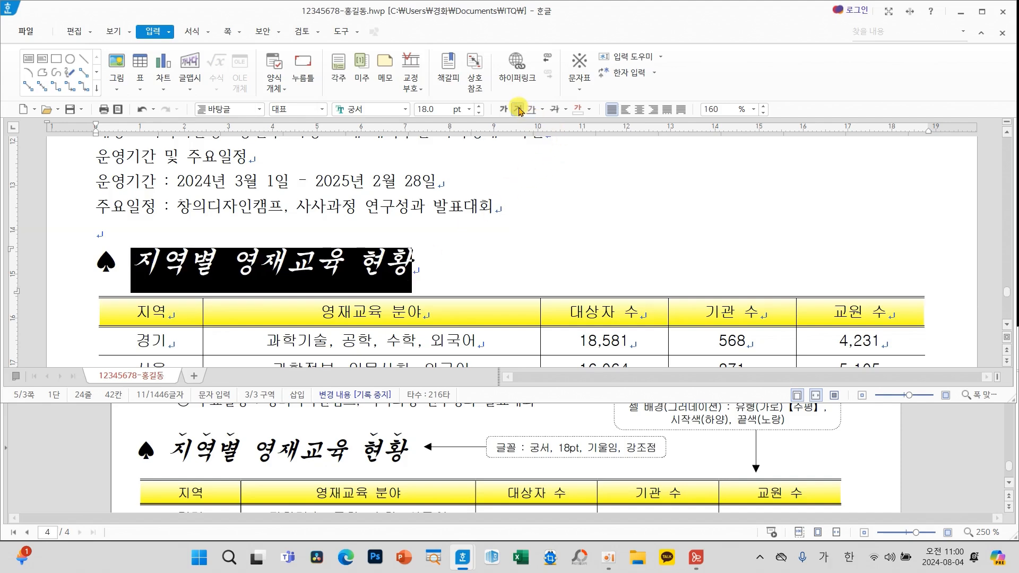
left_click(516, 263)
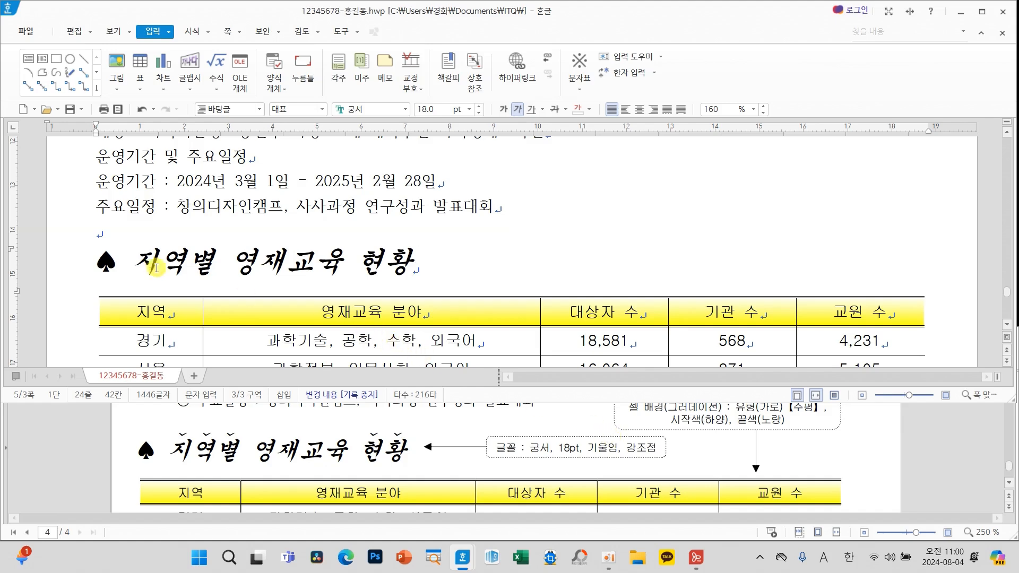
Add the ˇ-shaped emphasis mark above each character of the word 지역별 in the heading above the table
left_click_drag(131, 233, 224, 291)
left_click_drag(346, 234, 432, 287)
key("Escape")
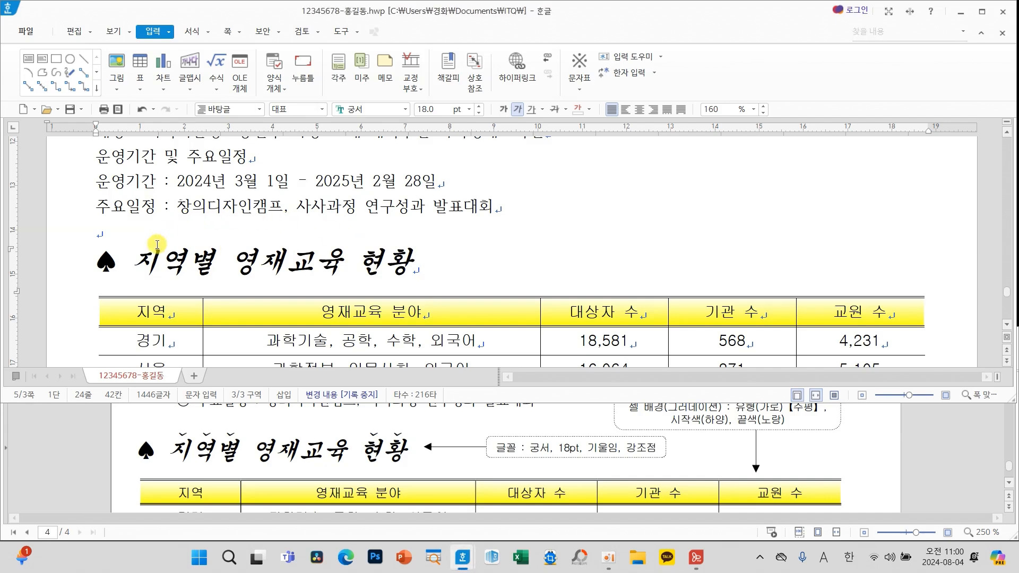
left_click_drag(141, 259, 209, 268)
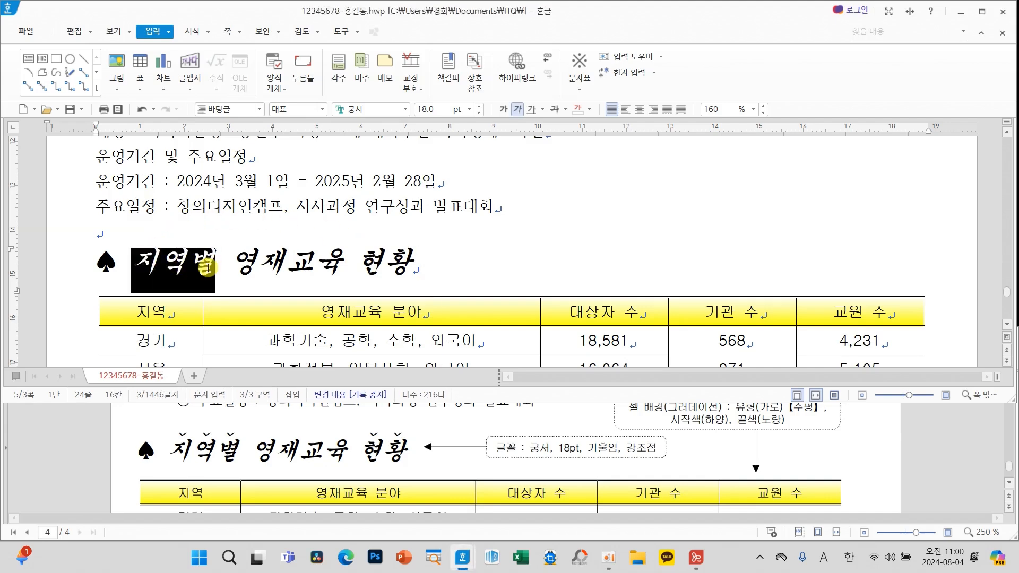
right_click(554, 219)
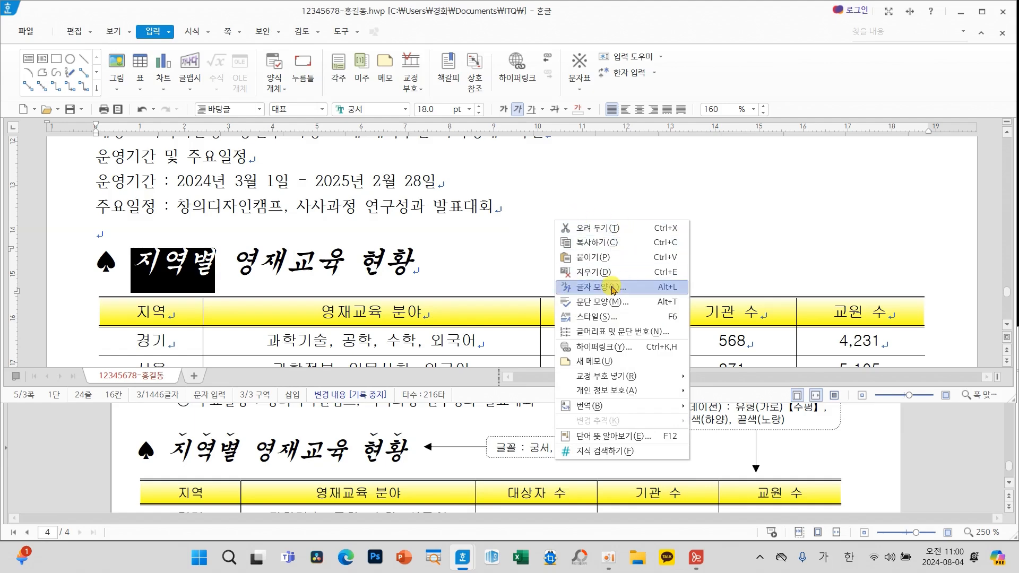
left_click(608, 285)
left_click_drag(404, 37, 326, 158)
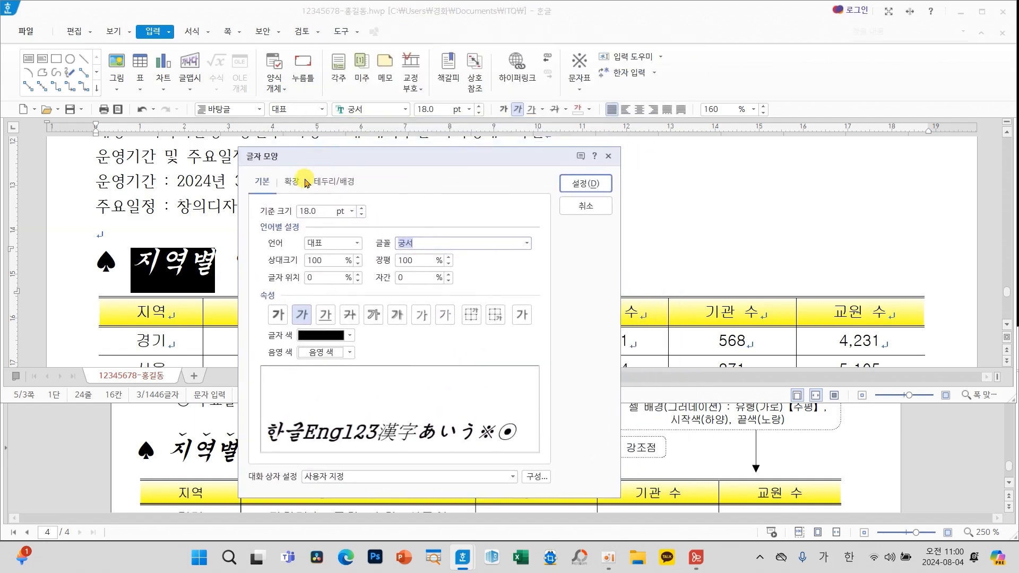
left_click(293, 182)
left_click(321, 378)
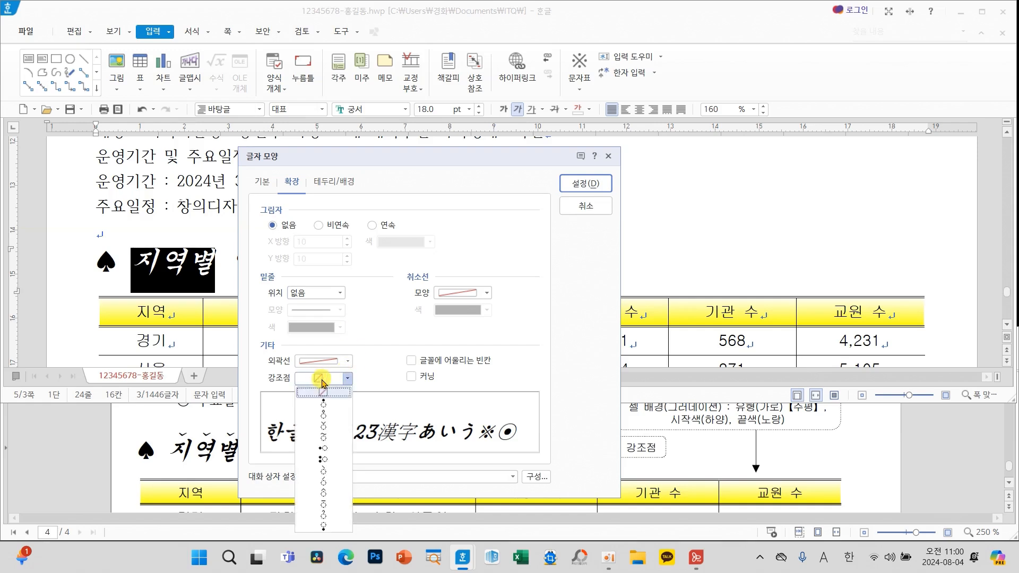
left_click(325, 426)
left_click(589, 183)
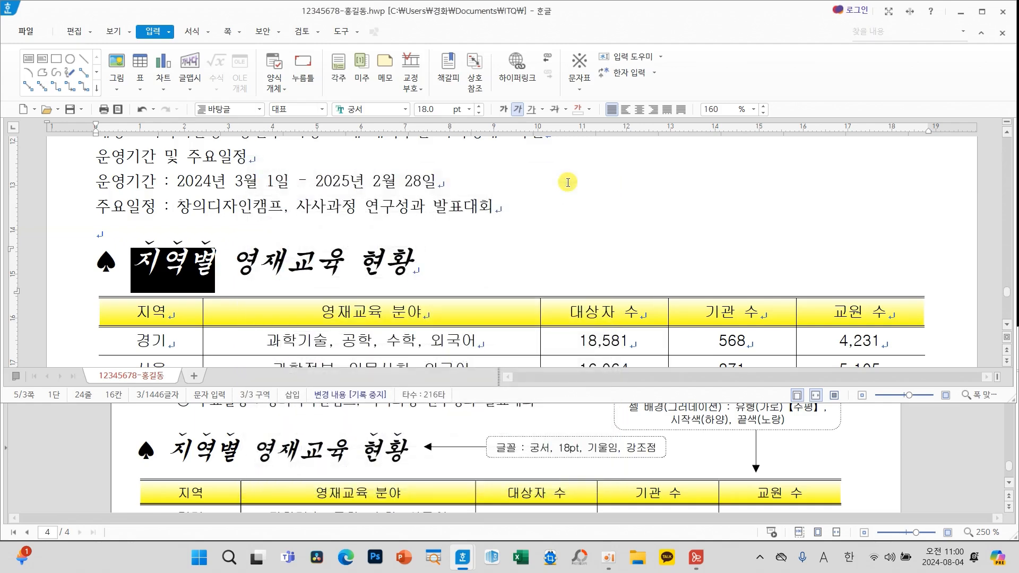
Put the same ˇ-shaped emphasis mark above the characters of the word 현황 in the heading above the table
left_click_drag(363, 262, 413, 263)
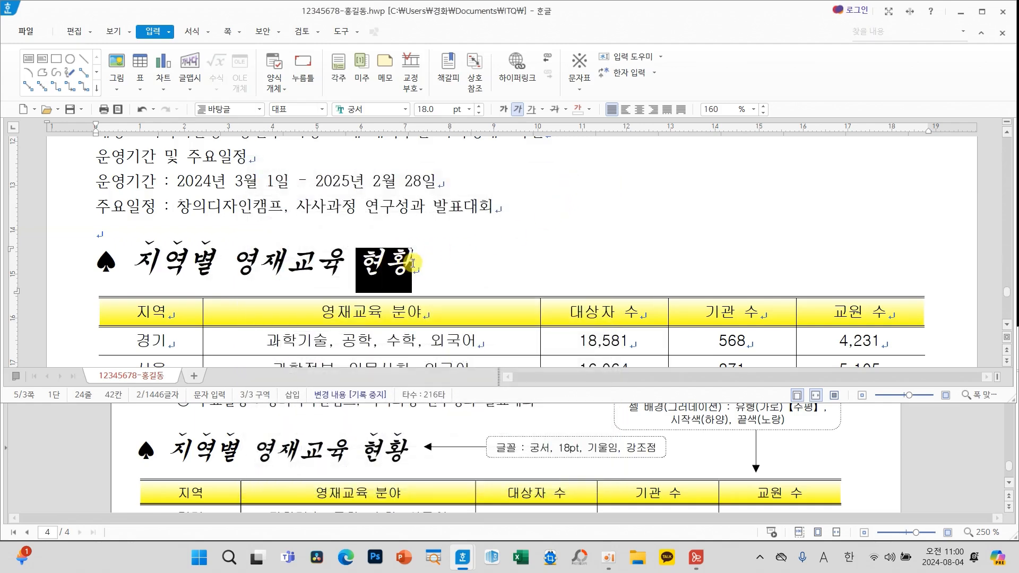
right_click(470, 249)
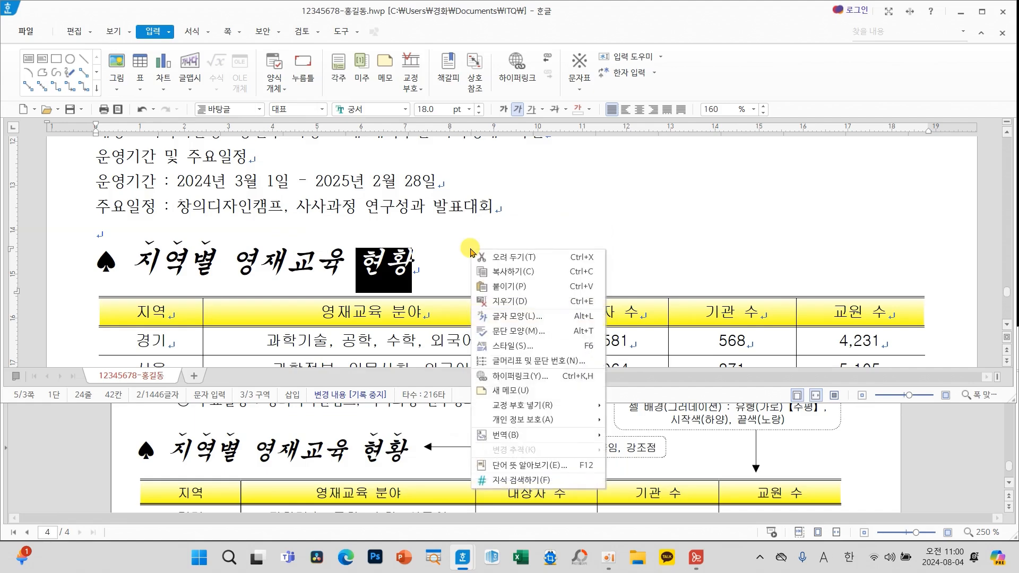
left_click(566, 325)
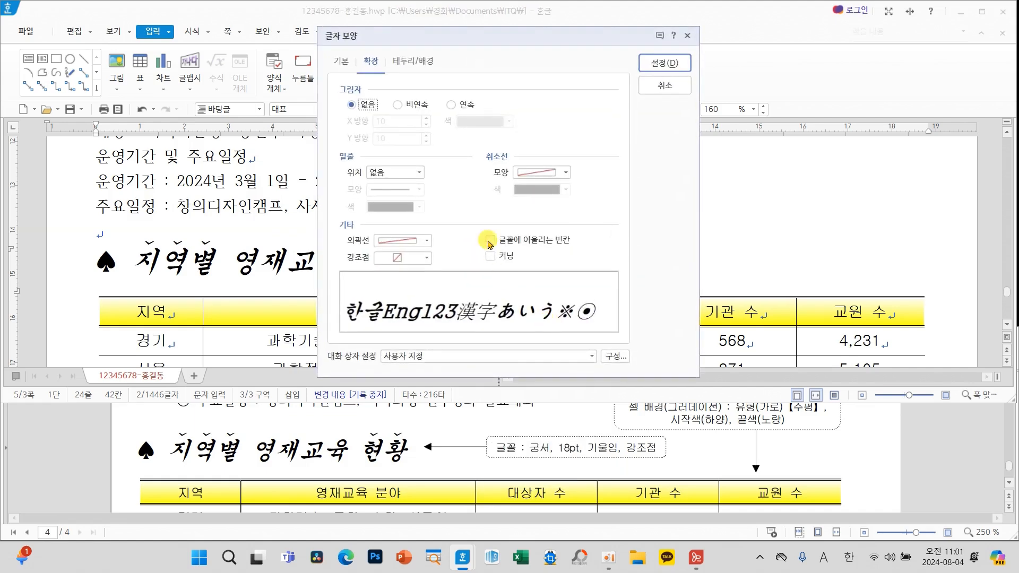
left_click(375, 68)
left_click(417, 259)
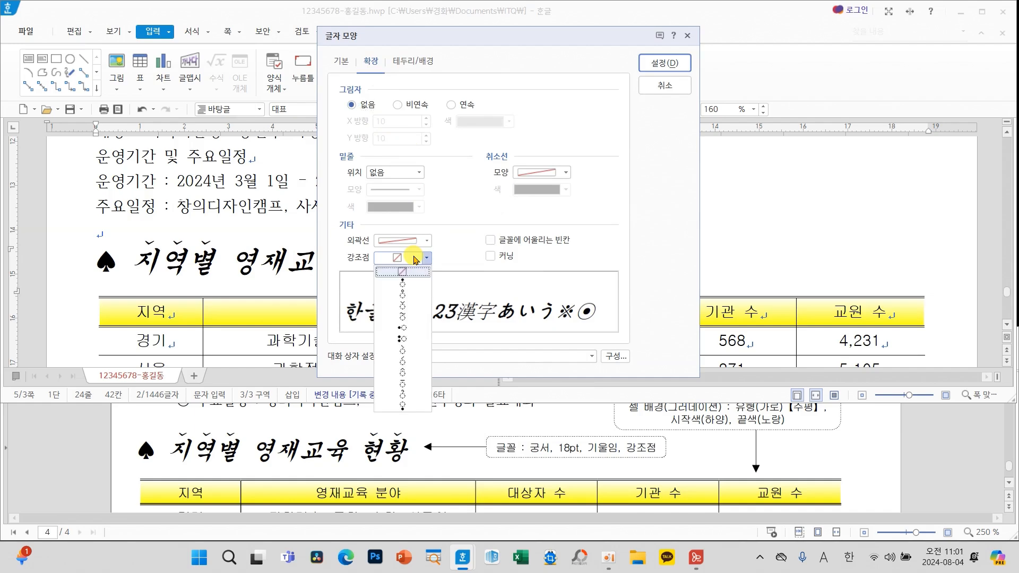
left_click(403, 305)
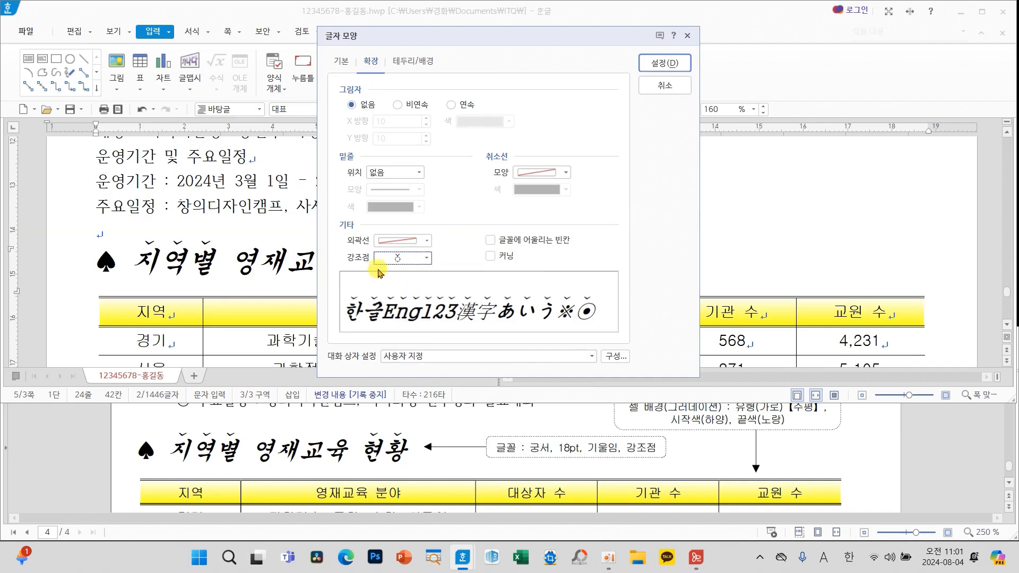
left_click(665, 63)
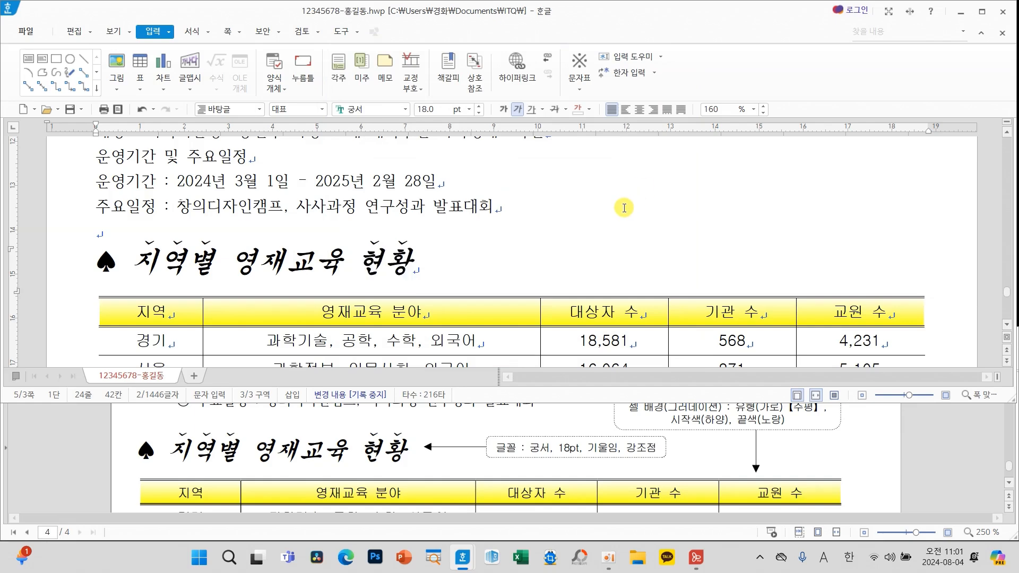
left_click(625, 207)
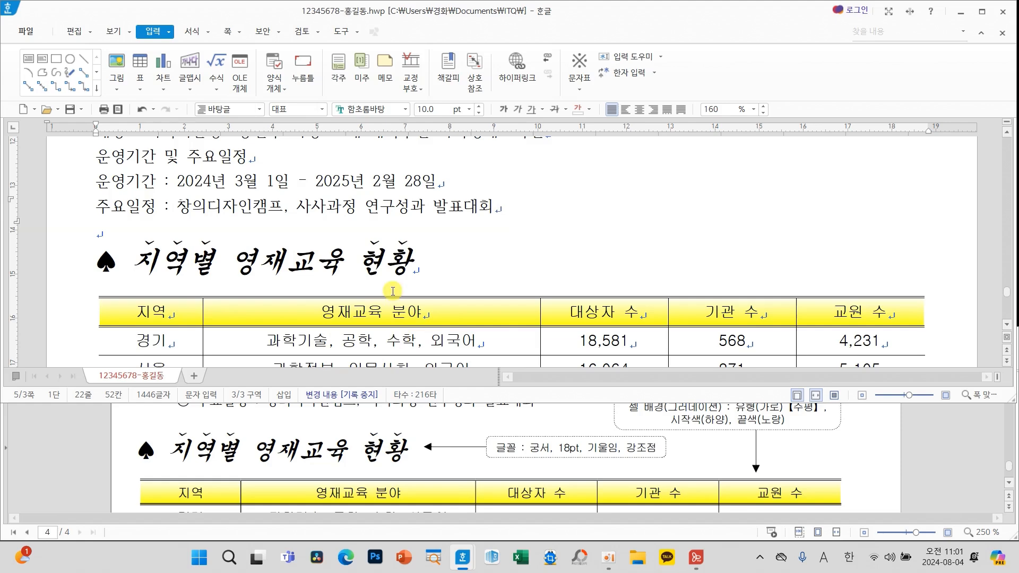
Format the line 한국과학창의재단 below the table as 돋움, 22 pt, bold and right-aligned
scroll(561, 289, "down", 5)
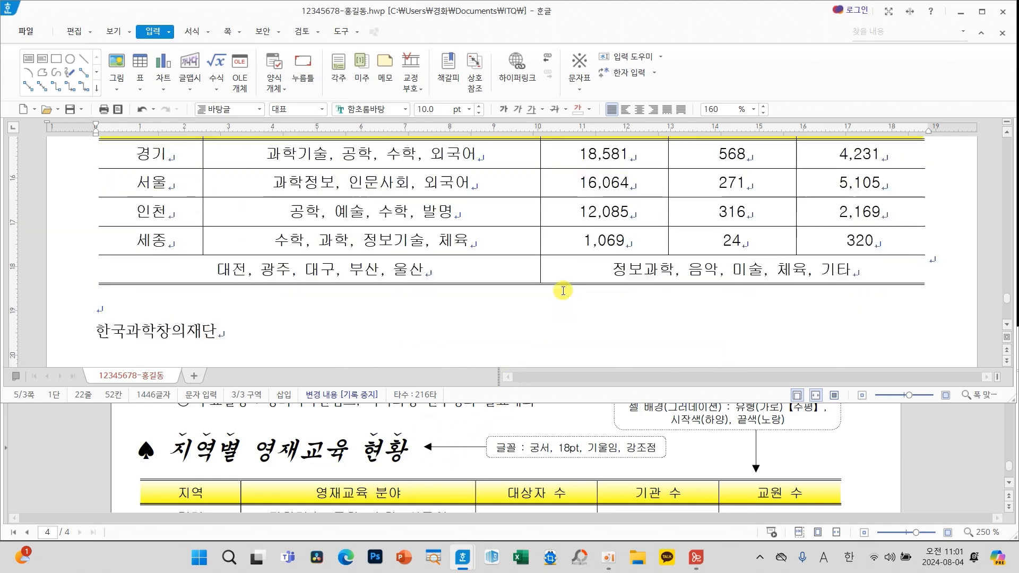
scroll(541, 419, "down", 5)
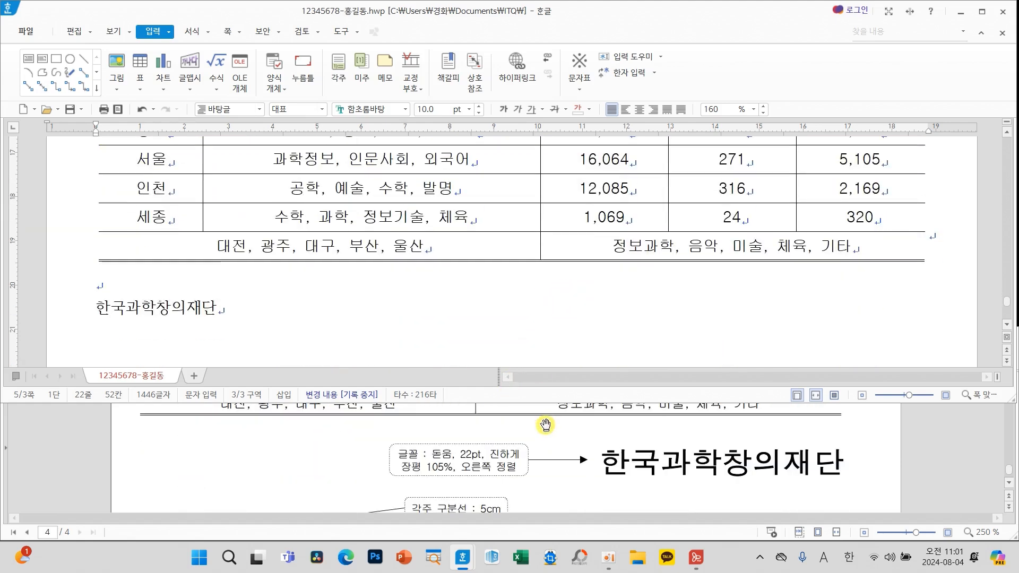
left_click_drag(99, 309, 239, 312)
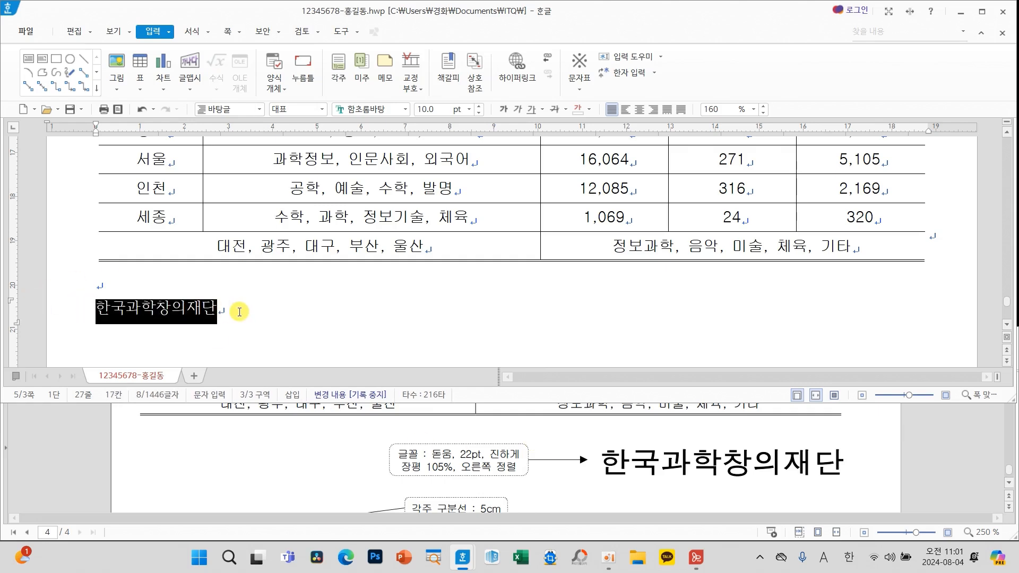
left_click(404, 109)
left_click_drag(586, 276, 578, 109)
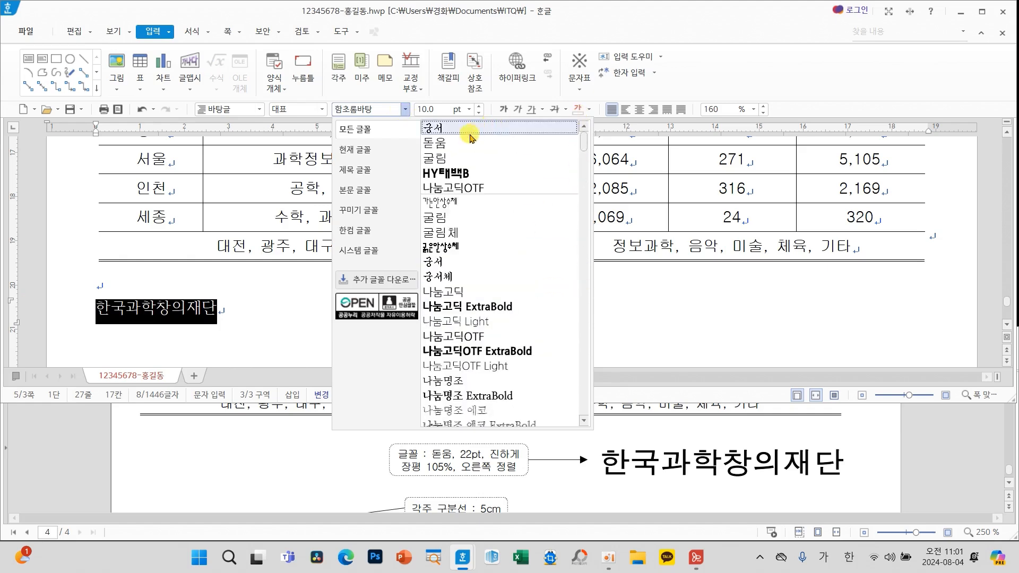
left_click(469, 142)
left_click(440, 108)
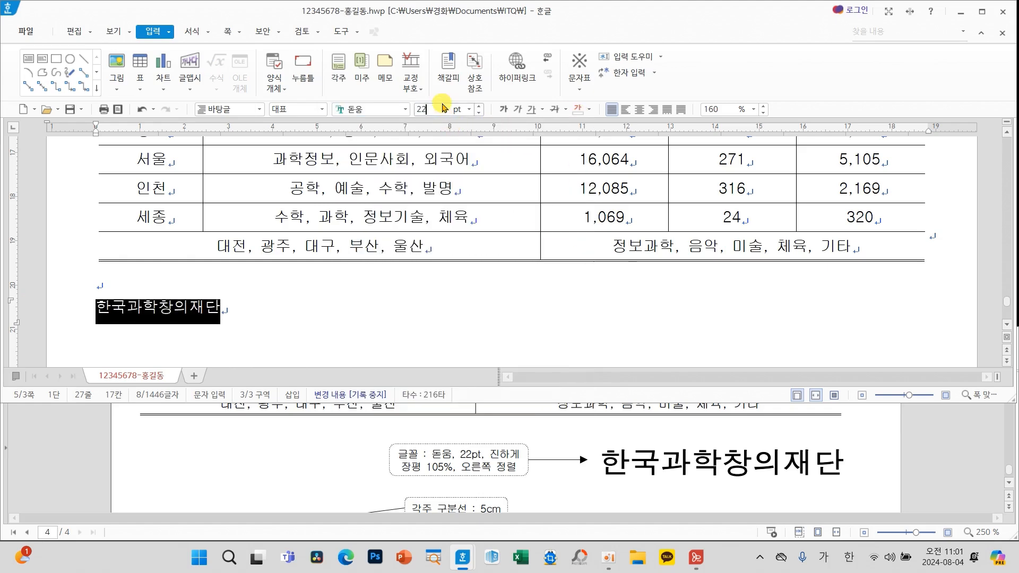
key("Return")
left_click(504, 110)
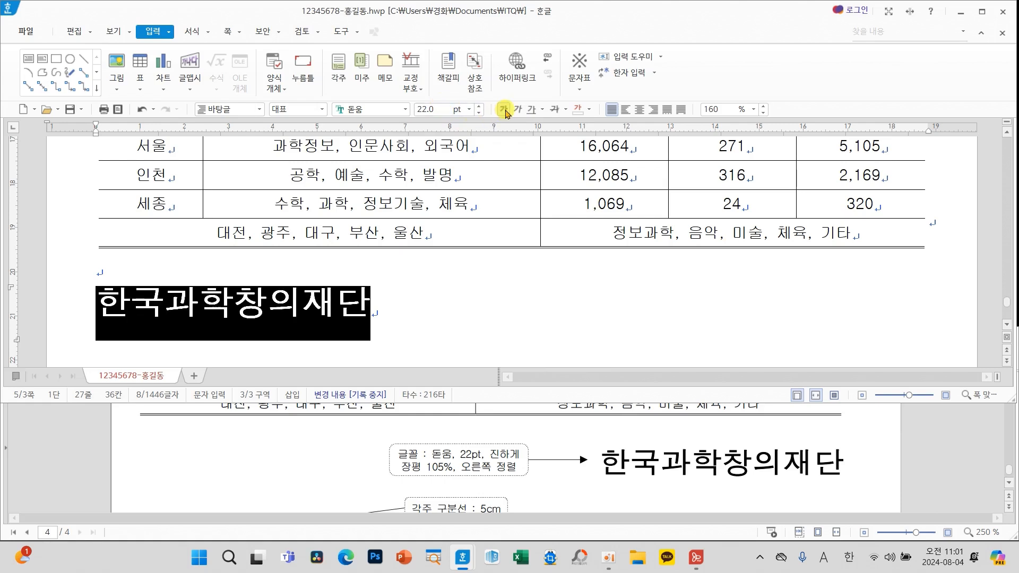
left_click(654, 109)
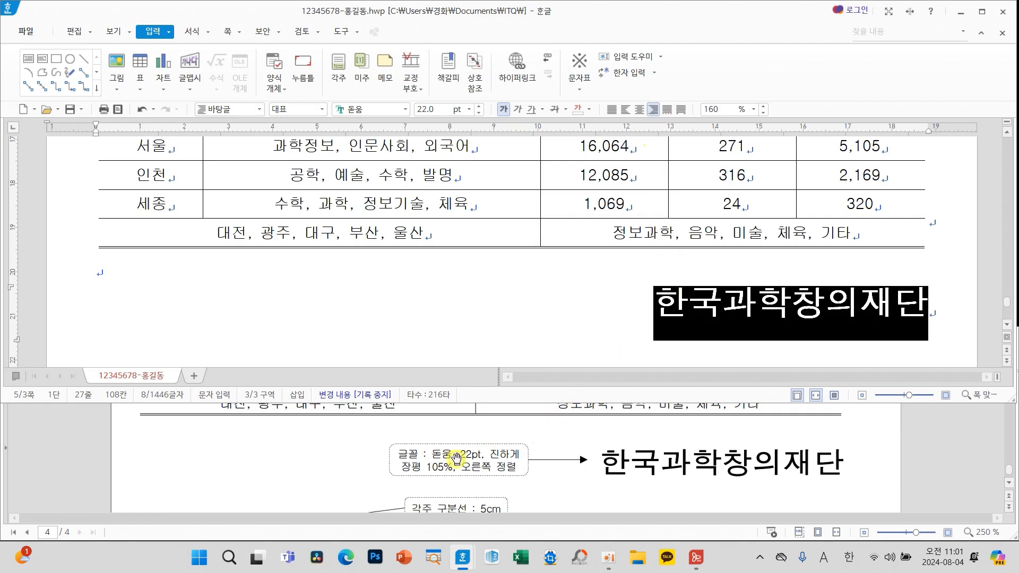
Set the character width (장평) of the line 한국과학창의재단 to 105%
right_click(568, 310)
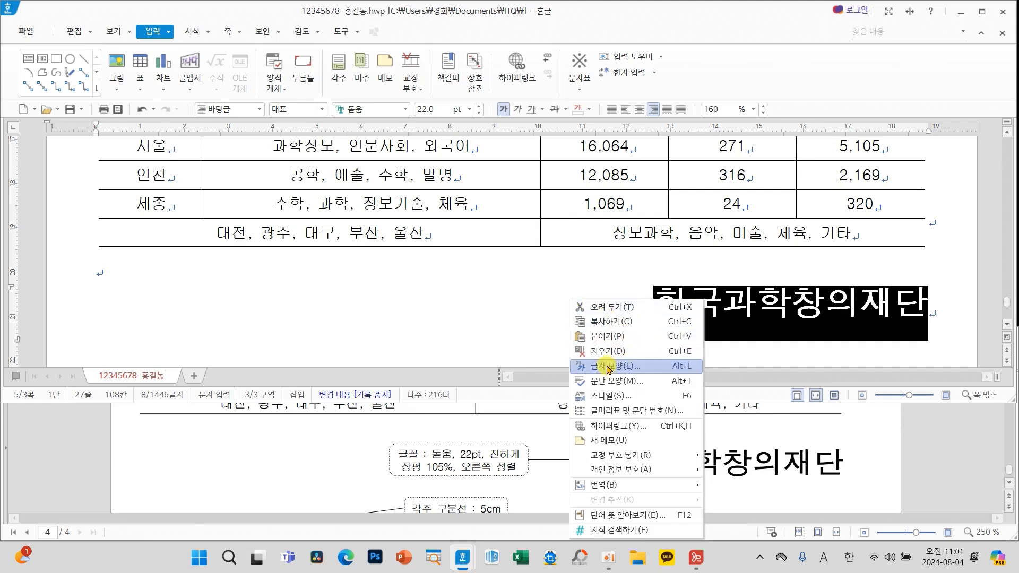
left_click(581, 367)
left_click(344, 63)
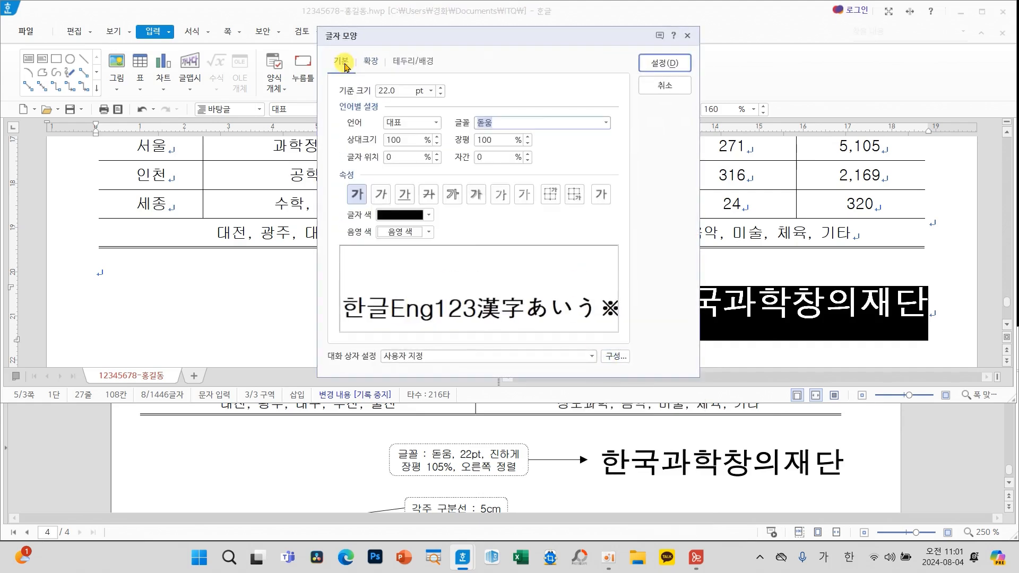
left_click(528, 137)
left_click(527, 137)
left_click(527, 137)
left_click(527, 138)
left_click(528, 138)
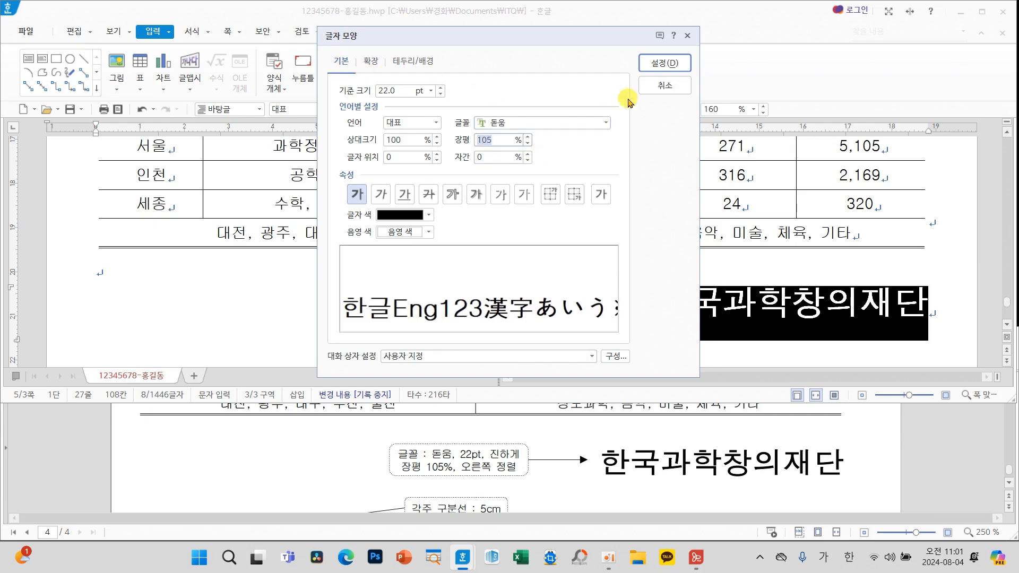
left_click(651, 66)
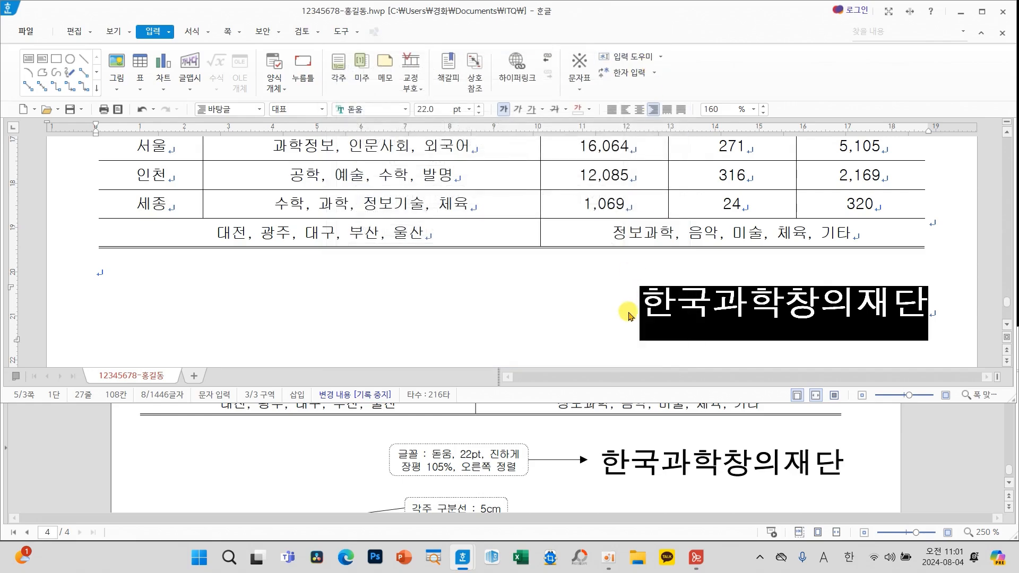
Set the line spacing of the six body lines from 추진목적 및 대상 to the 주요일정 line to 180%, as the exam sheet specifies
scroll(630, 316, "up", 15)
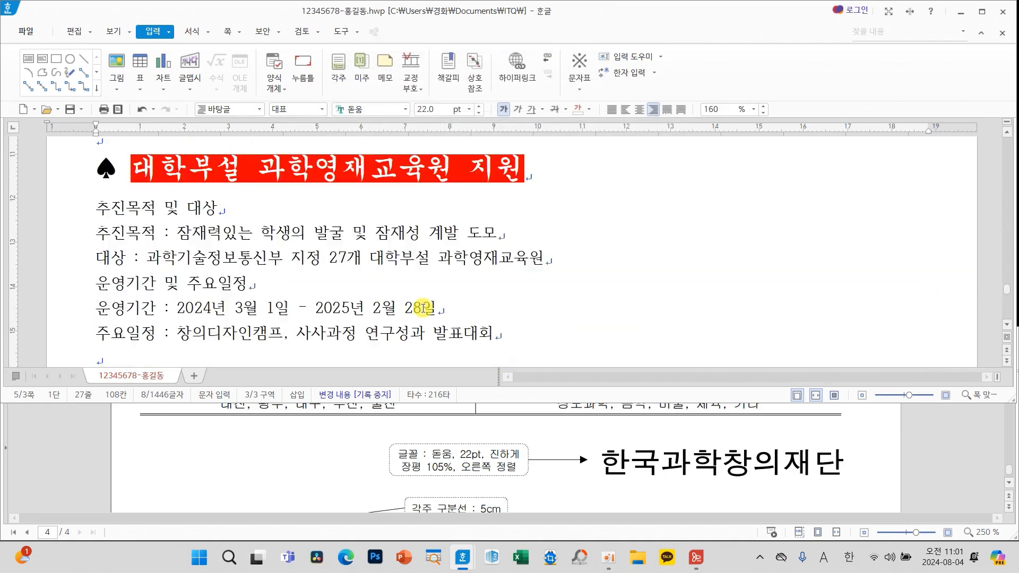
scroll(423, 308, "down", 4)
scroll(550, 495, "up", 6)
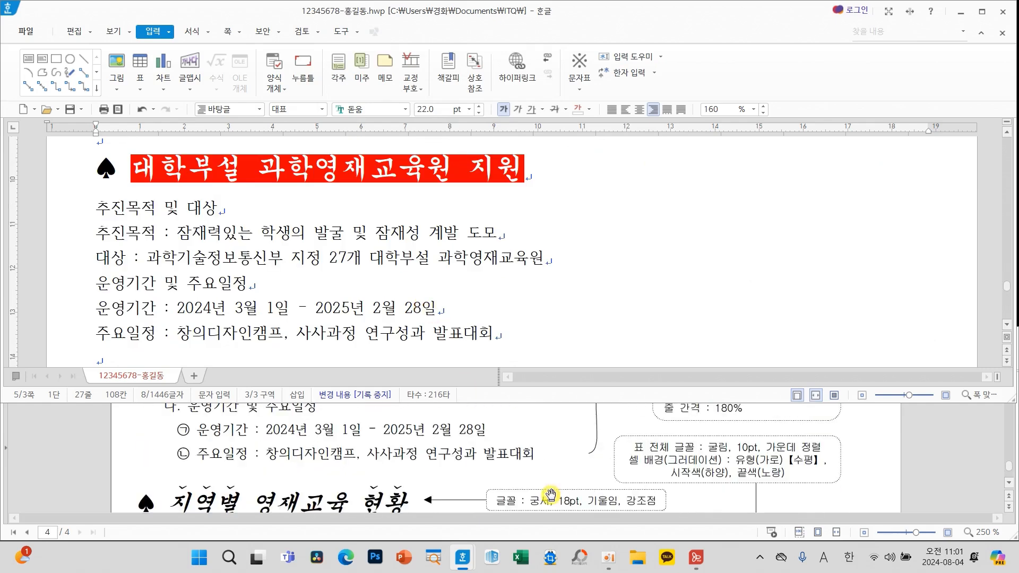
scroll(550, 496, "up", 2)
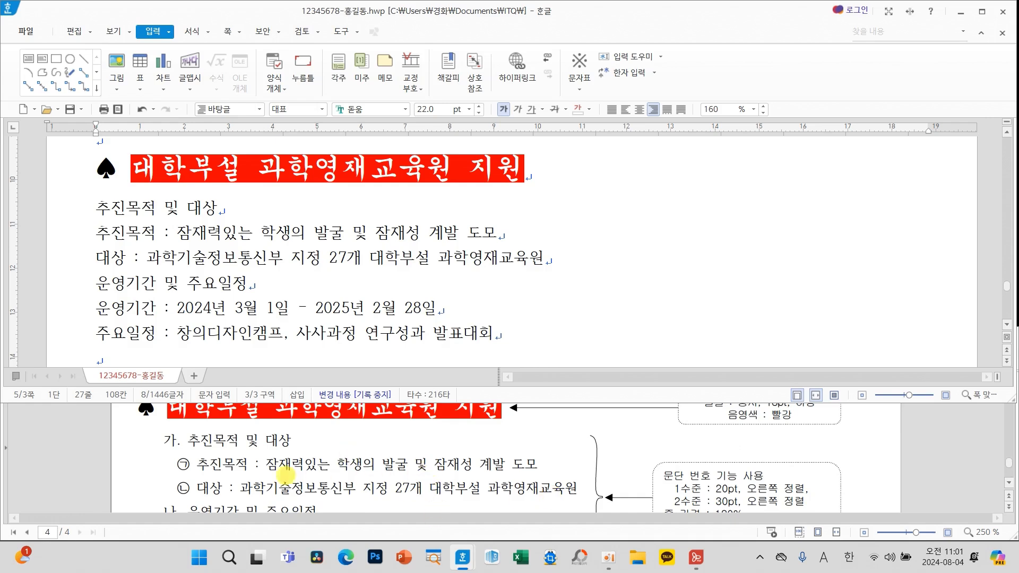
mouse_move(159, 453)
left_mouse_down()
mouse_move(188, 452)
mouse_move(209, 472)
left_mouse_up()
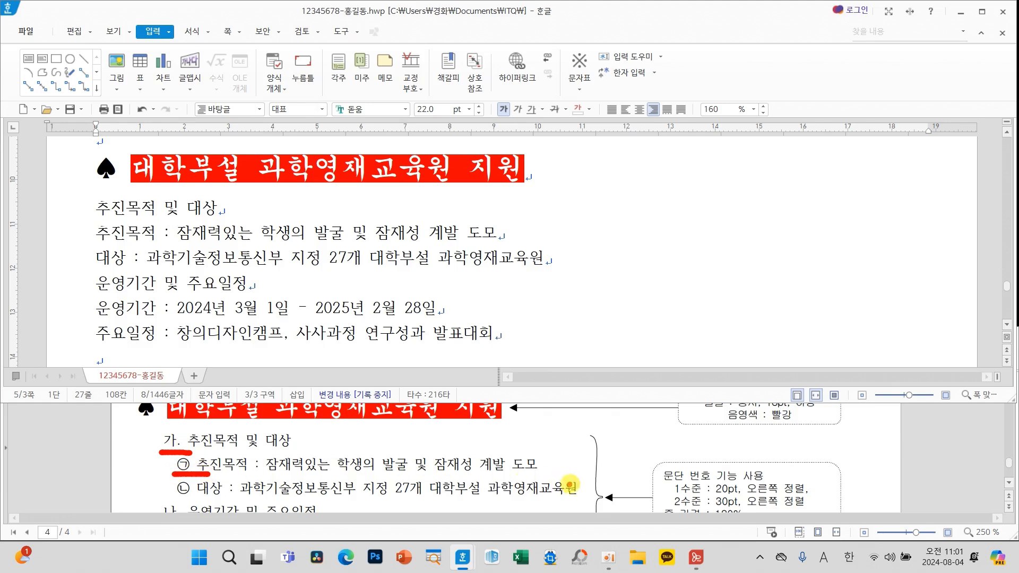
scroll(668, 487, "down", 2)
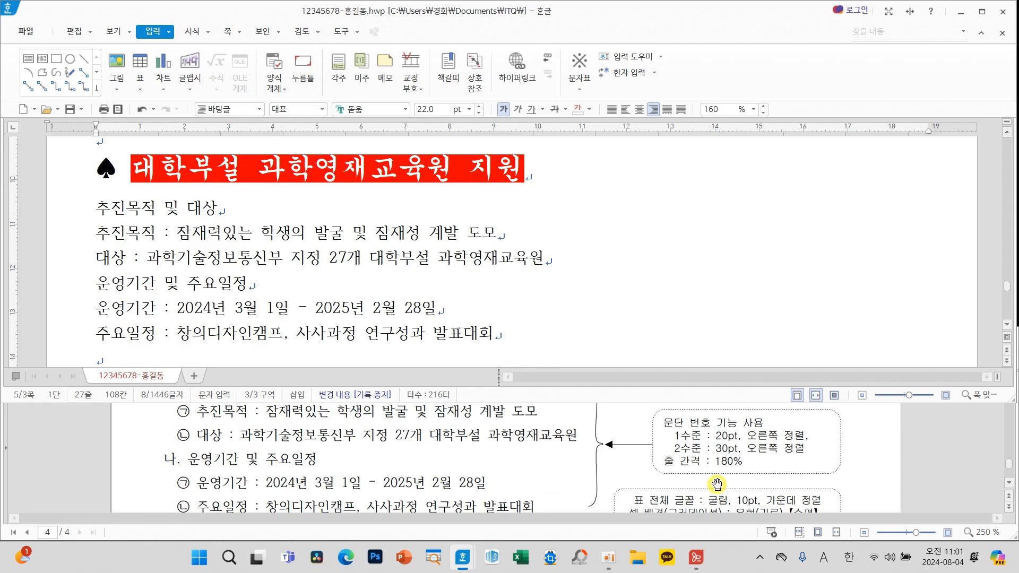
left_click_drag(643, 449, 768, 475)
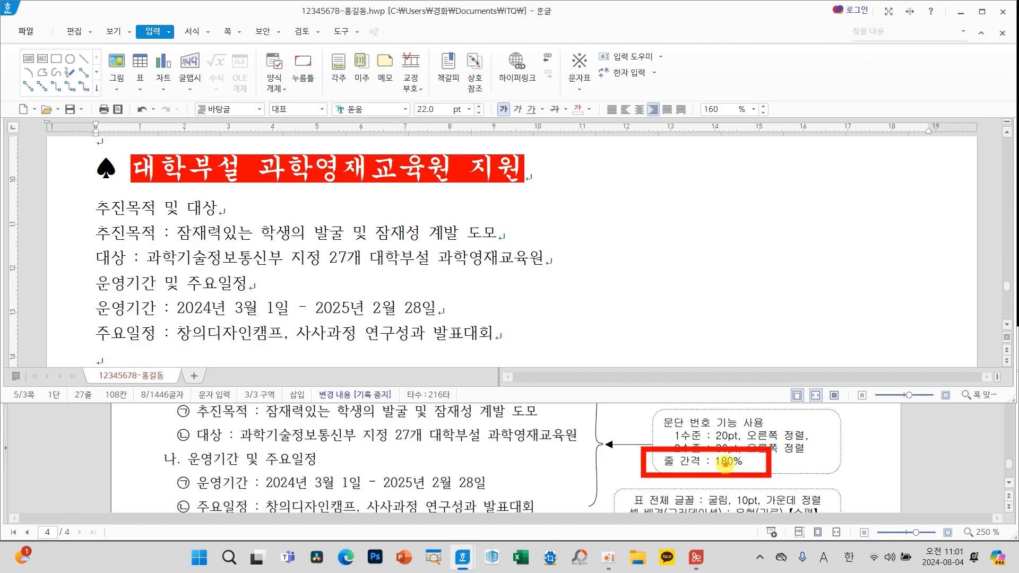
left_click_drag(96, 207, 514, 327)
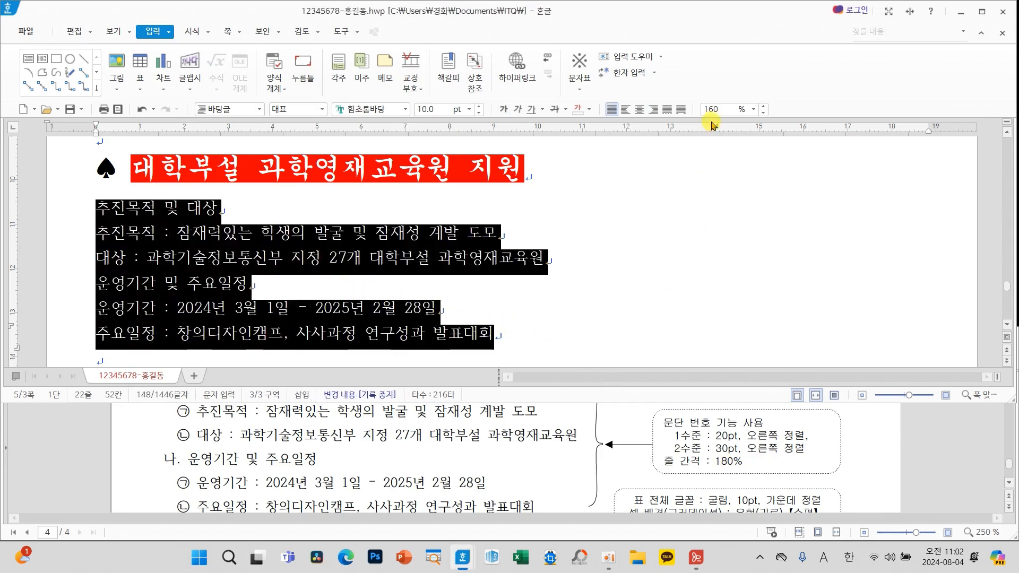
left_click(754, 109)
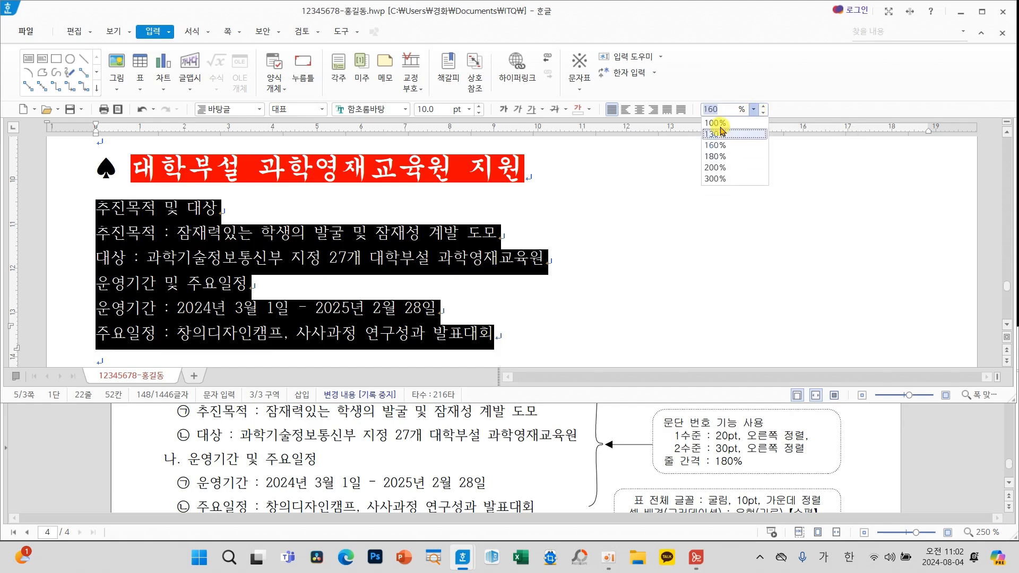
left_click(715, 157)
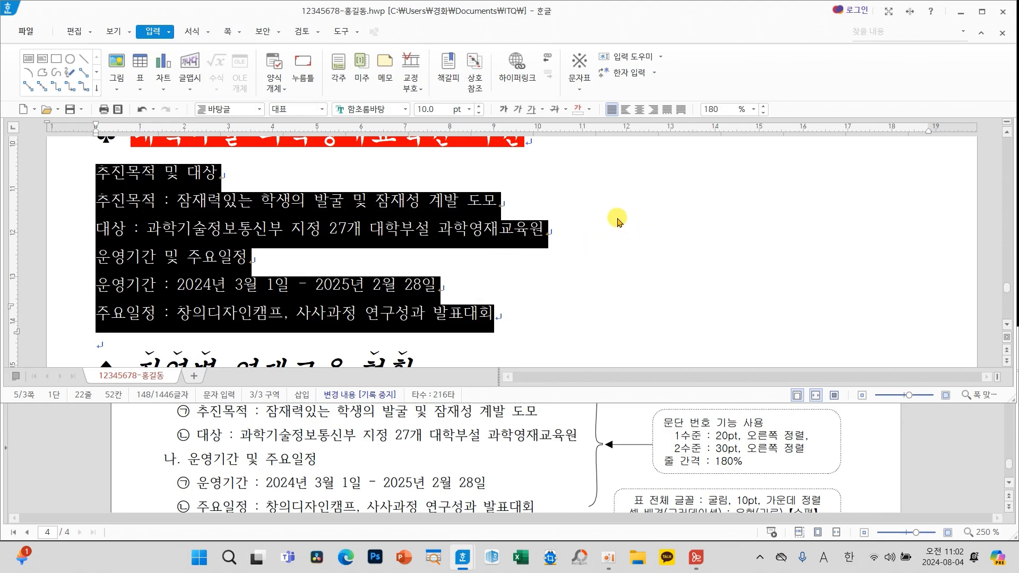
Start custom paragraph numbering for the six selected body lines from the 1. 가. 1) 가) preset, setting level 1's number shape to 가,나,다
right_click(605, 198)
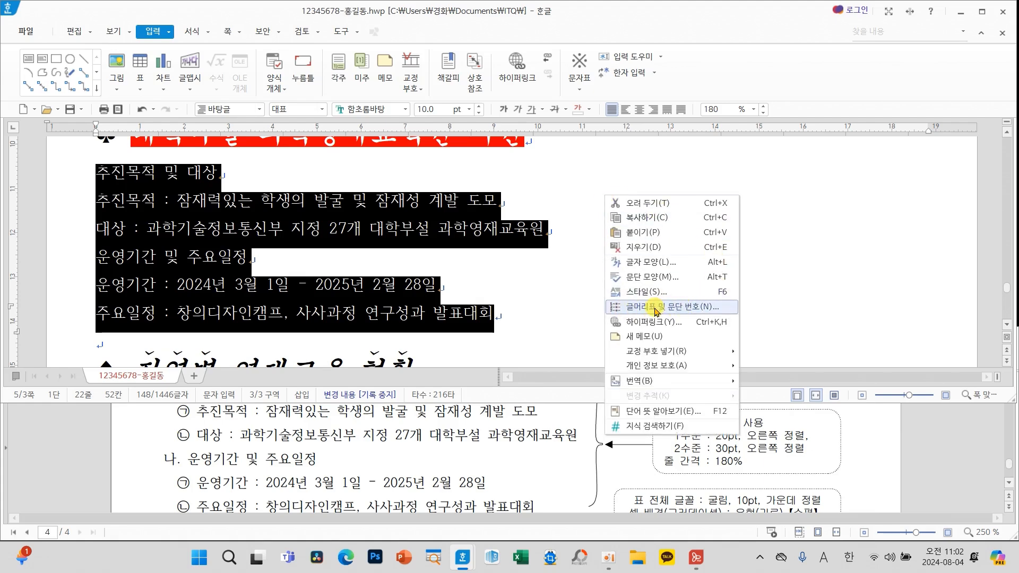
left_click(676, 307)
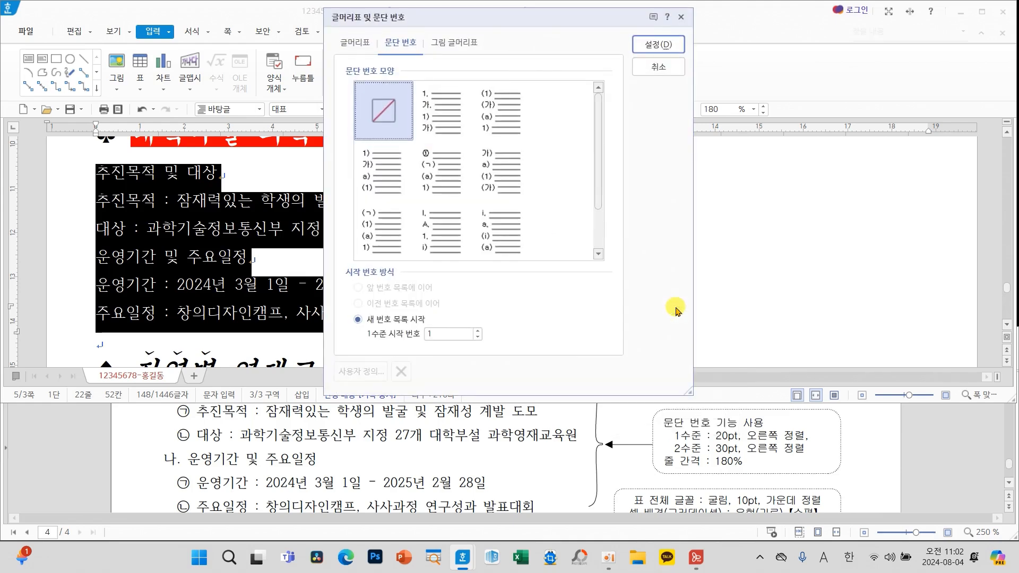
left_click_drag(457, 22, 487, 39)
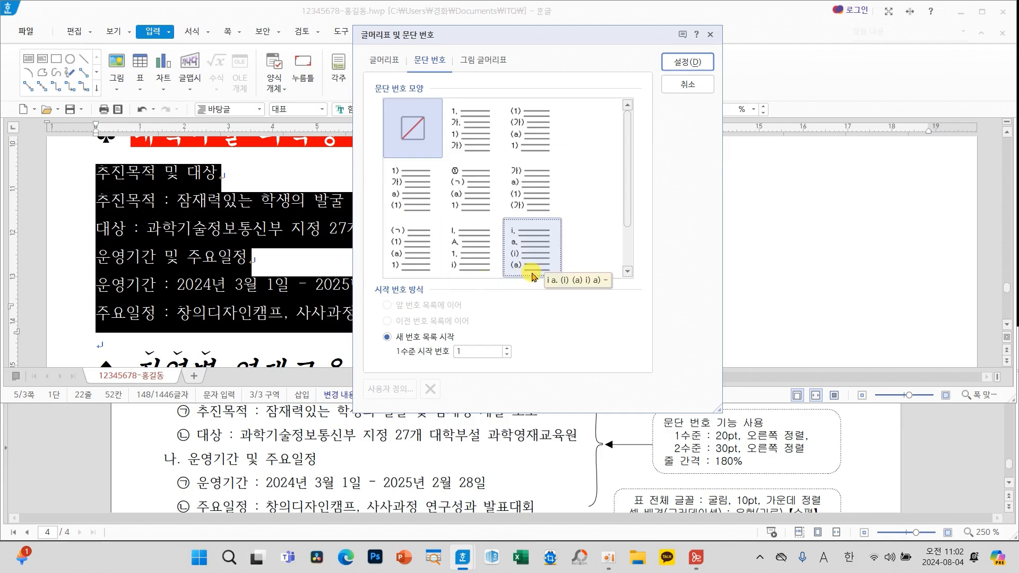
mouse_move(441, 85)
left_mouse_down()
mouse_move(455, 132)
mouse_move(503, 73)
left_mouse_up()
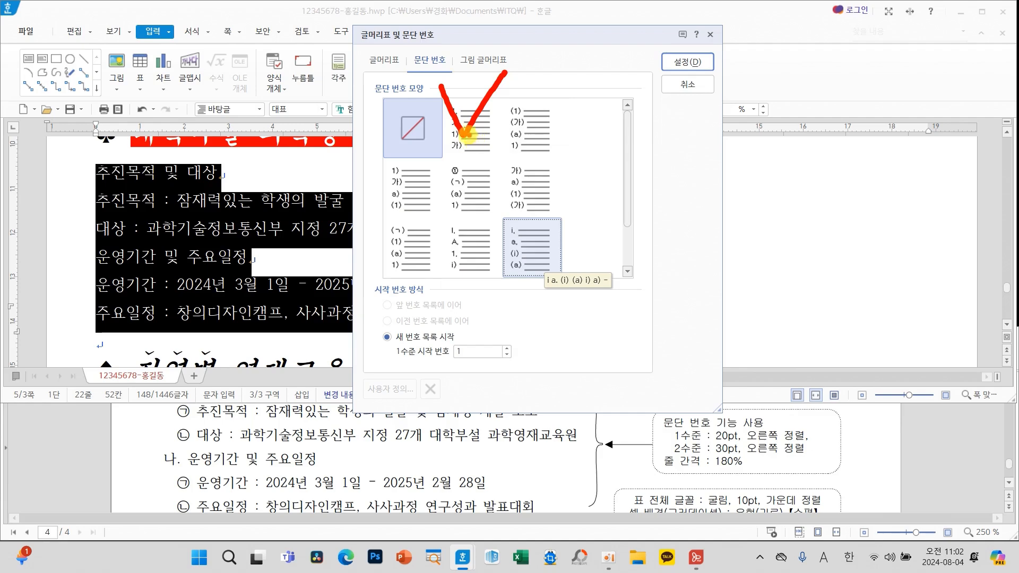
left_click(465, 125)
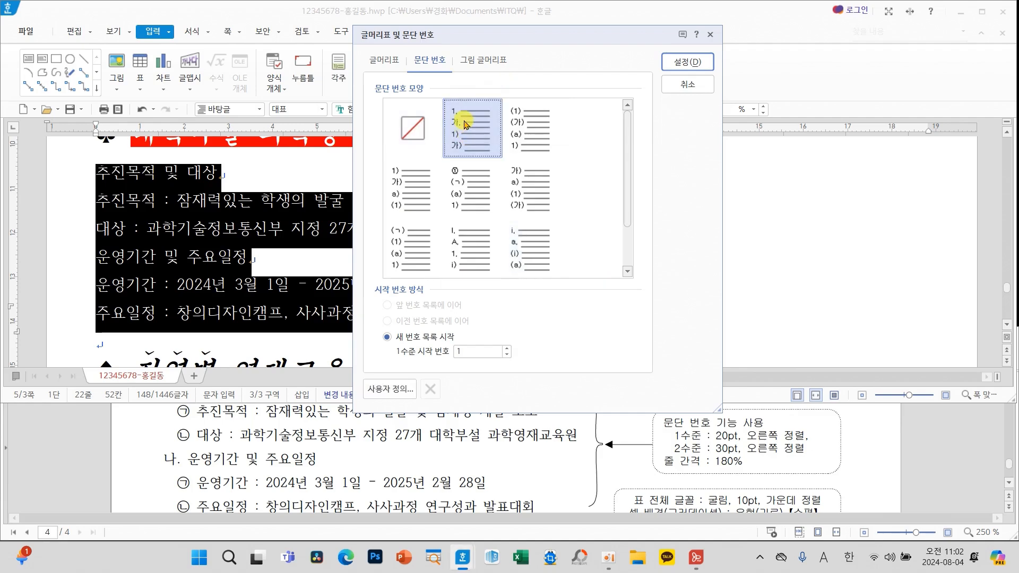
left_click(387, 390)
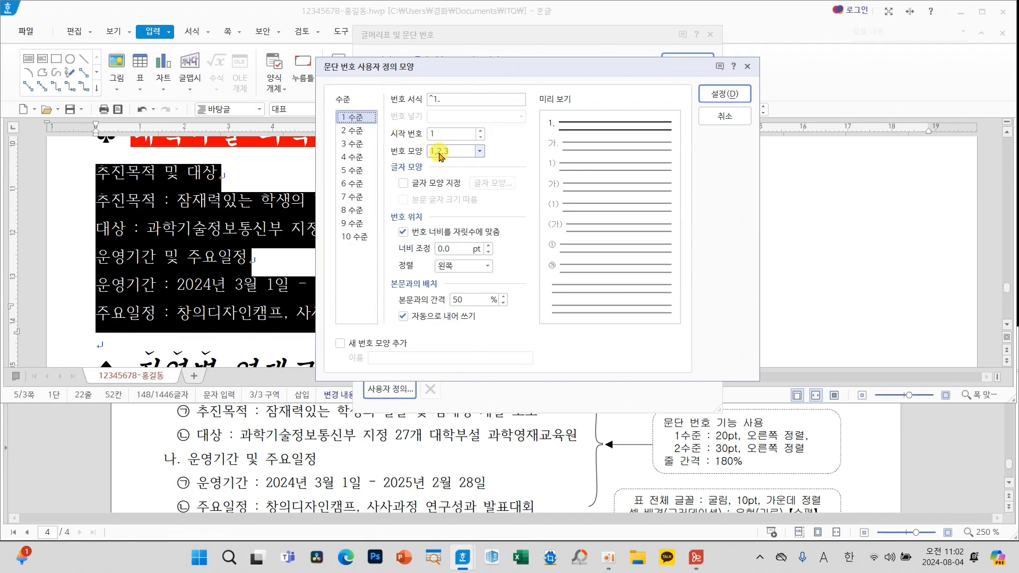
left_click(481, 153)
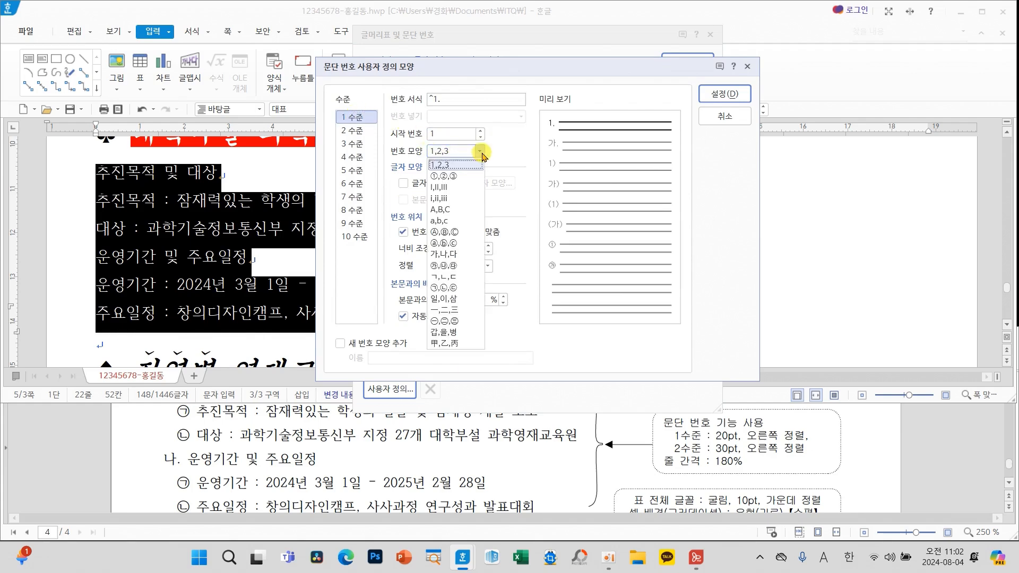
left_click(455, 252)
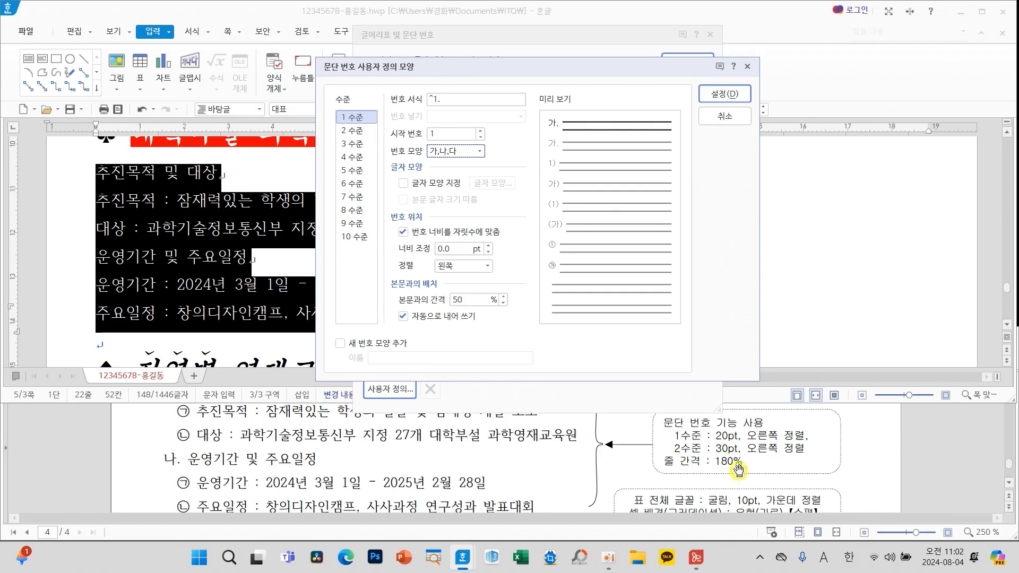
Set the level 1 number width to 20 pt with right (오른쪽) alignment, as the exam sheet specifies
left_click_drag(660, 422, 831, 449)
left_click_drag(660, 438, 432, 290)
left_click_drag(386, 200, 524, 274)
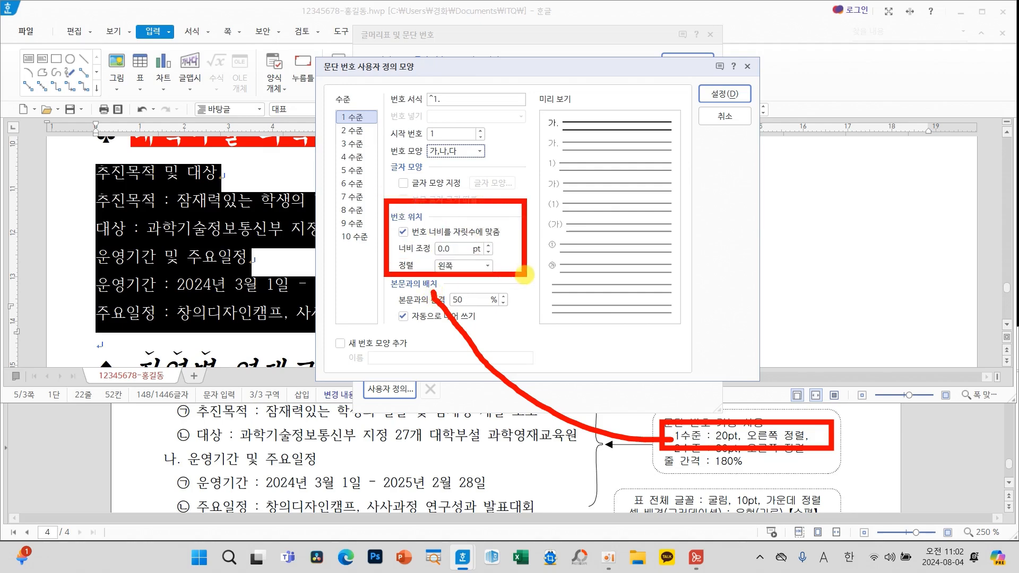
mouse_move(434, 292)
left_mouse_down()
mouse_move(425, 316)
mouse_move(474, 311)
left_mouse_up()
key("Escape")
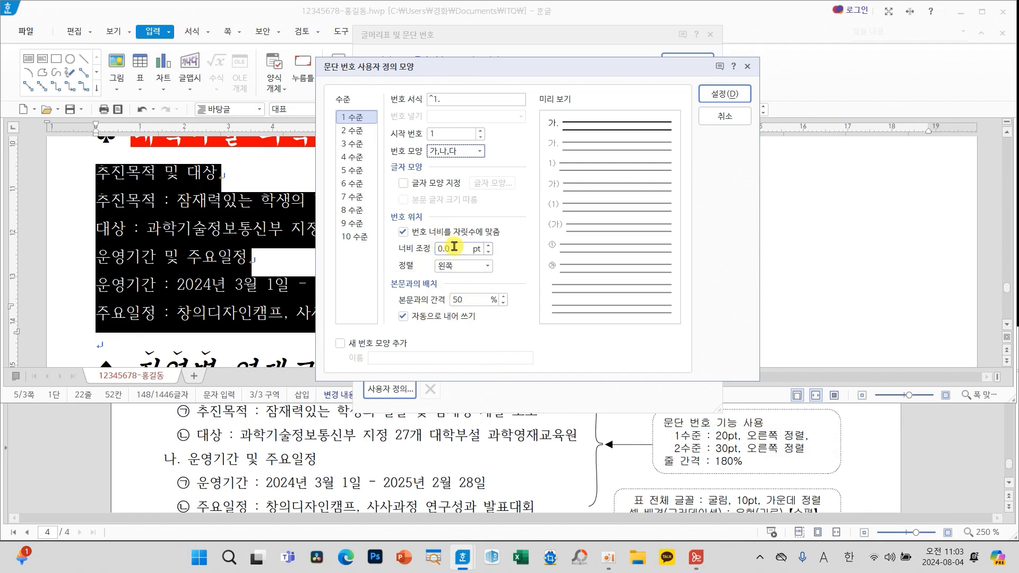
left_click_drag(454, 246, 426, 249)
type("20")
left_click(463, 265)
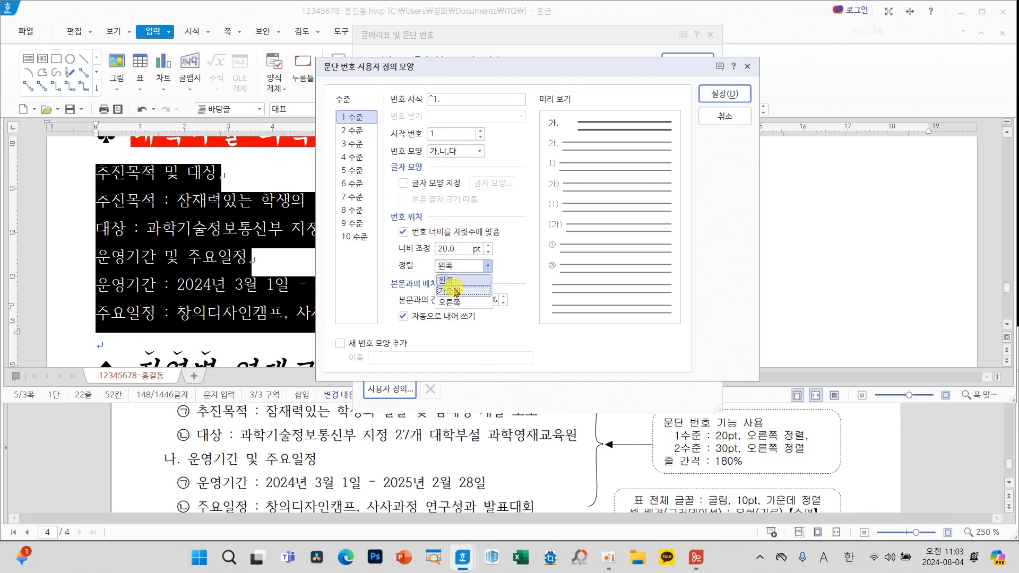
left_click(455, 295)
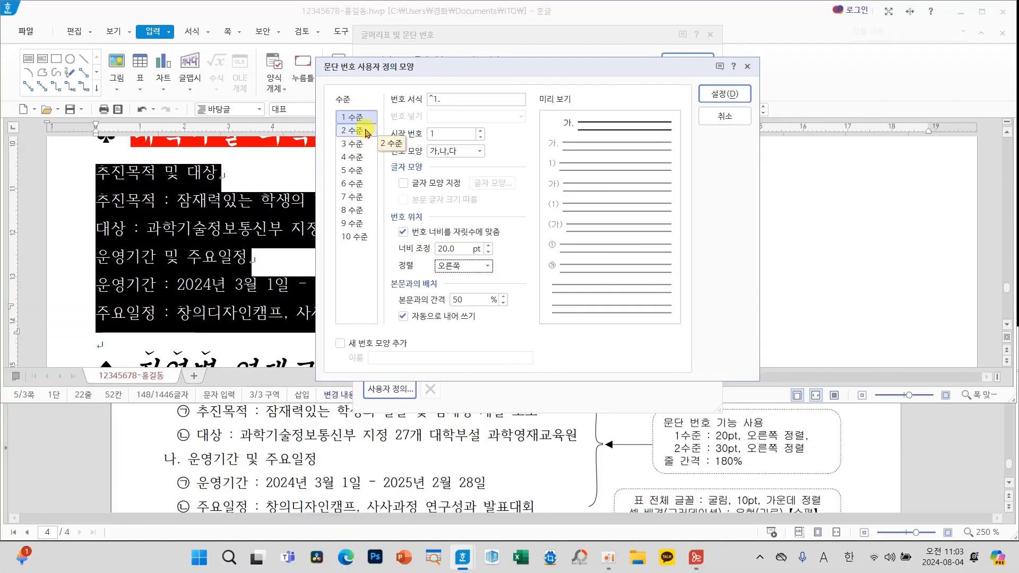
Set level 2's number shape to ㉠,㉡,㉢ and remove the period from its number format, leaving ^2
left_click(366, 133)
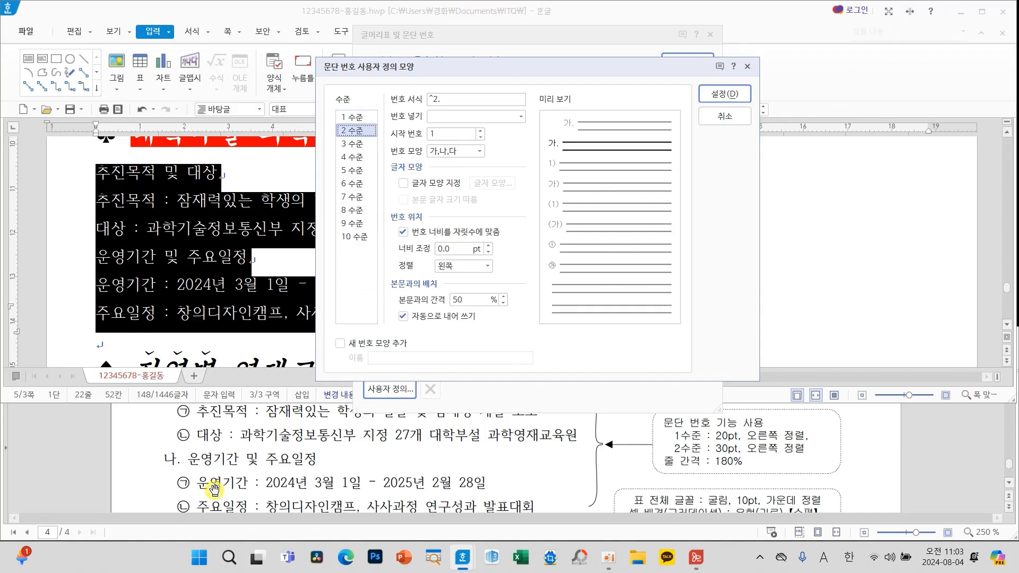
left_click(480, 153)
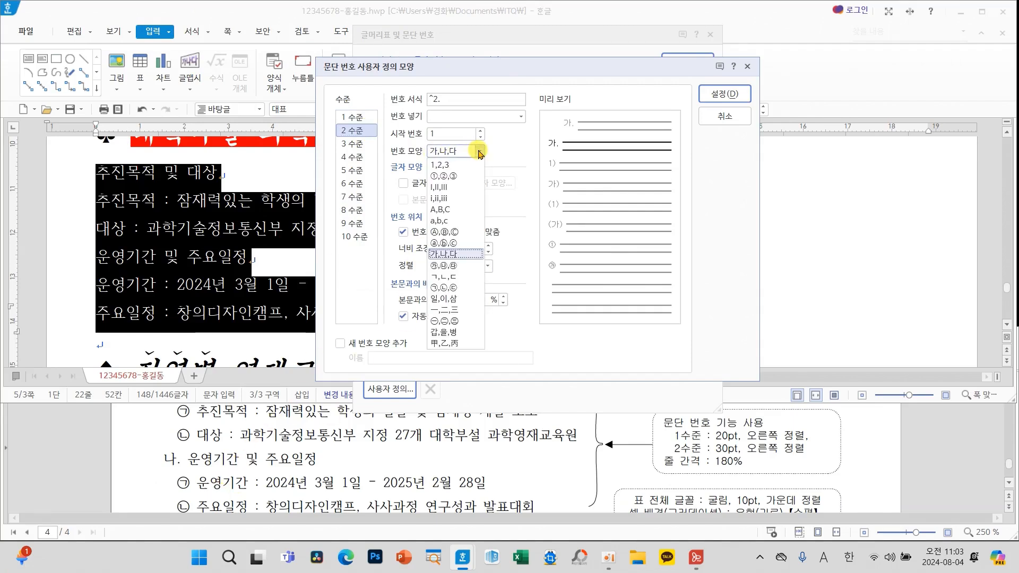
left_click(440, 290)
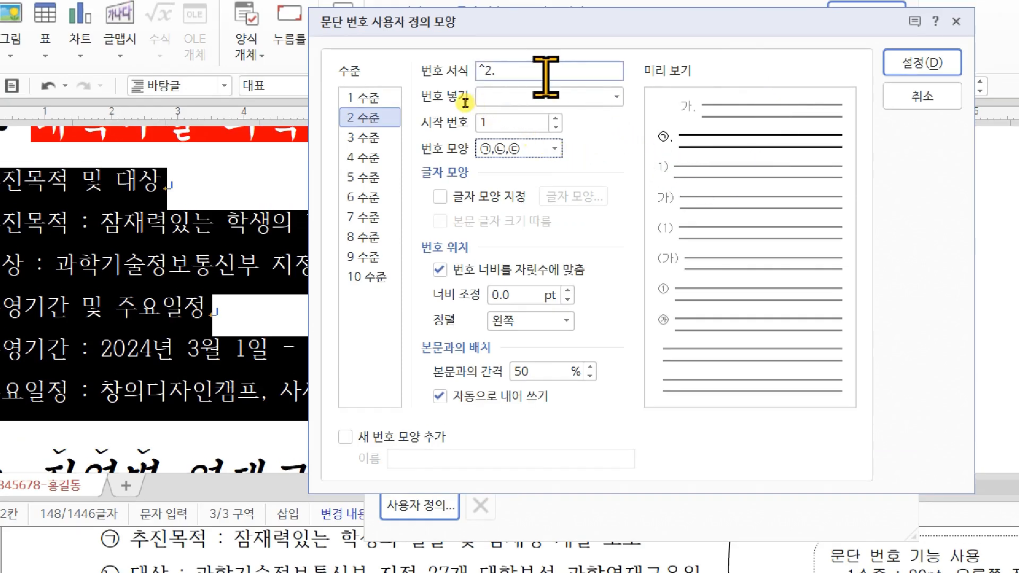
left_click(516, 71)
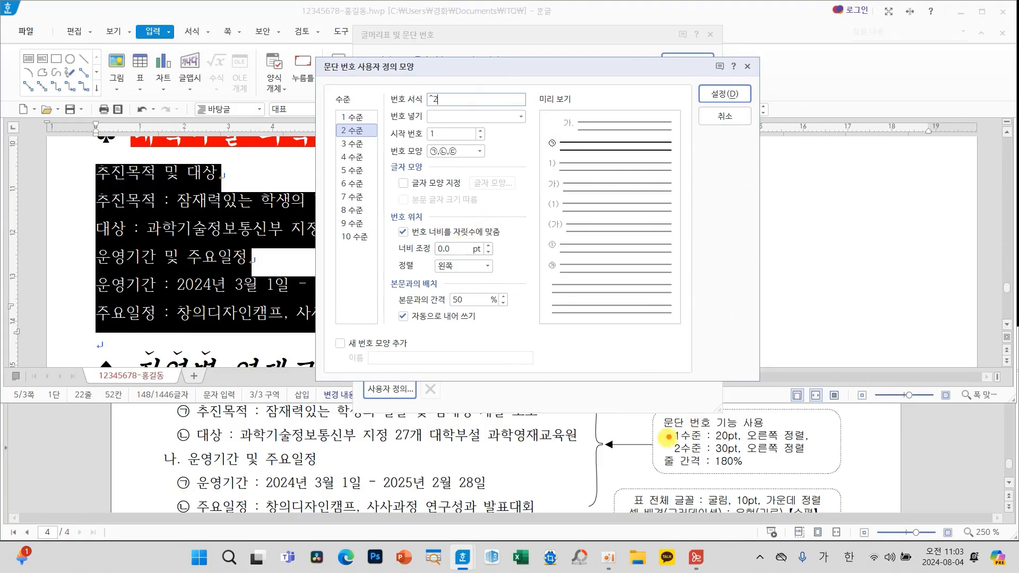
Set the level 2 number width to 30 pt with right (오른쪽) alignment
mouse_move(670, 448)
left_mouse_down()
mouse_move(602, 430)
mouse_move(454, 286)
mouse_move(488, 302)
left_mouse_up()
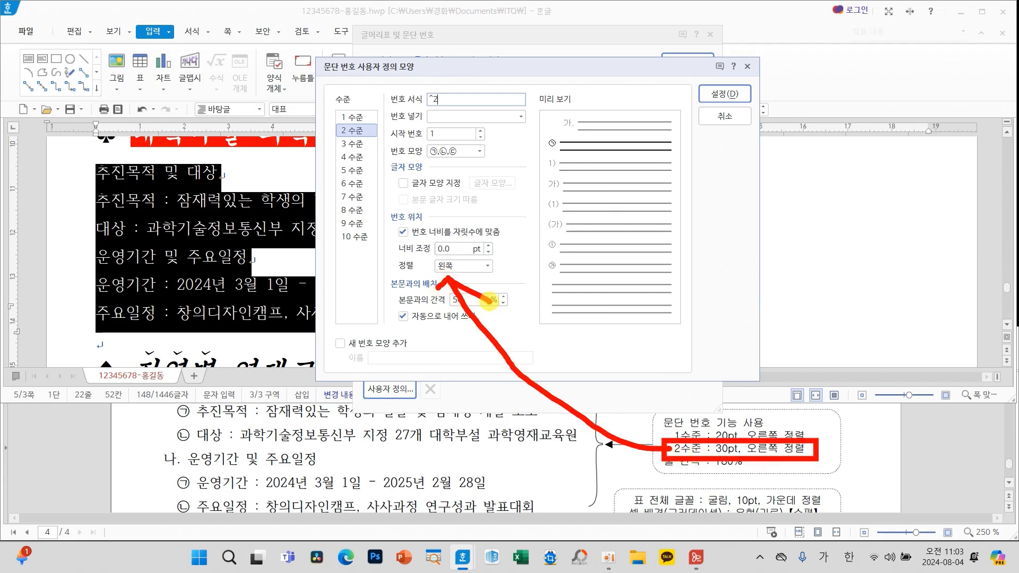
key("Escape")
left_click(457, 254)
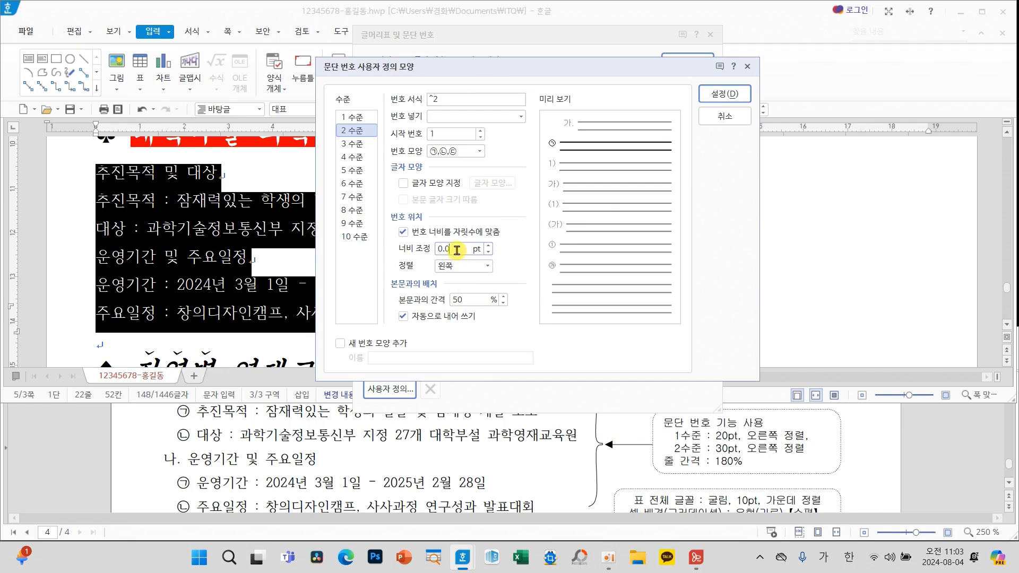
type("30")
left_click(488, 266)
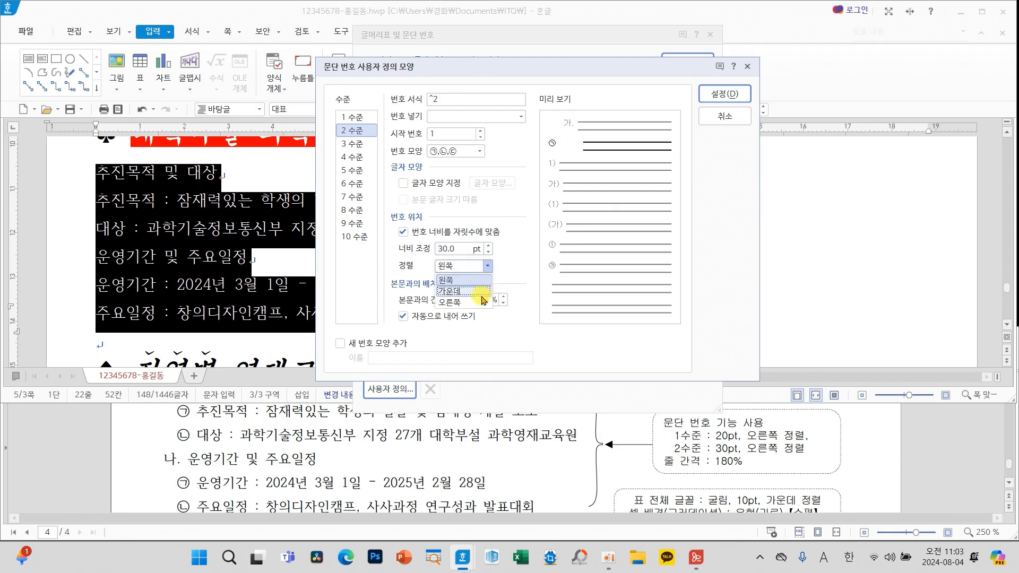
left_click(475, 304)
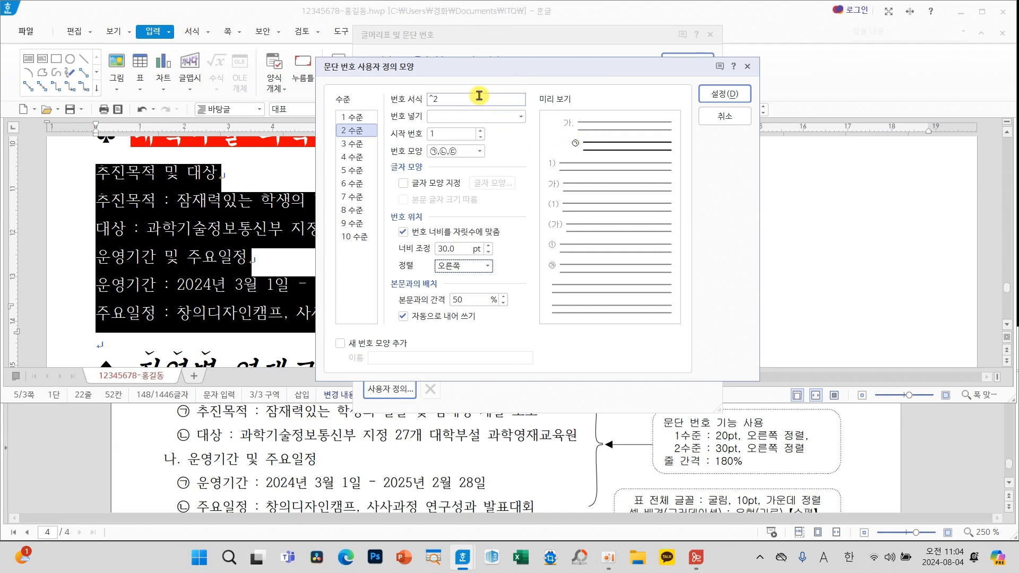
left_click_drag(378, 83, 487, 120)
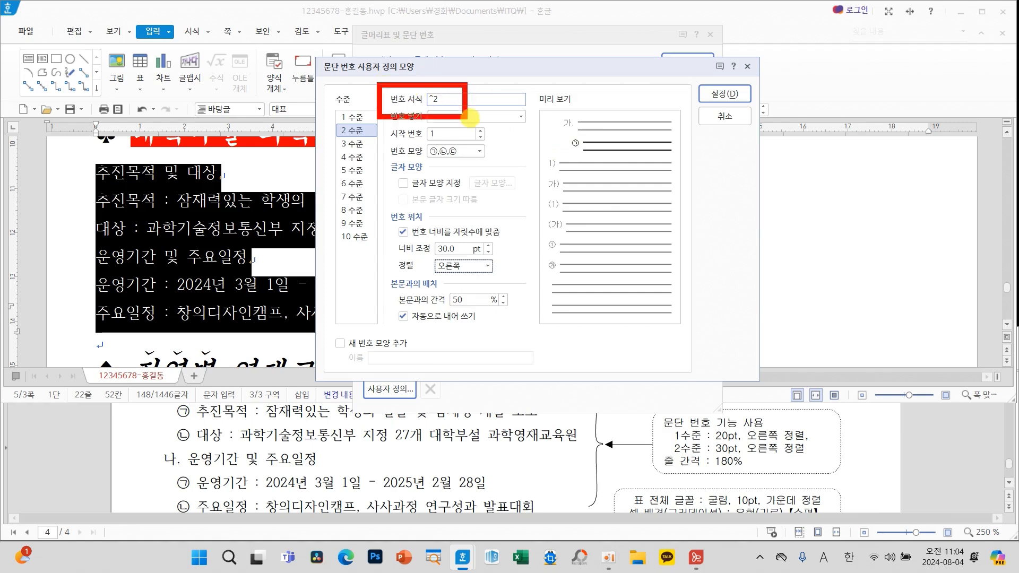
mouse_move(491, 300)
left_mouse_down()
mouse_move(512, 270)
mouse_move(537, 350)
mouse_move(592, 353)
left_mouse_up()
left_click(621, 355)
left_click_drag(680, 258, 682, 366)
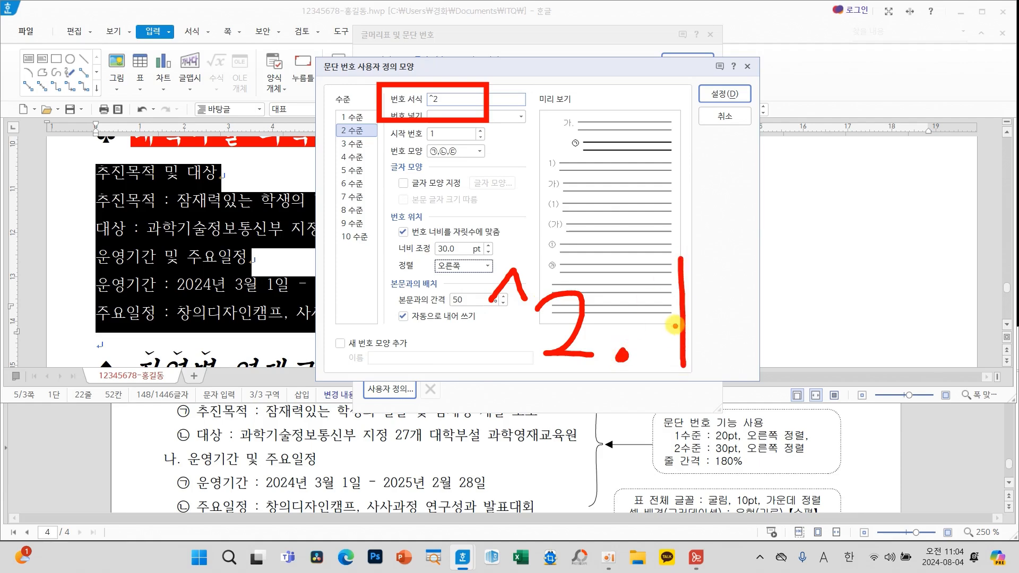
mouse_move(679, 321)
left_mouse_down()
mouse_move(642, 321)
mouse_move(669, 346)
mouse_move(605, 374)
mouse_move(663, 391)
left_mouse_up()
mouse_move(603, 369)
left_mouse_down()
mouse_move(552, 375)
mouse_move(464, 252)
mouse_move(617, 366)
mouse_move(616, 388)
left_mouse_up()
key("Escape")
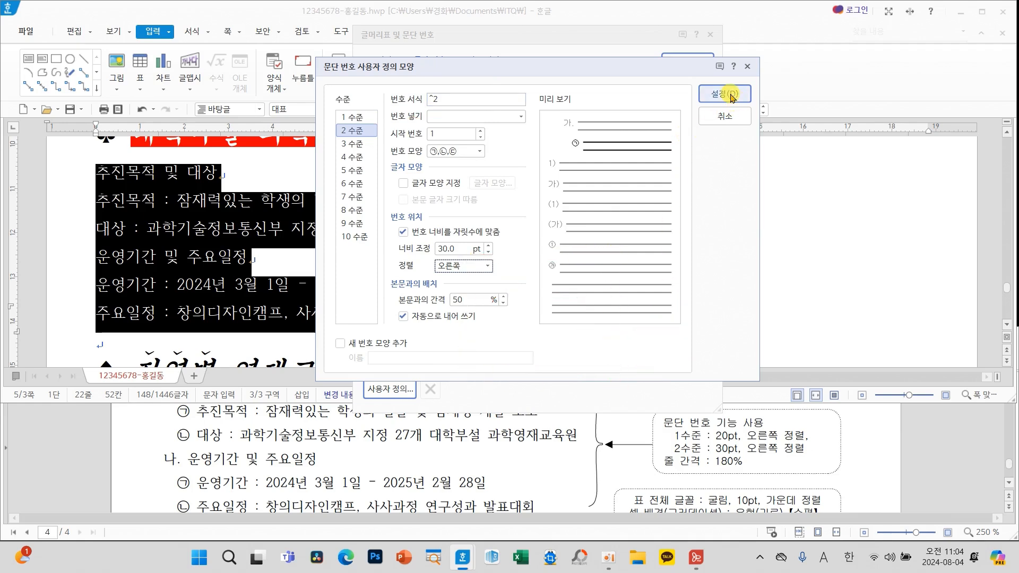
Apply the customised paragraph numbering to the six body lines, then compare them with the exam sheet
left_click(725, 94)
left_click(683, 61)
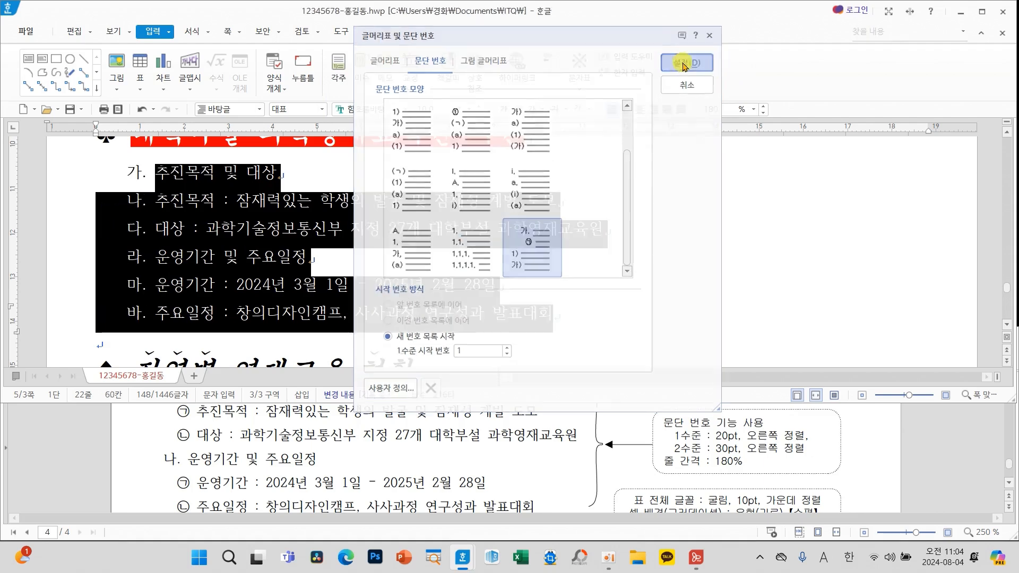
left_click(358, 256)
scroll(382, 430, "up", 1)
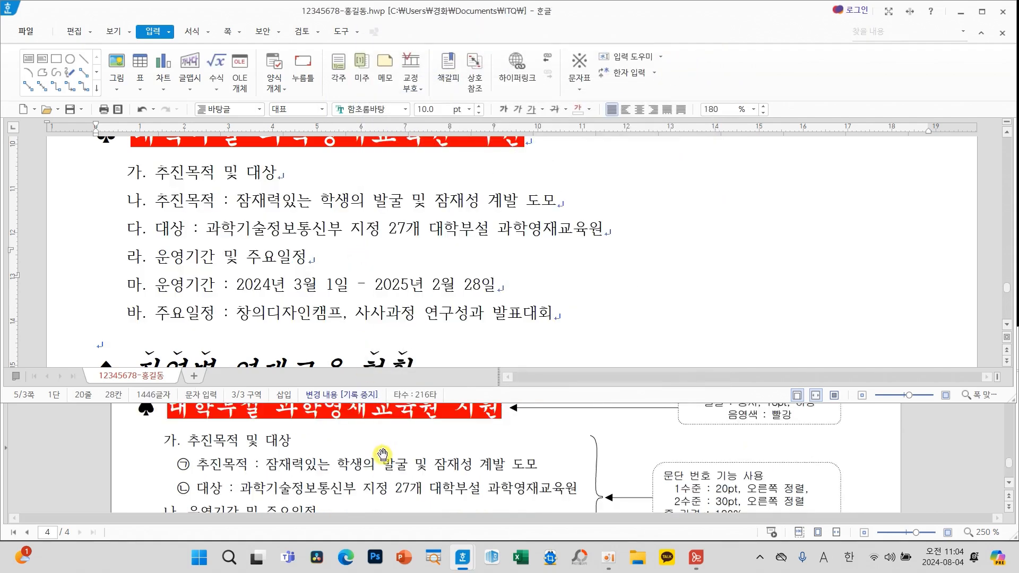
Demote the two lines 추진목적 and 대상 under the first heading line to numbering level 2
left_click(157, 203)
left_click_drag(158, 203, 645, 244)
left_click(191, 32)
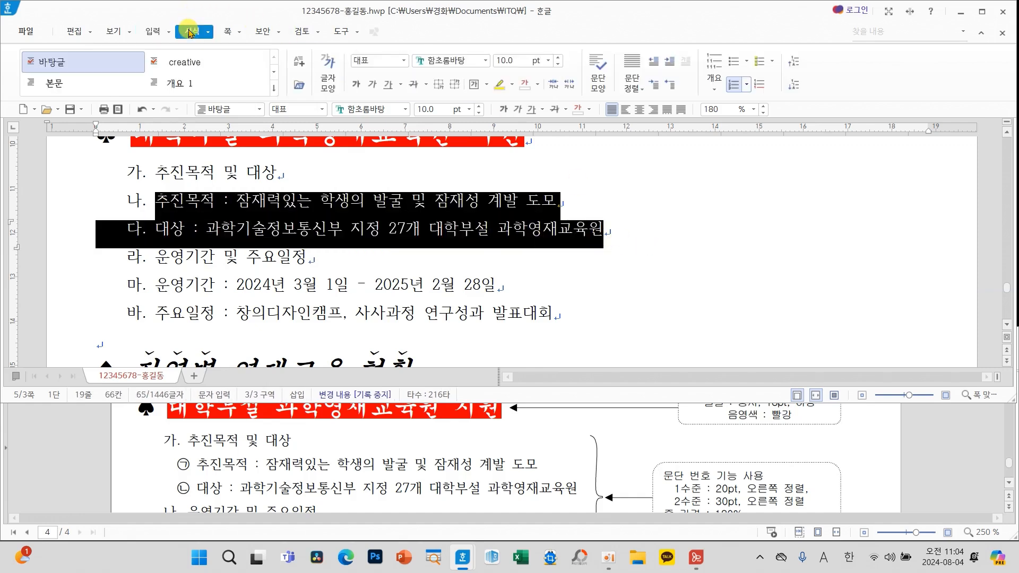
left_click(794, 86)
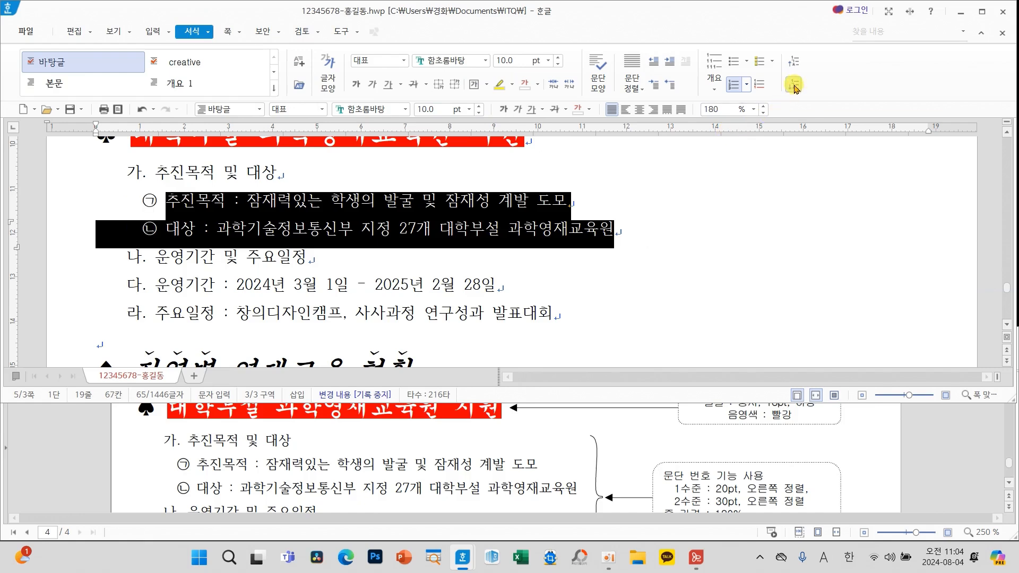
Demote the 운영기간 and 주요일정 lines under 운영기간 및 주요일정 to numbering level 2
left_click_drag(154, 285, 574, 314)
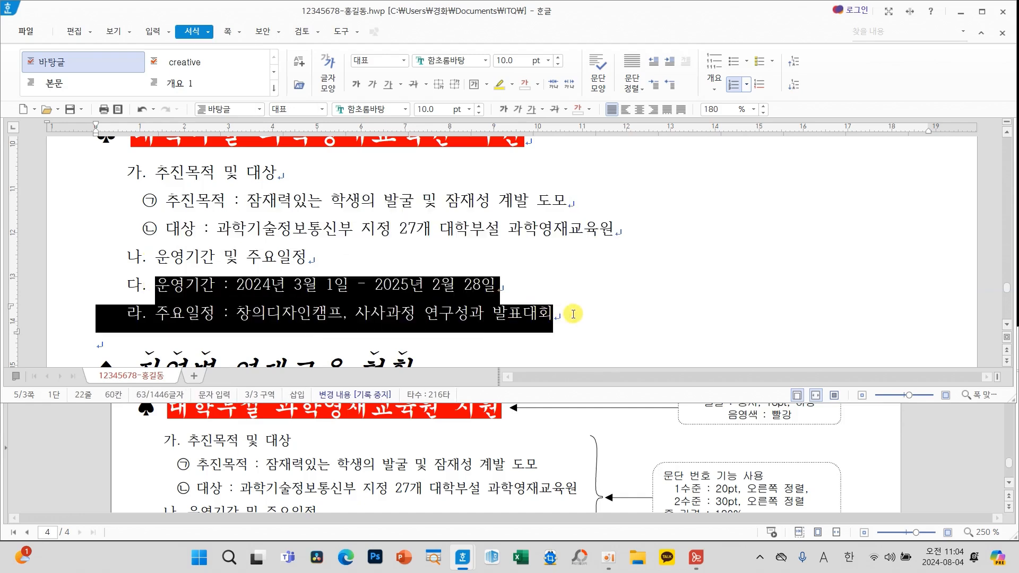
left_click(794, 86)
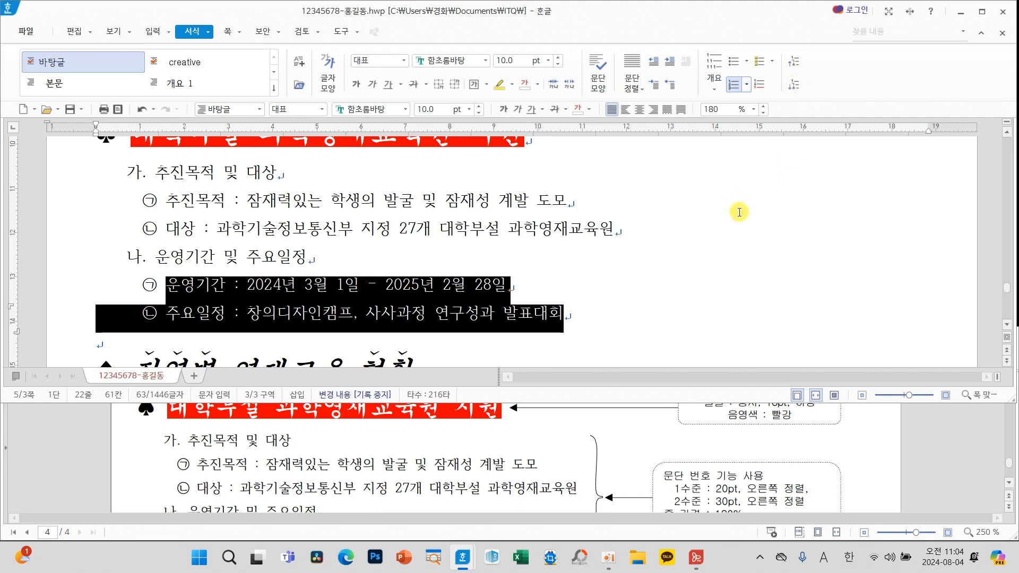
left_click(636, 301)
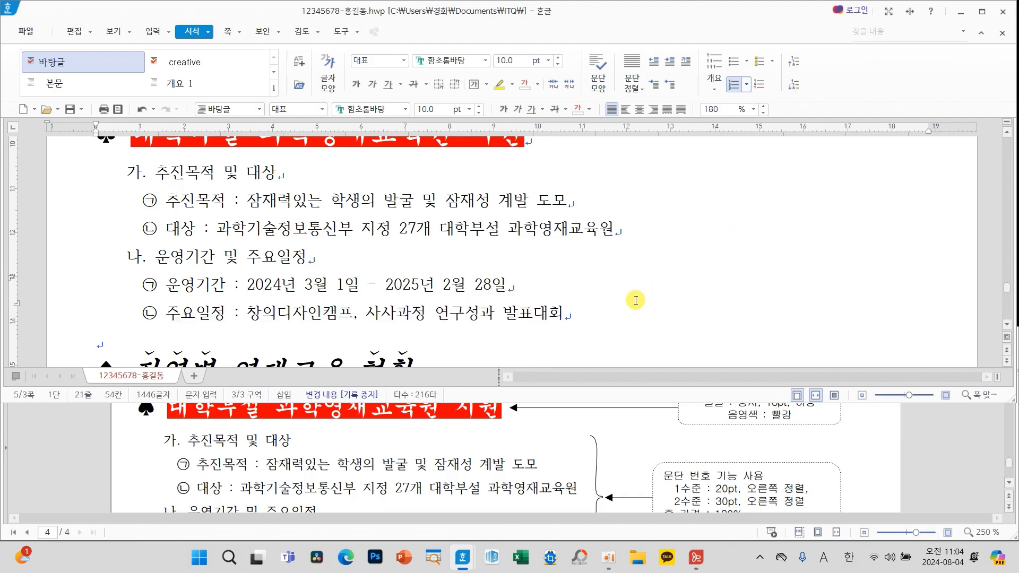
Enlarge the document window down over the exam sheet and save the document
left_click_drag(630, 401, 638, 537)
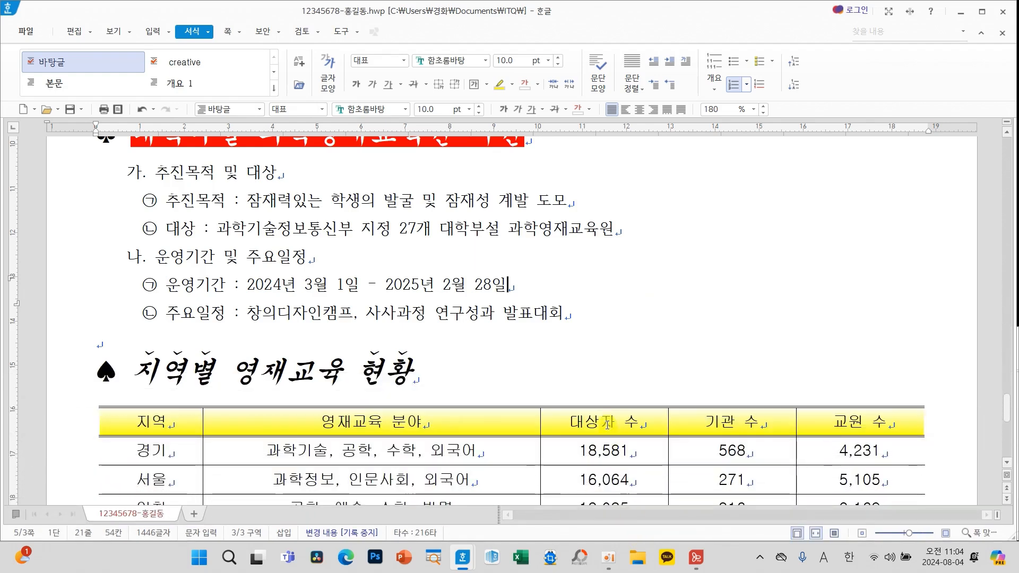
left_click(516, 307)
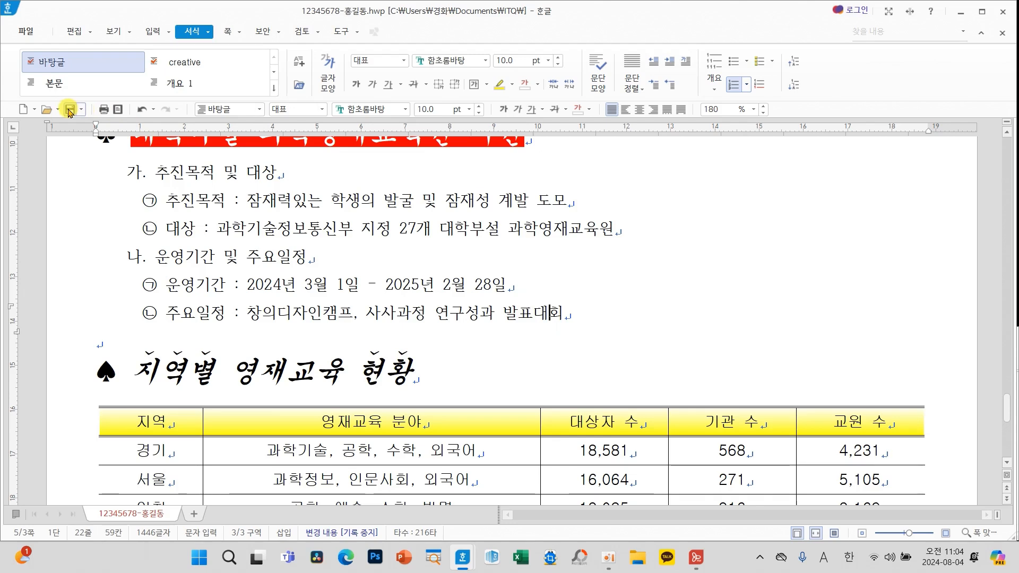
key("alt+s")
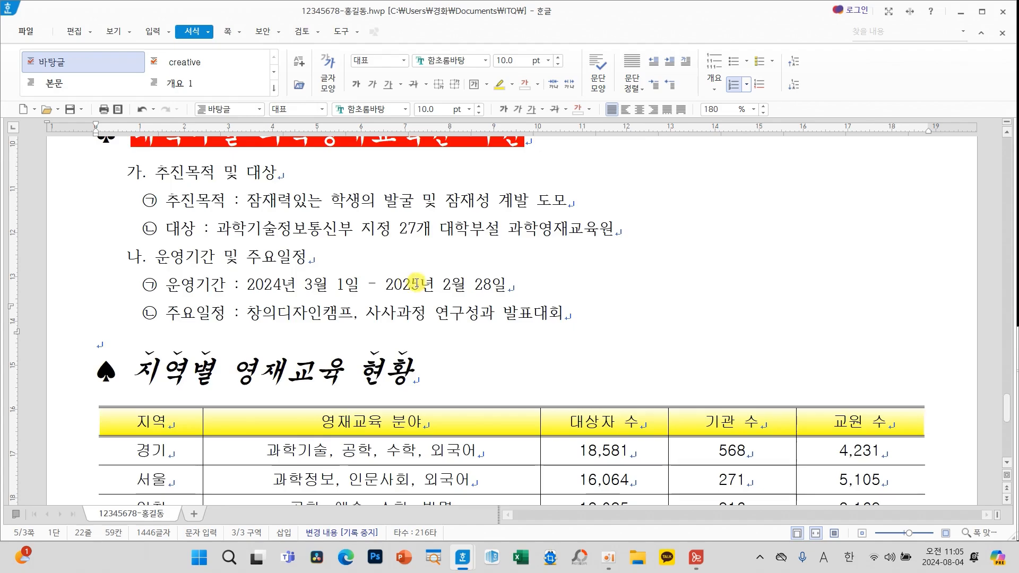
Review the first two pages from the document's start: the style paragraphs, the table and chart, the equations and the drawing-object layout
scroll(583, 303, "up", 20)
scroll(640, 313, "up", 15)
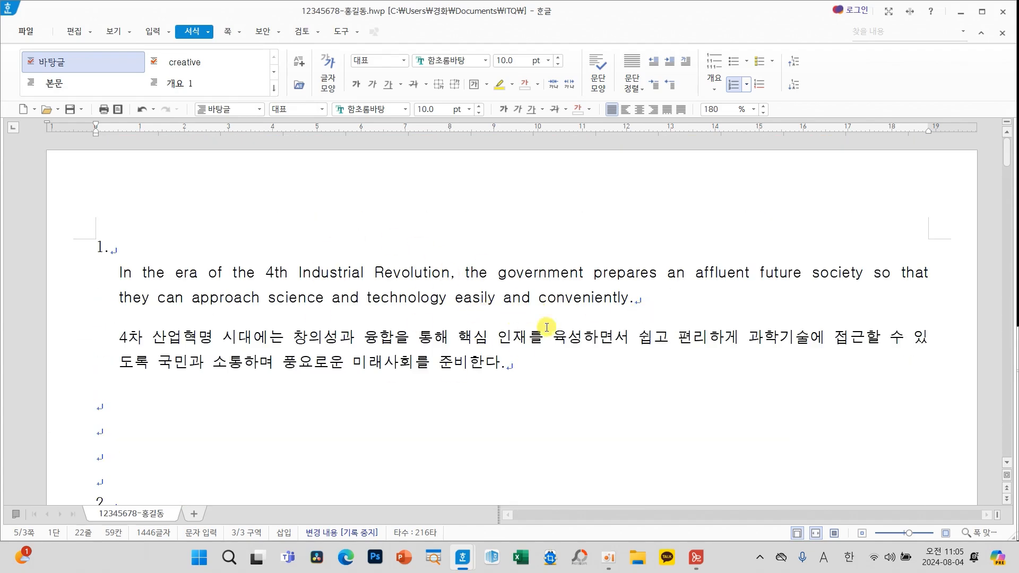
scroll(584, 329, "down", 5)
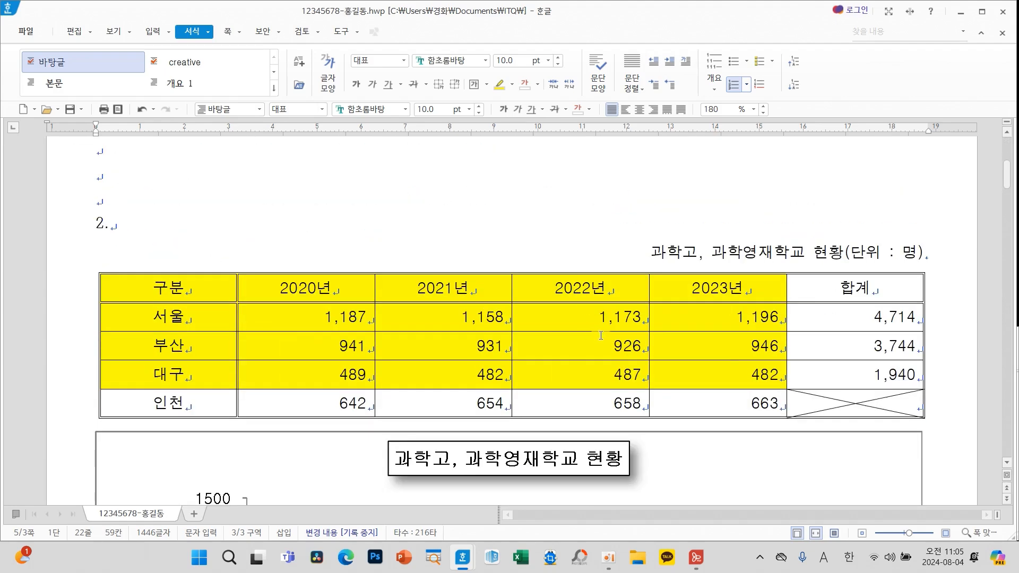
scroll(601, 335, "down", 4)
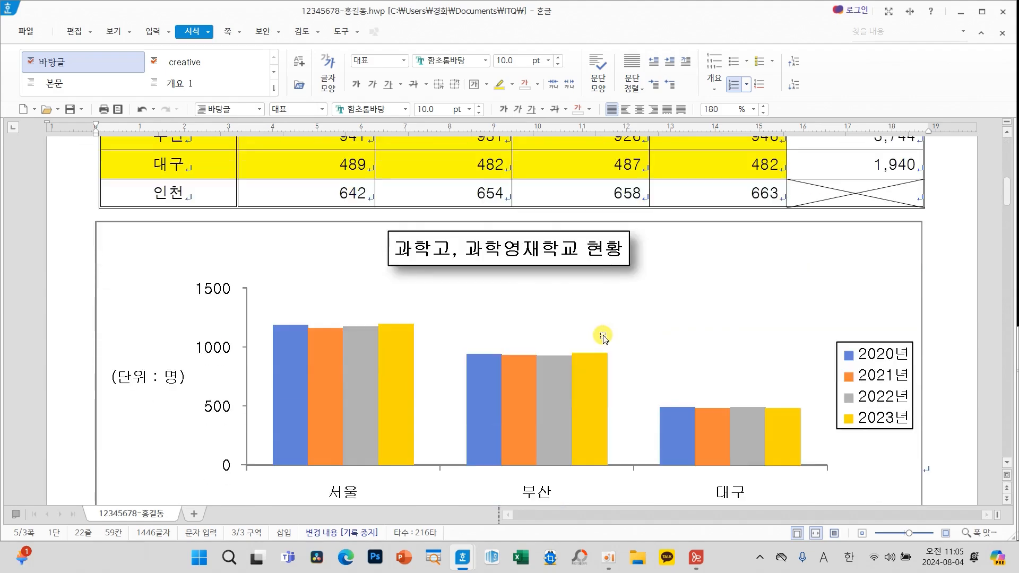
scroll(603, 336, "up", 3)
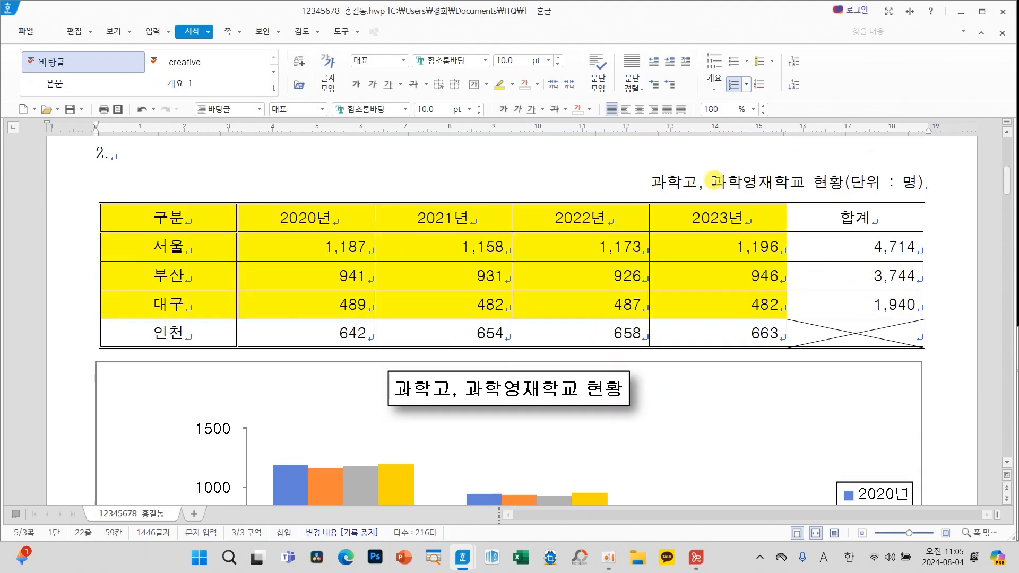
scroll(764, 327, "down", 4)
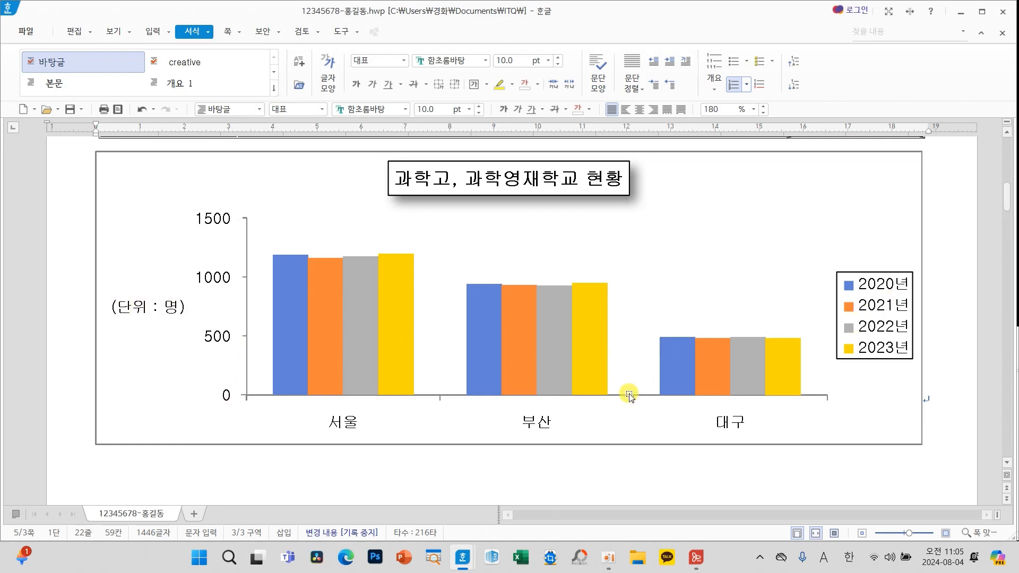
scroll(627, 393, "down", 3)
scroll(627, 394, "down", 6)
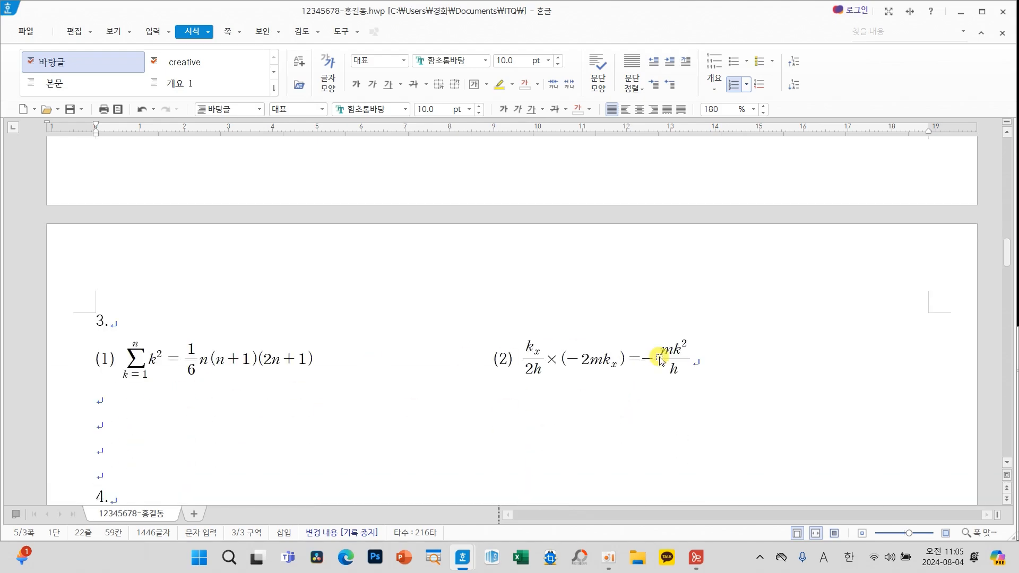
scroll(661, 359, "down", 10)
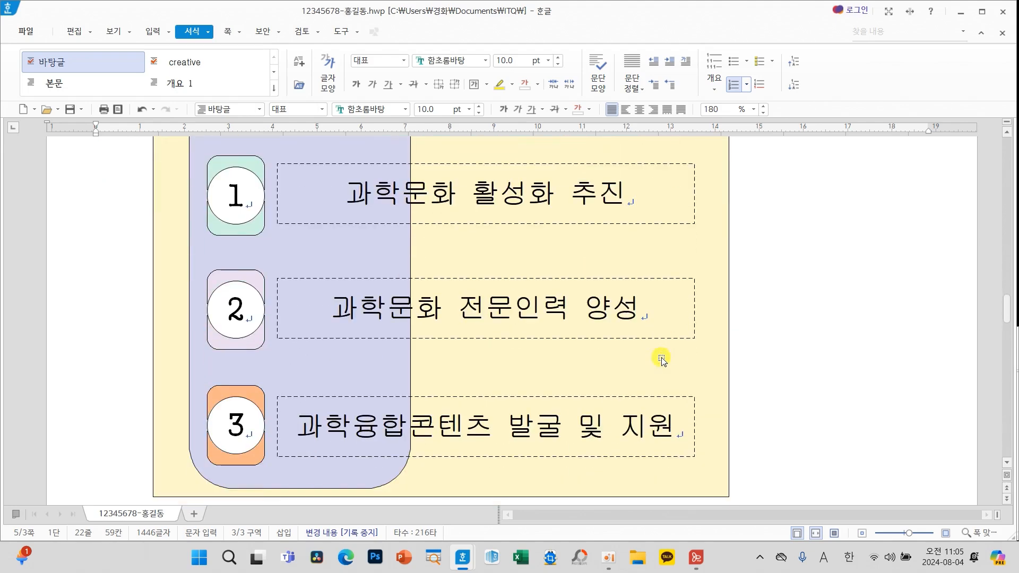
scroll(661, 359, "up", 8)
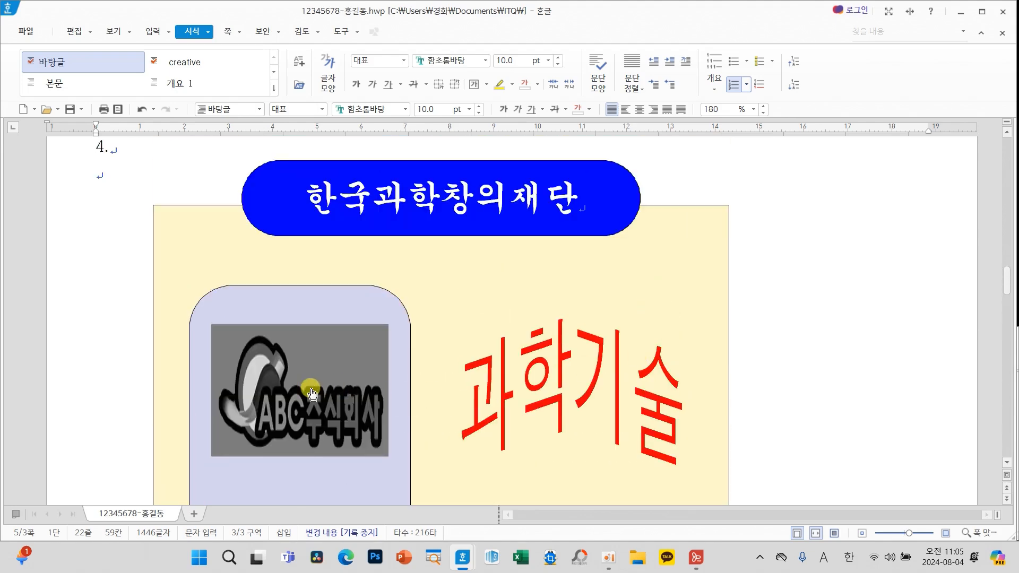
Review page three from its title through the body text, numbered lines and regional table to the closing institution name, then back up
key("ctrl+Page_Up")
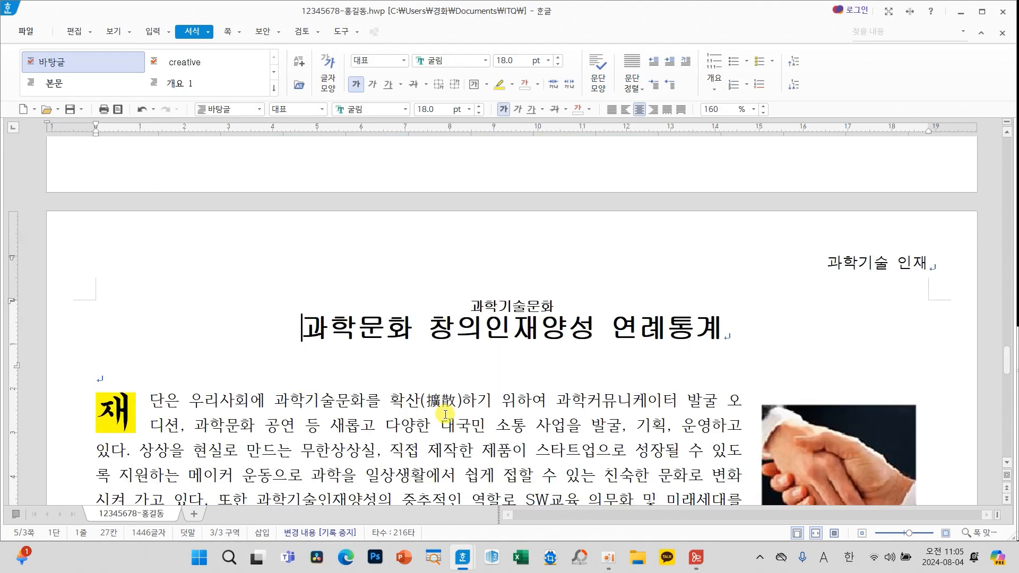
scroll(445, 413, "down", 15)
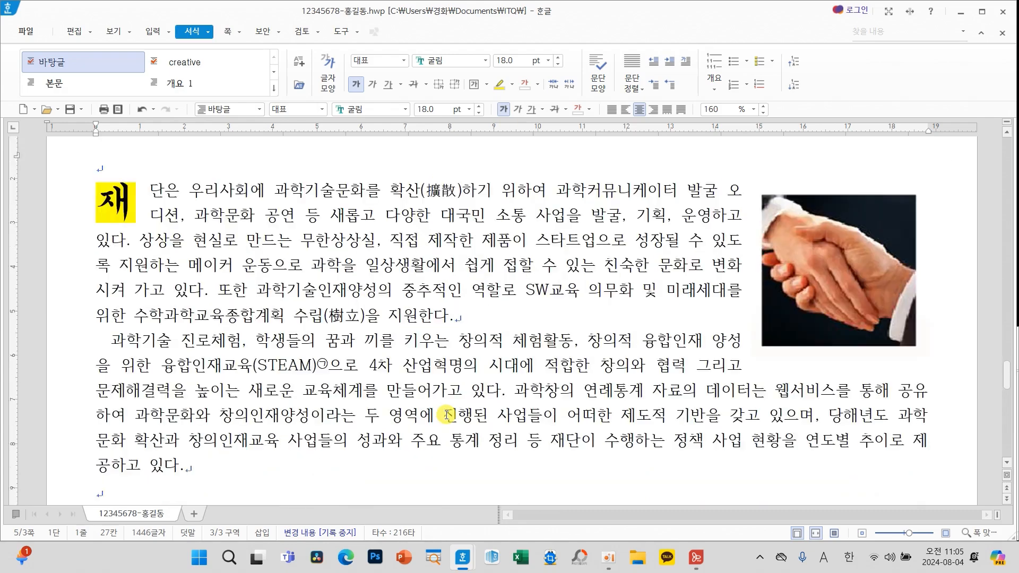
scroll(449, 414, "down", 8)
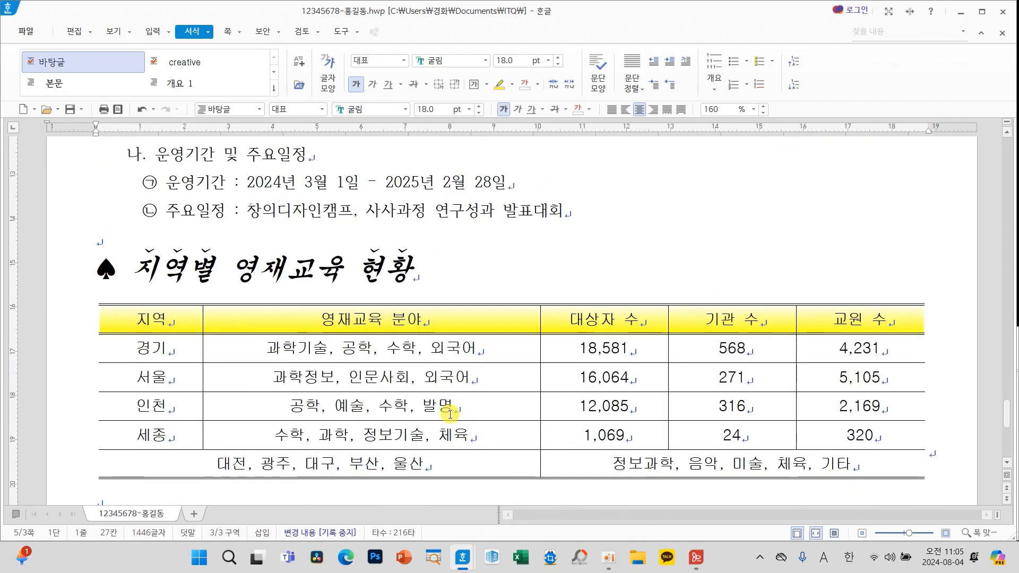
scroll(450, 414, "down", 8)
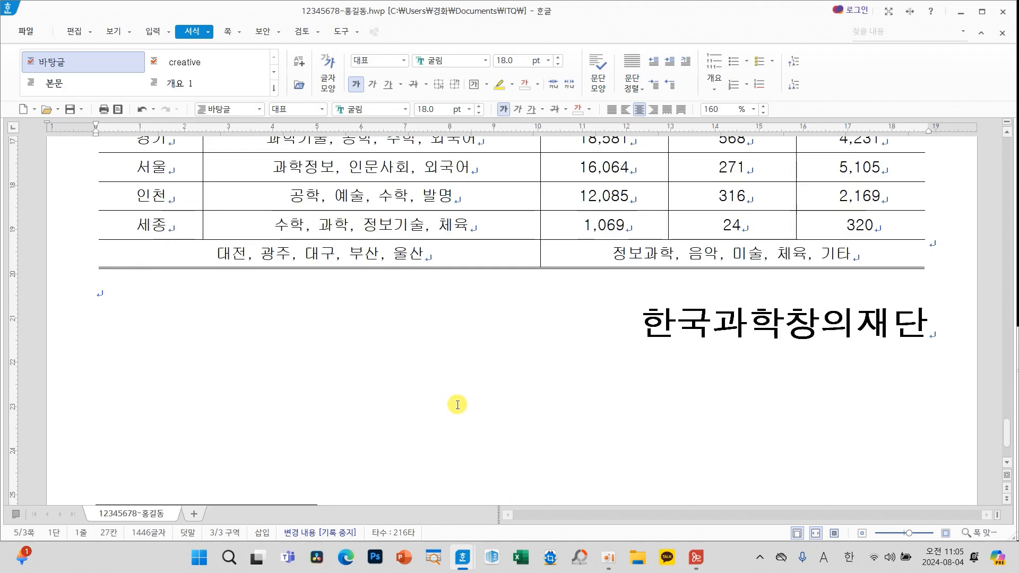
scroll(454, 405, "up", 5)
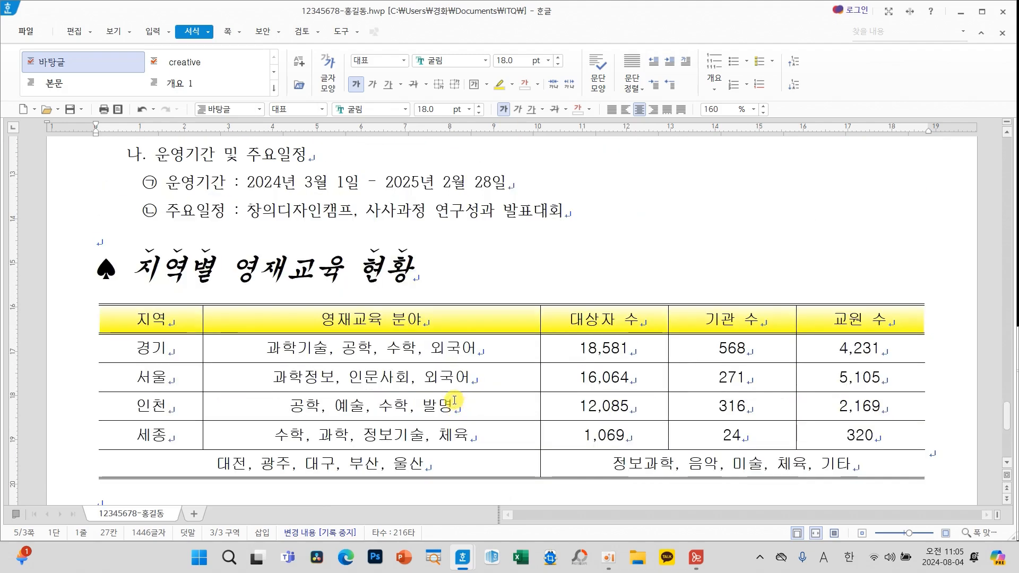
scroll(465, 376, "up", 8)
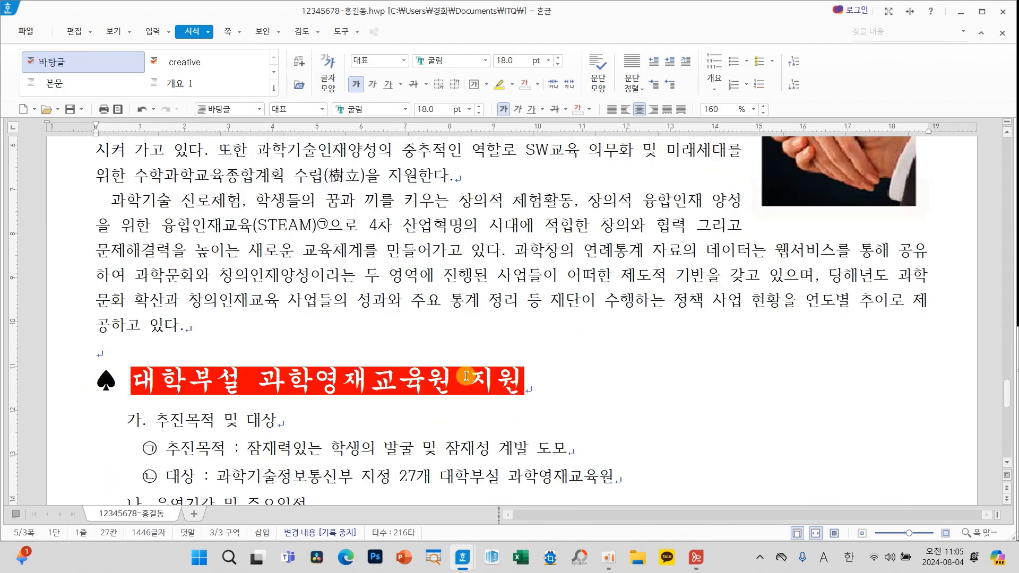
scroll(466, 375, "up", 5)
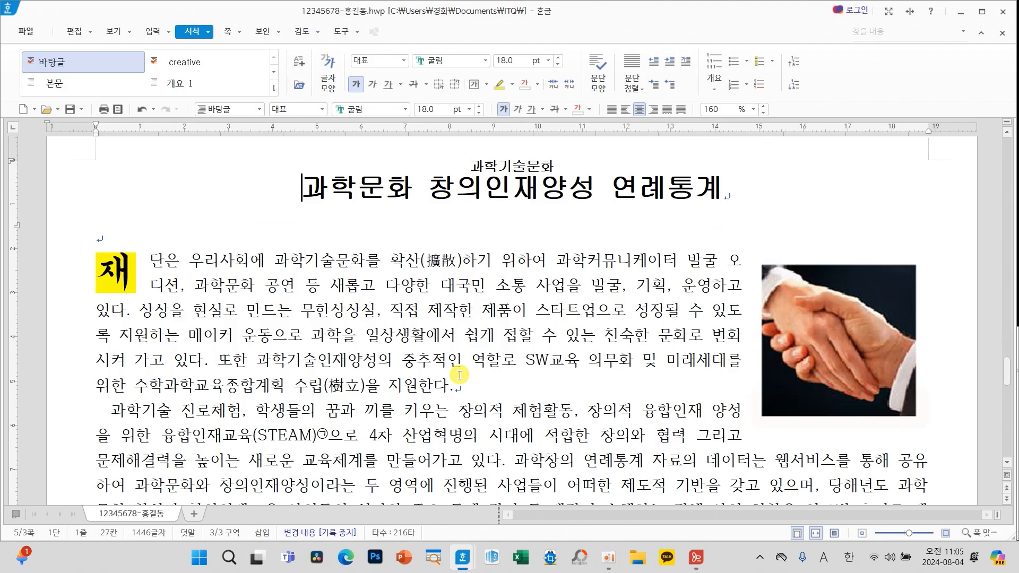
scroll(460, 403, "up", 6)
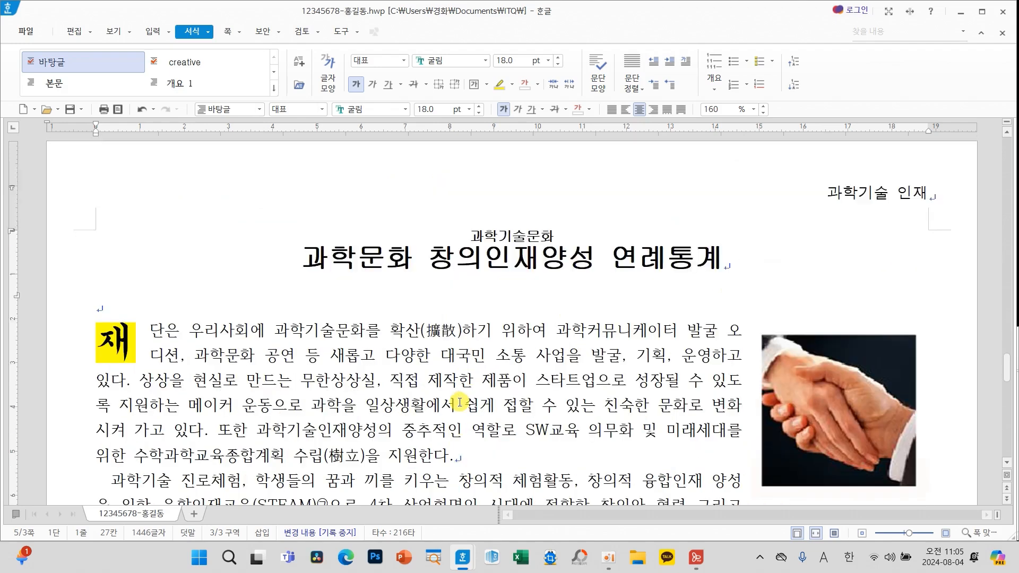
scroll(459, 404, "up", 15)
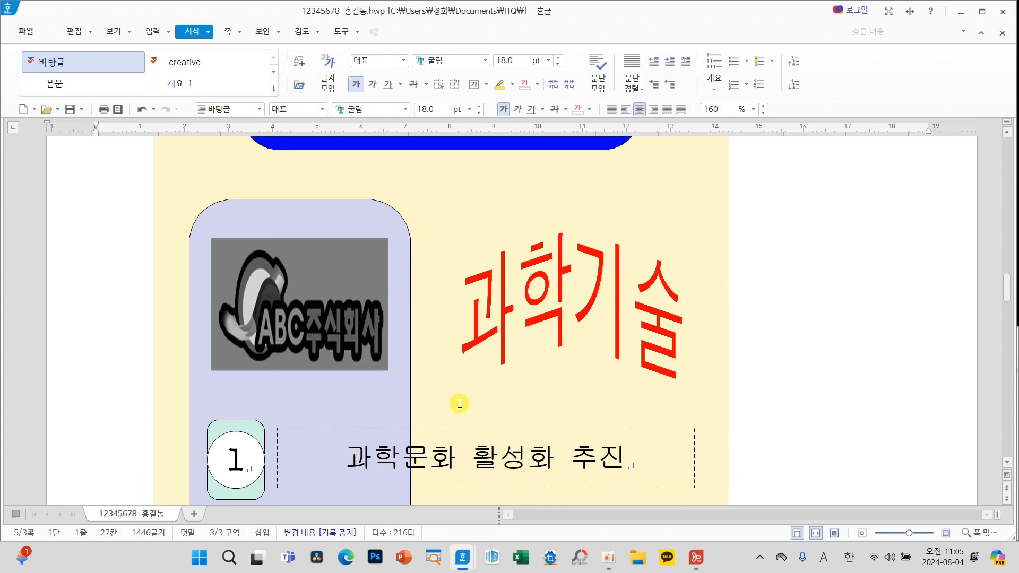